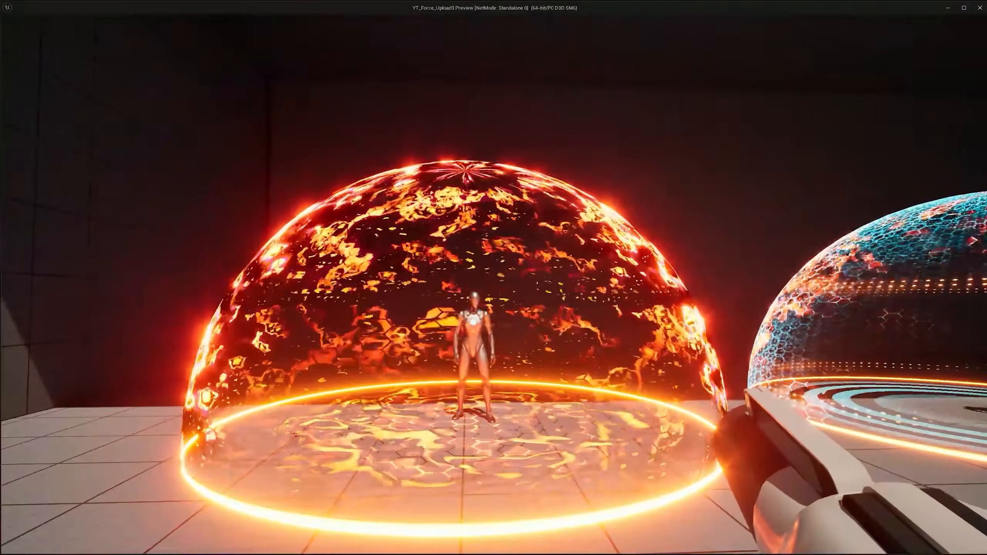
# Step: Move around the fiery force-field dome in the play preview and fire at it to examine its impact effects
pyautogui.press('w')
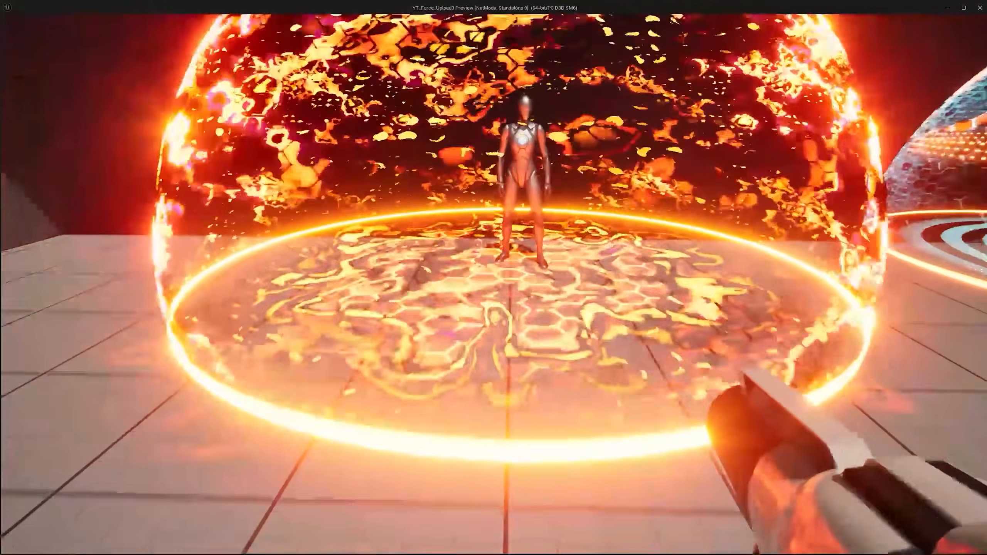
pyautogui.press('s')
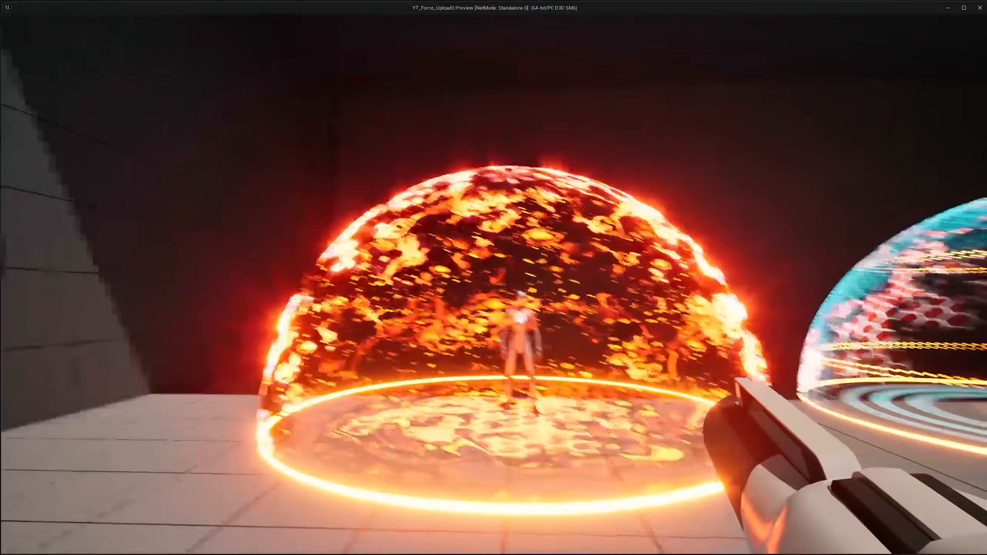
pyautogui.click(493, 285)
pyautogui.click(493, 285)
pyautogui.click(494, 284)
pyautogui.click(493, 285)
pyautogui.click(493, 285)
pyautogui.click(493, 285)
pyautogui.click(494, 285)
pyautogui.click(494, 285)
pyautogui.click(494, 284)
pyautogui.click(493, 284)
pyautogui.click(493, 284)
pyautogui.click(493, 284)
pyautogui.click(494, 285)
pyautogui.click(493, 284)
pyautogui.click(494, 284)
pyautogui.click(494, 284)
pyautogui.click(493, 285)
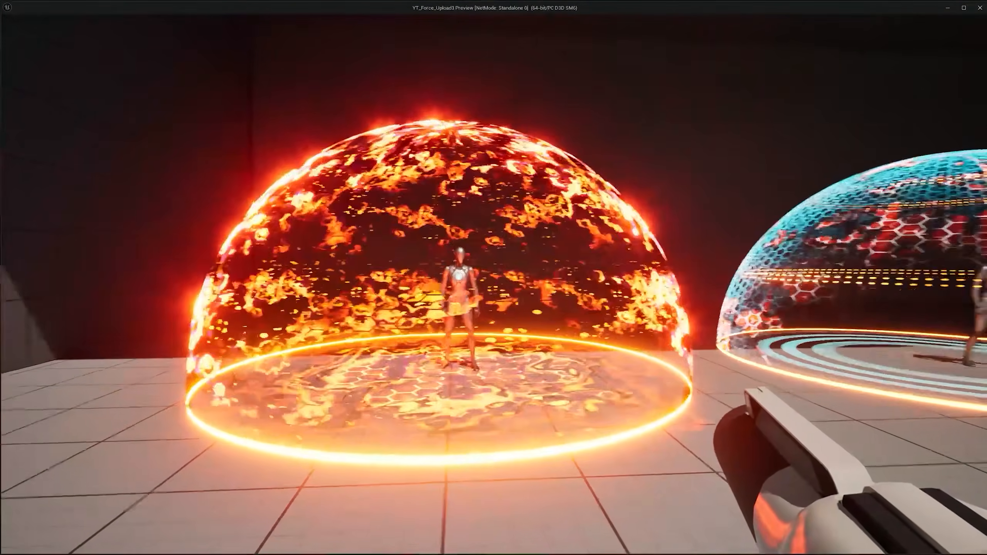
pyautogui.click(494, 285)
pyautogui.click(493, 285)
pyautogui.click(494, 285)
pyautogui.click(493, 285)
pyautogui.click(493, 285)
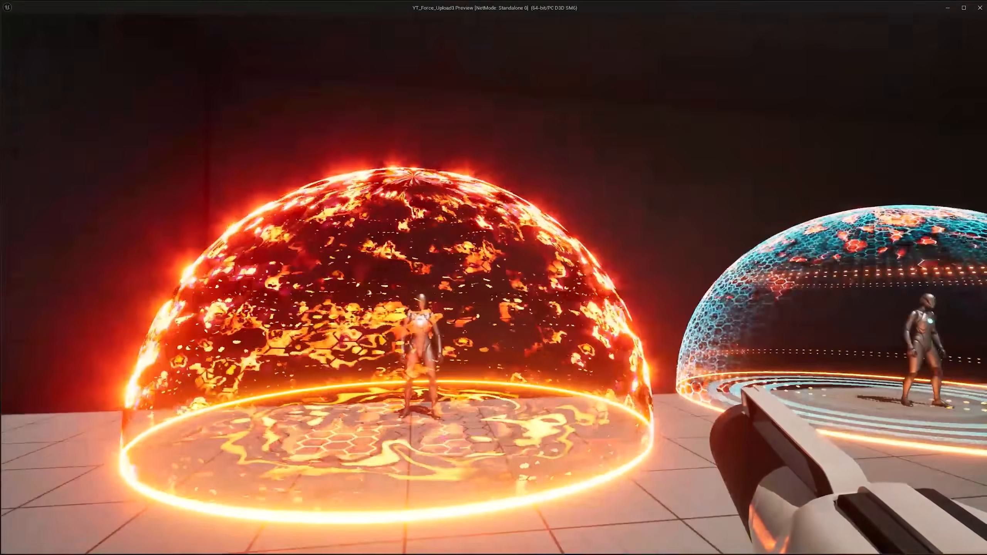
pyautogui.press('w')
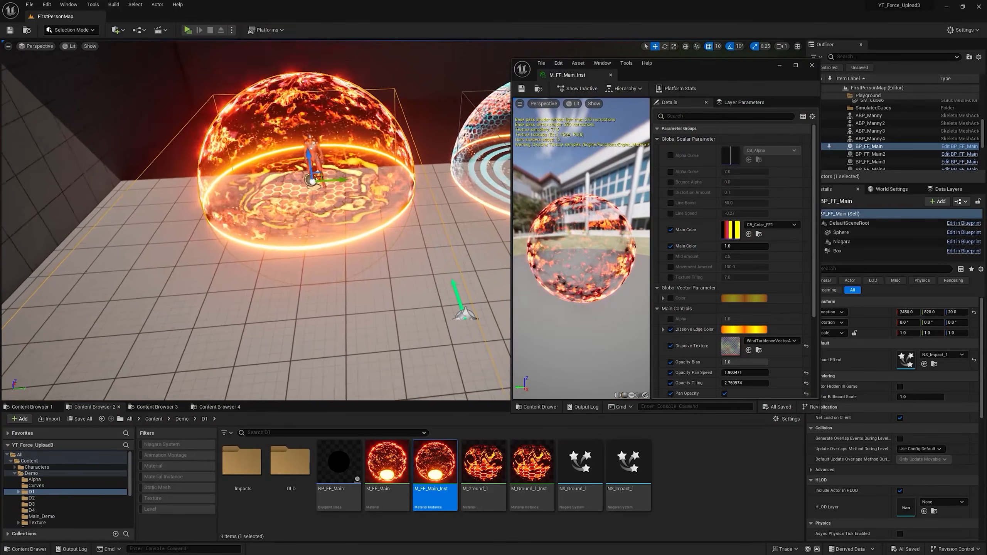
# Step: Open the CB_Color_FF1 curve used by the material instance's Main Color and widen the editor window
pyautogui.scroll(6, 295, 134)
pyautogui.scroll(-8, 295, 133)
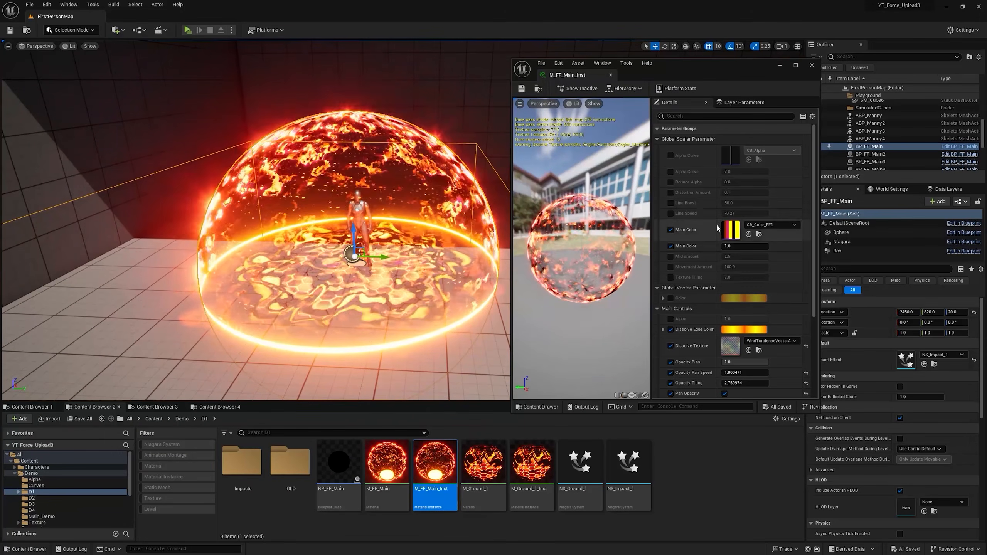
pyautogui.doubleClick(731, 230)
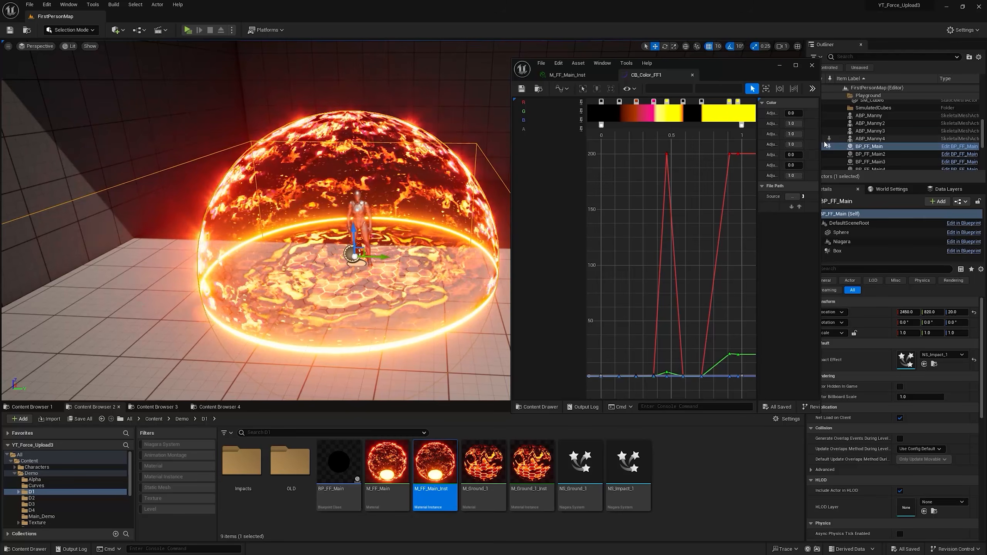
pyautogui.moveTo(820, 142); pyautogui.dragTo(944, 145)
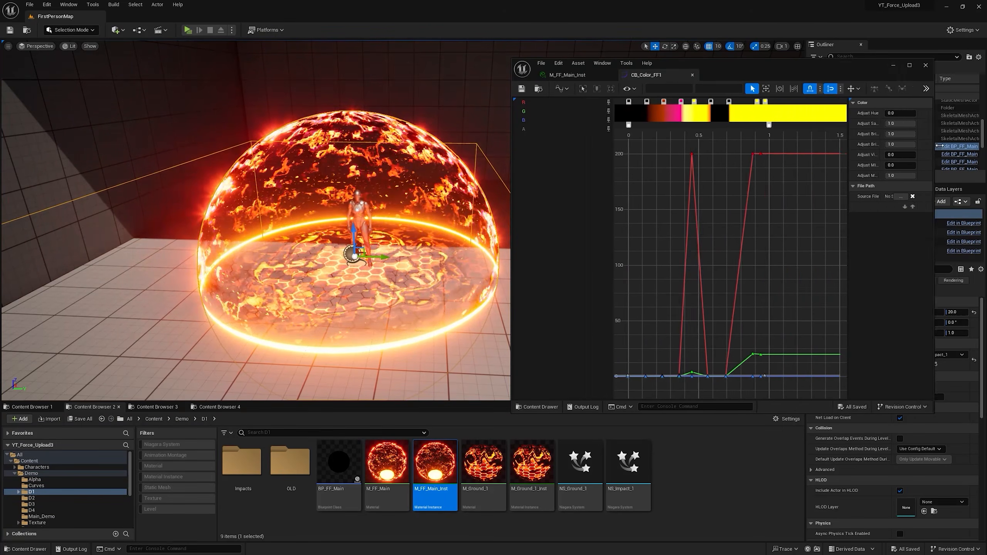
# Step: Try green, orange and other colours on the last two colour keys of the CB_Color_FF1 gradient
pyautogui.doubleClick(768, 101)
pyautogui.click(856, 120)
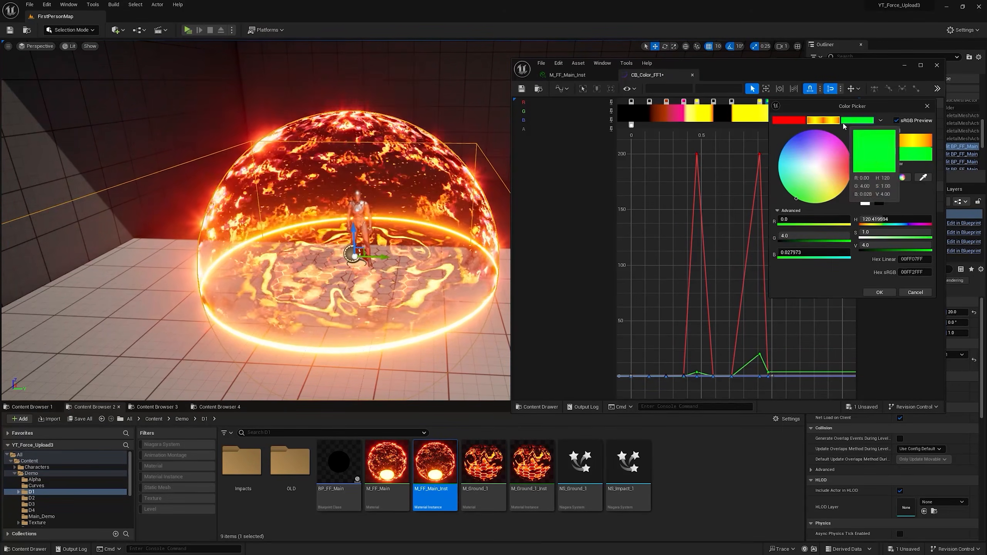
pyautogui.moveTo(822, 143); pyautogui.dragTo(849, 182)
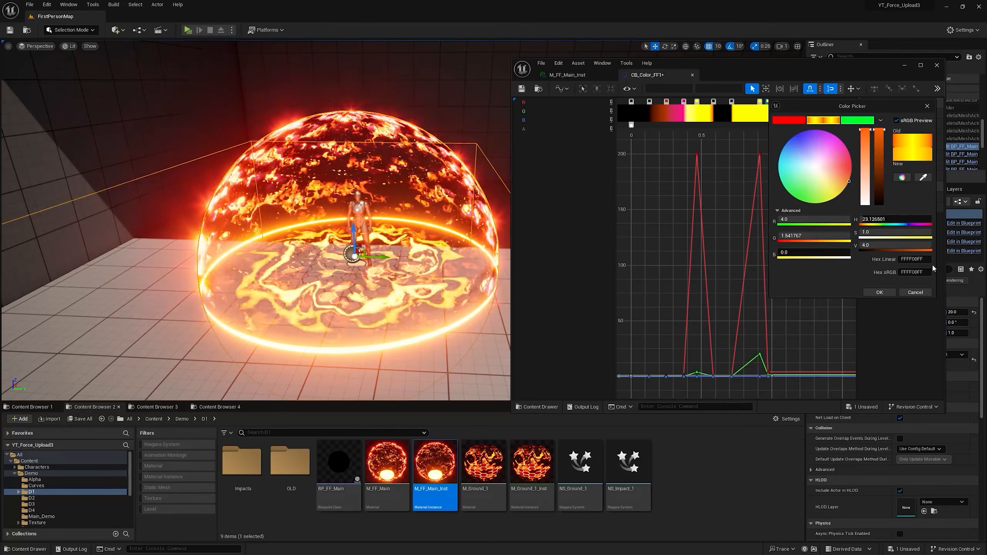
pyautogui.click(915, 293)
pyautogui.moveTo(905, 113)
pyautogui.mouseDown()
pyautogui.moveTo(924, 112)
pyautogui.moveTo(895, 113)
pyautogui.mouseUp()
pyautogui.doubleClick(760, 102)
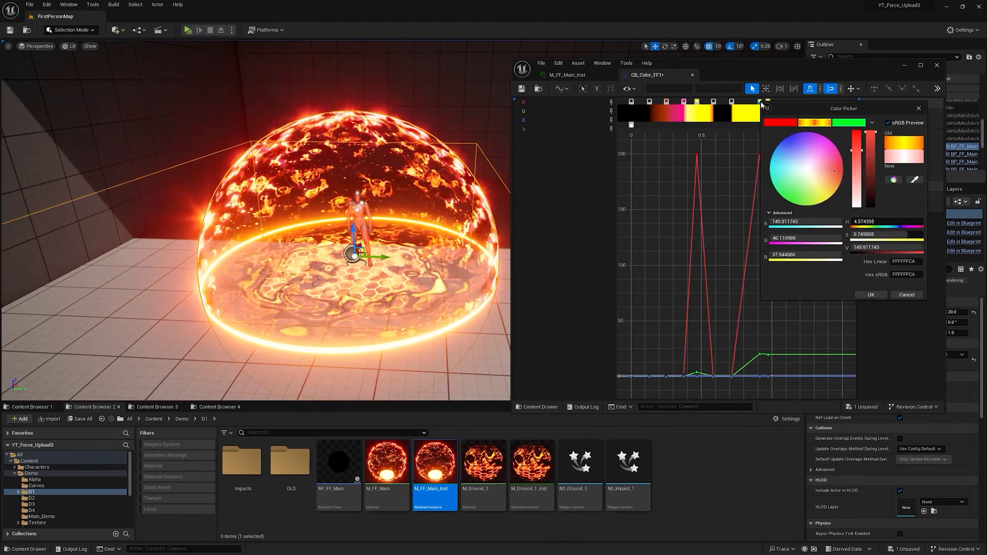
pyautogui.moveTo(802, 182)
pyautogui.mouseDown()
pyautogui.moveTo(790, 194)
pyautogui.moveTo(787, 137)
pyautogui.moveTo(843, 177)
pyautogui.moveTo(818, 125)
pyautogui.mouseUp()
pyautogui.click(776, 184)
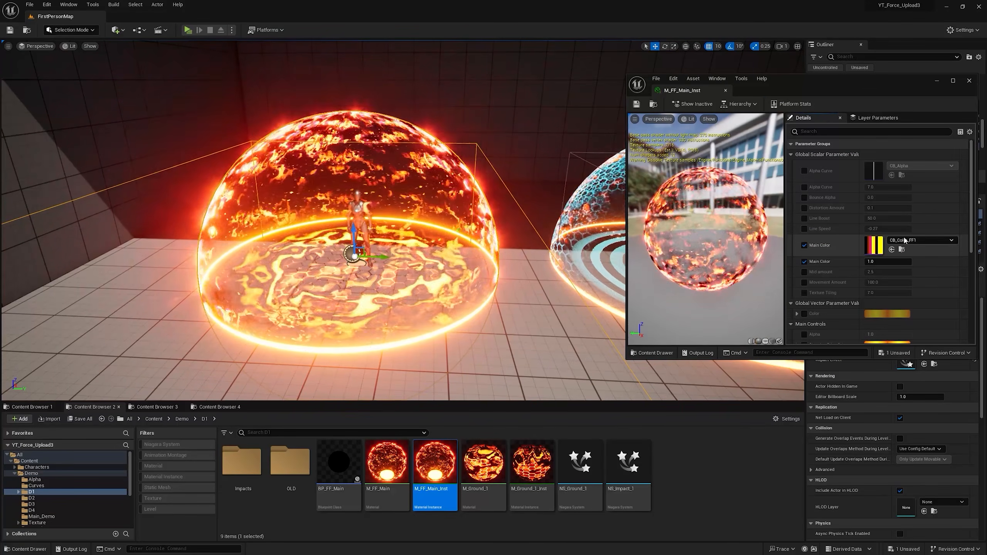
# Step: Assign the CB_Color_FF4 curve to the dome material instance's Main Color parameter
pyautogui.click(905, 240)
pyautogui.scroll(-5, 914, 337)
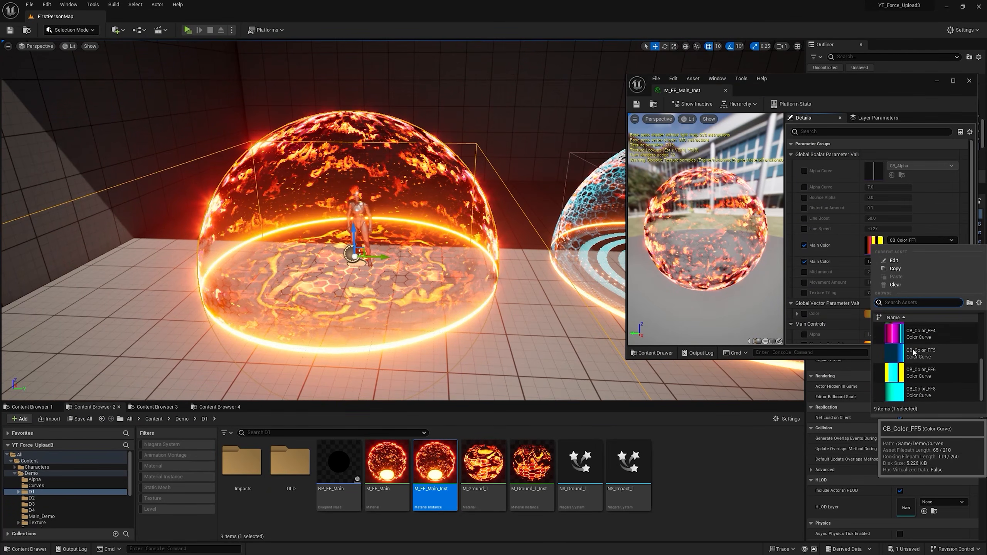
pyautogui.click(915, 335)
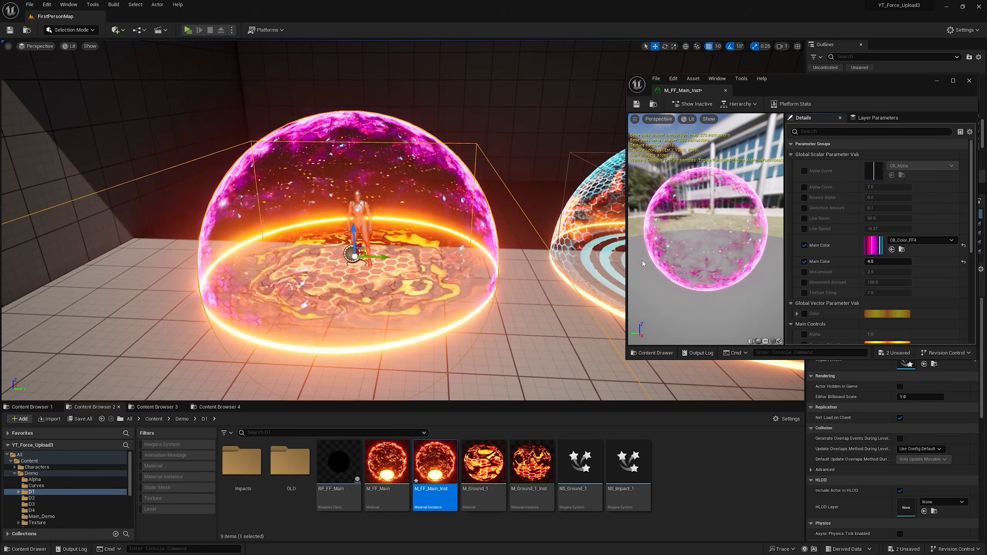
# Step: Locate the assigned colour curve in the project's Curves folder and look through CB_Color_FF3, CB_Color_FF7 and CB_Color_FF6
pyautogui.click(902, 249)
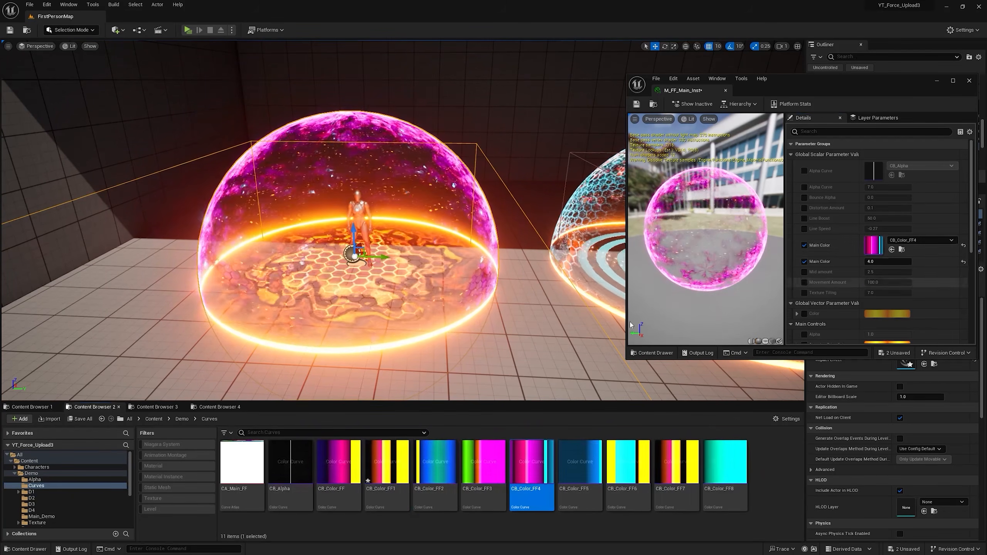
pyautogui.click(483, 462)
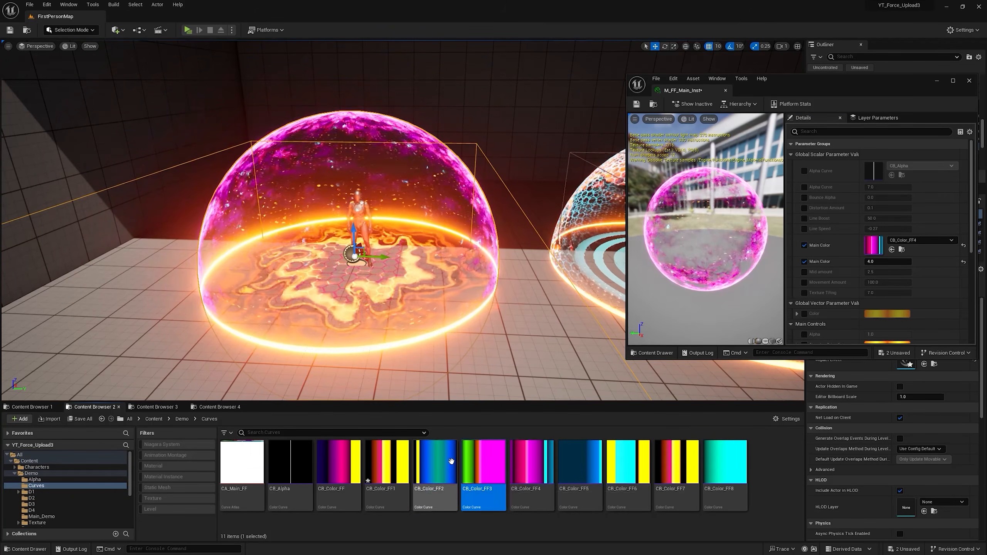
pyautogui.click(676, 463)
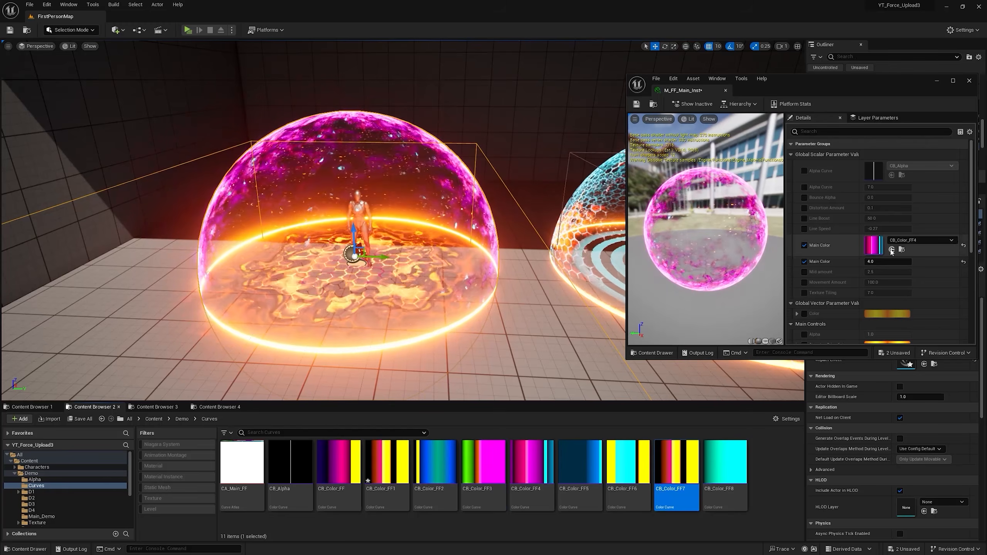
pyautogui.click(626, 462)
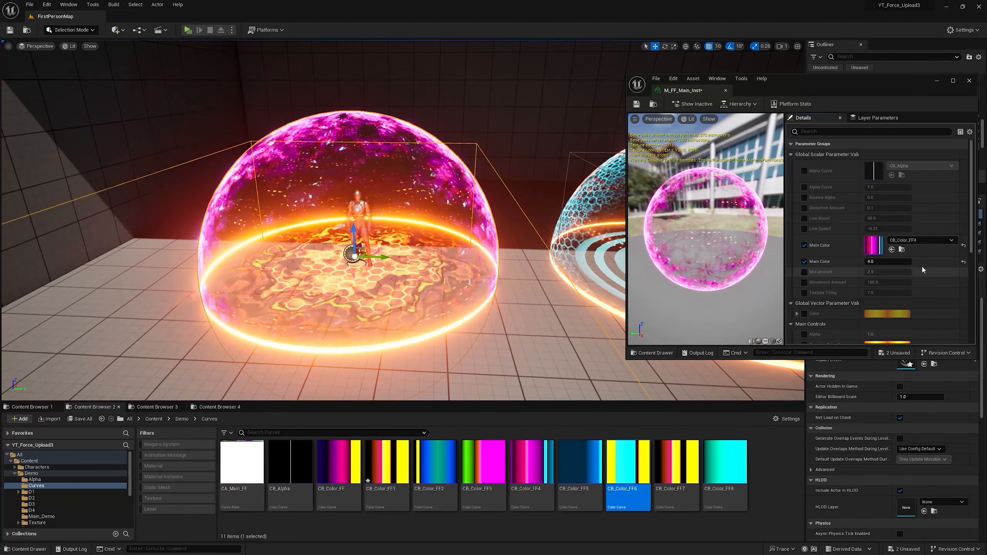
# Step: Preview the dome with Main Color set to CB_Color_FF6, followed by CB_Color_FF8
pyautogui.click(922, 240)
pyautogui.scroll(-1, 911, 350)
pyautogui.click(916, 369)
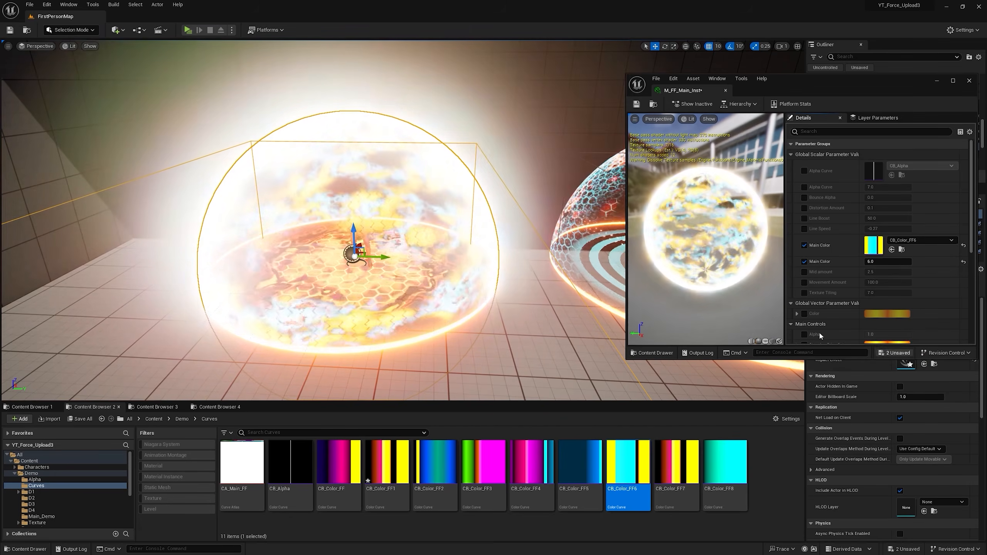
pyautogui.click(922, 240)
pyautogui.click(921, 391)
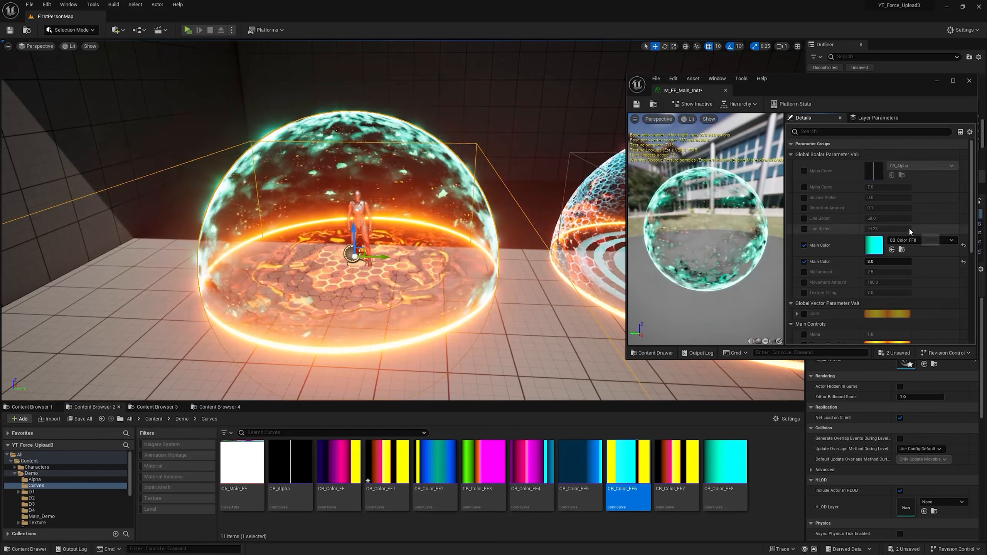
# Step: Set the Main Color curve to CB_Color_FF and inspect that curve's gradient before returning to the material instance
pyautogui.click(922, 241)
pyautogui.scroll(3, 921, 362)
pyautogui.click(921, 333)
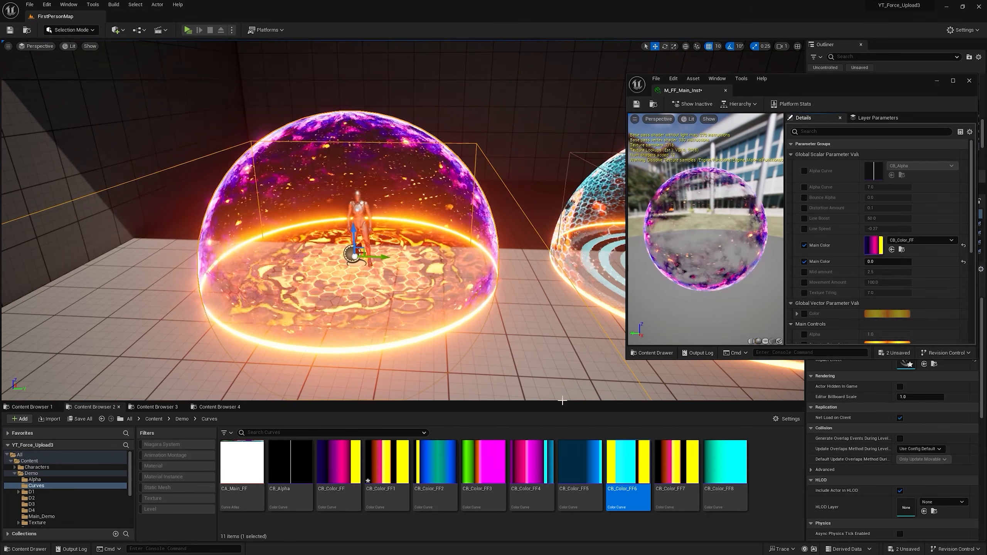
pyautogui.doubleClick(320, 449)
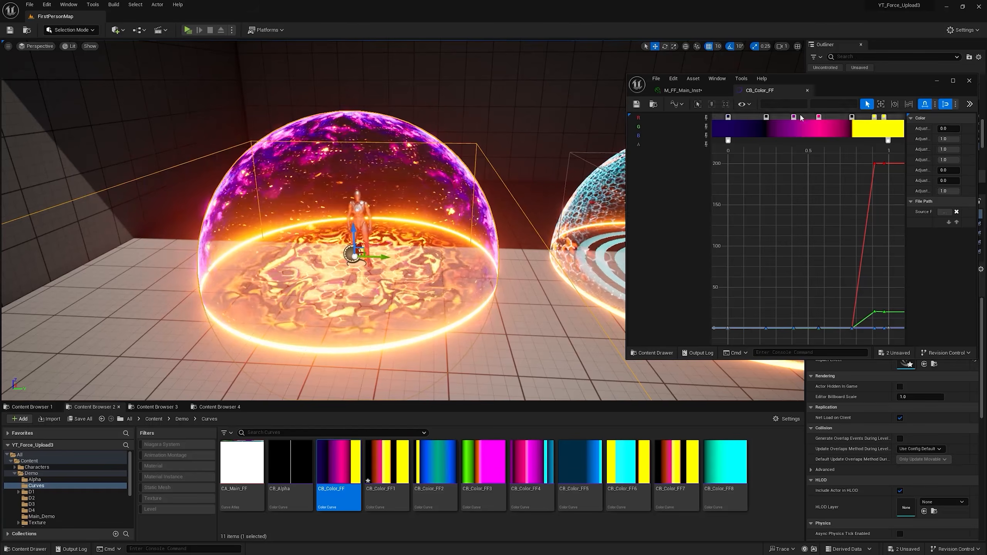
pyautogui.click(807, 90)
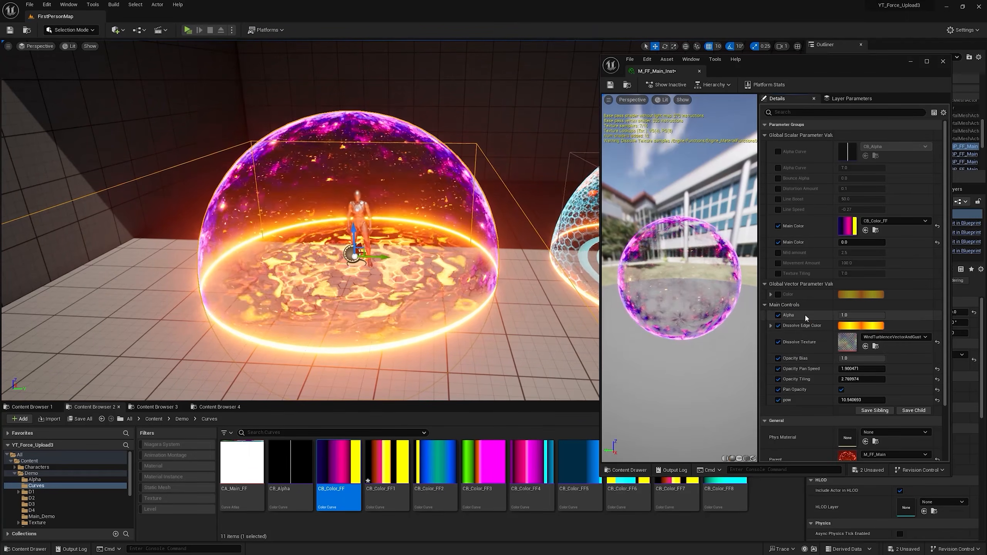
# Step: Lower the material instance's Alpha to 0.68 and disable Pan Opacity
pyautogui.moveTo(871, 316); pyautogui.dragTo(870, 315)
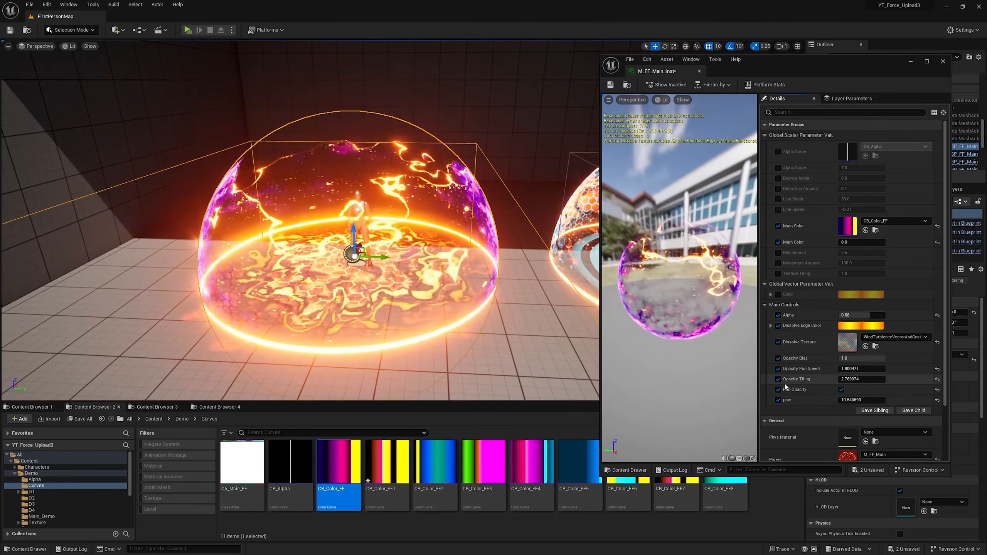
pyautogui.click(841, 390)
pyautogui.moveTo(361, 198); pyautogui.dragTo(366, 157, button='right')
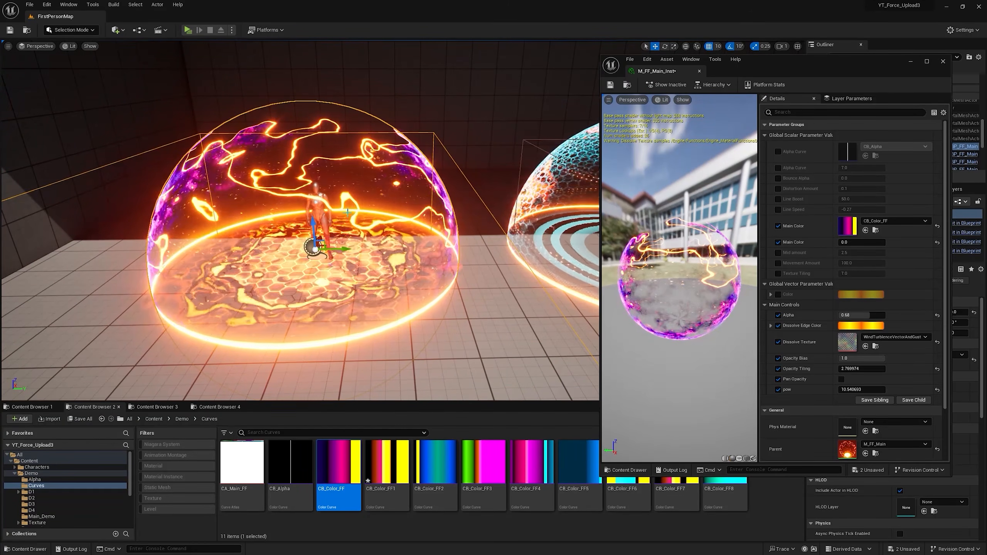
# Step: Assign T_Perlin_Noise_M from the StarterContent Textures folder as the Dissolve Texture
pyautogui.click(182, 418)
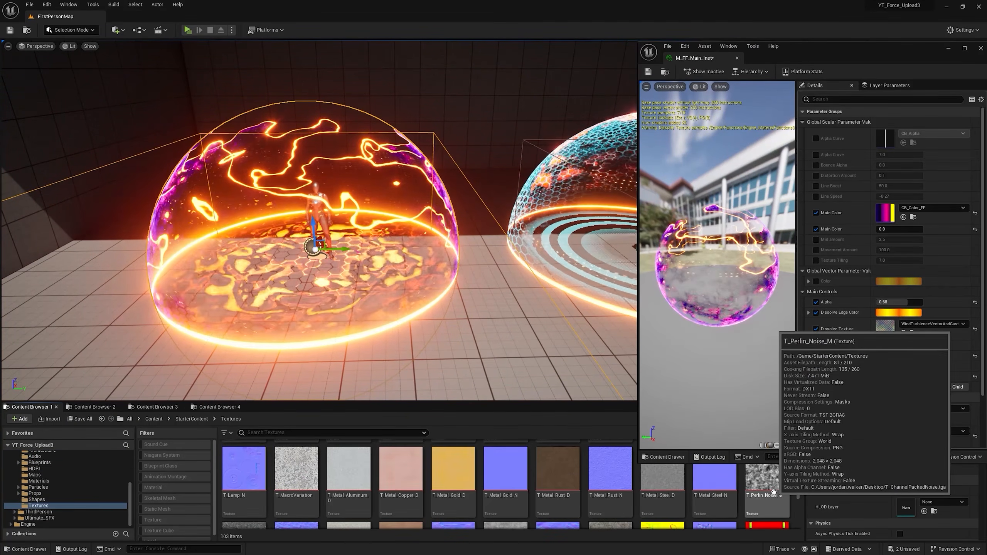
pyautogui.click(767, 482)
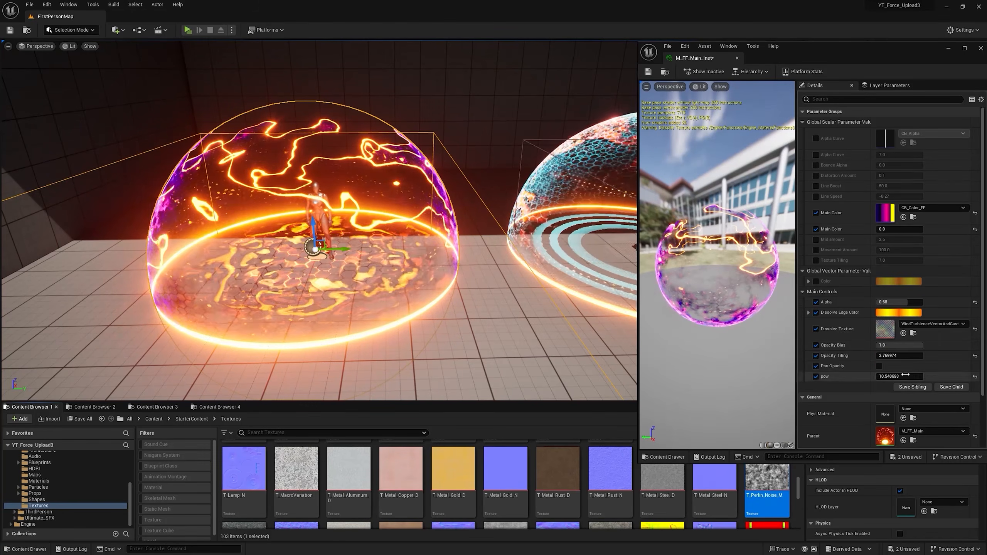
pyautogui.click(902, 334)
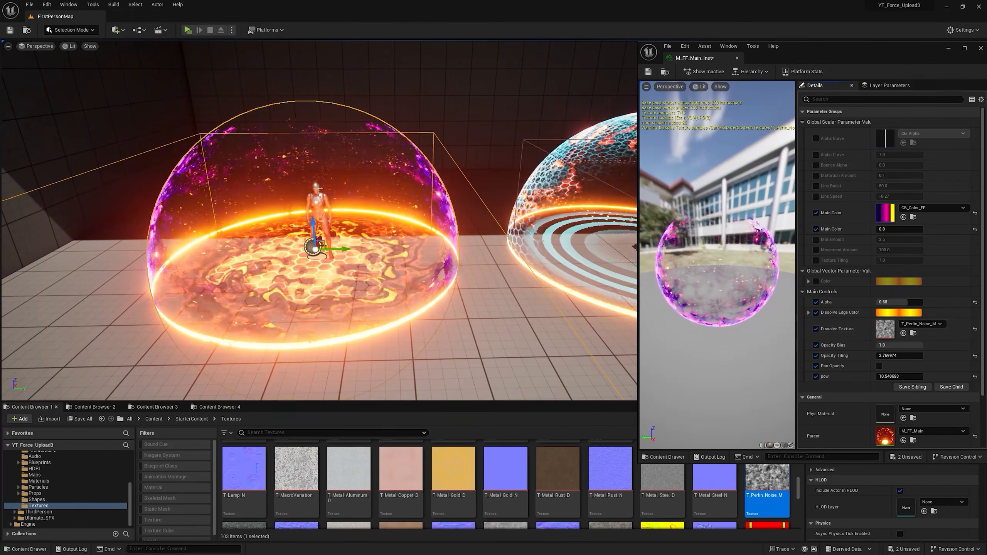
# Step: Restore Alpha to 1.0 and lower Opacity Bias to about 0.7
pyautogui.moveTo(890, 302); pyautogui.dragTo(910, 302)
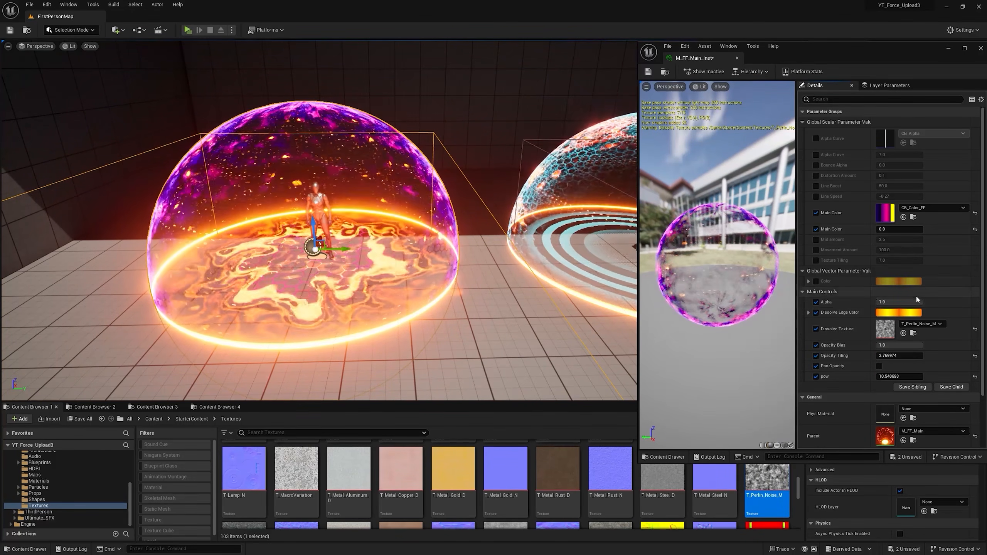
pyautogui.moveTo(898, 344); pyautogui.dragTo(887, 344)
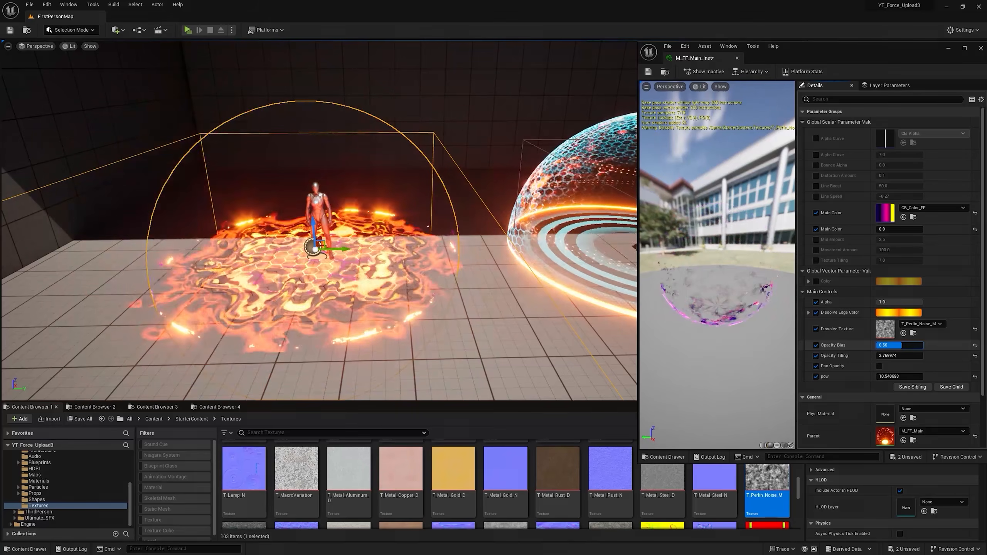
# Step: Replace the Dissolve Texture with T_CobbleStone_Pebble_M from the StarterContent textures
pyautogui.scroll(10, 590, 492)
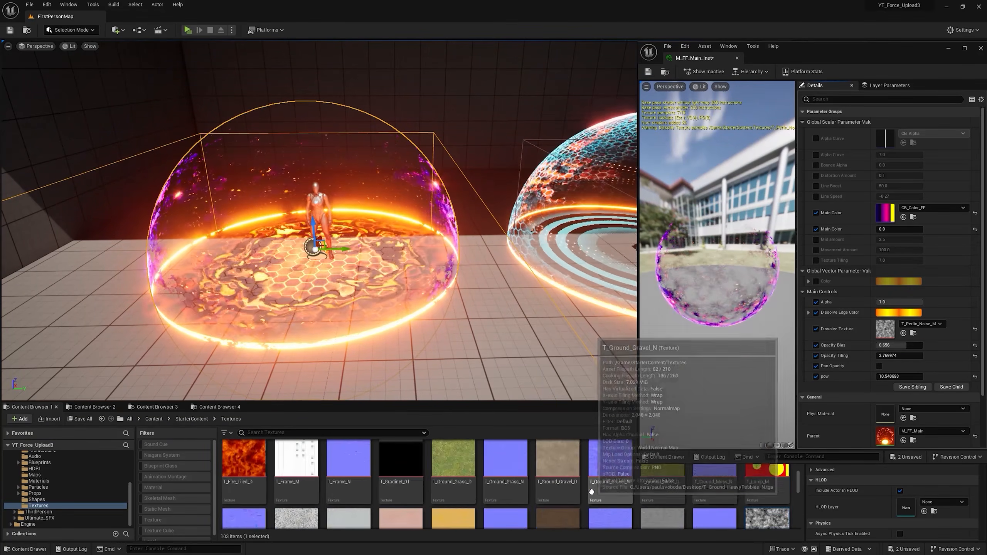
pyautogui.scroll(-5, 695, 501)
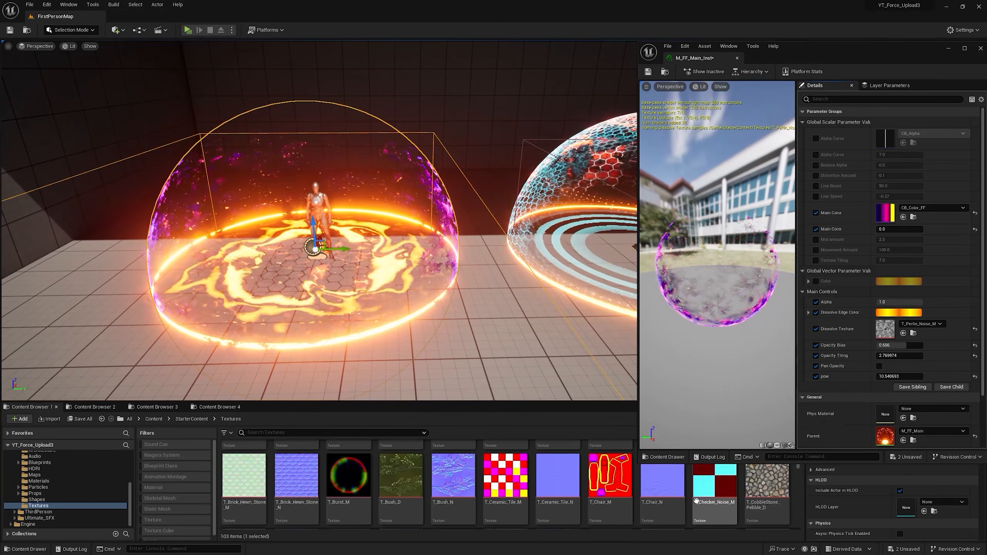
pyautogui.click(244, 461)
pyautogui.click(903, 333)
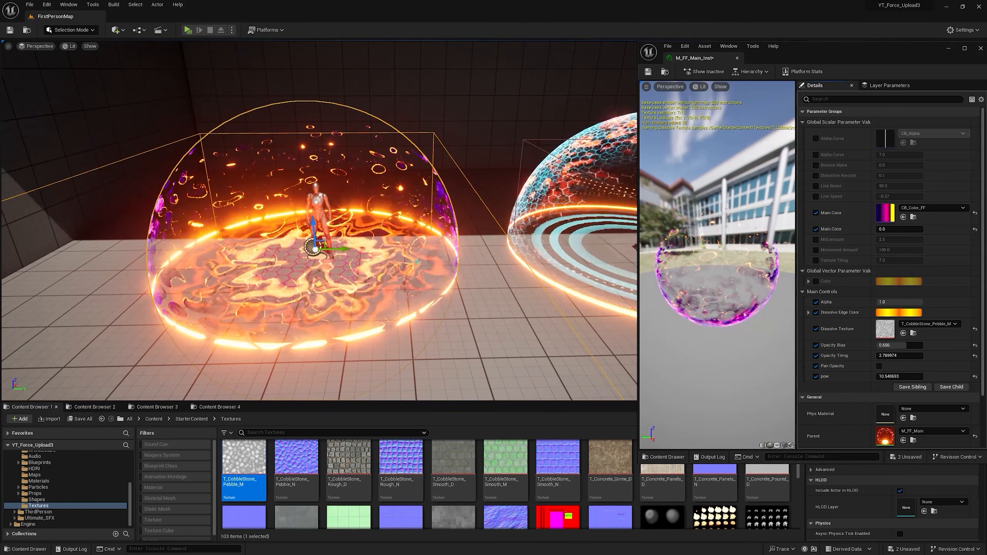
# Step: Try a different Opacity Bias value and undo the change
pyautogui.moveTo(895, 345); pyautogui.dragTo(902, 345)
pyautogui.hotkey('ctrl', 'z')
# Step: Lower the material instance's pow parameter to about 2.22 and check the dissolve pattern on the dome
pyautogui.press('w')
pyautogui.moveTo(417, 289)
pyautogui.mouseDown(button='right')
pyautogui.moveTo(432, 286)
pyautogui.moveTo(408, 288)
pyautogui.mouseUp(button='right')
pyautogui.press('s')
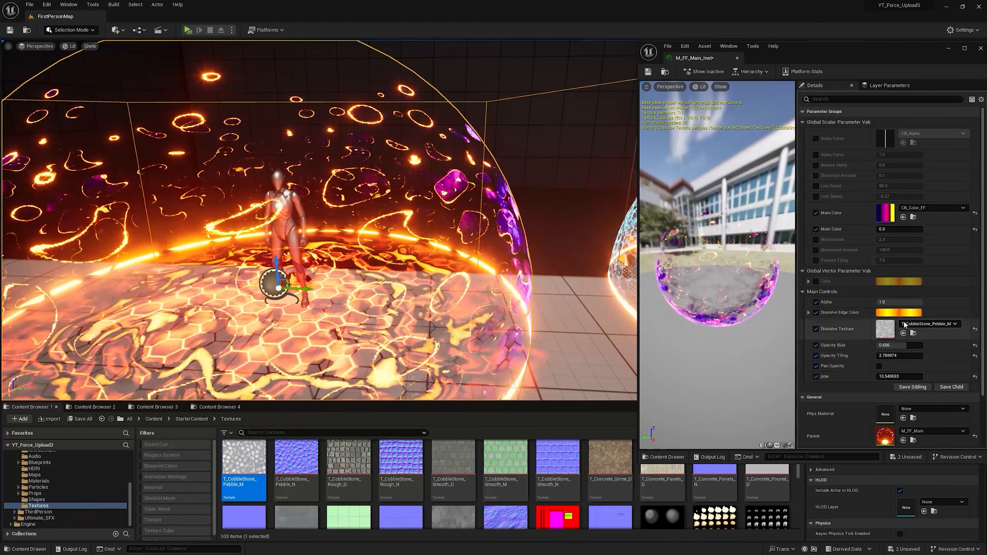
pyautogui.moveTo(887, 376); pyautogui.dragTo(875, 376)
pyautogui.press('s')
pyautogui.moveTo(423, 253); pyautogui.dragTo(304, 277, button='right')
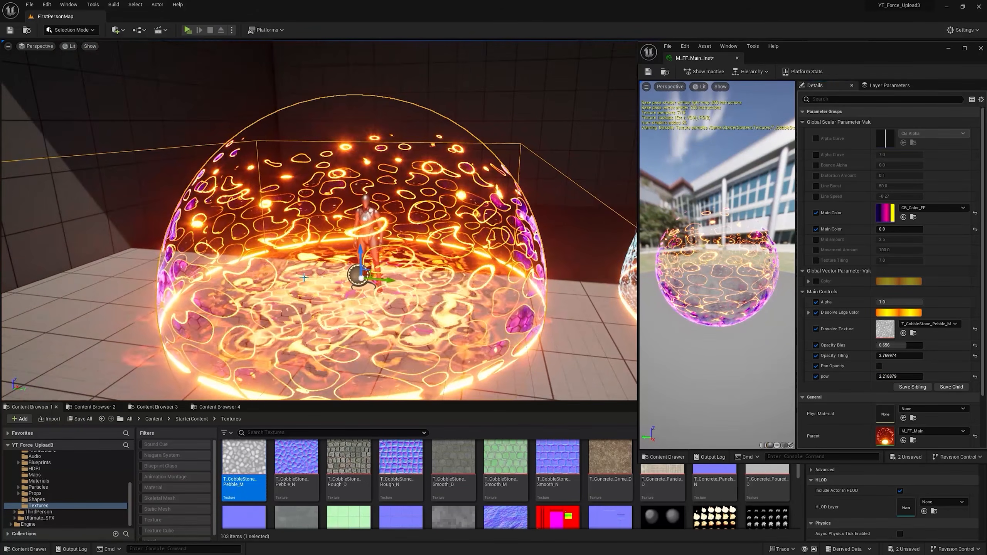
pyautogui.click(912, 313)
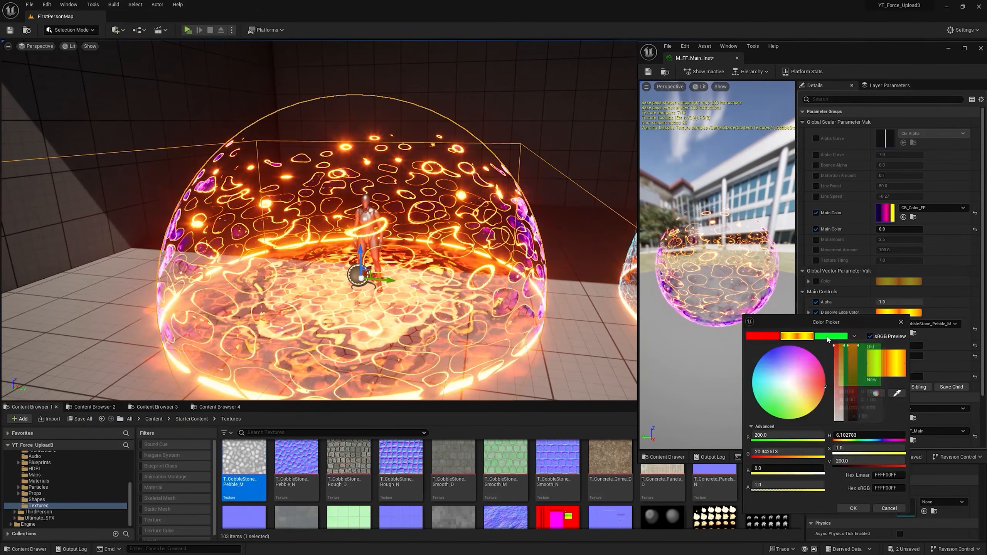
pyautogui.click(826, 337)
pyautogui.click(888, 507)
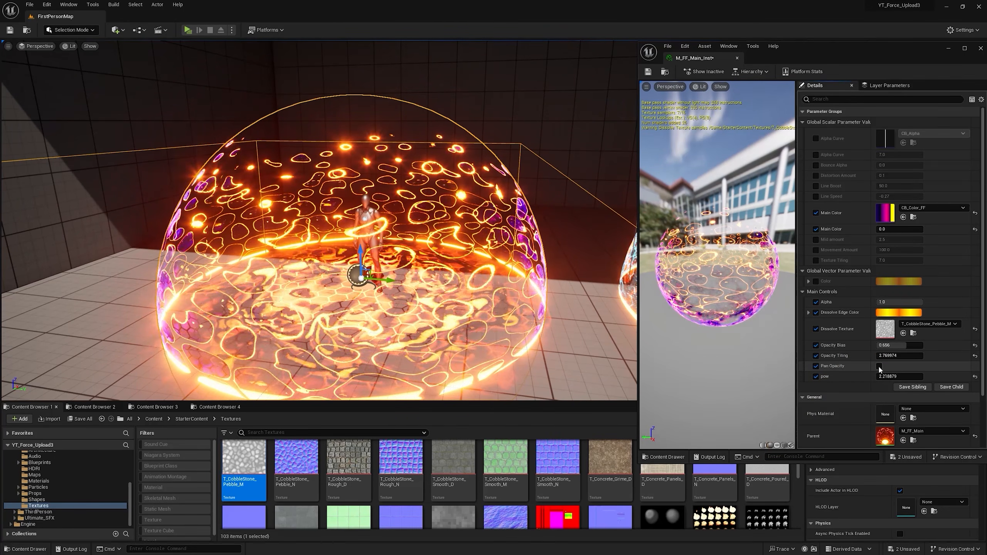
# Step: Enable Pan Opacity with an Opacity Pan Speed of about 1.9 and play the level to view the orange dome
pyautogui.click(879, 367)
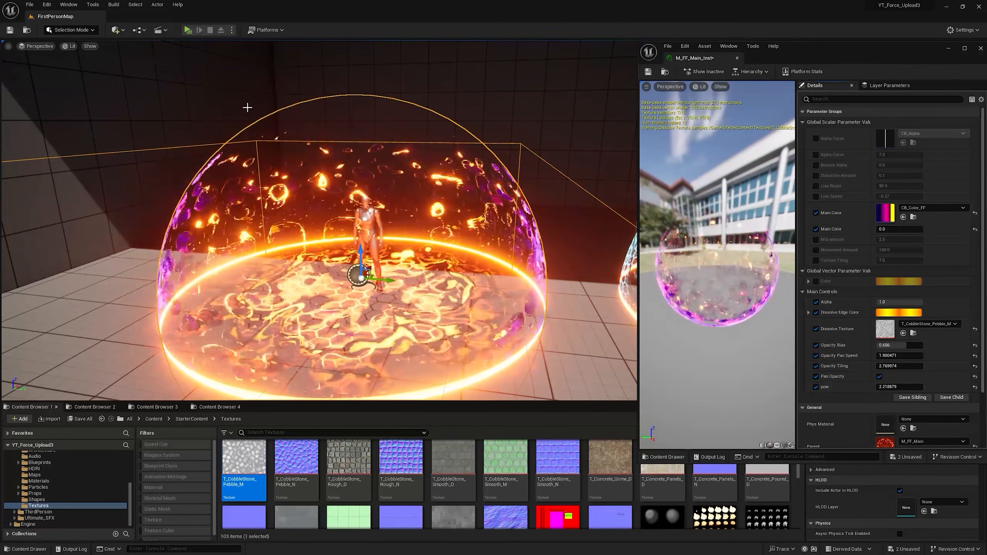
pyautogui.click(188, 29)
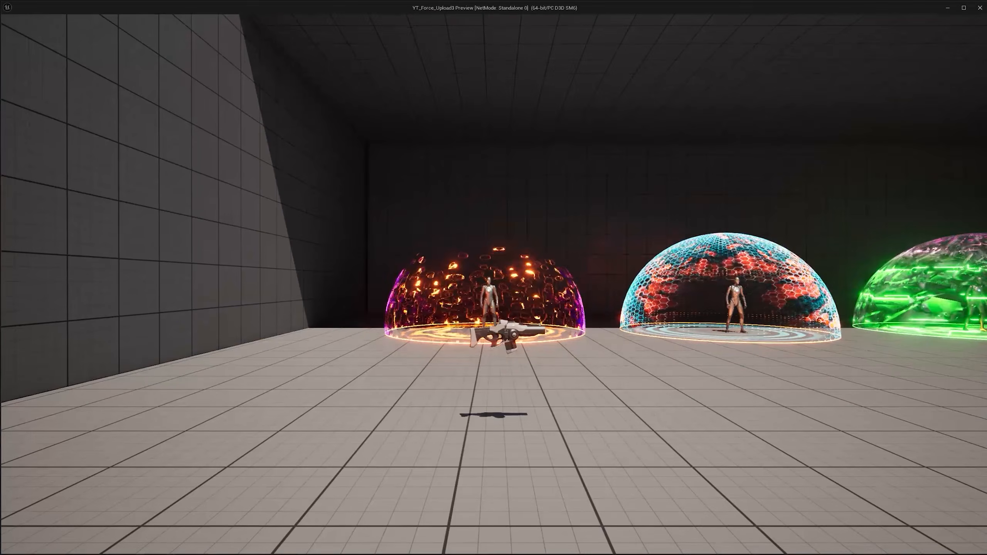
pyautogui.press('w')
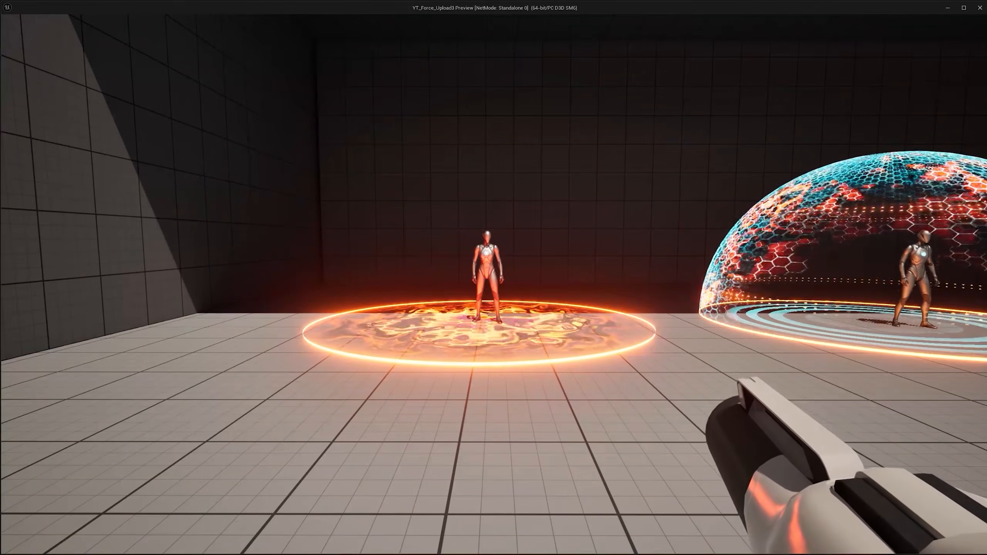
pyautogui.press('w')
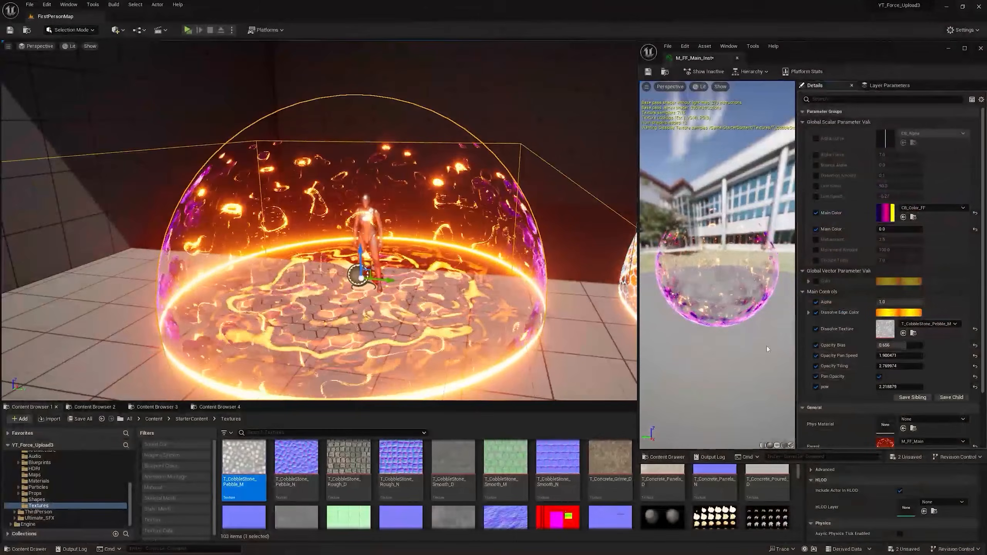
# Step: Set Opacity Bias to 0.64 and run Alpha from 0 back to 1.0 to preview the dome's dissolve
pyautogui.moveTo(891, 344)
pyautogui.mouseDown()
pyautogui.moveTo(921, 345)
pyautogui.moveTo(906, 345)
pyautogui.mouseUp()
pyautogui.moveTo(903, 302); pyautogui.dragTo(901, 302)
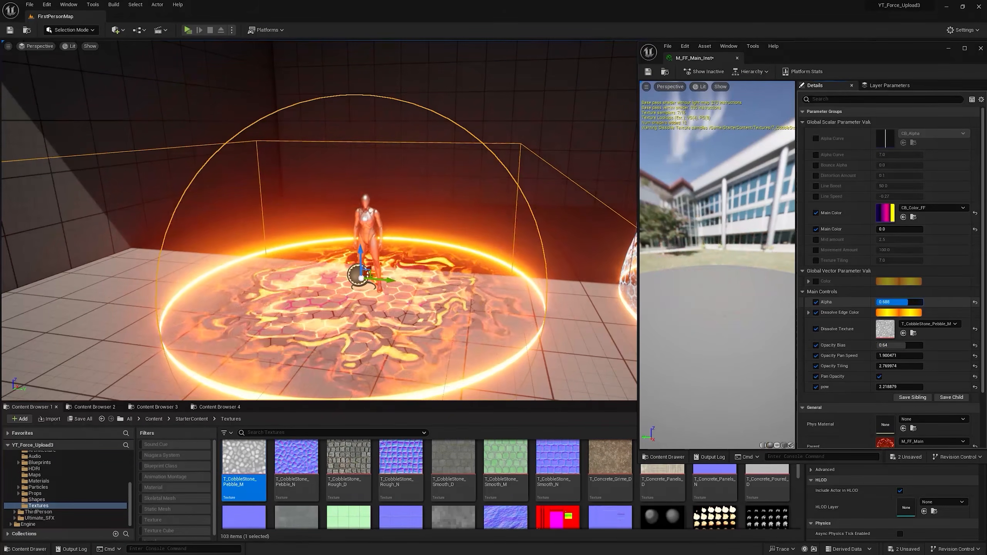
pyautogui.write('0')
pyautogui.press('Return')
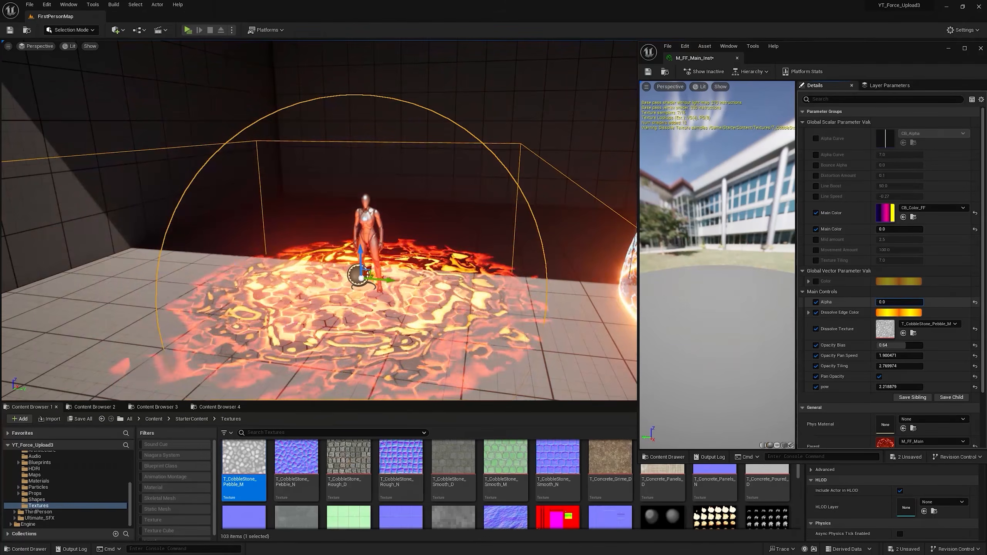
pyautogui.moveTo(897, 302); pyautogui.dragTo(922, 303)
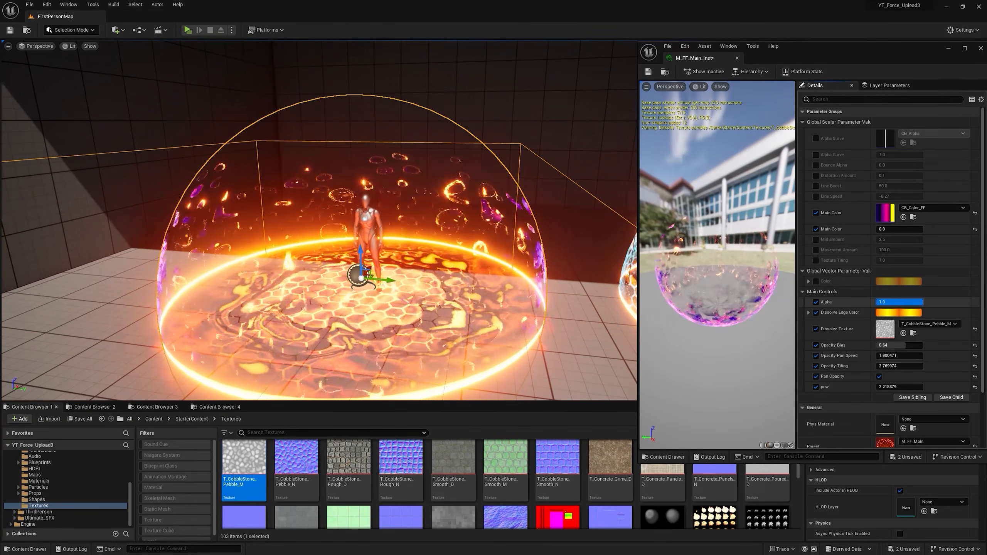
# Step: Add a Sphere shape scaled to 3.5 and place it between the orange and hexagon domes so it intersects their edges
pyautogui.scroll(-2, 859, 225)
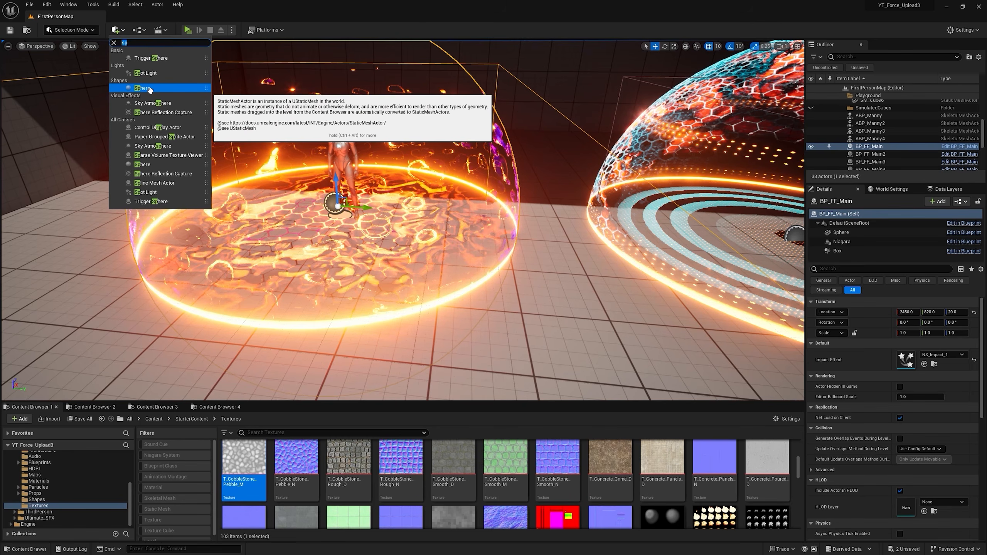
pyautogui.click(147, 89)
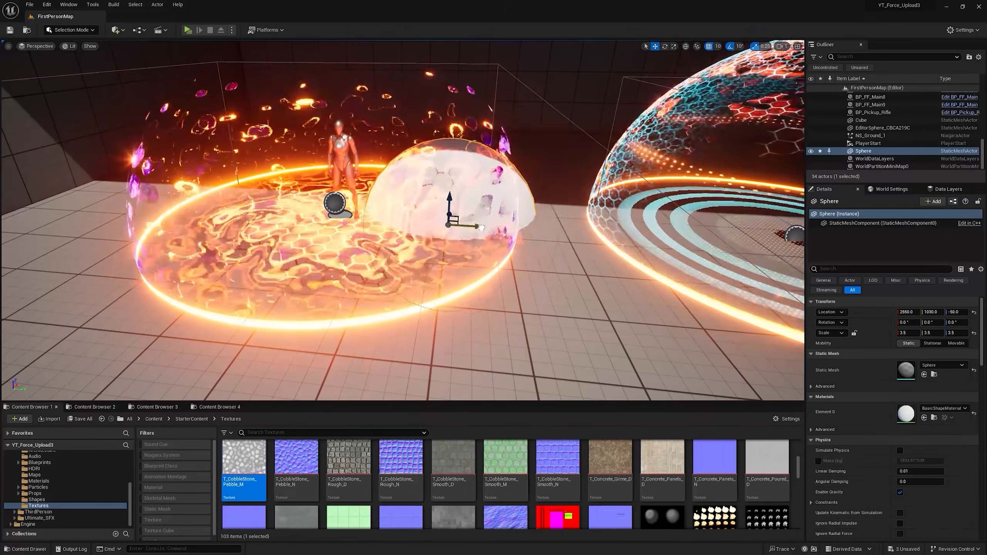
pyautogui.moveTo(507, 239); pyautogui.dragTo(497, 239)
pyautogui.moveTo(496, 239); pyautogui.dragTo(478, 229, button='right')
pyautogui.moveTo(451, 289); pyautogui.dragTo(377, 271, button='right')
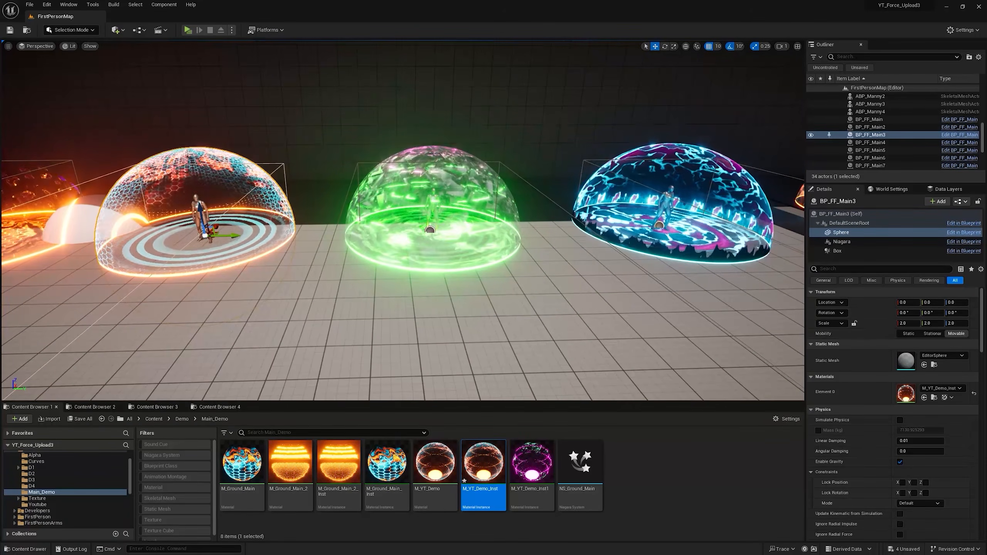
# Step: Examine the row of force-field dome variants one after another, from the hexagon dome to the green spotted one
pyautogui.press('w')
pyautogui.press('a')
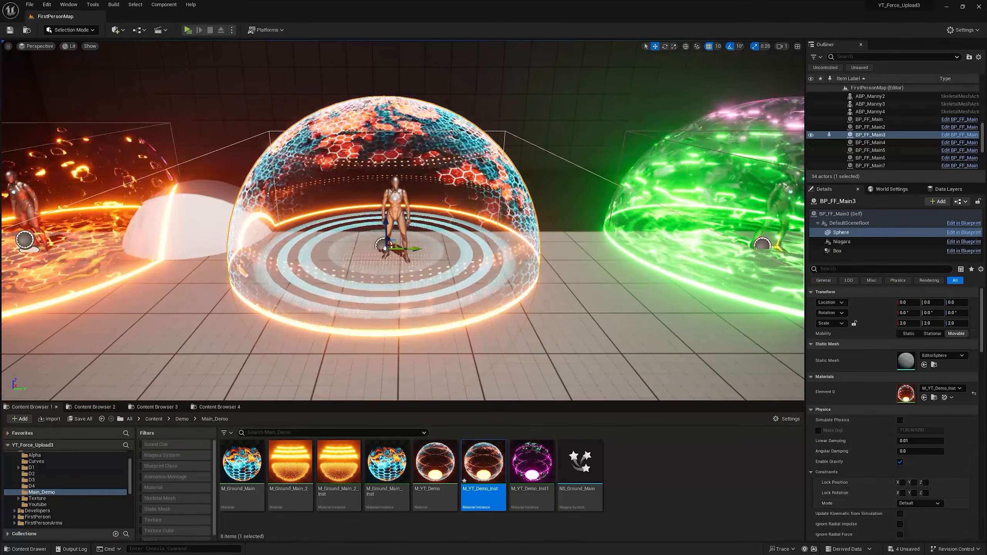
pyautogui.press('d')
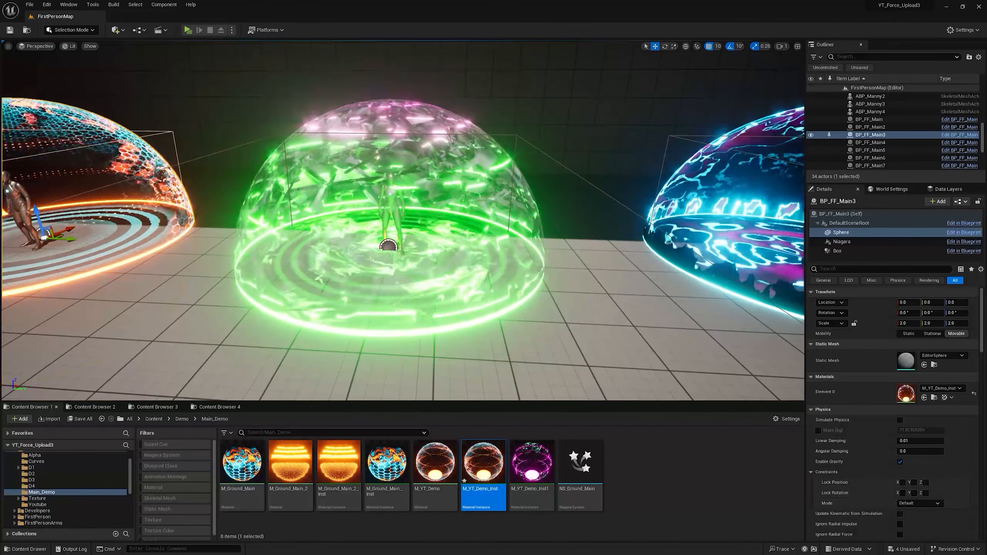
pyautogui.press('d')
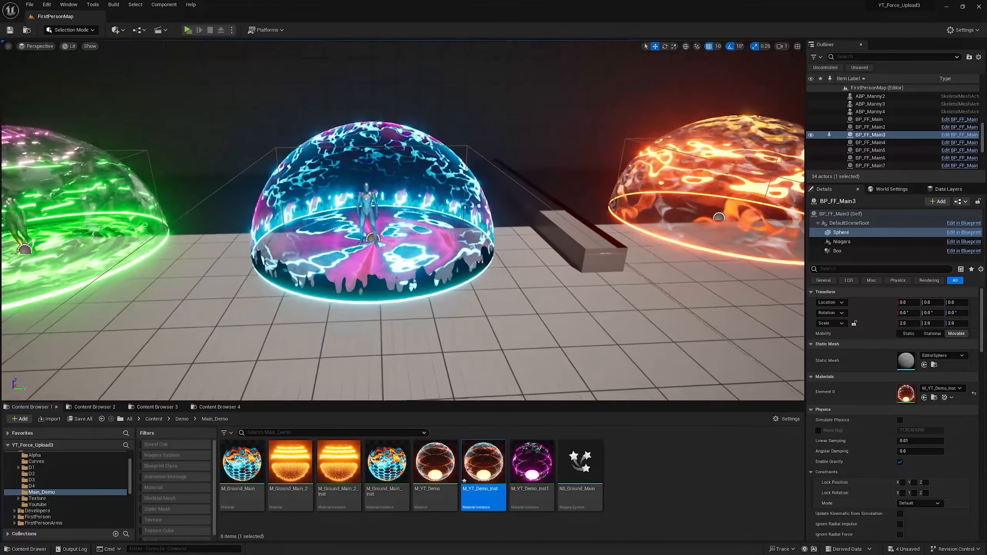
pyautogui.moveTo(402, 220); pyautogui.dragTo(346, 235, button='right')
pyautogui.press('a')
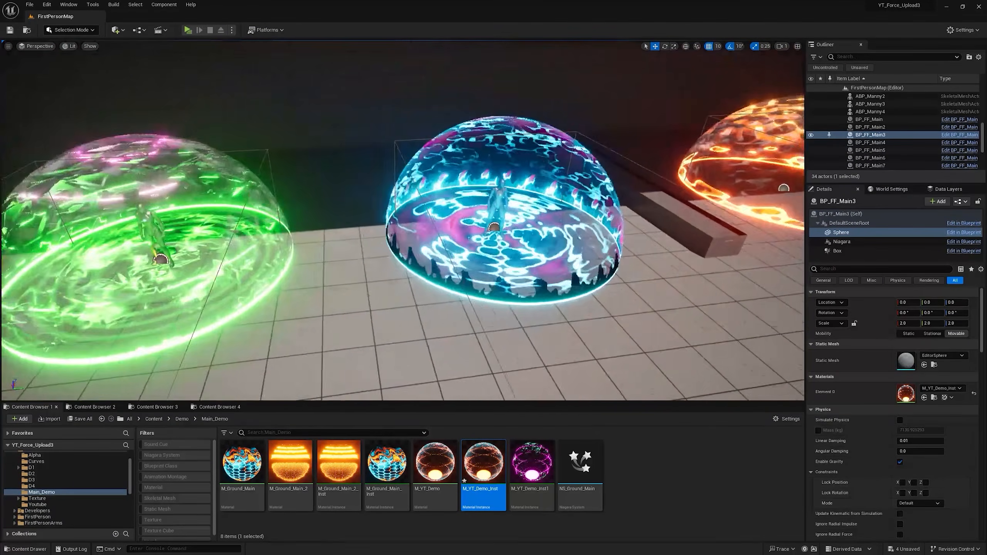
pyautogui.moveTo(436, 237); pyautogui.dragTo(508, 210, button='right')
pyautogui.press('d')
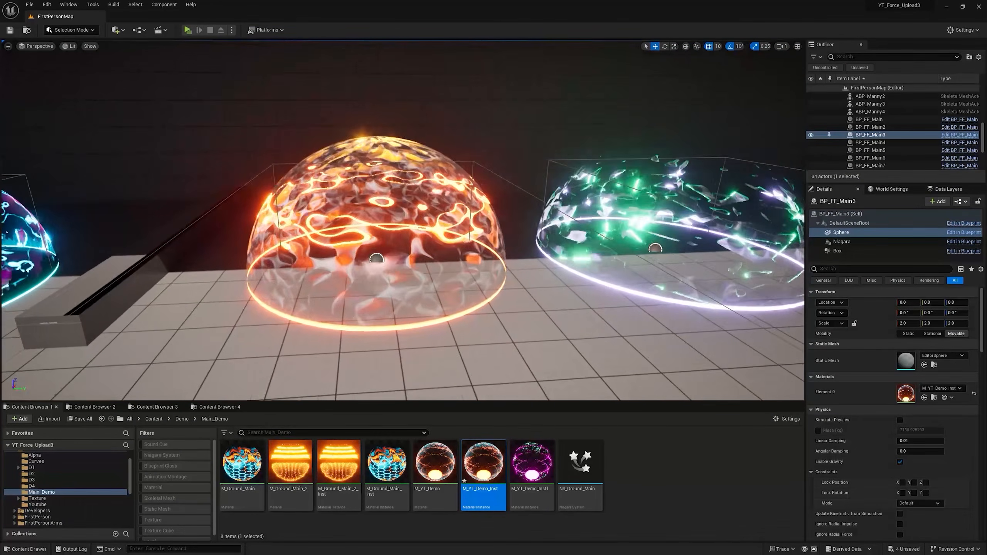
pyautogui.moveTo(402, 220); pyautogui.dragTo(410, 257, button='right')
pyautogui.press('s')
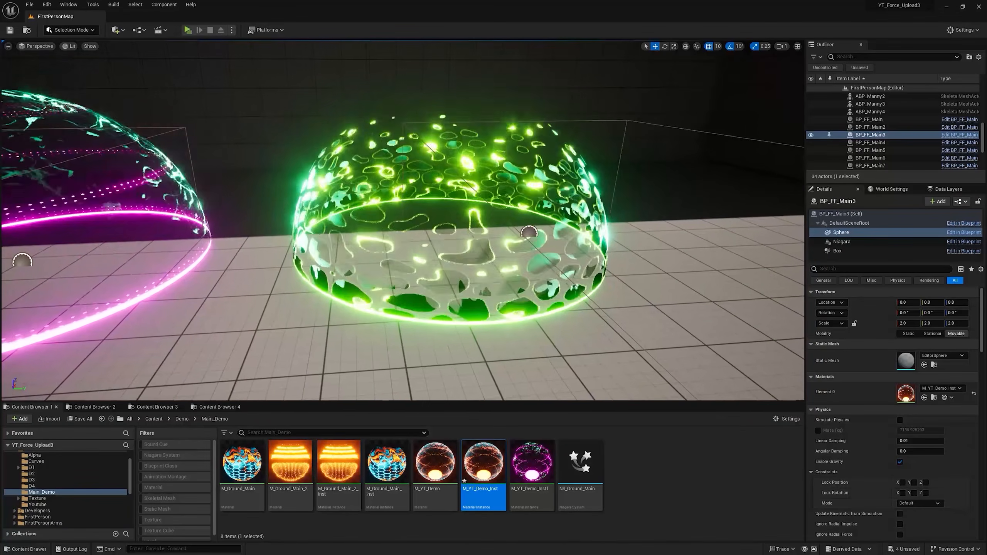
pyautogui.moveTo(660, 194); pyautogui.dragTo(585, 194, button='right')
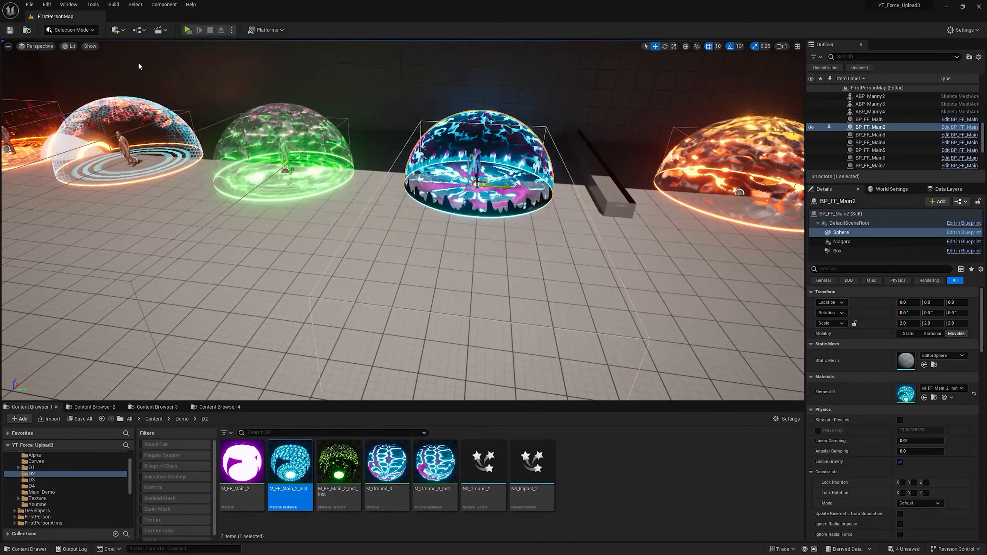
# Step: Open the blue dome's material instance M_FF_Main_2_Inst and try CB_Color_FF2 as its Flame Color curve
pyautogui.doubleClick(296, 471)
pyautogui.click(897, 281)
pyautogui.click(916, 379)
# Step: Try CB_Color_FF3 and other curves for the blue dome's Main Color and undo the colour curve changes
pyautogui.click(898, 313)
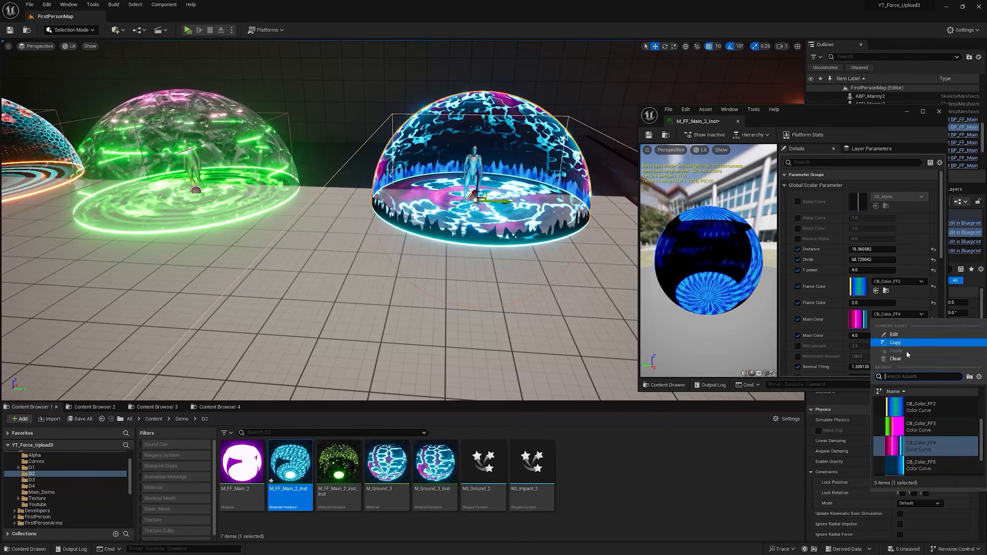
pyautogui.click(918, 428)
pyautogui.click(898, 314)
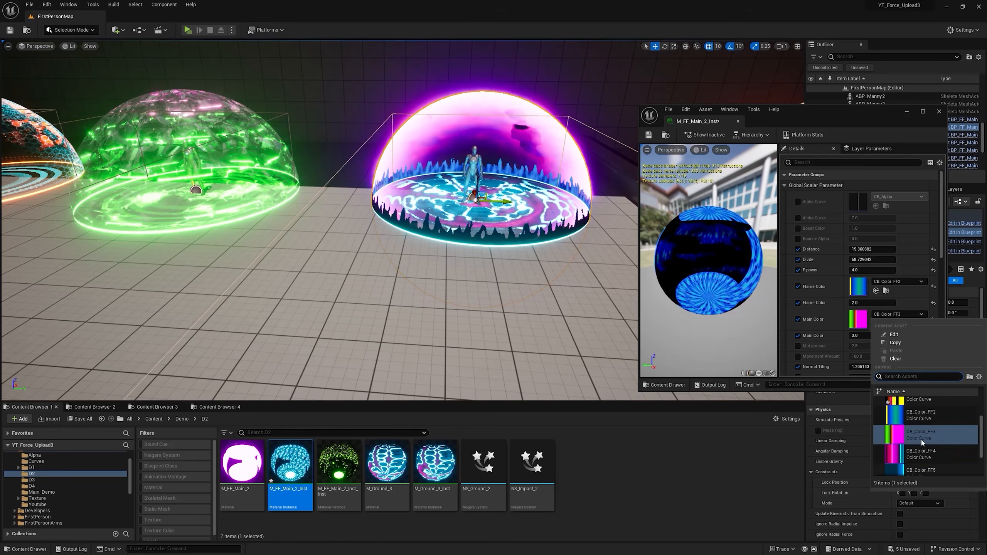
pyautogui.click(916, 455)
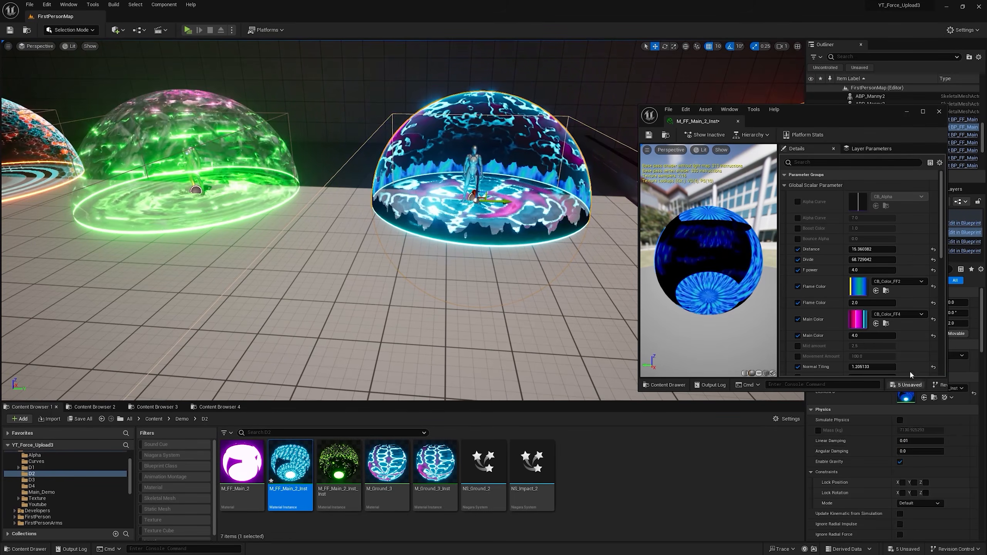
pyautogui.click(899, 314)
pyautogui.scroll(-2, 918, 442)
pyautogui.click(919, 446)
pyautogui.hotkey('ctrl', 'z')
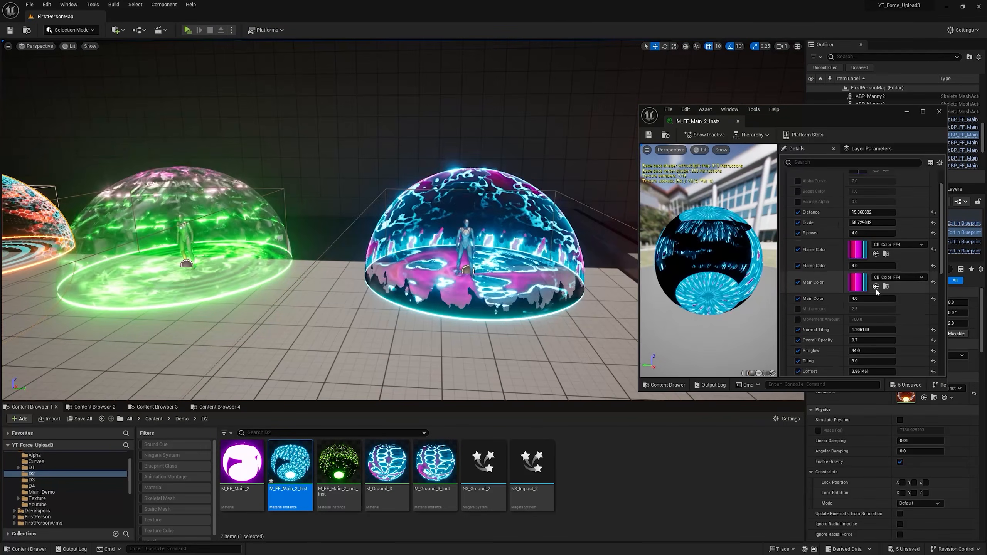
pyautogui.scroll(-8, 878, 293)
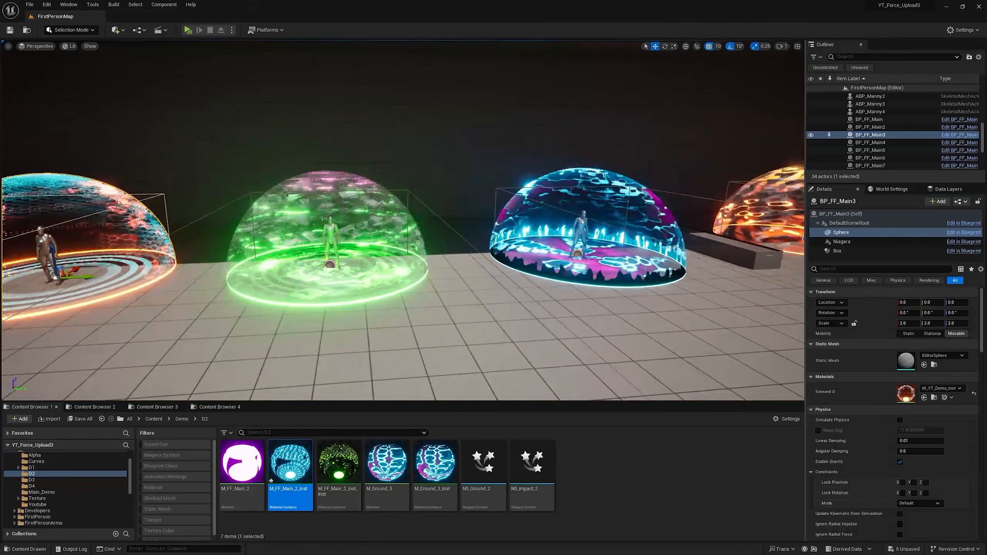
# Step: Select the green dome's Sphere component, locate its material instance M_FF_4_Inst among the project assets and open it
pyautogui.moveTo(458, 237); pyautogui.dragTo(412, 237, button='right')
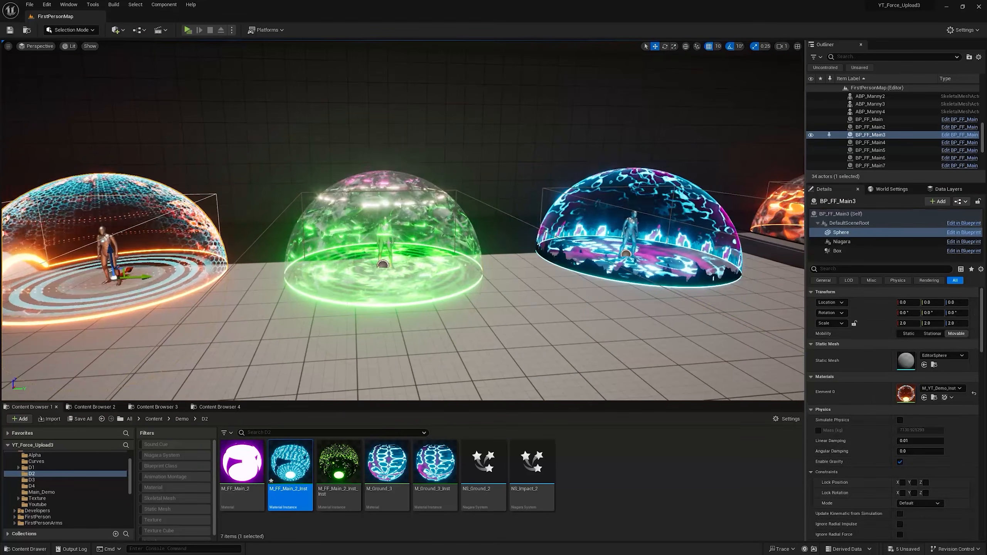
pyautogui.click(411, 233)
pyautogui.click(907, 233)
pyautogui.click(934, 398)
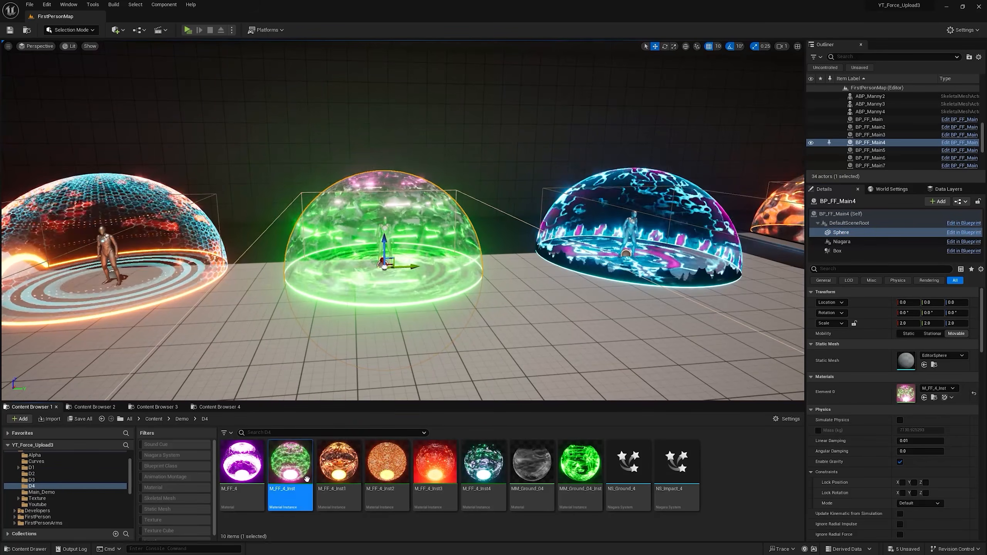
pyautogui.doubleClick(291, 466)
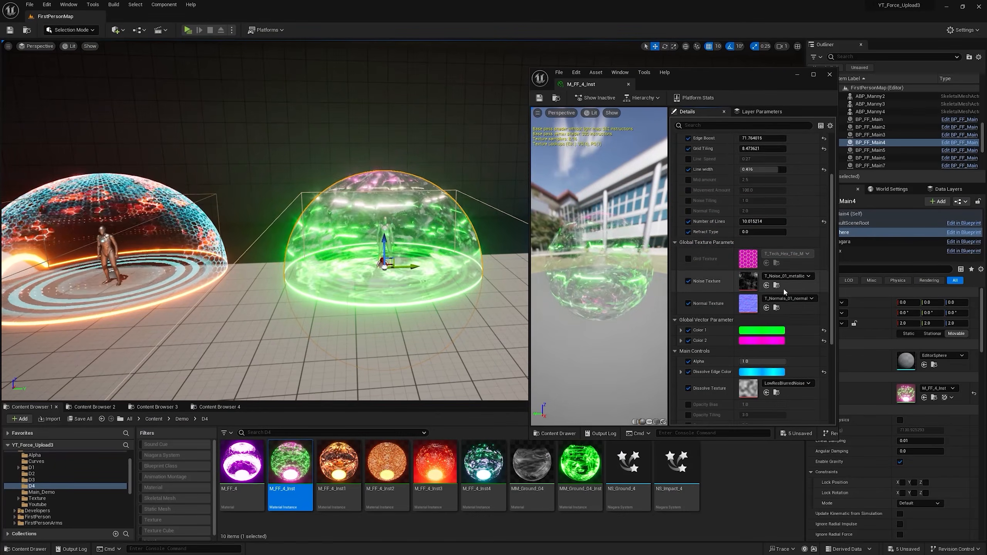
# Step: Enable Pan Opacity in M_FF_4_Inst and set its Opacity Bias to about 0.67
pyautogui.scroll(-2, 783, 285)
pyautogui.scroll(-3, 761, 328)
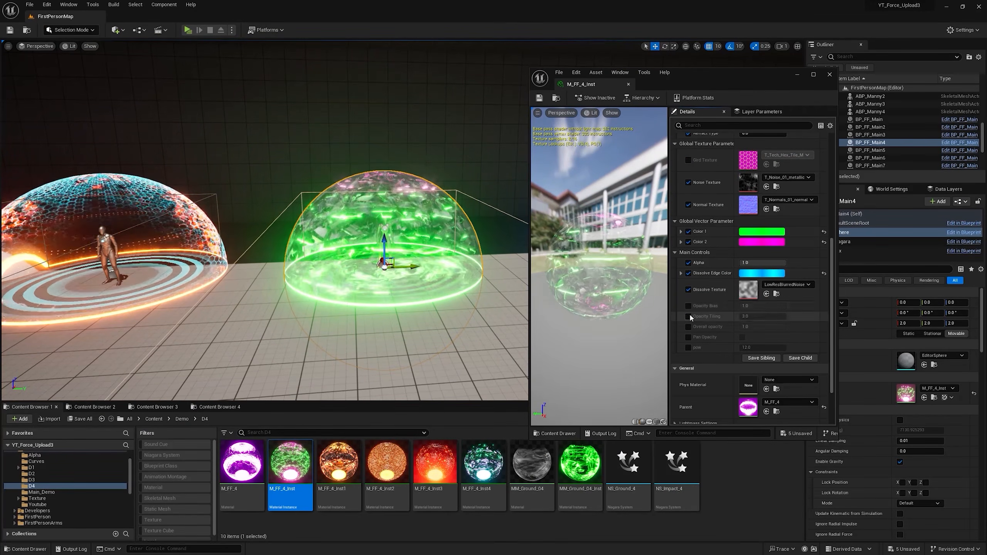
pyautogui.click(741, 337)
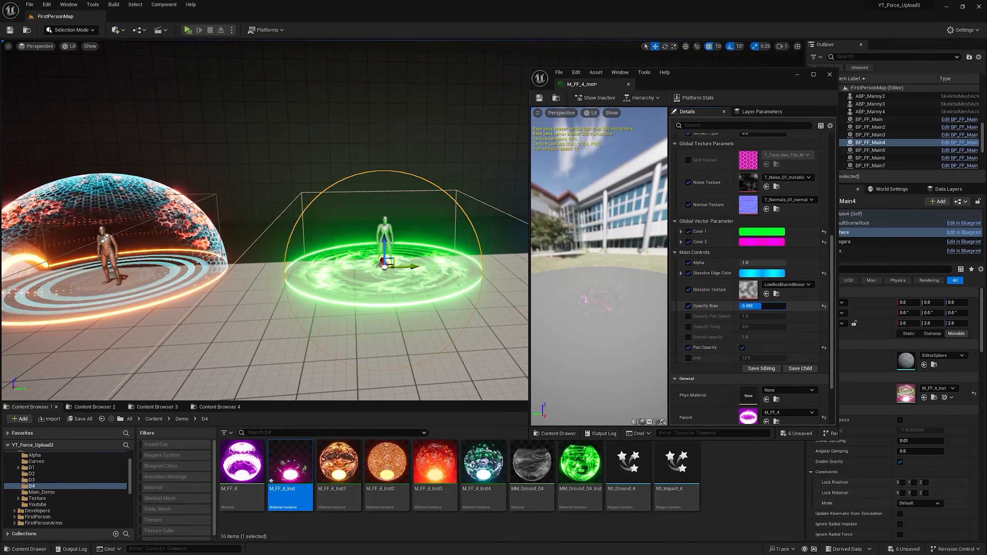
pyautogui.scroll(4, 452, 244)
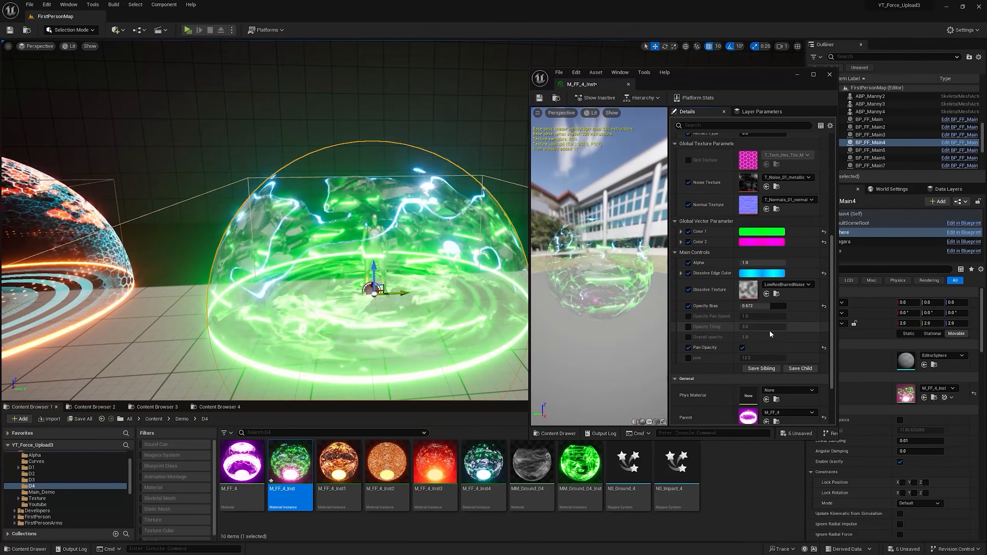
# Step: Override the green dome's Opacity Pan Speed to about 2.31, Opacity Tiling to about 7.80 and pow to about 3.80
pyautogui.click(688, 316)
pyautogui.moveTo(761, 317); pyautogui.dragTo(746, 358)
pyautogui.click(688, 327)
pyautogui.click(688, 358)
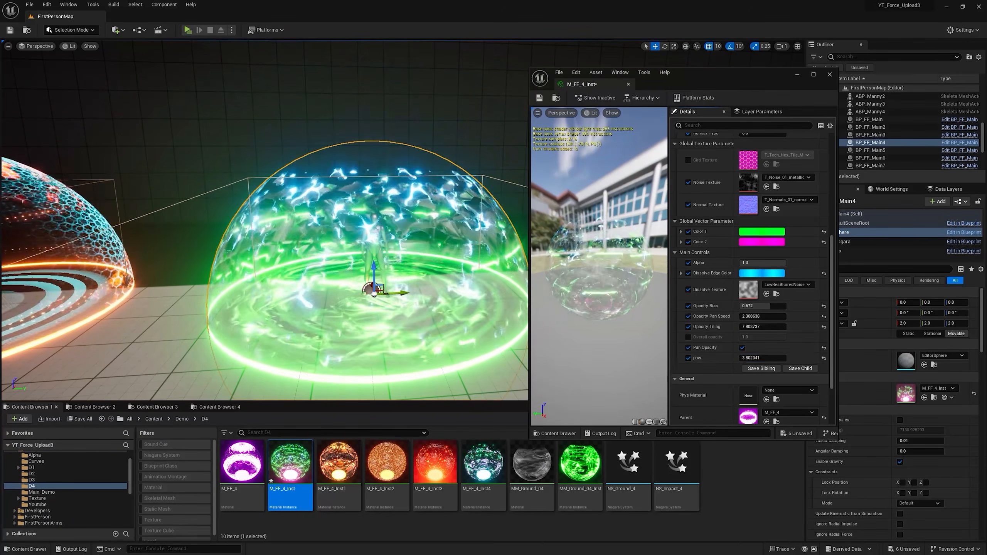
# Step: Browse to the Demo project's Texture folder and assign T_Normals_01_metallic as the green dome's Dissolve Texture
pyautogui.scroll(2, 42, 490)
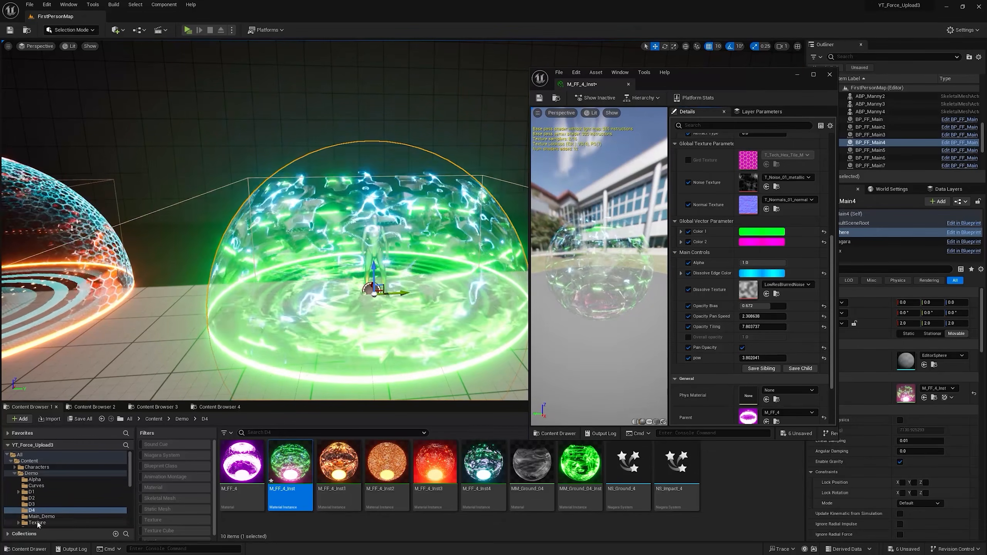
pyautogui.click(37, 522)
pyautogui.click(483, 467)
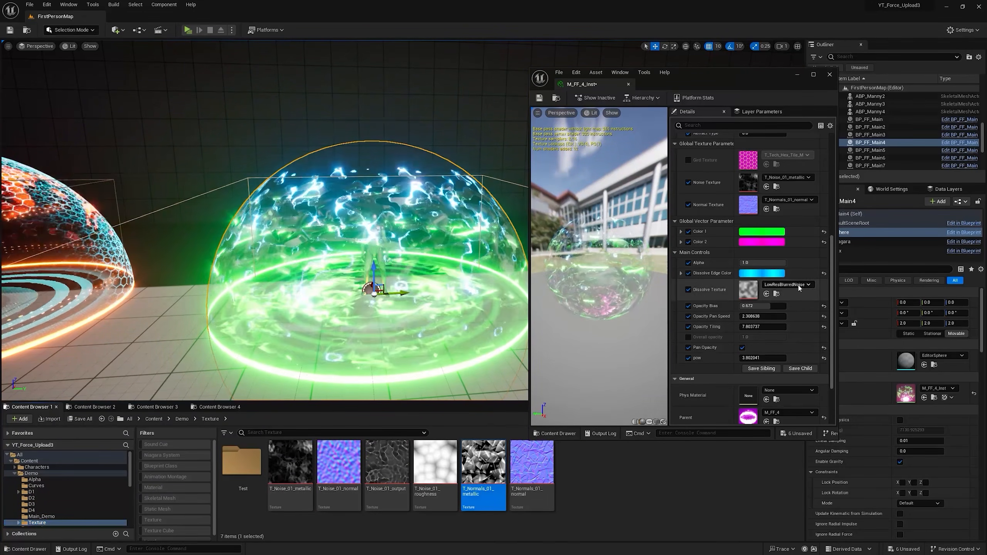
pyautogui.click(766, 295)
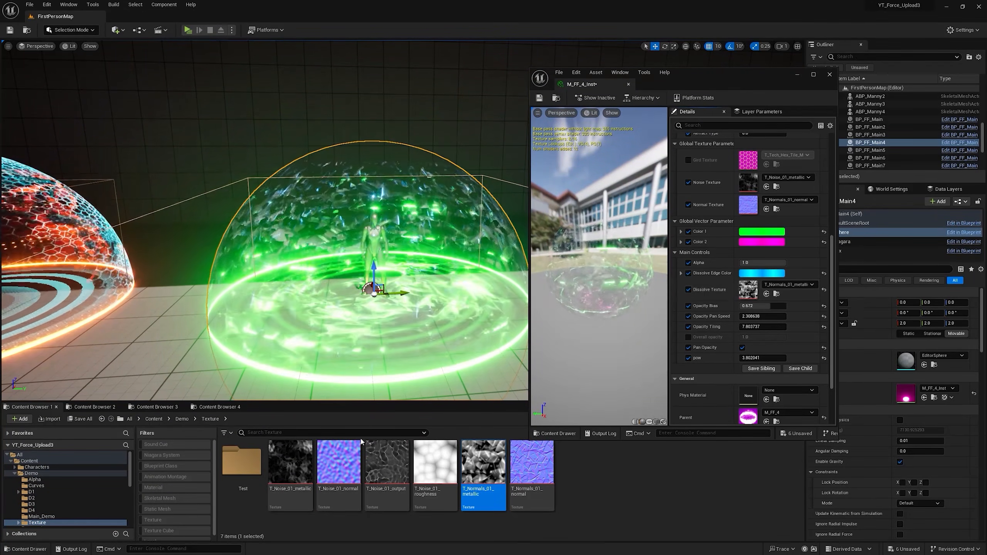
# Step: Try T_Noise_01_output as the Dissolve Texture, raise the Opacity Bias, and switch the texture to T_Noise_01_roughness
pyautogui.click(386, 466)
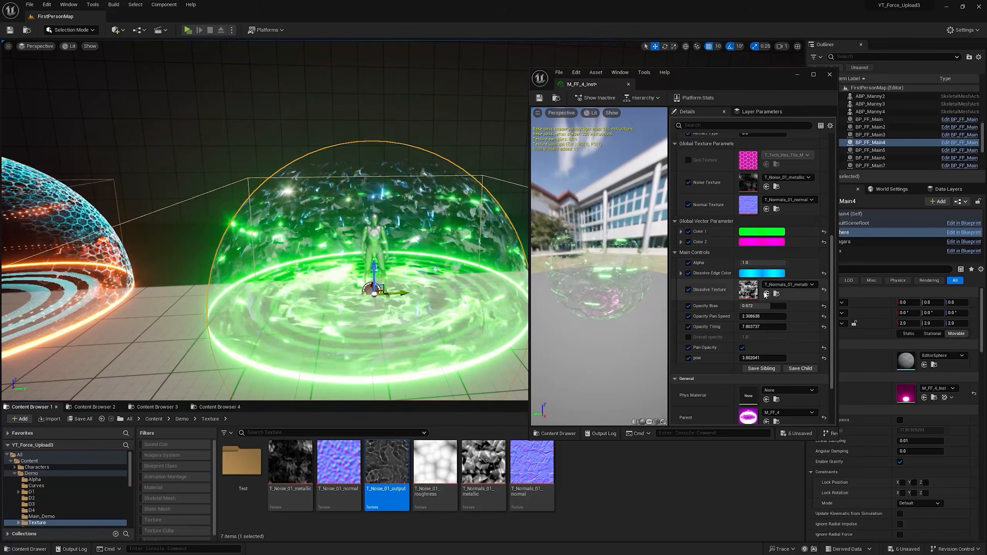
pyautogui.click(765, 294)
pyautogui.moveTo(760, 307); pyautogui.dragTo(776, 306)
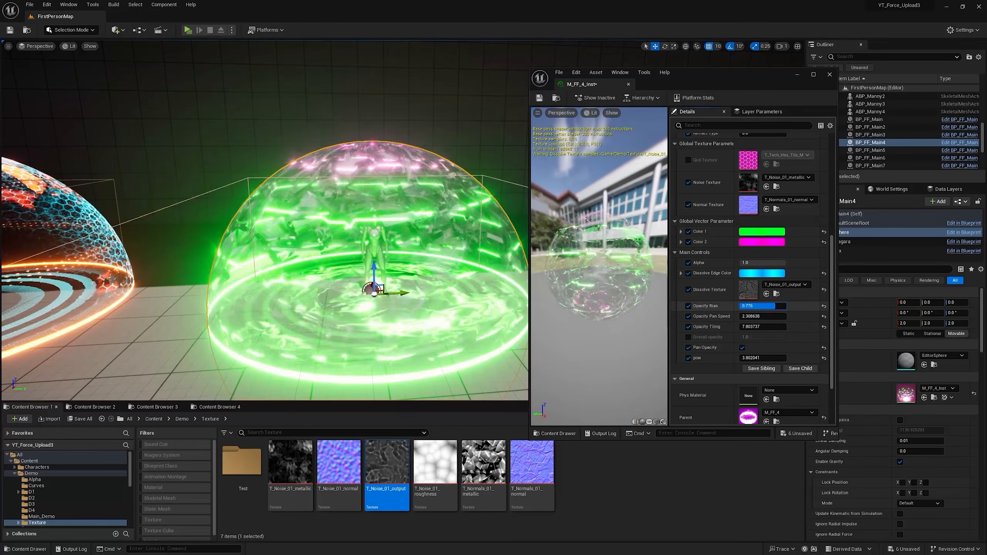
pyautogui.click(434, 462)
pyautogui.click(766, 294)
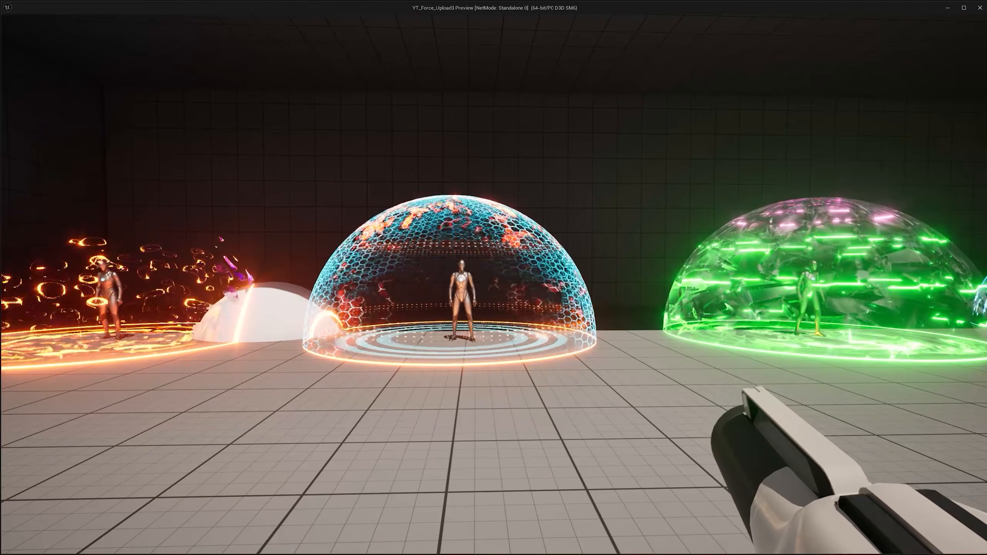
# Step: Shoot repeatedly at the force-field domes in the running preview to examine their impact effects
pyautogui.click(493, 284)
pyautogui.click(494, 284)
pyautogui.click(493, 284)
pyautogui.click(494, 285)
pyautogui.click(493, 285)
pyautogui.click(493, 285)
pyautogui.click(494, 284)
pyautogui.click(494, 285)
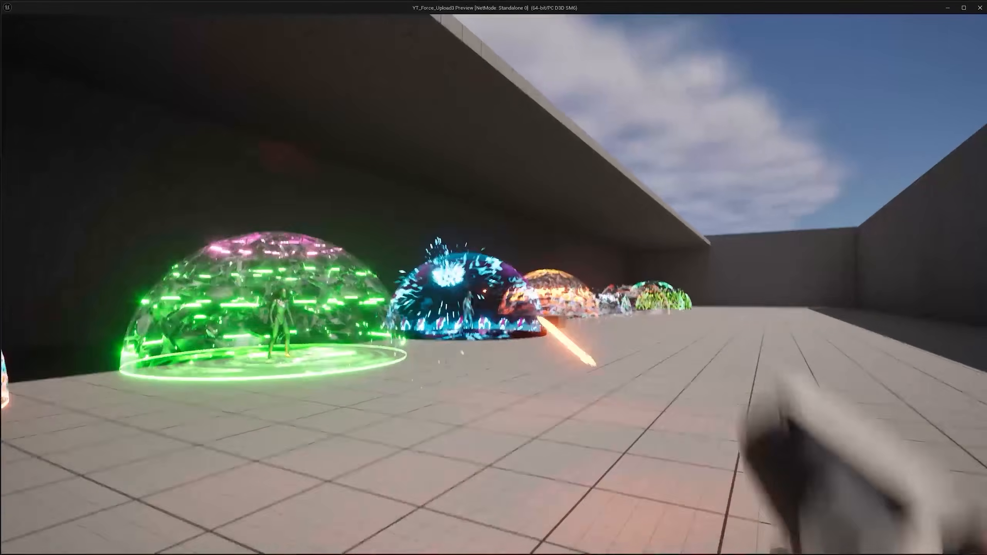
pyautogui.click(493, 284)
pyautogui.click(493, 285)
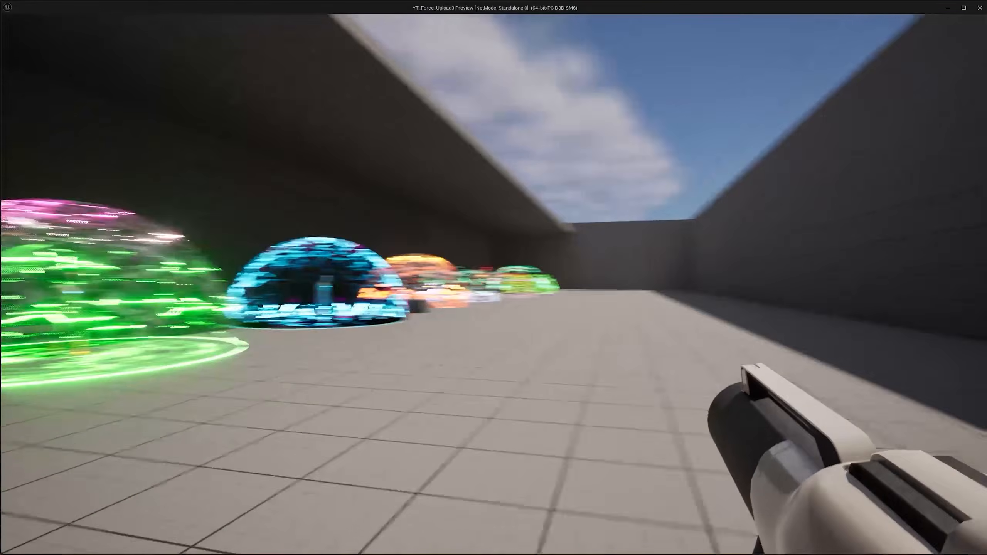
# Step: Fire a few more shots in the preview, then examine the row of force-field dome variants in the level
pyautogui.click(493, 285)
pyautogui.click(494, 285)
pyautogui.click(493, 285)
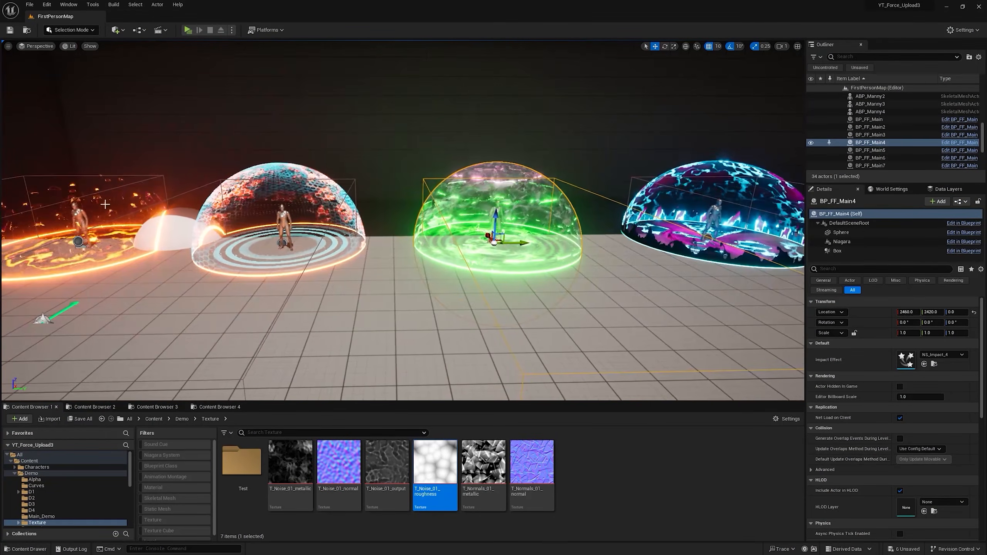
pyautogui.press('w')
pyautogui.moveTo(788, 211)
pyautogui.mouseDown(button='right')
pyautogui.moveTo(890, 214)
pyautogui.moveTo(804, 217)
pyautogui.mouseUp(button='right')
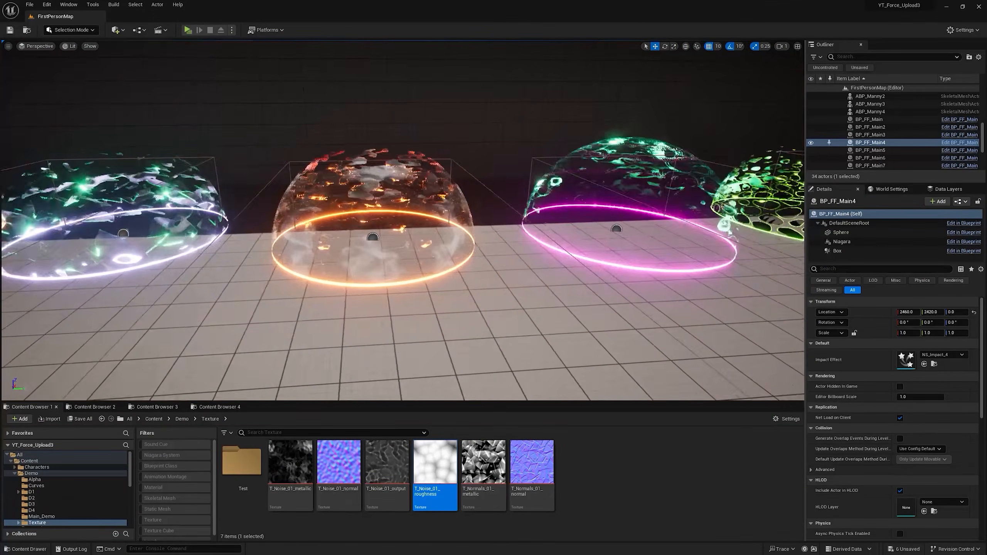
pyautogui.press('a')
pyautogui.moveTo(403, 220); pyautogui.dragTo(369, 233, button='right')
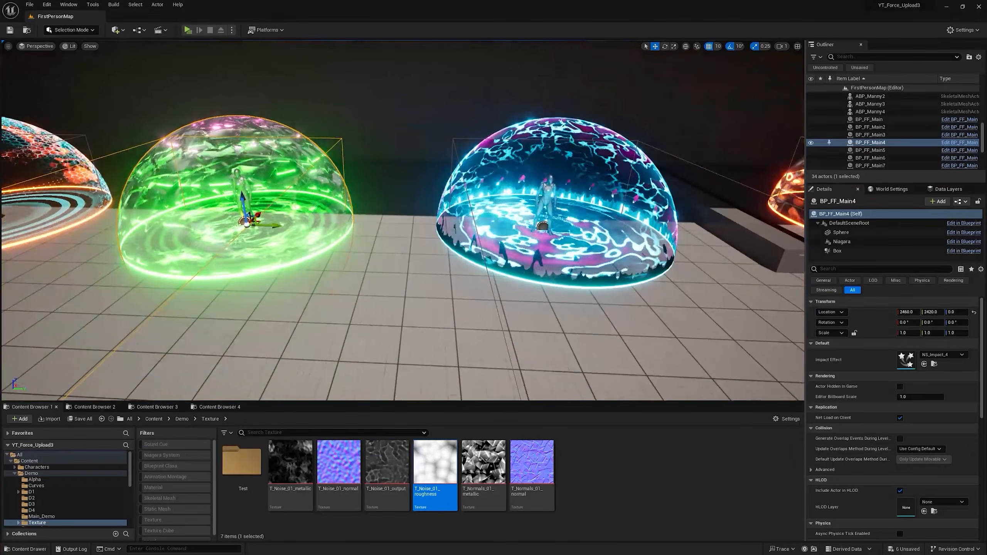
pyautogui.moveTo(563, 229); pyautogui.dragTo(594, 210, button='right')
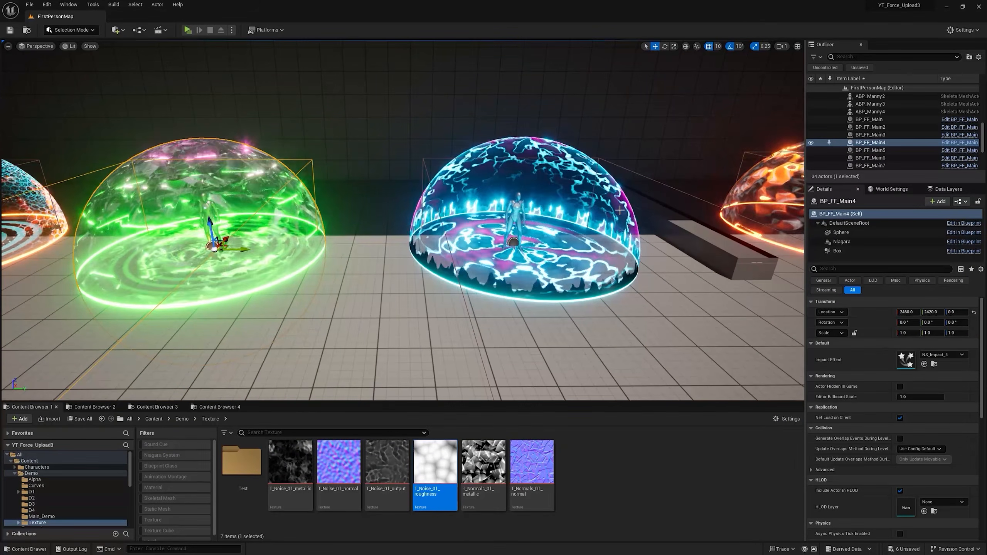
pyautogui.moveTo(560, 338)
pyautogui.mouseDown(button='right')
pyautogui.moveTo(621, 336)
pyautogui.moveTo(555, 333)
pyautogui.mouseUp(button='right')
pyautogui.press('a')
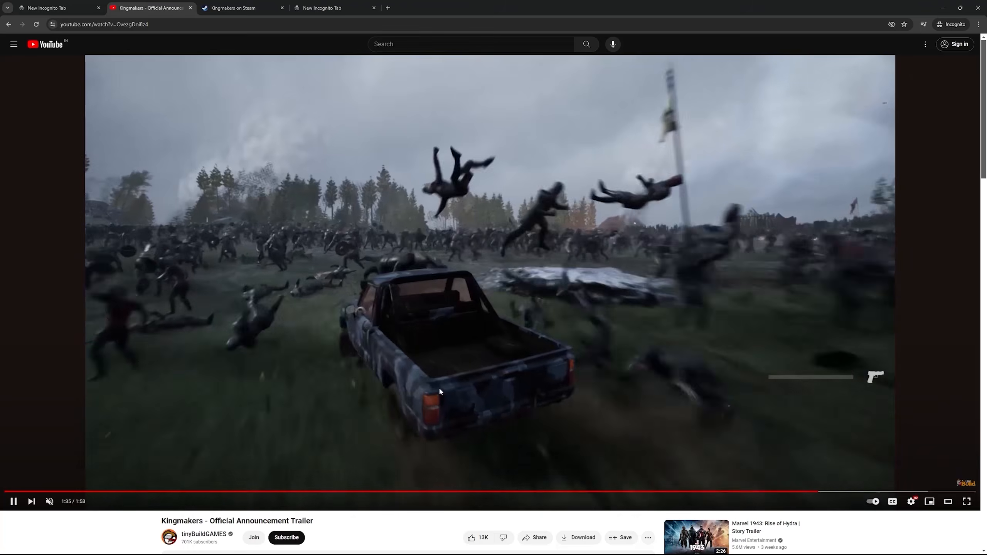
# Step: Switch to the Kingmakers store page on Steam in the browser and look over its trailer and wishlist sections
pyautogui.hotkey('ctrl', 'Tab')
pyautogui.scroll(-3, 521, 308)
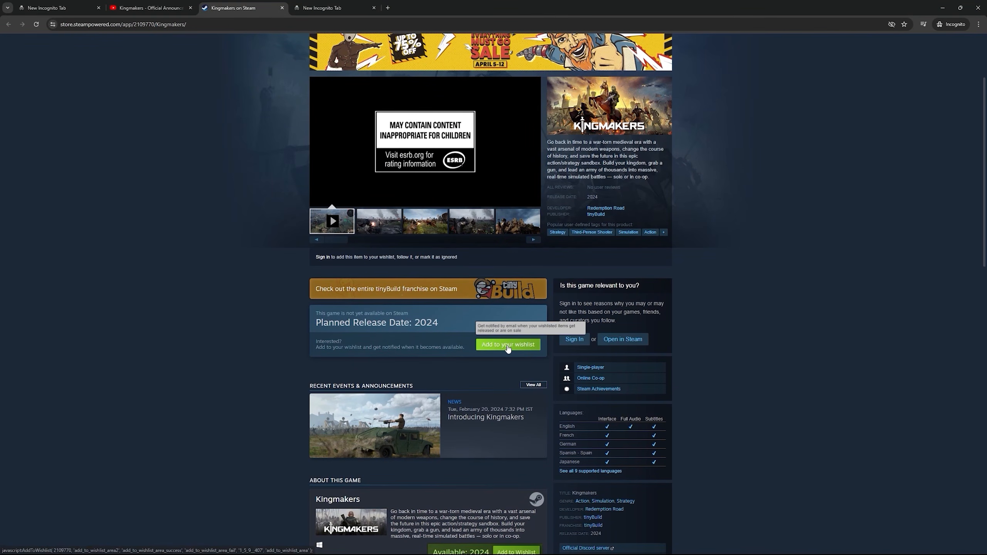
pyautogui.scroll(2, 551, 198)
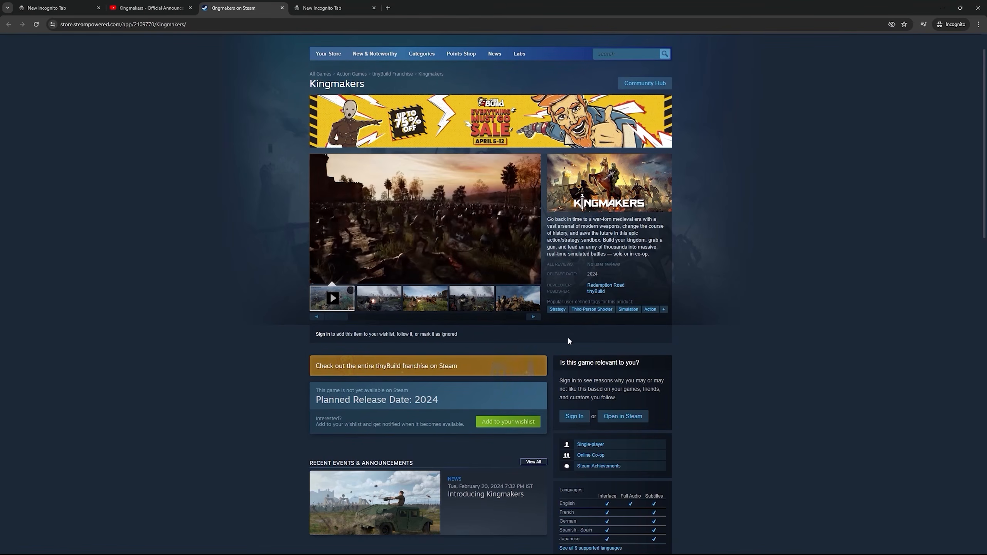
pyautogui.scroll(-1, 522, 331)
pyautogui.scroll(1, 544, 381)
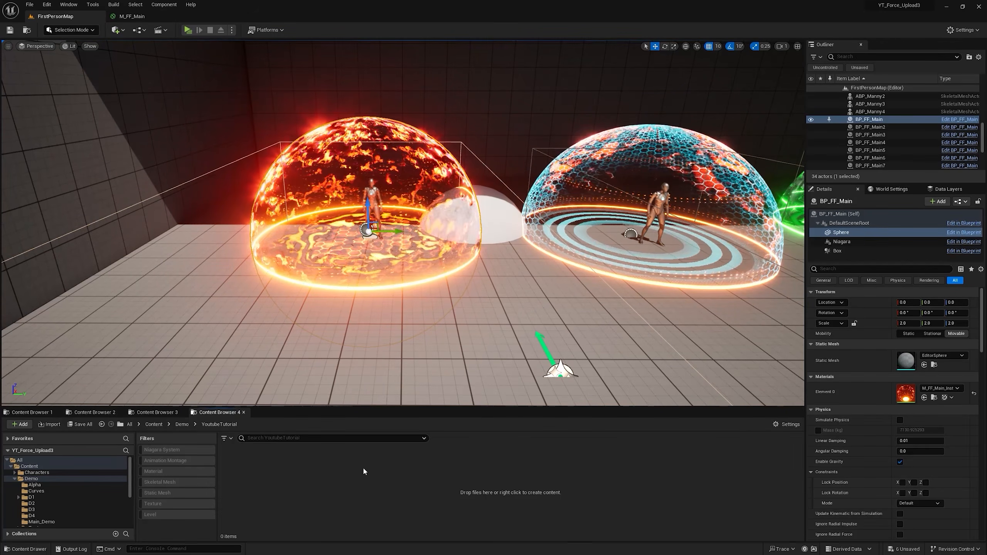
# Step: Create a material named M_ForceField_YT in the Demo project's YoutubeTutorial folder in the Unreal Editor
pyautogui.rightClick(364, 470)
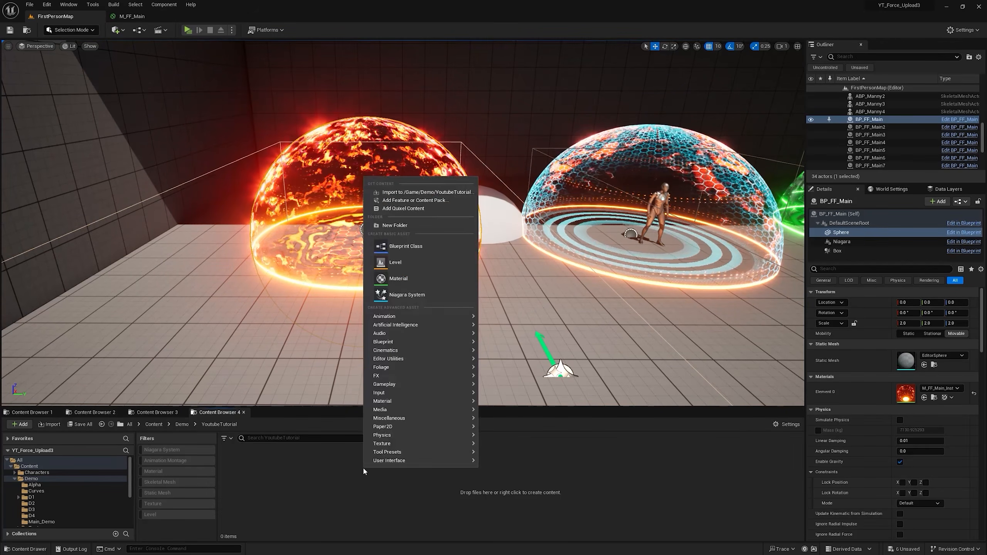
pyautogui.click(410, 279)
pyautogui.write('M_ForceField_YT')
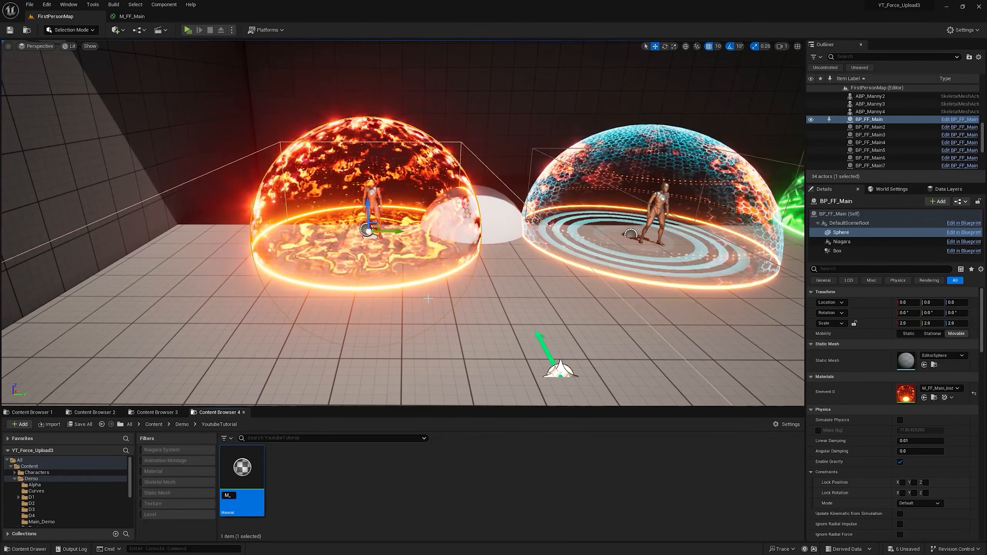
pyautogui.press('Return')
# Step: Open M_ForceField_YT and set its Blend Mode to Translucent and Shading Model to Unlit, with Two Sided enabled
pyautogui.doubleClick(257, 470)
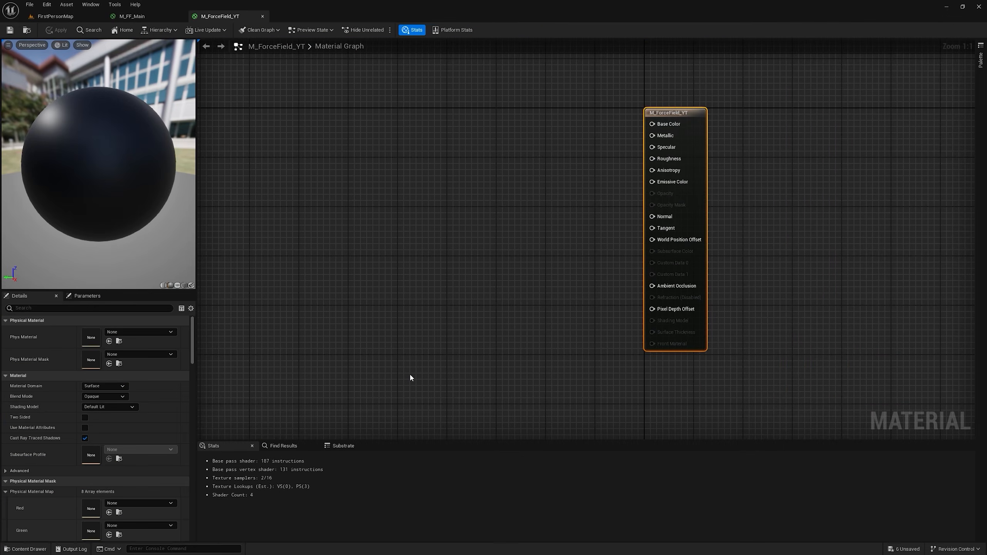
pyautogui.click(104, 396)
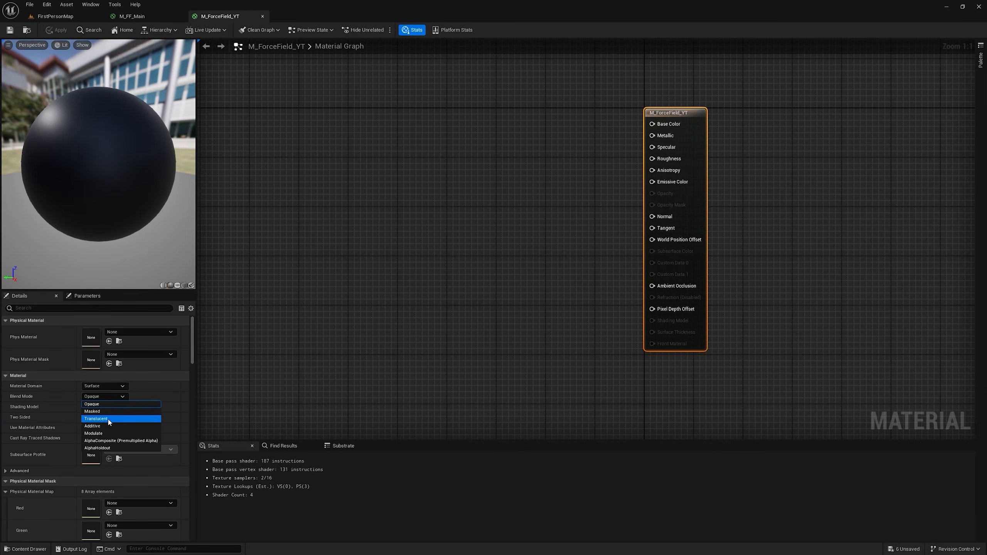
pyautogui.click(108, 417)
pyautogui.click(112, 406)
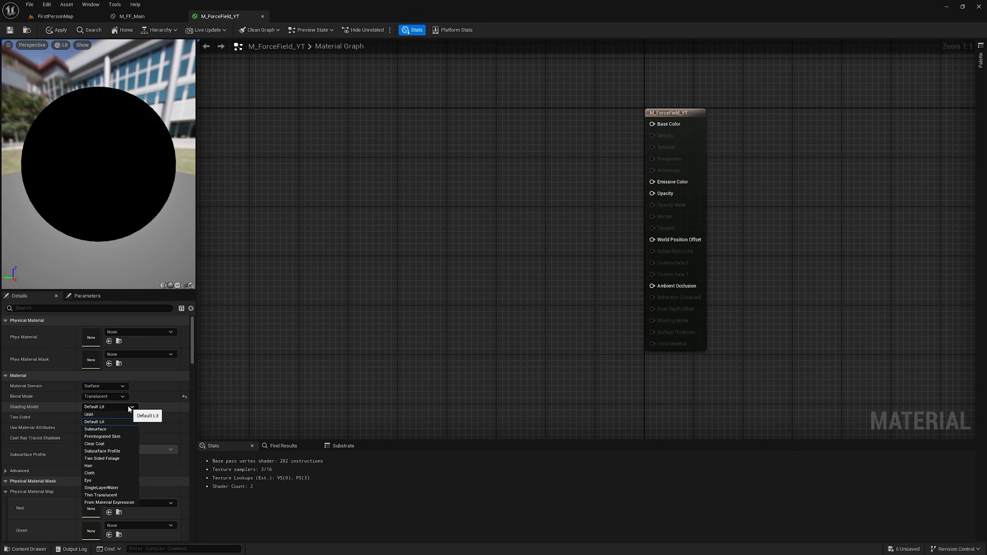
pyautogui.click(105, 414)
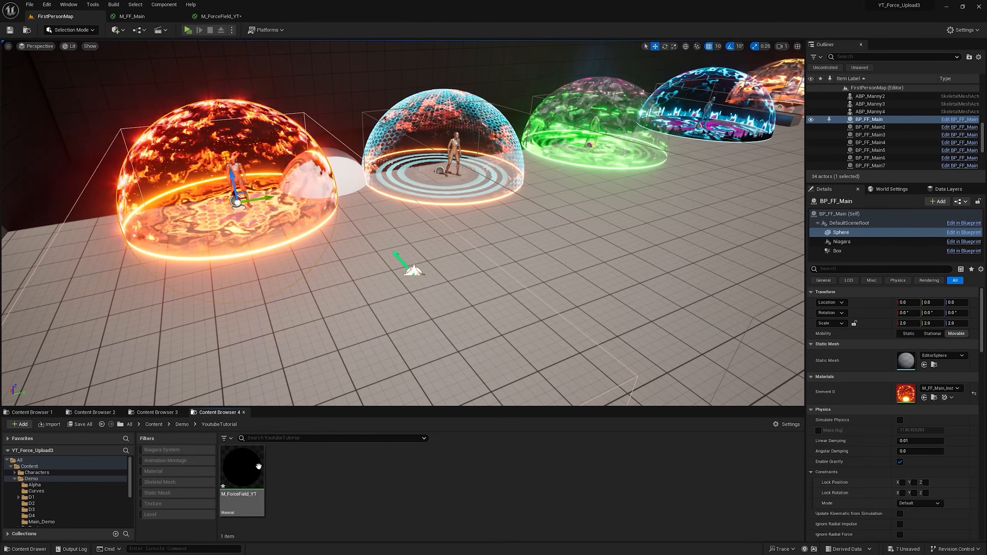
# Step: Create a material instance of M_ForceField_YT and place a sphere on the open floor of FirstPersonMap
pyautogui.rightClick(256, 264)
pyautogui.click(310, 287)
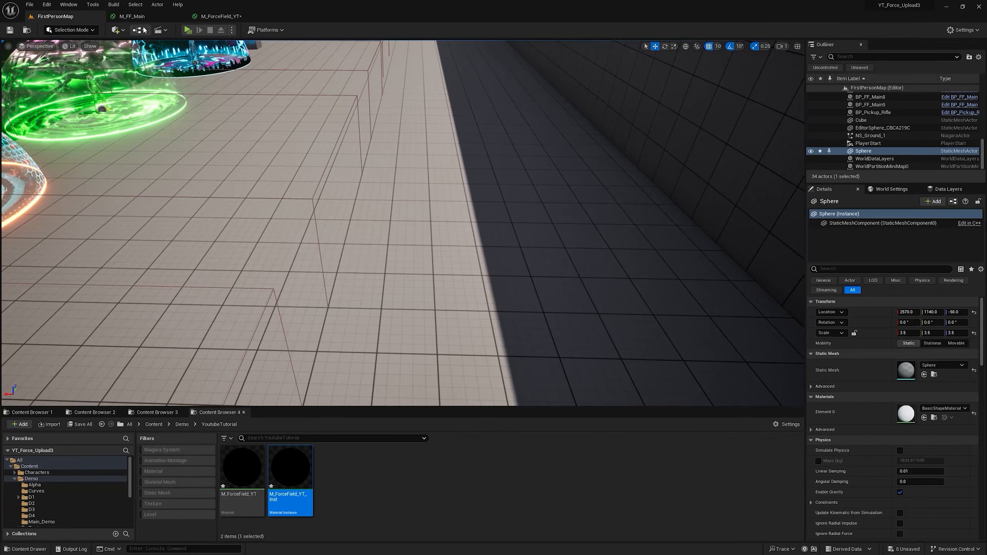
pyautogui.click(118, 31)
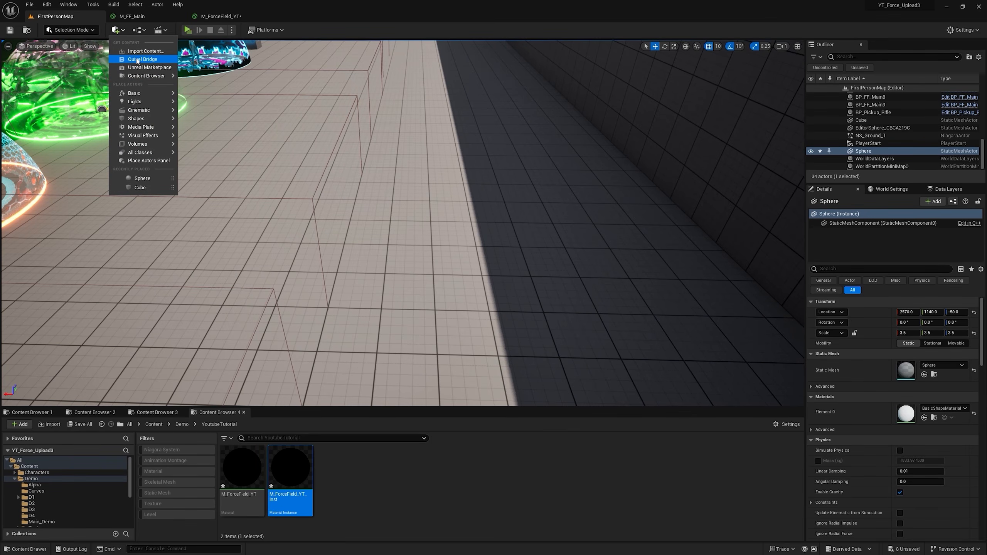
pyautogui.write('sph')
pyautogui.moveTo(136, 57); pyautogui.dragTo(403, 245)
# Step: Change the new sphere's static mesh to EditorSphere and scale it uniformly to 2.0
pyautogui.click(900, 371)
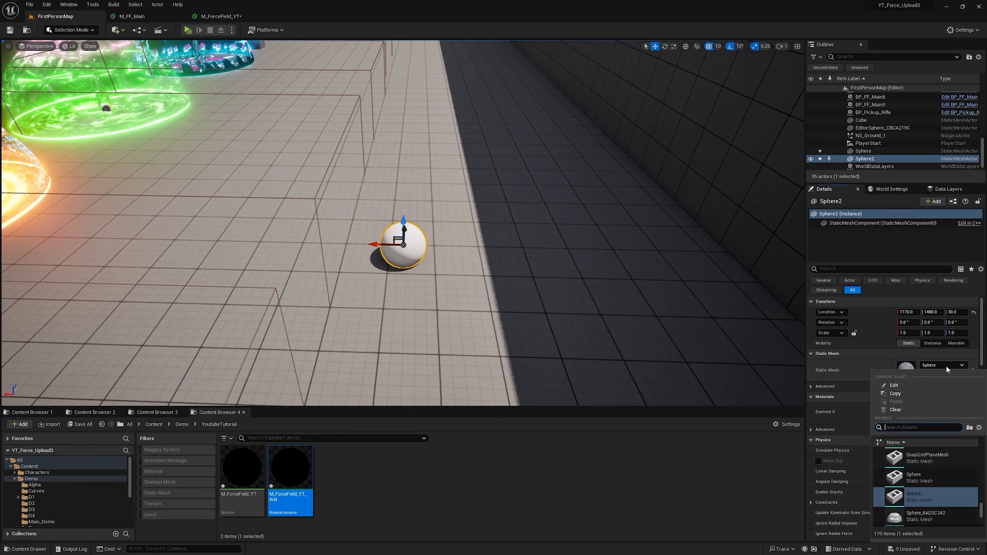
pyautogui.write('ed')
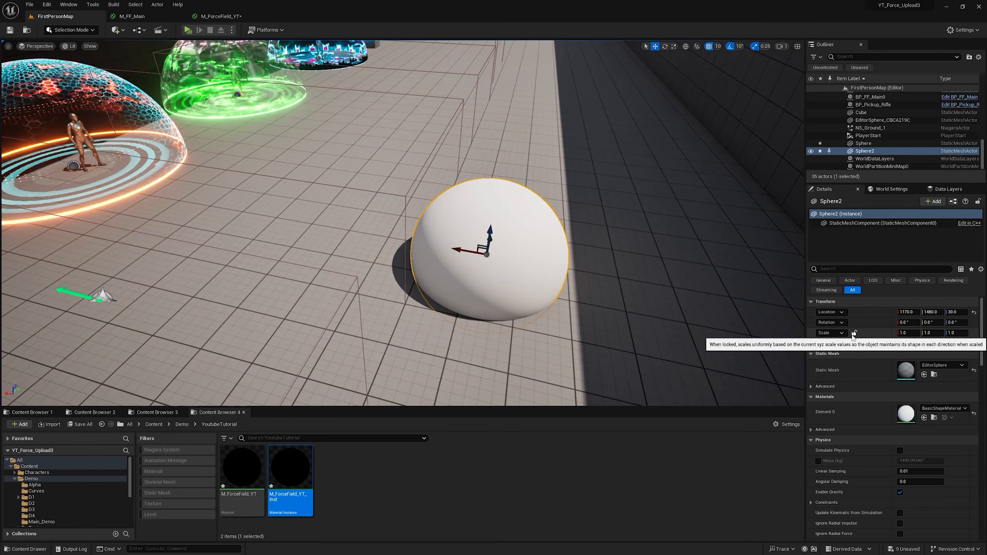
pyautogui.click(853, 333)
pyautogui.click(905, 333)
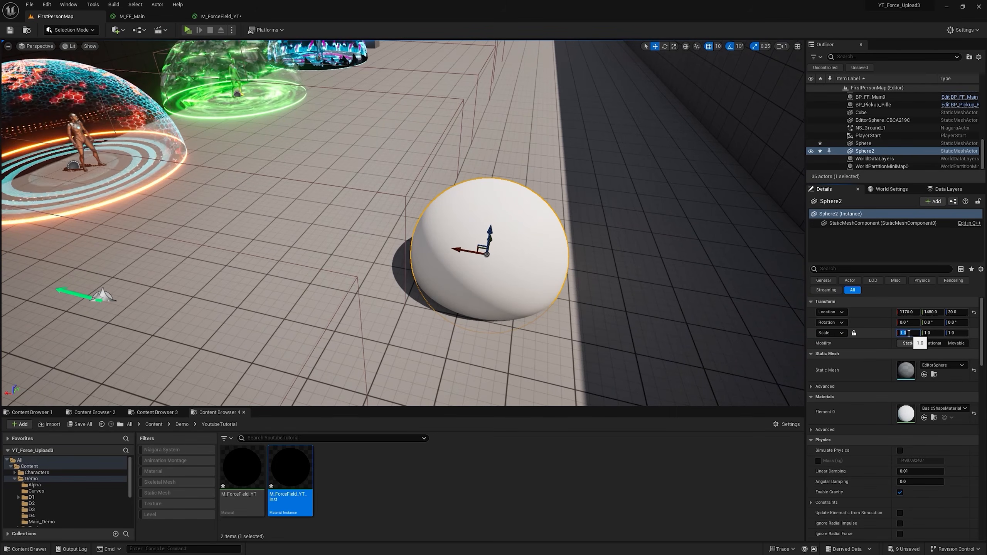
pyautogui.write('2')
pyautogui.press('Return')
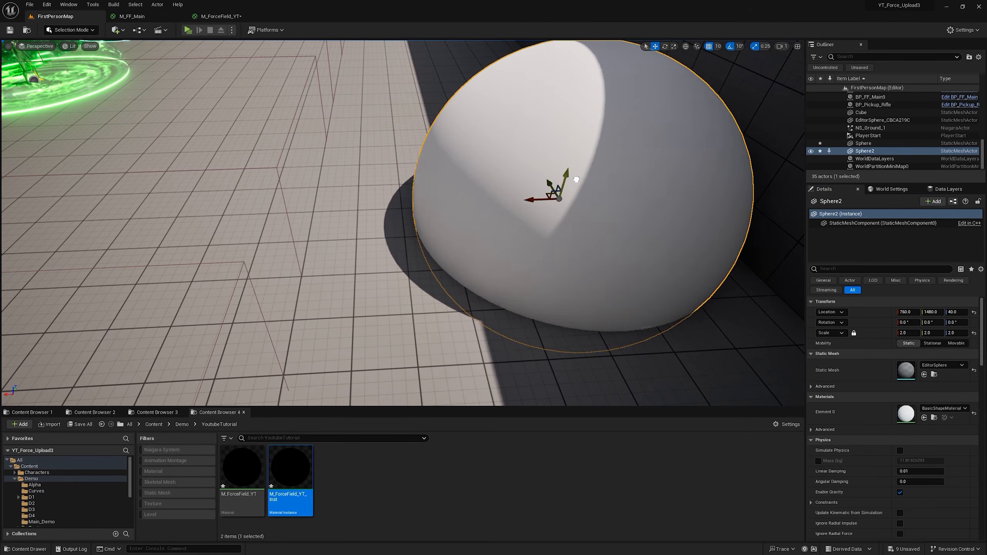
# Step: Move the sphere to location 760, 1480, -30 and duplicate it as a new mesh in Modeling Mode
pyautogui.moveTo(576, 179); pyautogui.dragTo(571, 209)
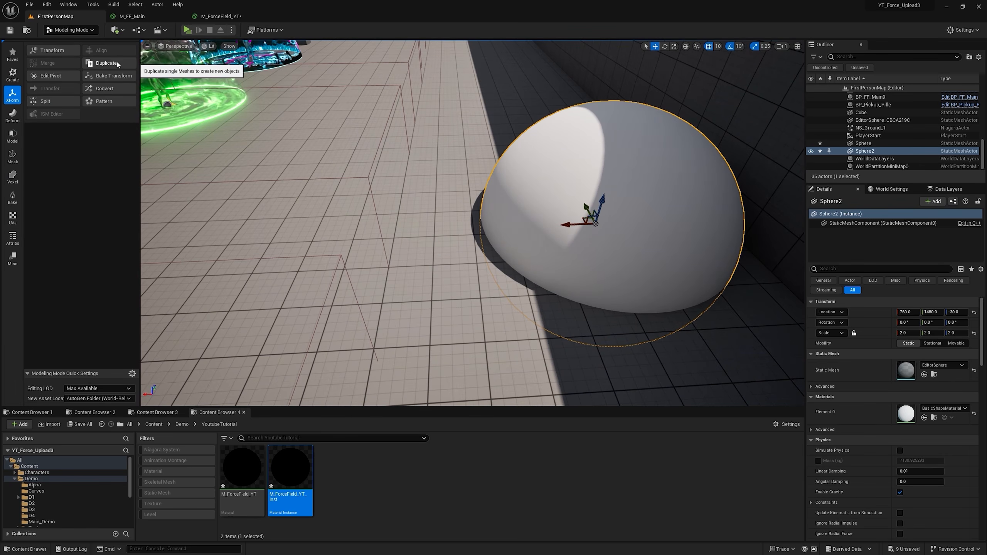
pyautogui.click(117, 63)
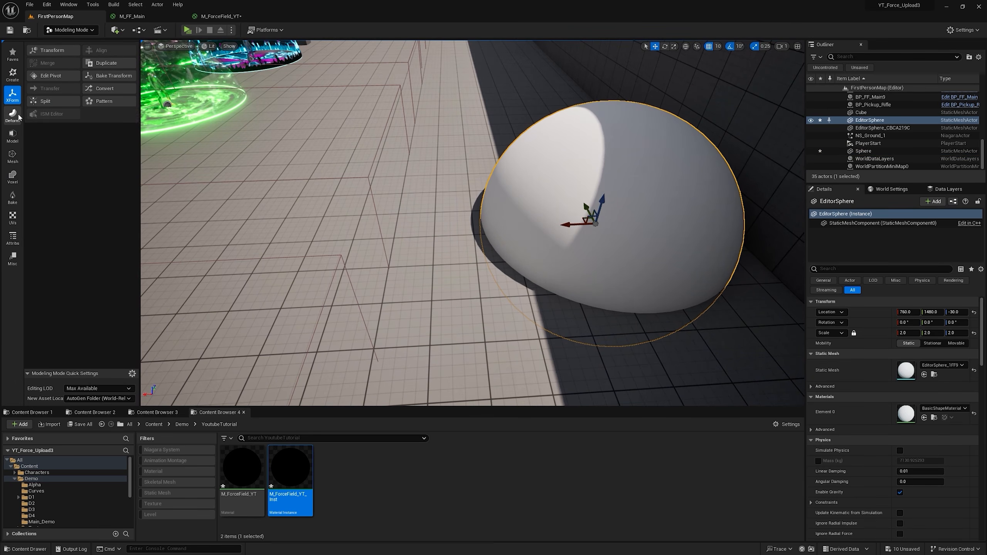
pyautogui.click(13, 134)
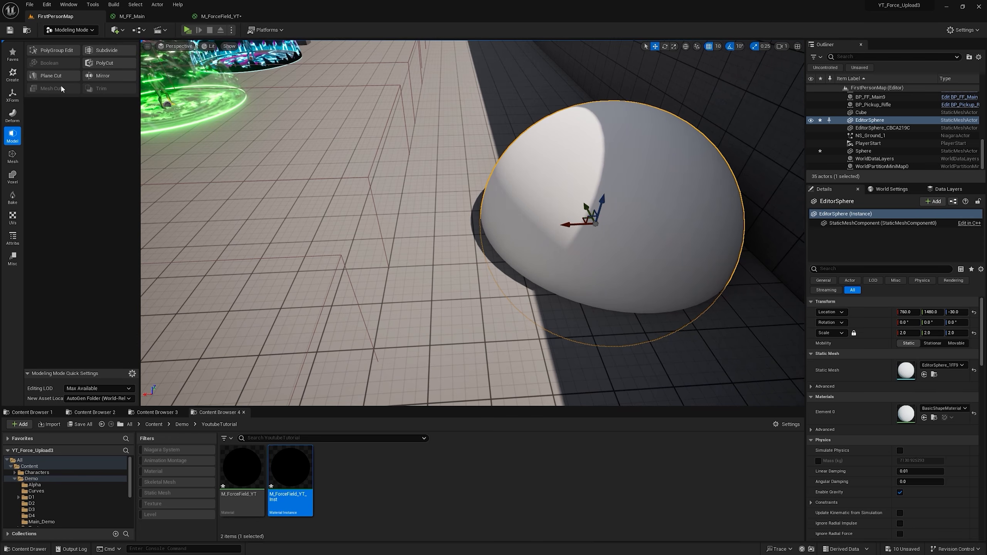
pyautogui.click(61, 78)
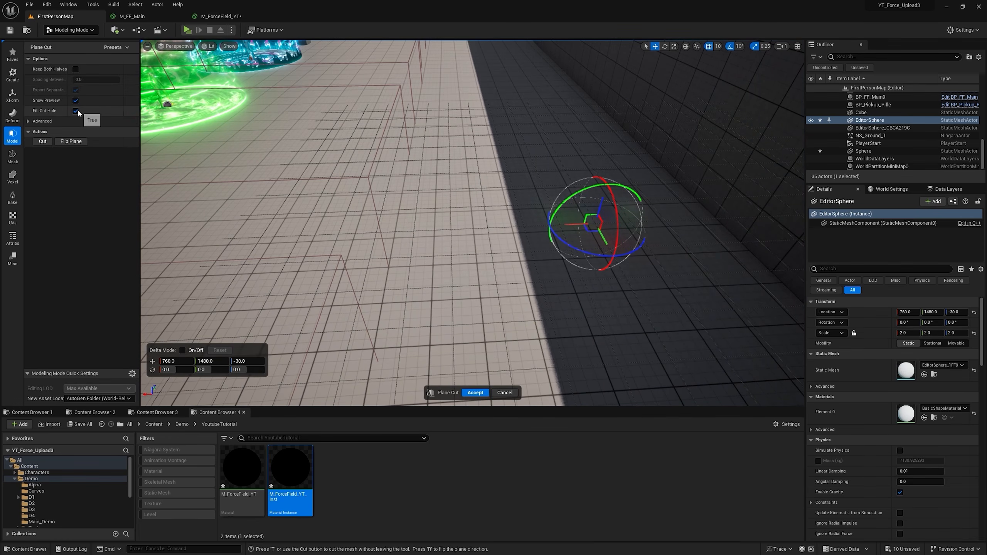
pyautogui.click(74, 141)
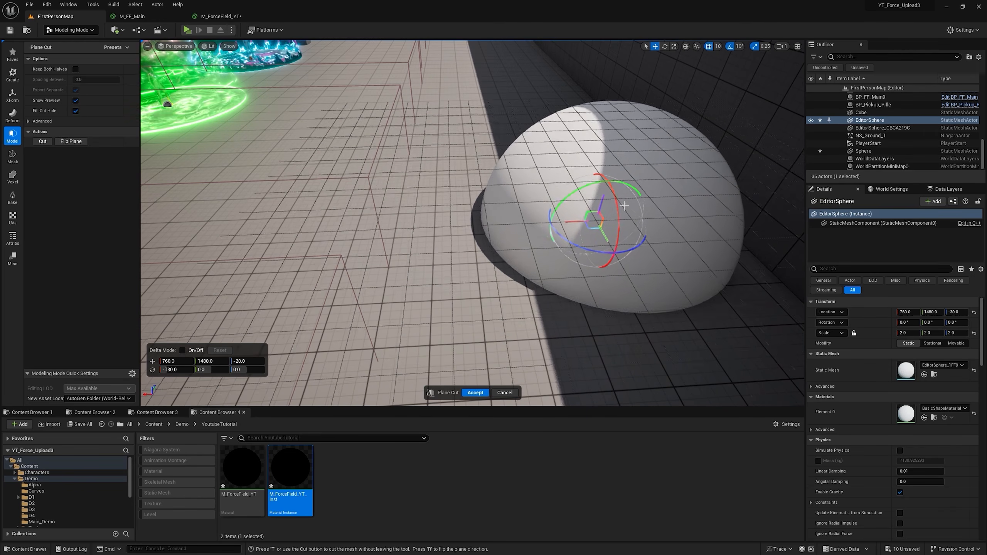
pyautogui.moveTo(625, 209); pyautogui.dragTo(631, 197)
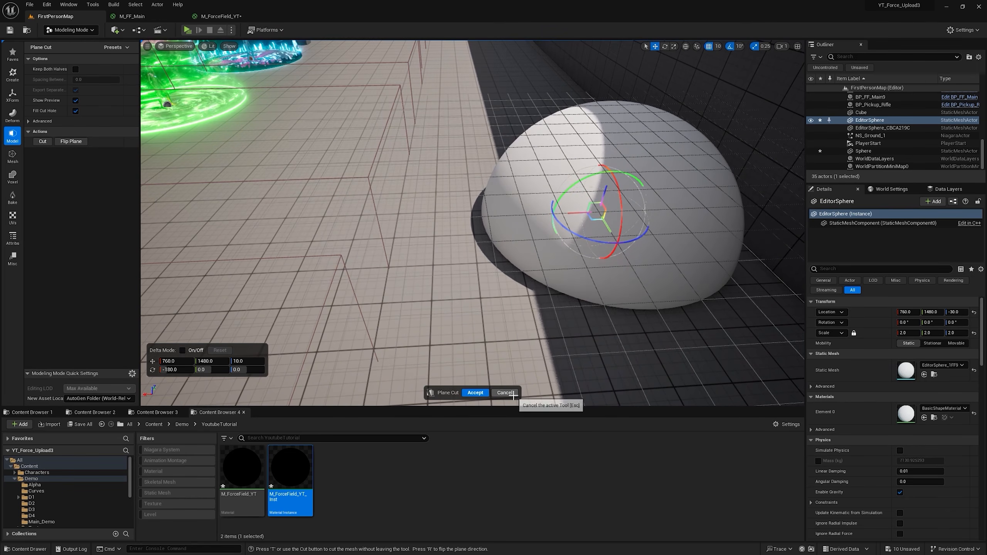
pyautogui.click(505, 393)
# Step: Apply the M_ForceField_YT material instance to the duplicated sphere in the level
pyautogui.rightClick(525, 217)
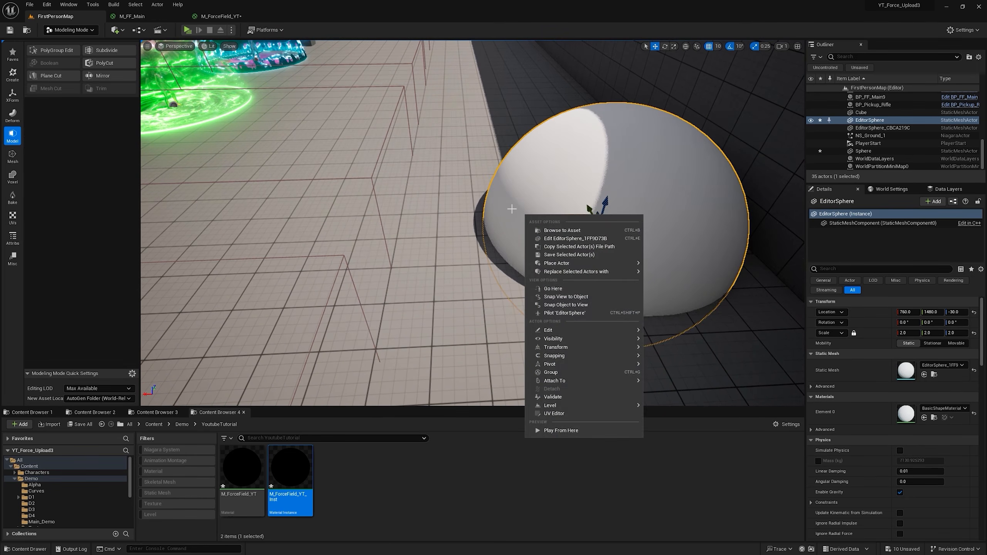
pyautogui.moveTo(292, 470); pyautogui.dragTo(623, 225)
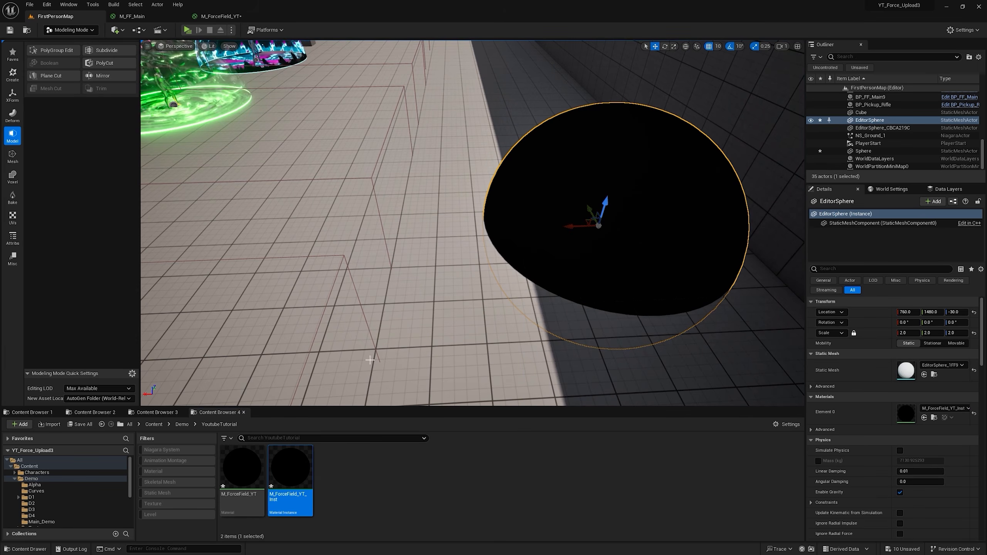
# Step: Return to the M_ForceField_YT material graph and add a DepthFade node to it
pyautogui.doubleClick(252, 476)
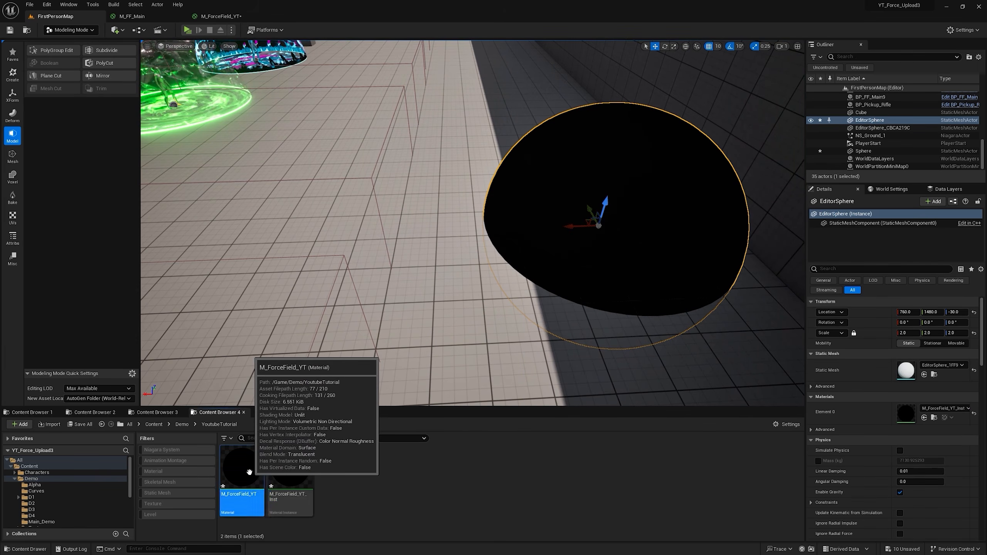
pyautogui.moveTo(479, 291); pyautogui.dragTo(569, 272, button='right')
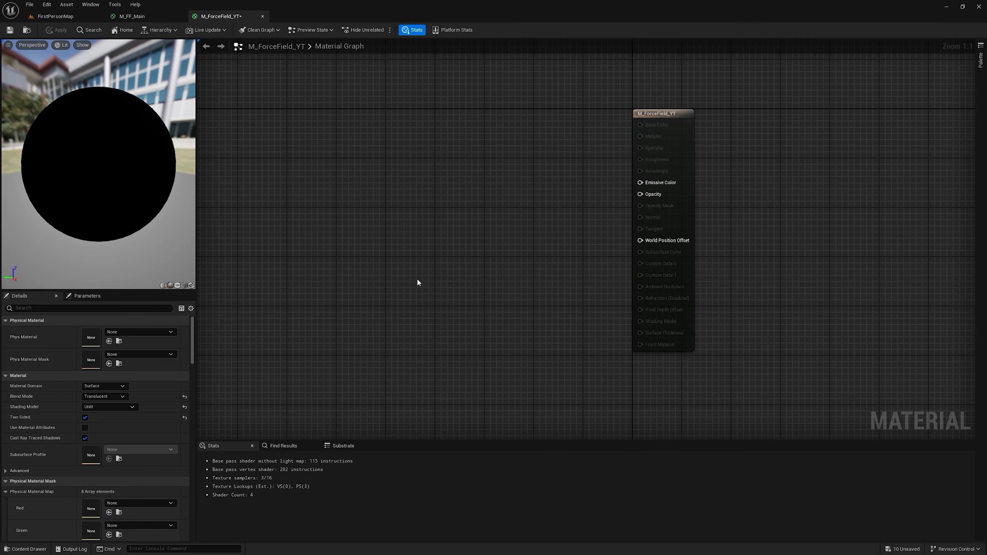
pyautogui.rightClick(428, 272)
pyautogui.write('depth')
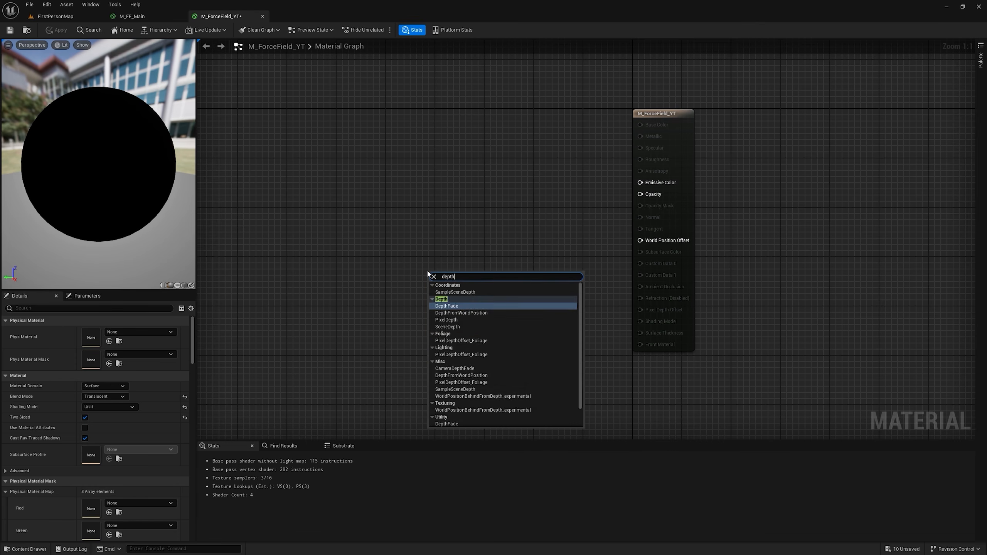
pyautogui.press('Return')
pyautogui.press('1')
pyautogui.click(550, 189)
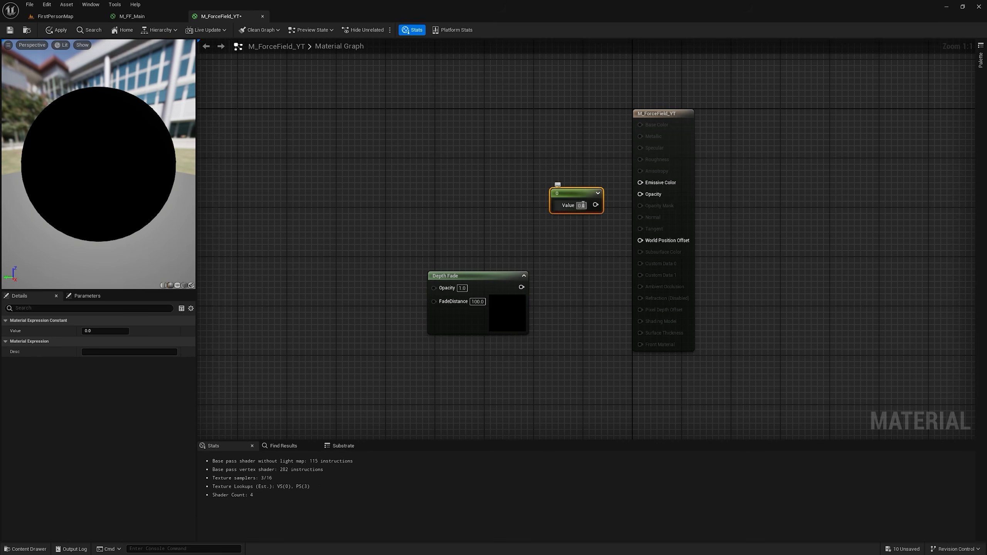
pyautogui.press('Delete')
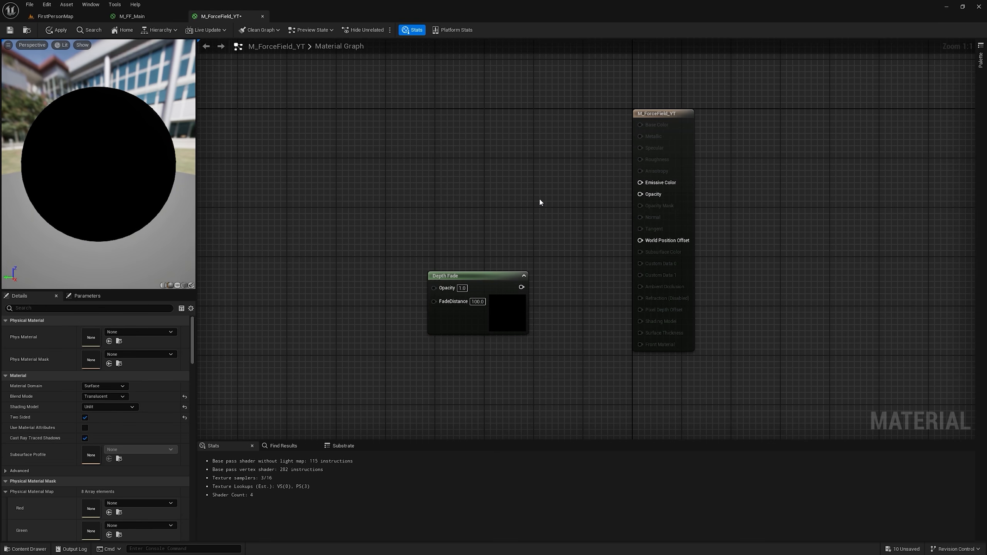
# Step: Add a constant of 1.0 feeding Opacity, connect Depth Fade to Emissive Color, and apply the material changes
pyautogui.press('1')
pyautogui.click(539, 201)
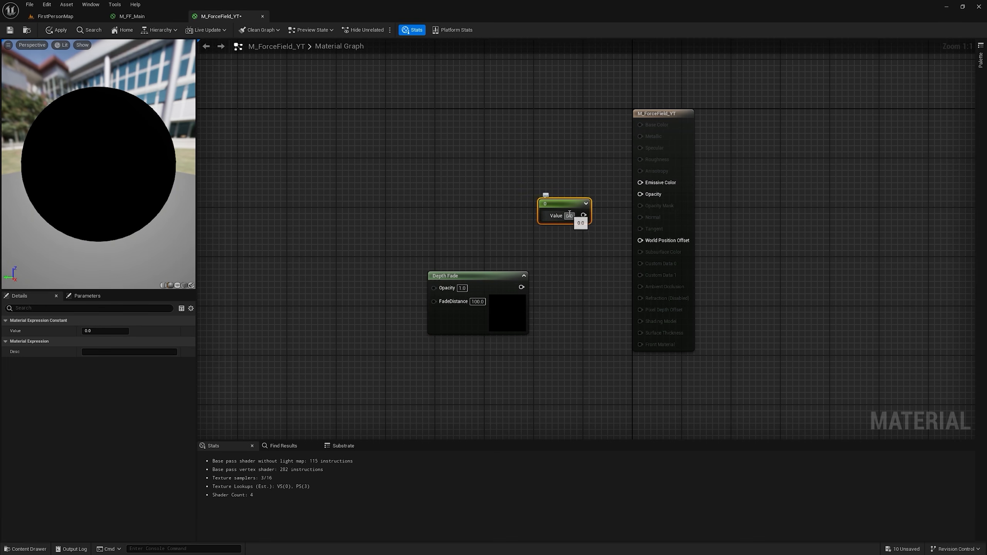
pyautogui.moveTo(579, 215); pyautogui.dragTo(641, 195)
pyautogui.moveTo(521, 287); pyautogui.dragTo(656, 186)
pyautogui.click(56, 30)
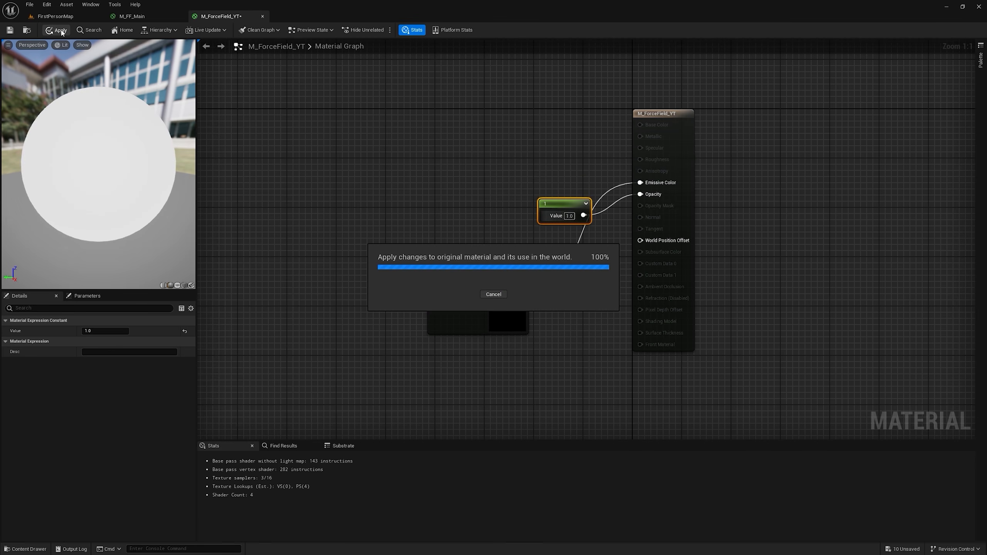
# Step: Check the sphere in the level, insert a OneMinus node between Depth Fade and Emissive Color in M_ForceField_YT, apply it and view the sphere again
pyautogui.click(54, 16)
pyautogui.scroll(5, 525, 207)
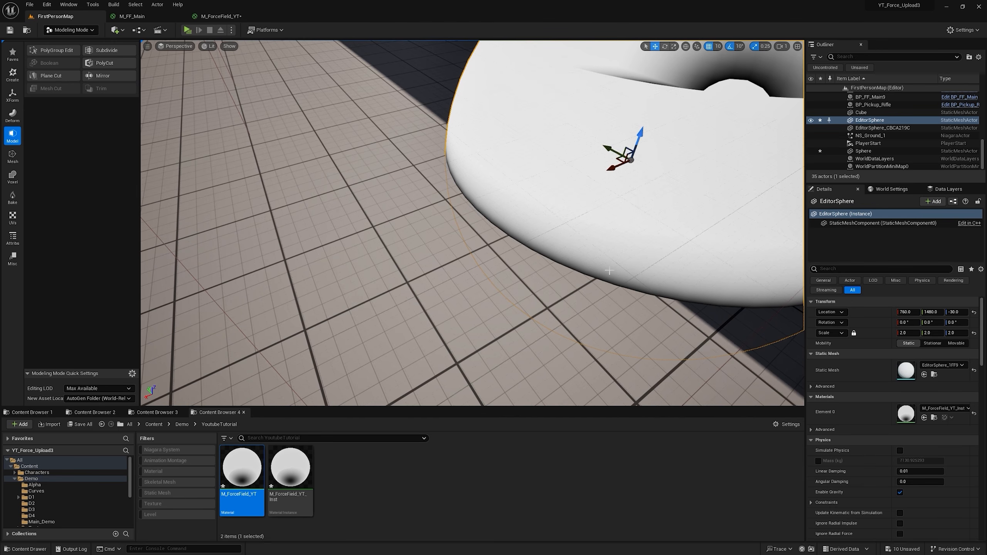
pyautogui.moveTo(609, 270); pyautogui.dragTo(609, 230, button='right')
pyautogui.click(507, 115)
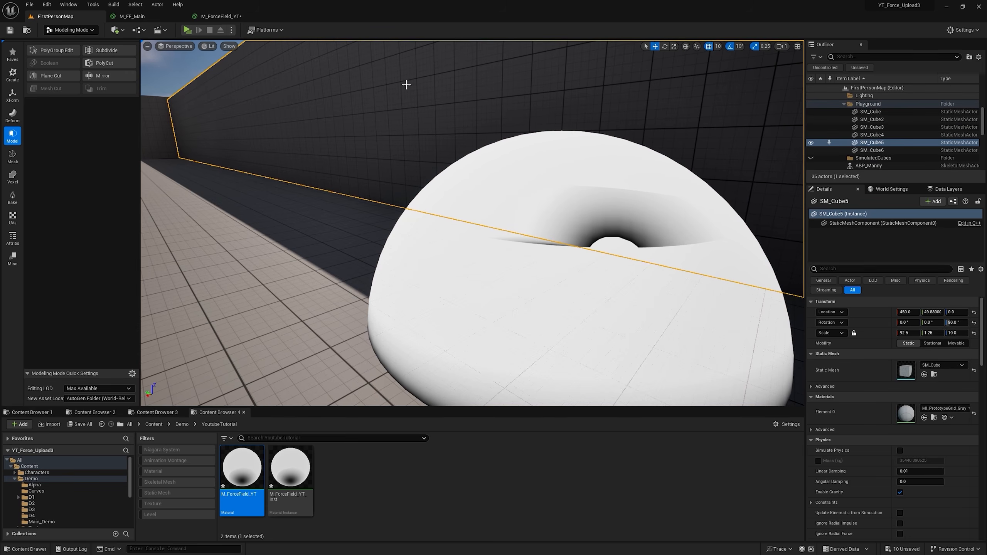
pyautogui.click(220, 17)
pyautogui.moveTo(488, 276); pyautogui.dragTo(372, 171)
pyautogui.moveTo(505, 171); pyautogui.dragTo(660, 182)
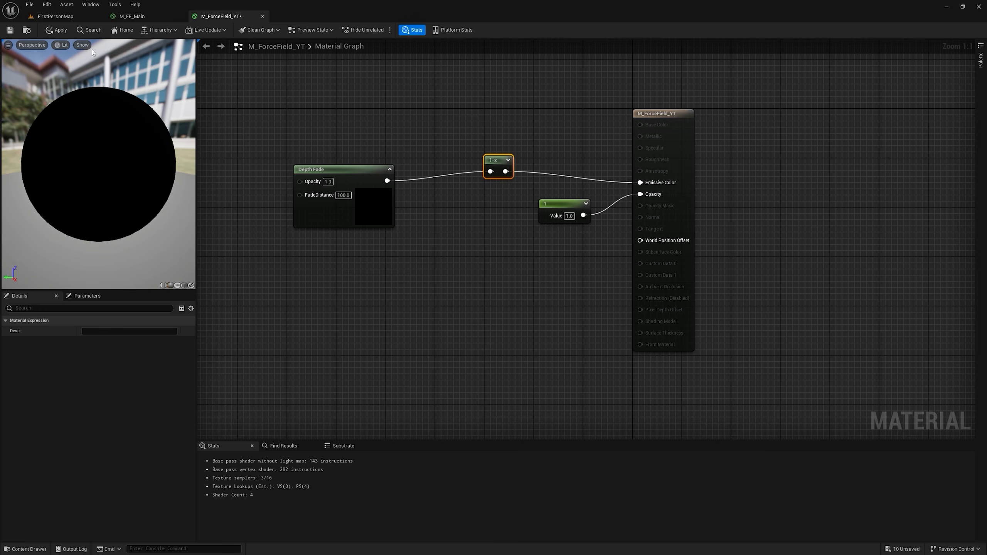
pyautogui.click(60, 29)
pyautogui.click(56, 17)
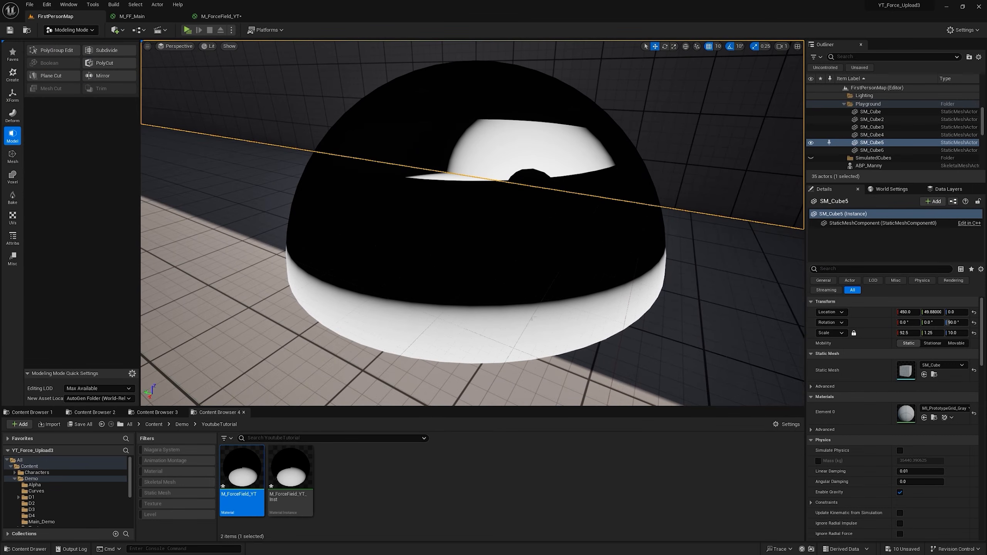
# Step: Connect the OneMinus output to Opacity in place of the constant and apply the material changes
pyautogui.click(220, 16)
pyautogui.moveTo(499, 167); pyautogui.dragTo(649, 197)
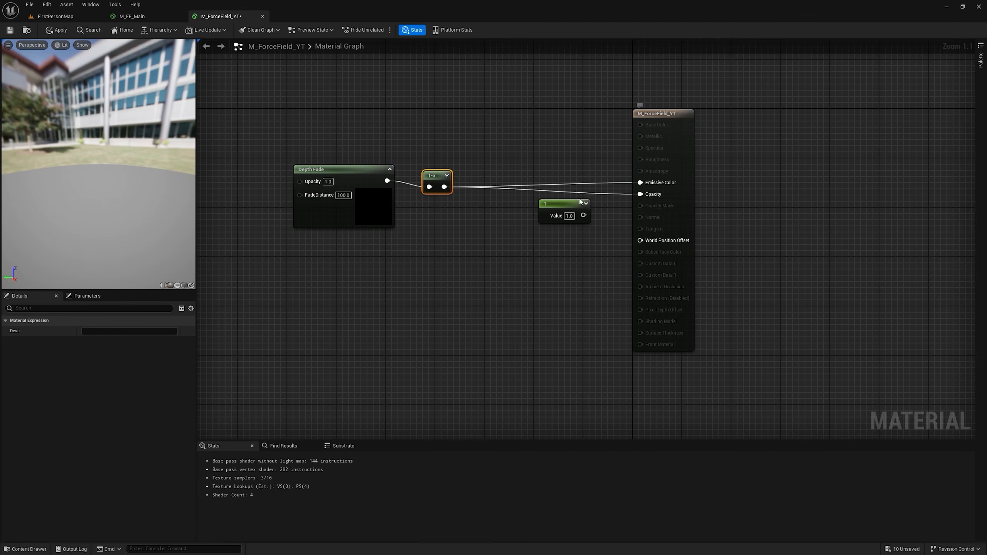
pyautogui.click(58, 30)
# Step: Move the force-field sphere in the level to location 890, 1700, -30
pyautogui.click(55, 17)
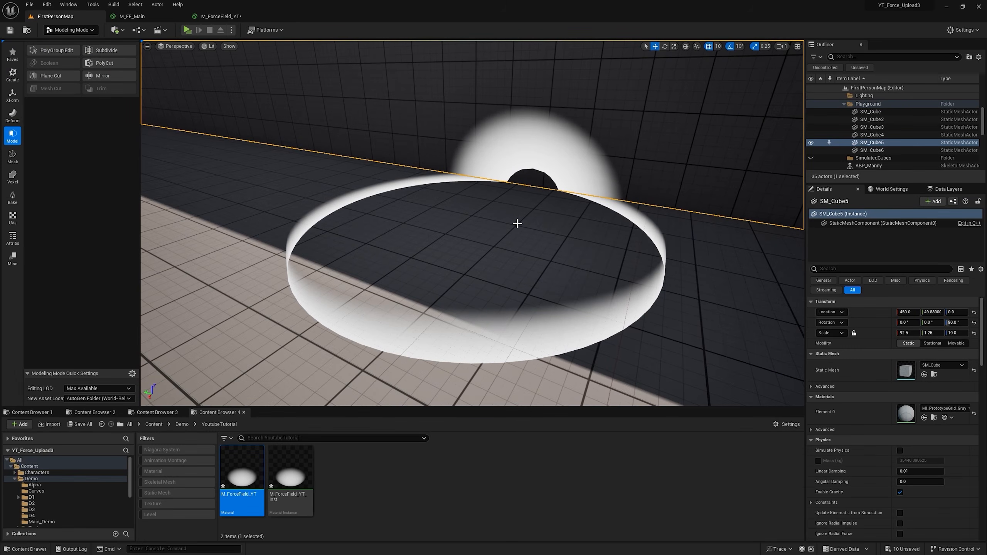
pyautogui.moveTo(517, 224); pyautogui.dragTo(570, 268, button='right')
pyautogui.click(570, 269)
pyautogui.moveTo(589, 232); pyautogui.dragTo(493, 192)
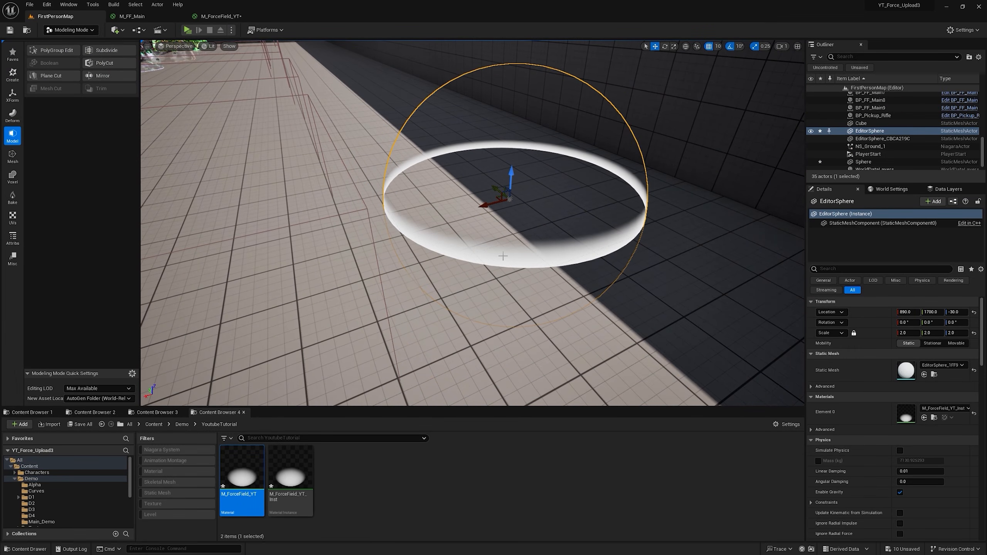
# Step: Set the Depth Fade node's FadeDistance to 20 in the M_ForceField_YT graph
pyautogui.click(220, 16)
pyautogui.click(343, 194)
pyautogui.write('2')
pyautogui.press('Return')
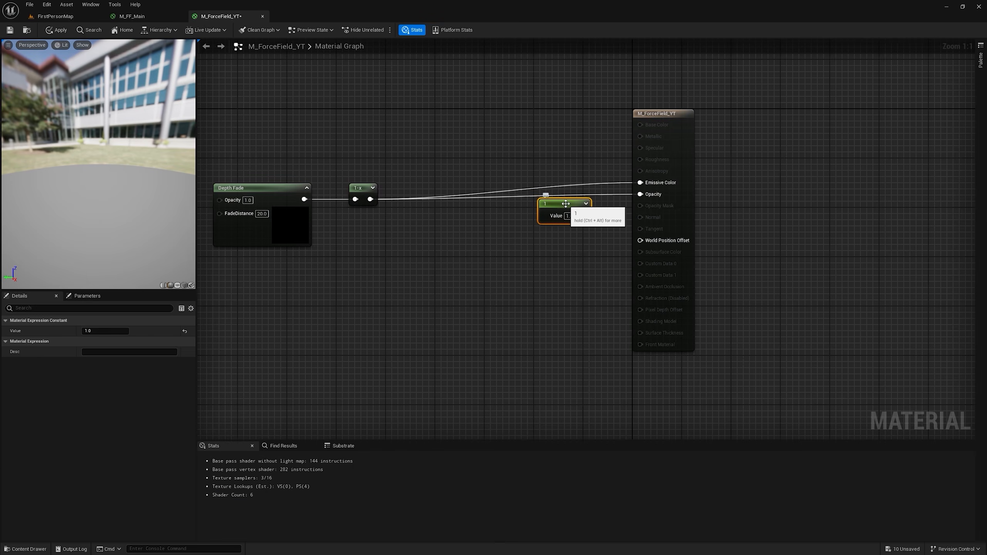
# Step: Replace the constant with an Add node (B 1.0) from OneMinus to Opacity, and feed Emissive Color through a Lerp with OneMinus as Alpha
pyautogui.click(474, 207)
pyautogui.moveTo(370, 199); pyautogui.dragTo(639, 194)
pyautogui.moveTo(656, 189); pyautogui.dragTo(698, 283, button='right')
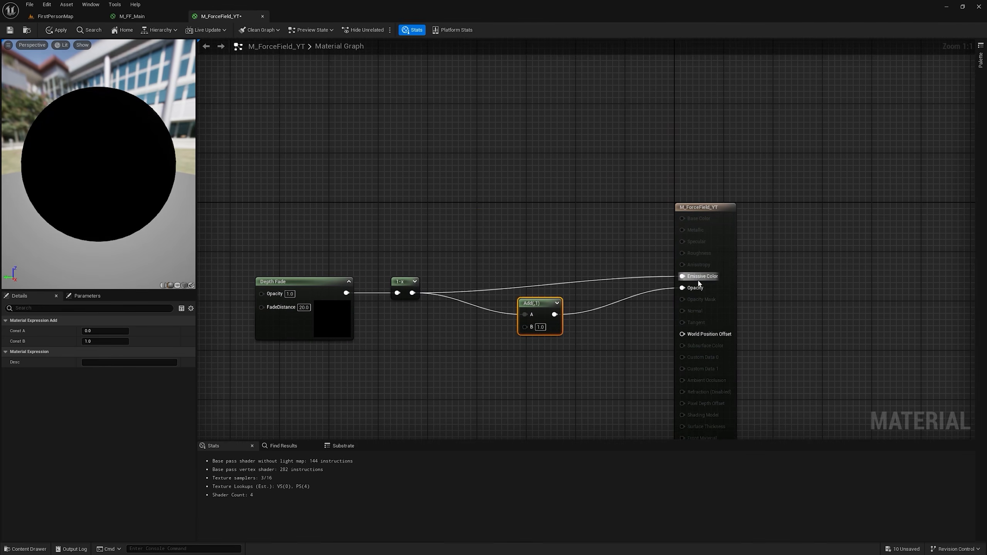
pyautogui.click(556, 133)
pyautogui.moveTo(412, 293); pyautogui.dragTo(682, 276)
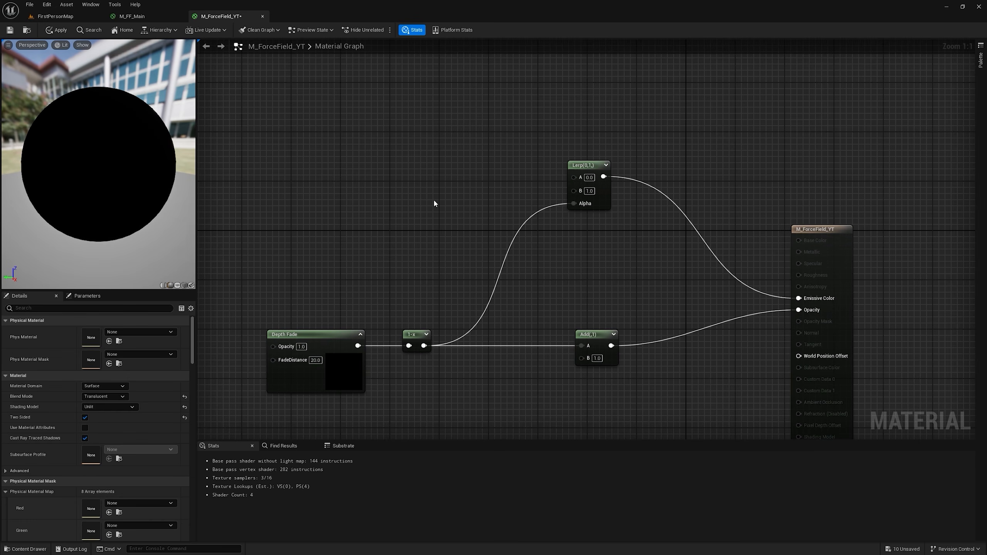
# Step: Create a vector parameter Edge Color with red 200, green 20.342613 and blue 0, connected to the Lerp's B input
pyautogui.click(419, 161)
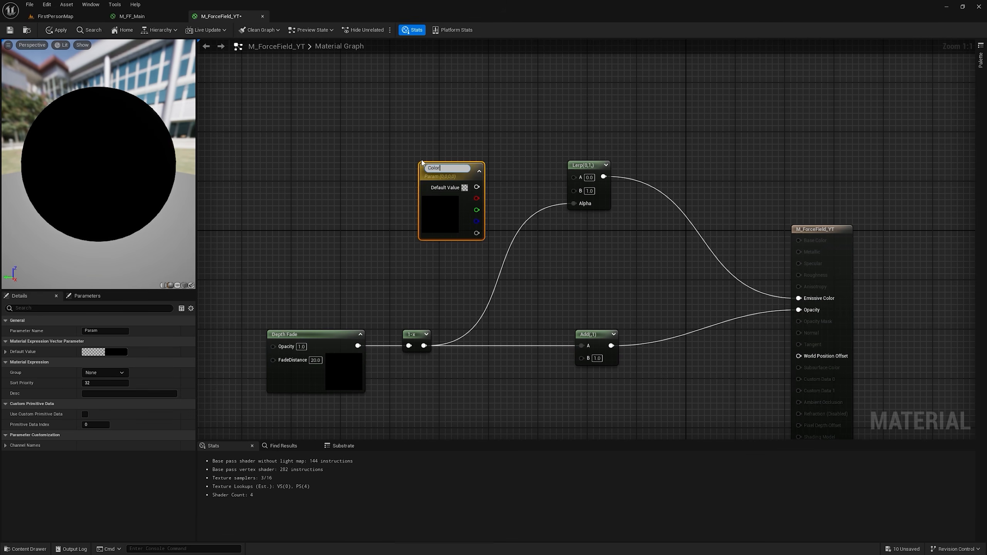
pyautogui.press('Return')
pyautogui.moveTo(477, 185); pyautogui.dragTo(574, 190)
pyautogui.moveTo(443, 168); pyautogui.dragTo(413, 181)
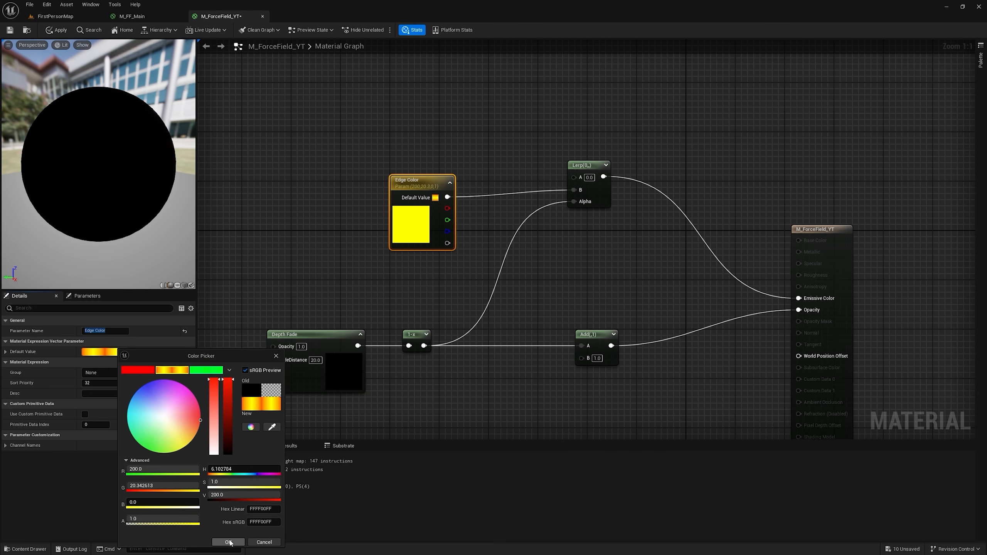
pyautogui.click(229, 541)
# Step: Apply the material changes and inspect the sphere in the level from several angles
pyautogui.click(57, 30)
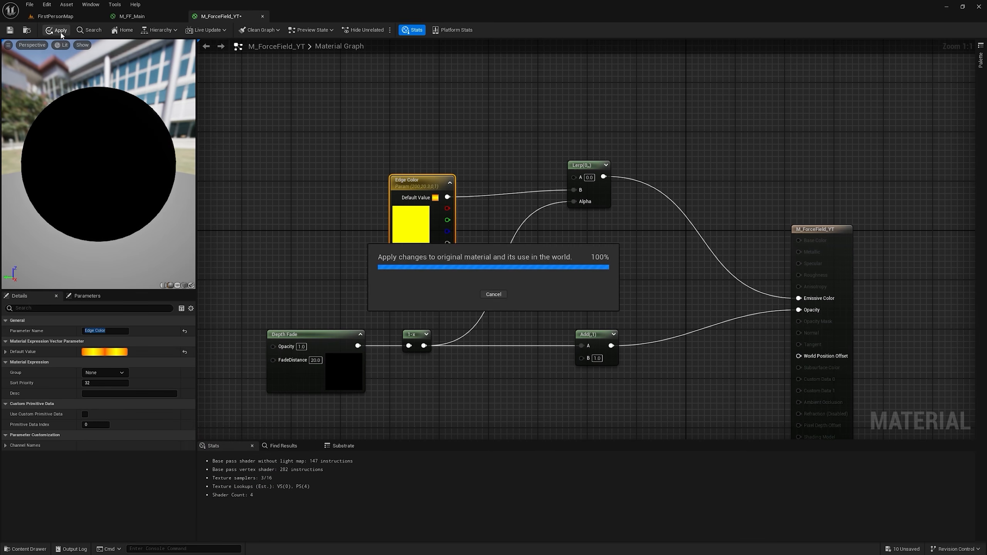
pyautogui.click(74, 18)
pyautogui.moveTo(569, 242); pyautogui.dragTo(392, 168, button='right')
pyautogui.press('w')
pyautogui.press('s')
pyautogui.press('a')
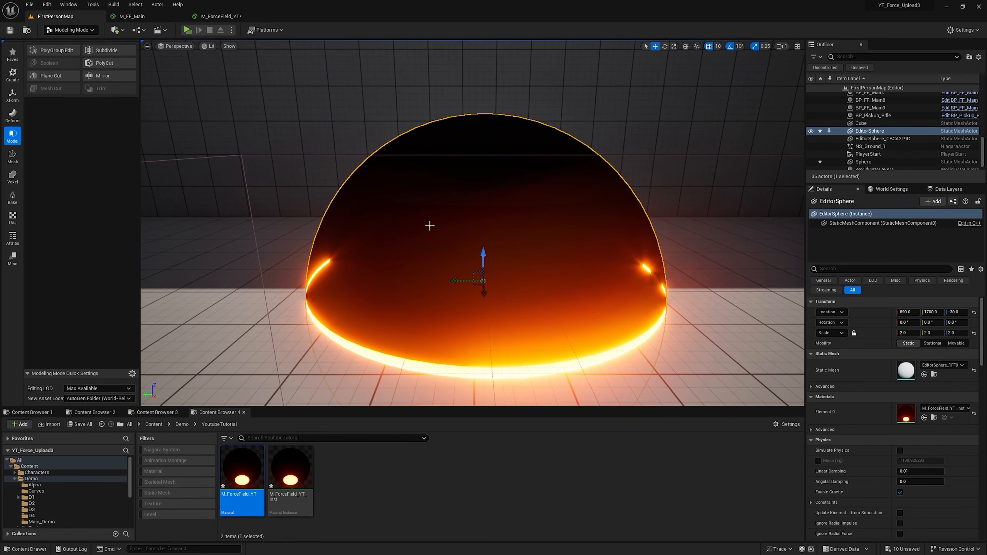
# Step: Set the Add node's B value to 0, apply the material and check the sphere in the level
pyautogui.click(233, 15)
pyautogui.write('0')
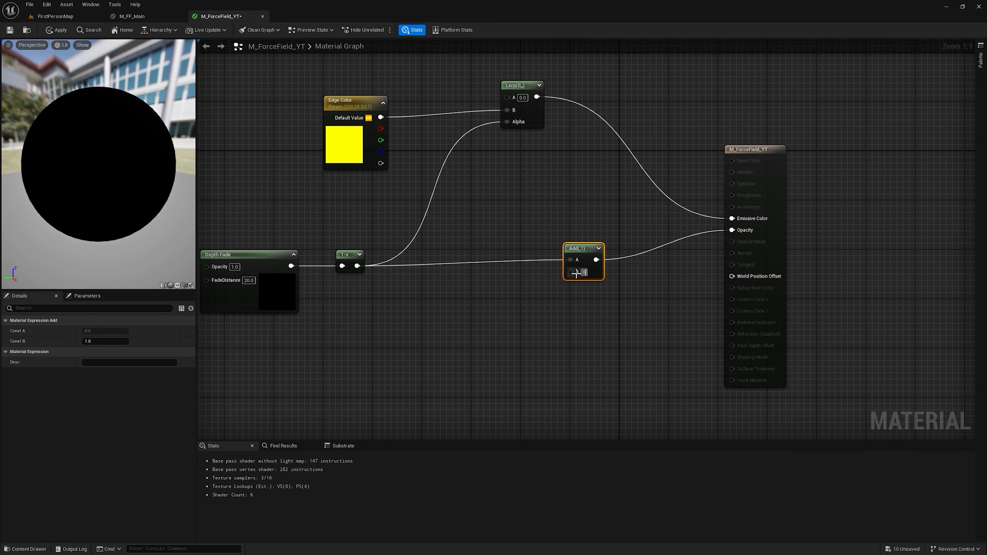
pyautogui.press('Return')
pyautogui.click(66, 29)
pyautogui.click(67, 18)
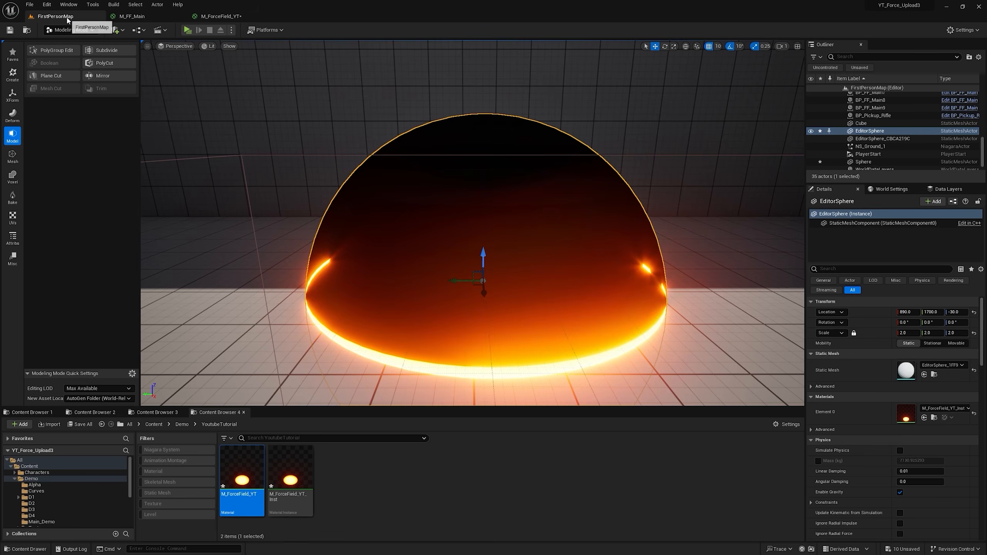
pyautogui.moveTo(463, 189); pyautogui.dragTo(458, 193, button='right')
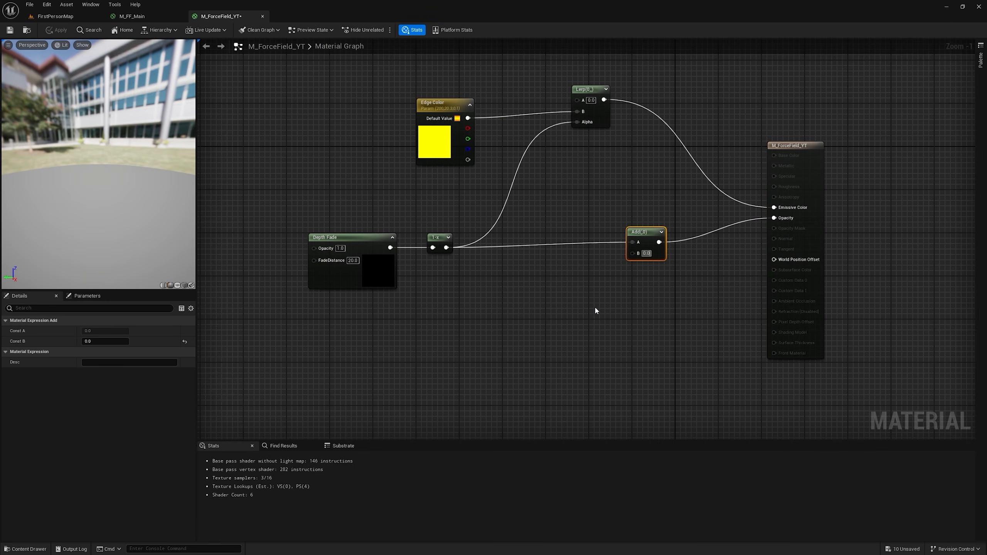
pyautogui.click(55, 16)
# Step: Add the StarterContent textures T_Water_N and T_Tech_Hex_Tile_M to the M_ForceField_YT graph
pyautogui.scroll(-5, 52, 490)
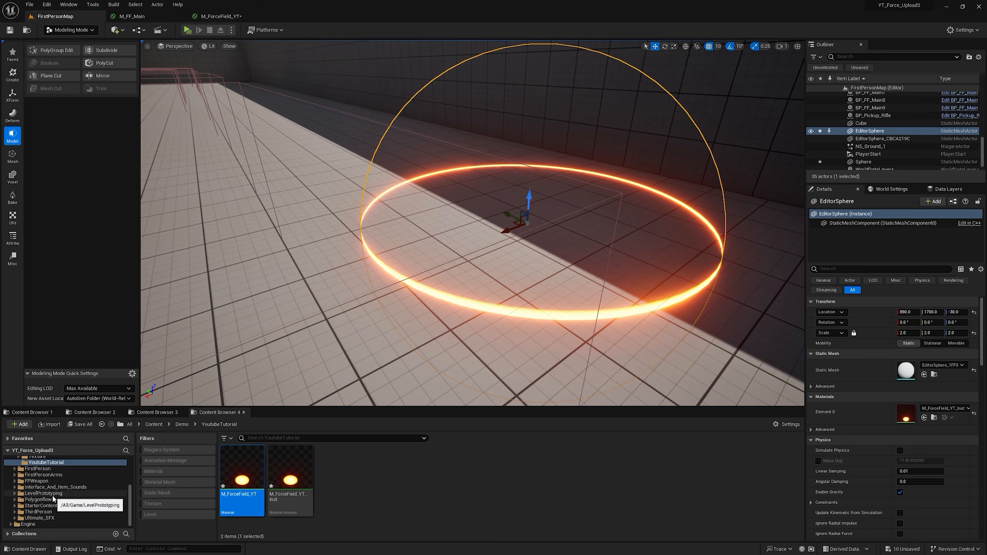
pyautogui.click(38, 505)
pyautogui.scroll(-10, 647, 476)
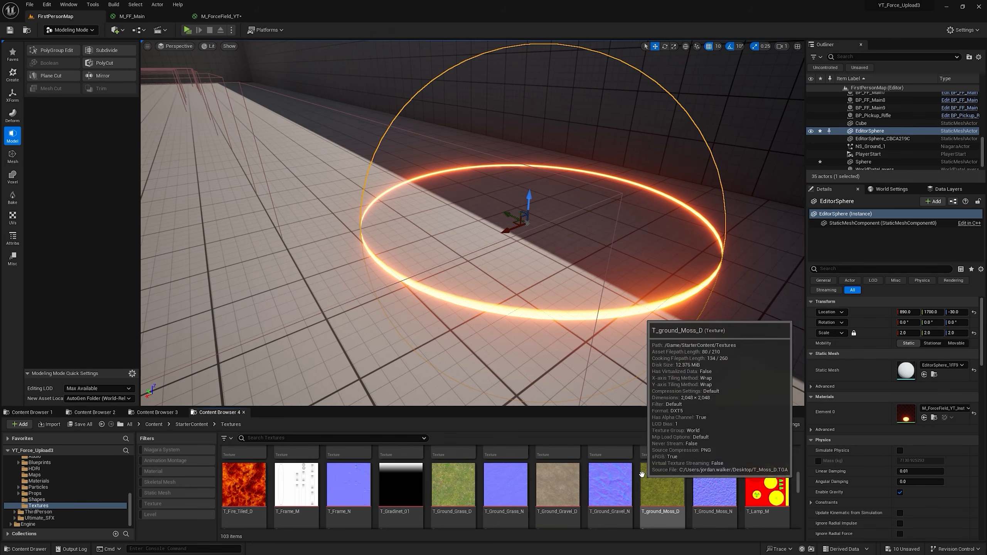
pyautogui.scroll(-5, 639, 478)
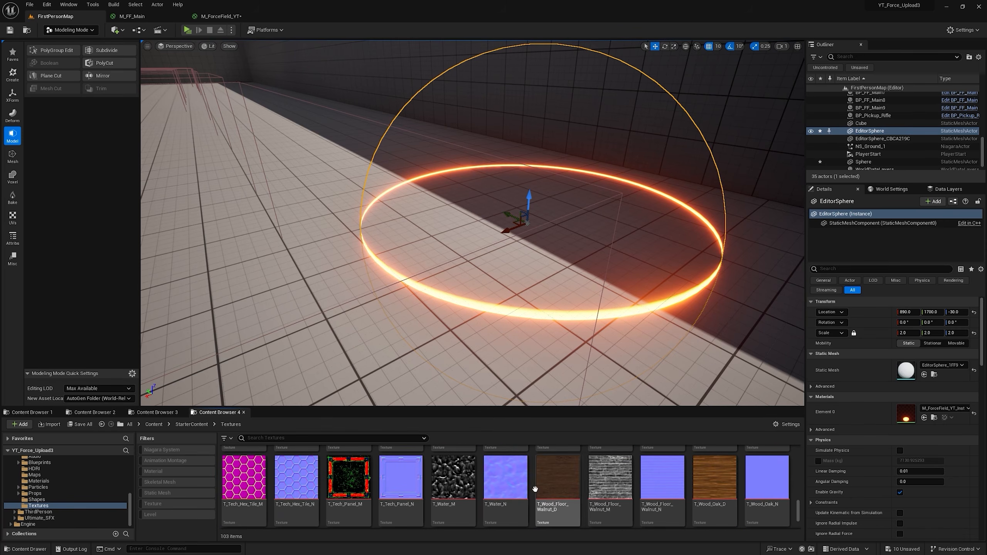
pyautogui.click(503, 488)
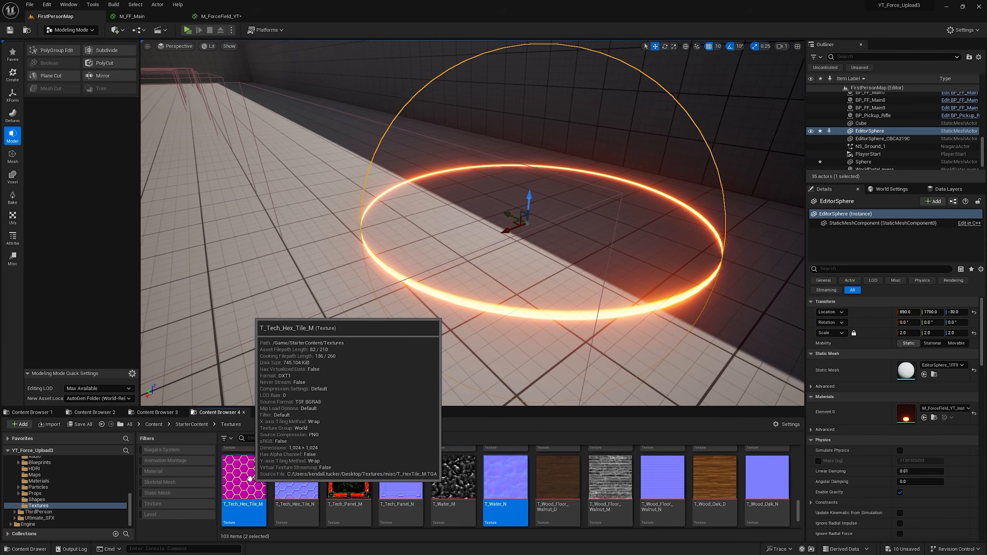
pyautogui.keyDown('ctrl'); pyautogui.click(254, 486); pyautogui.keyUp('ctrl')
pyautogui.moveTo(254, 486); pyautogui.dragTo(227, 15)
pyautogui.moveTo(226, 15); pyautogui.dragTo(477, 302)
pyautogui.moveTo(531, 321); pyautogui.dragTo(672, 266, button='right')
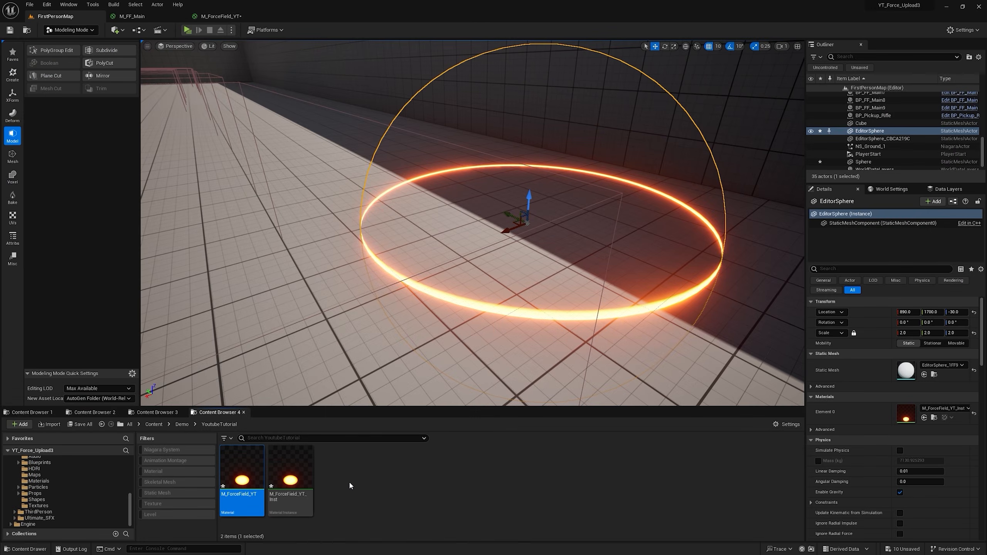
# Step: Search the Engine content for "T_noi" and add the T_Noise01 texture to the material graph
pyautogui.click(28, 524)
pyautogui.click(261, 438)
pyautogui.write('T_noi')
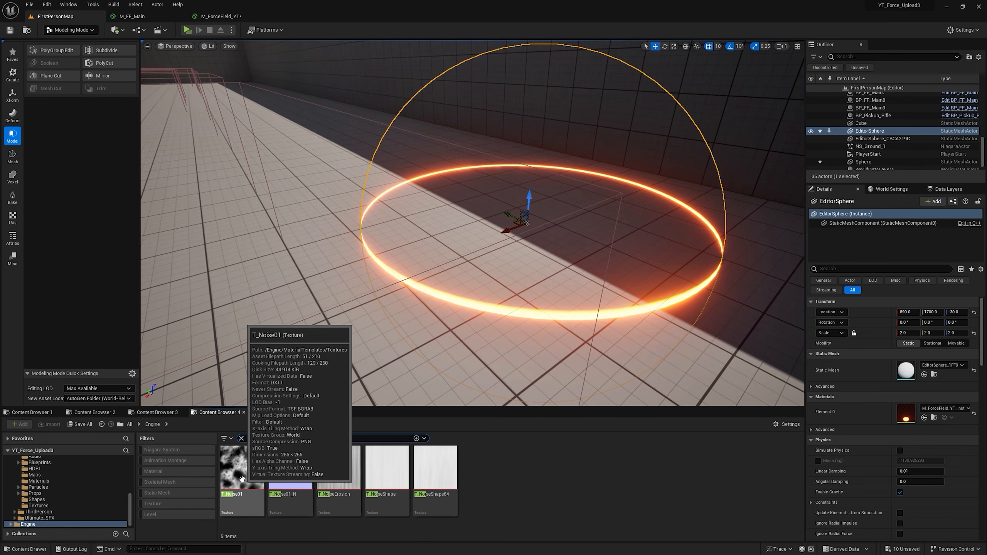
pyautogui.moveTo(241, 478); pyautogui.dragTo(528, 172)
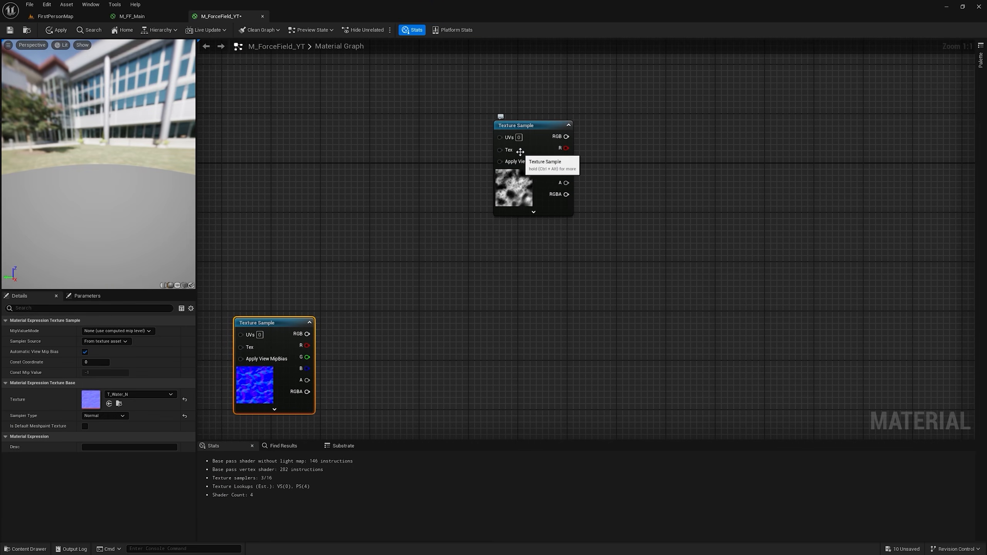
# Step: Add a TexCoord node beside the noise texture sample and connect it to input A of a new Multiply node
pyautogui.click(323, 133)
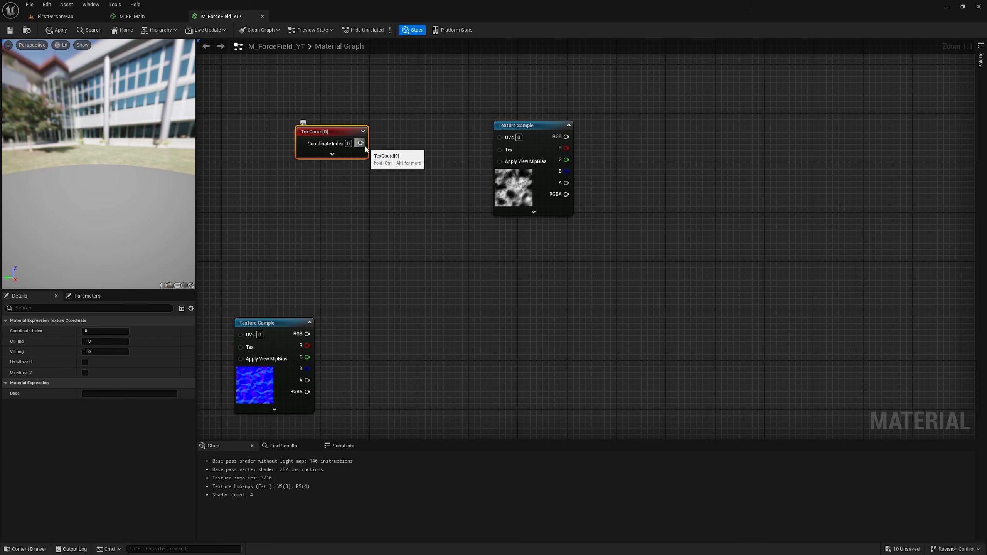
pyautogui.press('m')
pyautogui.click(378, 145)
pyautogui.moveTo(361, 143); pyautogui.dragTo(383, 154)
pyautogui.moveTo(392, 145); pyautogui.dragTo(397, 133)
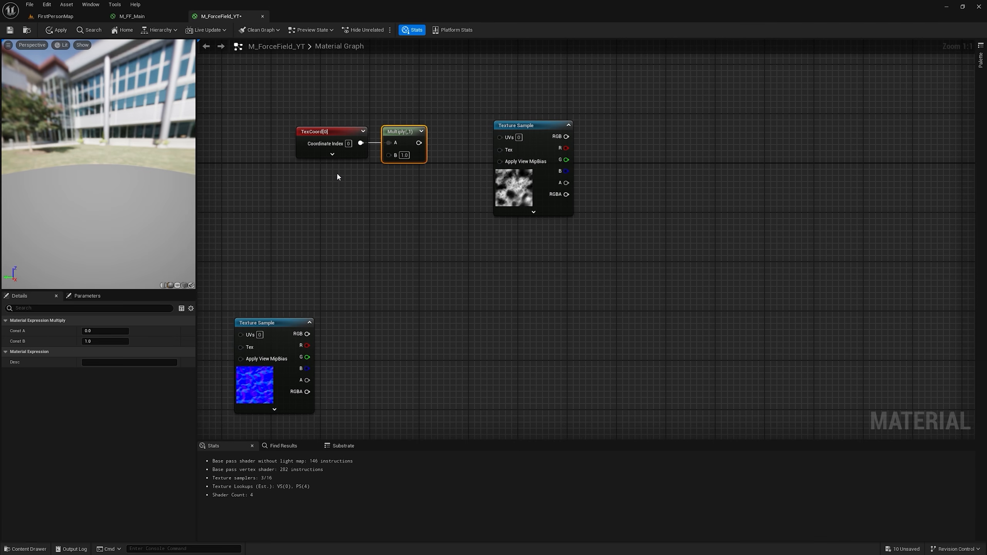
# Step: Create a scalar parameter Noise Tiling with default value 1 and connect it to the Multiply node's B input
pyautogui.click(333, 175)
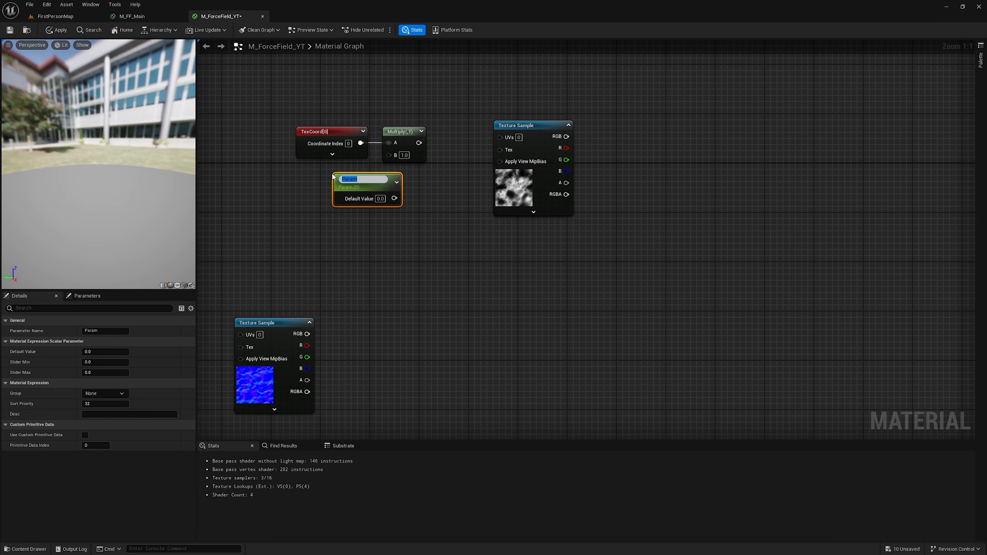
pyautogui.write('Noise Tiling')
pyautogui.press('Return')
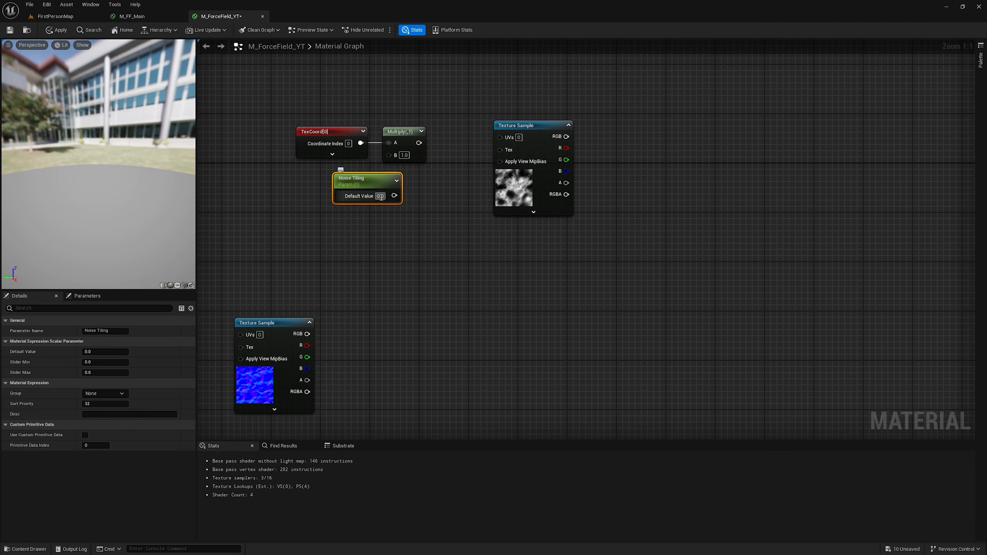
pyautogui.write('1')
pyautogui.press('Return')
pyautogui.moveTo(394, 195); pyautogui.dragTo(326, 185)
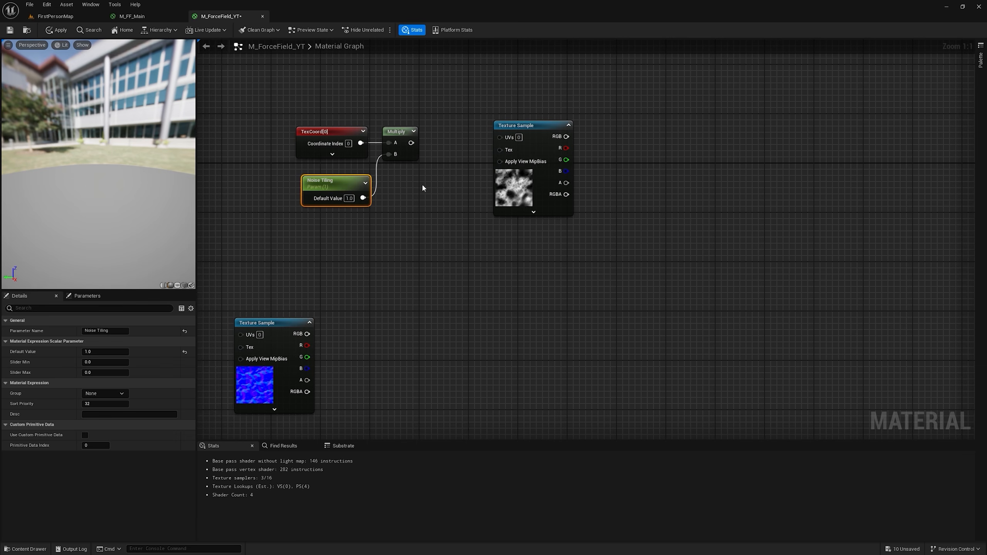
# Step: Insert a Panner with Y speed -0.4 between the Multiply node and the noise texture sample's UVs
pyautogui.moveTo(546, 129); pyautogui.dragTo(584, 129)
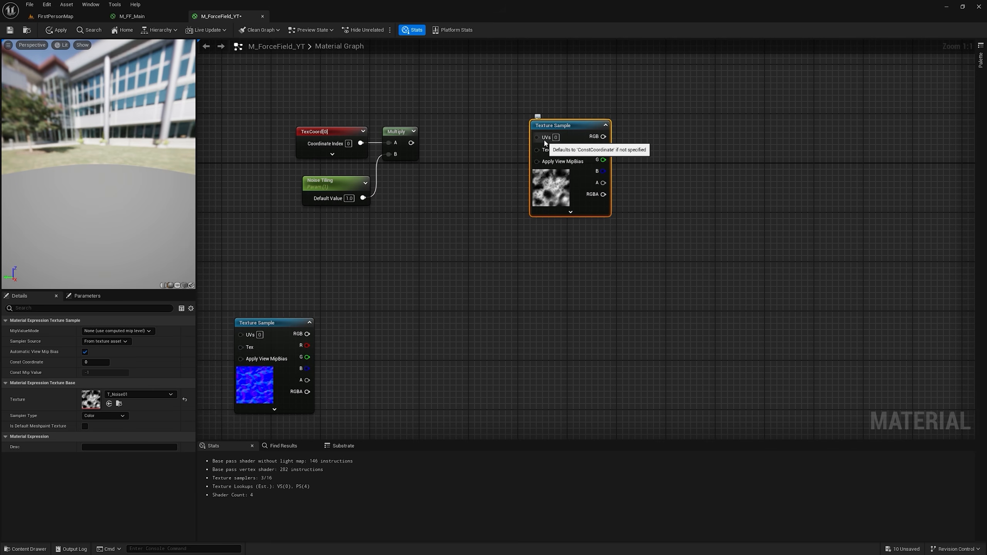
pyautogui.click(460, 150)
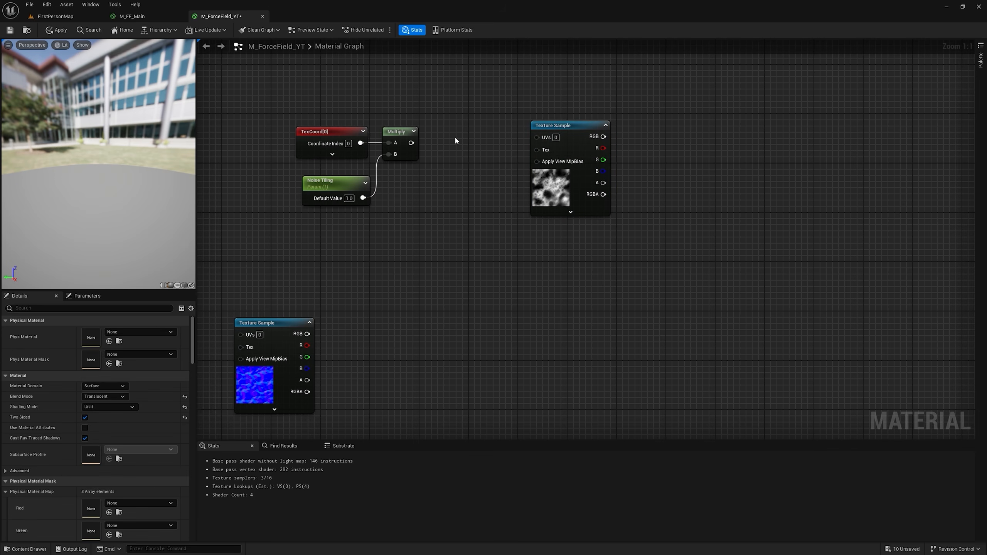
pyautogui.click(456, 141)
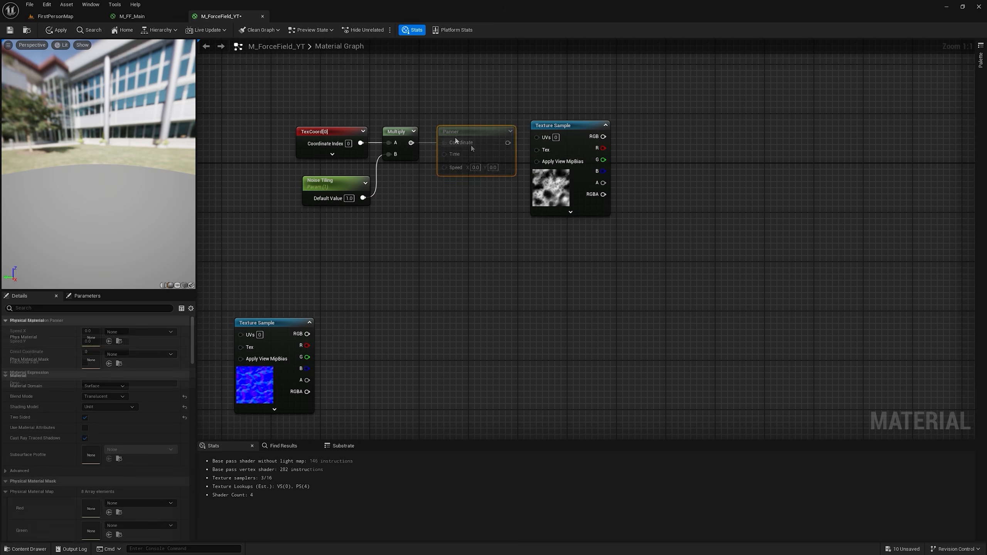
pyautogui.write('-.')
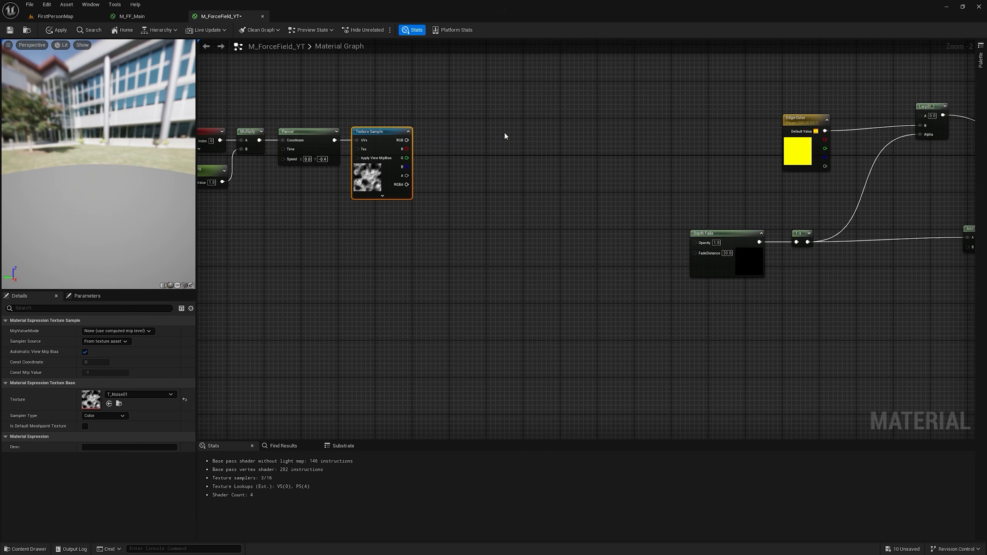
# Step: Add a second Lerp with the noise texture's red channel as Alpha, feeding input A of the Edge Color Lerp
pyautogui.moveTo(586, 111); pyautogui.dragTo(564, 160, button='right')
pyautogui.click(594, 109)
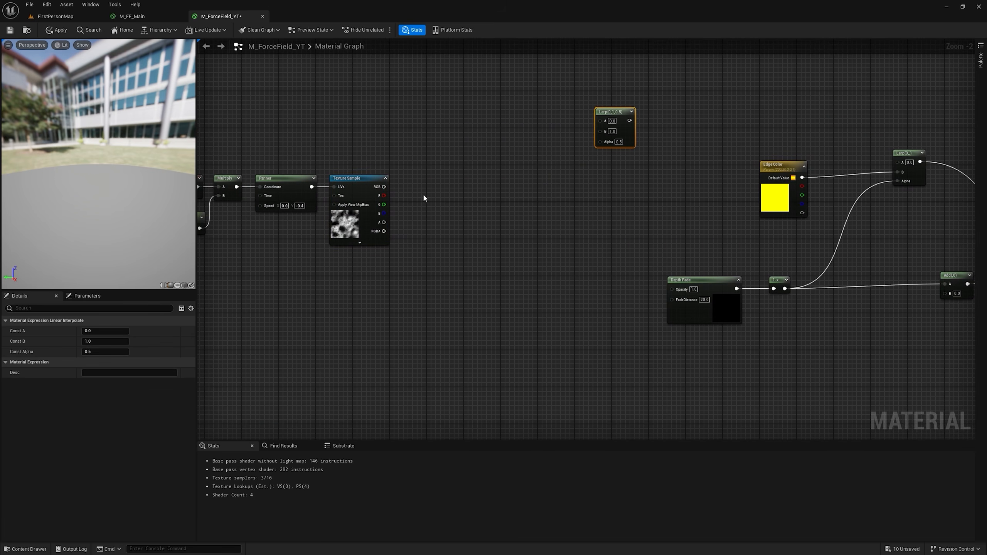
pyautogui.moveTo(383, 195); pyautogui.dragTo(898, 164)
# Step: Route the noise texture's red channel through reroute nodes to the Add node's B input and save the material
pyautogui.scroll(-1, 598, 251)
pyautogui.moveTo(598, 251); pyautogui.dragTo(537, 176, button='right')
pyautogui.moveTo(347, 129); pyautogui.dragTo(858, 217)
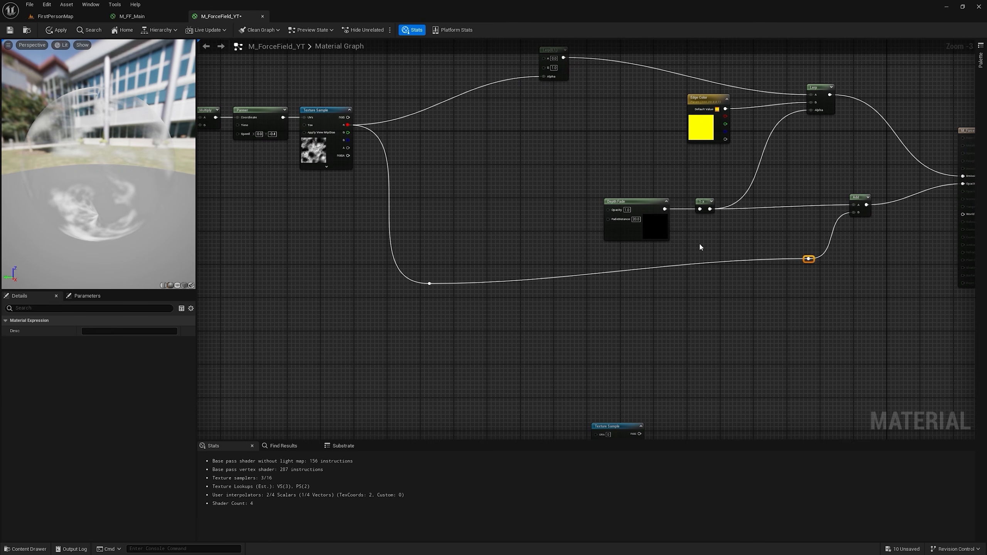
pyautogui.moveTo(699, 243); pyautogui.dragTo(829, 273, button='right')
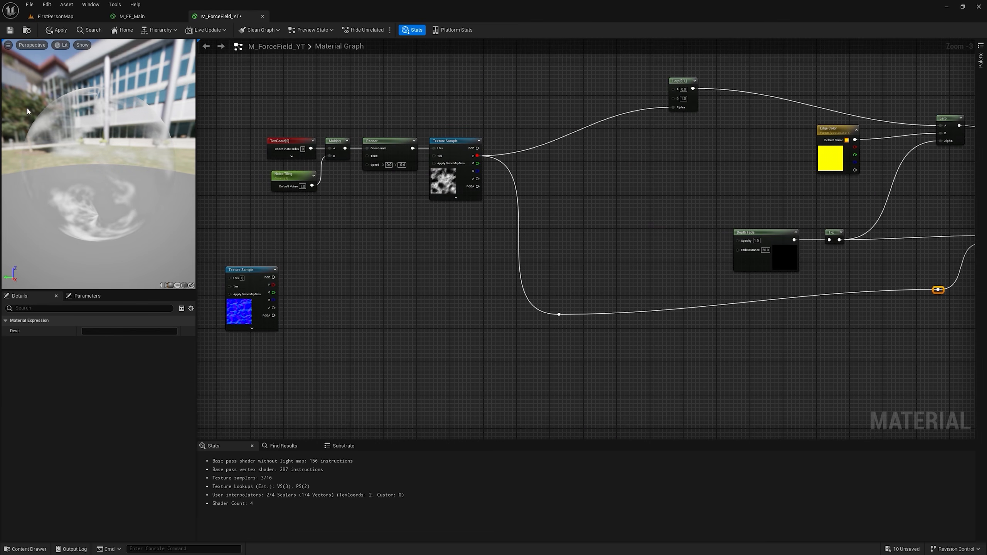
pyautogui.click(10, 30)
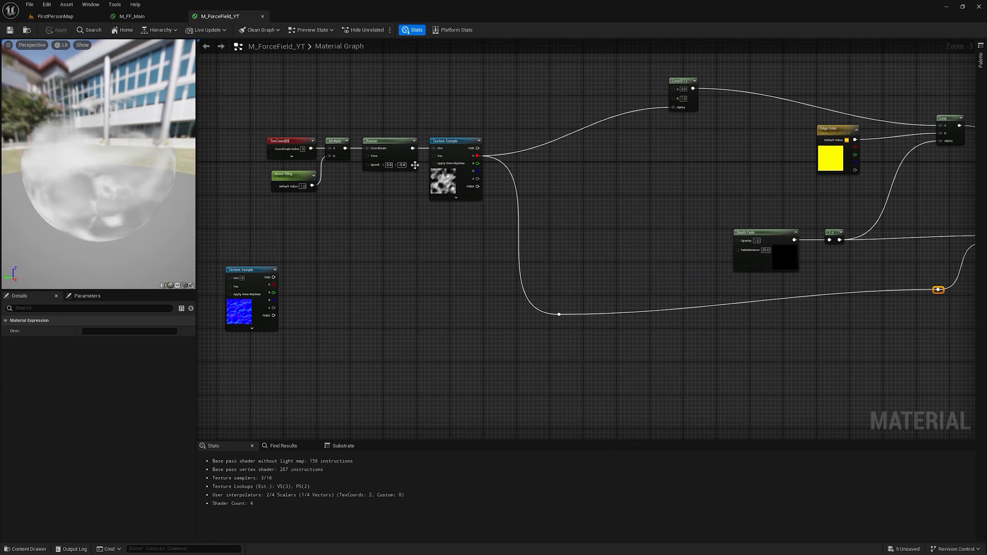
# Step: Set the Noise Tiling default value to 7 and insert an Add node between the Panner and the noise texture sample
pyautogui.click(305, 187)
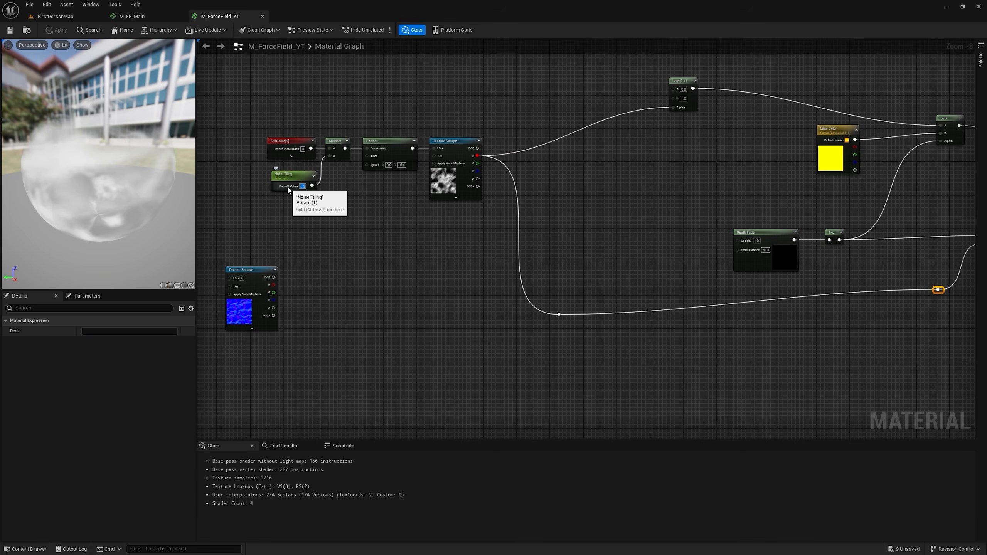
pyautogui.moveTo(383, 84); pyautogui.dragTo(539, 187)
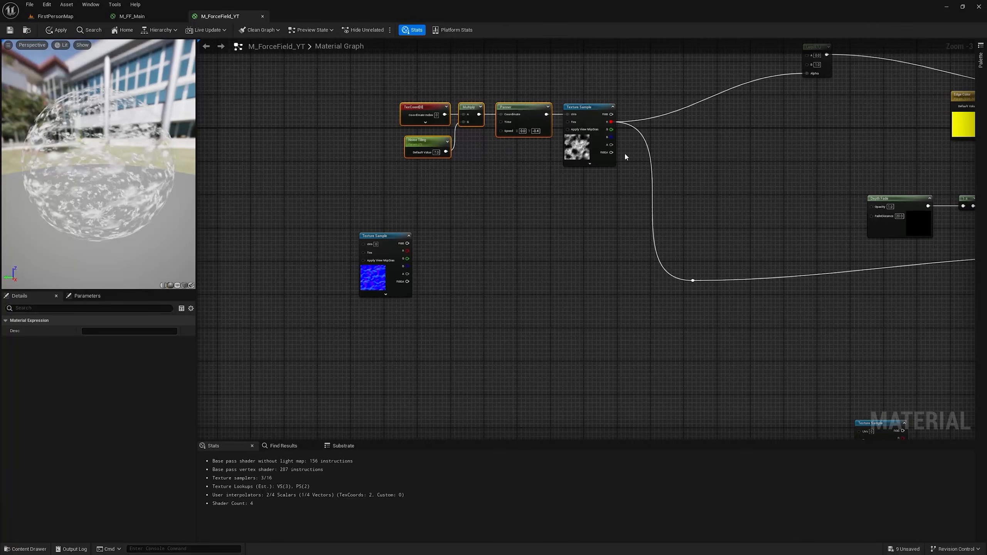
pyautogui.moveTo(544, 175); pyautogui.dragTo(601, 113)
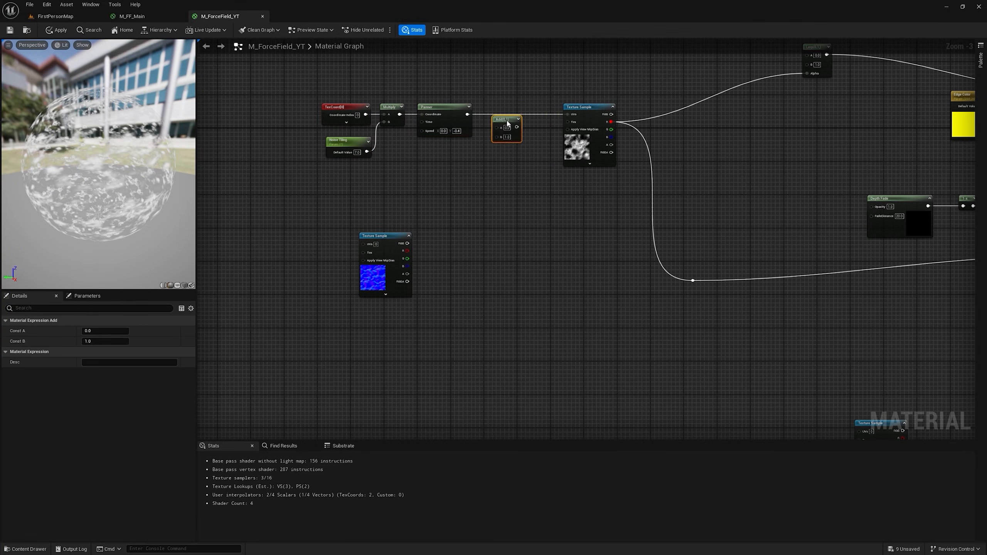
pyautogui.scroll(2, 457, 115)
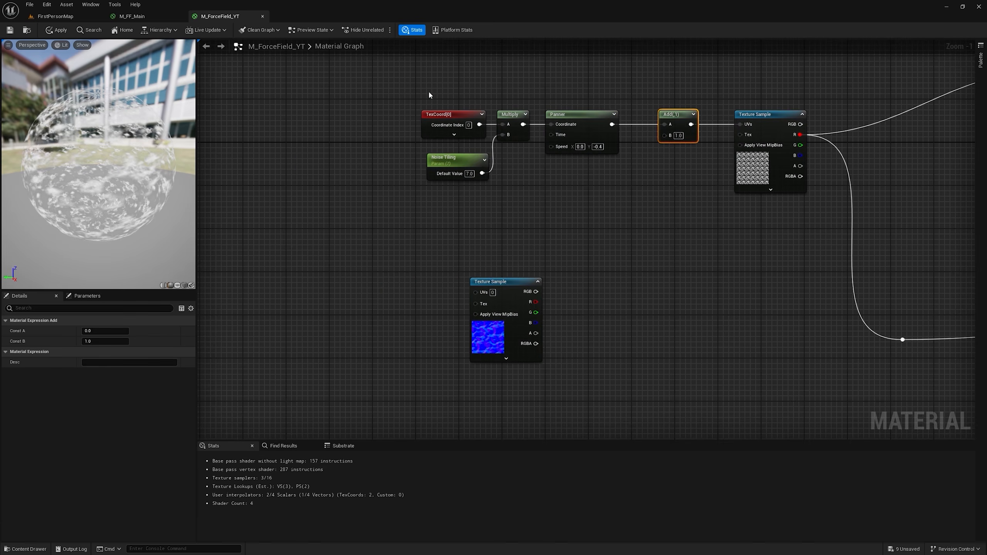
# Step: Duplicate the TexCoord, Noise Tiling, Multiply and Panner nodes and feed the copies into the blue normal texture sample's UVs
pyautogui.moveTo(430, 95); pyautogui.dragTo(604, 176)
pyautogui.rightClick(577, 117)
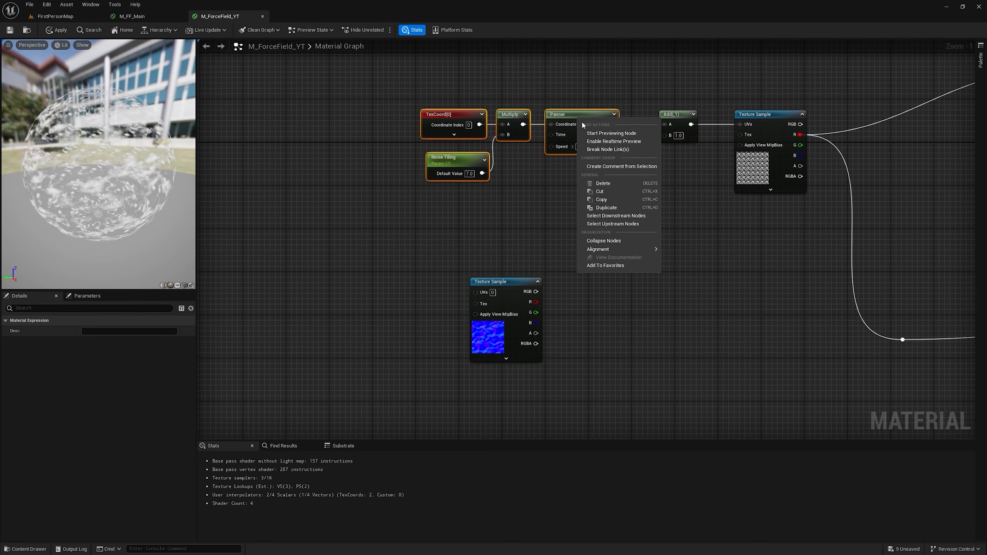
pyautogui.click(594, 200)
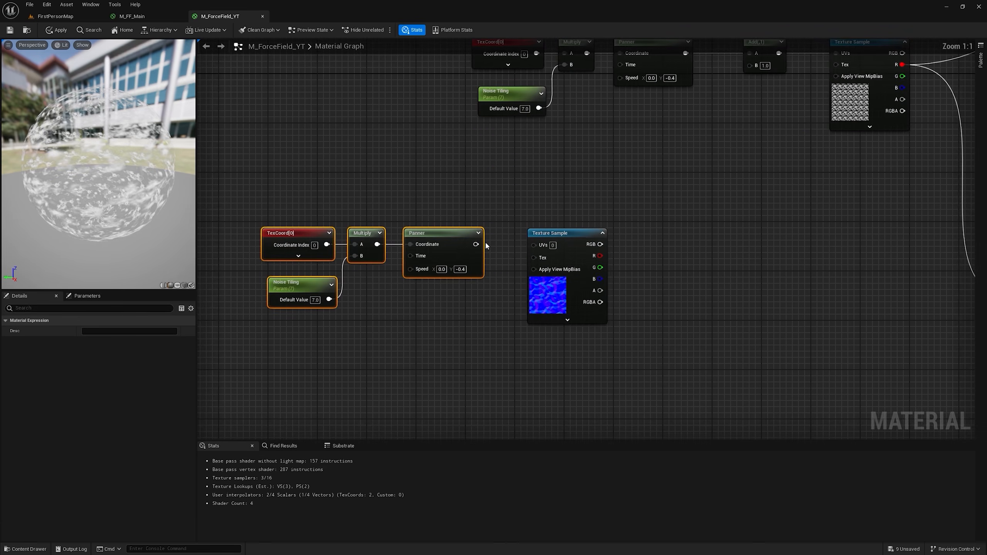
pyautogui.moveTo(476, 244); pyautogui.dragTo(533, 244)
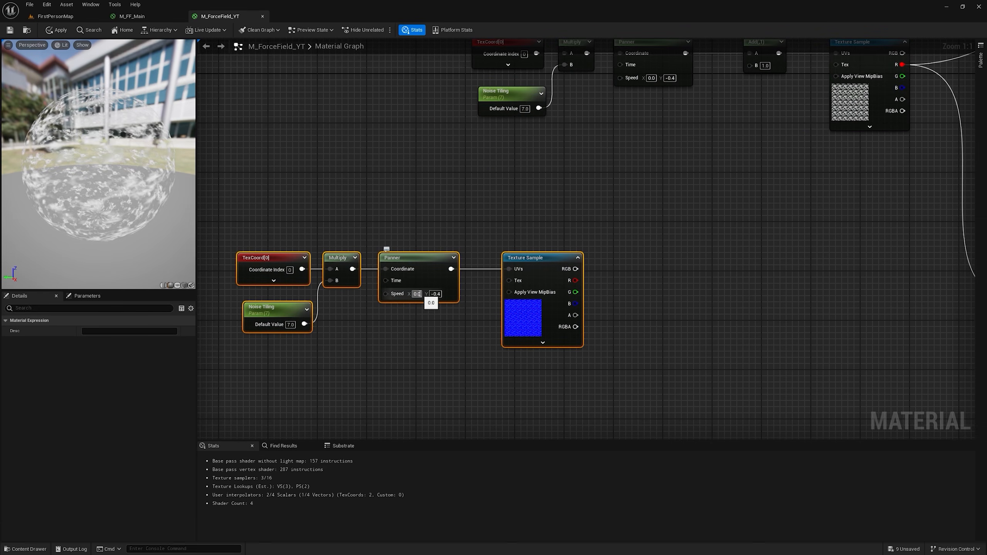
# Step: Set the duplicated Panner's speed to X 0.2 and Y 0.47
pyautogui.click(416, 294)
pyautogui.write('0.2')
pyautogui.press('Return')
pyautogui.click(435, 294)
pyautogui.write('0.47')
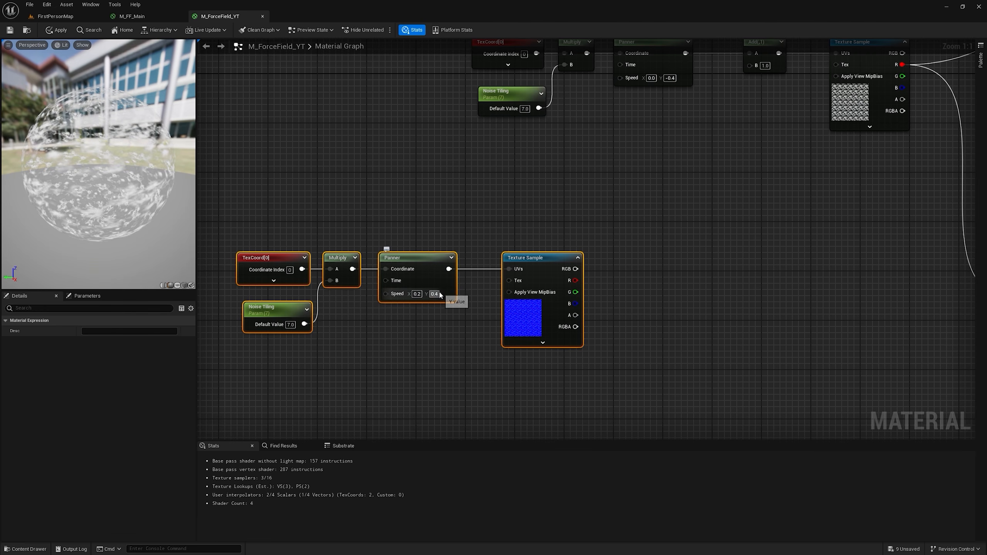
# Step: Try to connect the blue normal texture's RGB output directly to the Add node's B input
pyautogui.click(613, 265)
pyautogui.moveTo(614, 264); pyautogui.dragTo(460, 308, button='right')
pyautogui.moveTo(421, 313); pyautogui.dragTo(596, 109)
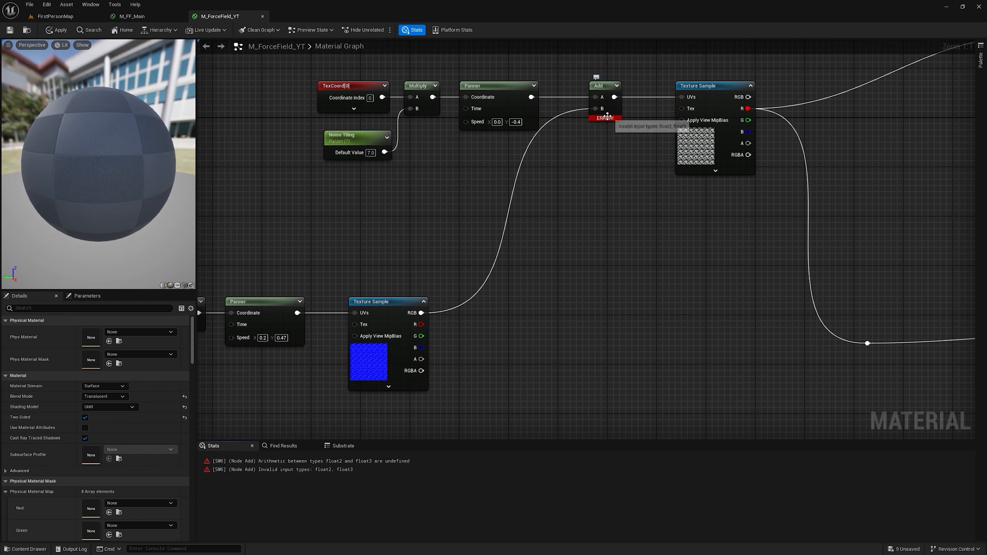
# Step: Expand the previews of the Add and upper TexCoord nodes to examine which channels they carry
pyautogui.click(616, 85)
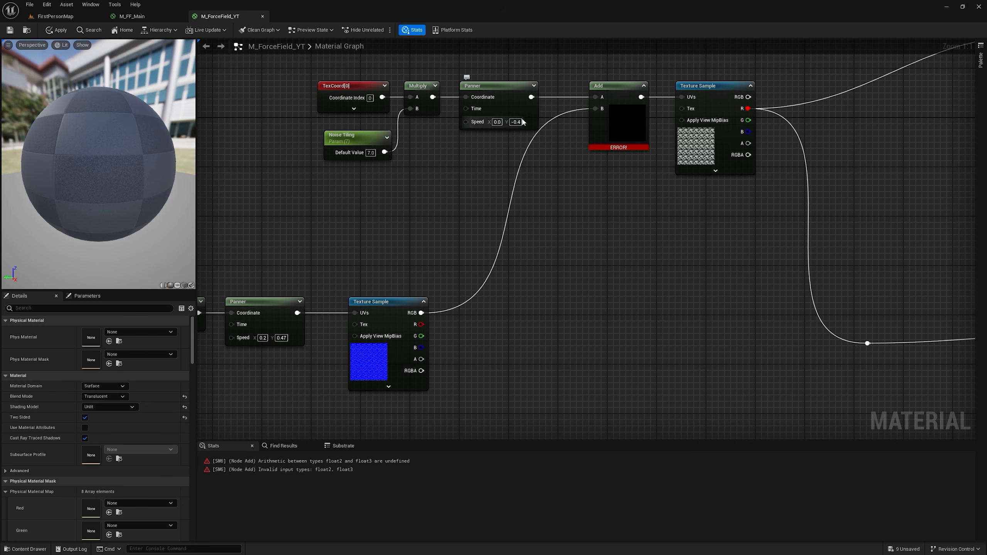
pyautogui.click(385, 86)
pyautogui.moveTo(367, 87); pyautogui.dragTo(257, 89)
pyautogui.moveTo(256, 90); pyautogui.dragTo(358, 91, button='right')
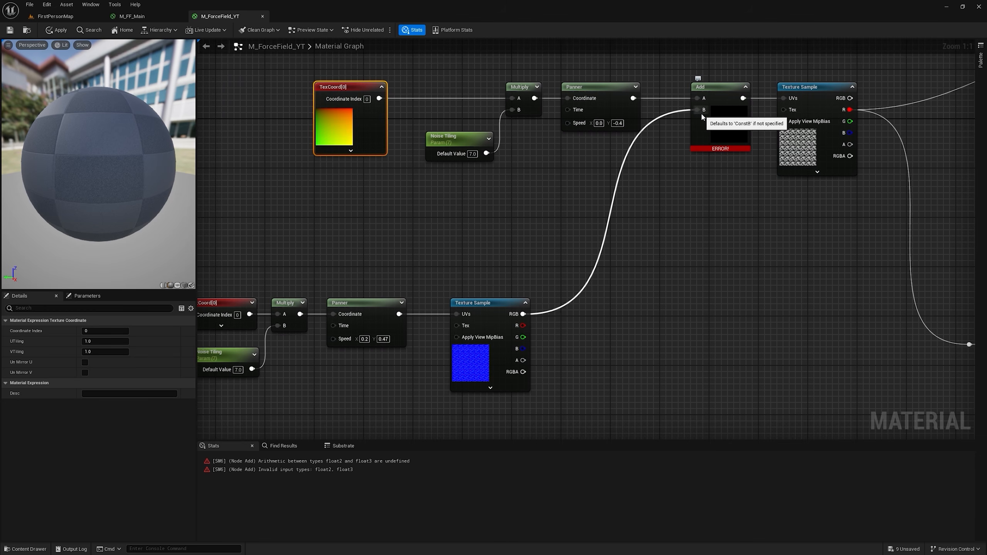
# Step: Feed the blue normal texture's RGB output into a new component Mask node set to R and G
pyautogui.moveTo(524, 314); pyautogui.dragTo(647, 313)
pyautogui.write('mask')
pyautogui.click(604, 386)
# Step: Multiply the Mask output by 0.1, connect it to the Add node's B input and apply the material
pyautogui.press('m')
pyautogui.click(641, 298)
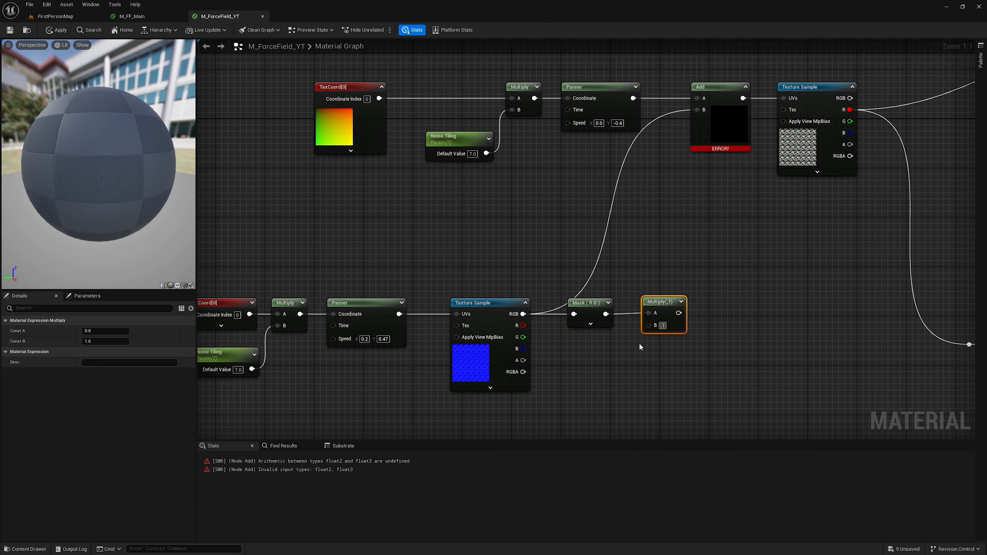
pyautogui.press('Return')
pyautogui.moveTo(683, 313); pyautogui.dragTo(696, 112)
pyautogui.click(58, 30)
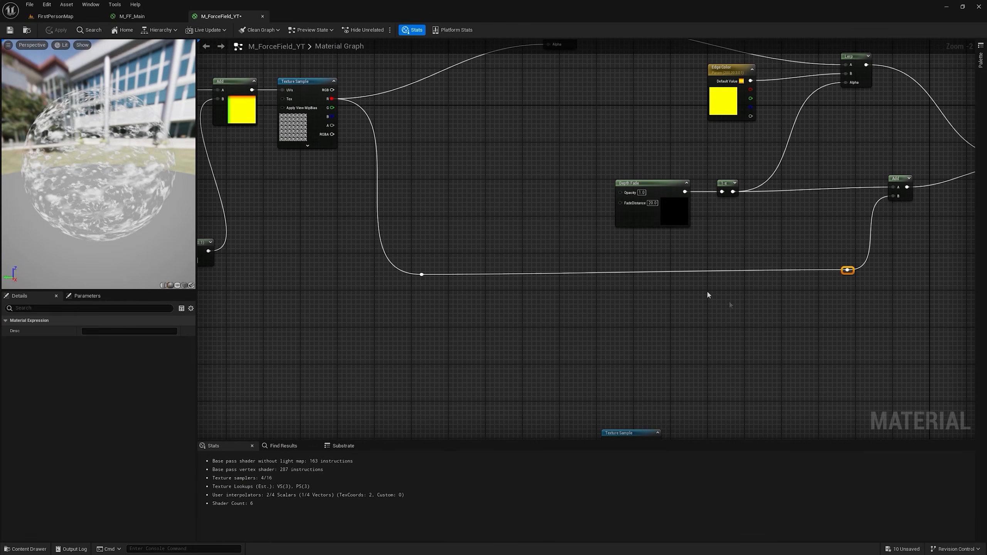
# Step: Insert a Multiply node on the noise wire between the two reroute nodes
pyautogui.click(678, 261)
pyautogui.press('m')
pyautogui.click(685, 267)
pyautogui.moveTo(421, 274); pyautogui.dragTo(847, 270)
pyautogui.moveTo(638, 325); pyautogui.dragTo(656, 287, button='right')
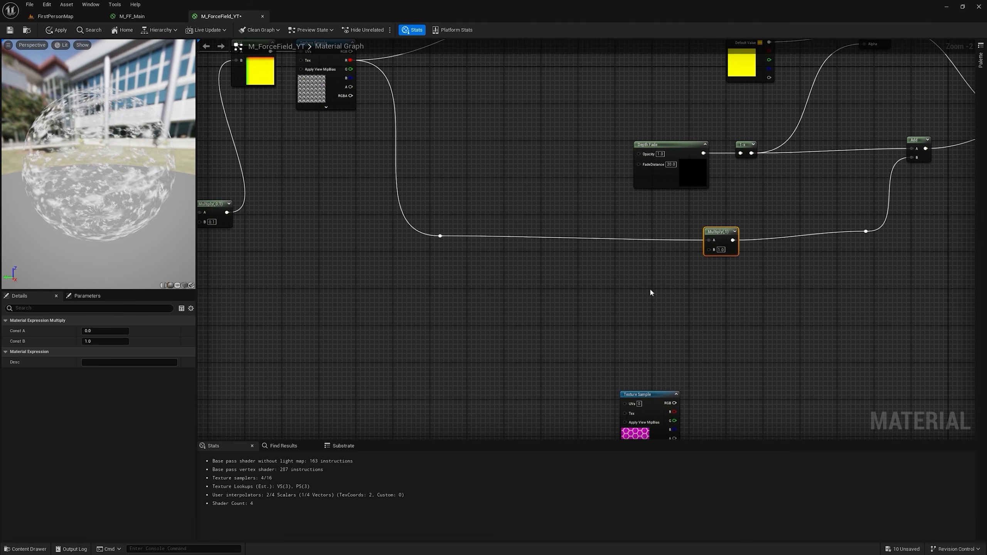
# Step: Add a Fresnel node with exponent 1 below the noise wire, feed it into a new Multiply node and preview the result
pyautogui.rightClick(572, 275)
pyautogui.write('fre')
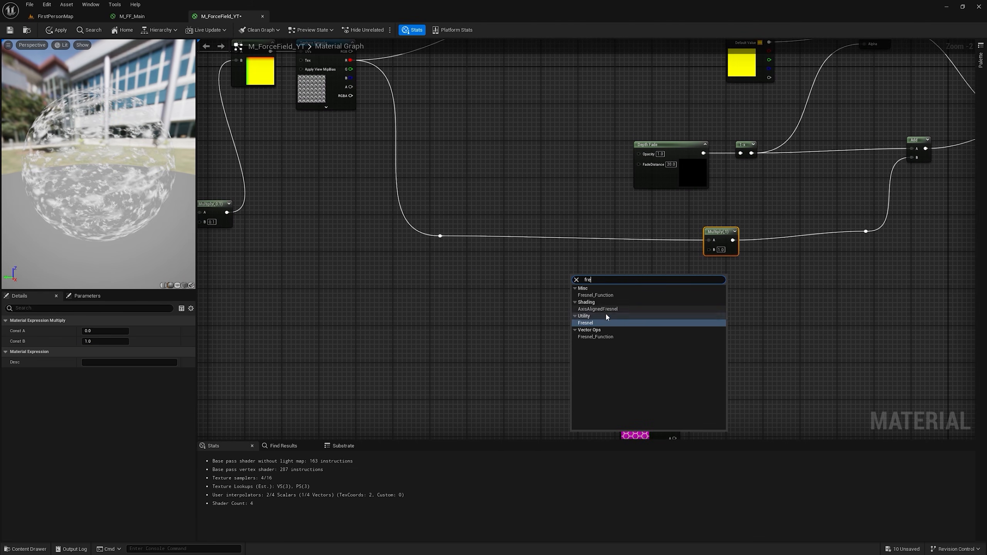
pyautogui.click(601, 323)
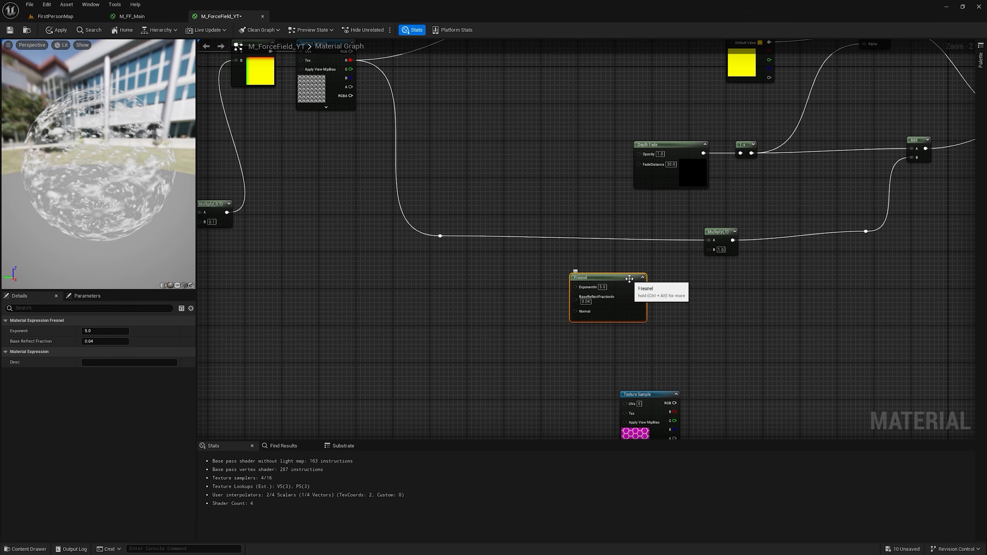
pyautogui.click(622, 278)
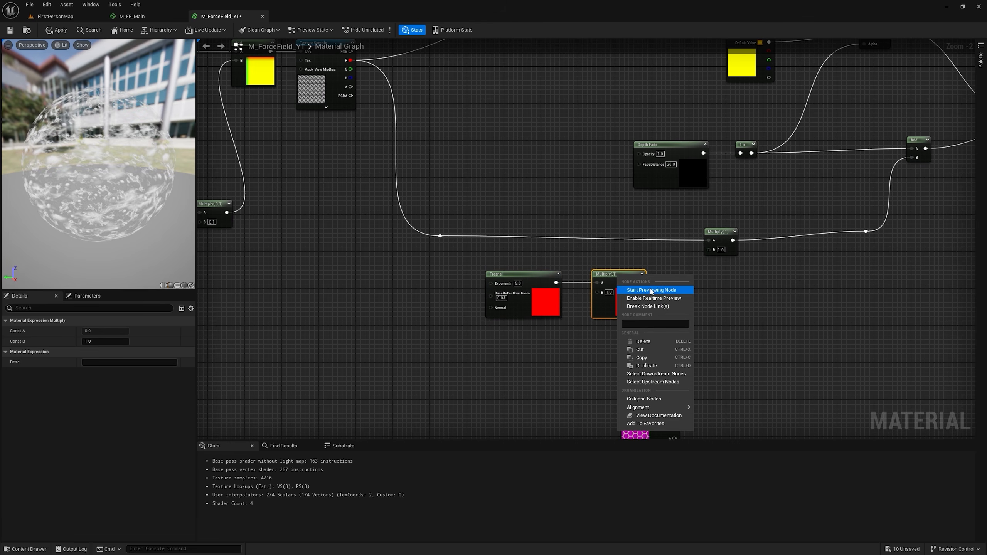
pyautogui.click(637, 287)
pyautogui.moveTo(131, 183); pyautogui.dragTo(131, 183)
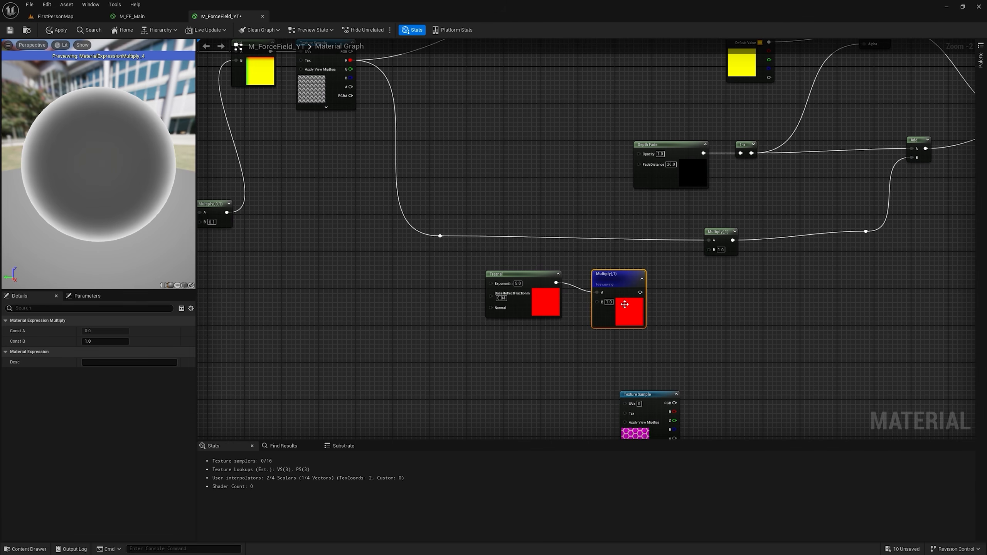
# Step: Connect the Fresnel's Multiply output to the noise wire Multiply's B input and stop previewing the node
pyautogui.moveTo(625, 286); pyautogui.dragTo(711, 254)
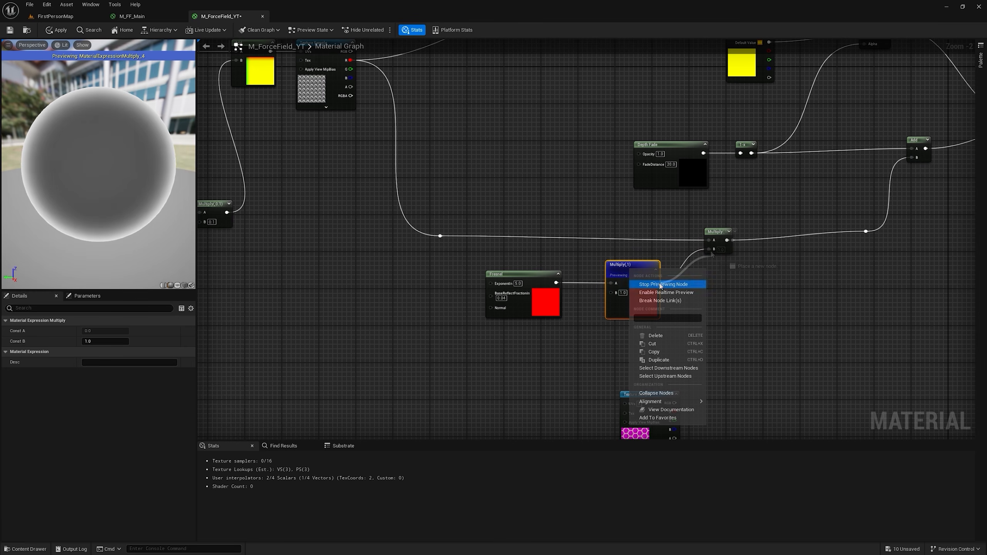
pyautogui.click(661, 284)
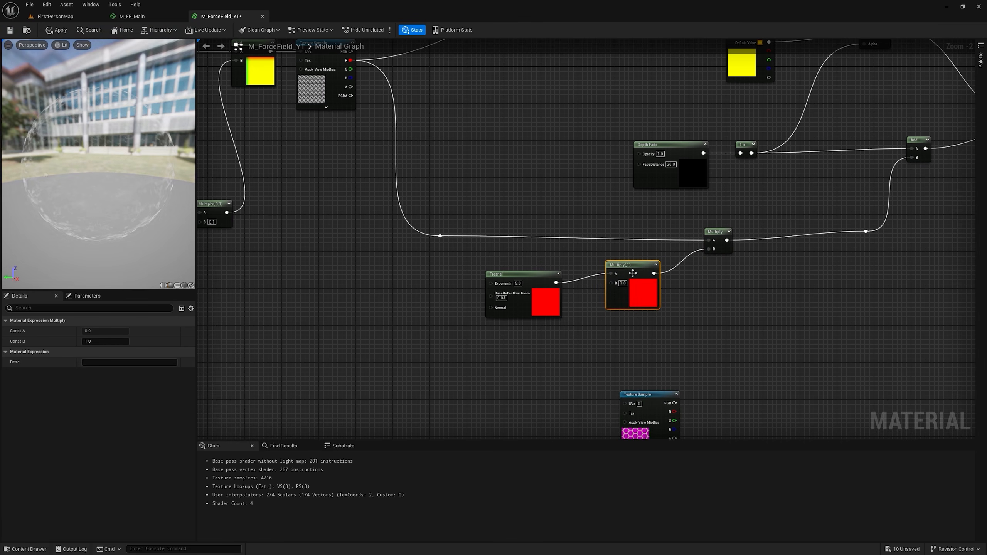
pyautogui.moveTo(619, 271); pyautogui.dragTo(614, 276)
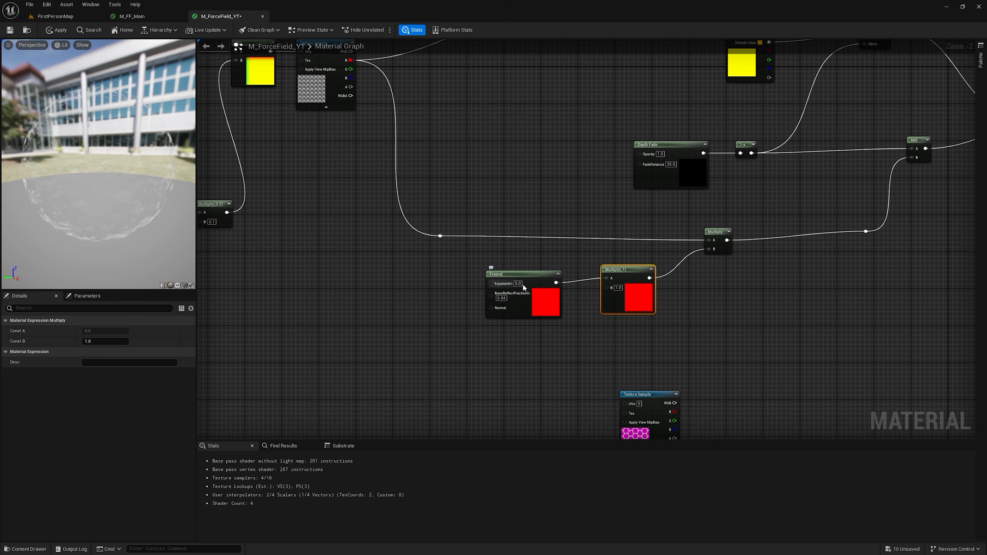
# Step: Set the Fresnel exponent to 2, its base reflect fraction to 0.01 and its Multiply's B value to 3
pyautogui.write('2')
pyautogui.click(504, 297)
pyautogui.write('0.01')
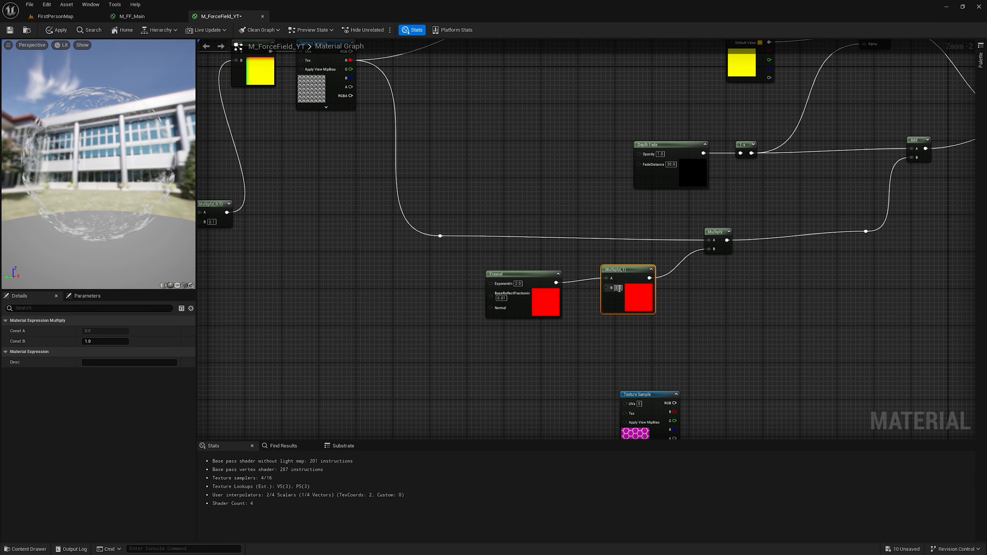
pyautogui.write('3')
pyautogui.press('Return')
# Step: Add a TexCoord multiplied by 17 and connect it to the hexagon texture sample's UVs
pyautogui.moveTo(653, 271); pyautogui.dragTo(691, 315, button='right')
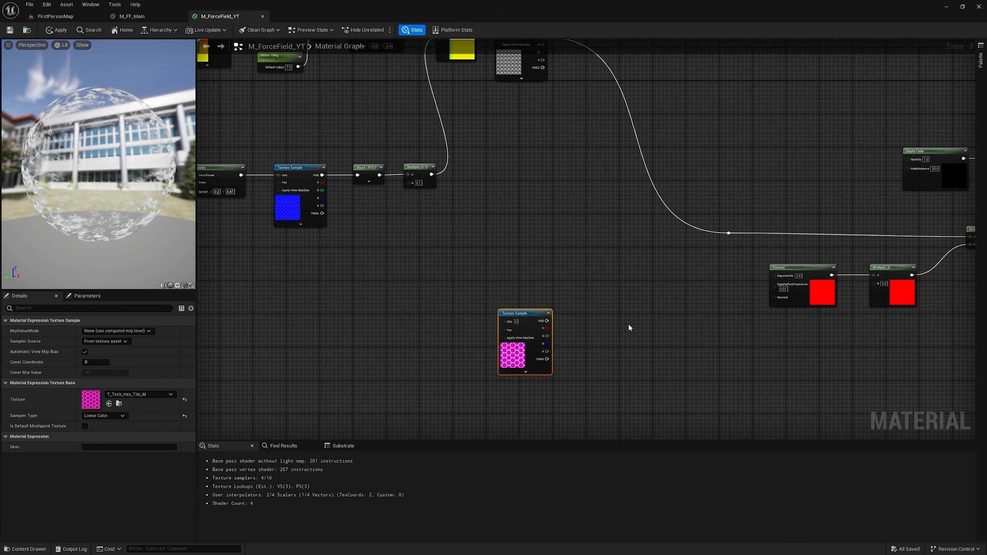
pyautogui.moveTo(628, 322); pyautogui.dragTo(630, 170, button='right')
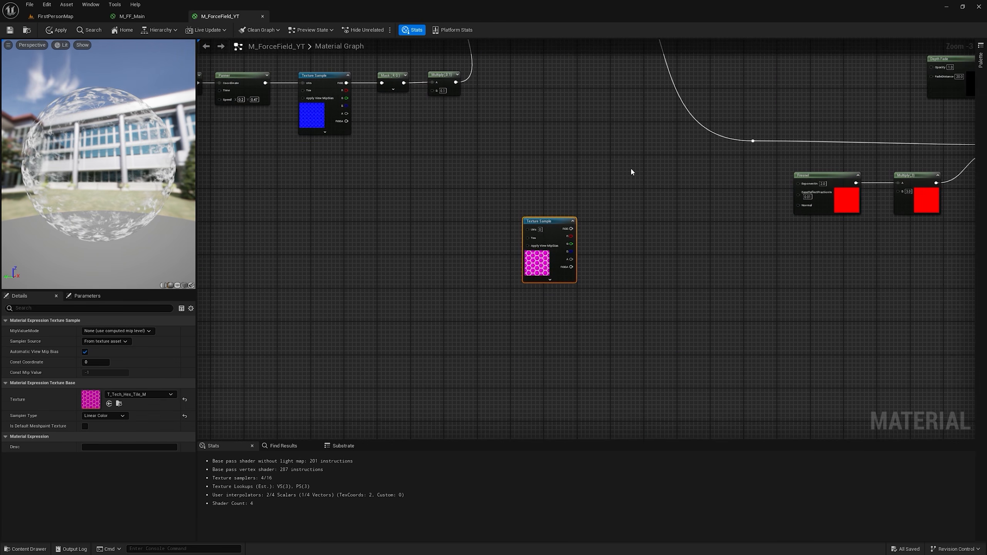
pyautogui.moveTo(537, 217); pyautogui.dragTo(529, 242)
pyautogui.click(375, 254)
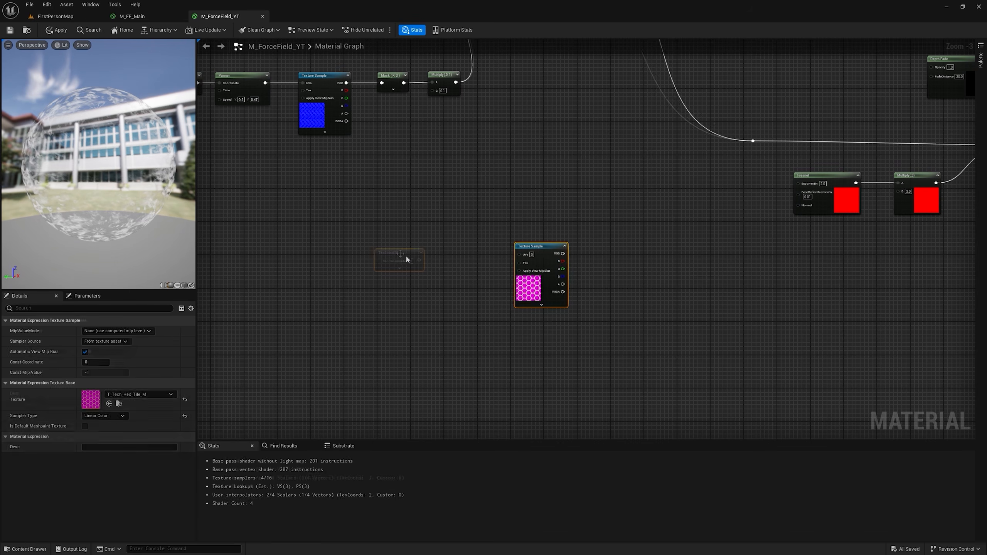
pyautogui.click(433, 258)
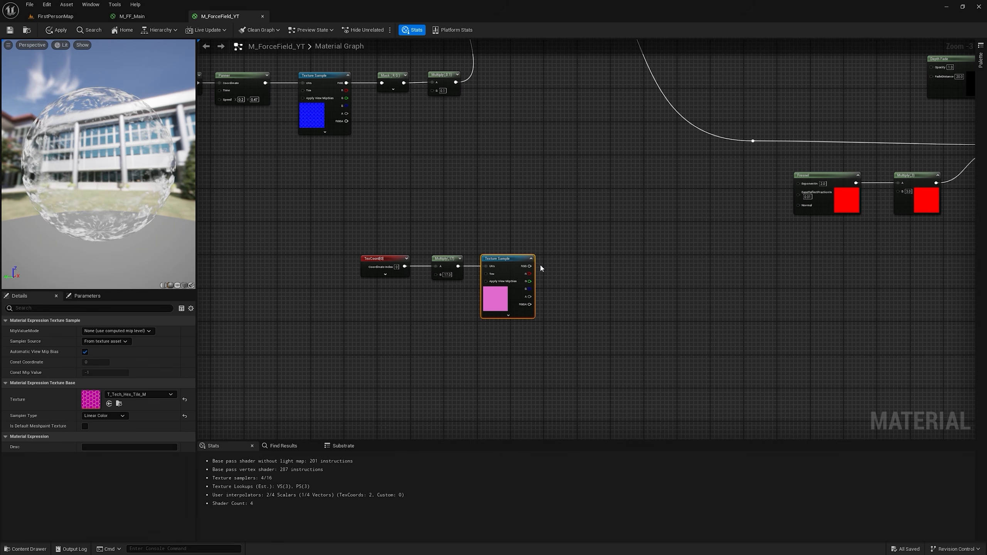
# Step: Insert a Lerp between the noise Lerp and the Edge Color Lerp, with the hexagon texture's green channel as Alpha
pyautogui.moveTo(568, 239); pyautogui.dragTo(534, 366, button='right')
pyautogui.scroll(-2, 538, 357)
pyautogui.moveTo(572, 304); pyautogui.dragTo(505, 297, button='right')
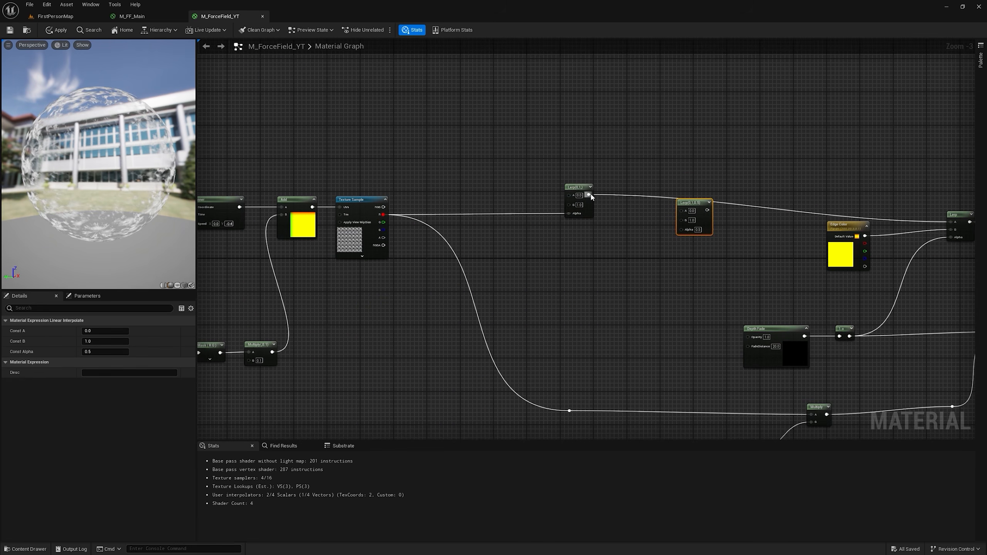
pyautogui.moveTo(590, 196); pyautogui.dragTo(950, 222)
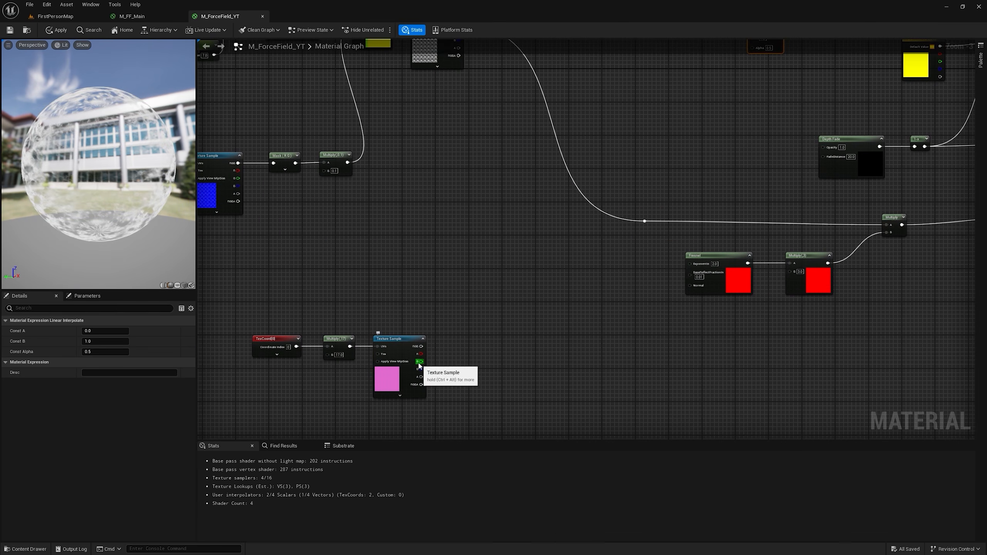
pyautogui.moveTo(420, 361); pyautogui.dragTo(753, 133)
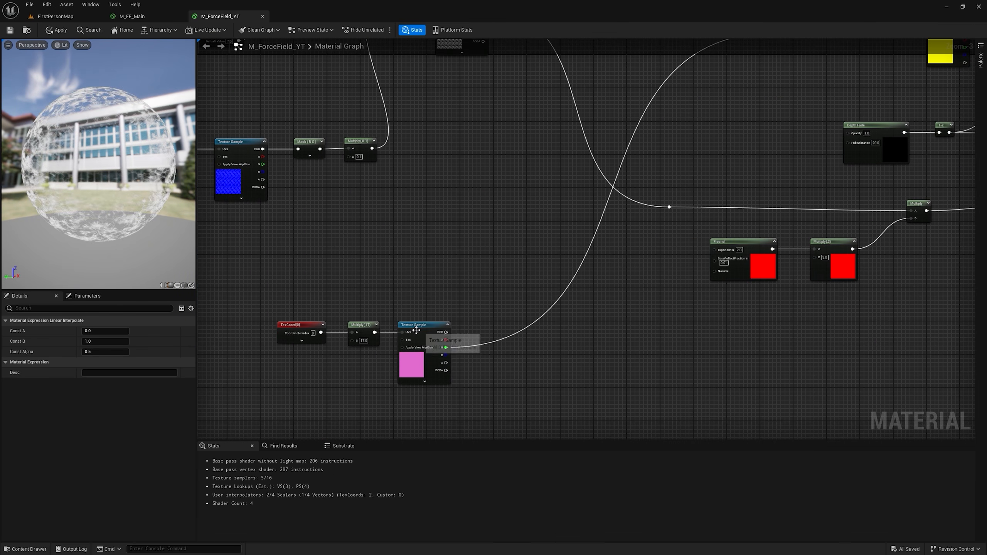
# Step: Open the hexagon texture used by the texture sample to examine it
pyautogui.click(414, 324)
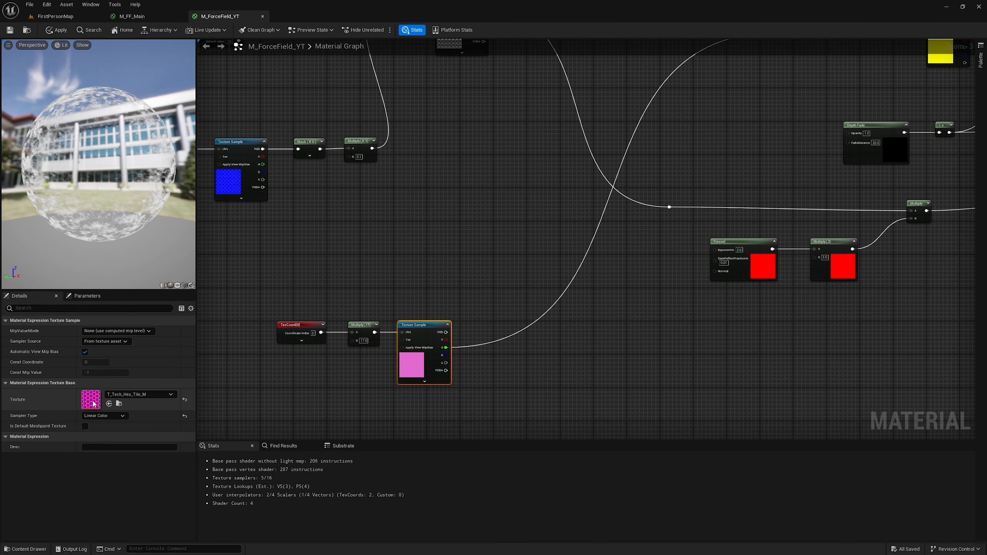
pyautogui.doubleClick(94, 404)
pyautogui.click(154, 31)
pyautogui.click(130, 31)
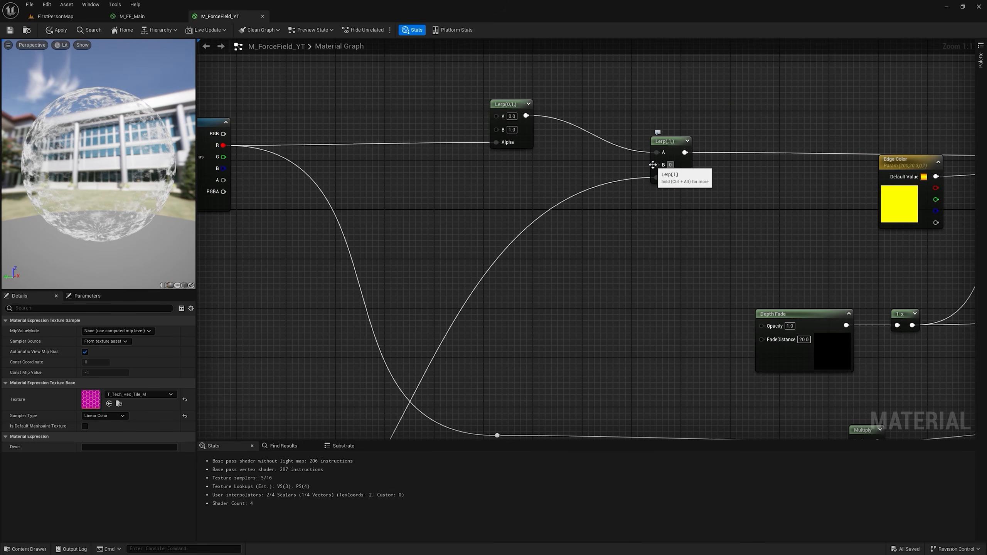
# Step: Set the new Lerp's B value to 0, apply the material and check the force field in the level
pyautogui.press('Return')
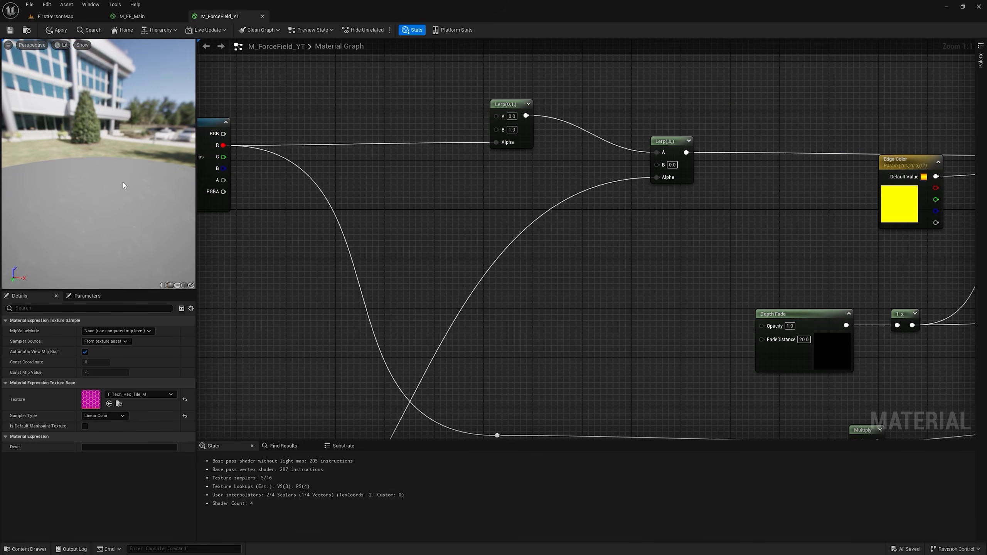
pyautogui.scroll(3, 125, 184)
pyautogui.moveTo(124, 184); pyautogui.dragTo(45, 87)
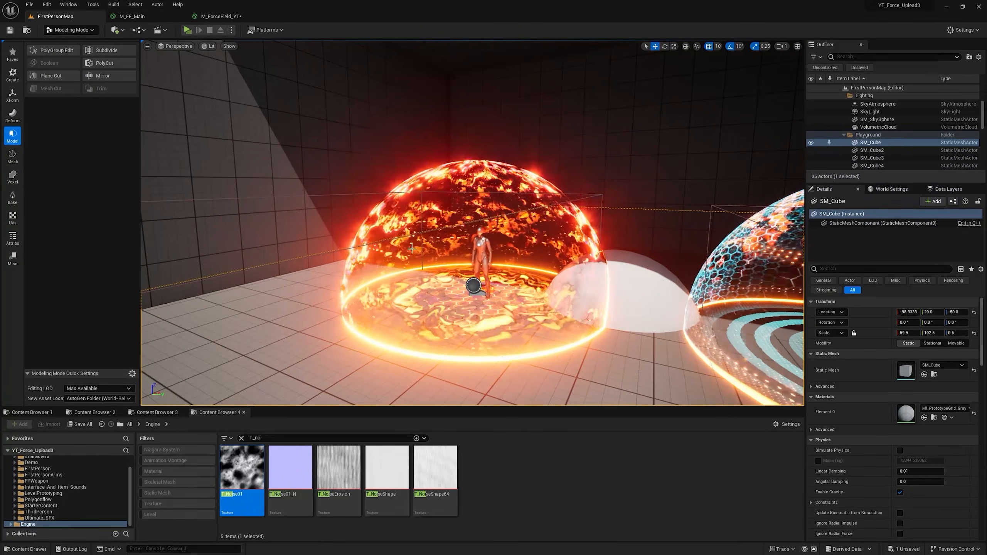
pyautogui.scroll(5, 431, 264)
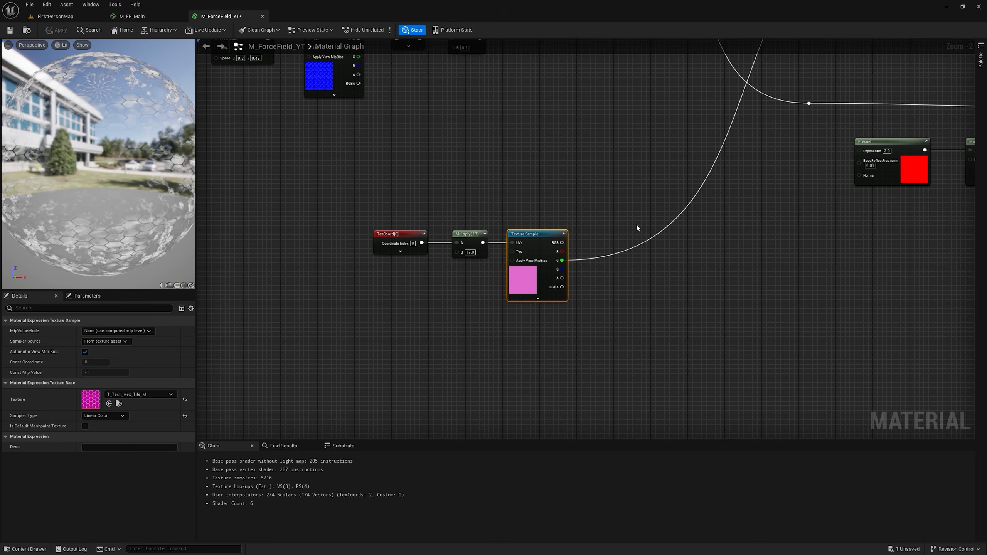
# Step: Add a RadialGradientExponential node below the hexagon texture sample
pyautogui.moveTo(418, 353); pyautogui.dragTo(462, 275, button='right')
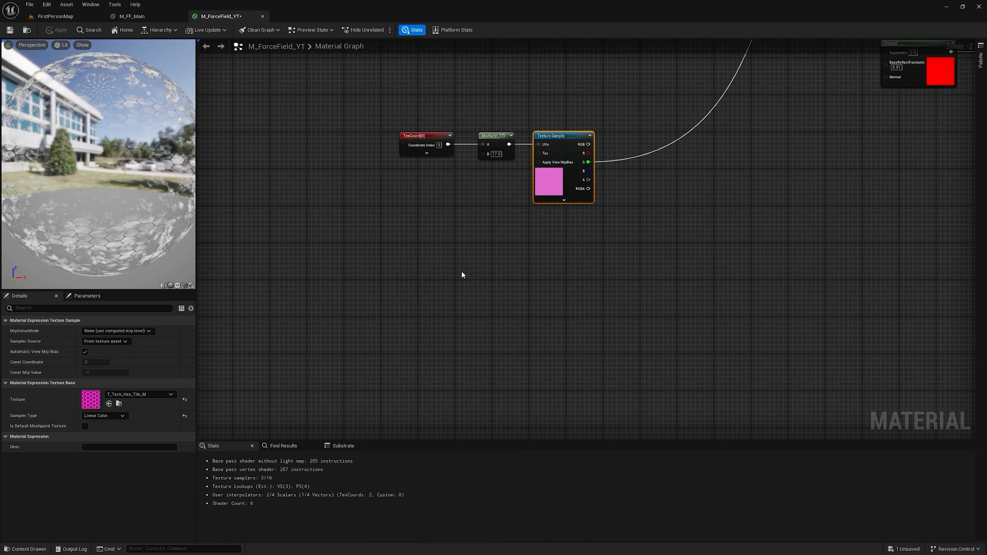
pyautogui.rightClick(475, 277)
pyautogui.write('radial')
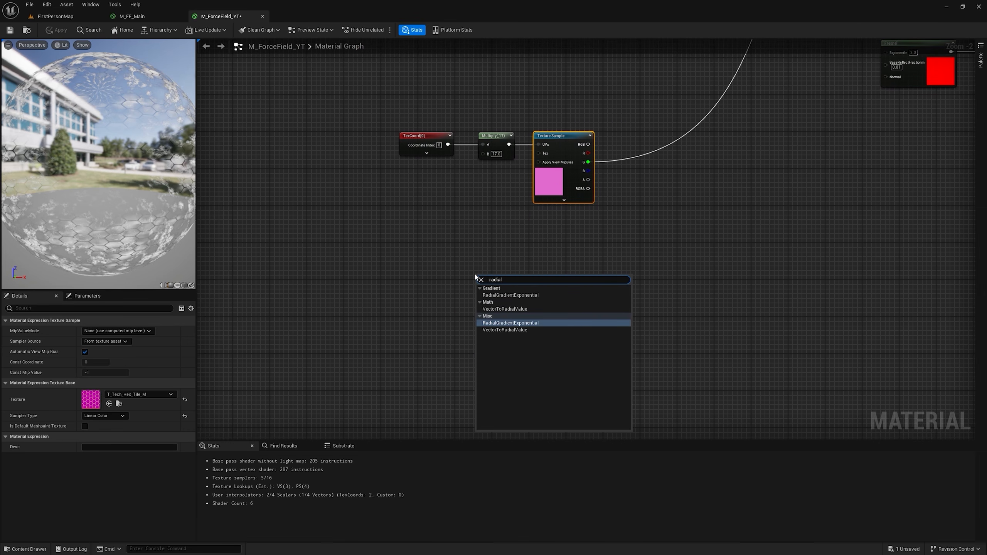
pyautogui.press('Return')
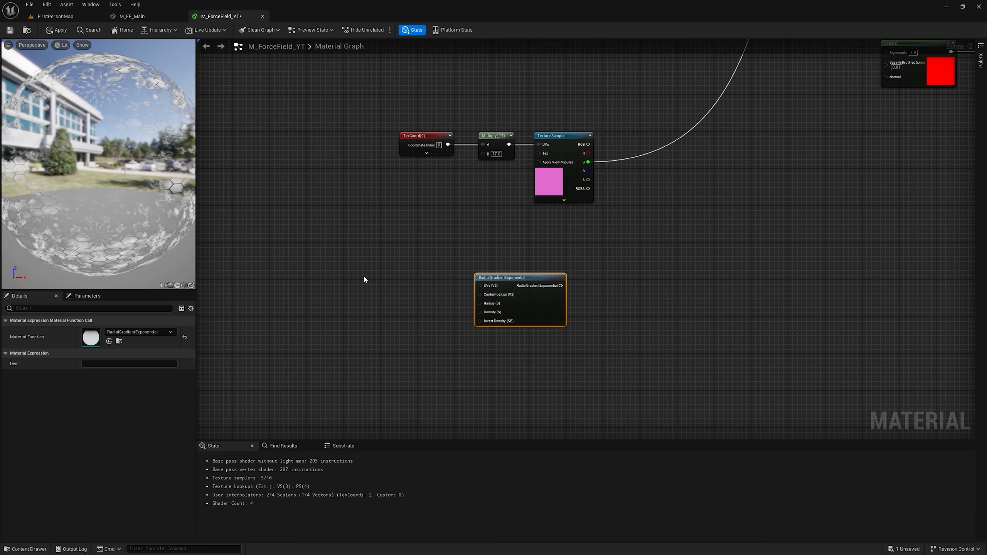
# Step: Add a TexCoord multiplied by 140 and connect it to the RadialGradientExponential node's UVs
pyautogui.press('u')
pyautogui.click(370, 284)
pyautogui.moveTo(400, 288); pyautogui.dragTo(310, 287)
pyautogui.moveTo(355, 294); pyautogui.dragTo(434, 223, button='right')
pyautogui.press('m')
pyautogui.click(426, 215)
pyautogui.moveTo(406, 221); pyautogui.dragTo(559, 214)
pyautogui.click(442, 230)
pyautogui.write('140')
# Step: Feed the RadialGradientExponential output into a new Round node and preview that node
pyautogui.moveTo(639, 214); pyautogui.dragTo(703, 201)
pyautogui.write('ro')
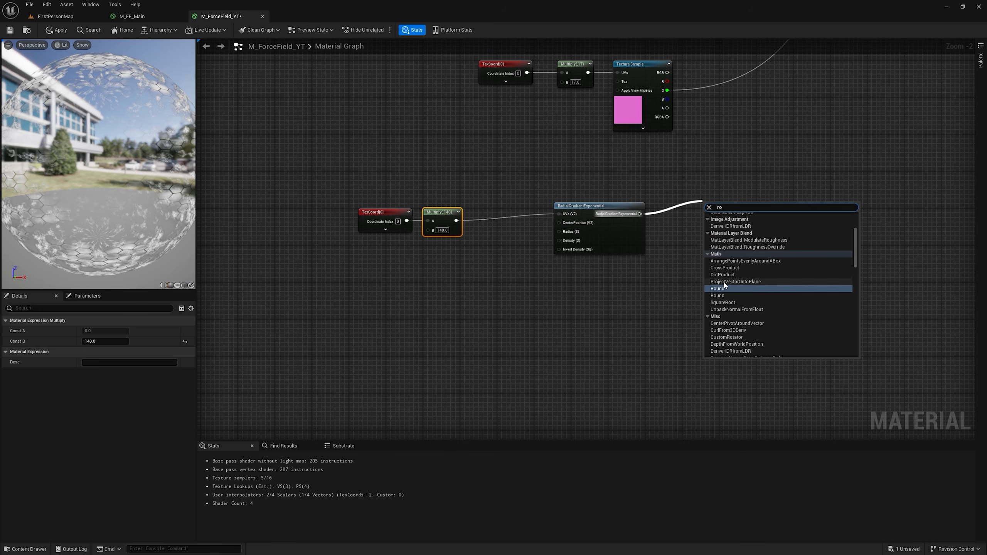
pyautogui.click(727, 288)
pyautogui.rightClick(724, 212)
pyautogui.click(739, 222)
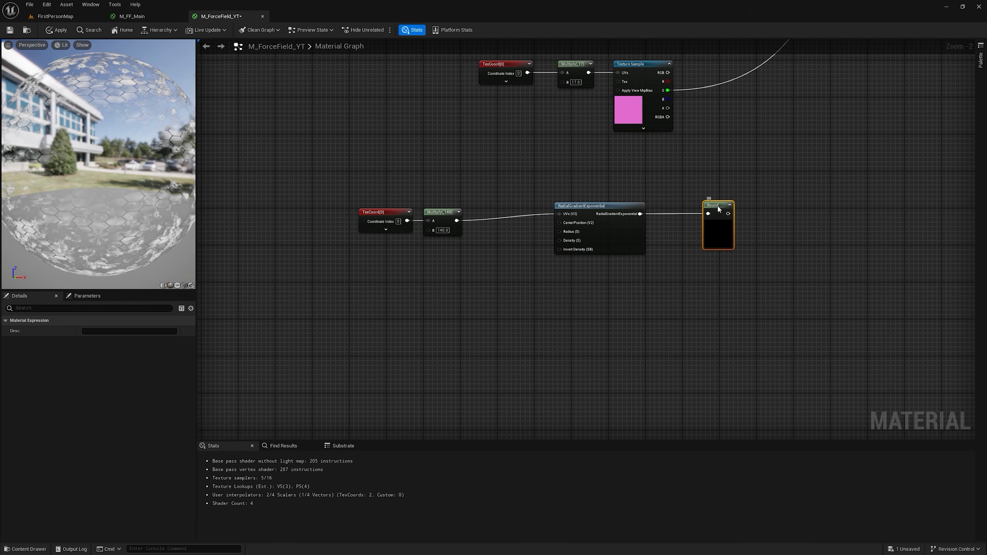
pyautogui.rightClick(720, 210)
pyautogui.click(738, 223)
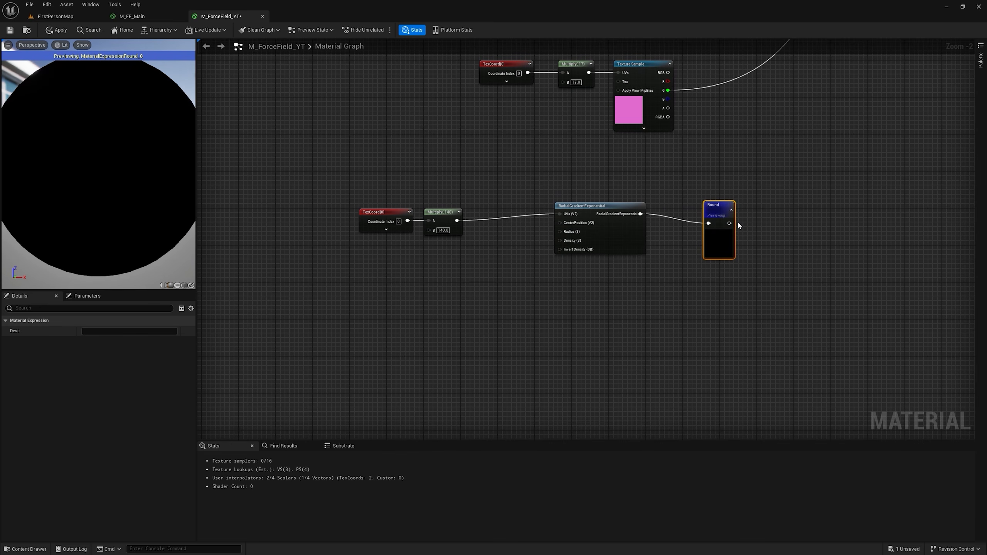
# Step: Set the B value of the Multiply node feeding the radial gradient to 1
pyautogui.click(445, 230)
pyautogui.write('1')
pyautogui.press('Return')
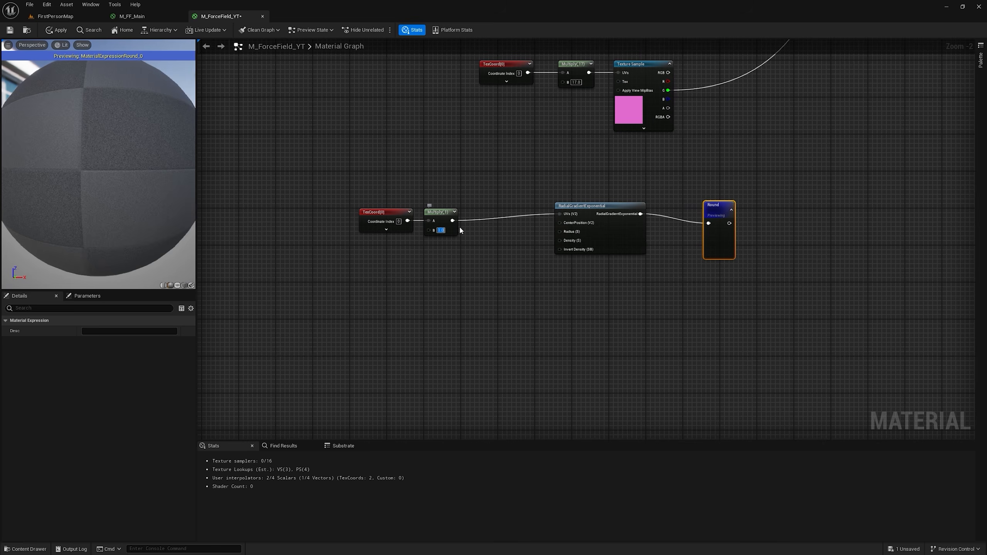
# Step: Switch the material preview to a plane and set the B value of the Multiply feeding the radial gradient to 2
pyautogui.click(177, 285)
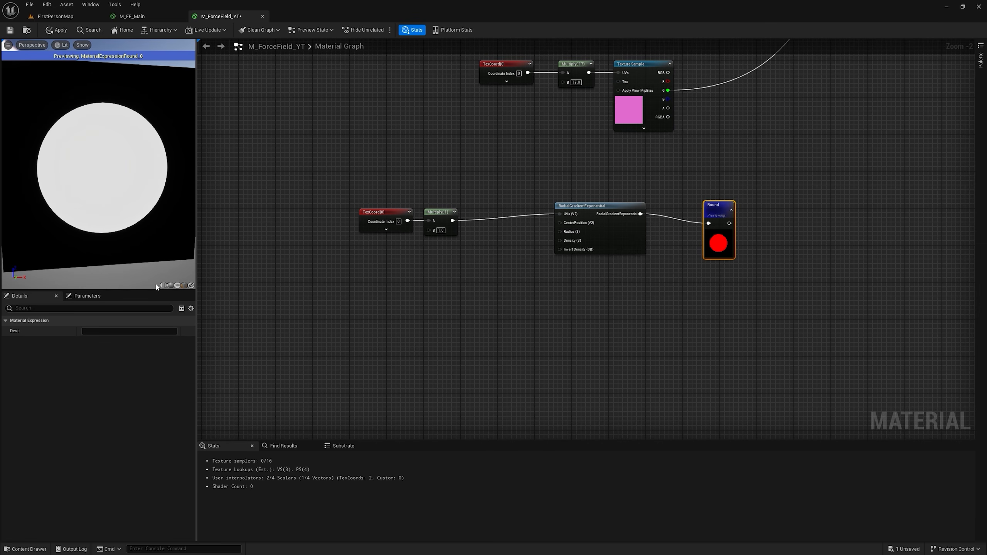
pyautogui.write('2')
pyautogui.press('Return')
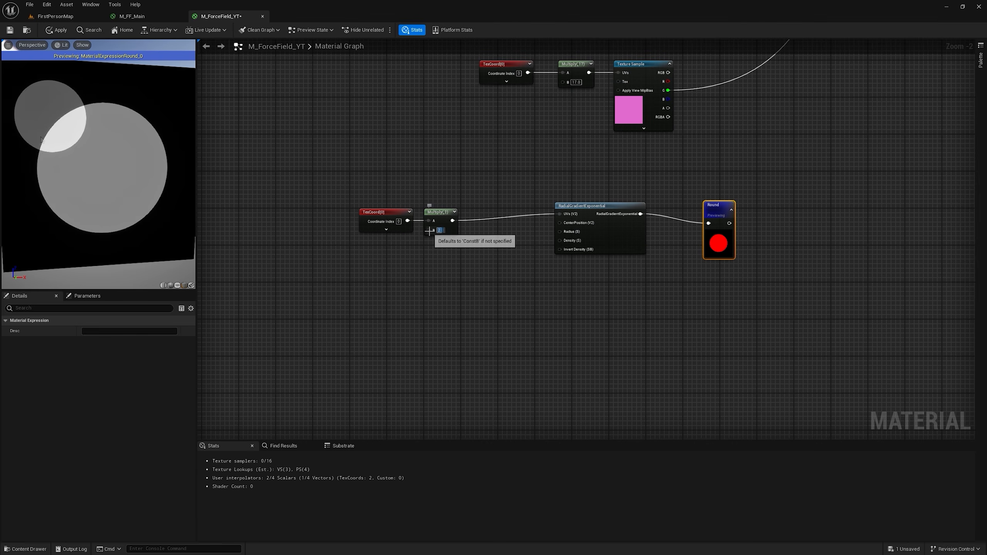
pyautogui.scroll(-5, 83, 140)
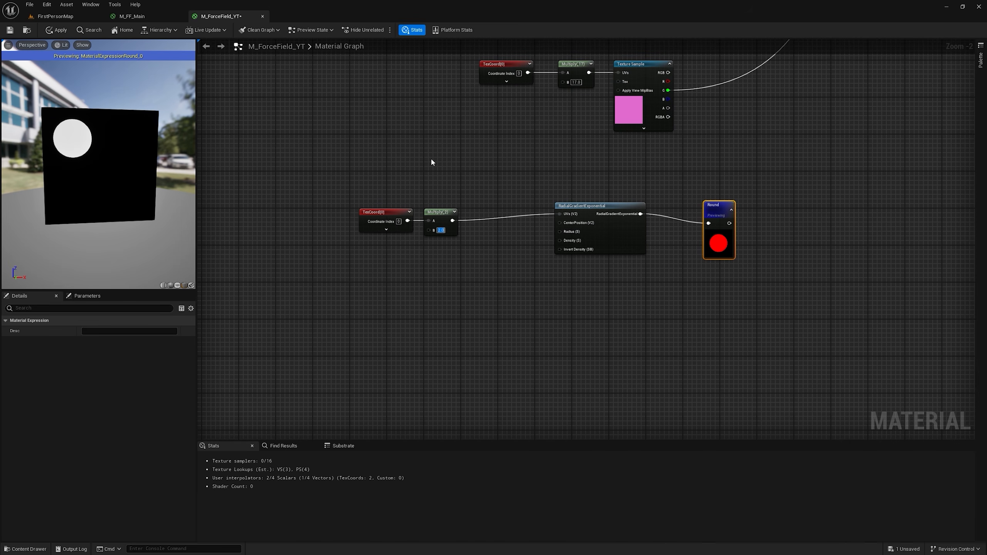
# Step: Insert a Frac node between the Multiply and the RadialGradientExponential node's UVs
pyautogui.scroll(2, 435, 162)
pyautogui.rightClick(498, 199)
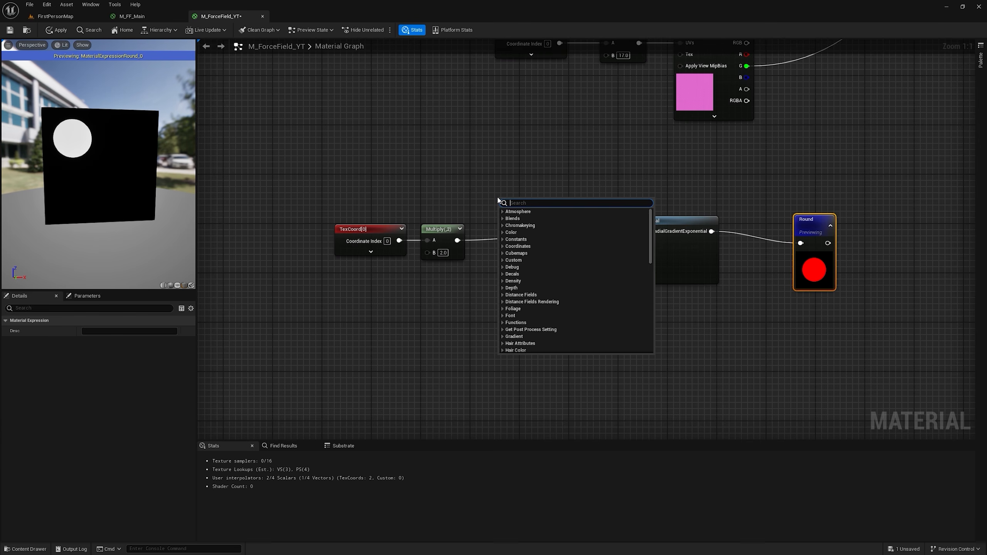
pyautogui.write('frac')
pyautogui.click(523, 227)
pyautogui.hotkey('ctrl', 'alt')
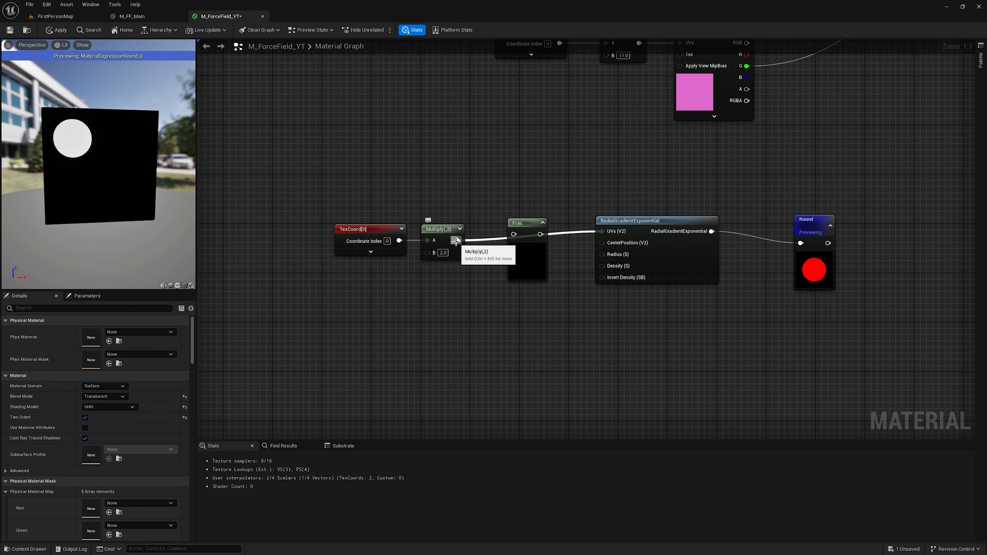
pyautogui.moveTo(456, 240); pyautogui.dragTo(602, 231)
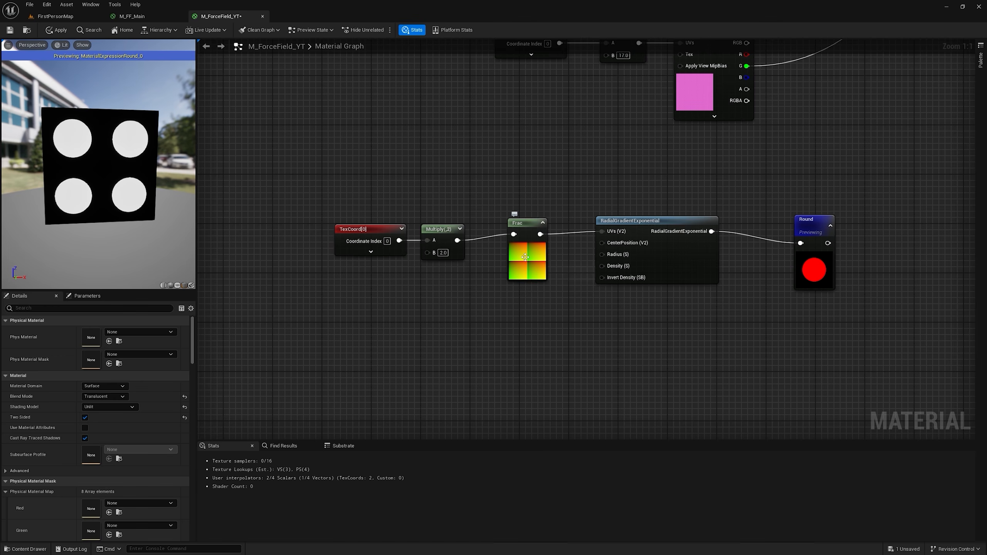
# Step: Try B values of 140 and 120 on the Multiply feeding the Frac node
pyautogui.click(442, 252)
pyautogui.write('140')
pyautogui.press('Return')
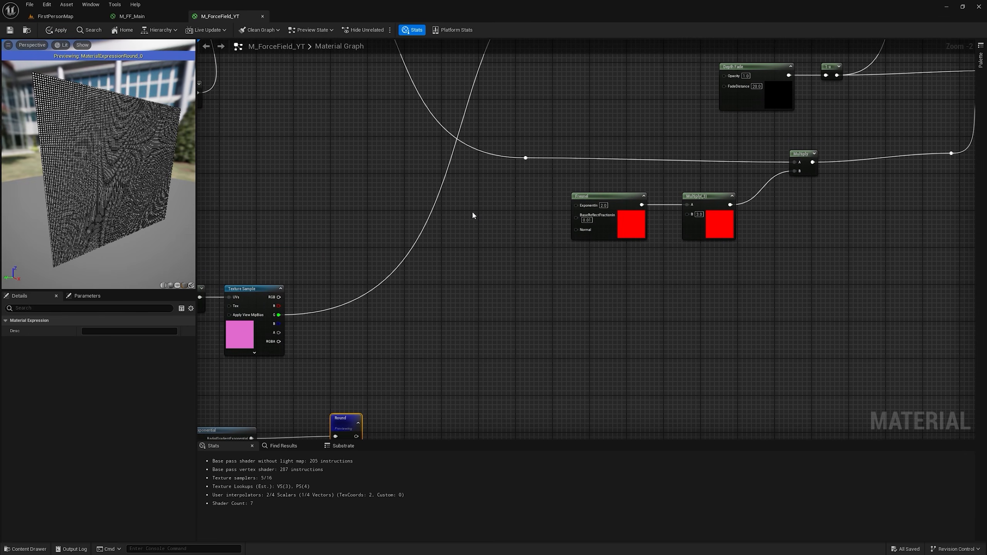
# Step: Create an Add node and a Multiply node, feed the hexagon texture's G output and Round into the Multiply, and preview it
pyautogui.click(473, 214)
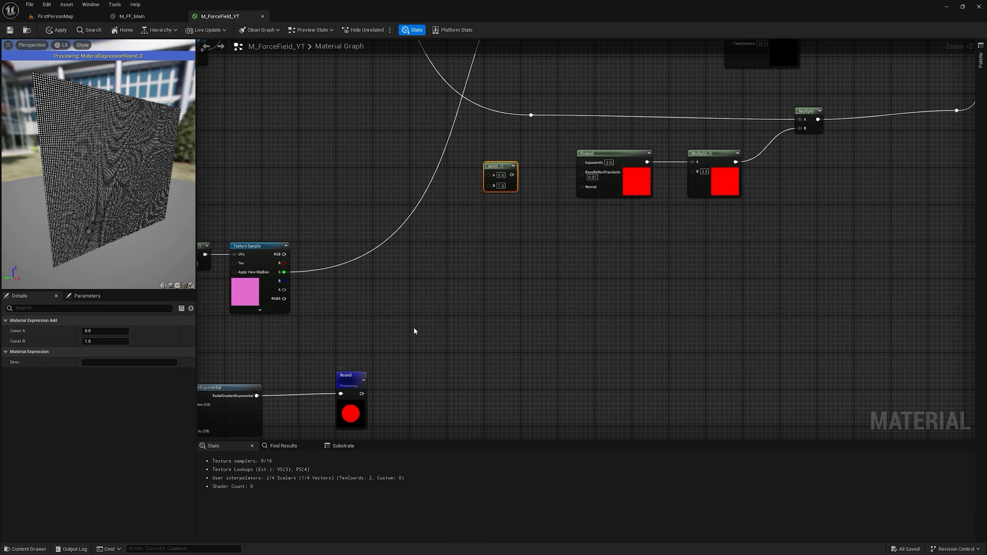
pyautogui.click(439, 252)
pyautogui.moveTo(371, 273); pyautogui.dragTo(507, 257, button='right')
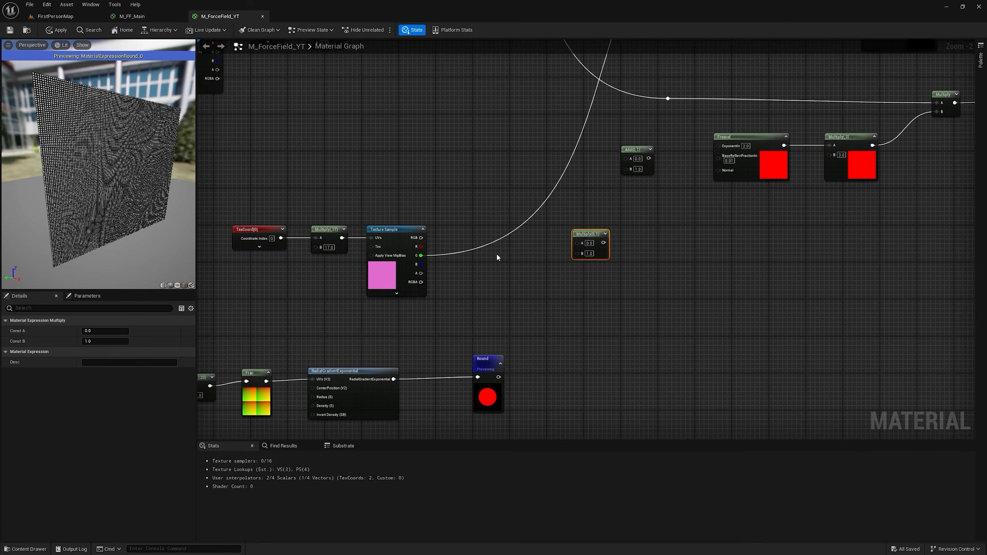
pyautogui.moveTo(424, 258); pyautogui.dragTo(578, 243)
pyautogui.moveTo(498, 377); pyautogui.dragTo(582, 253)
pyautogui.press('space')
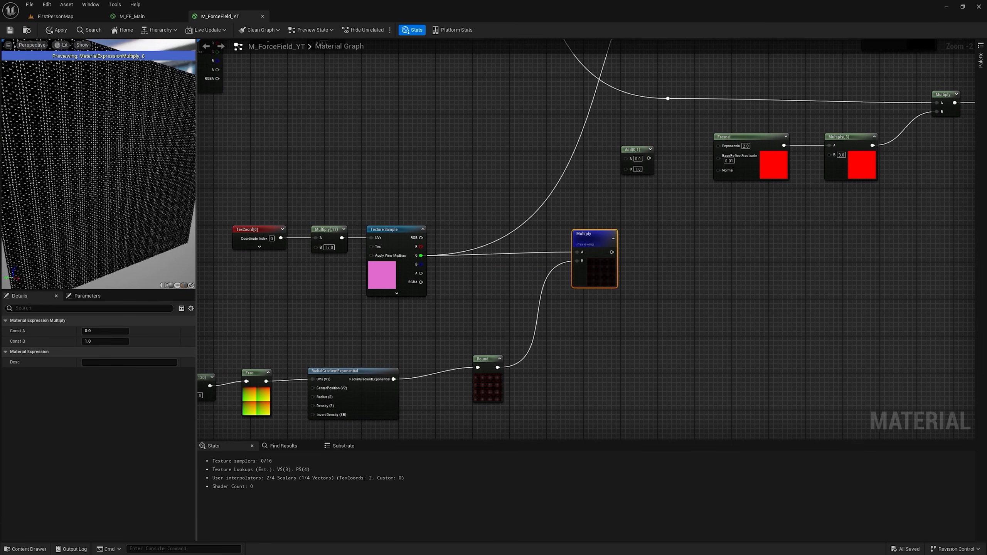
# Step: Route the hexagon-dot Multiply through the Add node with B 1, and multiply the noise by it before the Fresnel Multiply
pyautogui.moveTo(520, 191); pyautogui.dragTo(438, 225, button='right')
pyautogui.moveTo(525, 292); pyautogui.dragTo(572, 154)
pyautogui.moveTo(627, 142); pyautogui.dragTo(575, 210, button='right')
pyautogui.press('m')
pyautogui.click(575, 200)
pyautogui.moveTo(528, 206); pyautogui.dragTo(796, 212)
# Step: Apply the material, check it in the level, and set the B value of the Multiply feeding Frac to 140
pyautogui.click(62, 31)
pyautogui.click(74, 18)
pyautogui.moveTo(368, 231)
pyautogui.mouseDown(button='right')
pyautogui.moveTo(359, 231)
pyautogui.moveTo(368, 230)
pyautogui.mouseUp(button='right')
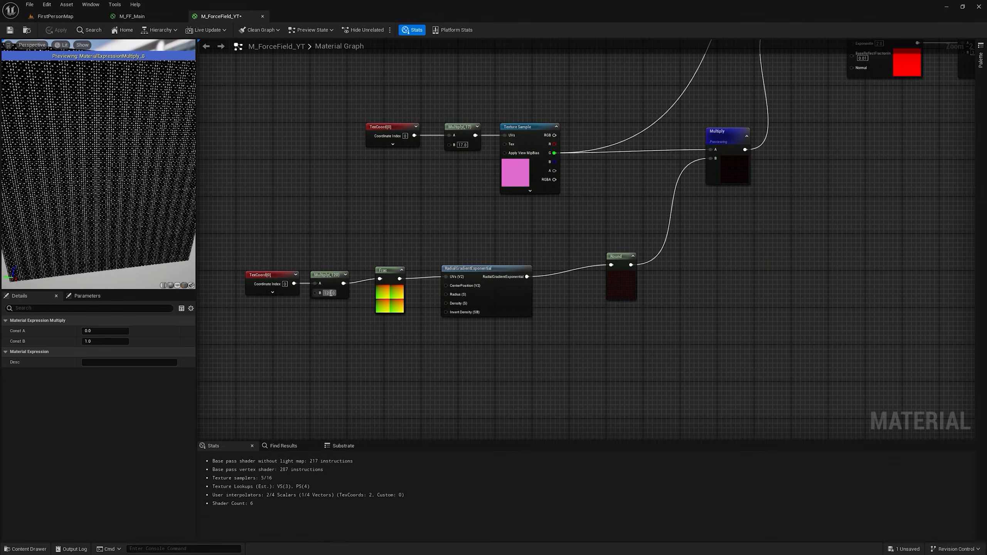
pyautogui.click(328, 293)
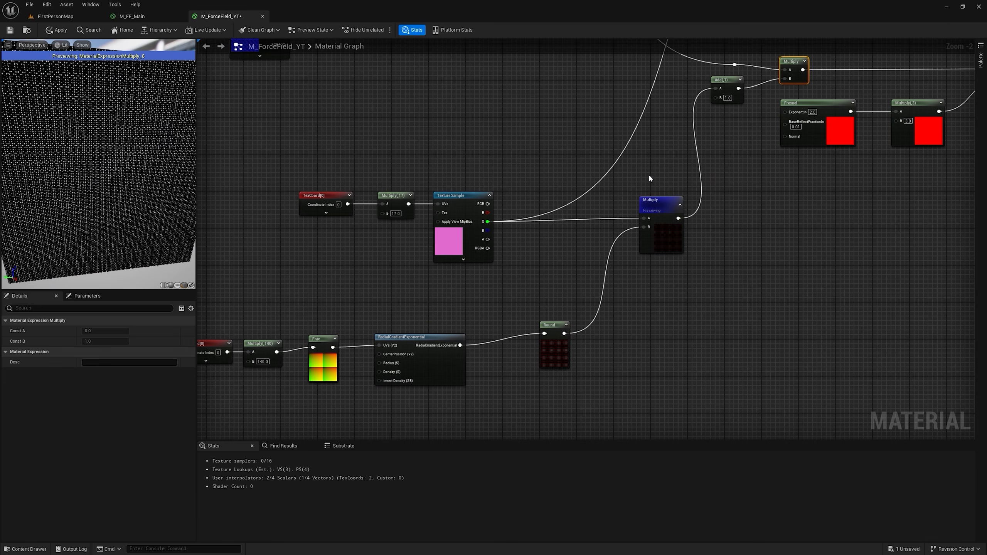
# Step: Replace the Multiply combining the hexagon texture's G output and Round with an Add node, and inspect the material on a sphere
pyautogui.click(649, 179)
pyautogui.moveTo(488, 222); pyautogui.dragTo(645, 198)
pyautogui.moveTo(645, 198); pyautogui.dragTo(654, 187)
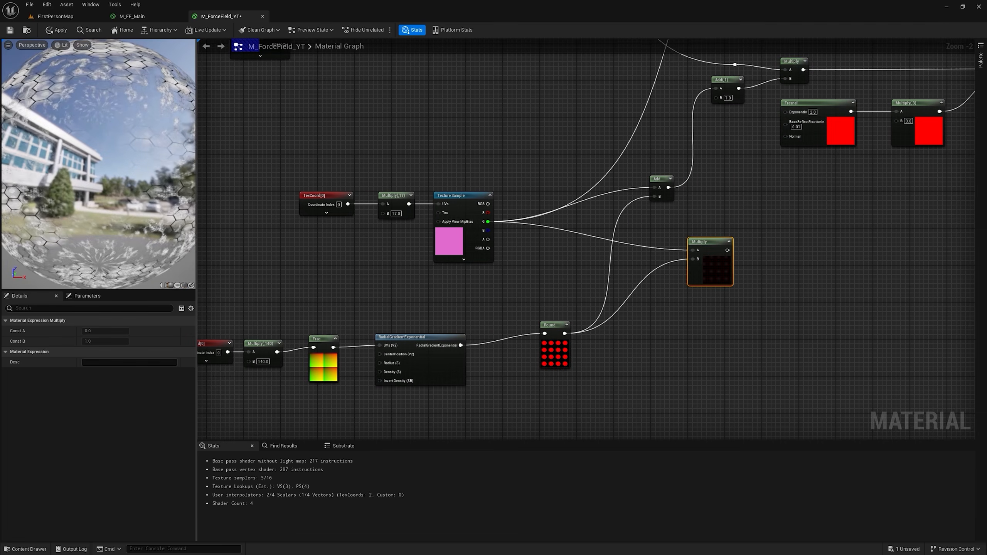
pyautogui.moveTo(81, 154); pyautogui.dragTo(83, 186)
pyautogui.scroll(-6, 82, 151)
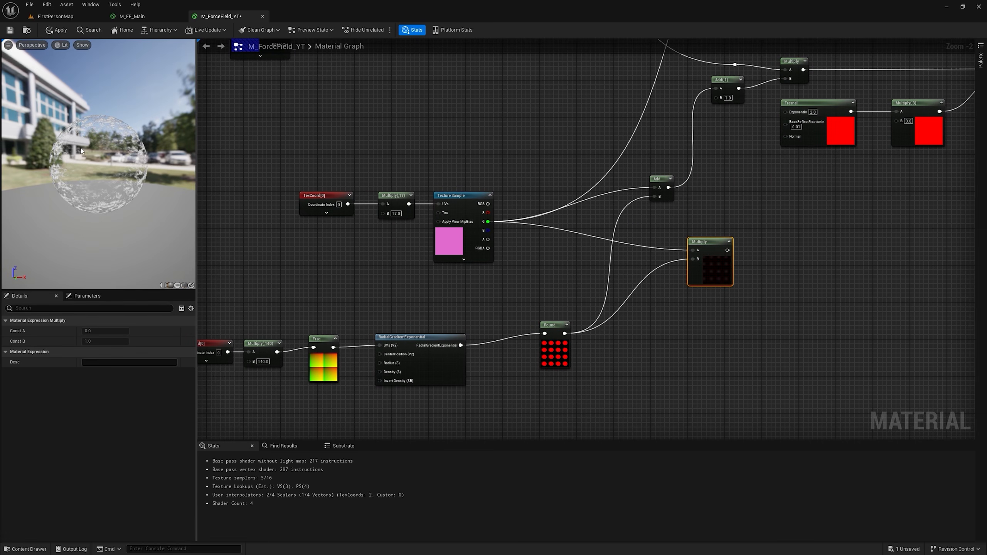
pyautogui.scroll(-1, 94, 165)
pyautogui.scroll(6, 92, 161)
pyautogui.moveTo(92, 160); pyautogui.dragTo(116, 136)
pyautogui.click(686, 299)
# Step: Copy the upper noise chain's TexCoord, Noise Tiling, Multiply, Panner and Texture Sample nodes and paste them below the Fresnel nodes
pyautogui.scroll(-1, 686, 299)
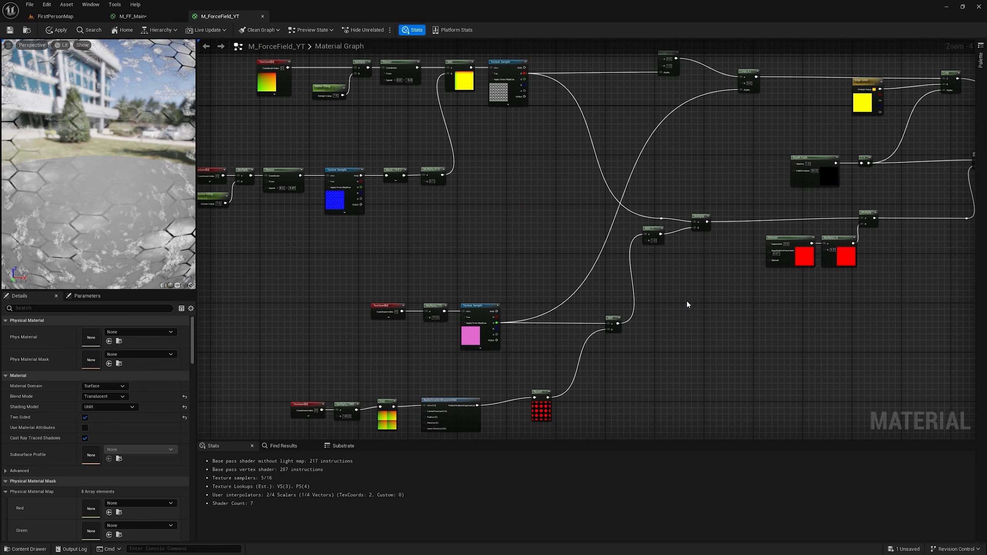
pyautogui.scroll(-1, 686, 299)
pyautogui.moveTo(274, 130); pyautogui.dragTo(443, 201)
pyautogui.keyDown('ctrl'); pyautogui.click(545, 151); pyautogui.keyUp('ctrl')
pyautogui.hotkey('ctrl', 'c')
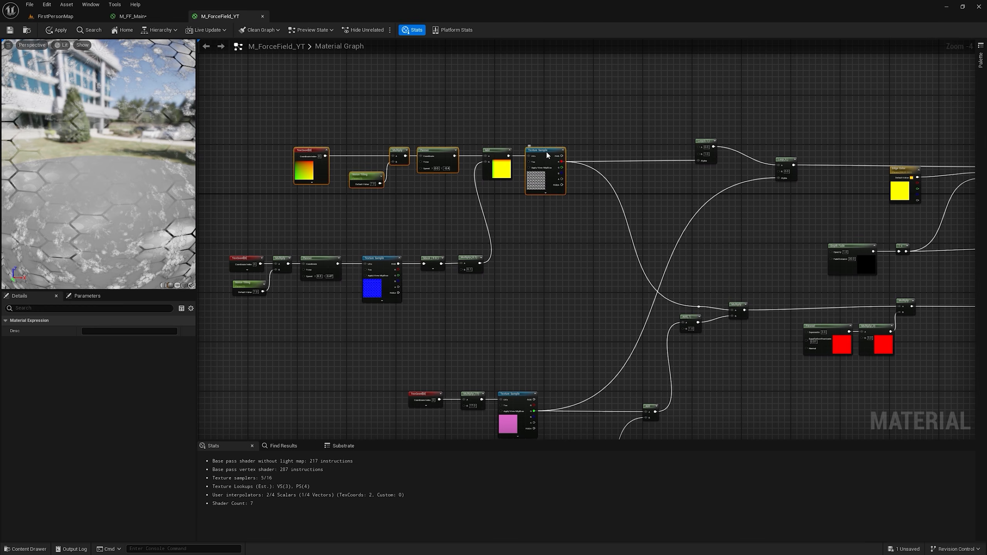
pyautogui.moveTo(773, 393); pyautogui.dragTo(435, 326, button='right')
pyautogui.scroll(3, 435, 327)
pyautogui.click(435, 327)
pyautogui.hotkey('ctrl', 'v')
pyautogui.click(674, 282)
# Step: Connect the copied Panner to the copied Texture Sample's UVs and shift the Fresnel and its Multiply nodes to make room
pyautogui.moveTo(582, 327); pyautogui.dragTo(646, 323)
pyautogui.moveTo(695, 276); pyautogui.dragTo(543, 175)
pyautogui.moveTo(666, 167); pyautogui.dragTo(594, 173)
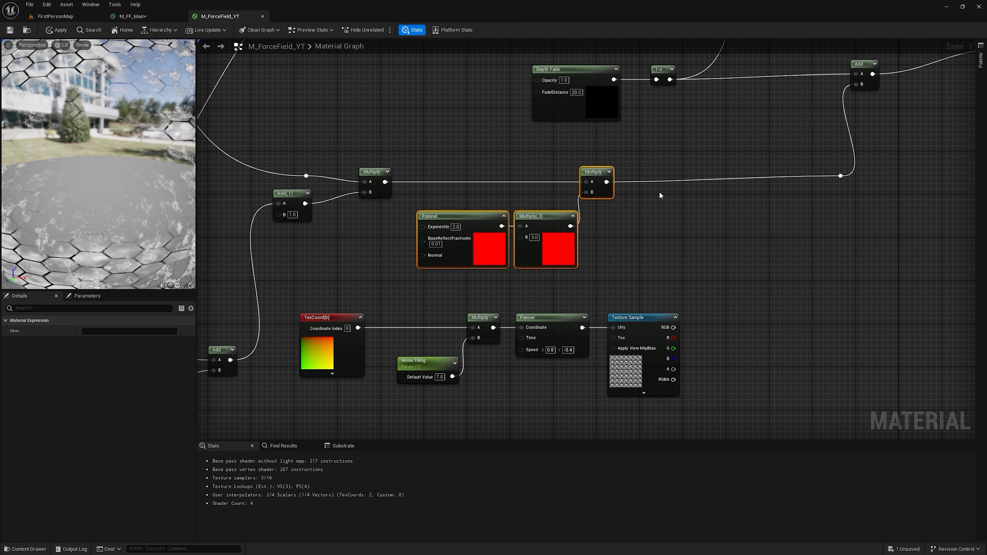
# Step: Add a Multiply after the Fresnel Multiply and connect the copied noise texture's R output to its B input
pyautogui.moveTo(700, 196); pyautogui.dragTo(703, 201, button='right')
pyautogui.press('m')
pyautogui.click(701, 184)
pyautogui.moveTo(613, 188); pyautogui.dragTo(639, 187)
pyautogui.moveTo(719, 185); pyautogui.dragTo(720, 183)
pyautogui.moveTo(675, 343); pyautogui.dragTo(727, 172)
# Step: Delete the copied Noise Tiling parameter and set the B value of its Multiply to 3
pyautogui.scroll(-4, 117, 183)
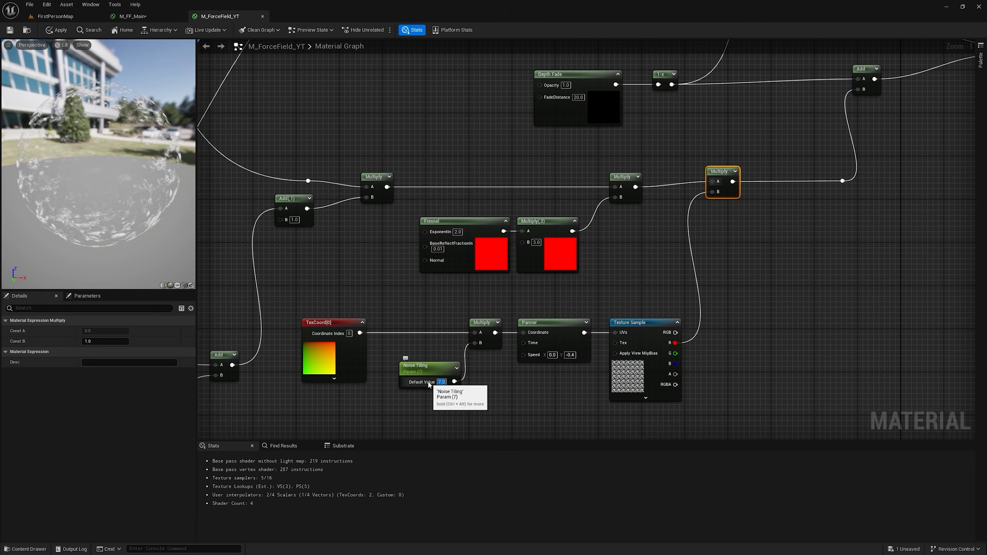
pyautogui.moveTo(467, 363); pyautogui.dragTo(510, 294, button='right')
pyautogui.click(472, 300)
pyautogui.press('Delete')
pyautogui.click(529, 275)
# Step: Set the copied Panner's Y speed to -0.1
pyautogui.click(613, 288)
pyautogui.write('-0.1')
pyautogui.press('Return')
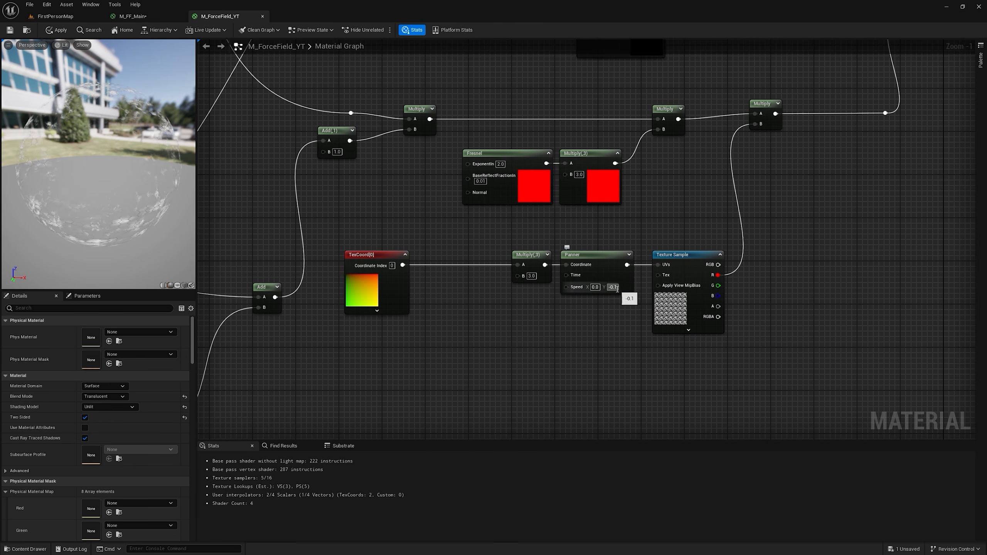
# Step: Tidy the positions of the copied TexCoord and the last Multiply, apply the material and check it in the level
pyautogui.moveTo(380, 255); pyautogui.dragTo(444, 256)
pyautogui.moveTo(761, 108); pyautogui.dragTo(766, 113)
pyautogui.click(56, 31)
pyautogui.click(55, 16)
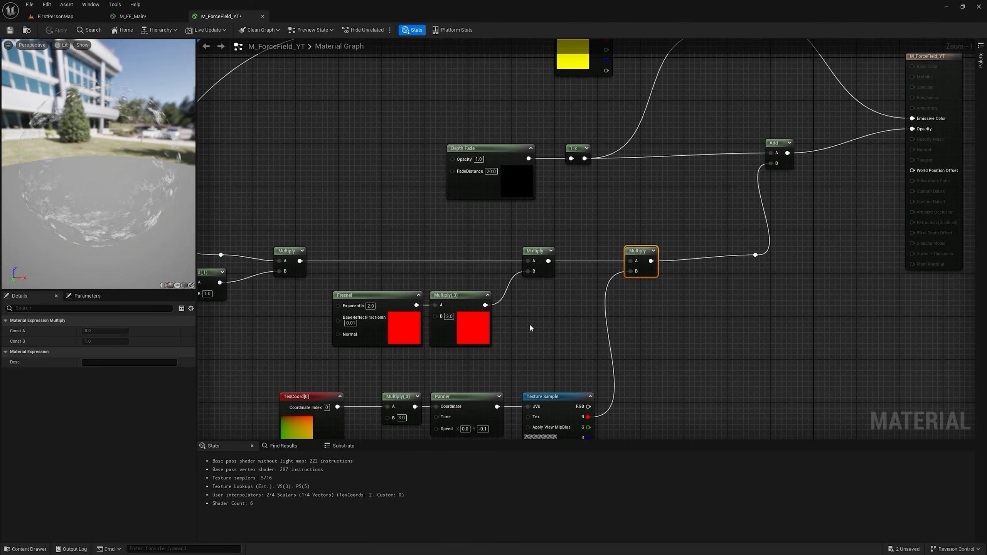
# Step: Add a CurveAtlasRowParameter node to the graph and look through the assets available for its Curve
pyautogui.rightClick(668, 328)
pyautogui.write('curve')
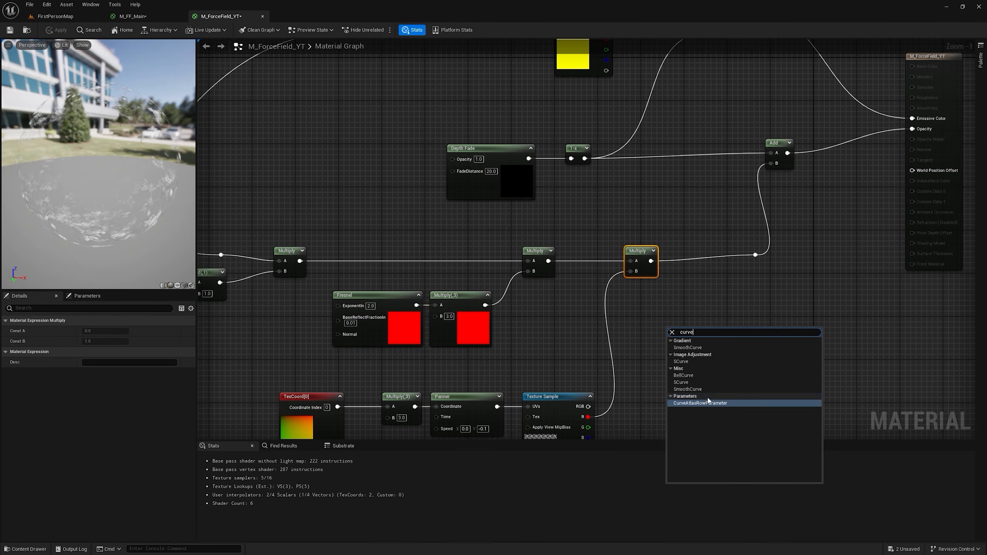
pyautogui.click(699, 403)
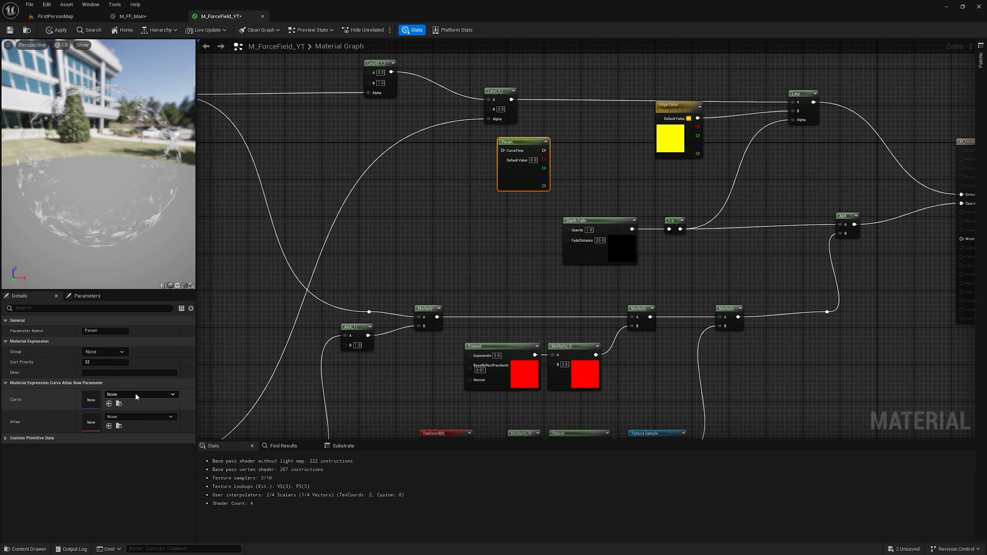
pyautogui.click(139, 394)
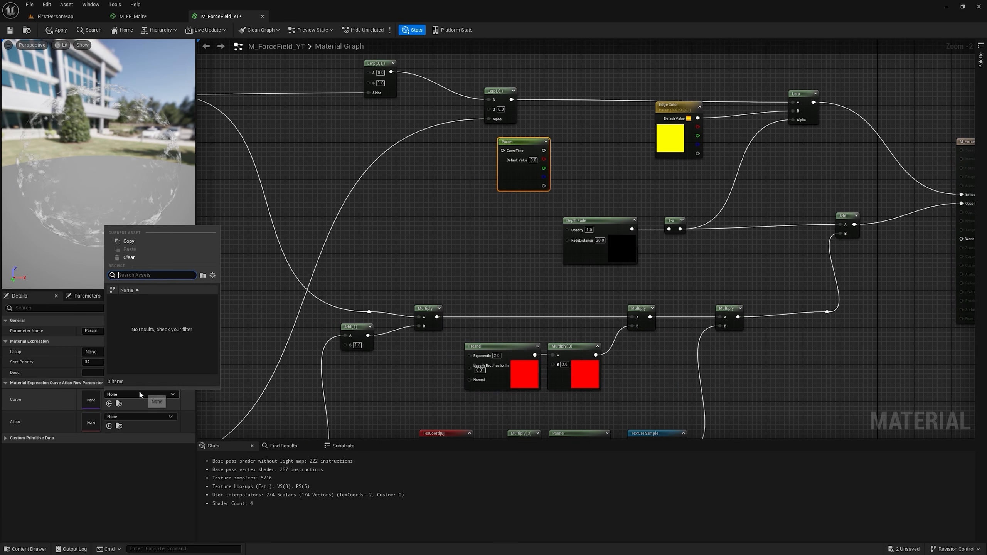
pyautogui.click(18, 423)
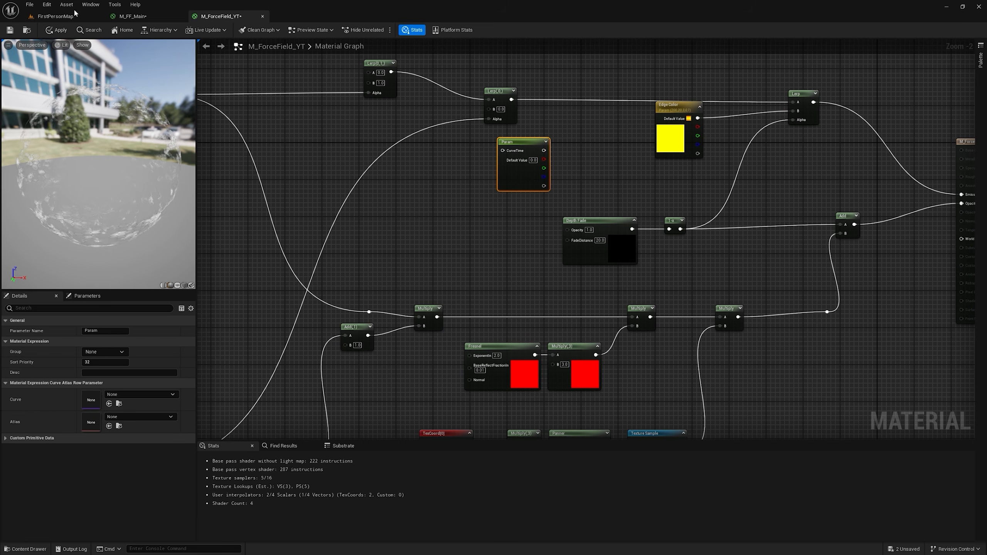
# Step: Create a Curve Atlas asset named CAT_ForceField_YT in the YoutubeTutorial folder
pyautogui.click(55, 16)
pyautogui.rightClick(365, 488)
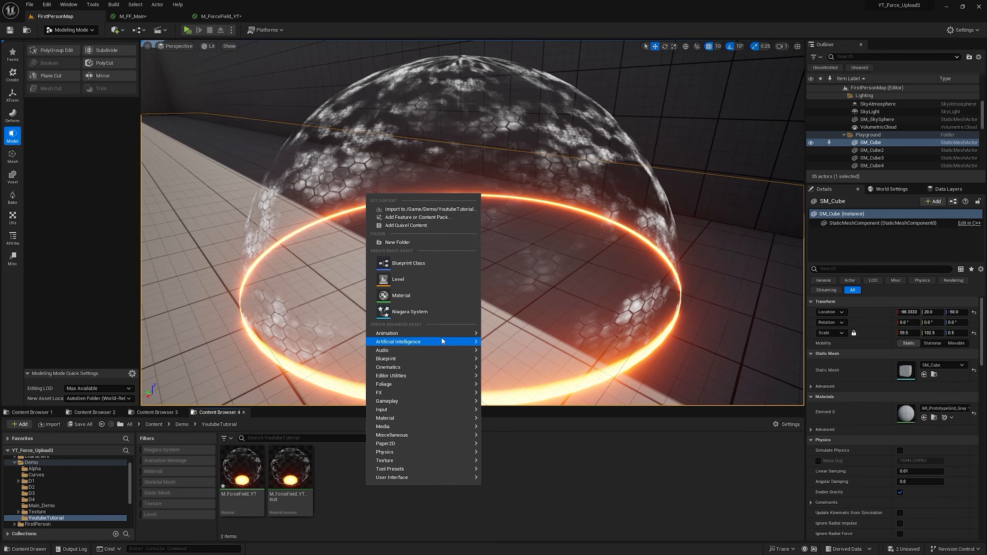
pyautogui.moveTo(399, 438)
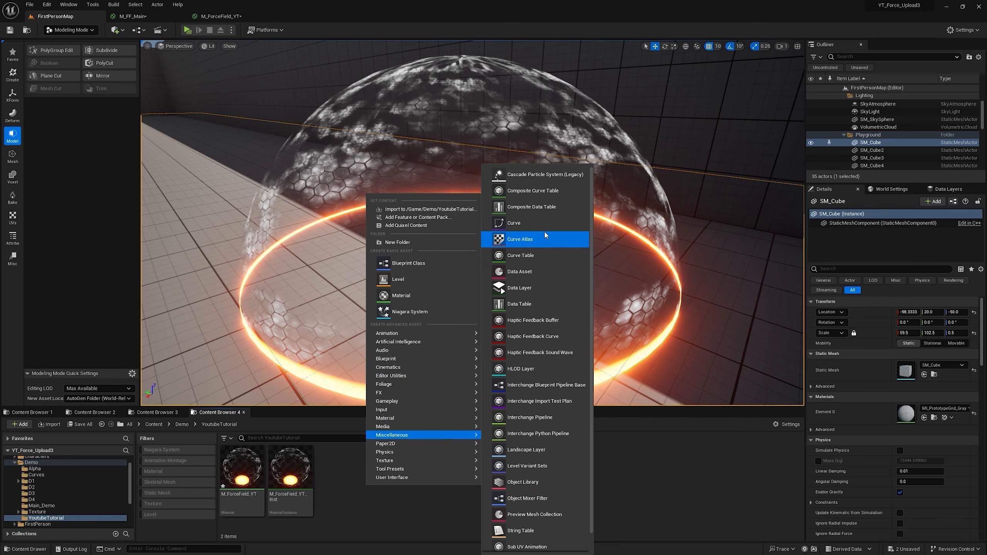
pyautogui.click(538, 239)
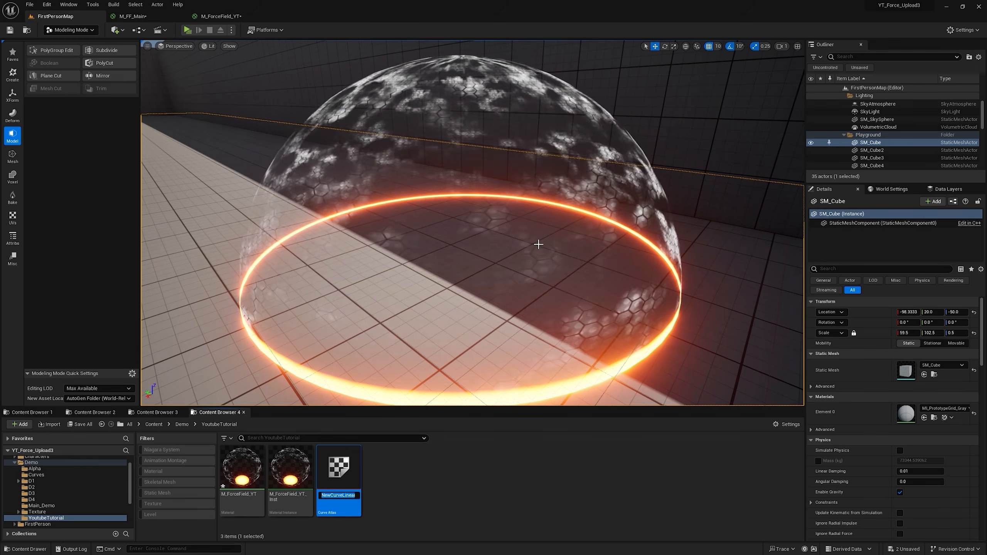
pyautogui.write('CAT_Fo')
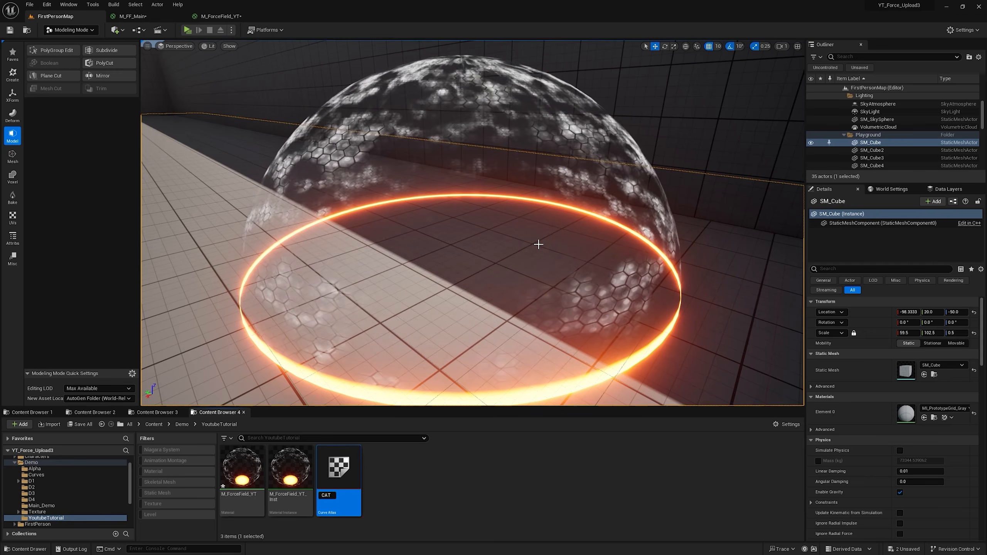
pyautogui.write('rceField_YT')
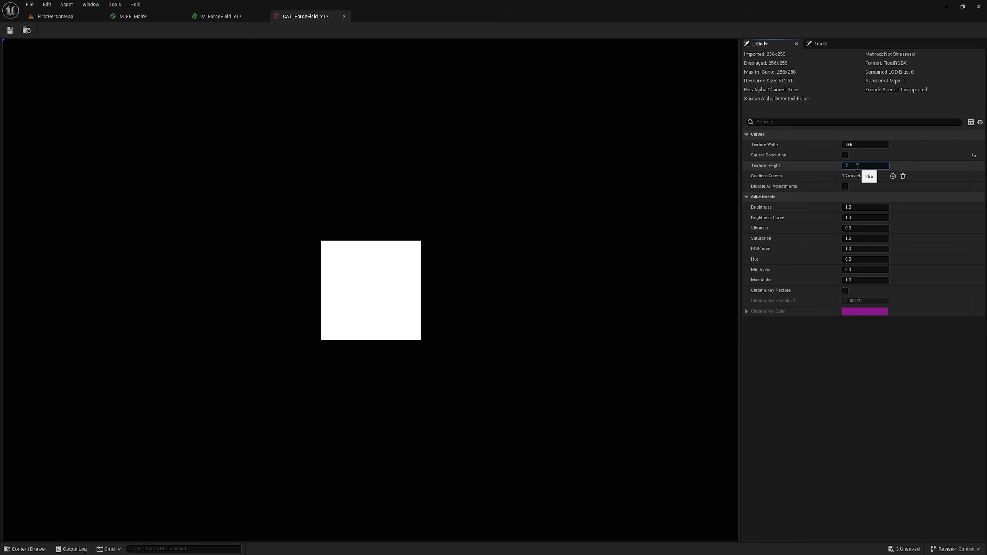
# Step: Set the curve atlas's texture height to 2 and add two Gradient Curves elements
pyautogui.press('Return')
pyautogui.click(892, 176)
pyautogui.click(892, 176)
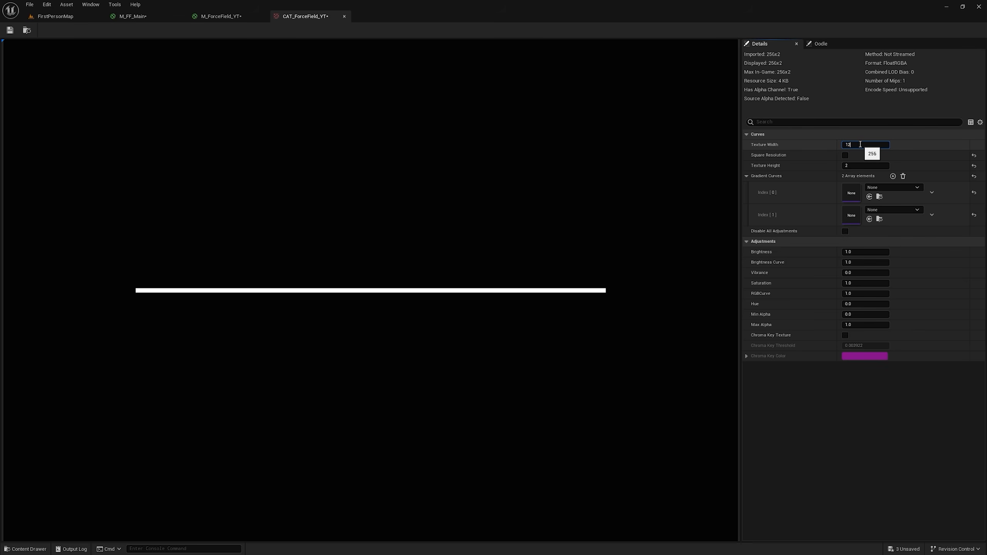
# Step: Try a texture width of 128 for the curve atlas and return it to 256
pyautogui.click(859, 144)
pyautogui.write('128')
pyautogui.press('Return')
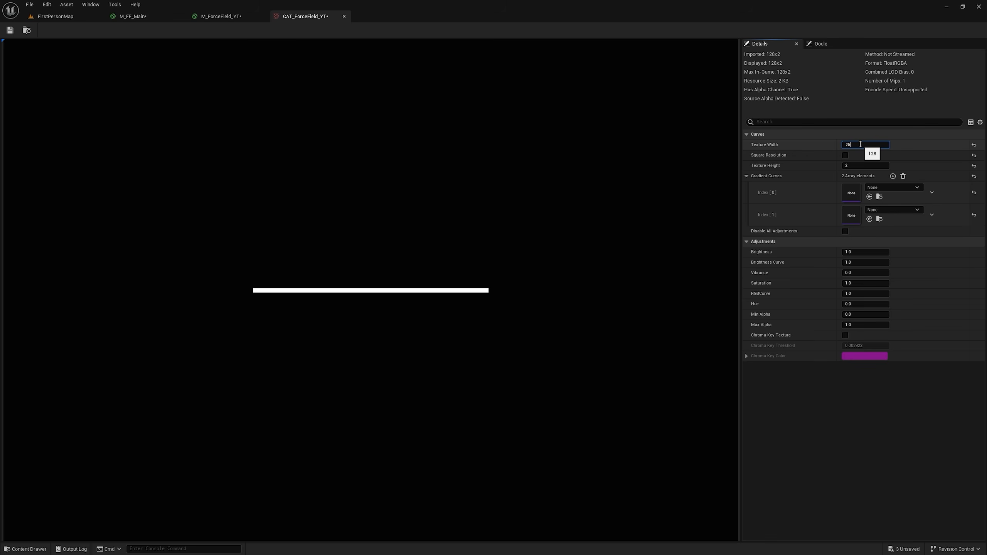
pyautogui.write('256')
pyautogui.press('Return')
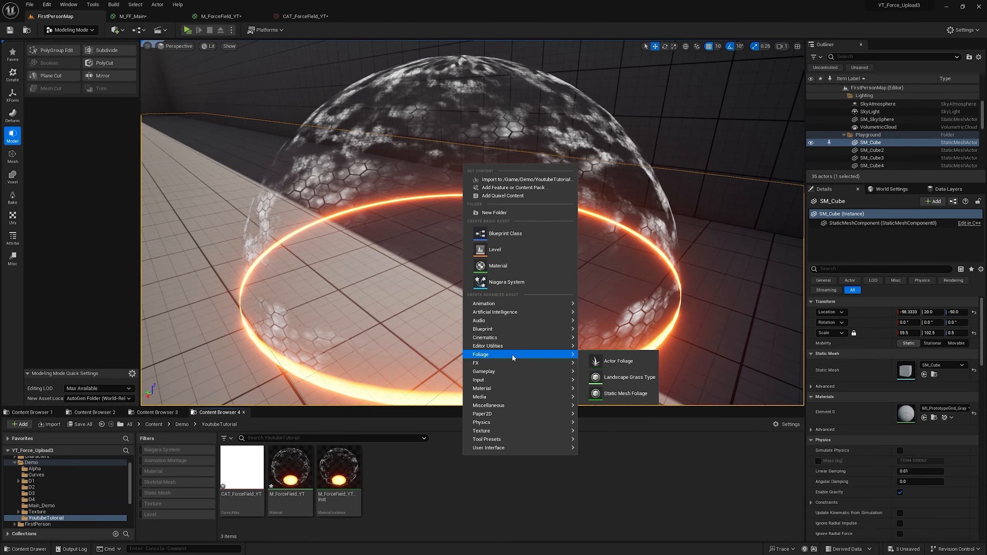
# Step: Create a CurveLinearColor asset named CB_ForceField in the YoutubeTutorial folder
pyautogui.moveTo(515, 330)
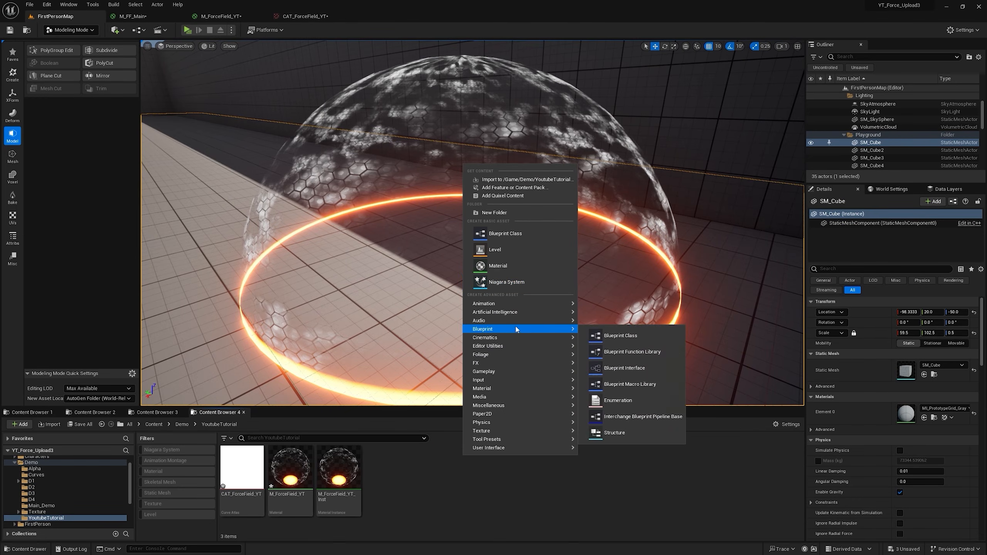
pyautogui.moveTo(491, 407)
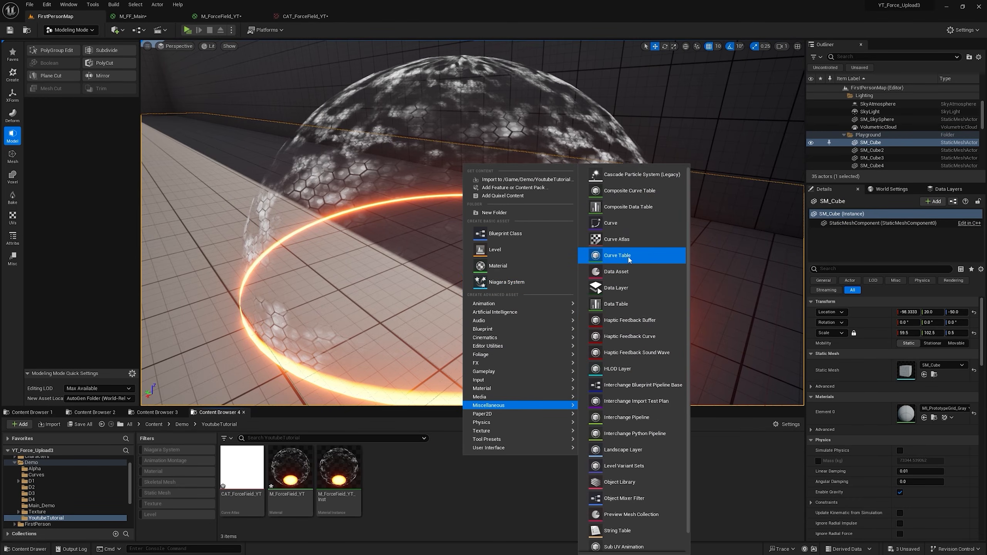
pyautogui.click(615, 229)
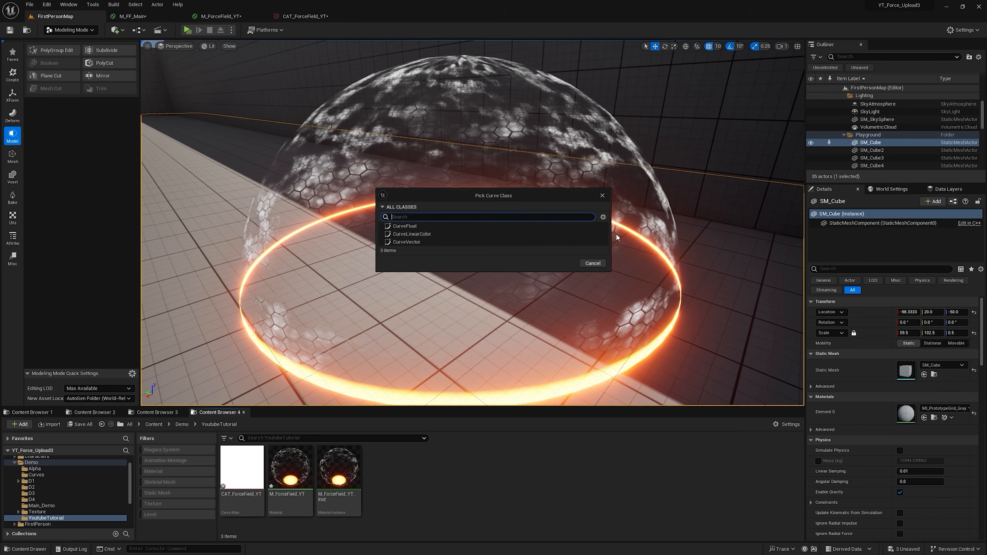
pyautogui.click(435, 234)
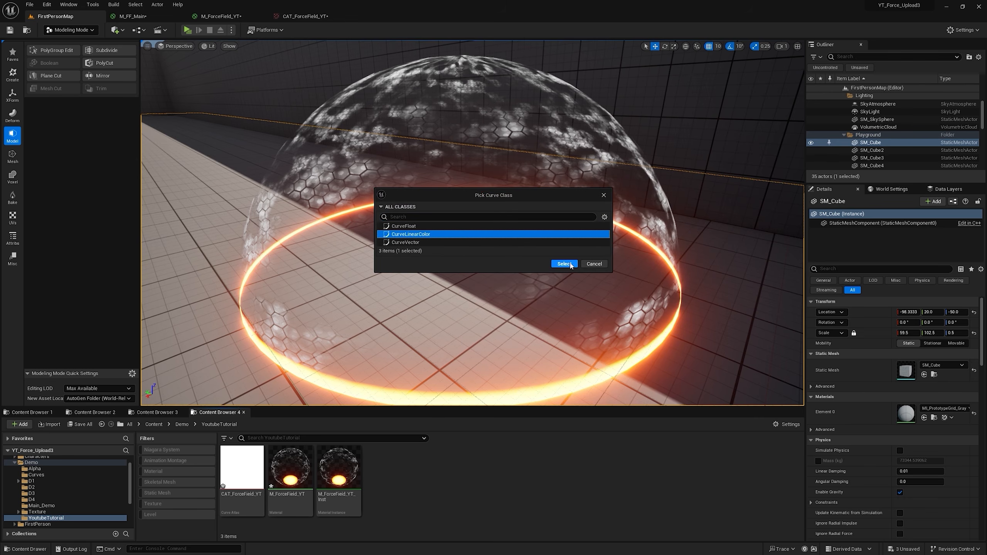
pyautogui.click(564, 264)
pyautogui.write('CB_Force')
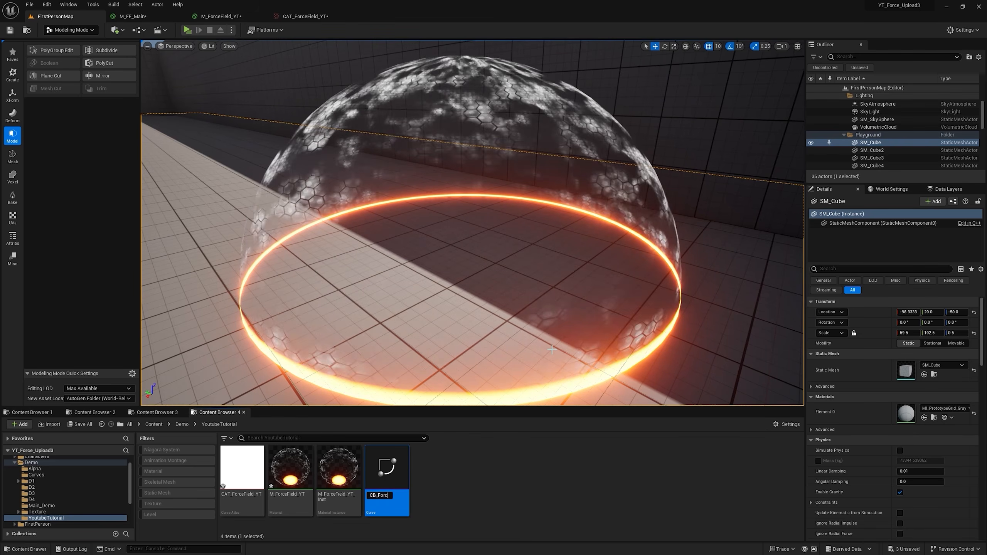
pyautogui.write('Field')
pyautogui.press('Return')
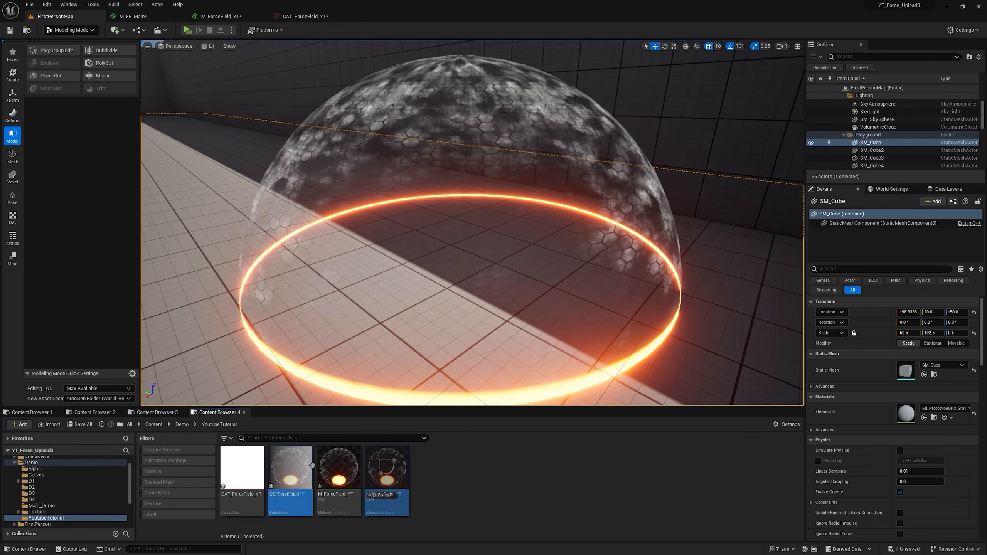
# Step: Open CB_ForceField, color its end key with the saved orange (R 200, G 20.34, B 0), and show the curves in Normalized View Mode
pyautogui.doubleClick(301, 461)
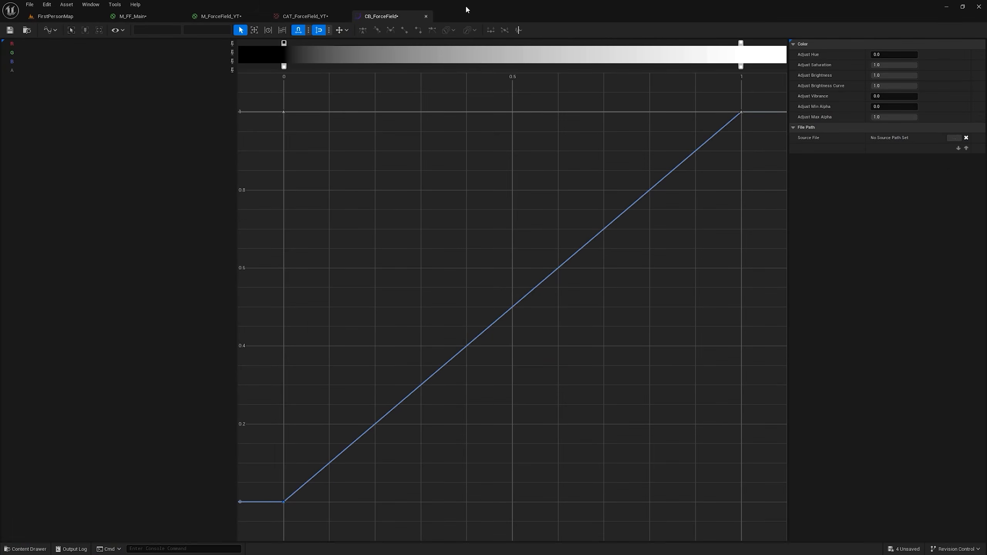
pyautogui.doubleClick(740, 42)
pyautogui.click(794, 63)
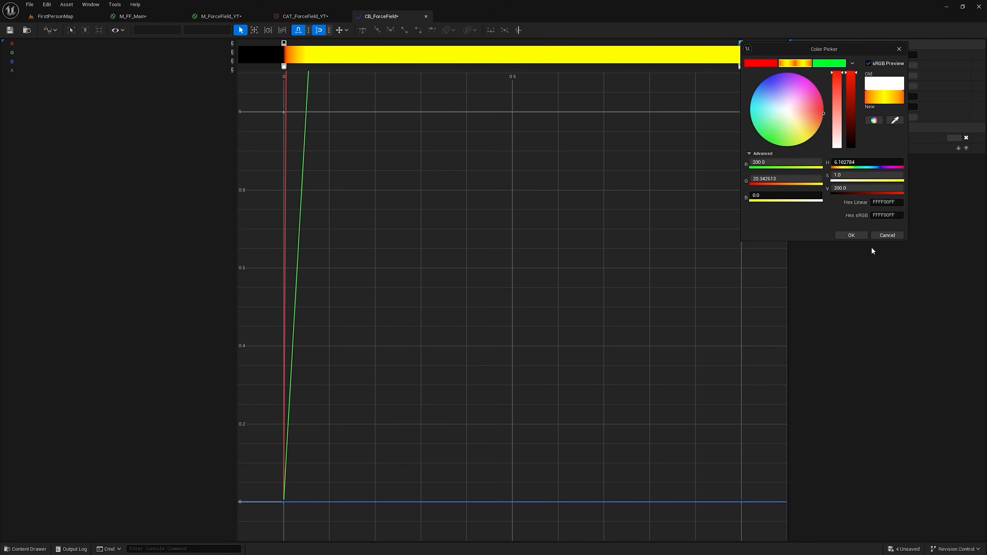
pyautogui.click(851, 236)
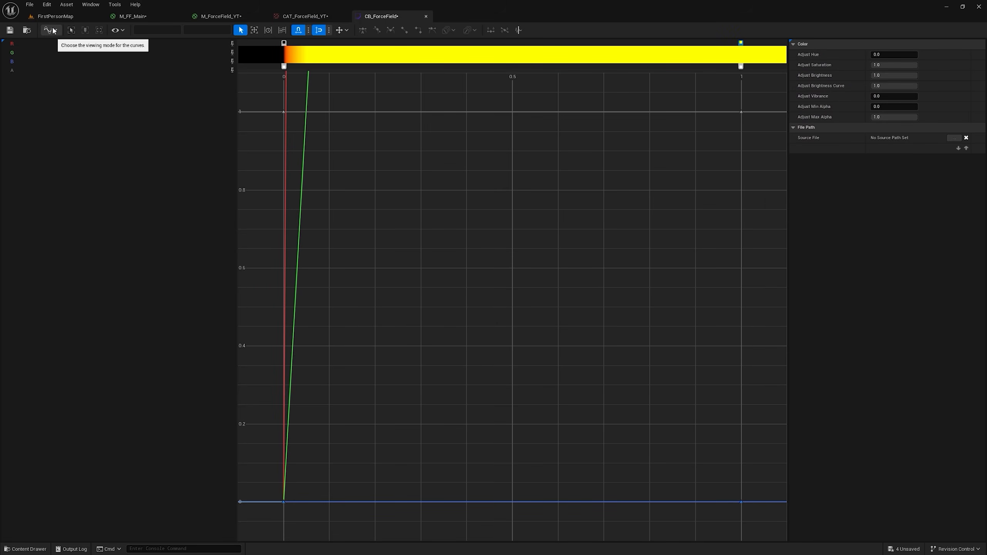
pyautogui.click(50, 30)
pyautogui.click(50, 61)
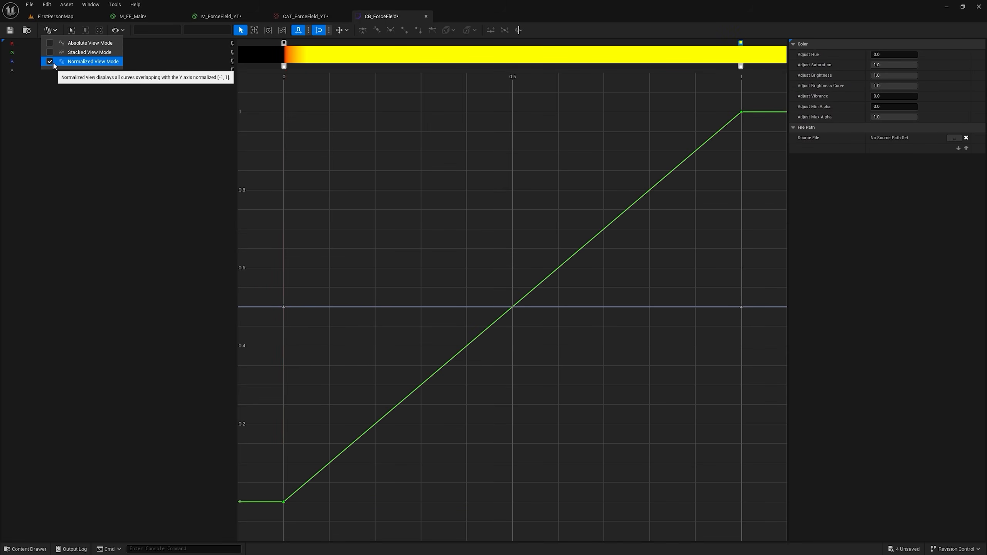
# Step: Add a gradient key at about 0.85 and darken its color to black
pyautogui.click(660, 43)
pyautogui.doubleClick(659, 43)
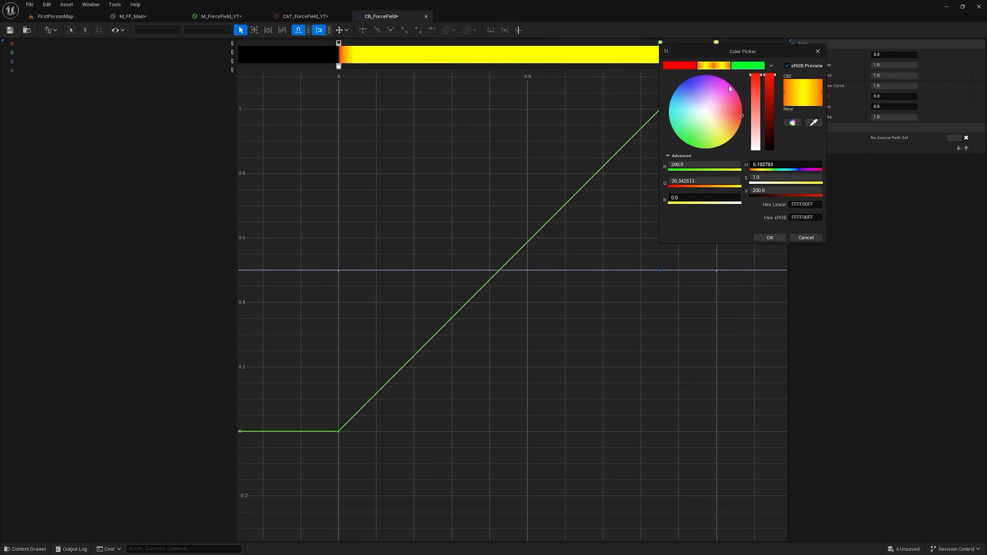
pyautogui.moveTo(770, 145); pyautogui.dragTo(770, 214)
pyautogui.click(769, 237)
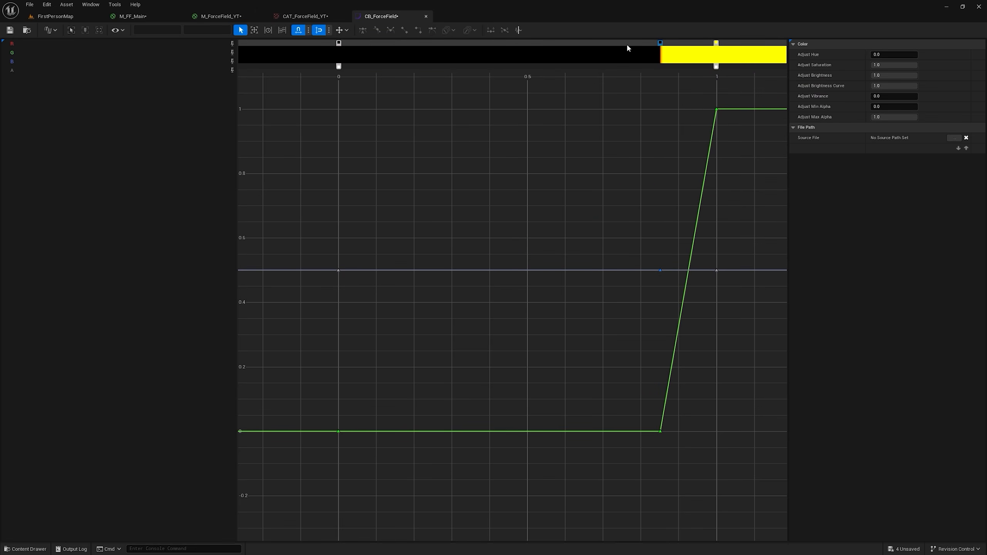
# Step: Add gradient keys at about 0.25 and 0.12, and color the one at 0.12 with the saved red
pyautogui.click(432, 45)
pyautogui.doubleClick(383, 43)
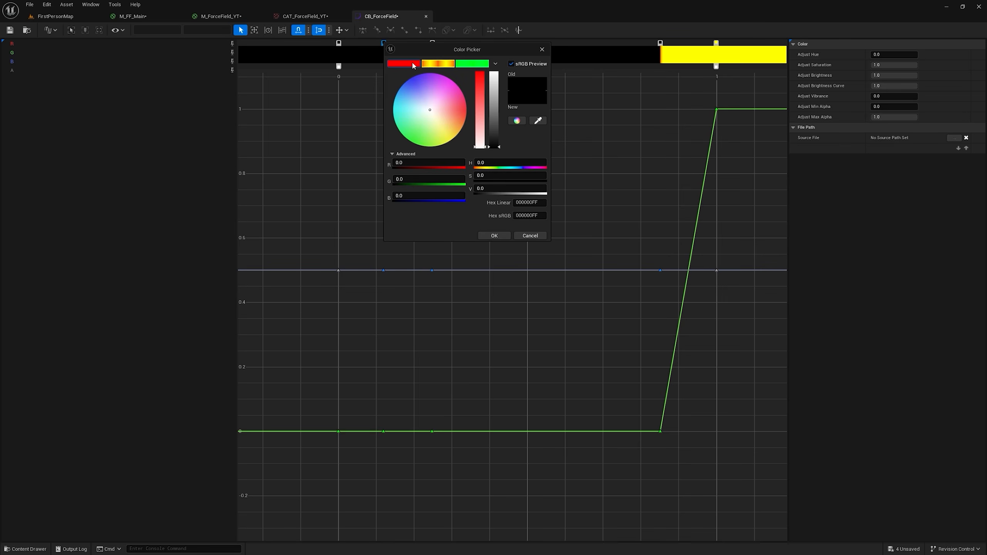
pyautogui.click(414, 66)
pyautogui.click(494, 235)
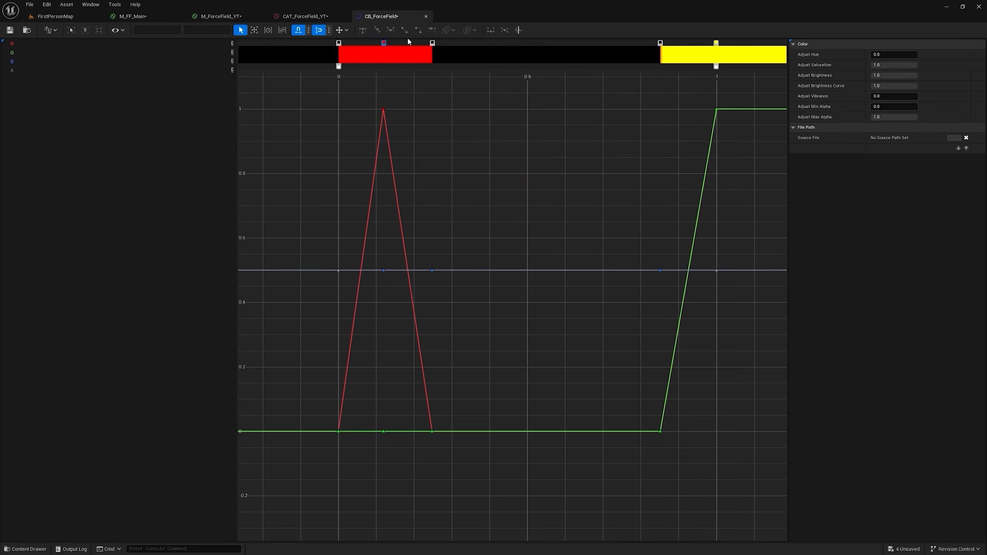
# Step: In M_ForceField_YT, rename the curve atlas row parameter node to Color Curve
pyautogui.click(216, 16)
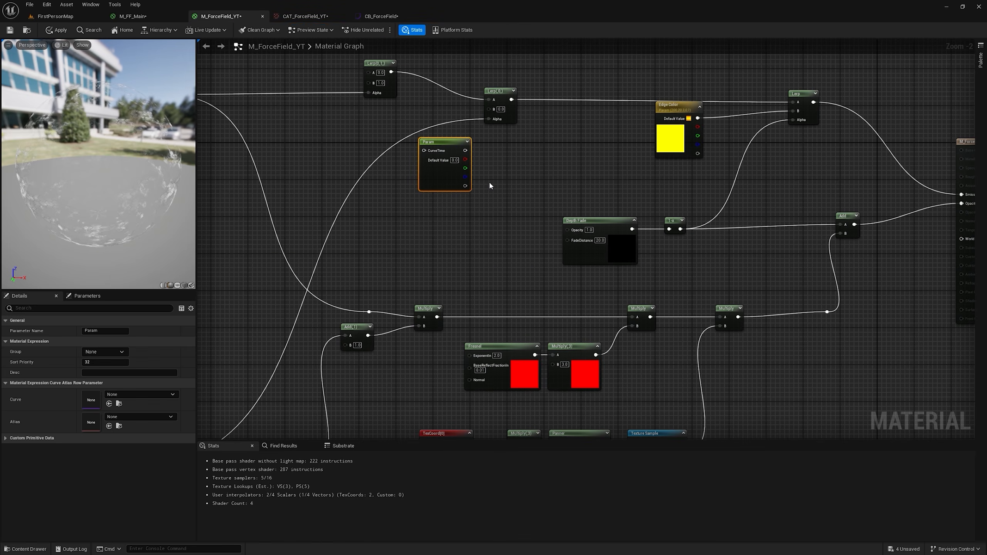
pyautogui.moveTo(451, 144); pyautogui.dragTo(469, 157)
pyautogui.moveTo(468, 157); pyautogui.dragTo(573, 211, button='right')
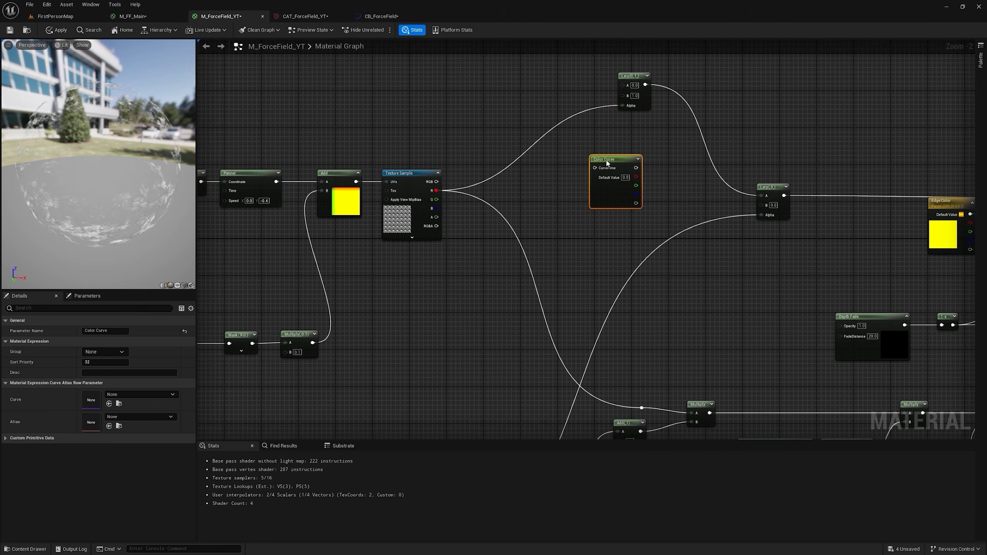
# Step: Connect the Texture Sample's R output to Color Curve's CurveTime, and the Color Curve output to the Lerp's A input
pyautogui.moveTo(607, 162); pyautogui.dragTo(602, 162)
pyautogui.scroll(2, 443, 168)
pyautogui.moveTo(433, 209); pyautogui.dragTo(648, 169)
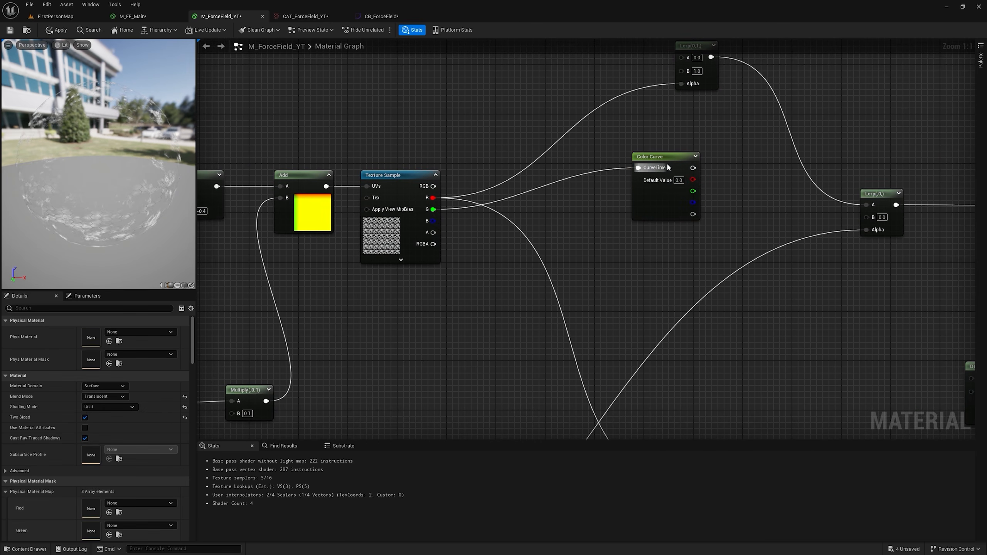
pyautogui.moveTo(432, 197); pyautogui.dragTo(649, 169)
pyautogui.moveTo(654, 172); pyautogui.dragTo(556, 156, button='right')
pyautogui.moveTo(594, 153); pyautogui.dragTo(766, 188)
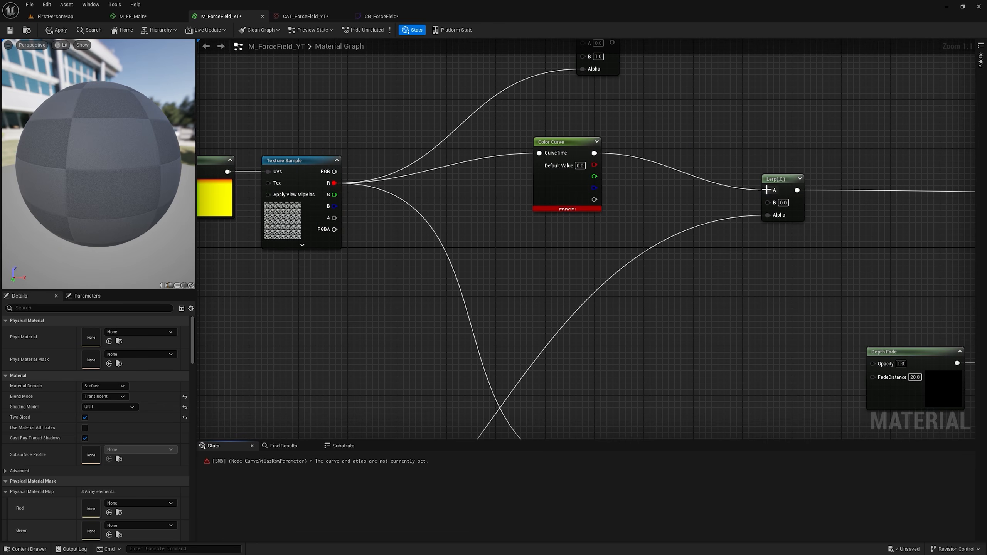
# Step: Set the Color Curve node's Atlas to CAT_ForceField_YT
pyautogui.click(567, 145)
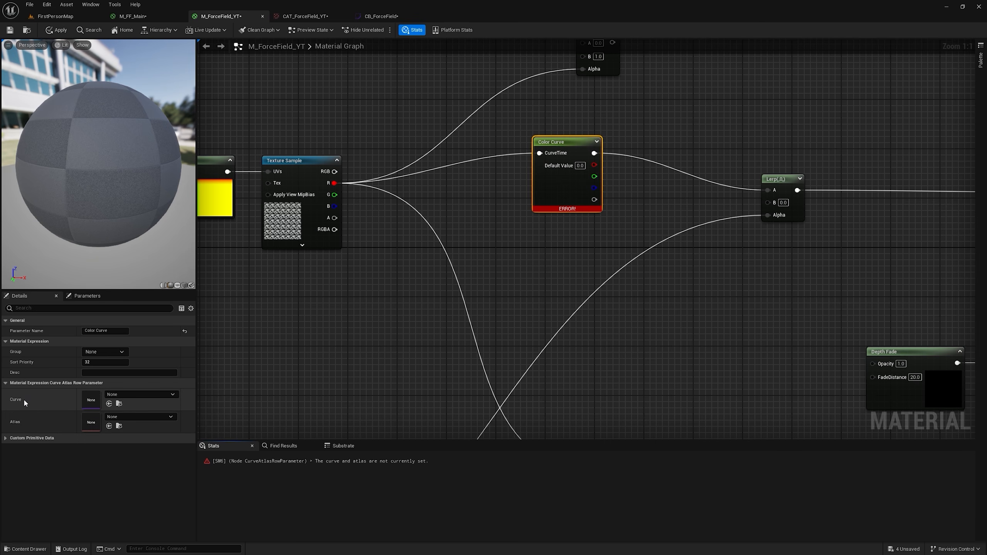
pyautogui.click(129, 417)
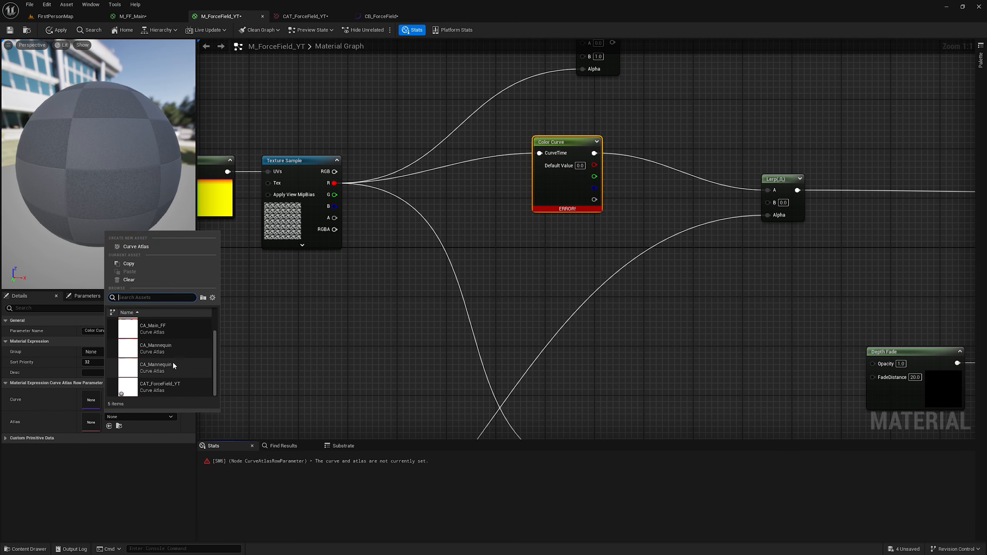
pyautogui.click(174, 391)
# Step: Assign CB_ForceField to index 0 of the Gradient Curves in CAT_ForceField_YT
pyautogui.click(149, 395)
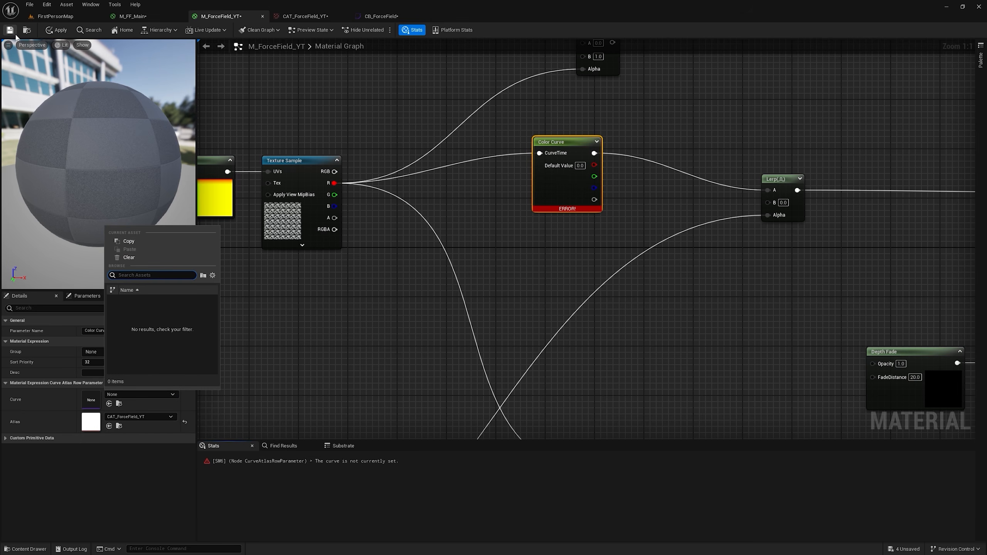
pyautogui.click(367, 17)
pyautogui.click(316, 17)
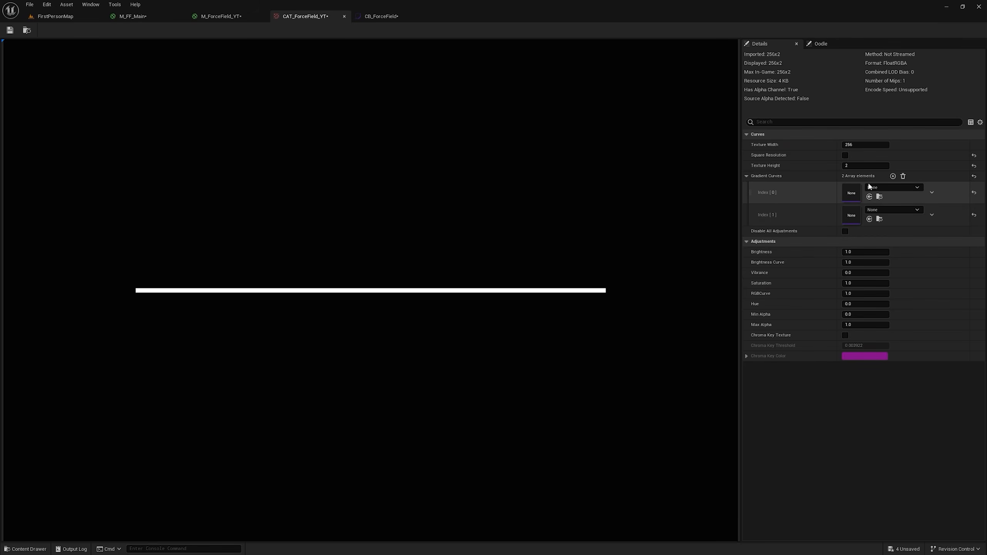
pyautogui.click(55, 15)
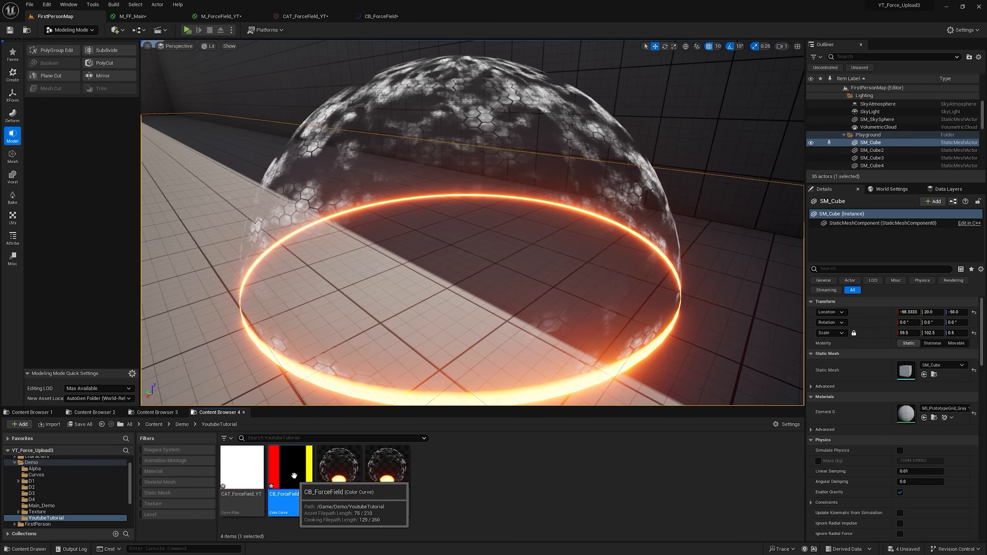
pyautogui.click(390, 15)
pyautogui.click(327, 12)
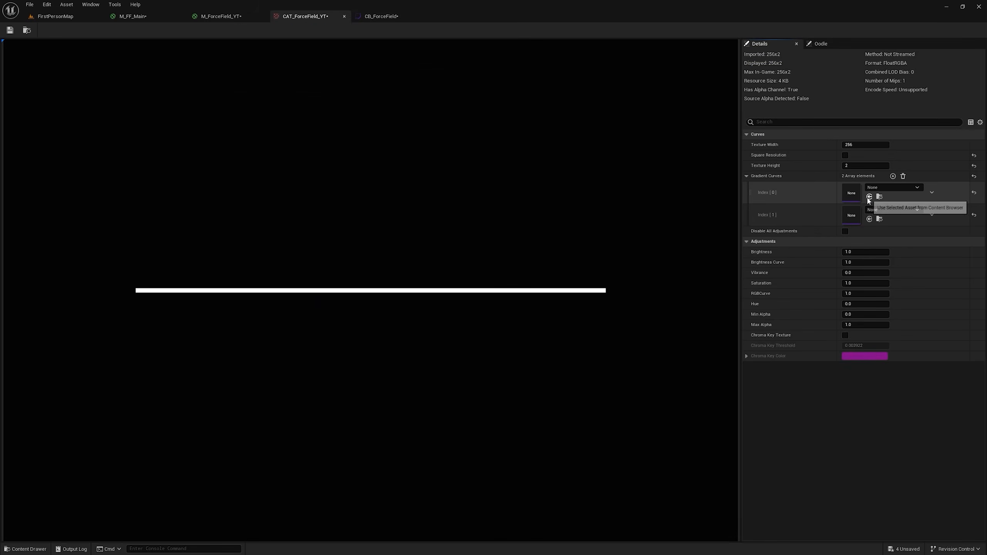
# Step: Set the Color Curve node's Curve to CB_ForceField and apply the material
pyautogui.click(221, 17)
pyautogui.click(132, 395)
pyautogui.click(154, 305)
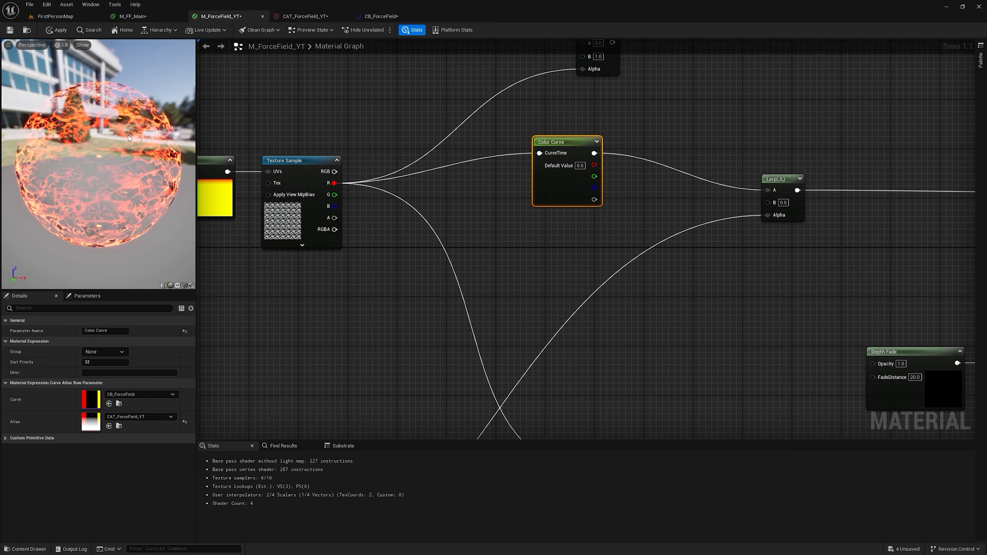
pyautogui.click(60, 30)
# Step: Open CB_ForceField in a floating window over the level so the dome stays in view
pyautogui.click(56, 16)
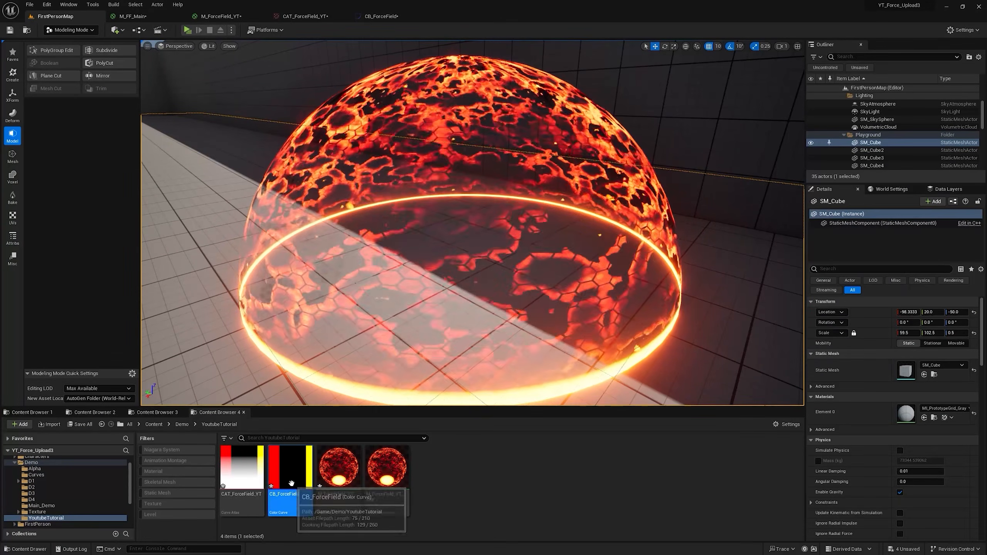
pyautogui.doubleClick(292, 483)
pyautogui.moveTo(392, 16); pyautogui.dragTo(466, 229)
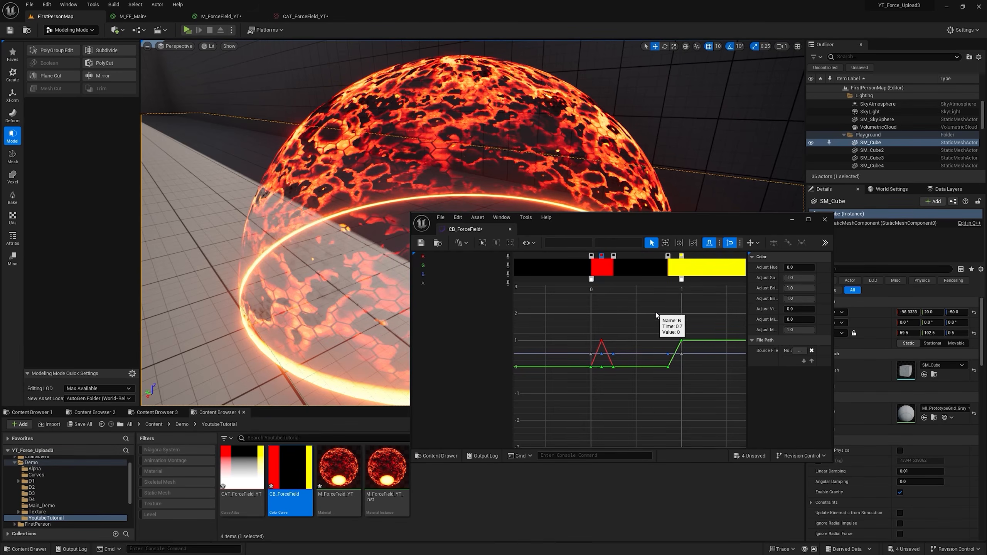
# Step: Try green (R 45, G 200, B 0) on the curve's end key and shift the black keys to about 0.3 and 0.5
pyautogui.doubleClick(683, 255)
pyautogui.click(719, 358)
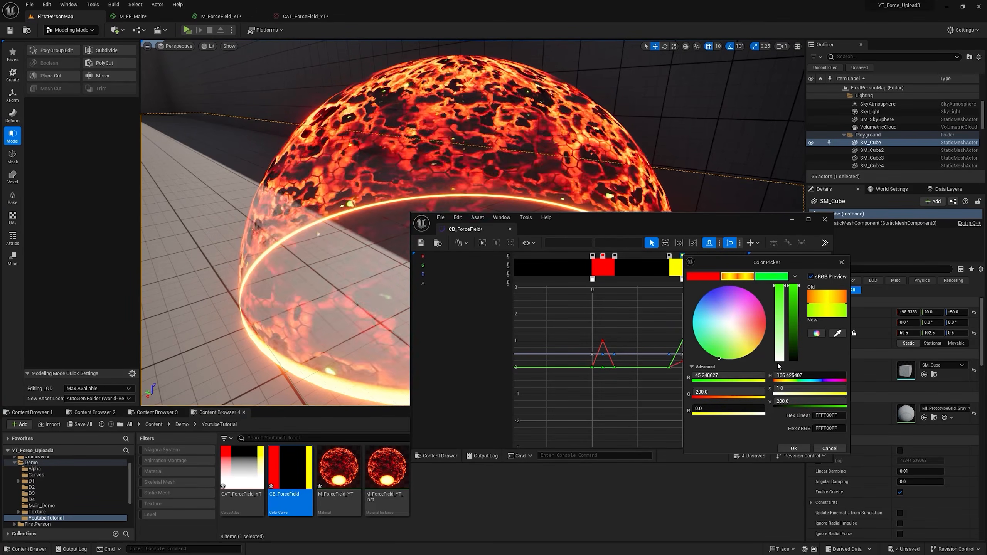
pyautogui.click(785, 449)
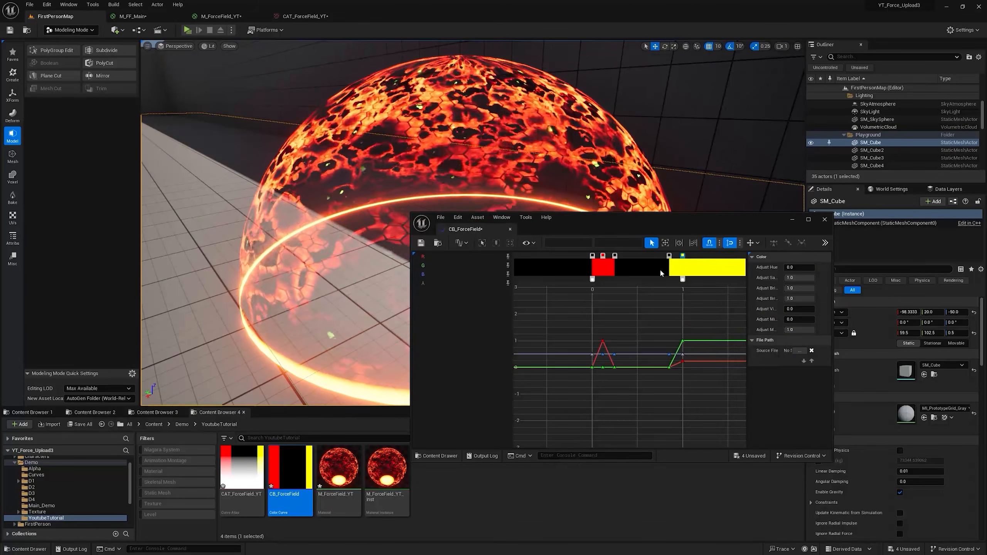
pyautogui.moveTo(669, 256); pyautogui.dragTo(636, 256)
pyautogui.moveTo(614, 256); pyautogui.dragTo(620, 257)
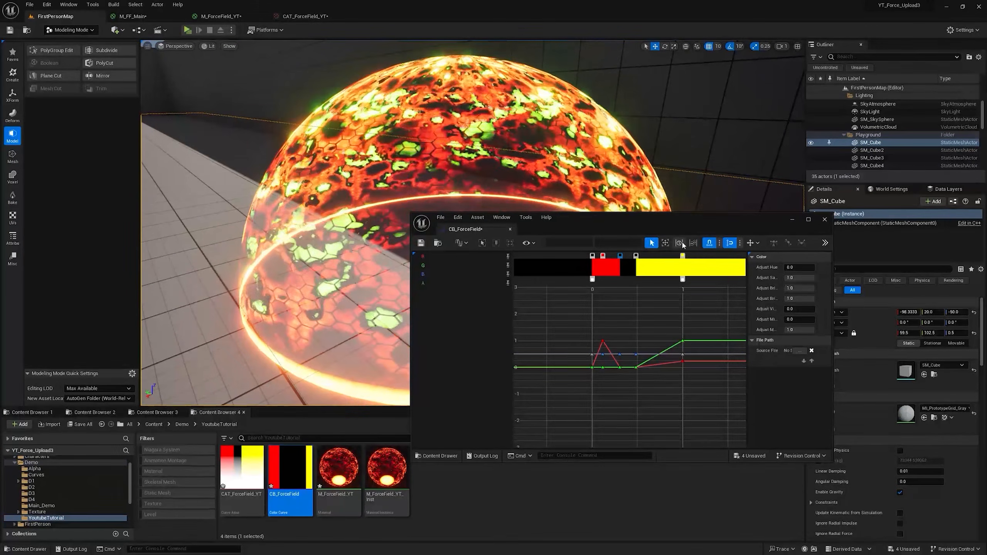
# Step: Set the color curve's end key to the saved red (R 200, G 0, B 0)
pyautogui.doubleClick(683, 257)
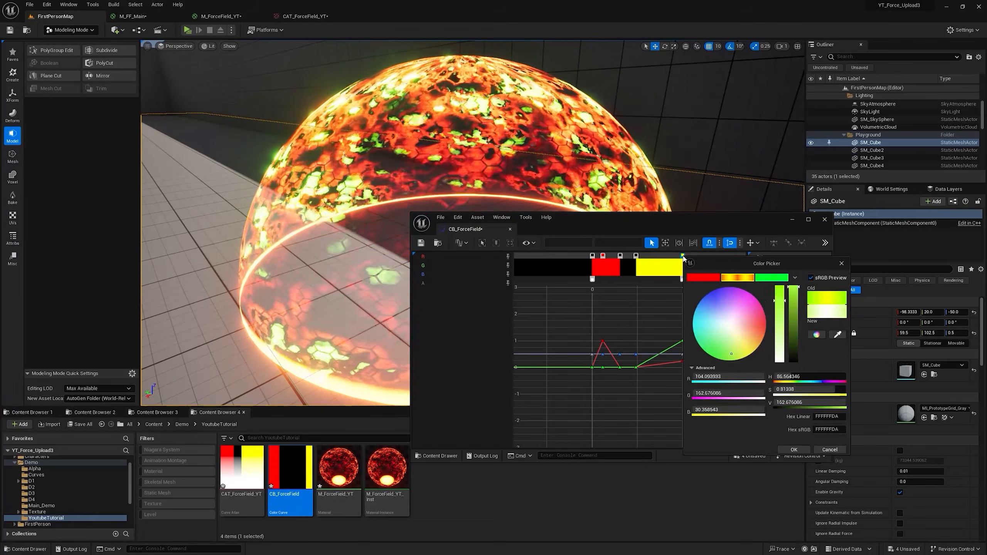
pyautogui.click(709, 277)
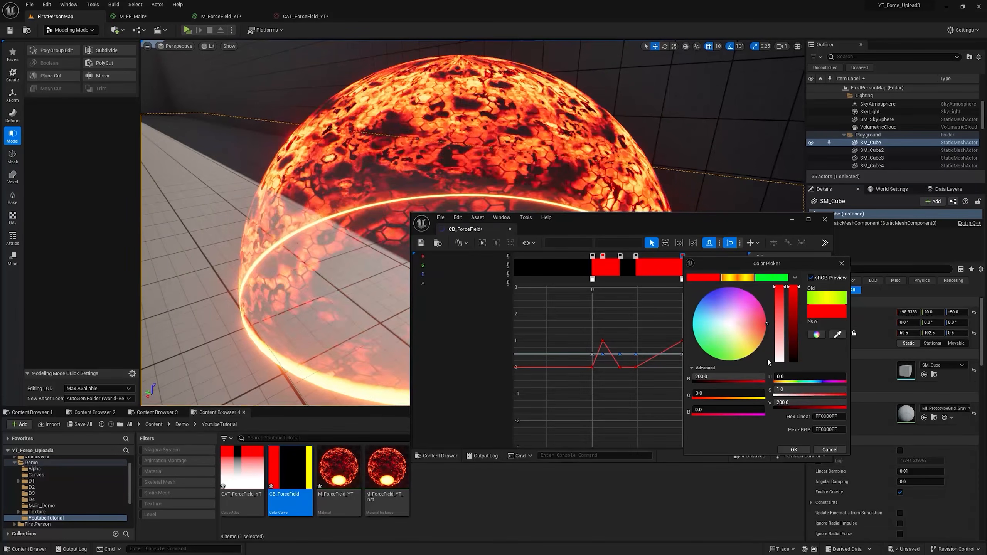
pyautogui.click(793, 450)
# Step: Rearrange the inner gradient keys, with black at about 0.2 and 0.8 and red at about 0.5
pyautogui.moveTo(673, 255); pyautogui.dragTo(612, 254)
pyautogui.click(603, 255)
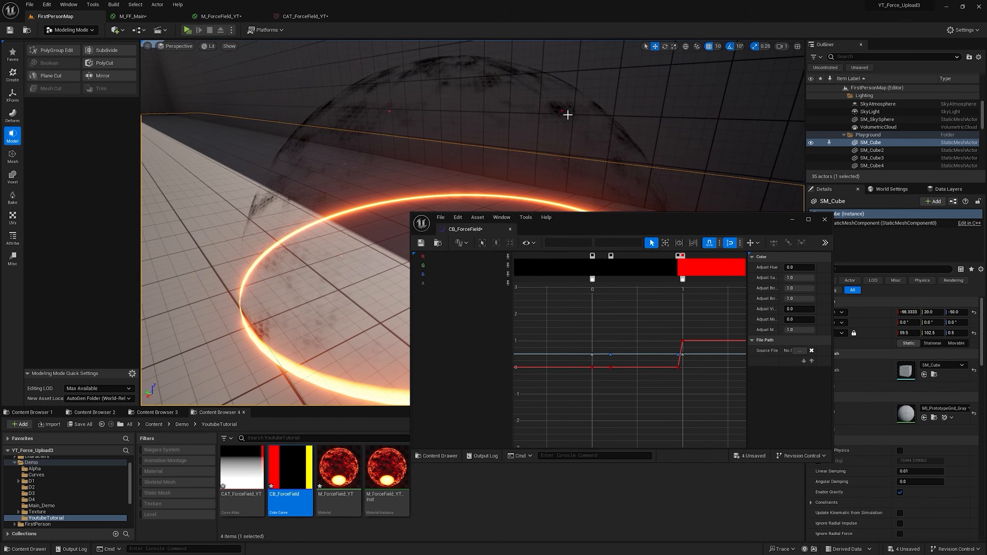
pyautogui.moveTo(678, 258)
pyautogui.mouseDown()
pyautogui.moveTo(625, 260)
pyautogui.moveTo(662, 258)
pyautogui.mouseUp()
pyautogui.click(638, 256)
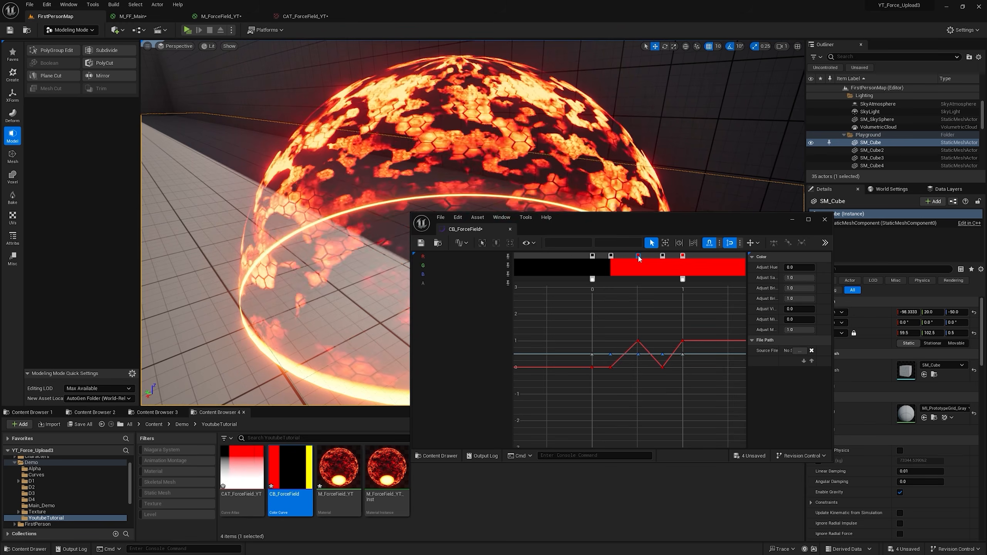
# Step: Darken the red gradient key at about 0.5 to black
pyautogui.doubleClick(638, 256)
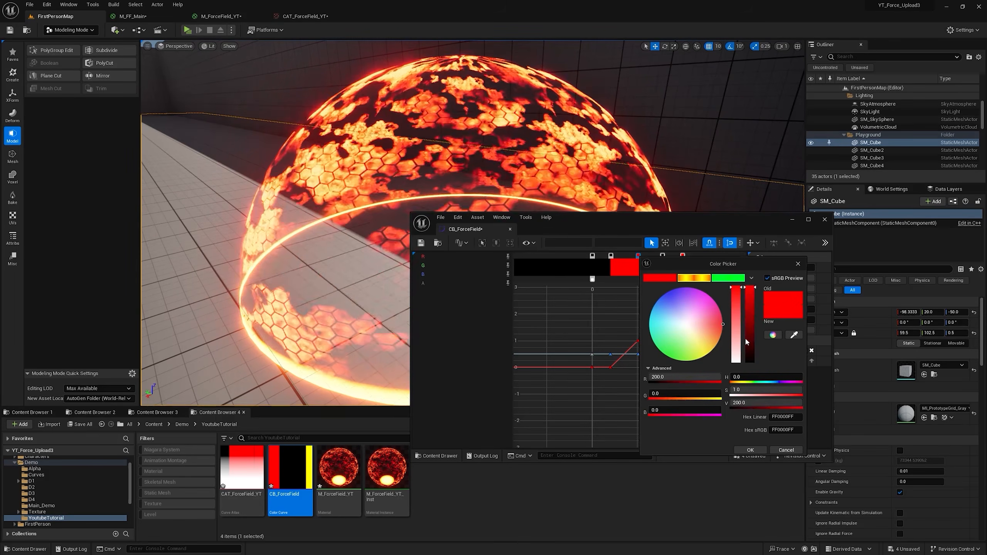
pyautogui.moveTo(745, 340); pyautogui.dragTo(745, 361)
pyautogui.click(749, 450)
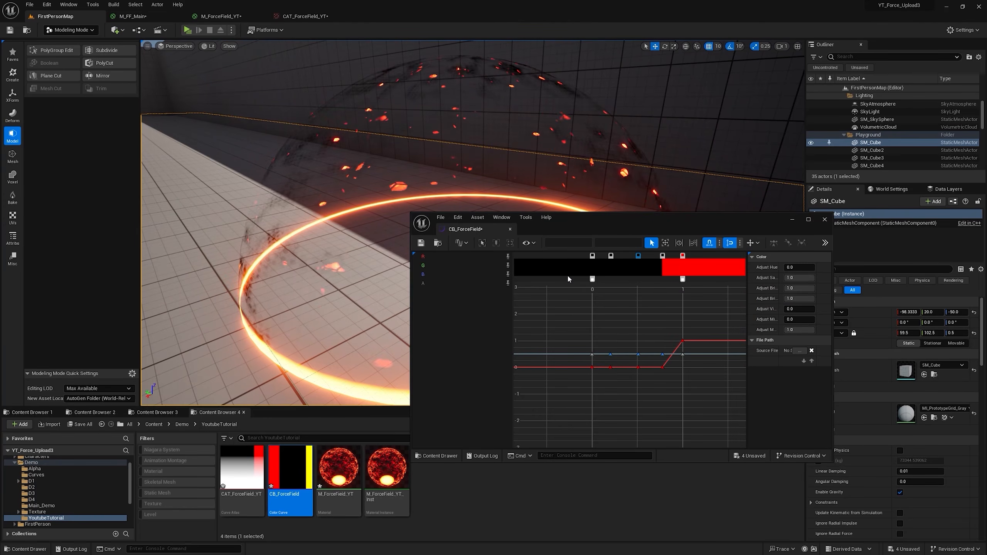
# Step: Set the color curve's black key at about 0.2 to the saved green (R 0, G 4, B 0.027973)
pyautogui.doubleClick(611, 255)
pyautogui.click(695, 276)
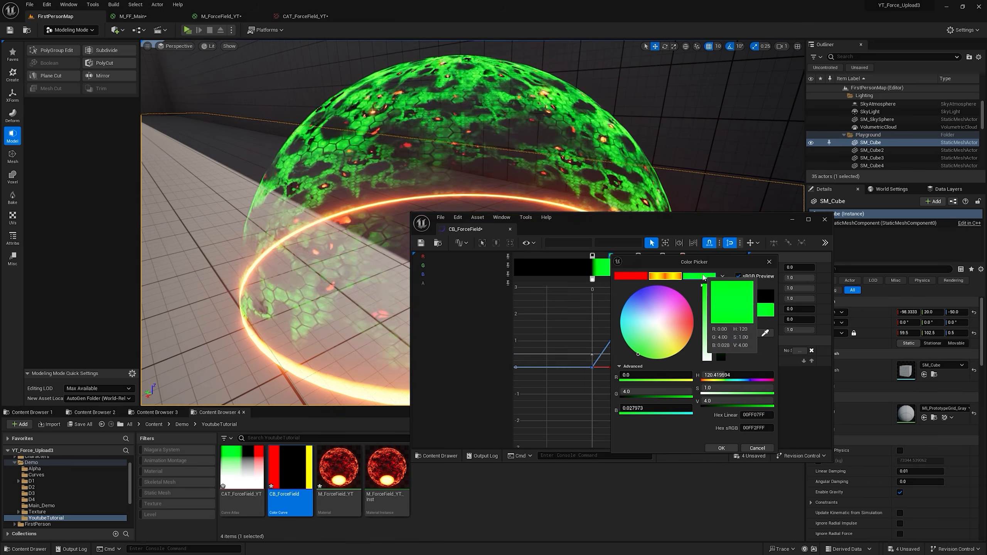
pyautogui.click(719, 448)
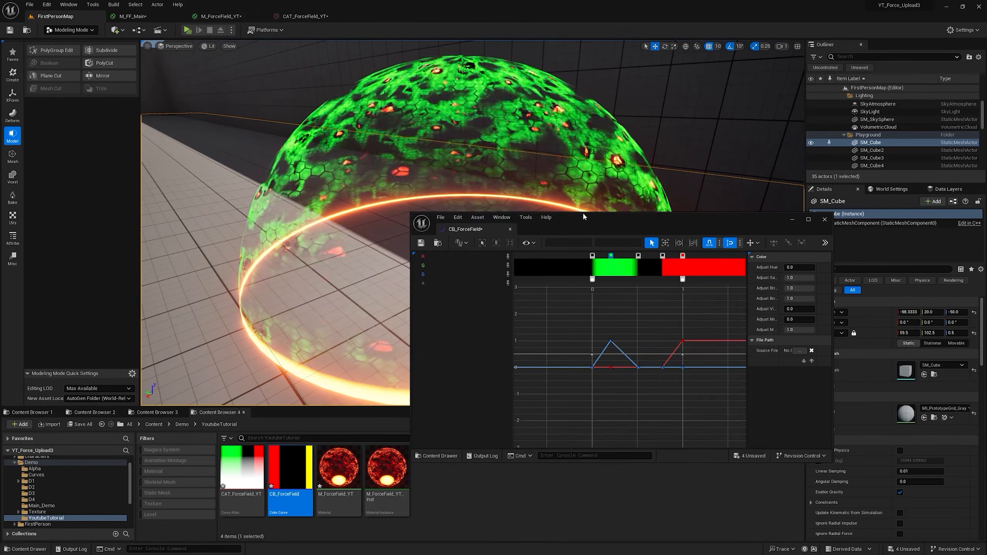
# Step: Try white on the color curve's end key by fully desaturating the saved orange to R, G and B 200
pyautogui.doubleClick(684, 256)
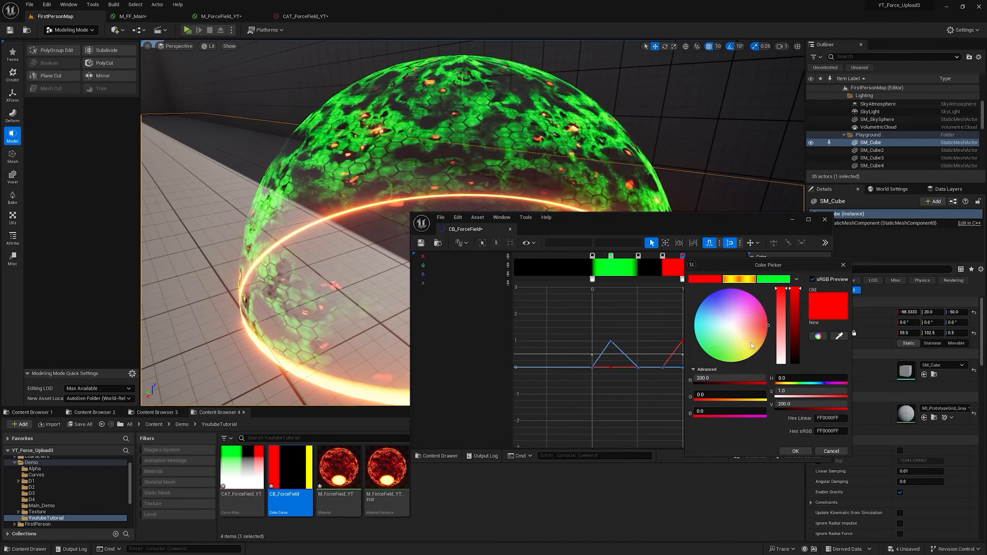
pyautogui.click(739, 279)
pyautogui.moveTo(781, 291); pyautogui.dragTo(779, 388)
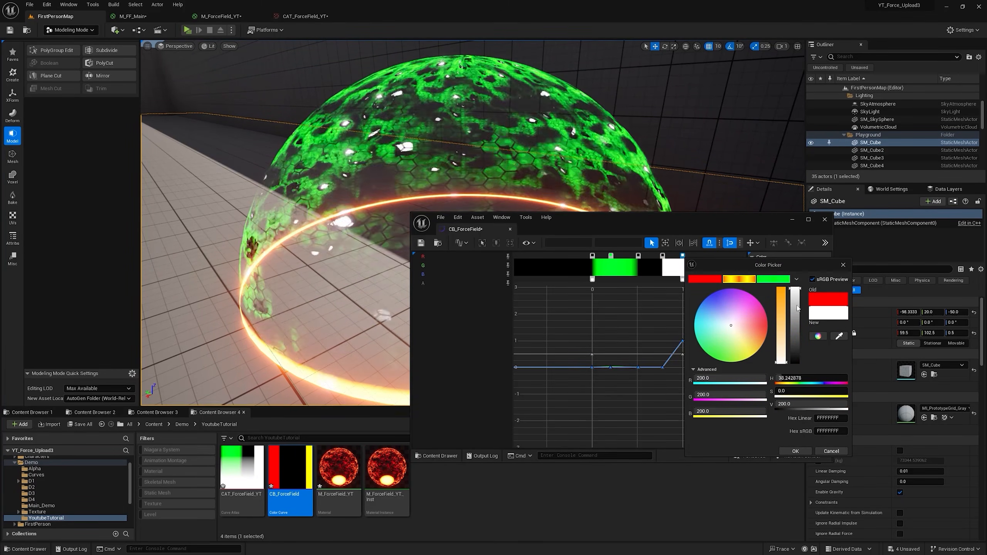
pyautogui.click(789, 452)
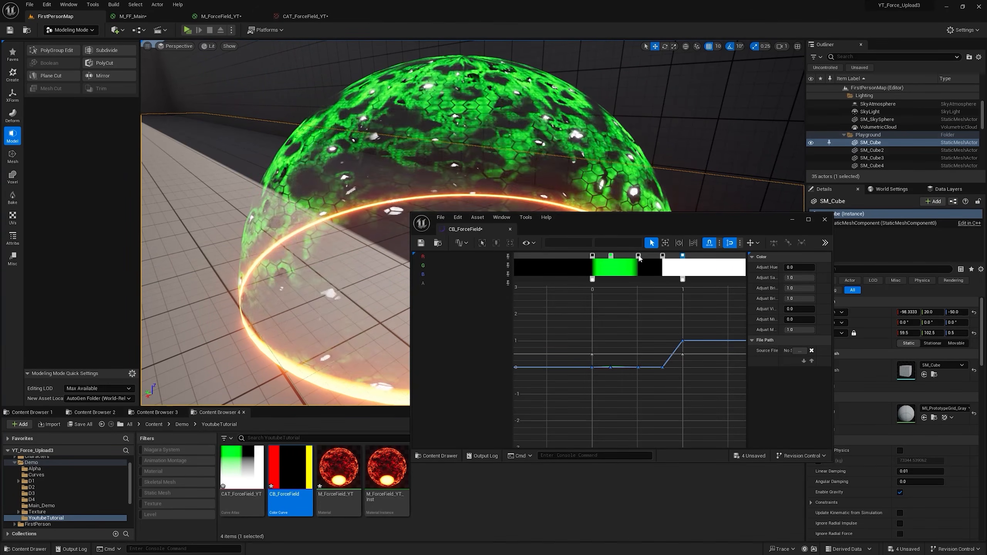
# Step: Shift the green key to about 0.25 and set the curve's end key to the saved orange (R 200, G 20.34, B 0)
pyautogui.scroll(1, 595, 290)
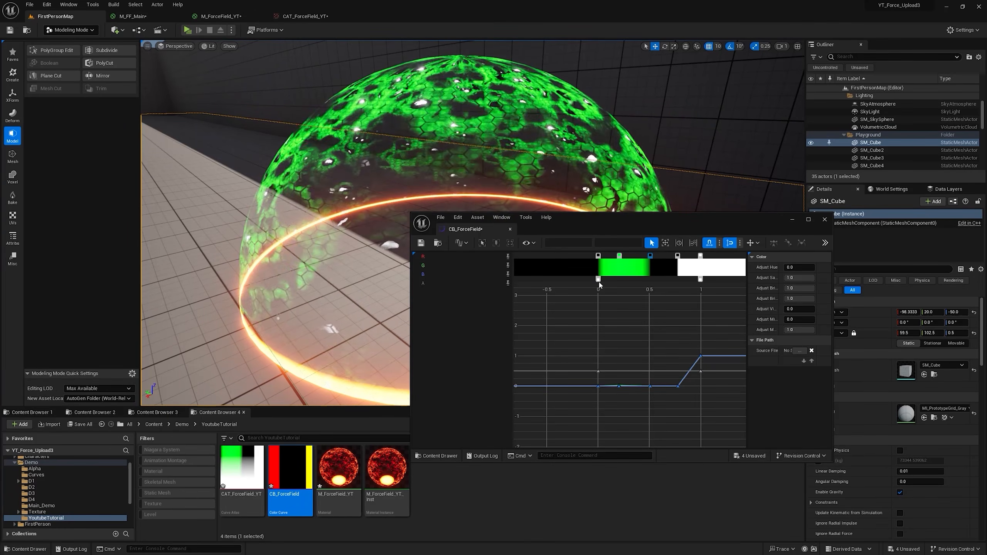
pyautogui.click(620, 256)
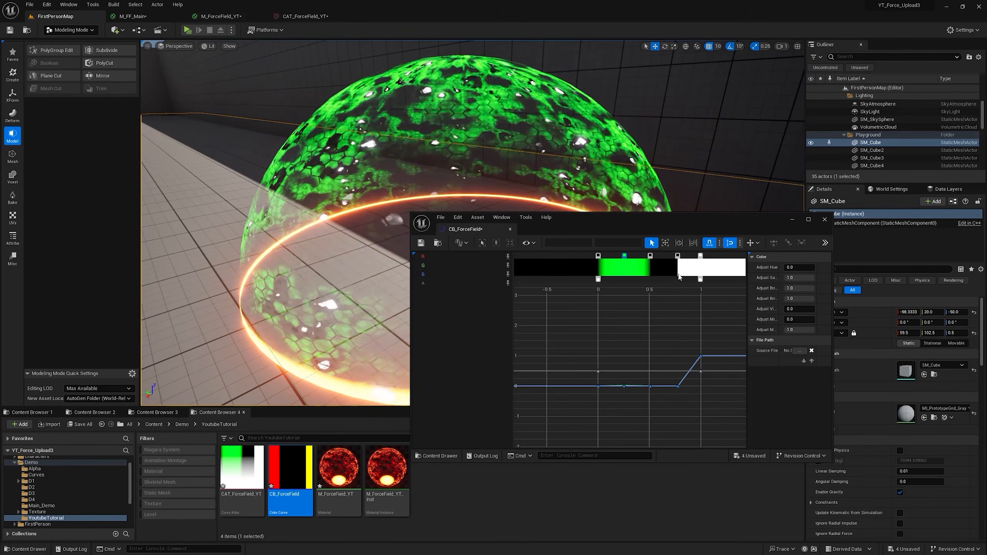
pyautogui.doubleClick(702, 256)
pyautogui.click(747, 276)
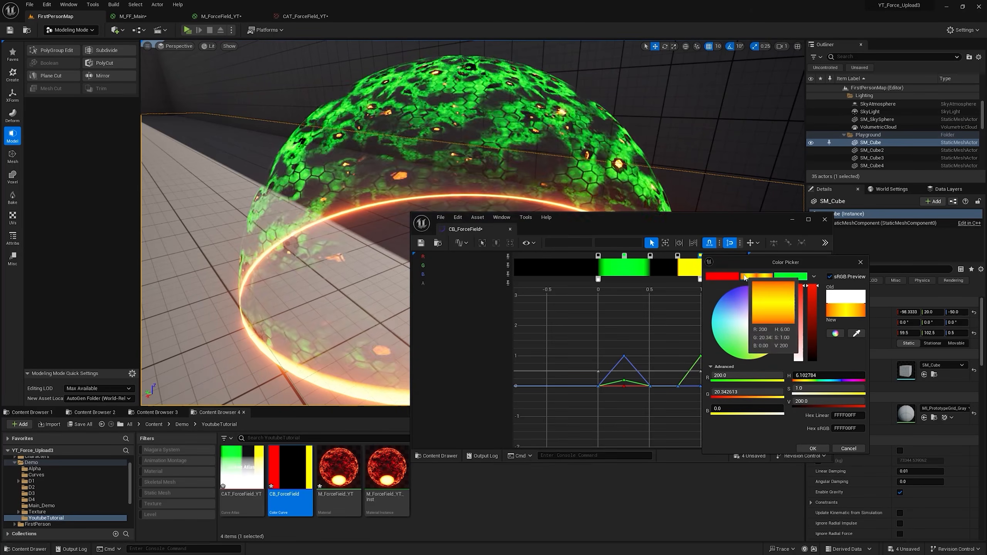
pyautogui.click(810, 447)
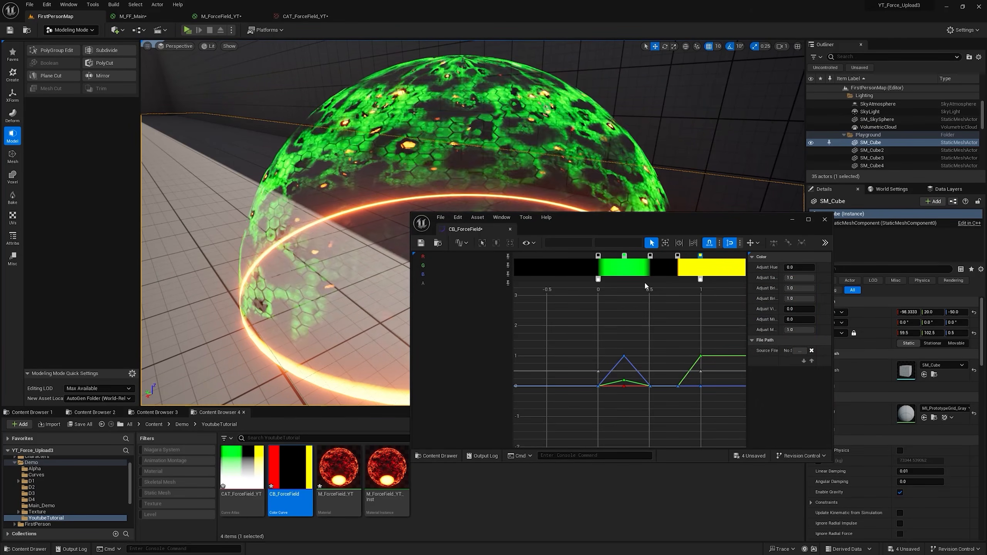
# Step: In M_ForceField_YT, wire the Texture Sample's R output straight into the Lerp's A input, bypassing the Color Curve, and view the level
pyautogui.click(220, 16)
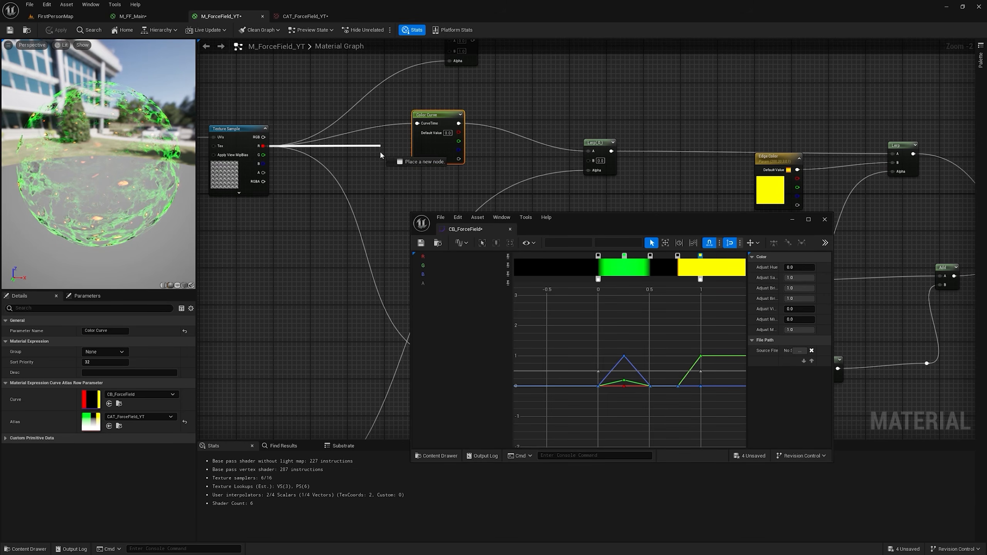
pyautogui.moveTo(590, 151); pyautogui.dragTo(589, 151)
pyautogui.click(55, 16)
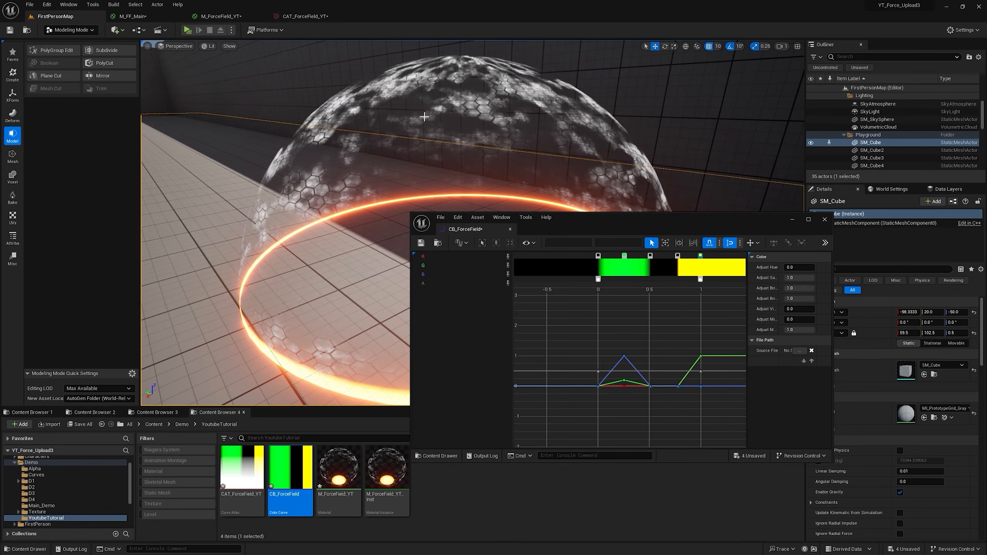
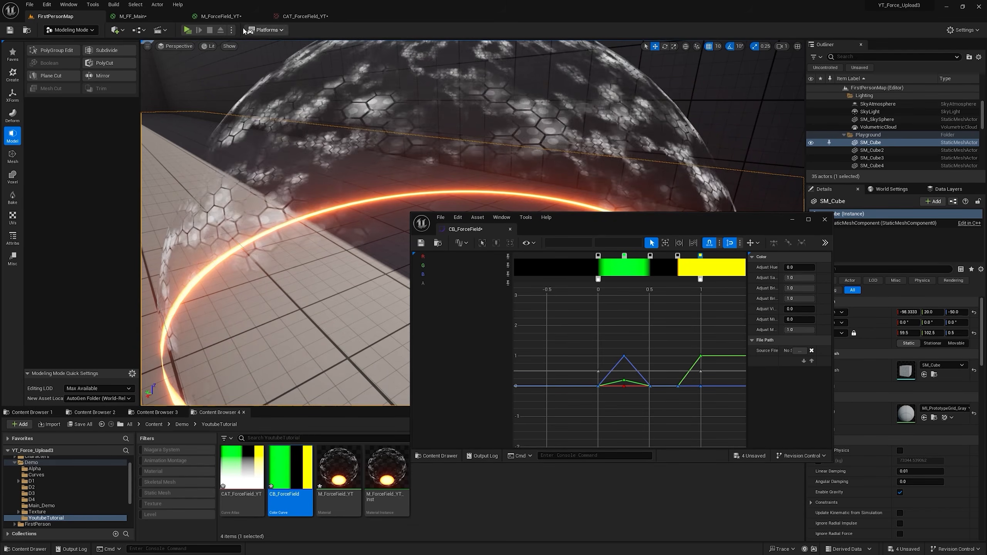
# Step: Reconnect the Color Curve's output to the Lerp's A input in M_ForceField_YT, apply the material and view the level
pyautogui.click(220, 15)
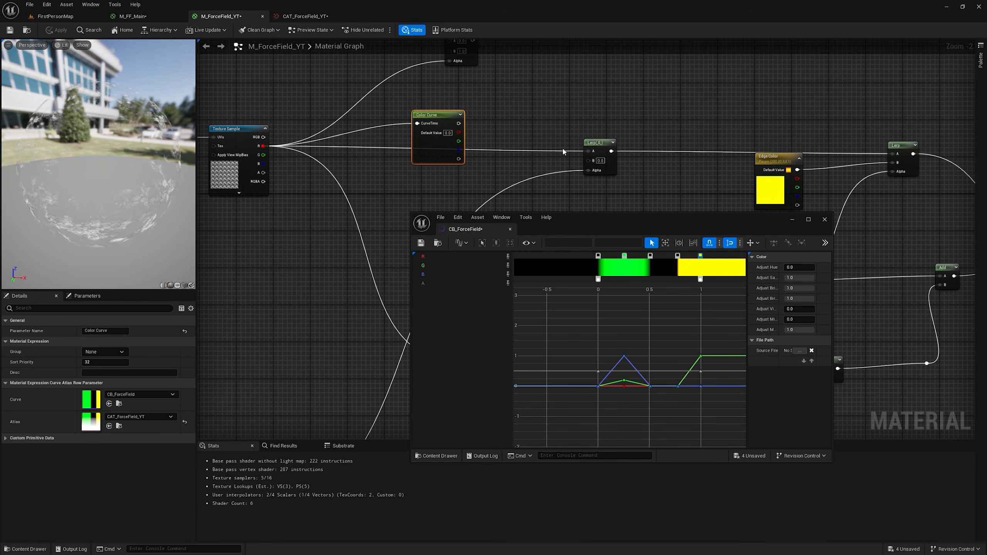
pyautogui.moveTo(295, 121); pyautogui.dragTo(336, 113, button='right')
pyautogui.moveTo(500, 114); pyautogui.dragTo(636, 143)
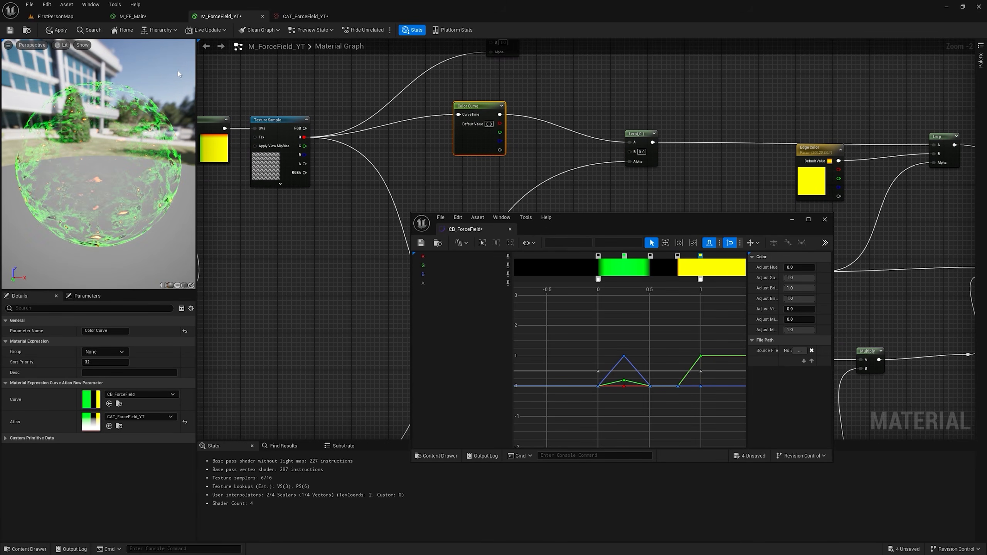
pyautogui.click(50, 34)
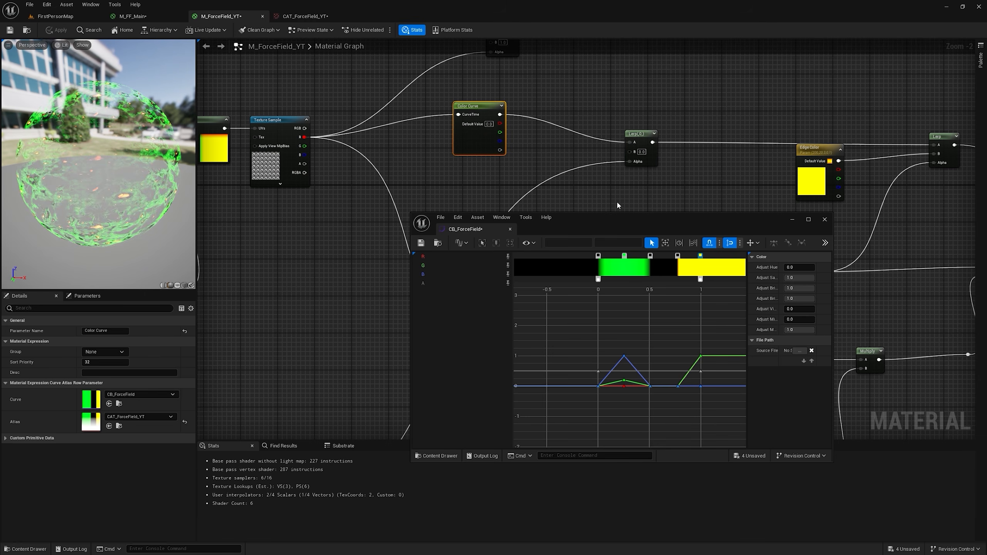
pyautogui.click(58, 18)
# Step: Try an Adjust Hue of about 183 on CB_ForceField and look at the recolored dome from further back
pyautogui.moveTo(790, 267)
pyautogui.mouseDown()
pyautogui.moveTo(781, 269)
pyautogui.moveTo(800, 268)
pyautogui.moveTo(791, 267)
pyautogui.mouseUp()
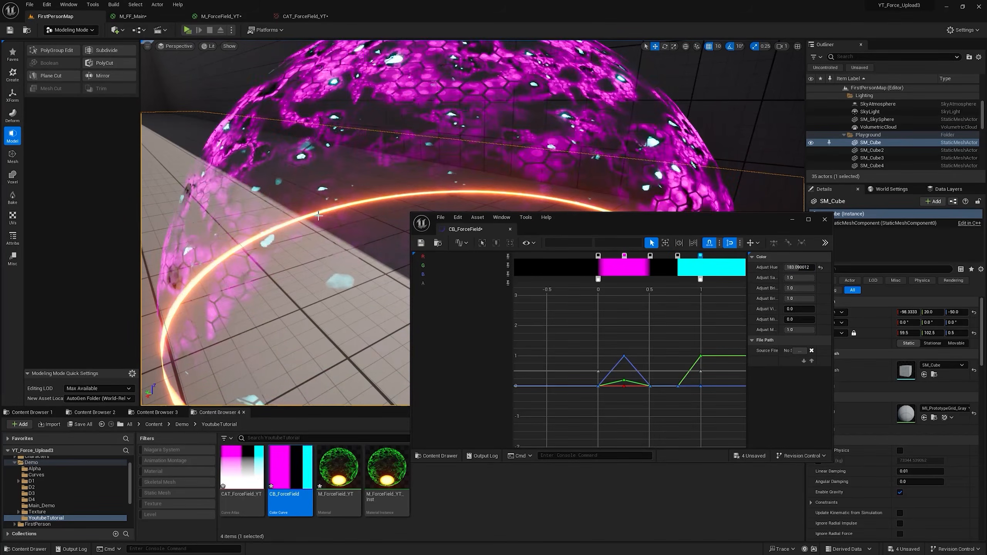
pyautogui.moveTo(583, 147); pyautogui.dragTo(652, 155, button='right')
pyautogui.press('s')
pyautogui.moveTo(325, 212)
pyautogui.mouseDown(button='right')
pyautogui.moveTo(305, 199)
pyautogui.moveTo(324, 211)
pyautogui.mouseUp(button='right')
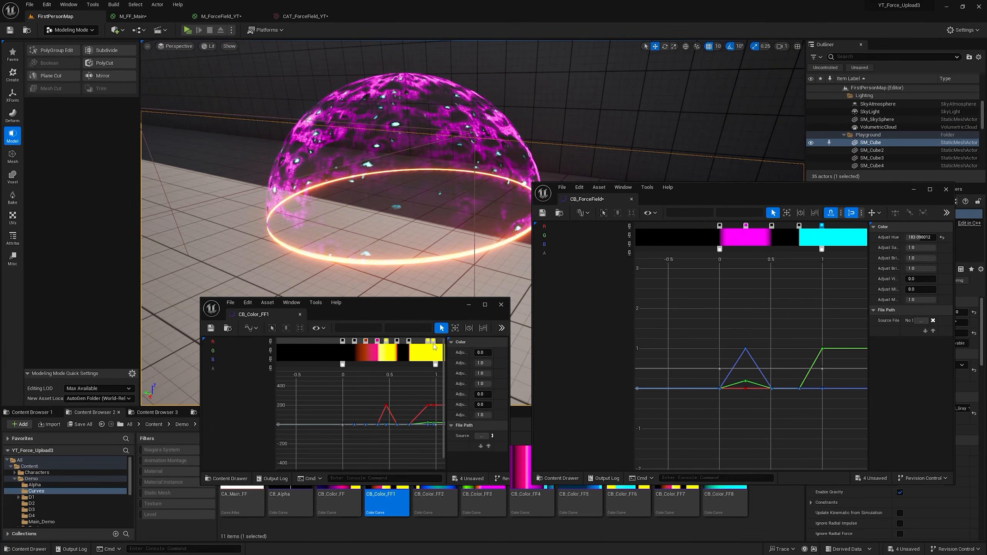
# Step: Check the end key color of CB_Color_FF1 and apply the saved orange (R 200, G 20.34, B 0) to CB_ForceField's end key
pyautogui.doubleClick(433, 341)
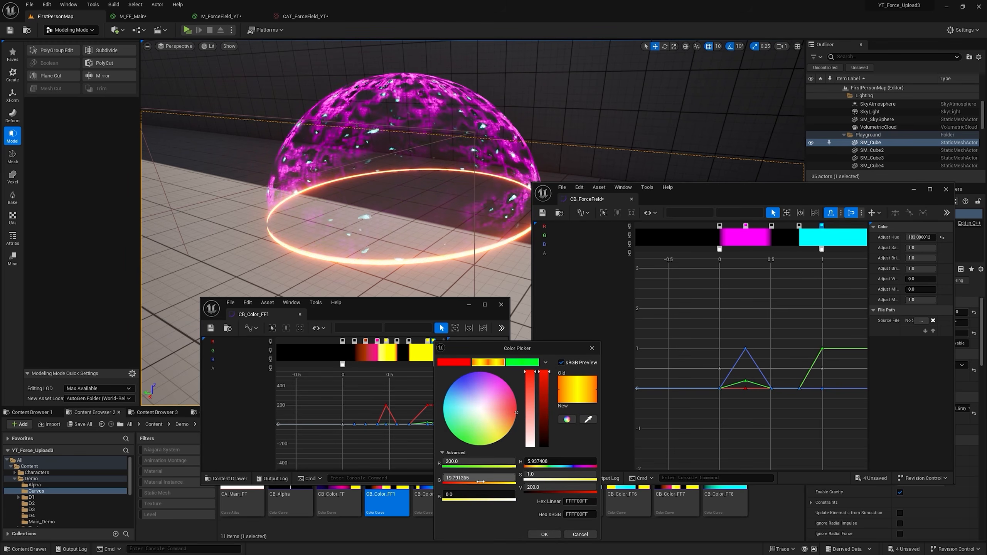
pyautogui.click(441, 482)
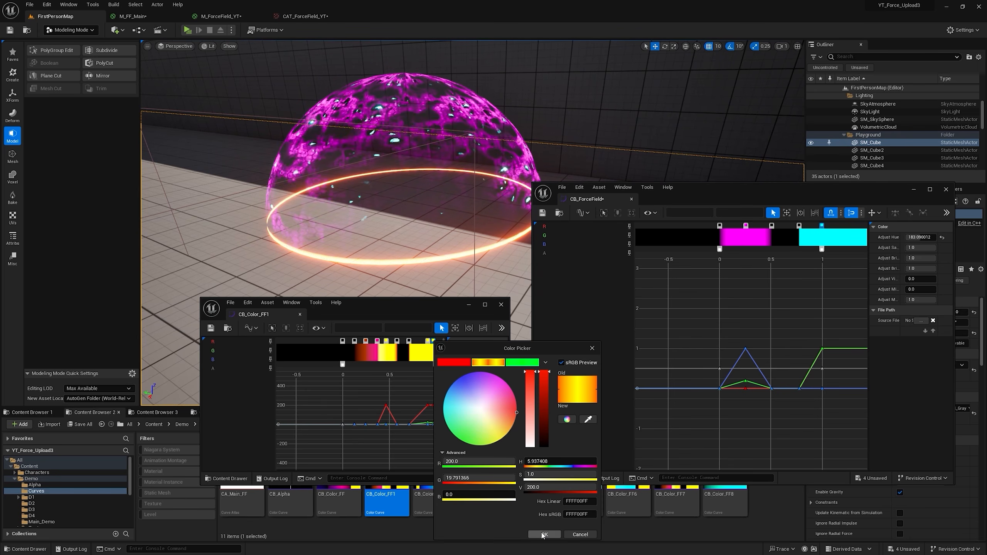
pyautogui.click(543, 533)
pyautogui.doubleClick(822, 249)
pyautogui.click(718, 249)
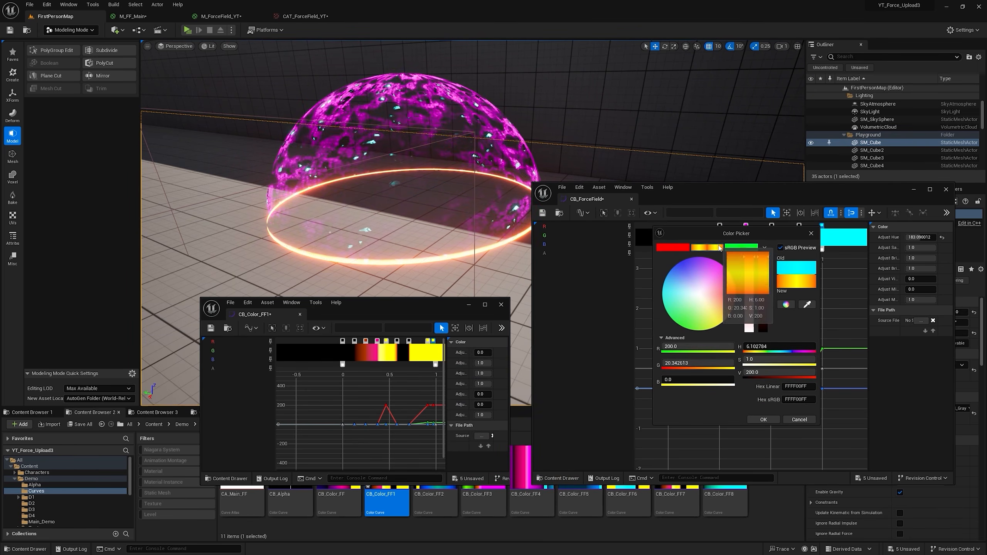
pyautogui.click(764, 420)
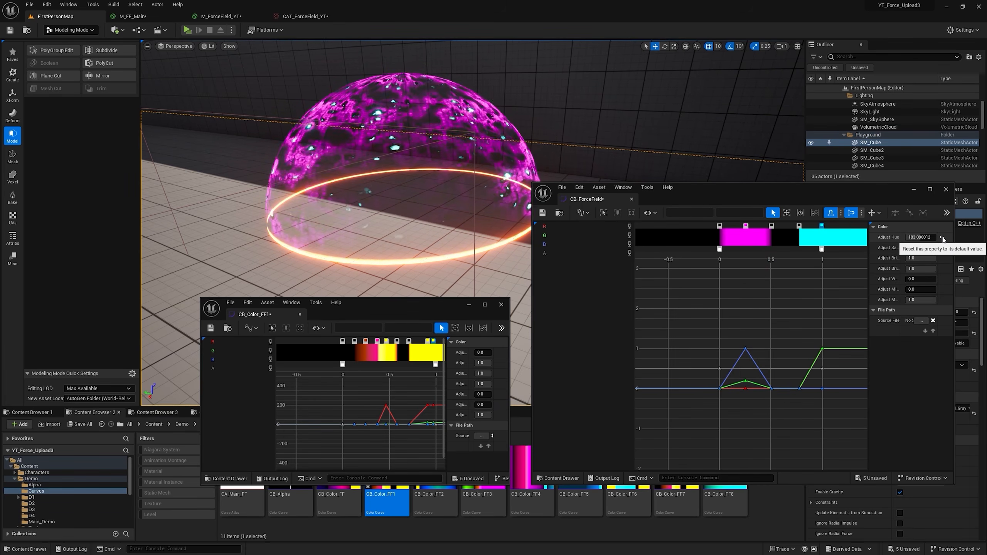
# Step: Reset CB_ForceField's Adjust Hue to its default and add a black key at about 0.1
pyautogui.click(942, 237)
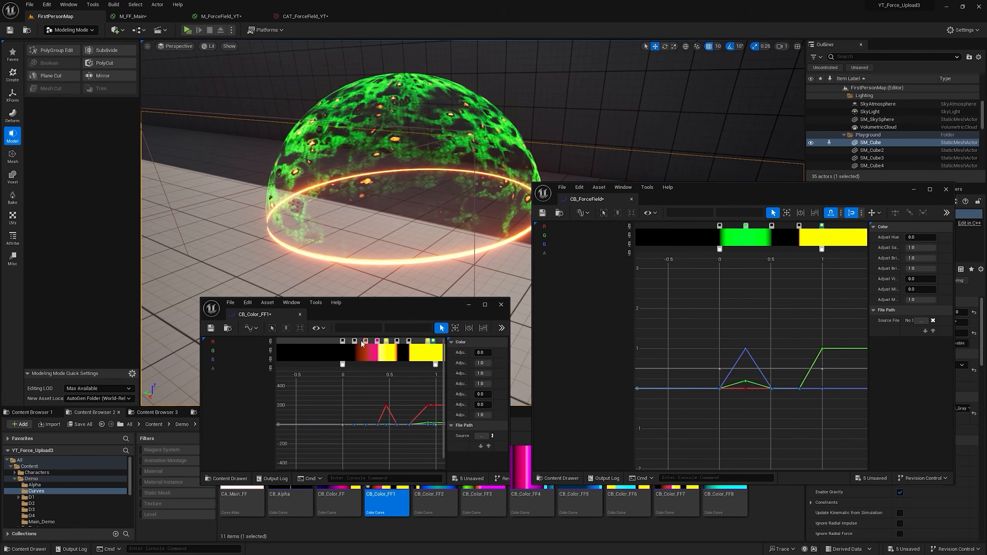
pyautogui.click(730, 225)
pyautogui.doubleClick(730, 226)
pyautogui.click(819, 246)
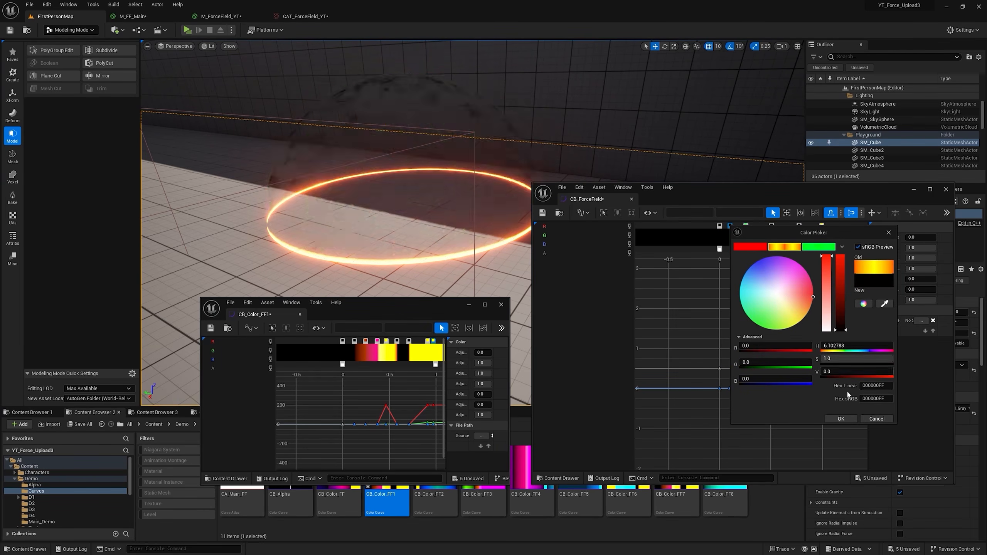
pyautogui.click(840, 419)
# Step: Following CB_Color_FF1's dark orange key, move CB_ForceField's green key to about 0.2 and recolor it with the saved red
pyautogui.doubleClick(365, 341)
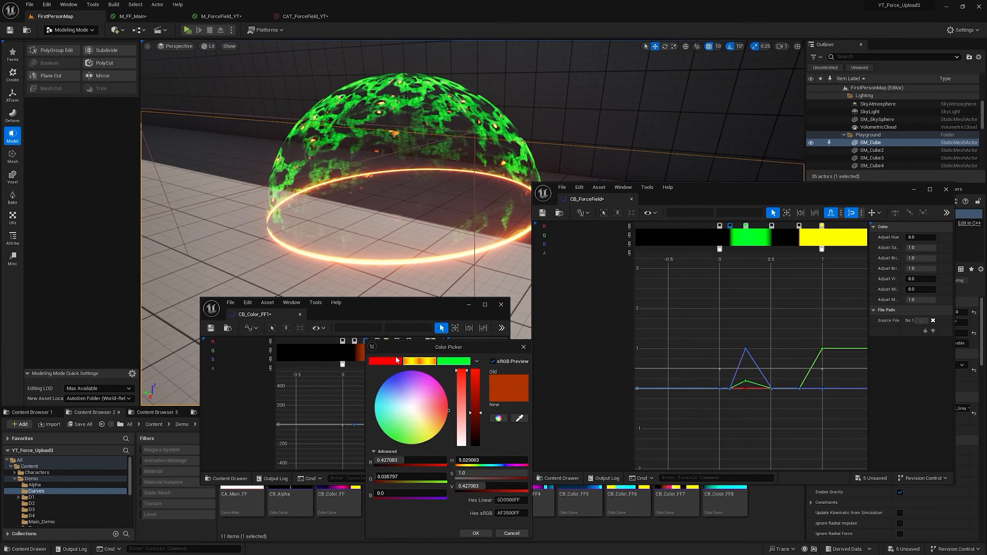
pyautogui.click(511, 533)
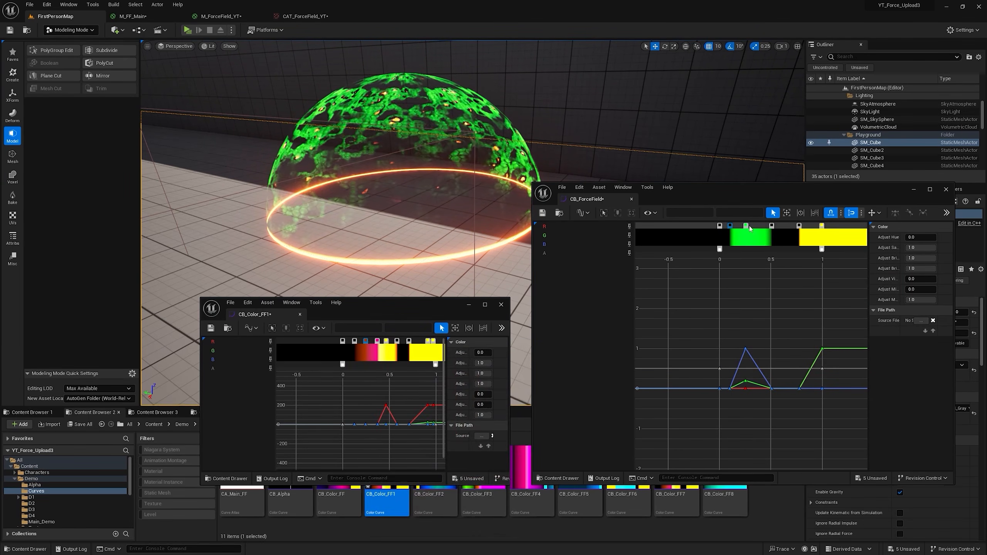
pyautogui.doubleClick(739, 226)
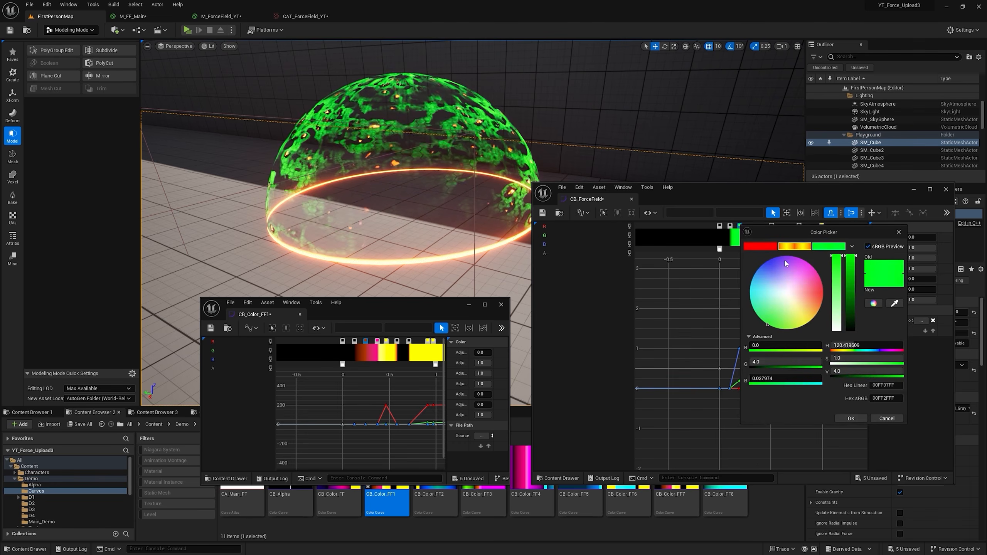
pyautogui.click(760, 246)
pyautogui.click(856, 418)
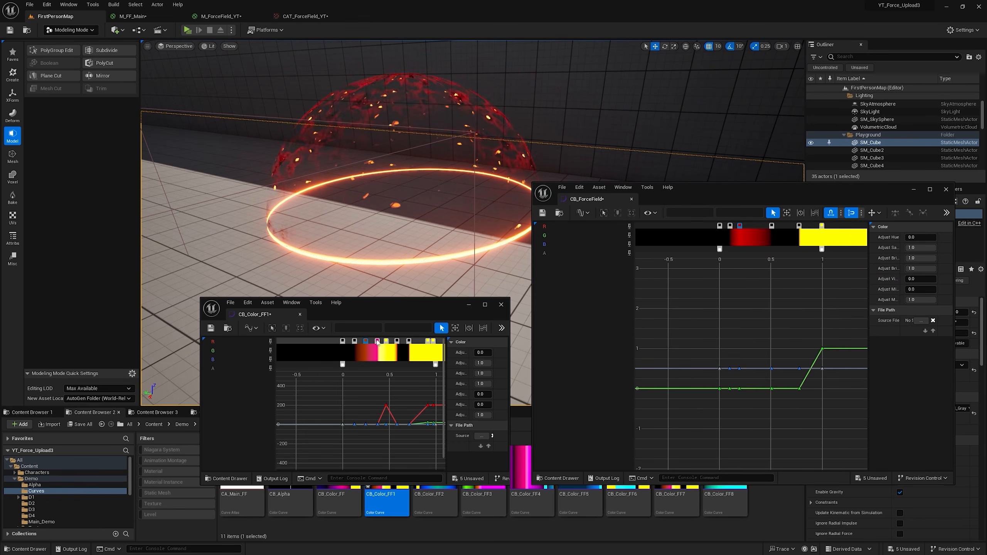
# Step: Following CB_Color_FF1's pink key, add a magenta key to CB_ForceField at about 0.3
pyautogui.doubleClick(378, 341)
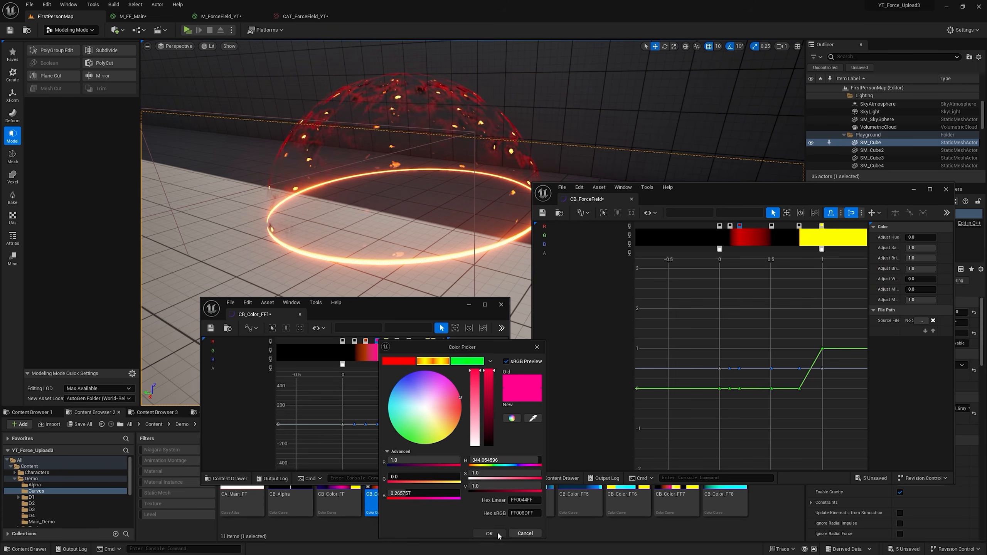
pyautogui.click(499, 535)
pyautogui.doubleClick(748, 225)
pyautogui.click(827, 275)
pyautogui.click(862, 421)
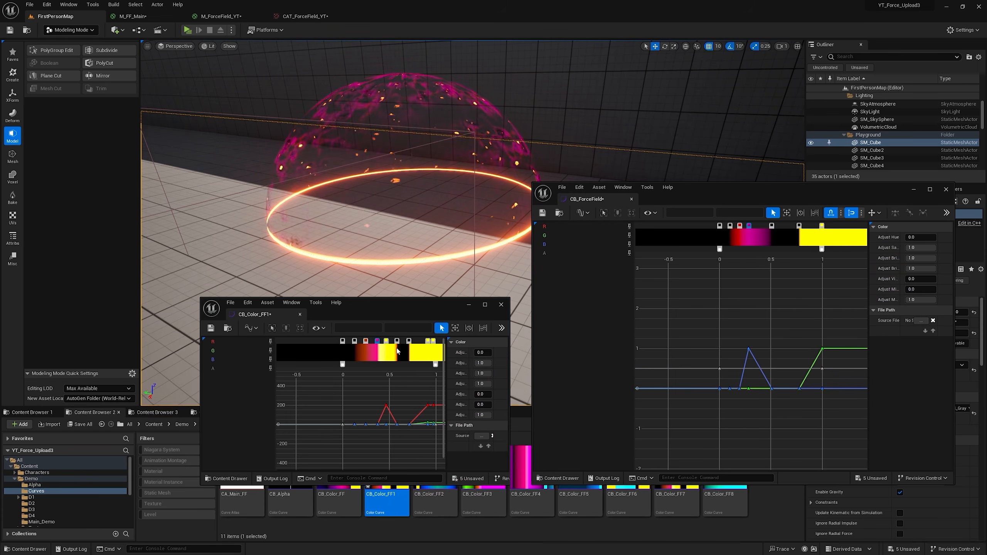
# Step: Following CB_Color_FF1's bright yellow key, add a CB_ForceField key at about 0.4 in the saved orange (R 200, G 20.34, B 0)
pyautogui.doubleClick(387, 341)
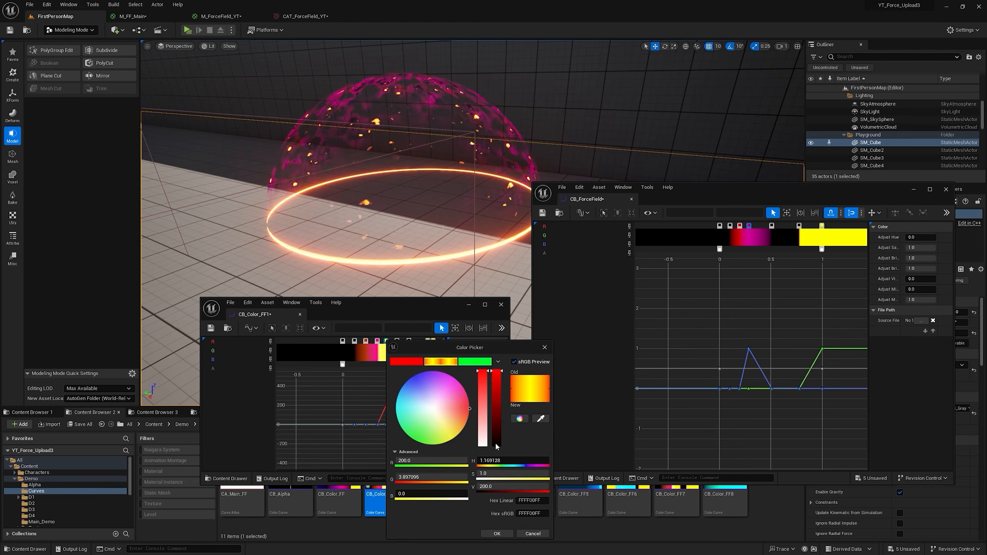
pyautogui.click(533, 533)
pyautogui.doubleClick(761, 232)
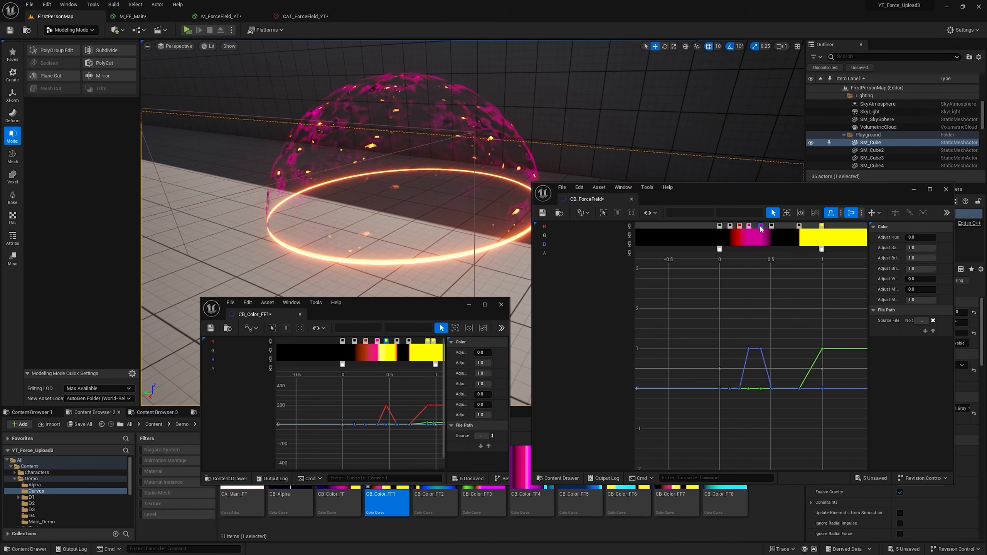
pyautogui.doubleClick(760, 227)
pyautogui.click(809, 247)
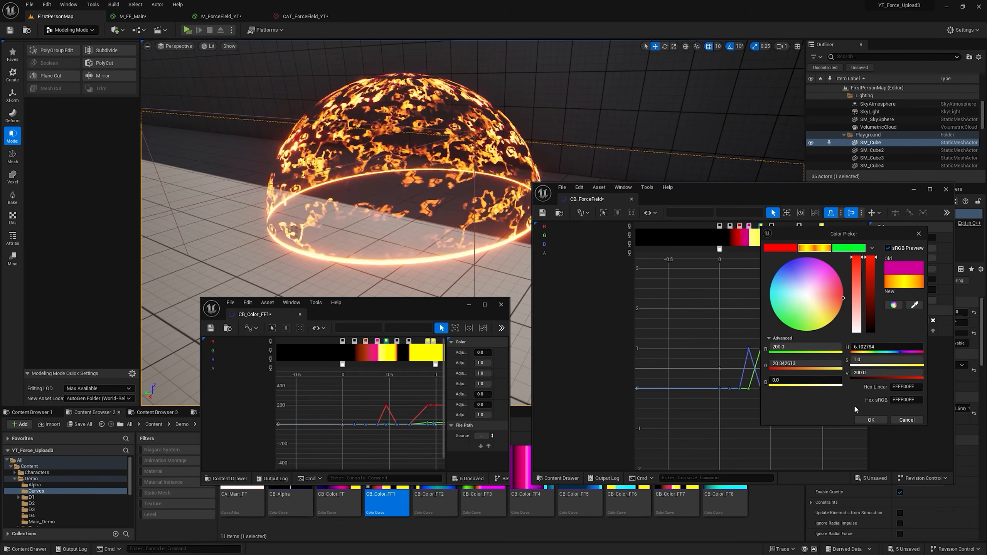
pyautogui.click(870, 419)
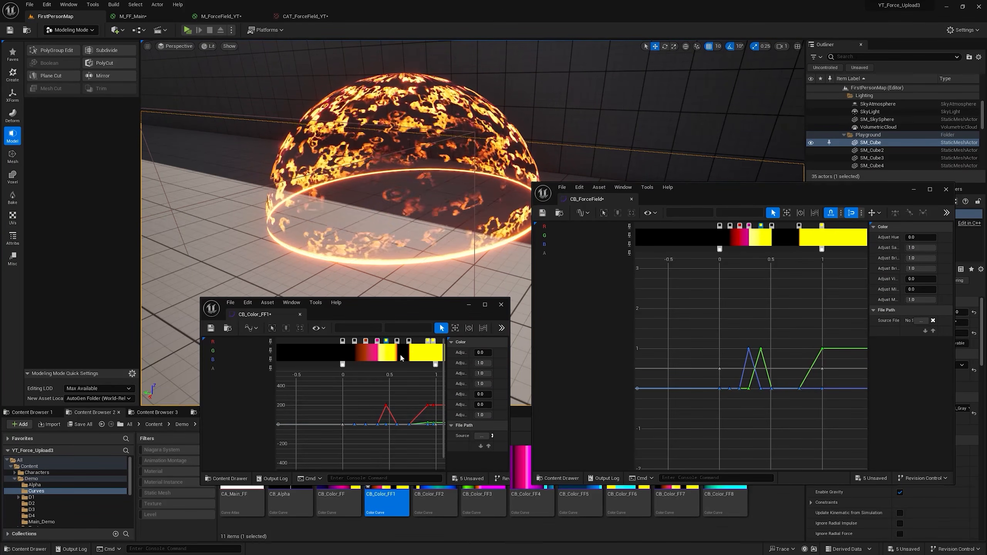
pyautogui.moveTo(785, 226); pyautogui.dragTo(799, 227)
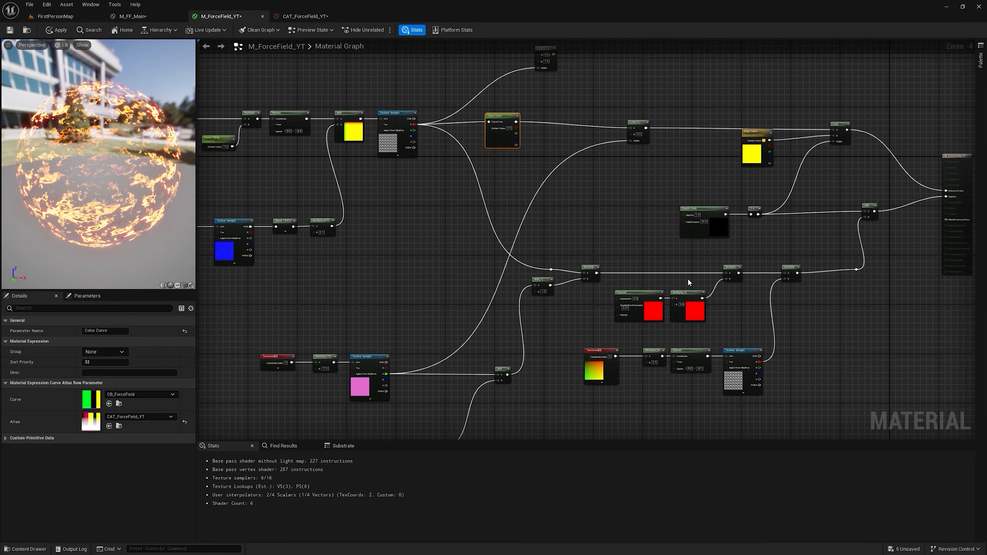
# Step: Insert a Multiply between the Color Curve and the Lerp, feeding its B input from the Fresnel through a Power node with exponent 6
pyautogui.moveTo(713, 317); pyautogui.dragTo(655, 305)
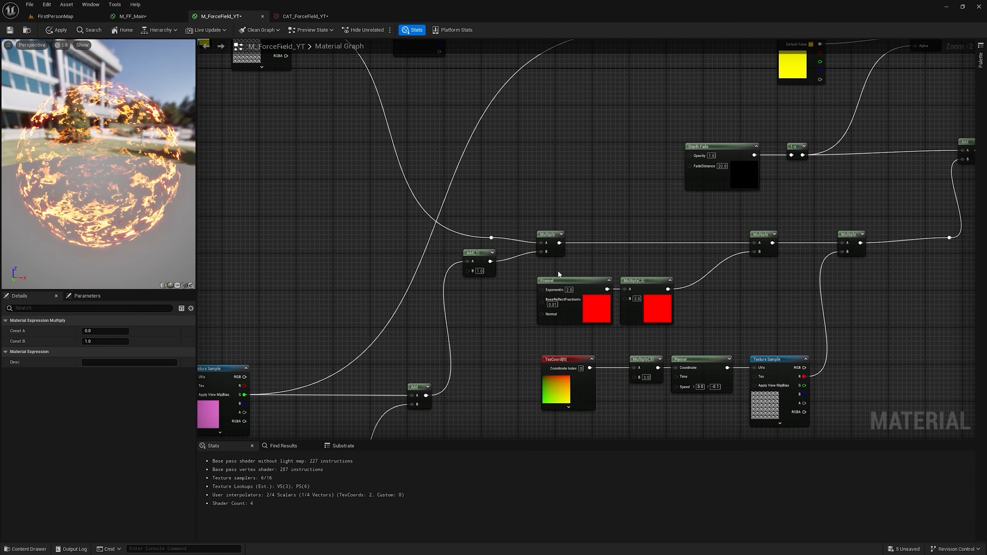
pyautogui.click(565, 282)
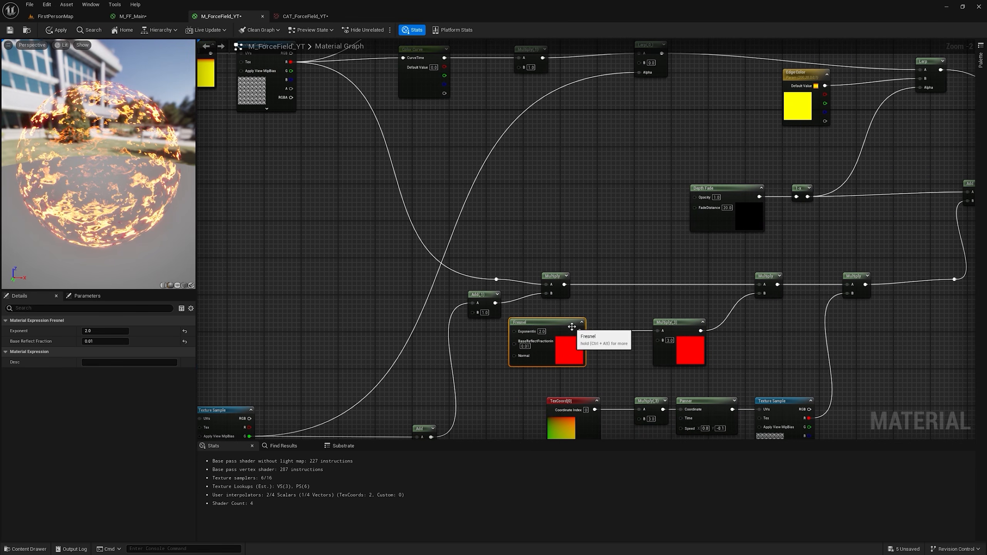
pyautogui.moveTo(580, 330); pyautogui.dragTo(603, 247)
pyautogui.write('po')
pyautogui.click(615, 319)
pyautogui.write('6')
pyautogui.click(649, 238)
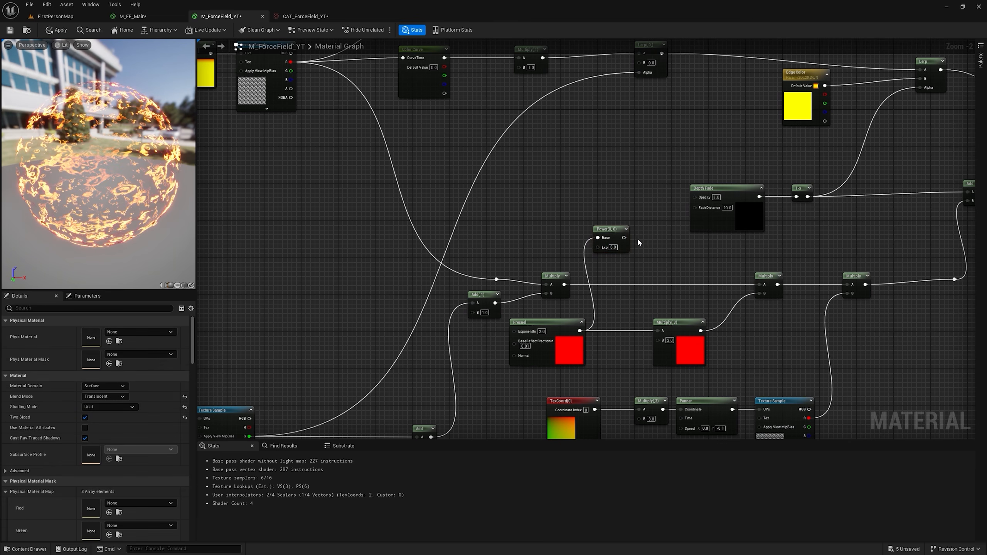
pyautogui.moveTo(624, 238); pyautogui.dragTo(519, 67)
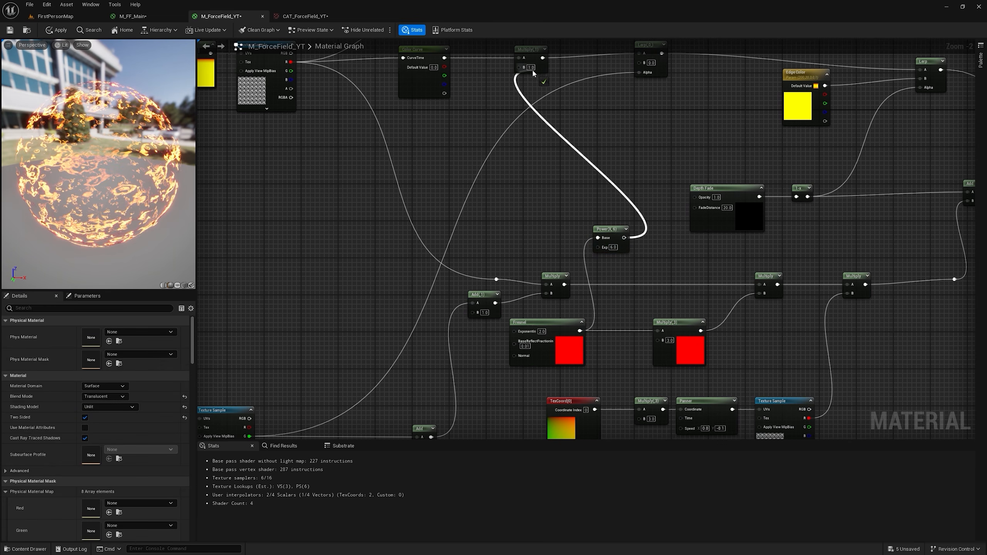
pyautogui.moveTo(536, 74); pyautogui.dragTo(558, 105, button='right')
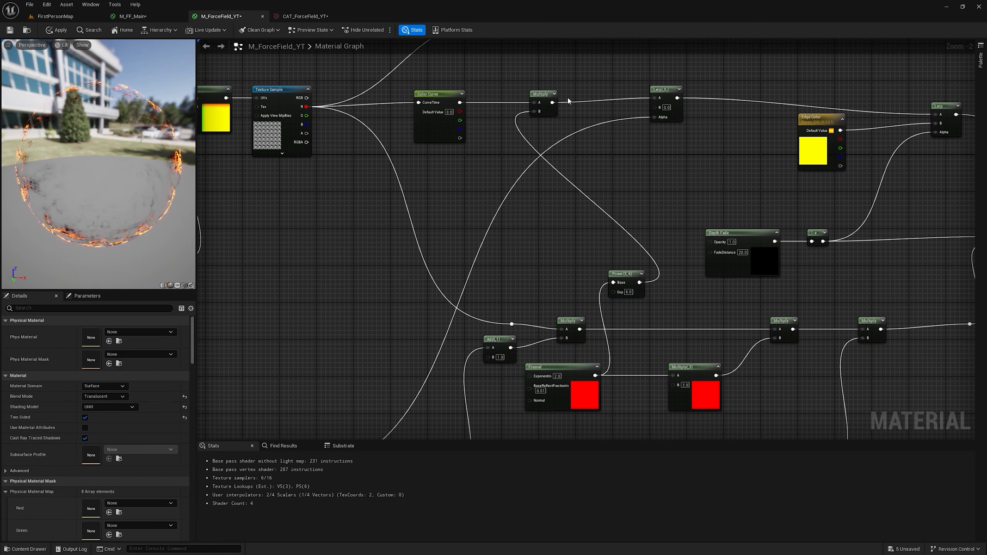
# Step: Insert a second Multiply with B set to 100 between the first Multiply and the Lerp's A input
pyautogui.press('m')
pyautogui.click(570, 94)
pyautogui.moveTo(552, 102); pyautogui.dragTo(576, 107)
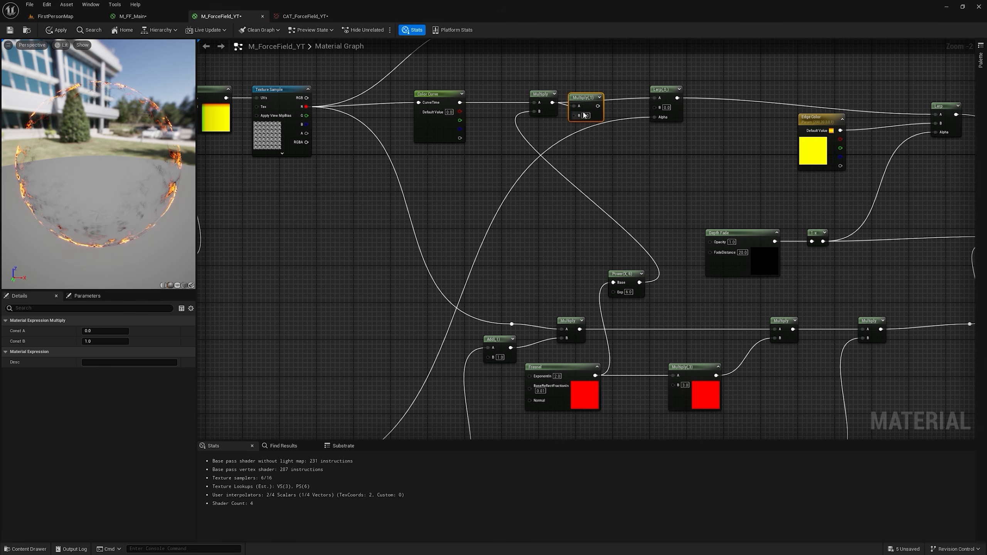
pyautogui.click(585, 115)
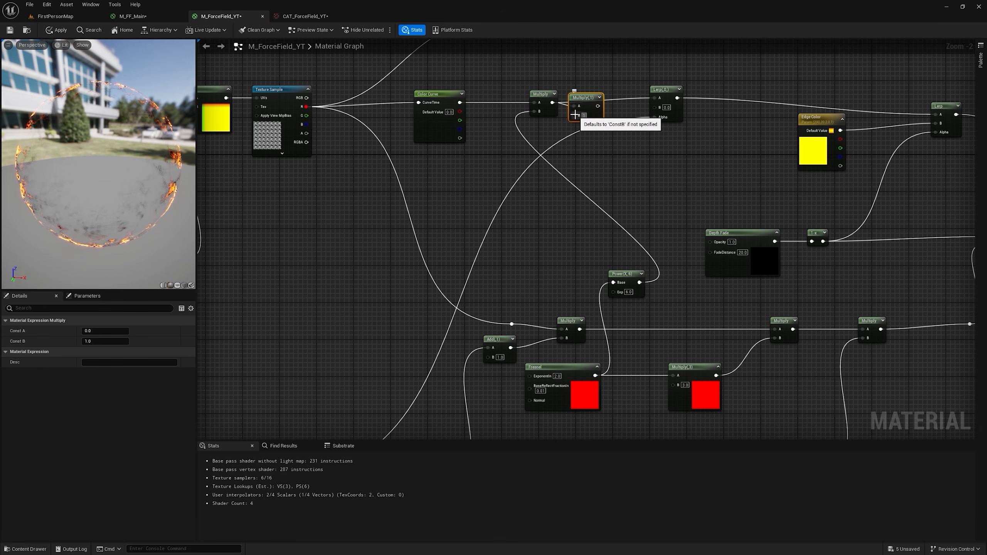
pyautogui.write('100')
pyautogui.press('Return')
pyautogui.moveTo(601, 106); pyautogui.dragTo(654, 98)
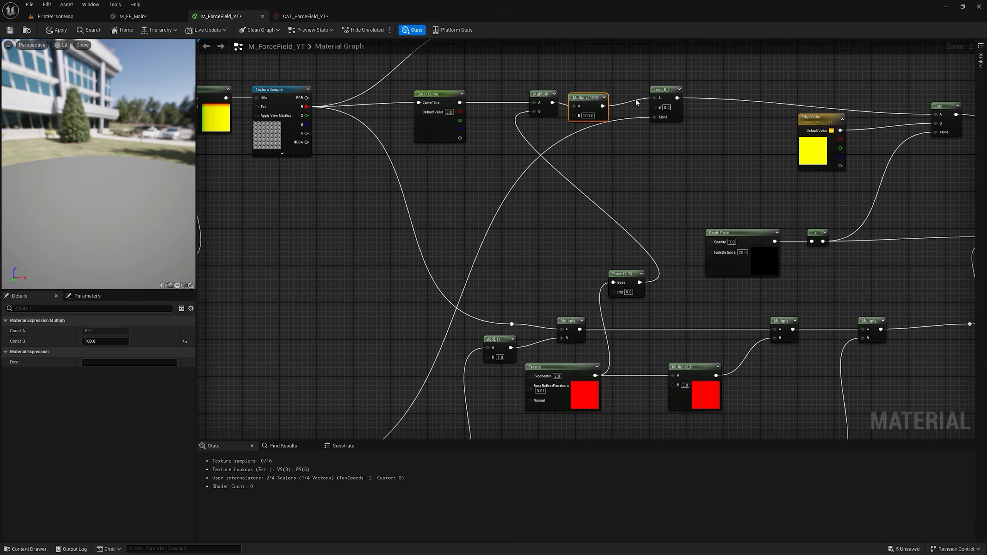
# Step: Line up the new Multiply and the Lerp node, apply the material and view the dome in the level
pyautogui.moveTo(581, 98); pyautogui.dragTo(579, 94)
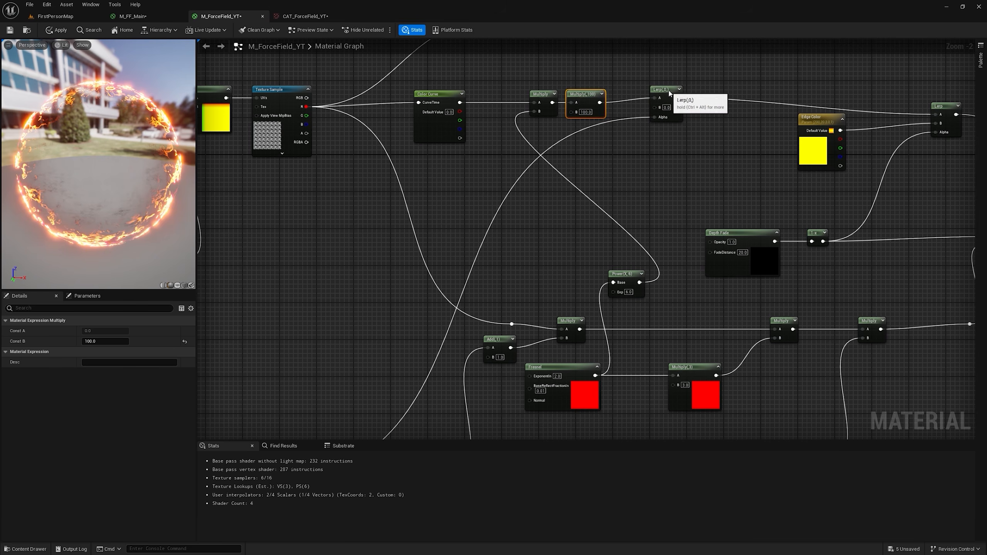
pyautogui.moveTo(669, 92); pyautogui.dragTo(678, 97)
pyautogui.click(65, 31)
pyautogui.click(68, 19)
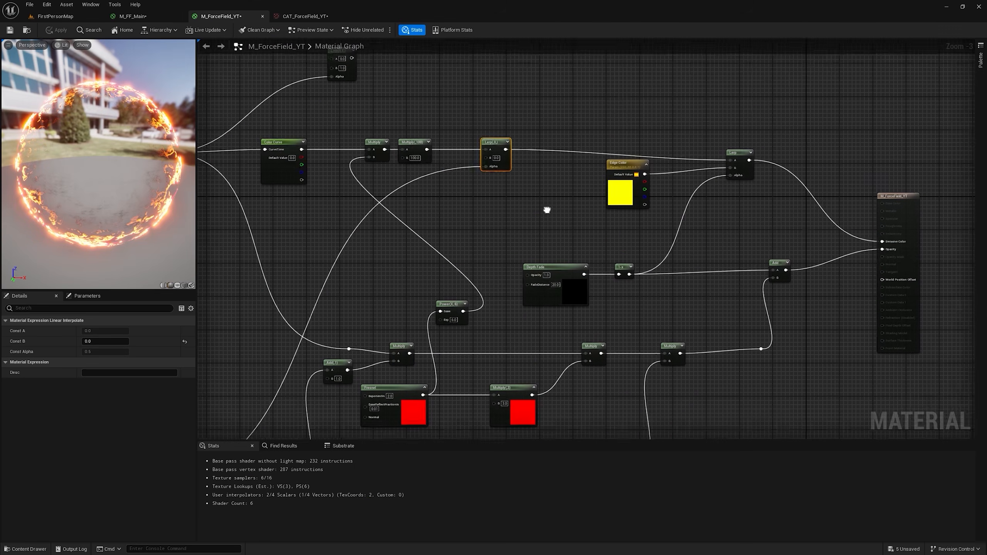
# Step: Create an Add node fed by the Lerp, and a Multiply whose B input takes the output of the last opacity Multiply
pyautogui.press('a')
pyautogui.moveTo(478, 166); pyautogui.dragTo(534, 153)
pyautogui.moveTo(547, 156); pyautogui.dragTo(541, 159)
pyautogui.press('m')
pyautogui.click(564, 195)
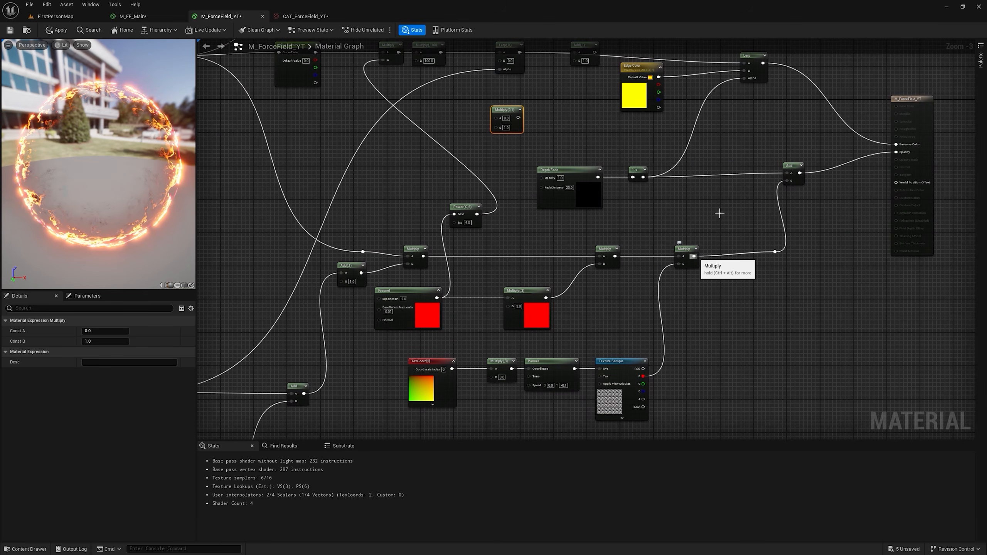
pyautogui.moveTo(693, 256); pyautogui.dragTo(498, 132)
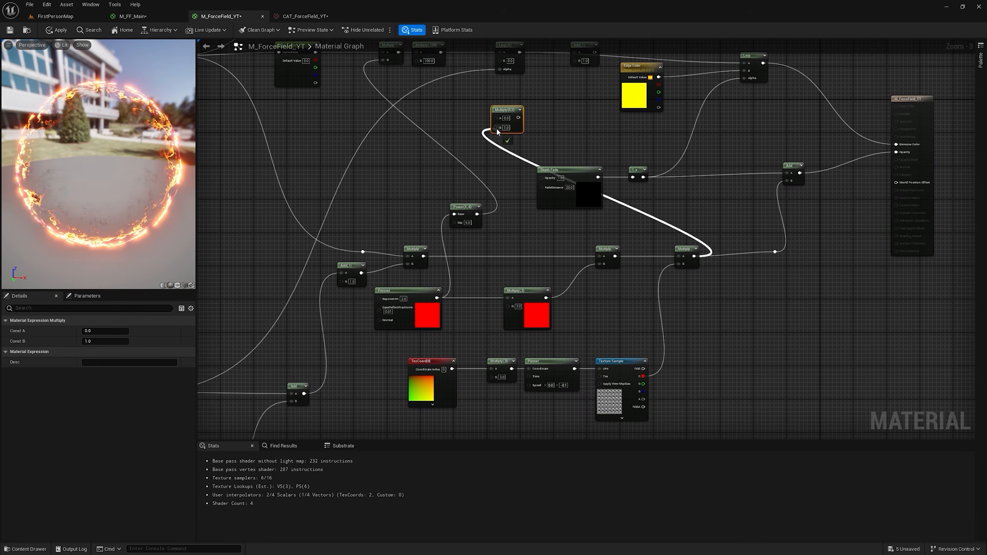
pyautogui.moveTo(495, 128); pyautogui.dragTo(494, 128)
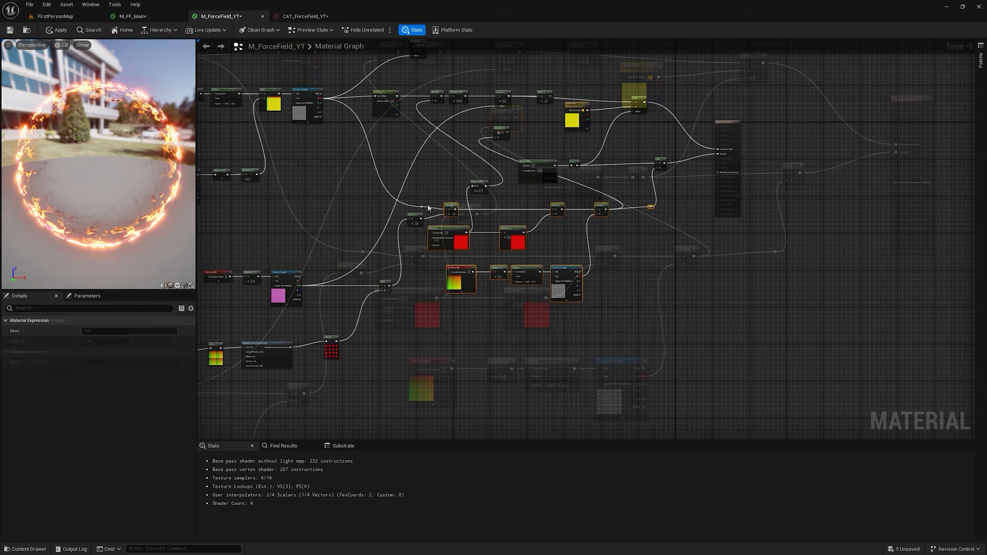
# Step: Move the Fresnel and opacity nodes lower in the graph to make room around the new Multiply
pyautogui.moveTo(436, 216); pyautogui.dragTo(703, 212, button='right')
pyautogui.moveTo(933, 407); pyautogui.dragTo(397, 212)
pyautogui.moveTo(712, 203); pyautogui.dragTo(576, 248)
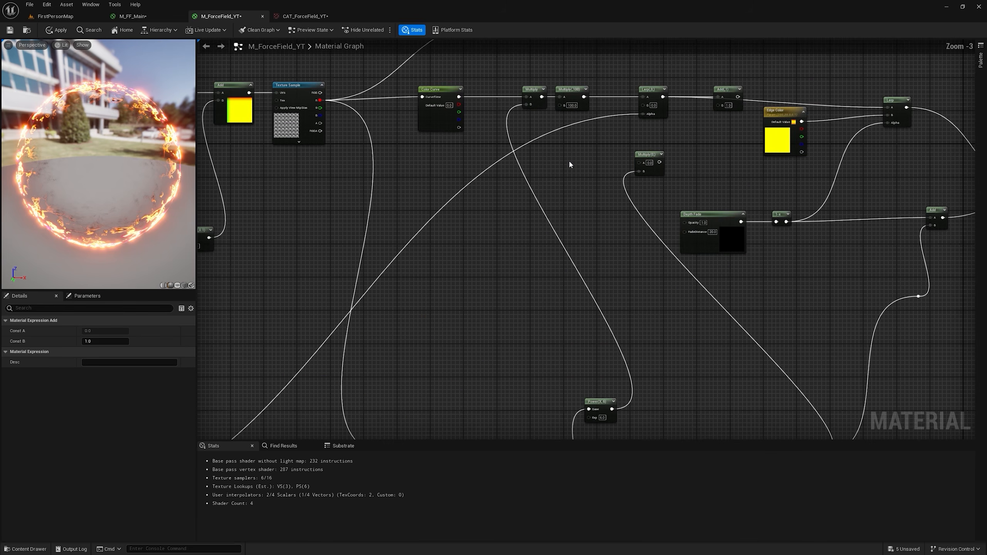
pyautogui.moveTo(566, 164); pyautogui.dragTo(571, 187, button='right')
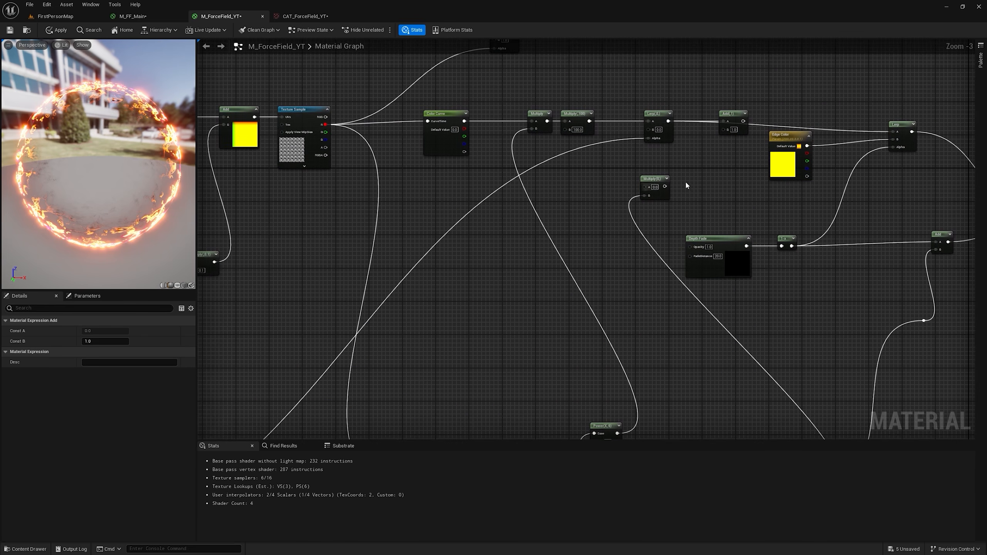
# Step: Connect the noise Texture Sample's red output to the new Multiply's A input and the Multiply's output to the Add's B input
pyautogui.moveTo(692, 212); pyautogui.dragTo(606, 84, button='right')
pyautogui.moveTo(524, 356); pyautogui.dragTo(596, 284, button='right')
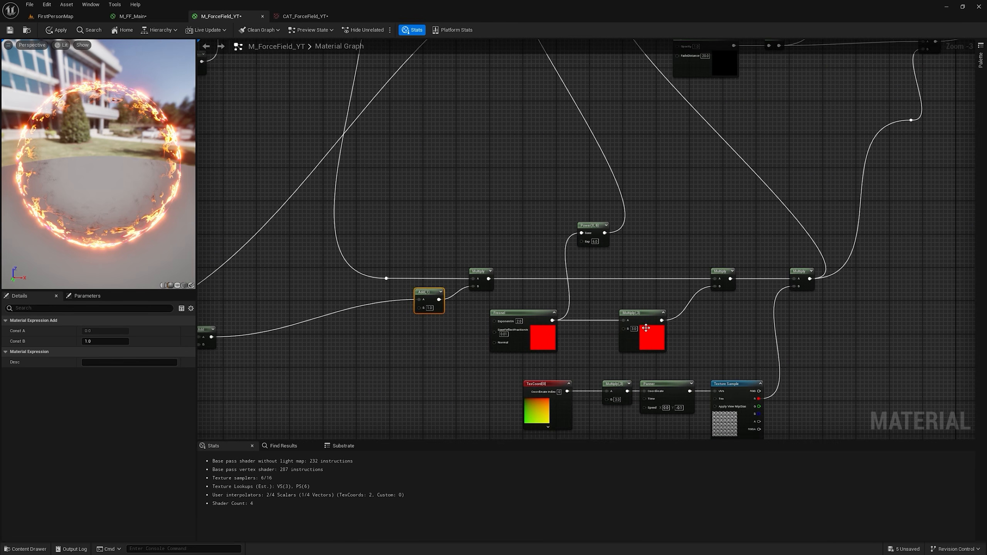
pyautogui.moveTo(684, 289); pyautogui.dragTo(637, 360, button='right')
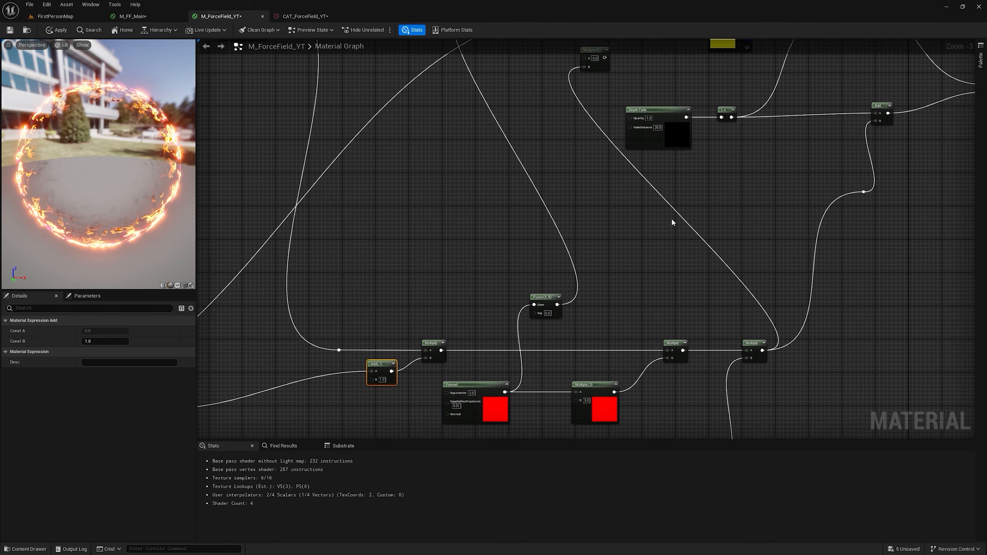
pyautogui.moveTo(671, 218); pyautogui.dragTo(636, 341, button='right')
pyautogui.moveTo(413, 205); pyautogui.dragTo(604, 227, button='right')
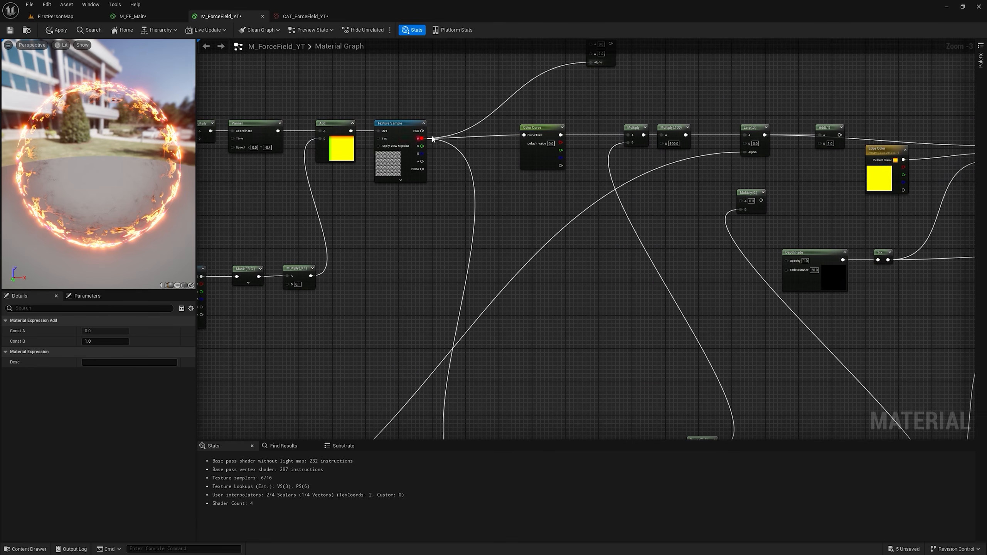
pyautogui.moveTo(421, 138); pyautogui.dragTo(820, 144)
pyautogui.moveTo(855, 156); pyautogui.dragTo(693, 180, button='right')
pyautogui.moveTo(672, 160); pyautogui.dragTo(829, 170)
# Step: Tidy the wire into the new Multiply with a reroute point, and check the applied material on the dome in the level
pyautogui.doubleClick(346, 172)
pyautogui.moveTo(346, 171); pyautogui.dragTo(355, 234)
pyautogui.click(57, 30)
pyautogui.click(56, 15)
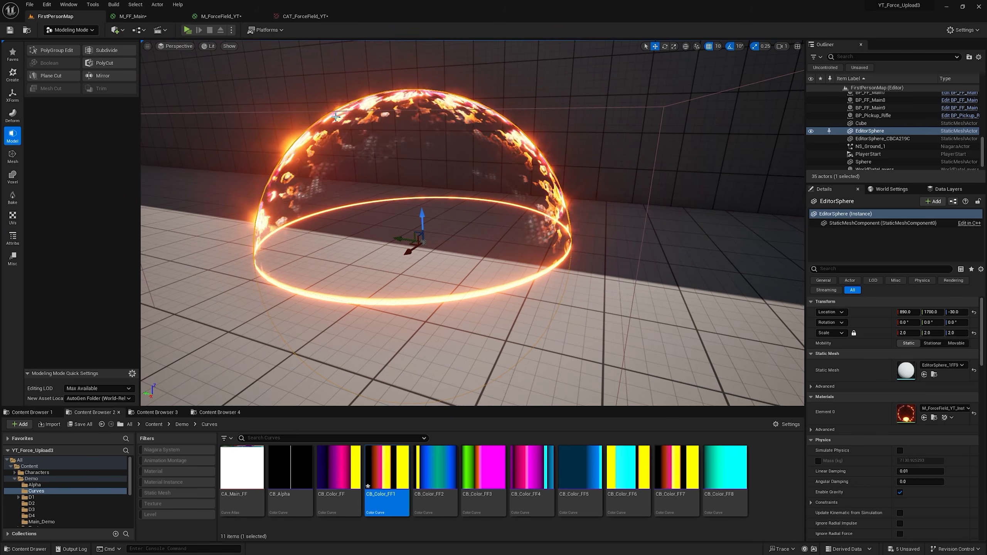
# Step: Return to the M_ForceField_YT graph and move the Edge Color parameter up above the main color row
pyautogui.click(221, 16)
pyautogui.moveTo(543, 95); pyautogui.dragTo(549, 226, button='right')
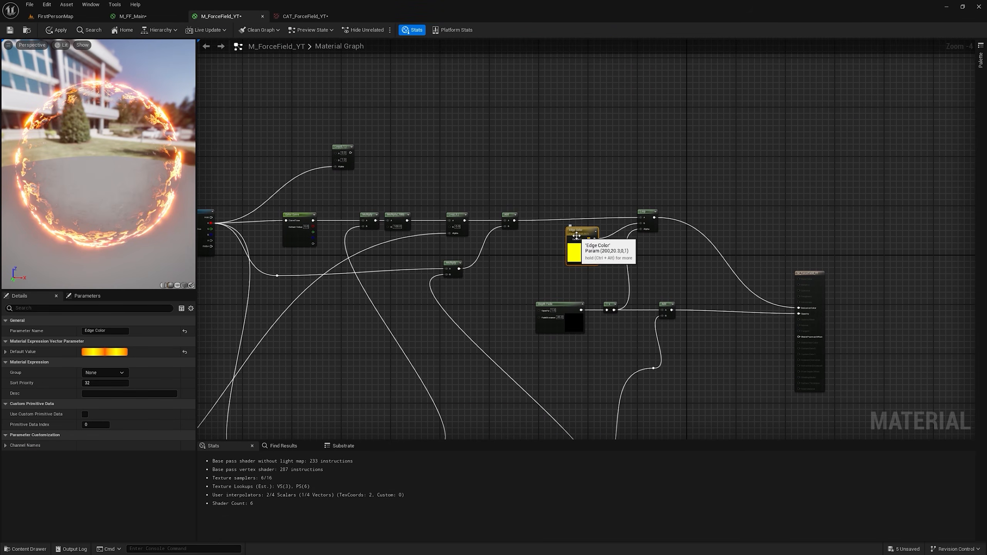
pyautogui.moveTo(578, 236); pyautogui.dragTo(523, 104)
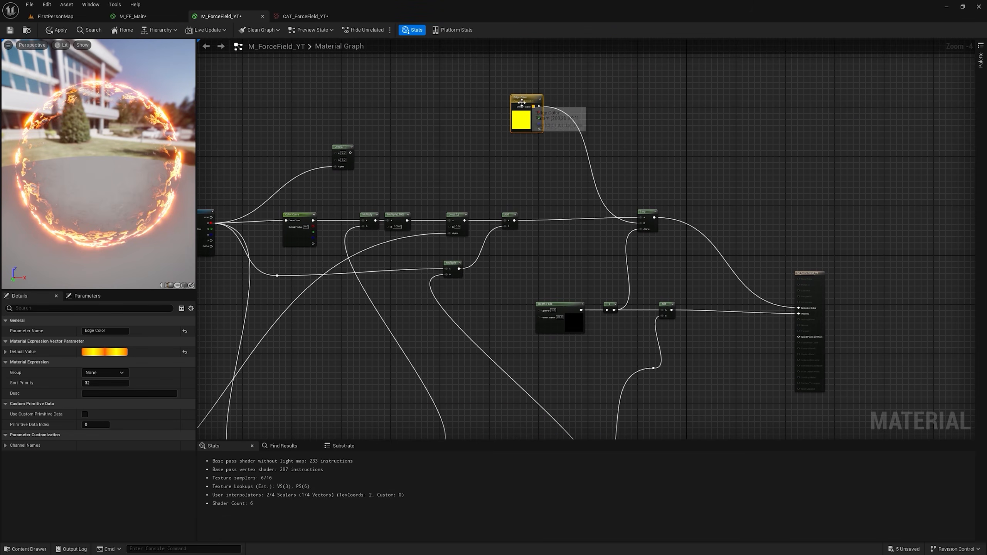
# Step: Insert a Lerp between the Add and the final Lerp with Edge Color as its B input, and view the dome in the level
pyautogui.click(556, 159)
pyautogui.scroll(3, 527, 114)
pyautogui.moveTo(504, 83); pyautogui.dragTo(538, 194)
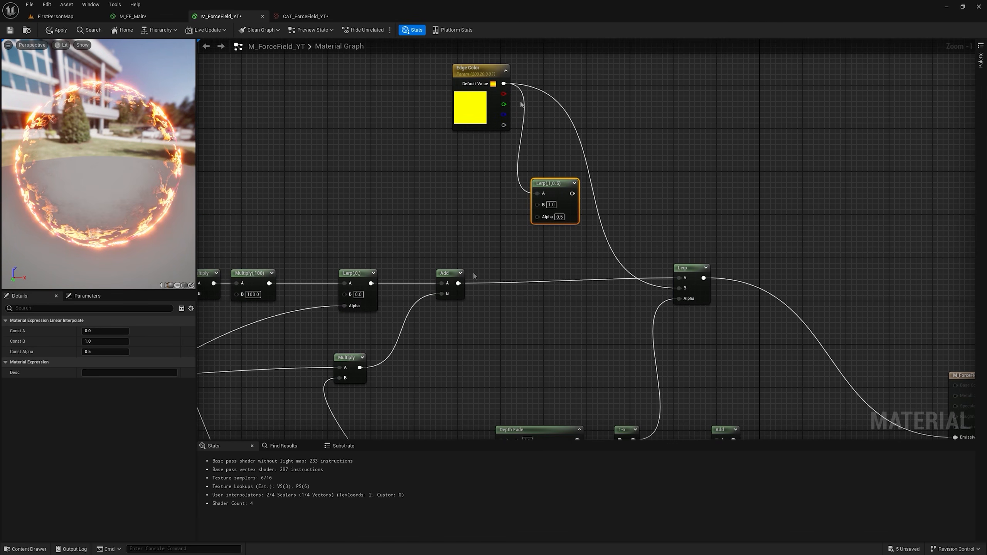
pyautogui.moveTo(503, 83); pyautogui.dragTo(537, 204)
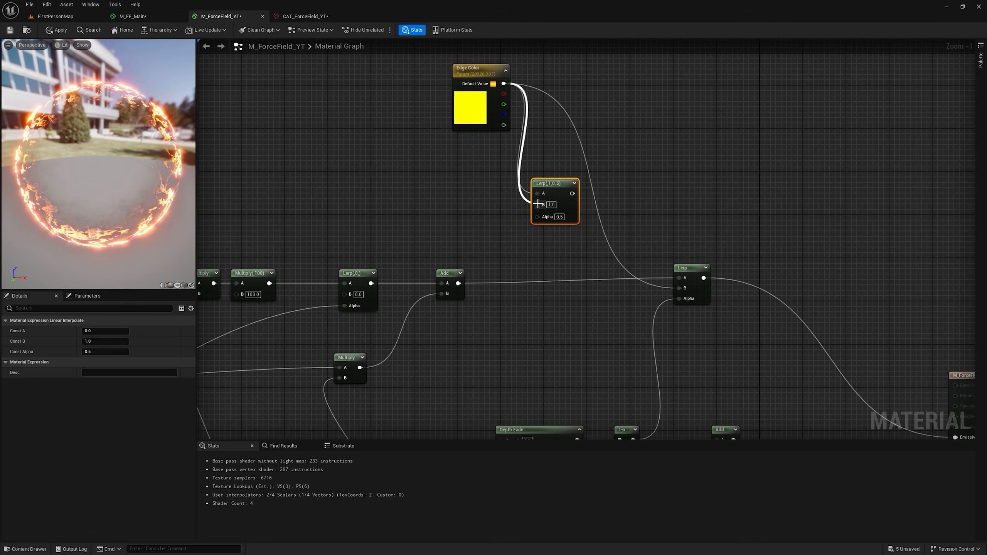
pyautogui.moveTo(458, 283); pyautogui.dragTo(523, 239)
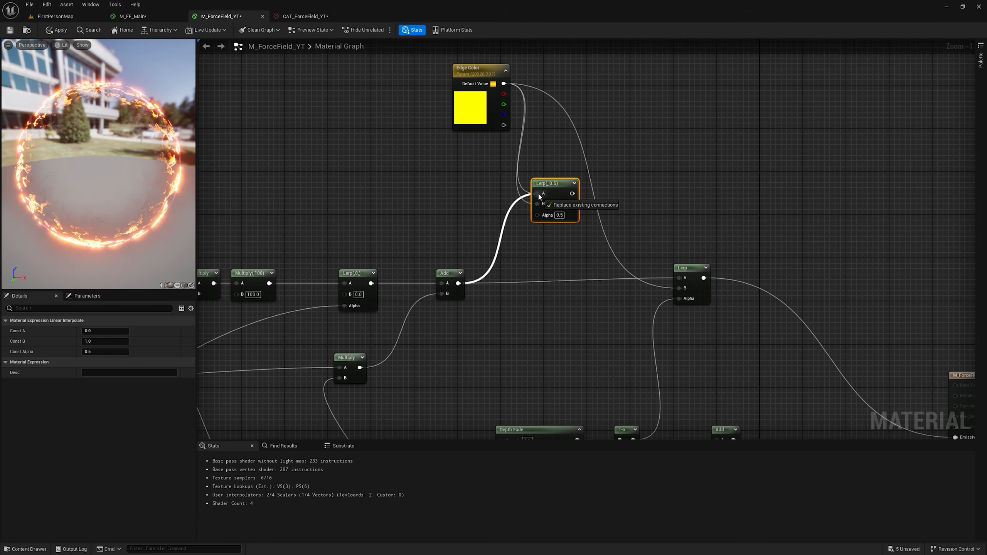
pyautogui.moveTo(538, 196); pyautogui.dragTo(538, 197)
pyautogui.moveTo(575, 196); pyautogui.dragTo(684, 279)
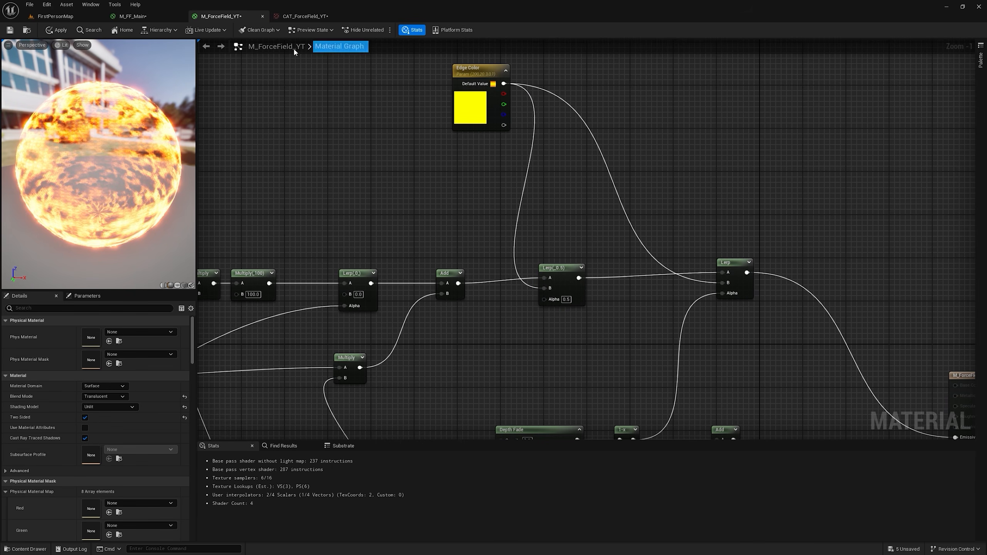
pyautogui.click(55, 17)
pyautogui.moveTo(514, 238); pyautogui.dragTo(622, 242, button='right')
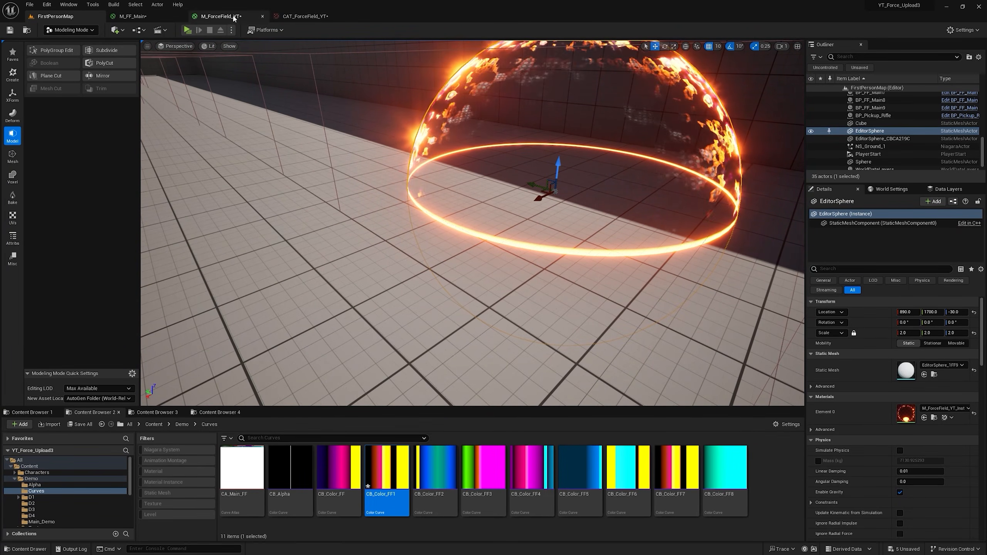
# Step: Insert a Multiply between Edge Color and the final Lerp, driven by a new scalar parameter Edge Boost of 50, and apply the material
pyautogui.click(222, 16)
pyautogui.moveTo(504, 84); pyautogui.dragTo(722, 282)
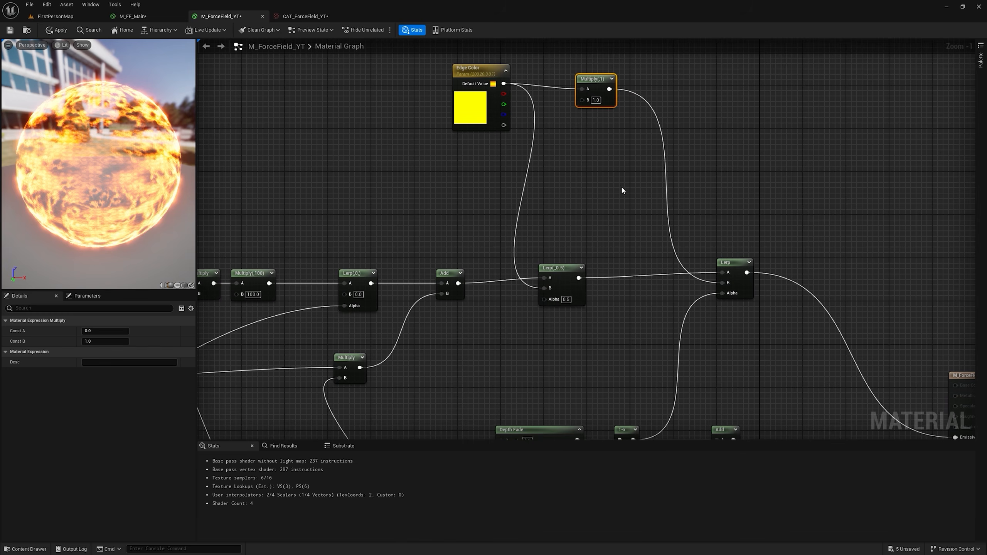
pyautogui.moveTo(630, 194); pyautogui.dragTo(654, 219, button='right')
pyautogui.click(493, 183)
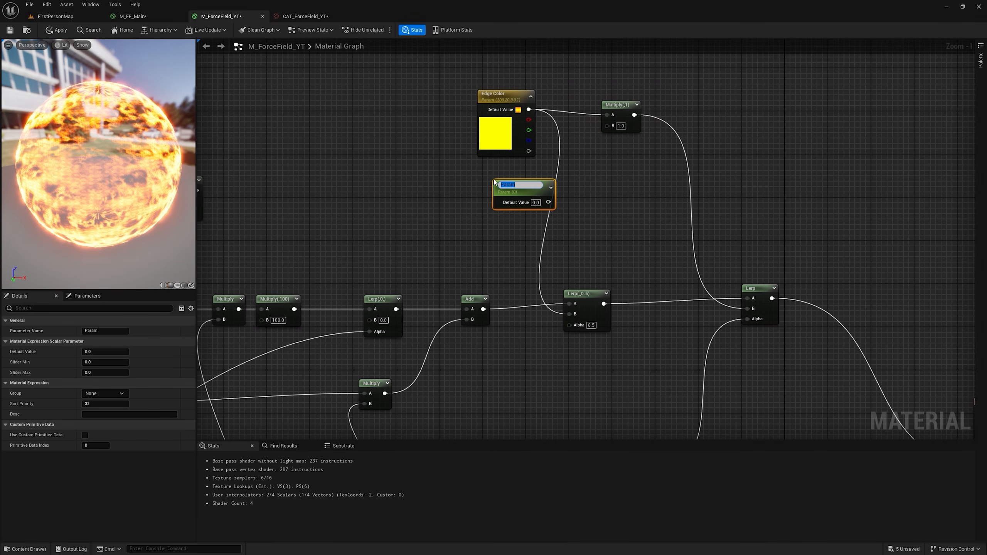
pyautogui.write('Edge Boost')
pyautogui.press('Return')
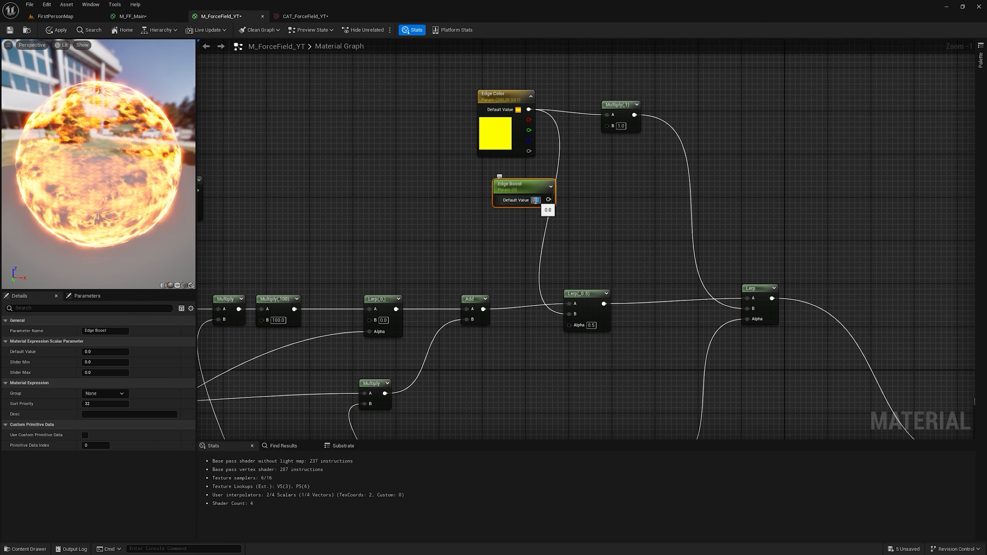
pyautogui.press('Return')
pyautogui.click(57, 30)
# Step: Line up the dot pattern's Round node beside the RadialGradientExponential node
pyautogui.moveTo(534, 257); pyautogui.dragTo(516, 139, button='right')
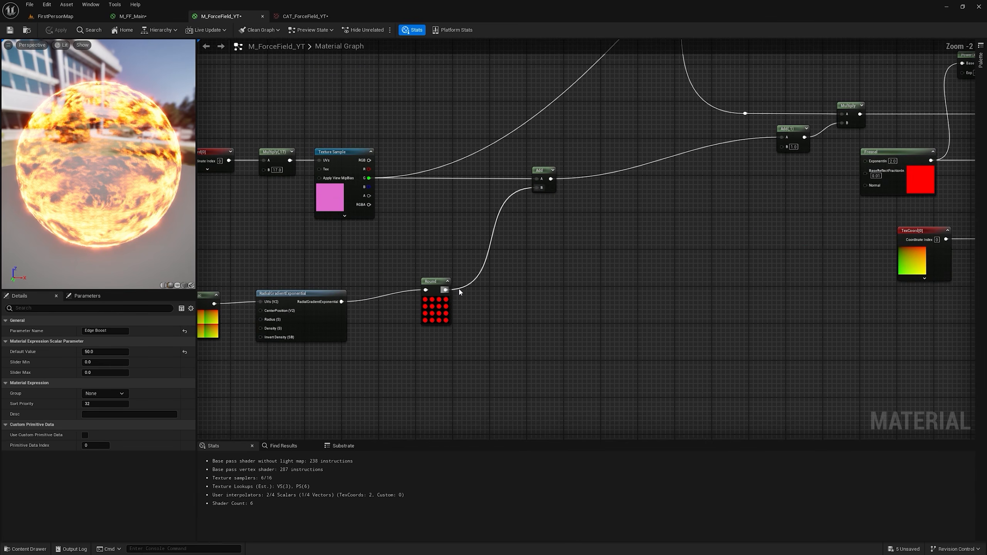
pyautogui.moveTo(439, 283); pyautogui.dragTo(398, 298)
pyautogui.moveTo(372, 306); pyautogui.dragTo(536, 292, button='right')
pyautogui.scroll(-2, 379, 304)
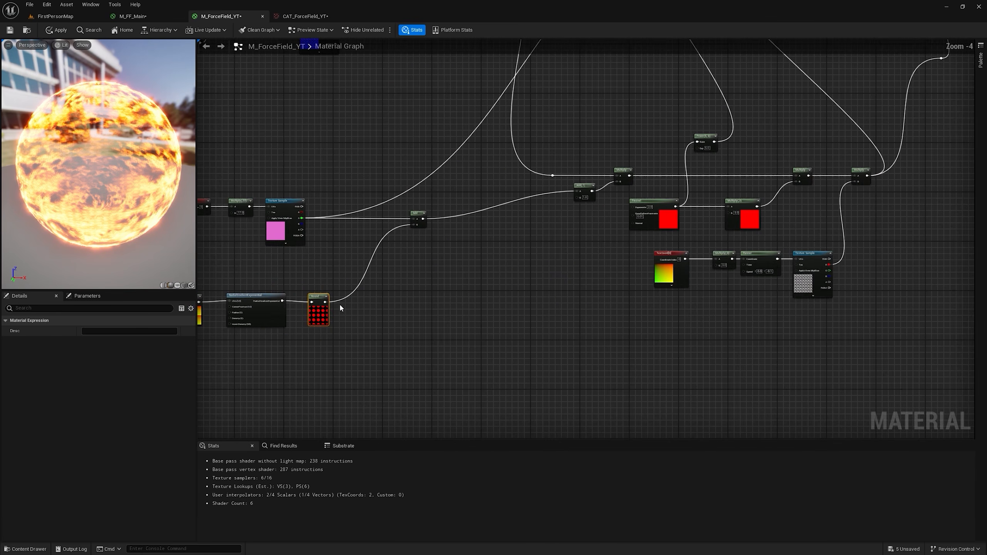
# Step: Connect the dot pattern's Round output to the new Lerp's Alpha input through a reroute point
pyautogui.moveTo(327, 306); pyautogui.dragTo(857, 134)
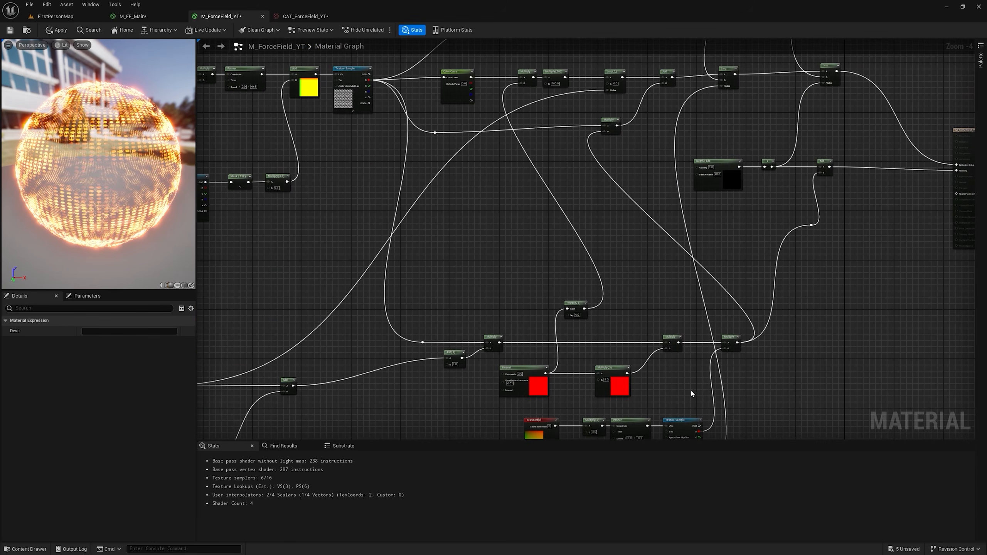
pyautogui.scroll(4, 730, 76)
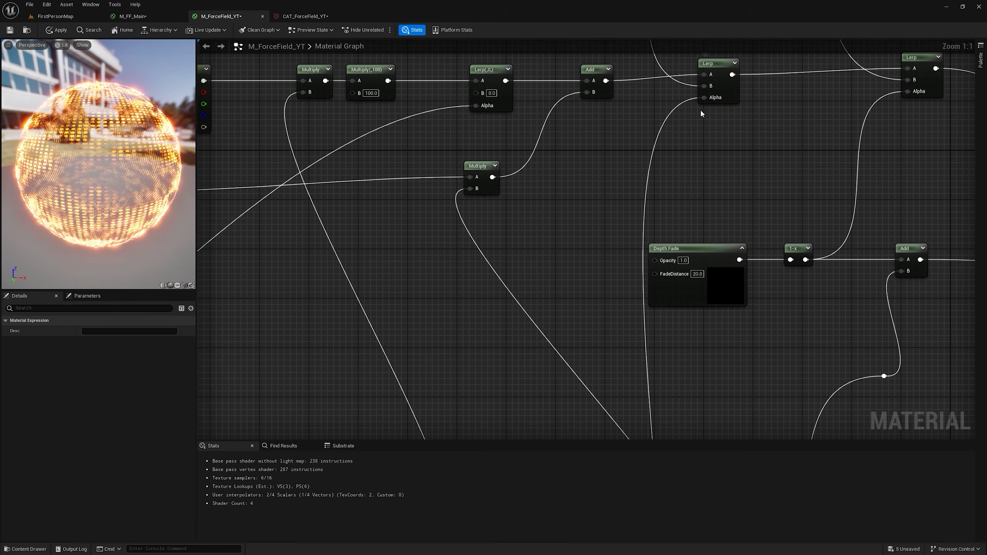
pyautogui.scroll(-6, 723, 98)
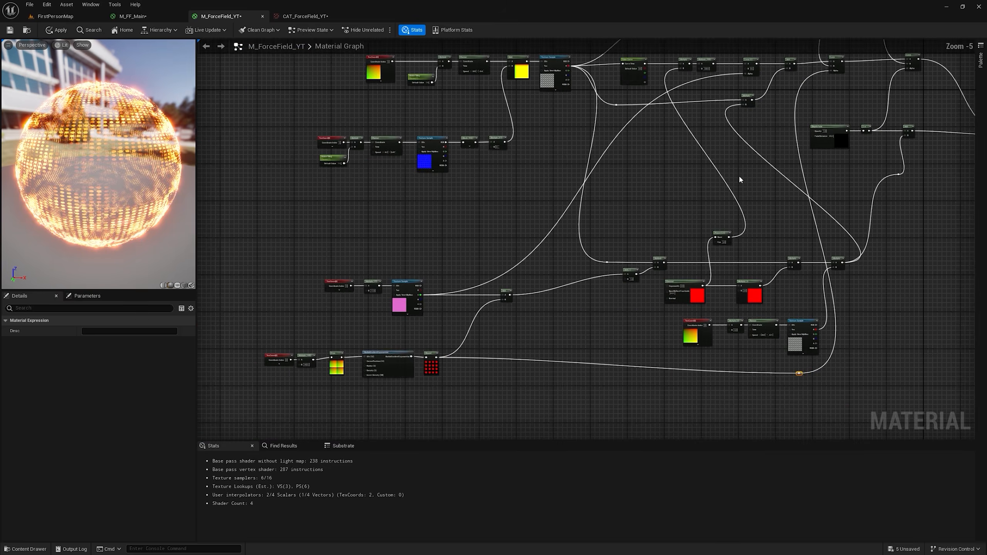
# Step: Create a named reroute declaration Circle Pattern from the dot pattern's Round output and save the material
pyautogui.scroll(5, 641, 243)
pyautogui.moveTo(416, 218); pyautogui.dragTo(564, 191)
pyautogui.write('name')
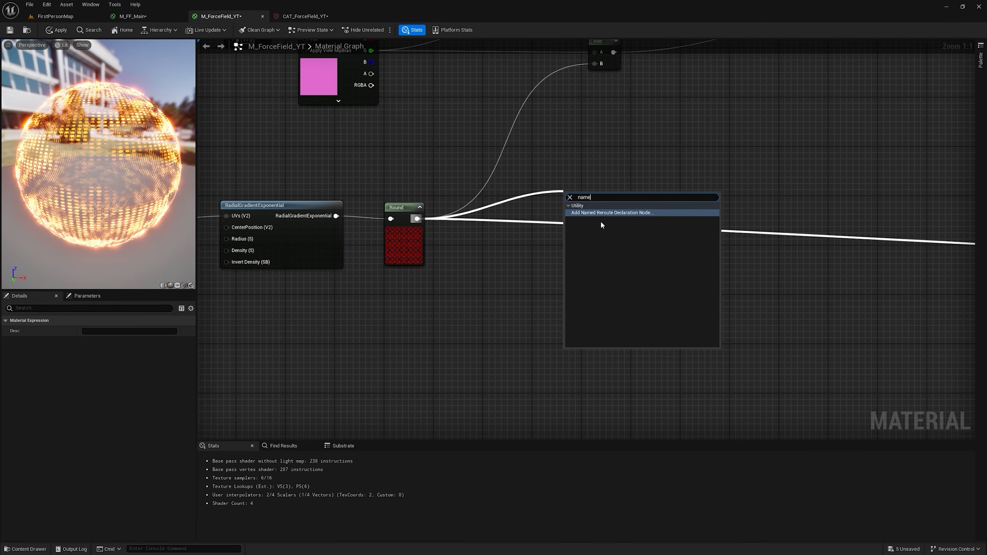
pyautogui.click(599, 214)
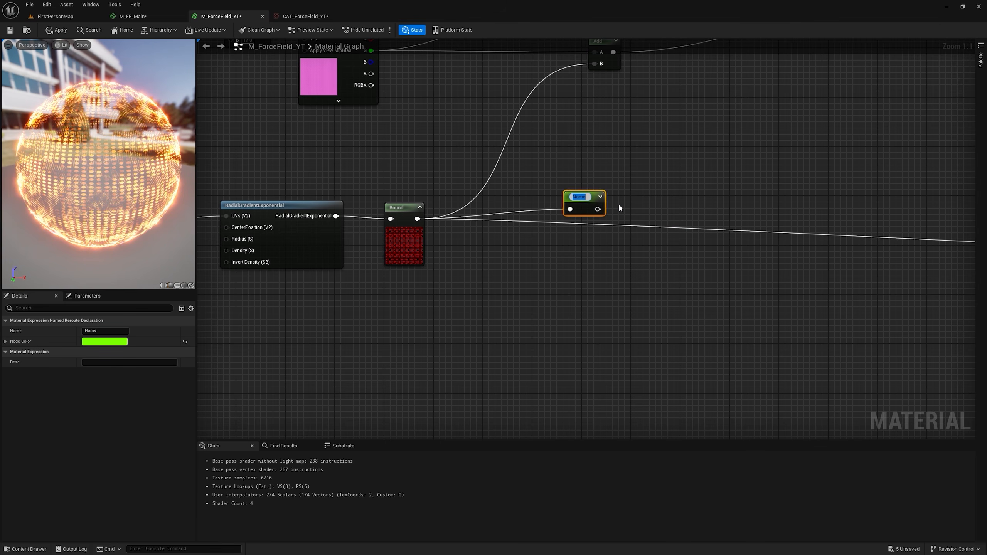
pyautogui.write("Circle Pattern'")
pyautogui.press('Return')
pyautogui.hotkey('ctrl', 's')
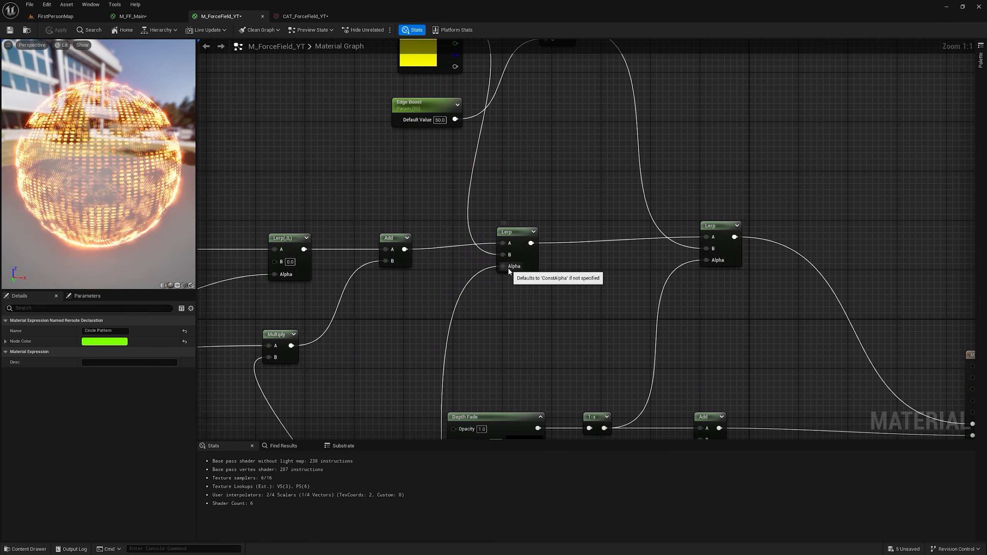
# Step: Disconnect the new Lerp's Alpha input and search the node list for the Circle Pattern reroute
pyautogui.keyDown('alt'); pyautogui.click(504, 267); pyautogui.keyUp('alt')
pyautogui.rightClick(454, 288)
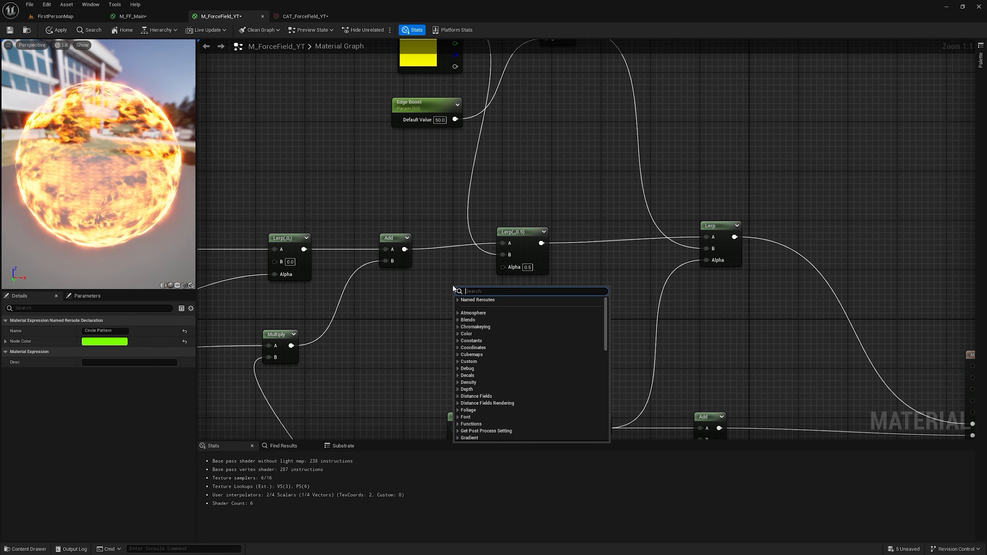
pyautogui.write('cirl')
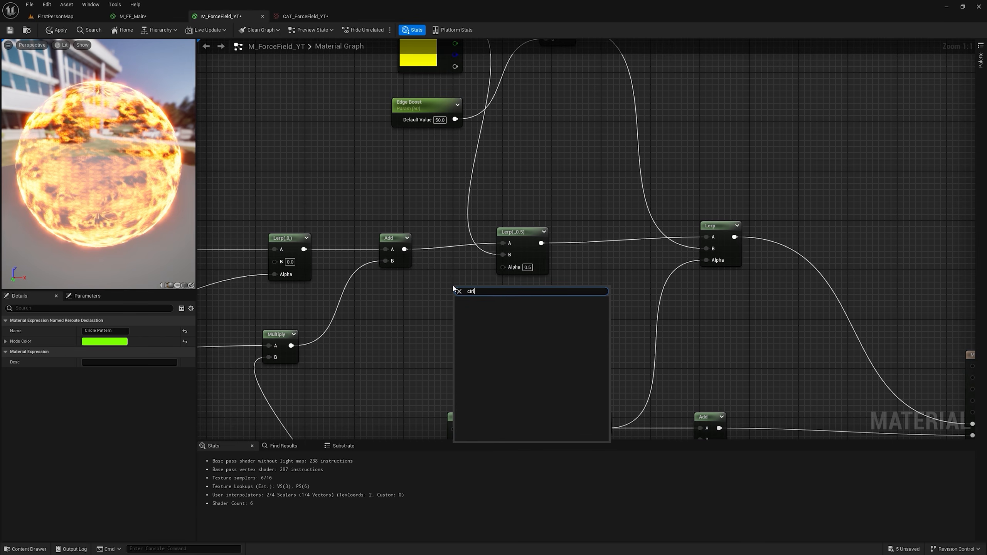
pyautogui.press('Escape')
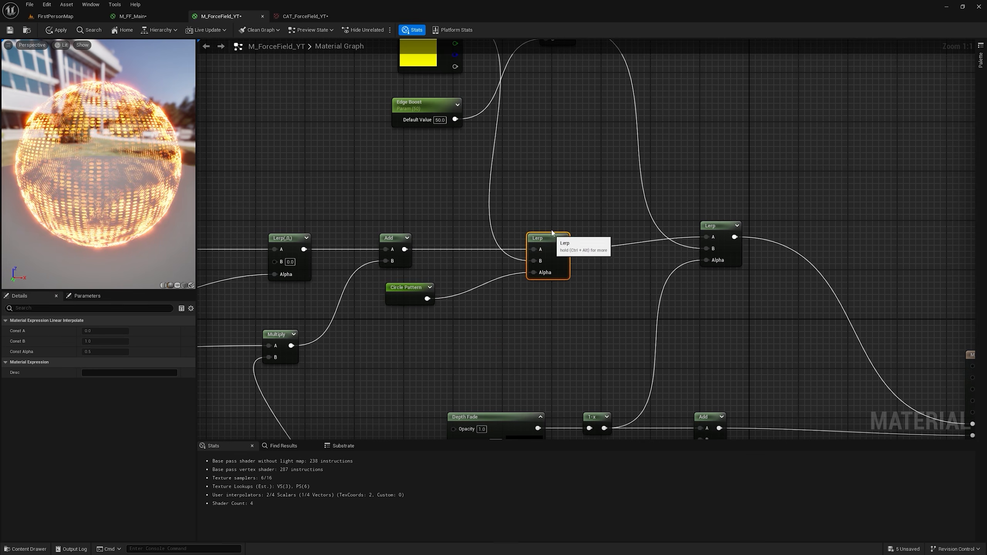
# Step: Route the Circle Pattern reroute's output into the B input of the Add that combines the hexagon and dot patterns
pyautogui.moveTo(432, 55); pyautogui.dragTo(425, 101, button='right')
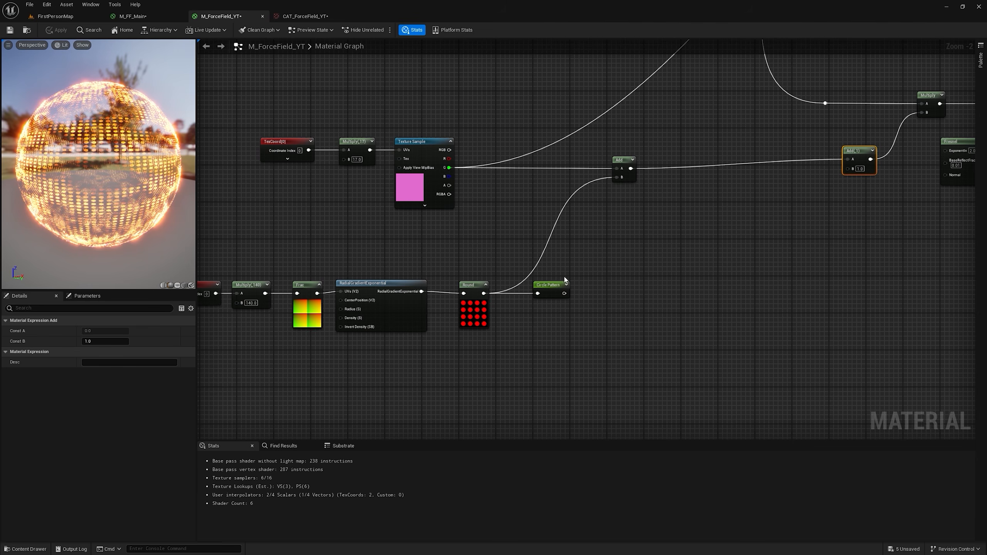
pyautogui.moveTo(563, 293); pyautogui.dragTo(617, 178)
pyautogui.moveTo(520, 280); pyautogui.dragTo(659, 183, button='right')
# Step: Add a LinearGradient node below the dot pattern chain and a Multiply that takes its VGradient output in A
pyautogui.rightClick(423, 293)
pyautogui.write('lin')
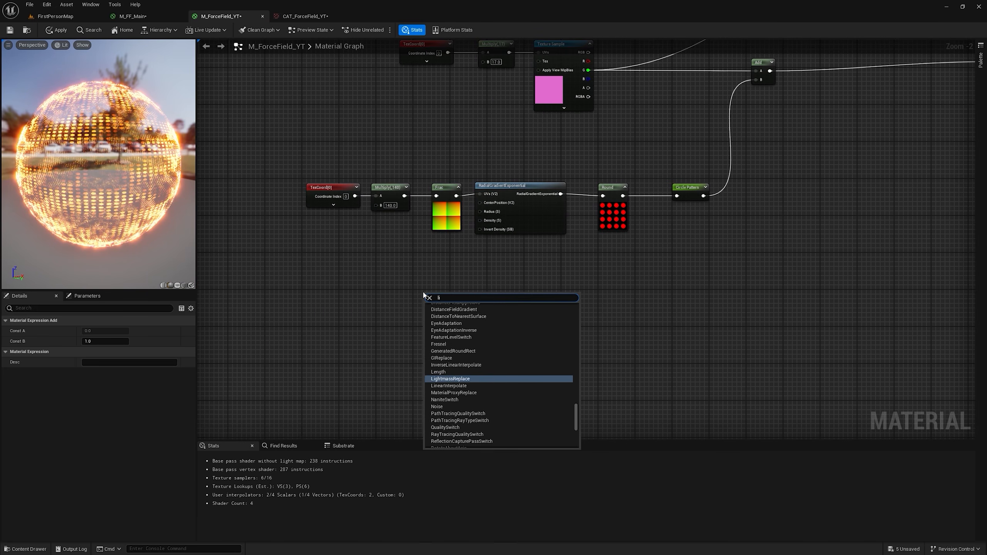
pyautogui.press('Return')
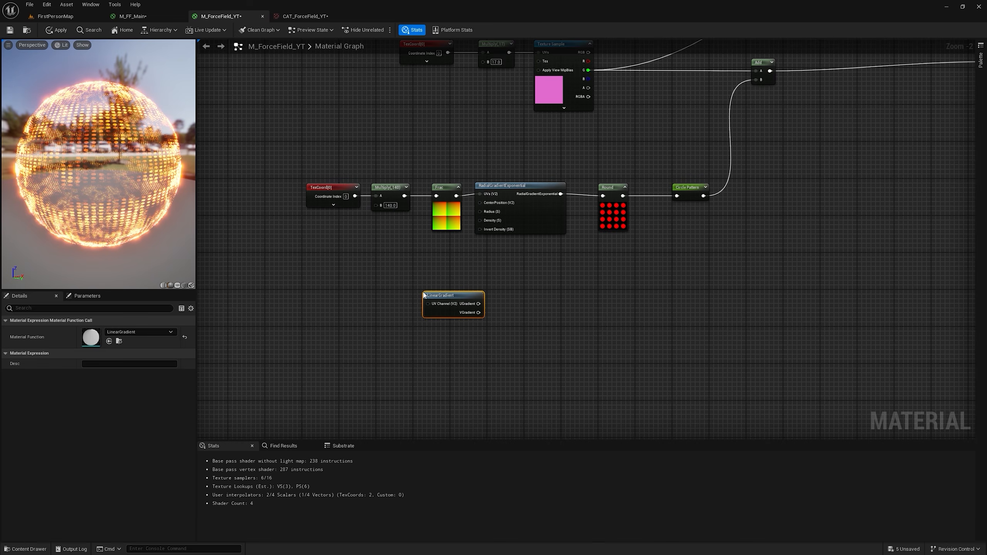
pyautogui.scroll(2, 483, 291)
pyautogui.click(493, 310)
pyautogui.press('m')
pyautogui.click(521, 294)
# Step: Preview the gradient's Multiply on a flat-faced preview shape, with the LinearGradient node moved farther away from it
pyautogui.rightClick(527, 299)
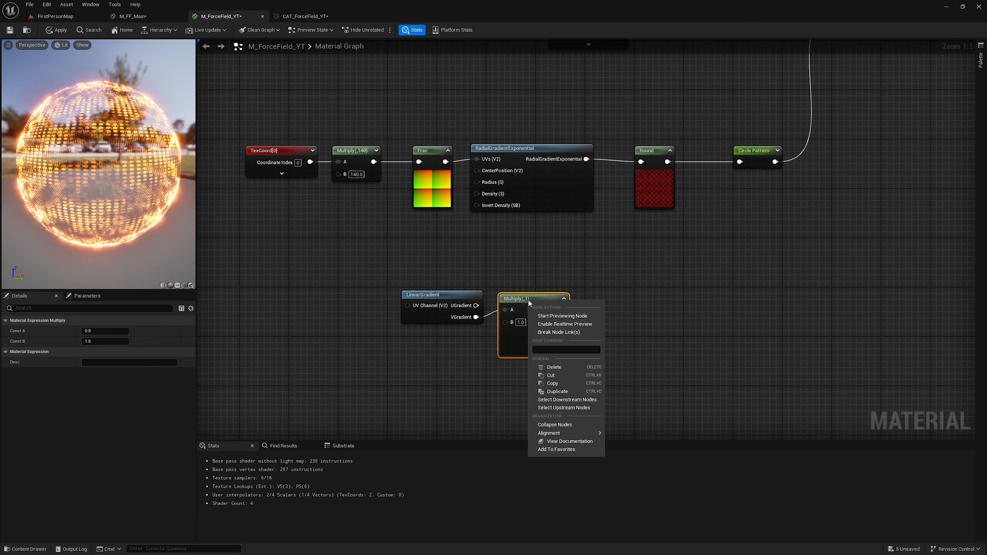
pyautogui.click(562, 316)
pyautogui.moveTo(427, 295); pyautogui.dragTo(382, 298)
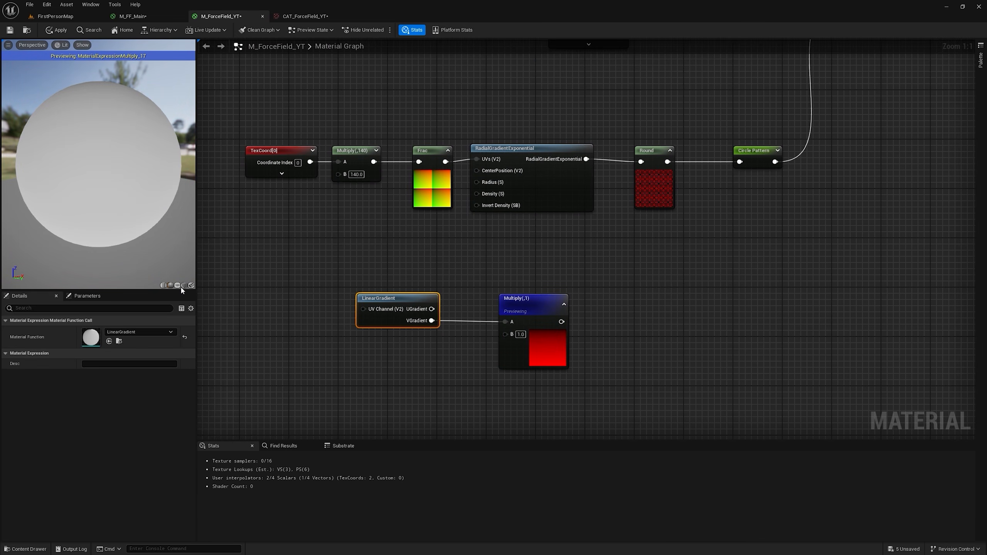
pyautogui.click(183, 286)
pyautogui.moveTo(109, 178); pyautogui.dragTo(141, 166)
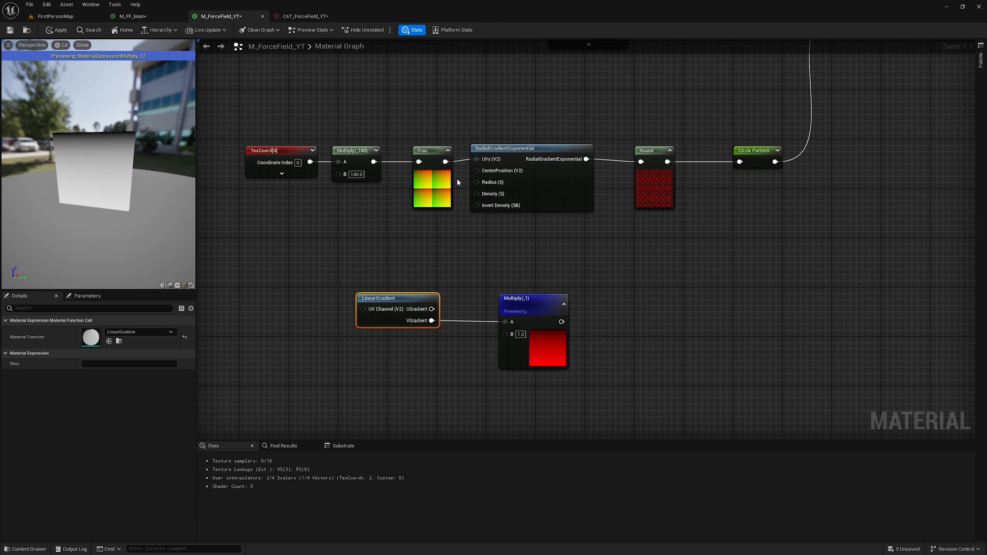
# Step: Add a Frac node after the gradient's Multiply and set the Multiply's B to 6
pyautogui.moveTo(561, 322); pyautogui.dragTo(610, 313)
pyautogui.write('fra')
pyautogui.click(628, 344)
pyautogui.click(520, 334)
pyautogui.write('6')
pyautogui.press('Return')
# Step: Preview the gradient's Frac node and examine its stripes on the preview mesh
pyautogui.click(633, 310)
pyautogui.click(620, 313)
pyautogui.rightClick(622, 311)
pyautogui.click(660, 325)
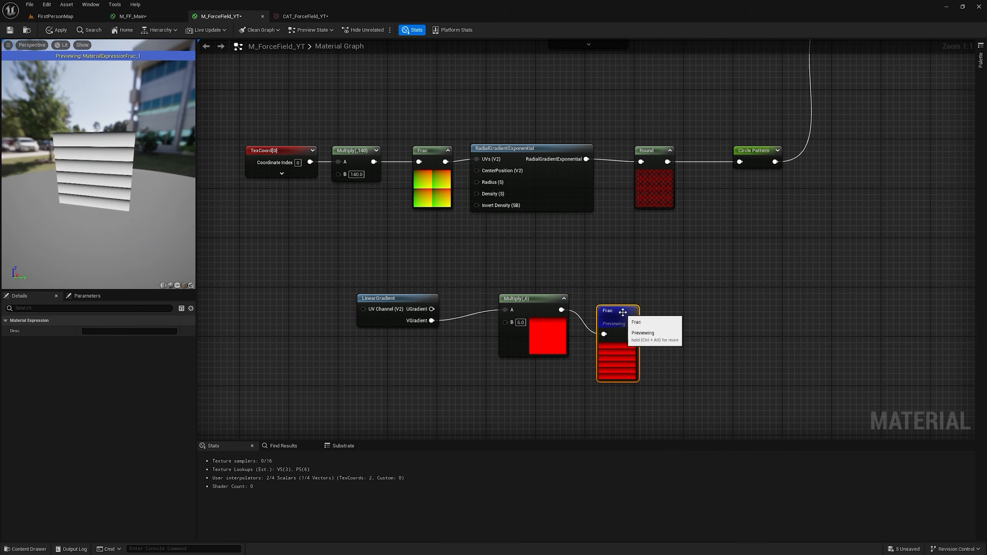
pyautogui.scroll(3, 116, 171)
pyautogui.moveTo(107, 165); pyautogui.dragTo(124, 147)
# Step: Chain Subtract, Saturate and Round nodes after the gradient's Frac, with the Subtract's B set to 0.4
pyautogui.moveTo(614, 313); pyautogui.dragTo(816, 307)
pyautogui.write('sub')
pyautogui.press('Return')
pyautogui.write('sat')
pyautogui.press('Return')
pyautogui.write('round')
pyautogui.press('Return')
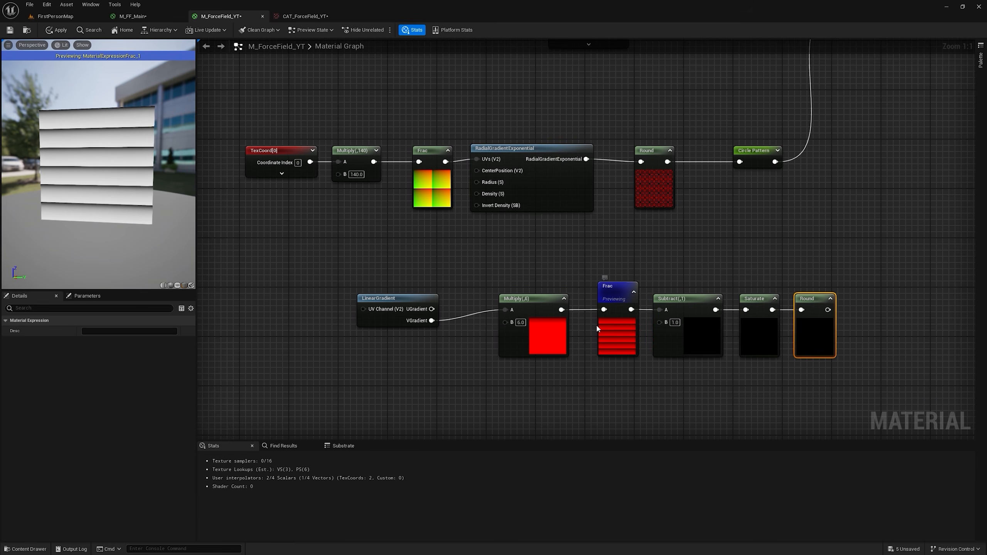
pyautogui.scroll(3, 104, 189)
pyautogui.scroll(-1, 108, 190)
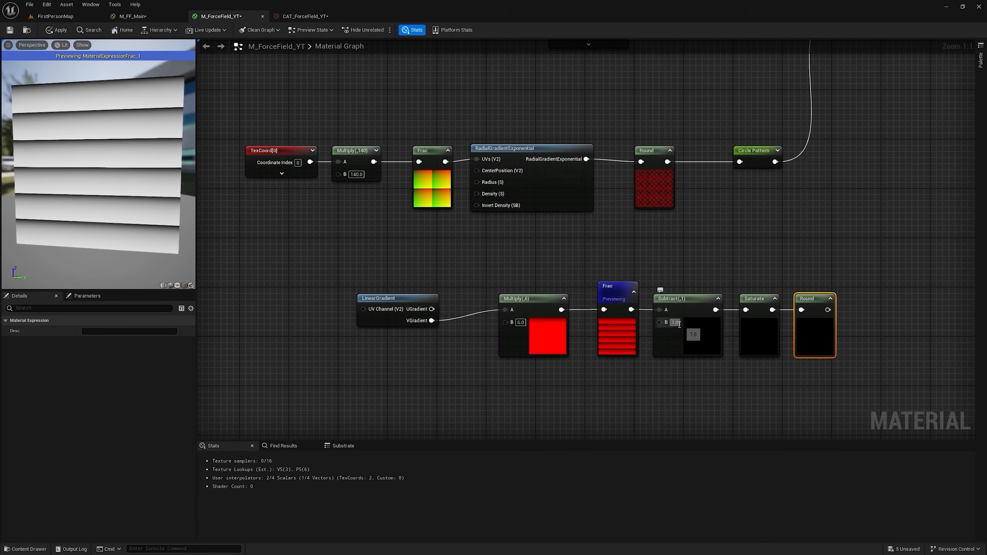
pyautogui.write('0.4')
pyautogui.press('Return')
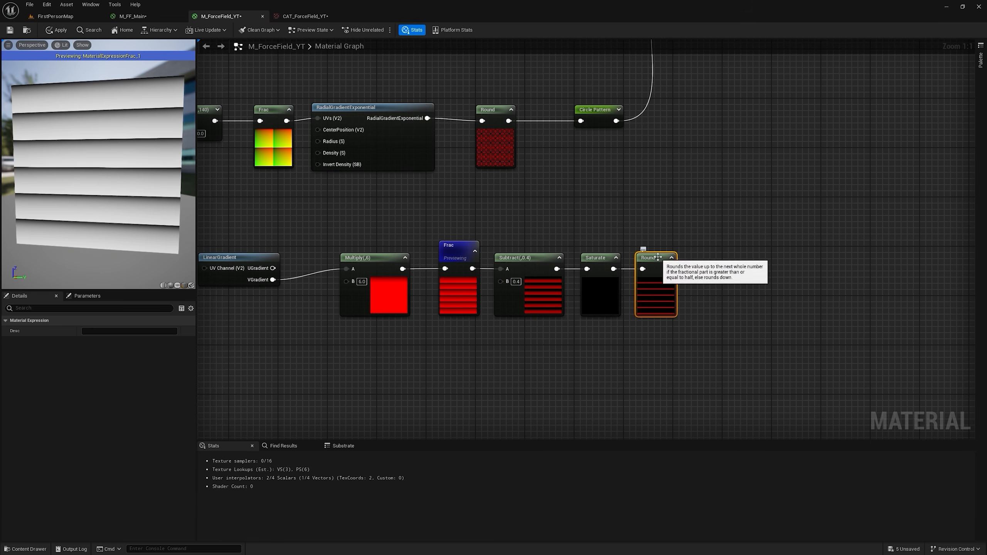
# Step: Preview the line pattern's Round node and thin the lines by setting the Subtract's B to 0.49
pyautogui.rightClick(668, 264)
pyautogui.click(684, 272)
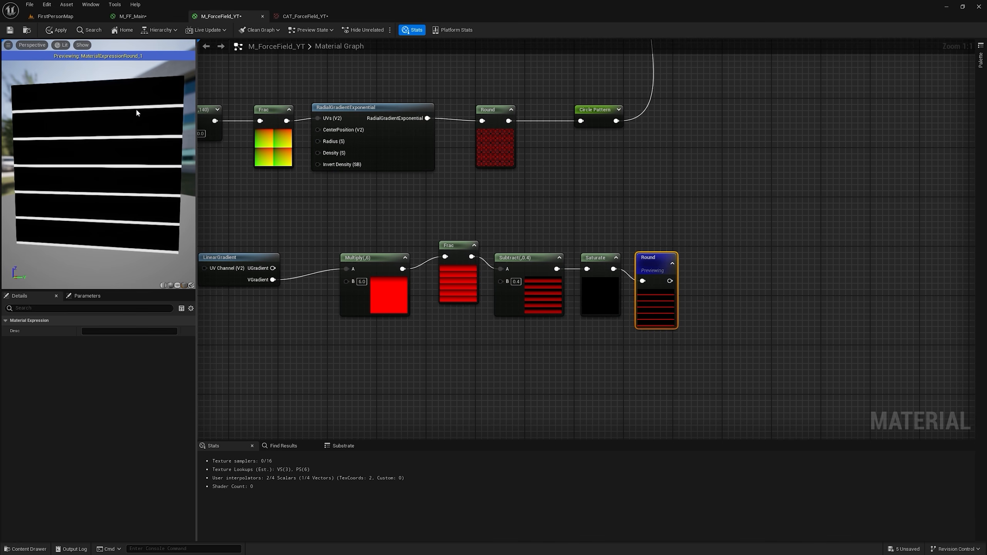
pyautogui.click(520, 282)
pyautogui.write('0.49')
pyautogui.press('Return')
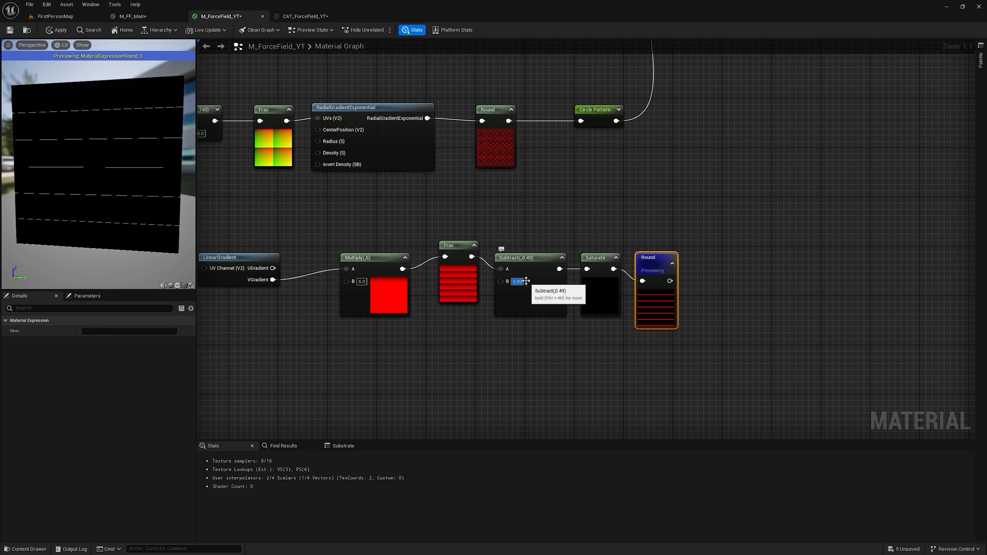
# Step: Try 0.5 and 0.3 as the line pattern Subtract's B to compare line thickness
pyautogui.write('0.5')
pyautogui.press('Return')
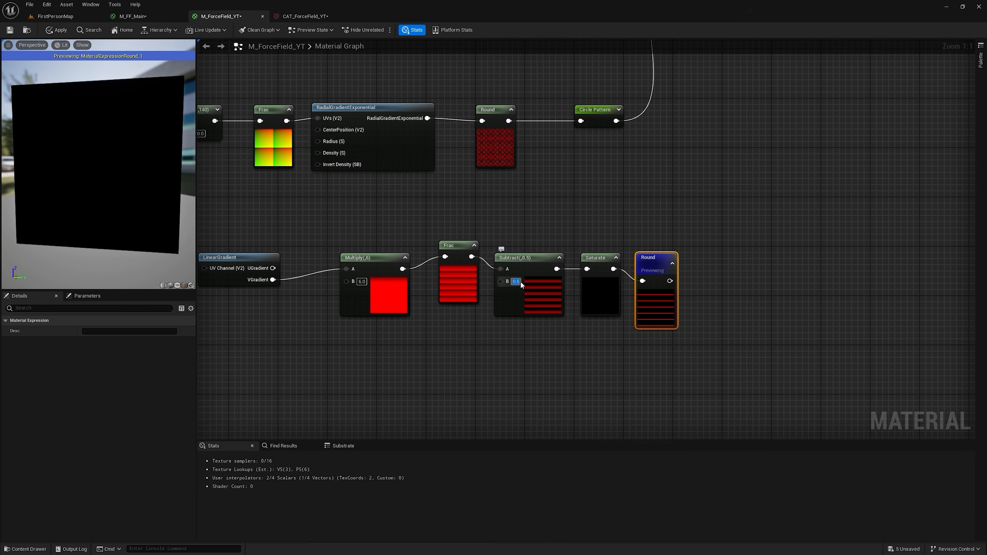
pyautogui.write('0.3')
pyautogui.press('Return')
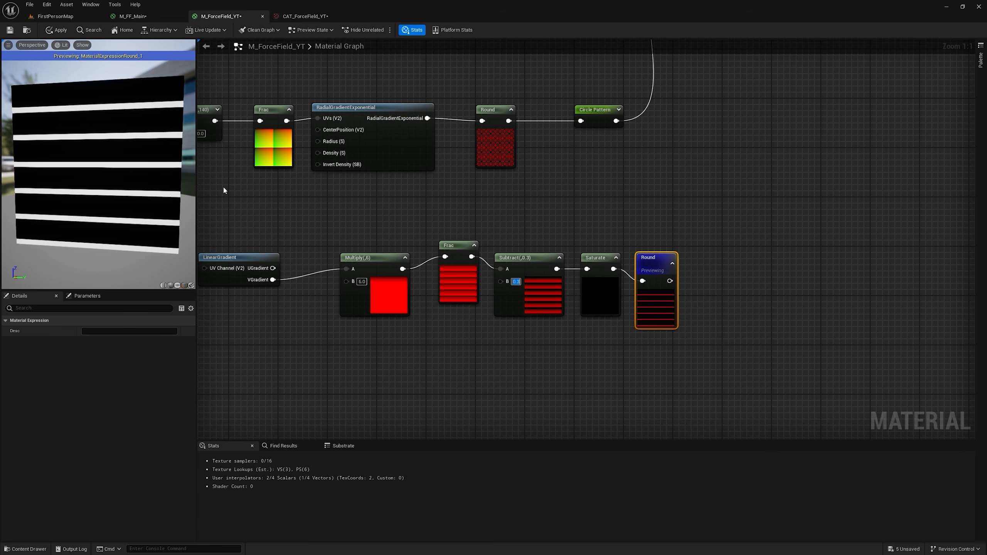
pyautogui.press('BackSpace')
pyautogui.write('5')
pyautogui.press('Return')
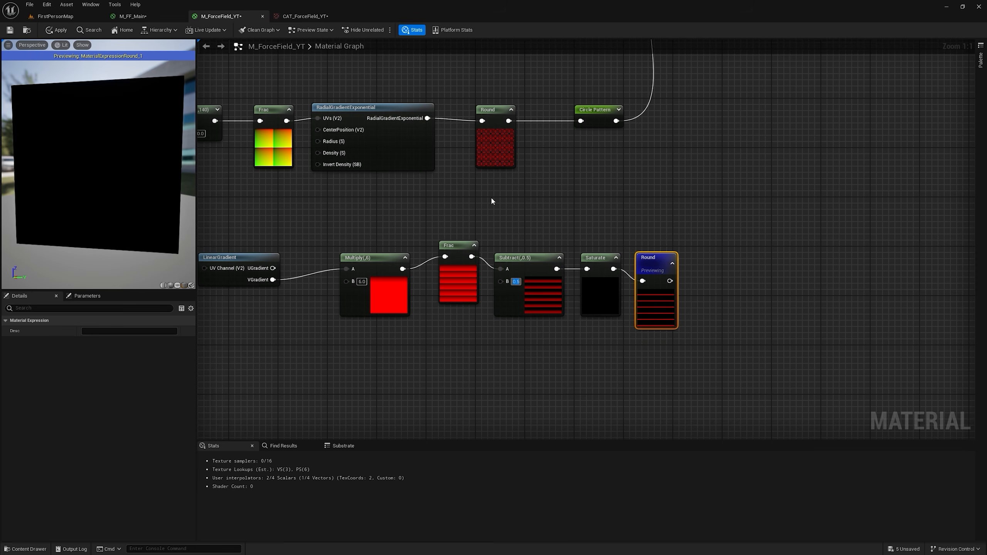
# Step: Refresh the Round node's thumbnail and set the line pattern Subtract's B to 0.4
pyautogui.click(672, 263)
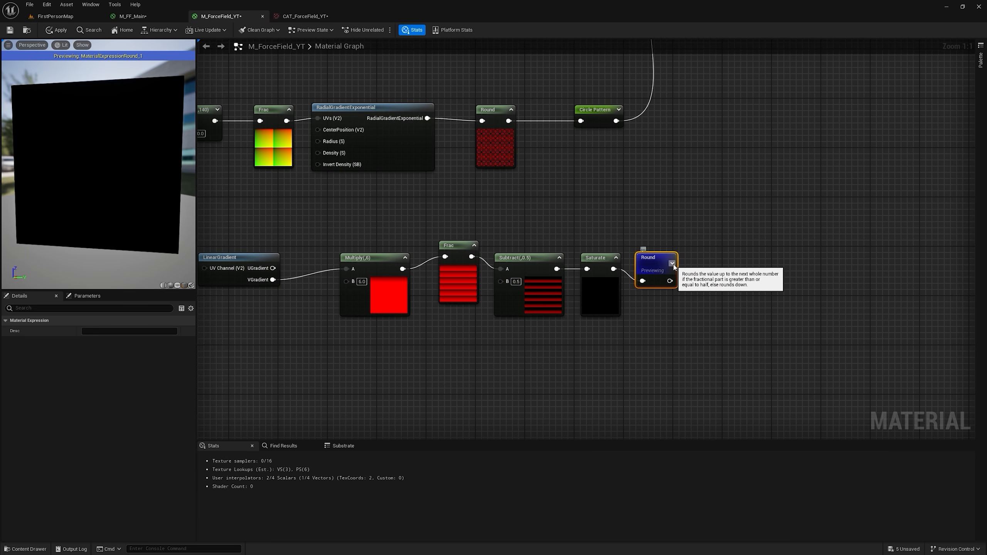
pyautogui.click(672, 264)
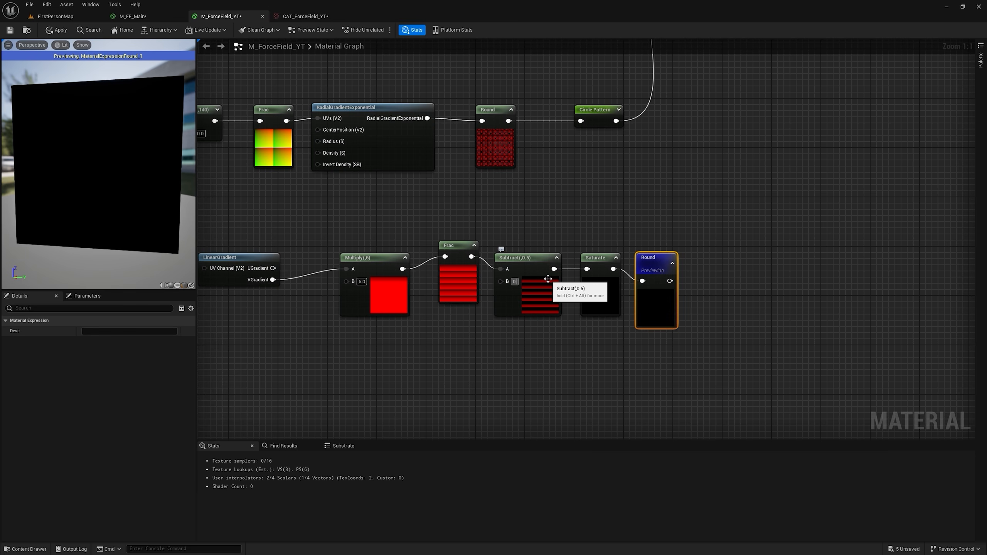
pyautogui.press('Return')
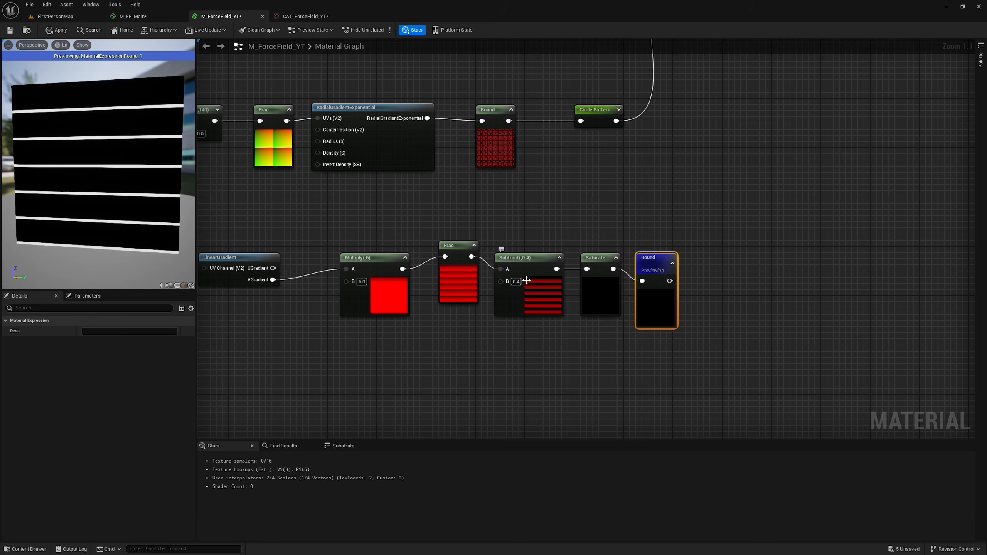
# Step: Reposition the whole line-pattern node chain beneath the circle pattern and stop previewing its Round node
pyautogui.moveTo(532, 238); pyautogui.dragTo(700, 210, button='right')
pyautogui.moveTo(363, 180); pyautogui.dragTo(680, 304)
pyautogui.moveTo(681, 304); pyautogui.dragTo(815, 251)
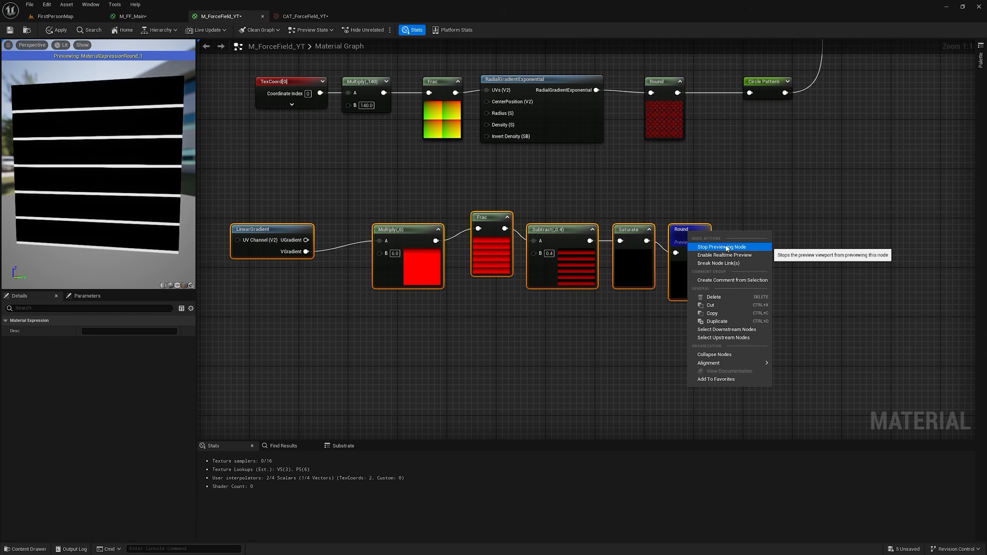
pyautogui.moveTo(751, 226); pyautogui.dragTo(707, 308, button='right')
pyautogui.rightClick(650, 319)
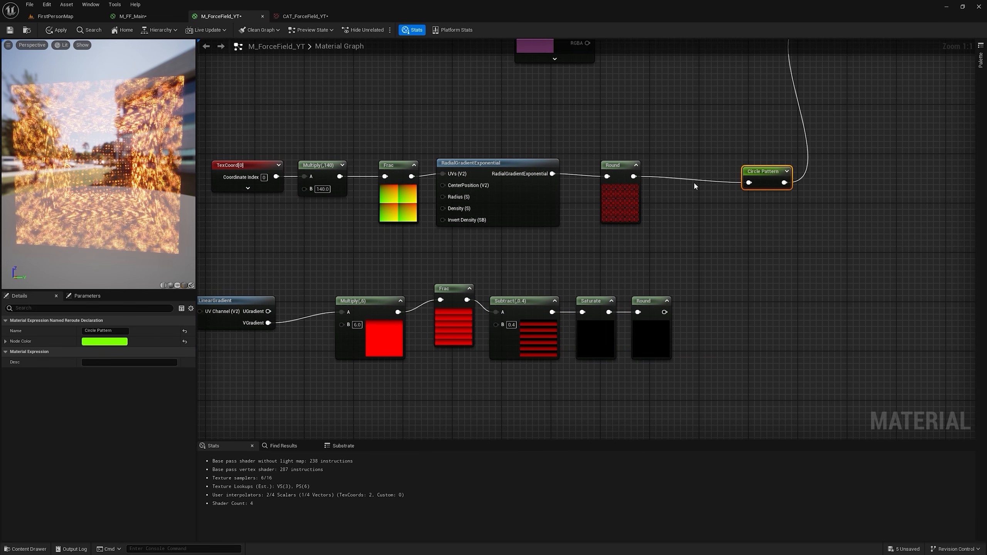
# Step: Multiply the circle pattern's Round by the line pattern's Round, feed the product into Circle Pattern, and apply the material
pyautogui.press('m')
pyautogui.click(702, 185)
pyautogui.moveTo(633, 177); pyautogui.dragTo(708, 201)
pyautogui.moveTo(664, 312); pyautogui.dragTo(703, 171)
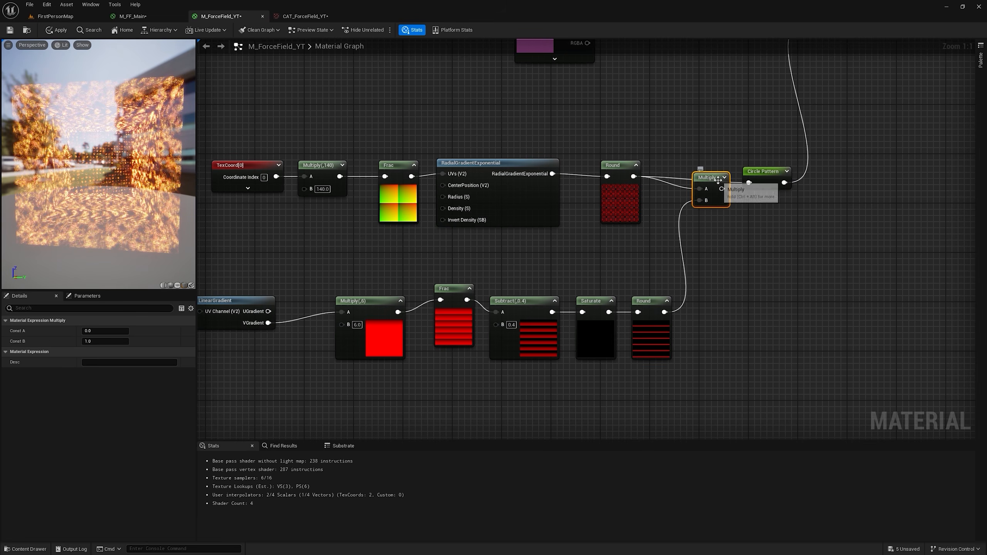
pyautogui.click(55, 31)
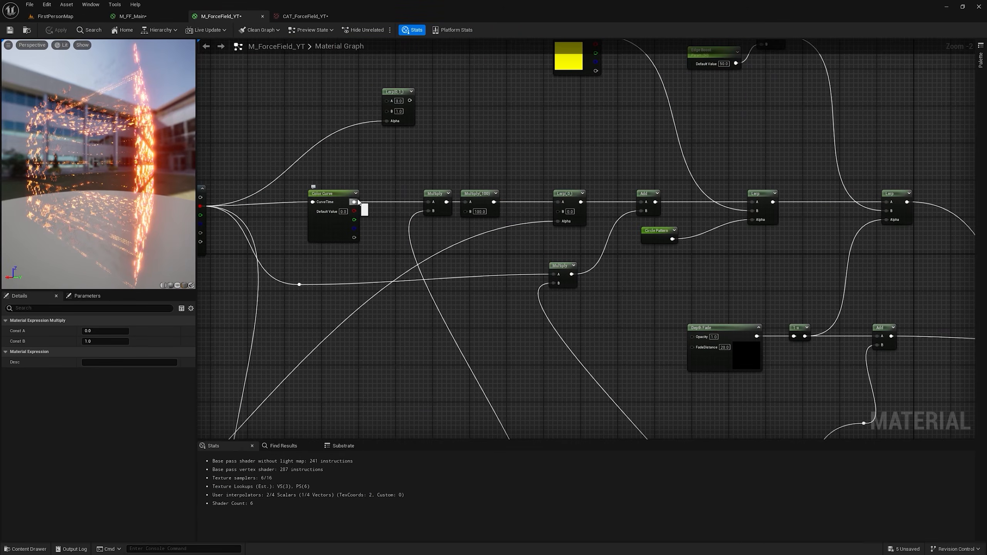
pyautogui.moveTo(358, 201); pyautogui.dragTo(462, 175)
# Step: Place the Multiply and its following ×100 Multiply between the Lerp and Add, set Edge Boost to 10, and apply the material
pyautogui.moveTo(523, 229); pyautogui.dragTo(443, 209)
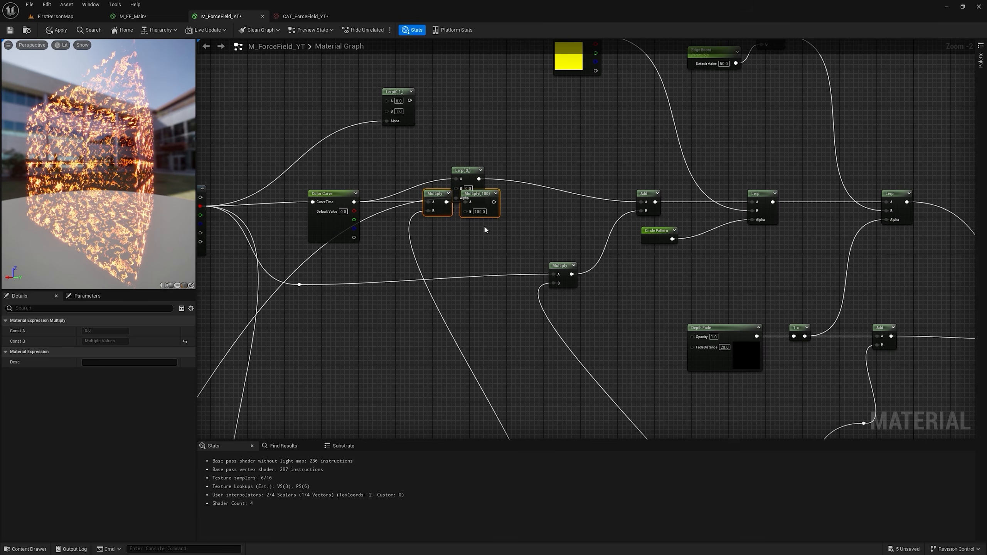
pyautogui.click(63, 35)
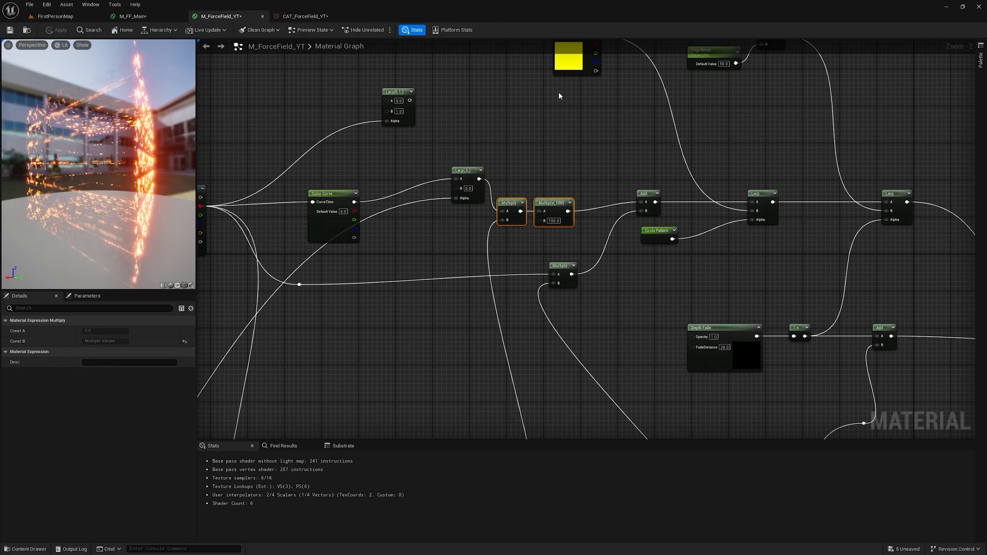
pyautogui.moveTo(721, 73); pyautogui.dragTo(529, 159, button='right')
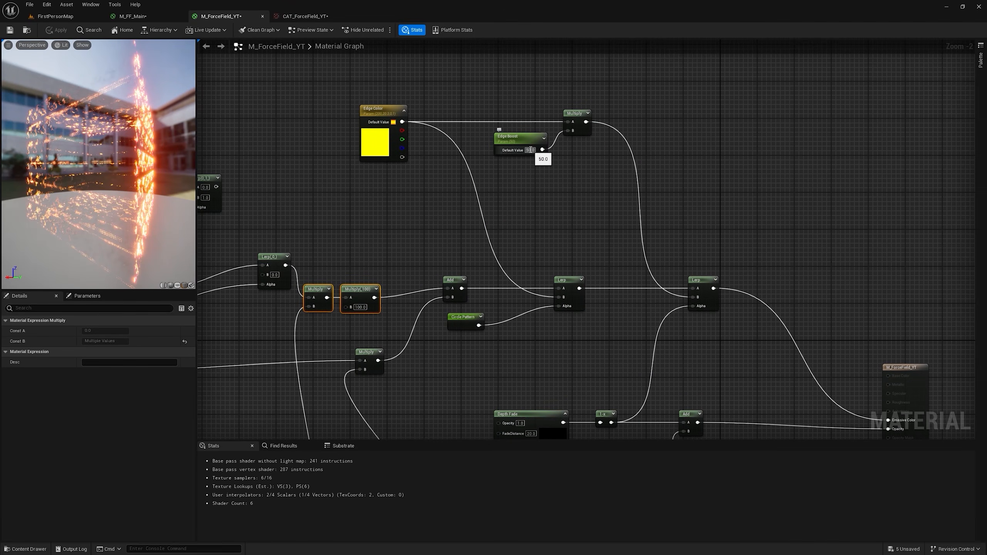
pyautogui.write('10')
pyautogui.press('Return')
pyautogui.click(57, 31)
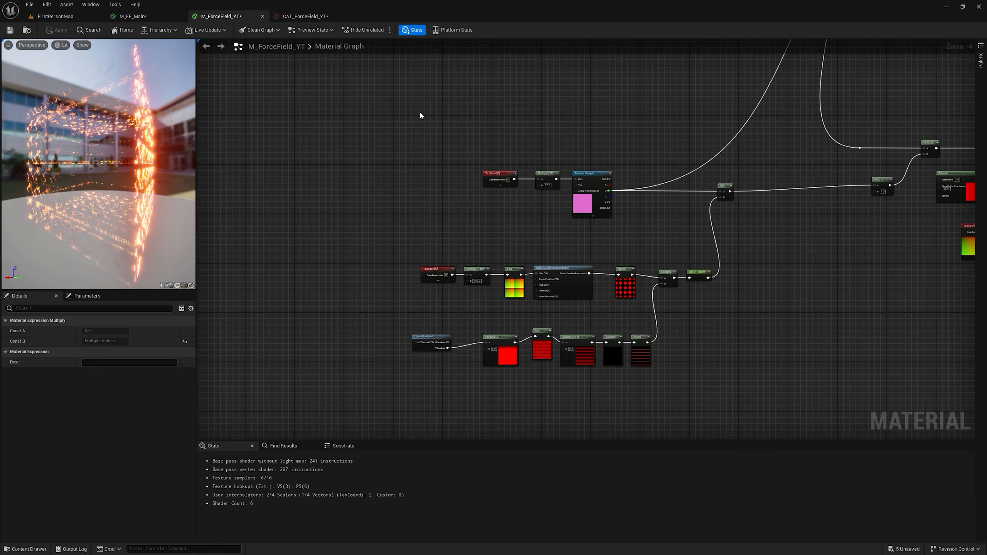
# Step: Nudge the LinearGradient node and preview the line pattern's Round node
pyautogui.scroll(1, 471, 331)
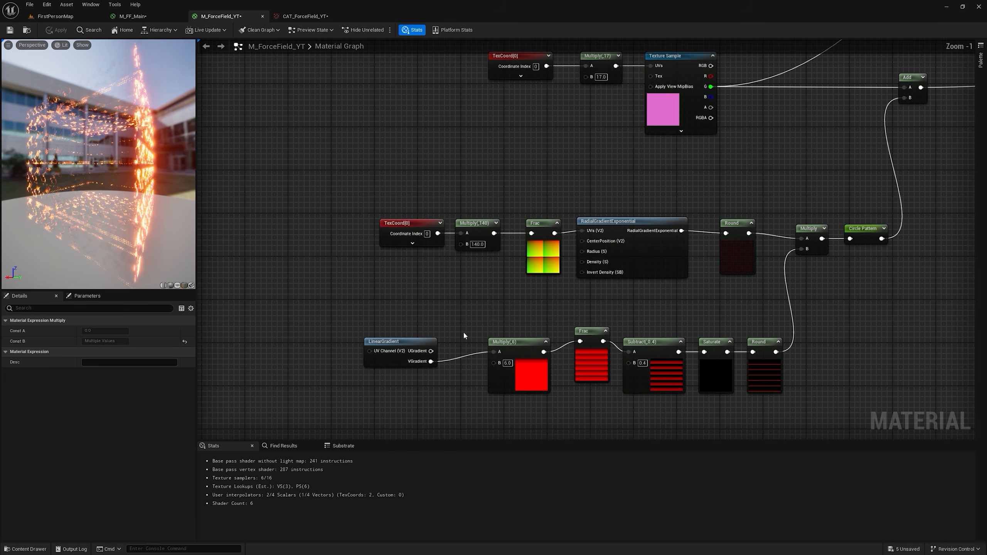
pyautogui.moveTo(416, 342); pyautogui.dragTo(422, 333)
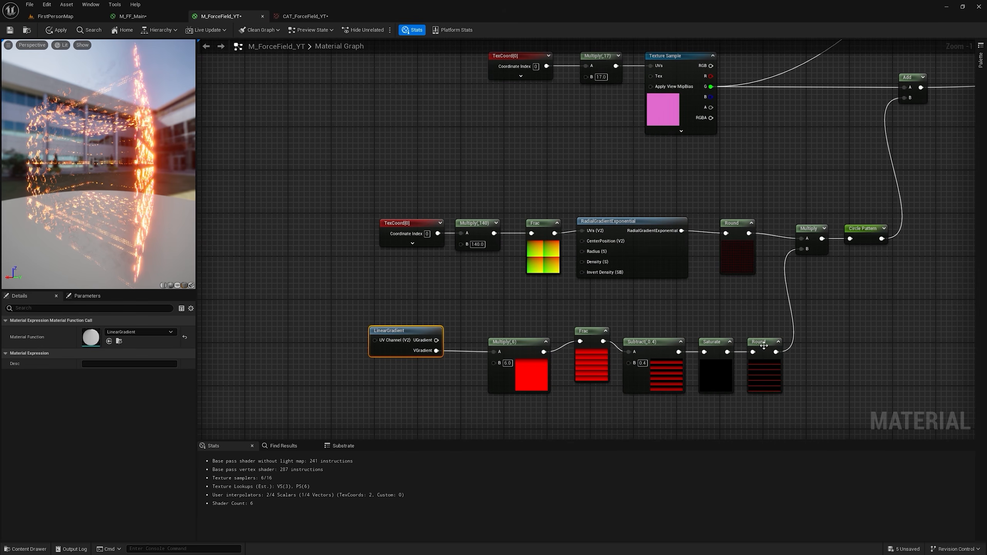
pyautogui.rightClick(764, 345)
pyautogui.click(787, 360)
# Step: Create an Add node for distorting the lines and connect the panned texture's Mask output to its A input
pyautogui.scroll(-3, 661, 301)
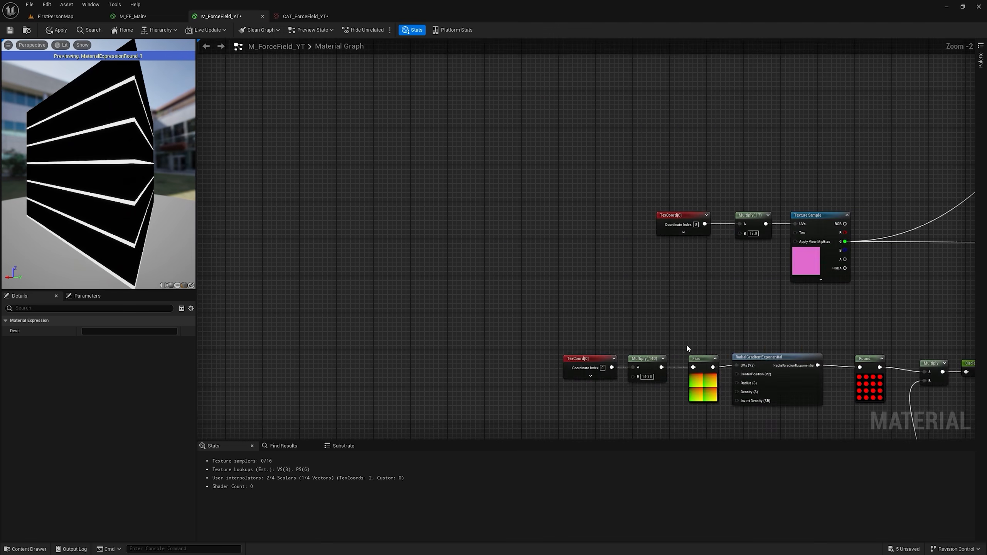
pyautogui.moveTo(614, 107); pyautogui.dragTo(853, 173)
pyautogui.moveTo(793, 133); pyautogui.dragTo(345, 135)
pyautogui.moveTo(435, 218); pyautogui.dragTo(507, 104, button='right')
pyautogui.moveTo(529, 149); pyautogui.dragTo(532, 221, button='right')
pyautogui.press('a')
pyautogui.click(532, 221)
pyautogui.scroll(1, 481, 92)
pyautogui.moveTo(473, 89); pyautogui.dragTo(557, 282)
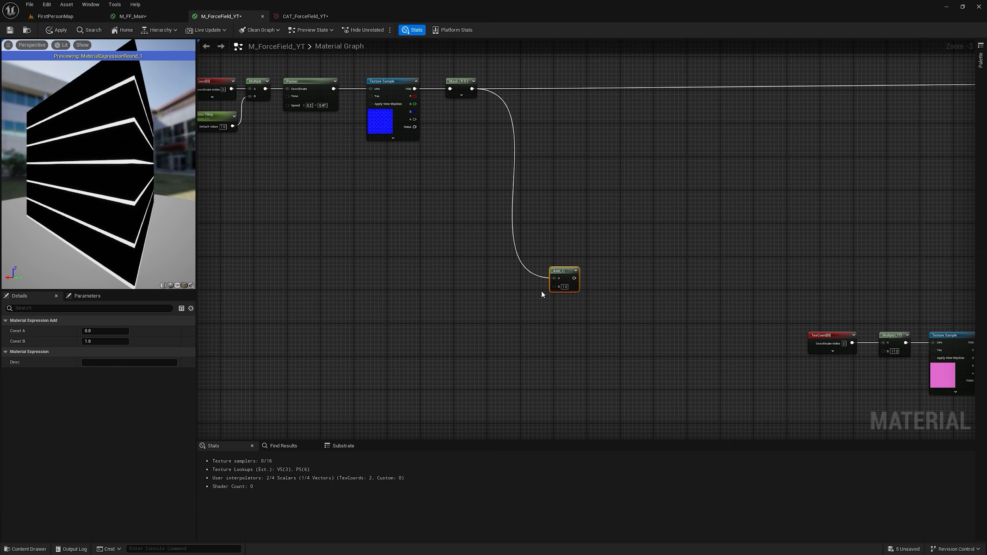
# Step: Connect a new TexCoord node to the Add's B input and wire the Add's output into LinearGradient's UV Channel
pyautogui.press('u')
pyautogui.click(430, 275)
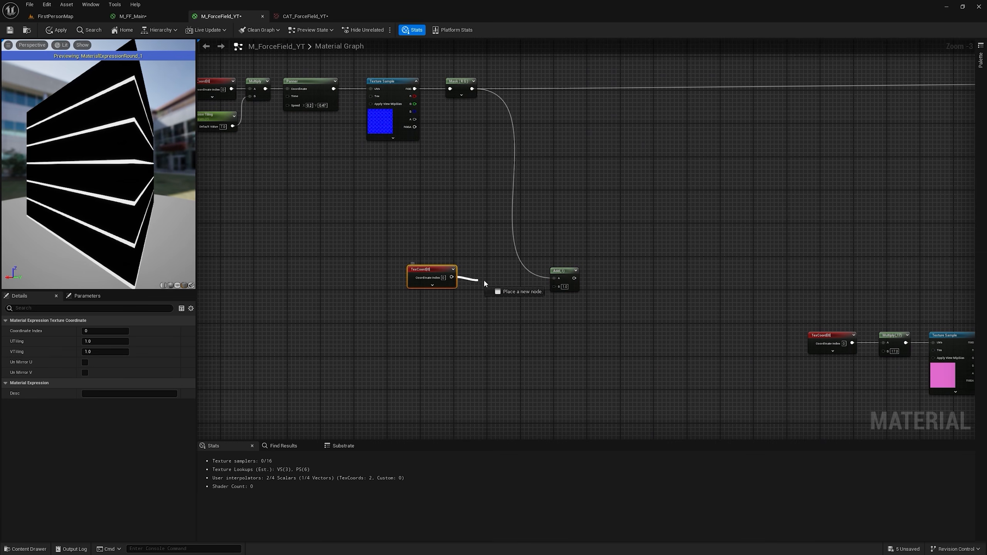
pyautogui.moveTo(551, 286); pyautogui.dragTo(552, 286)
pyautogui.scroll(-1, 565, 288)
pyautogui.moveTo(586, 296); pyautogui.dragTo(441, 145, button='right')
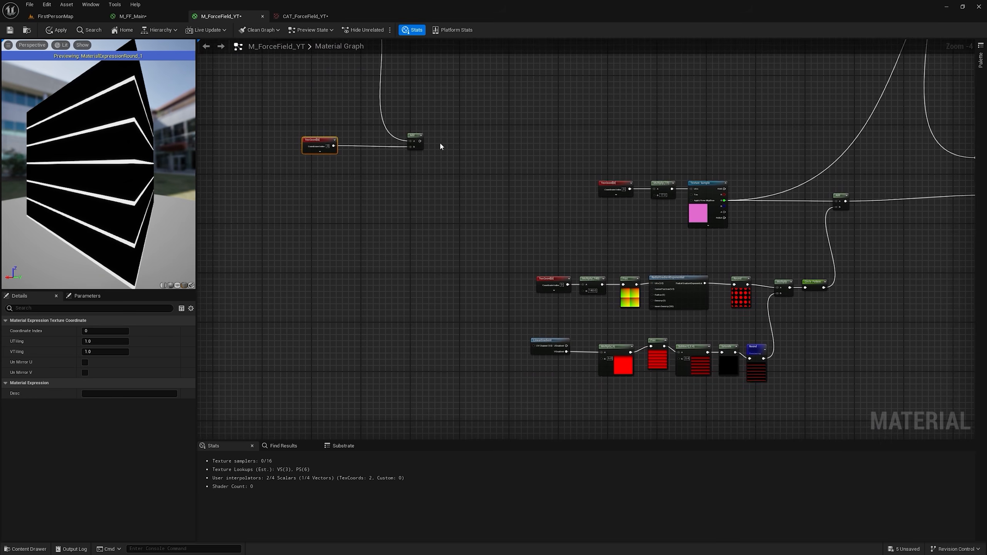
pyautogui.scroll(2, 432, 143)
pyautogui.moveTo(414, 141); pyautogui.dragTo(584, 202)
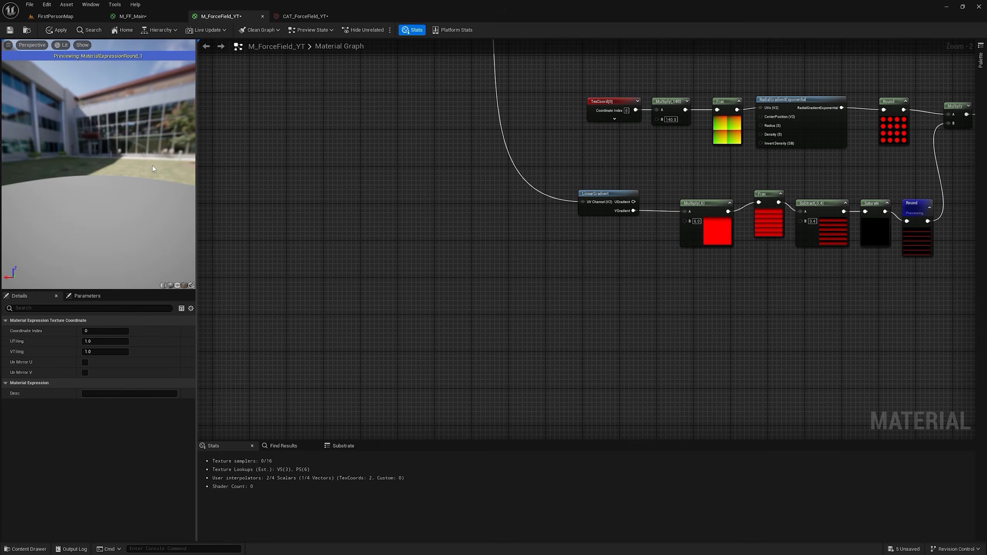
# Step: Apply the material with the distorted line pattern and inspect the sphere in FirstPersonMap
pyautogui.moveTo(149, 177); pyautogui.dragTo(132, 183)
pyautogui.click(58, 30)
pyautogui.click(58, 16)
pyautogui.moveTo(533, 186); pyautogui.dragTo(360, 204, button='right')
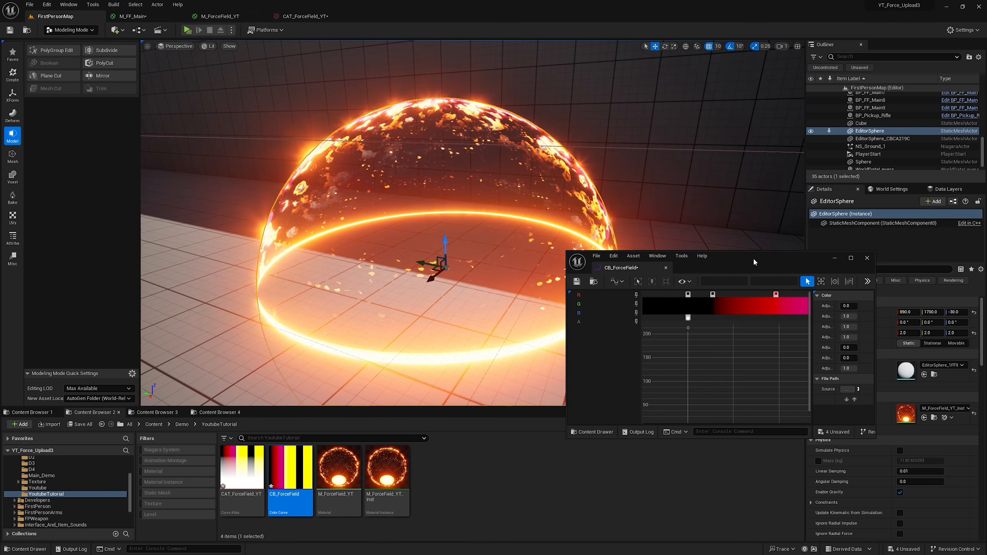
# Step: Shift the CB_ForceField stops so the black band spans about 0.5 to 0.6 and the following yellow stop sits at about 0.85
pyautogui.moveTo(753, 254); pyautogui.dragTo(754, 249)
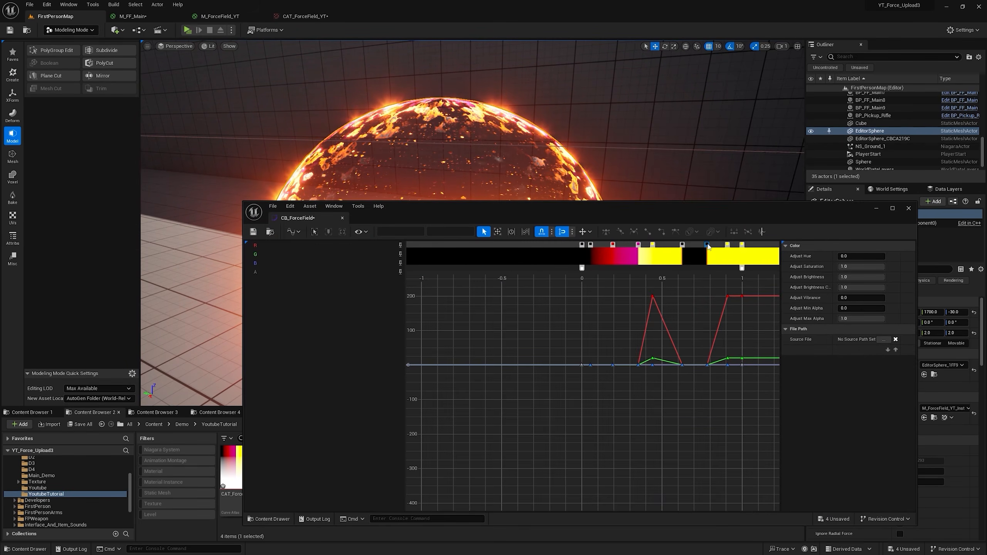
pyautogui.moveTo(632, 206); pyautogui.dragTo(621, 271)
pyautogui.moveTo(641, 309); pyautogui.dragTo(659, 310)
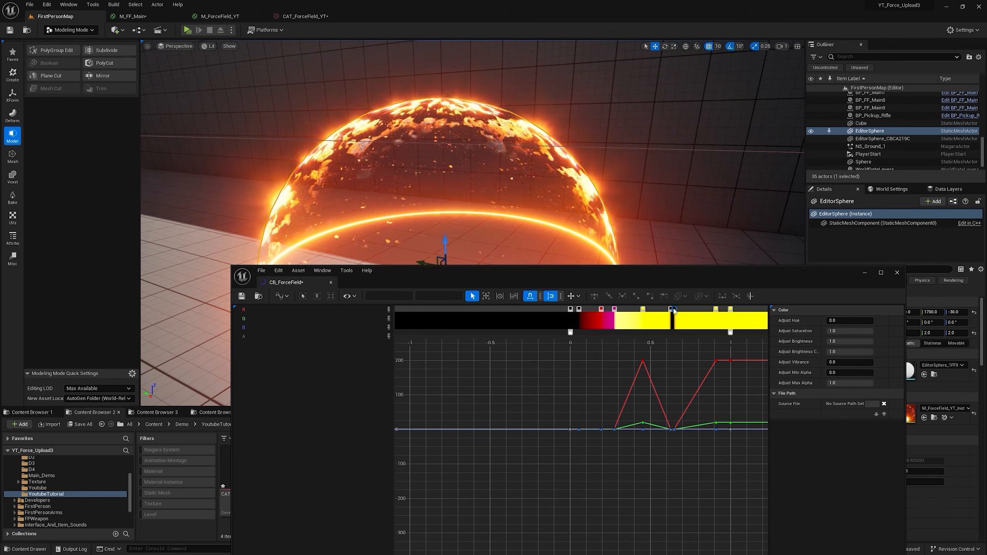
pyautogui.moveTo(670, 310); pyautogui.dragTo(665, 309)
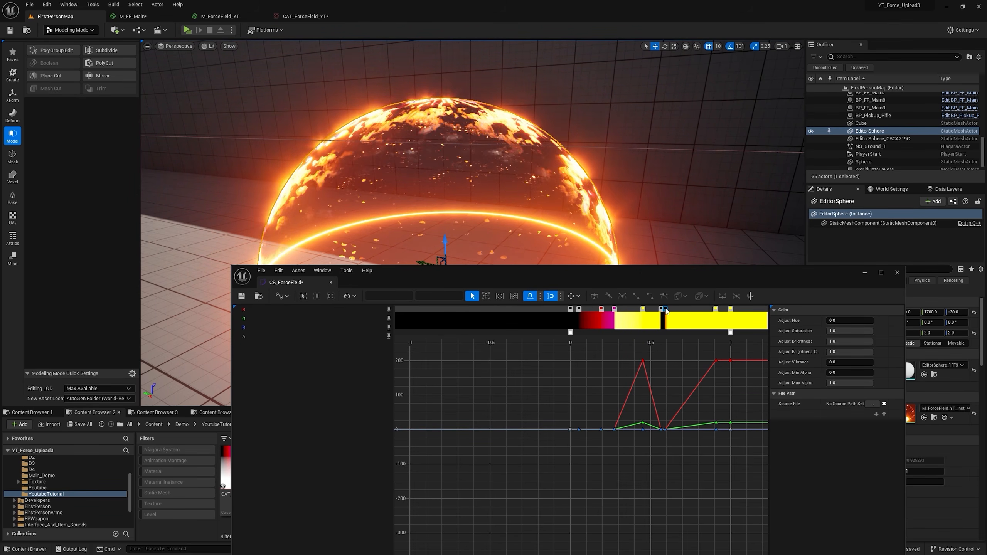
pyautogui.moveTo(680, 226); pyautogui.dragTo(685, 264, button='right')
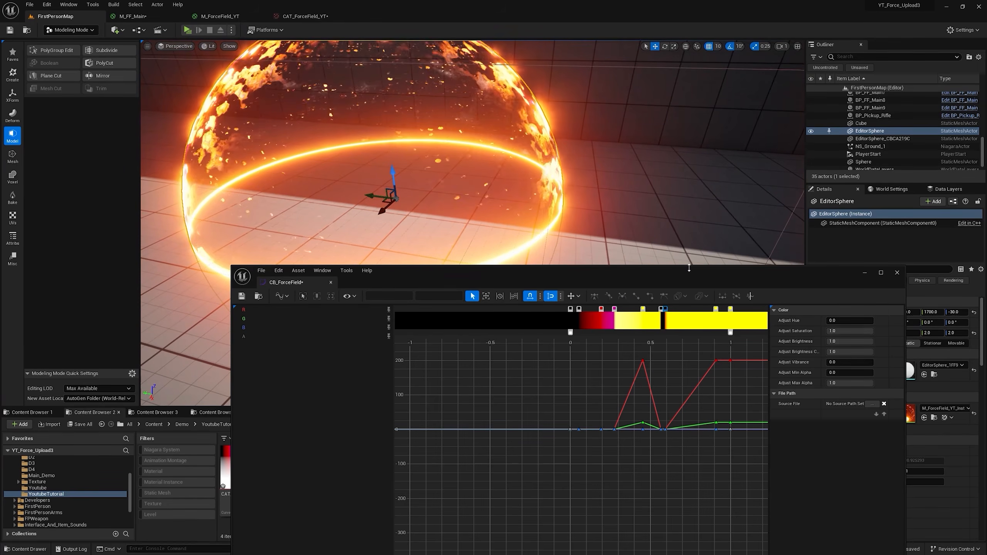
pyautogui.moveTo(661, 309)
pyautogui.mouseDown()
pyautogui.moveTo(643, 310)
pyautogui.moveTo(651, 311)
pyautogui.mouseUp()
pyautogui.moveTo(715, 309)
pyautogui.mouseDown()
pyautogui.moveTo(683, 309)
pyautogui.moveTo(706, 310)
pyautogui.mouseUp()
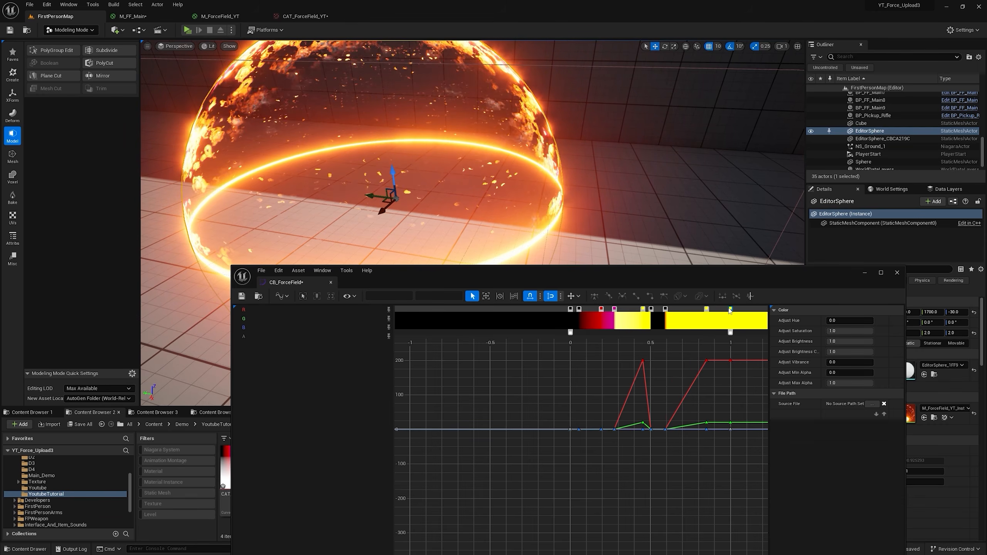
pyautogui.doubleClick(730, 310)
pyautogui.click(750, 329)
pyautogui.moveTo(637, 210)
pyautogui.mouseDown(button='right')
pyautogui.moveTo(598, 204)
pyautogui.moveTo(645, 183)
pyautogui.mouseUp(button='right')
pyautogui.moveTo(799, 380); pyautogui.dragTo(812, 382)
pyautogui.click(875, 502)
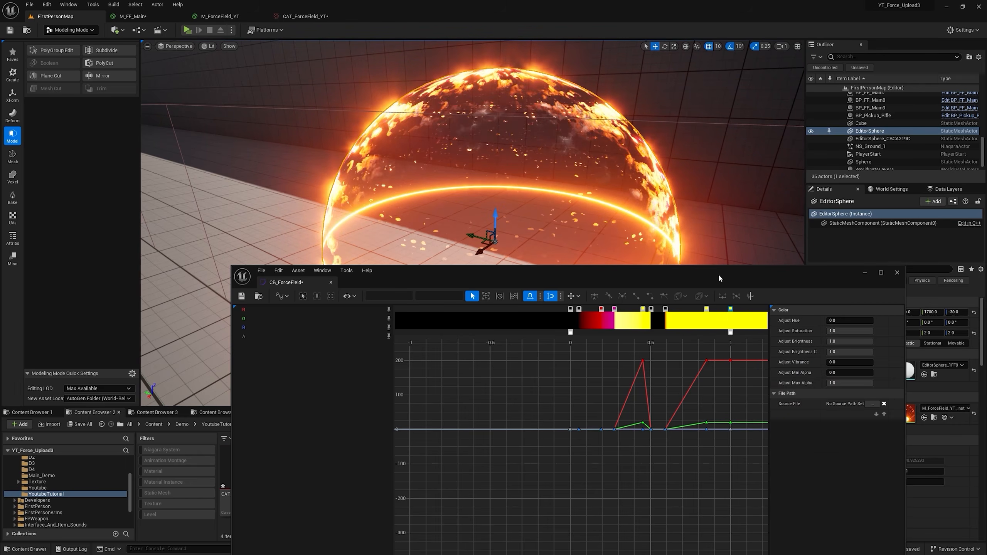
# Step: Fine-tune the CB_ForceField stops by moving the black band's first stop to about 0.52
pyautogui.moveTo(651, 309); pyautogui.dragTo(654, 310)
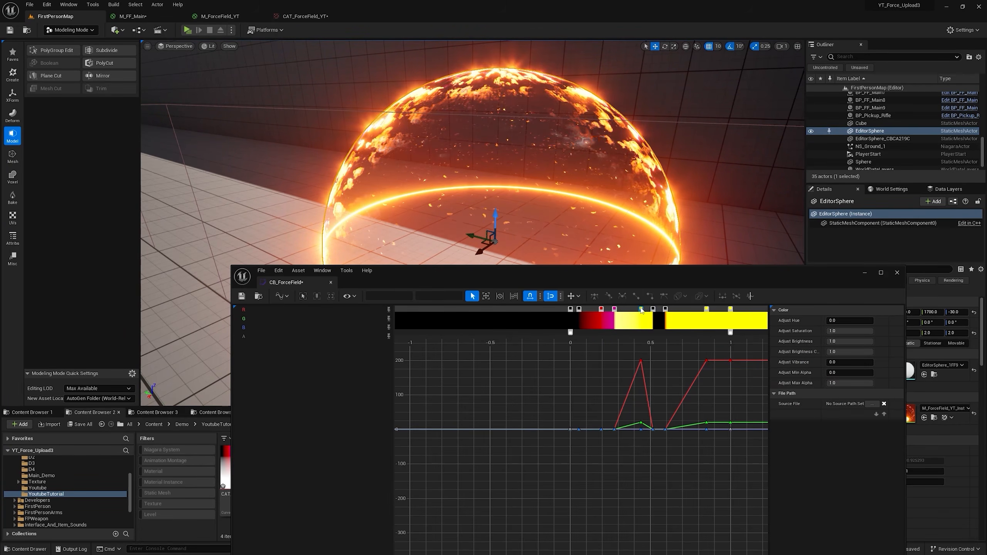
# Step: Change the Fresnel node's Exponent in M_ForceField_YT, apply the material, and check the sphere in FirstPersonMap
pyautogui.click(217, 16)
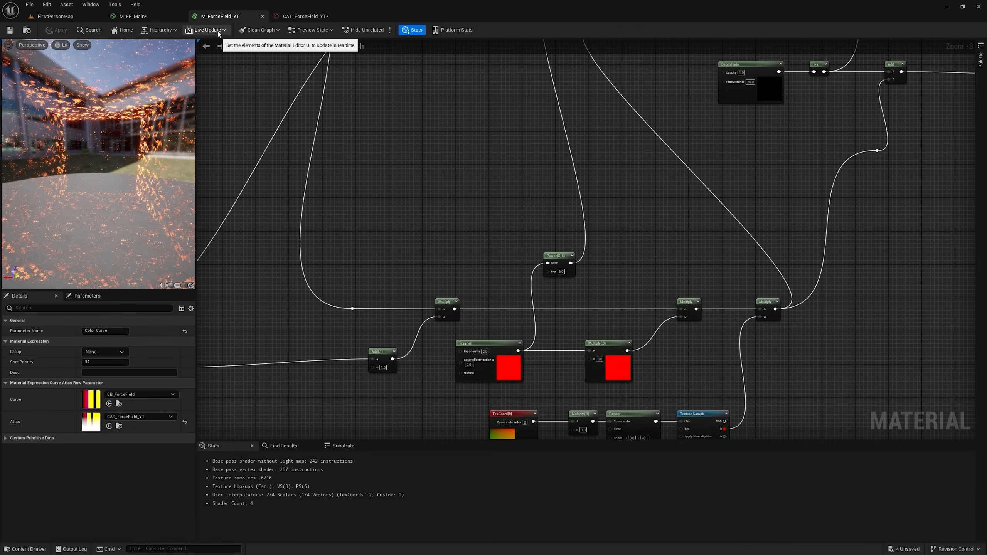
pyautogui.scroll(2, 558, 276)
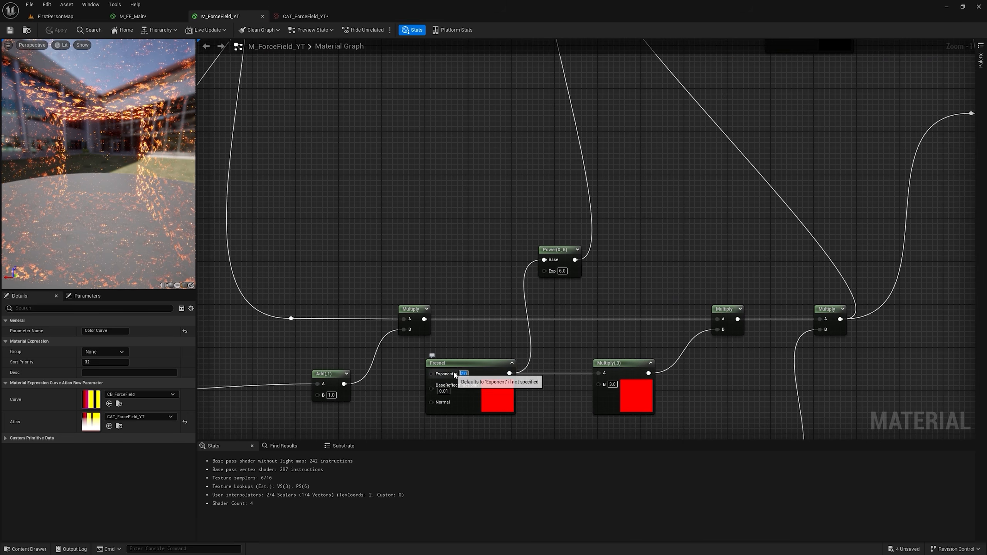
pyautogui.press('Return')
pyautogui.click(59, 31)
pyautogui.click(55, 15)
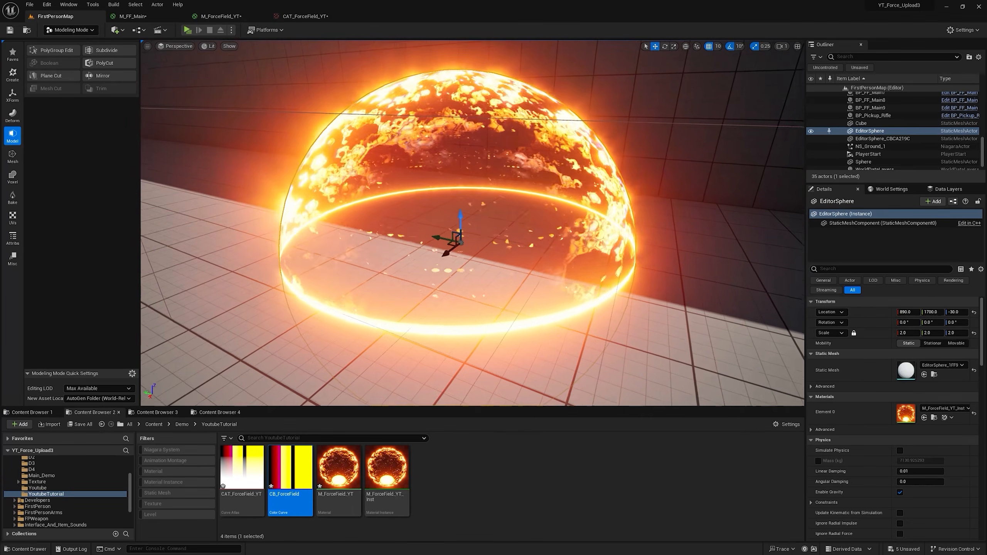
pyautogui.moveTo(469, 318); pyautogui.dragTo(248, 304, button='right')
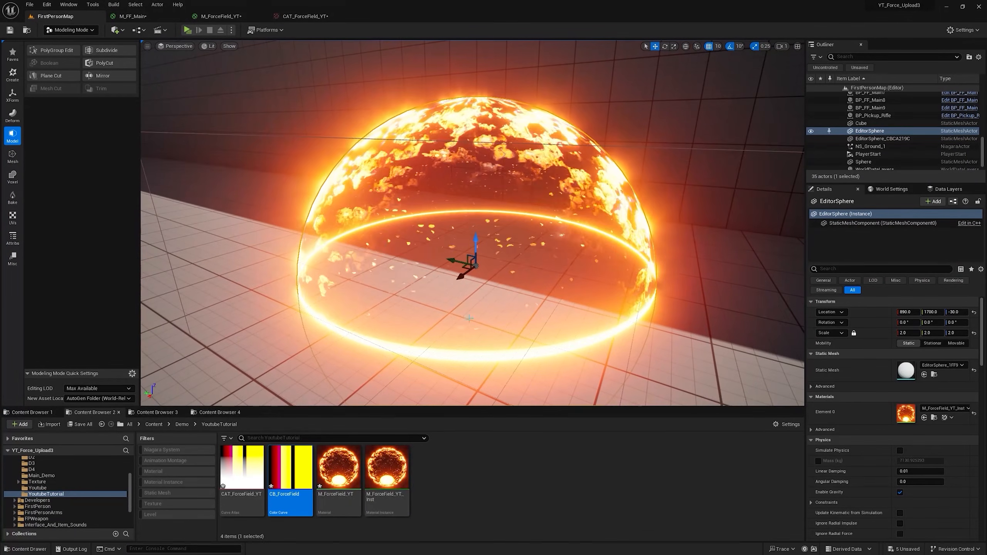
# Step: Recolor the stop after magenta in CB_ForceField to red 200, green about 15.5 and blue 0
pyautogui.doubleClick(291, 485)
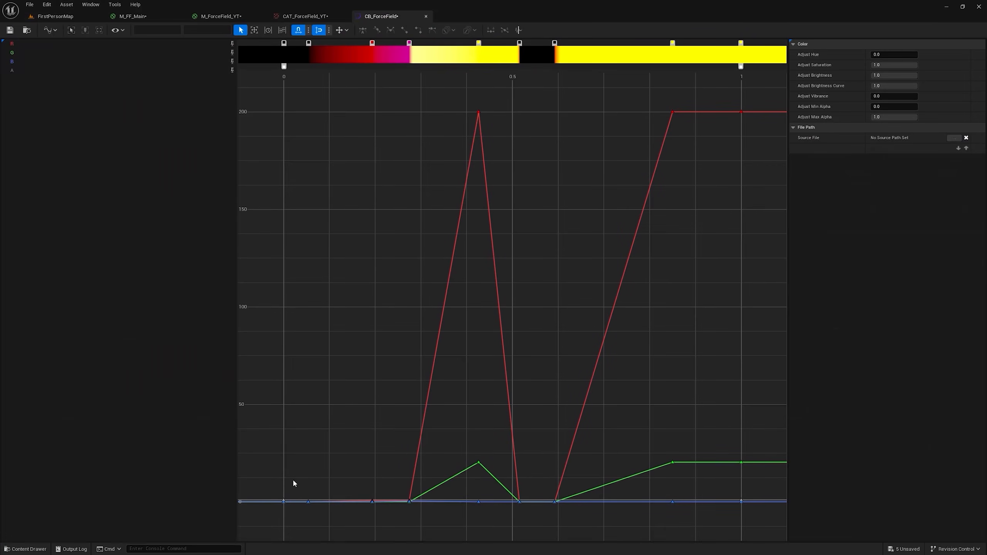
pyautogui.moveTo(392, 21); pyautogui.dragTo(594, 234)
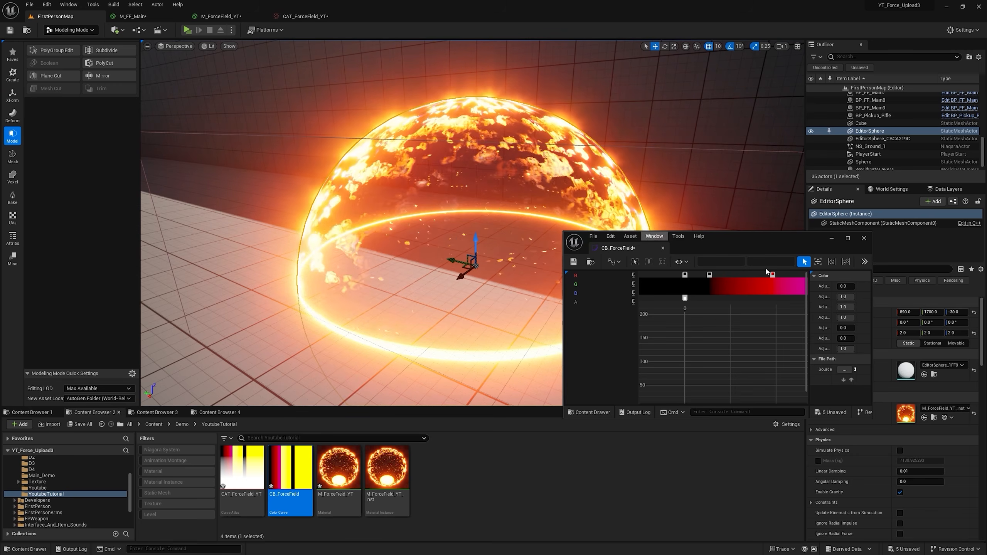
pyautogui.scroll(-3, 747, 304)
pyautogui.doubleClick(739, 266)
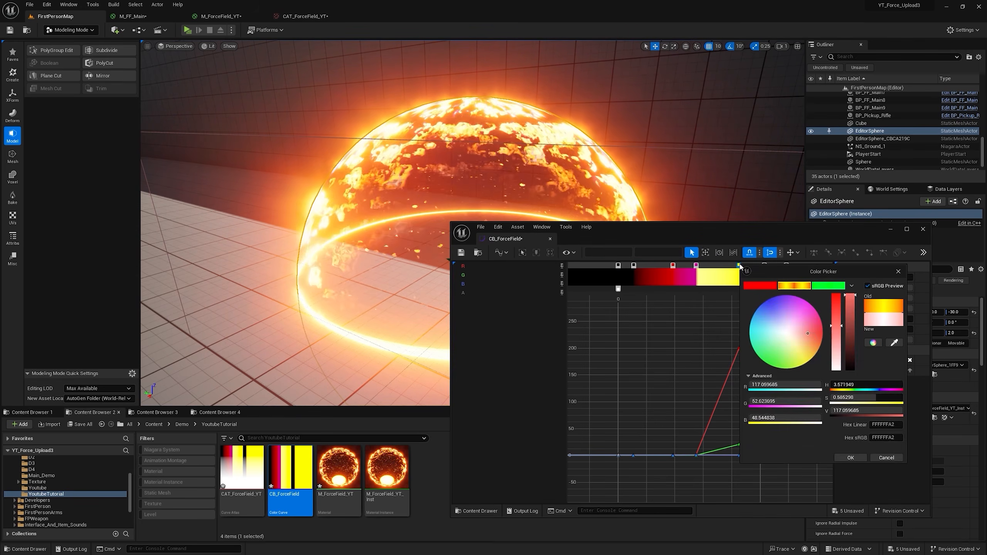
pyautogui.moveTo(850, 312); pyautogui.dragTo(853, 375)
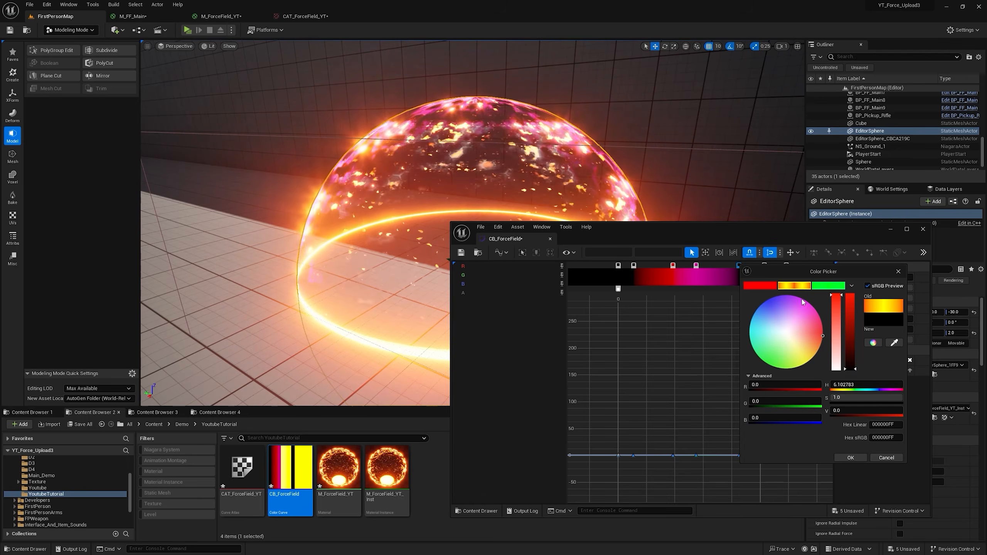
pyautogui.click(794, 288)
pyautogui.click(761, 286)
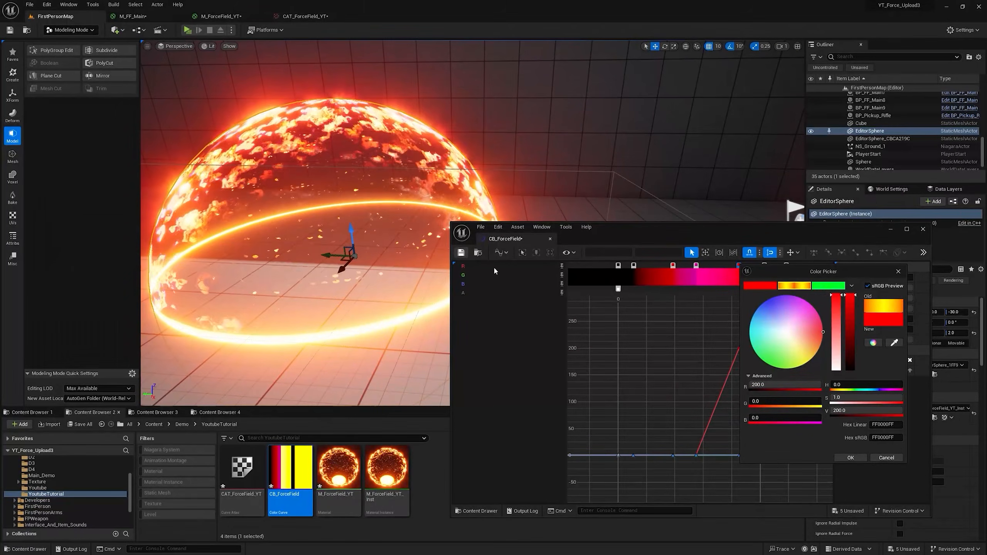
pyautogui.moveTo(762, 356)
pyautogui.mouseDown()
pyautogui.moveTo(775, 366)
pyautogui.moveTo(776, 297)
pyautogui.moveTo(826, 335)
pyautogui.mouseUp()
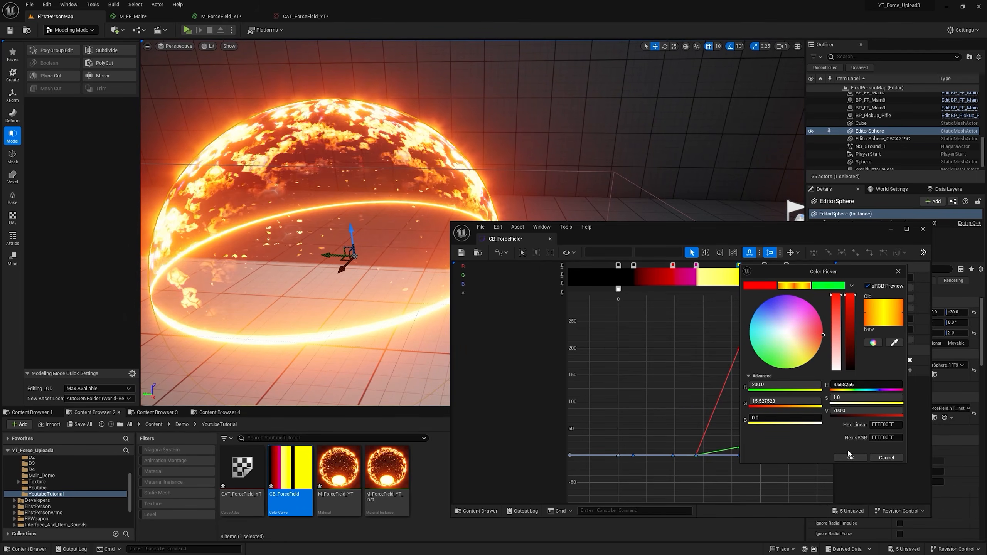
pyautogui.click(849, 458)
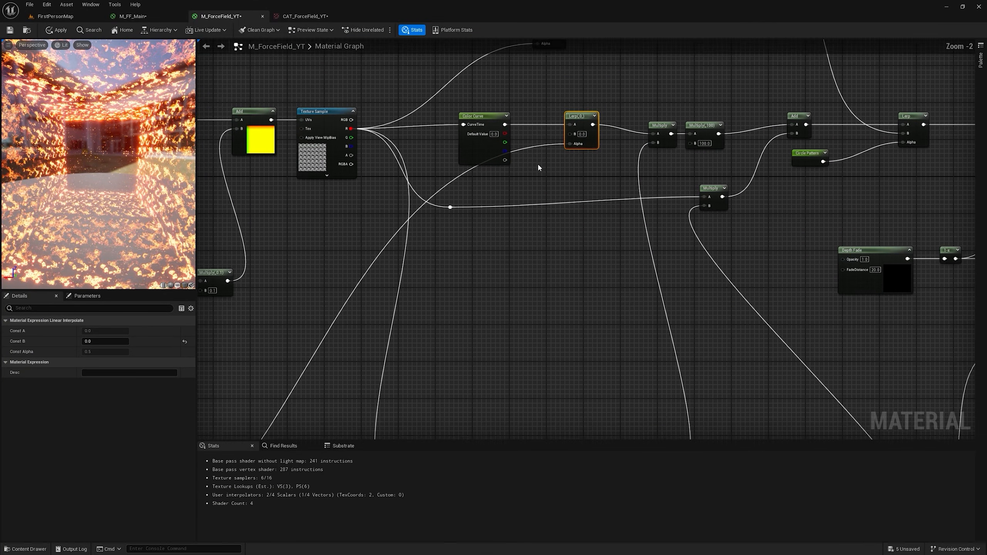
# Step: Connect the Color Curve output to the lower Multiply's A input in M_ForceField_YT, add a reroute node on the wire, and apply the material
pyautogui.moveTo(456, 145); pyautogui.dragTo(660, 218)
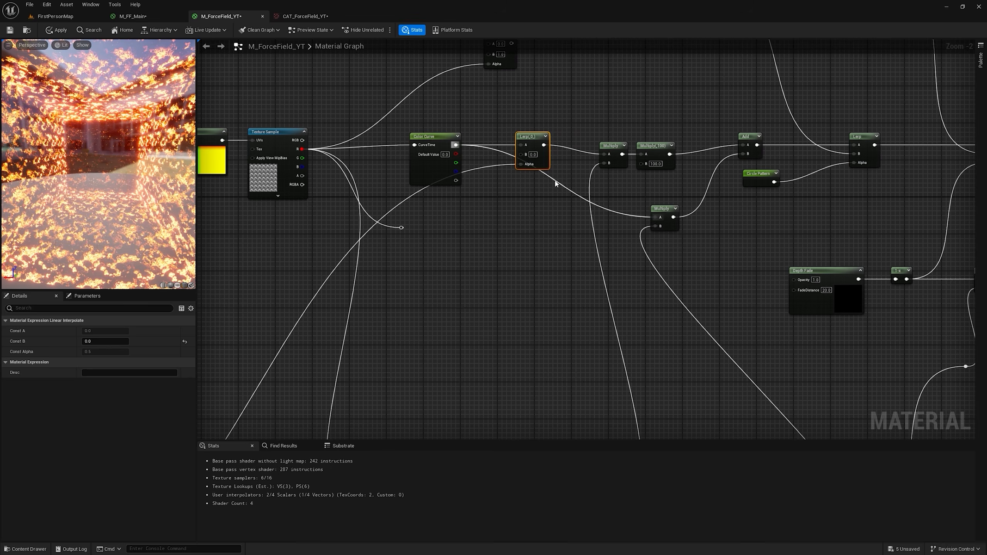
pyautogui.doubleClick(556, 181)
pyautogui.click(63, 17)
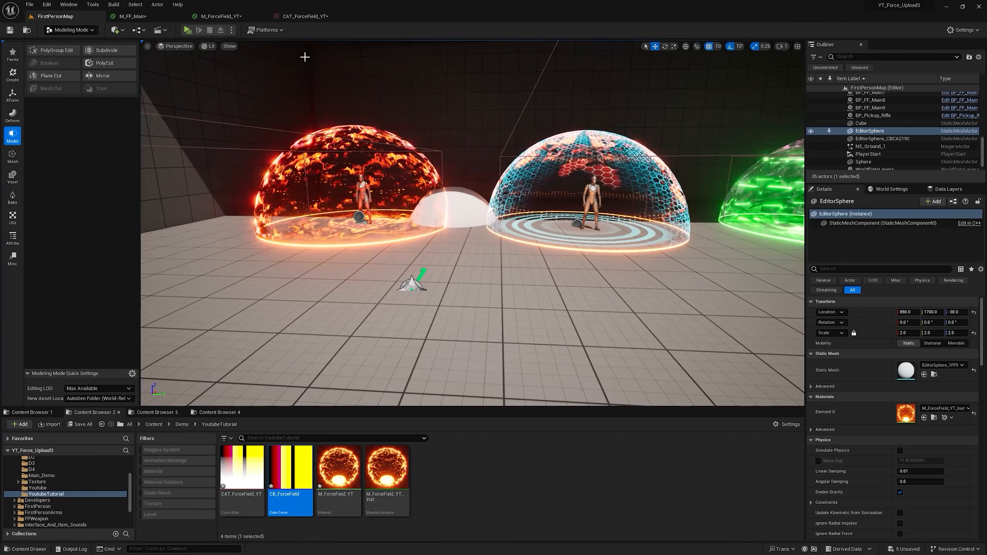
pyautogui.click(221, 16)
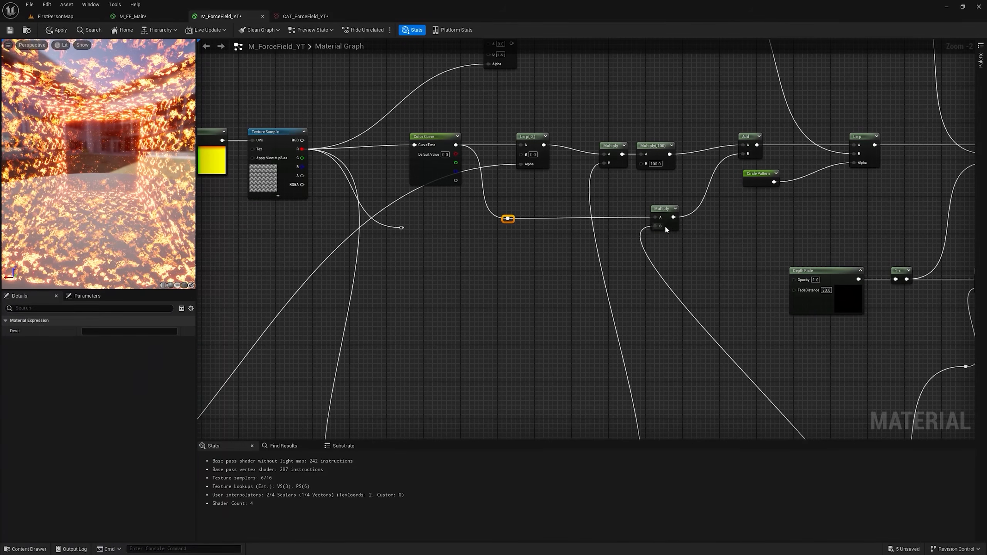
pyautogui.moveTo(613, 147); pyautogui.dragTo(607, 143)
pyautogui.click(58, 30)
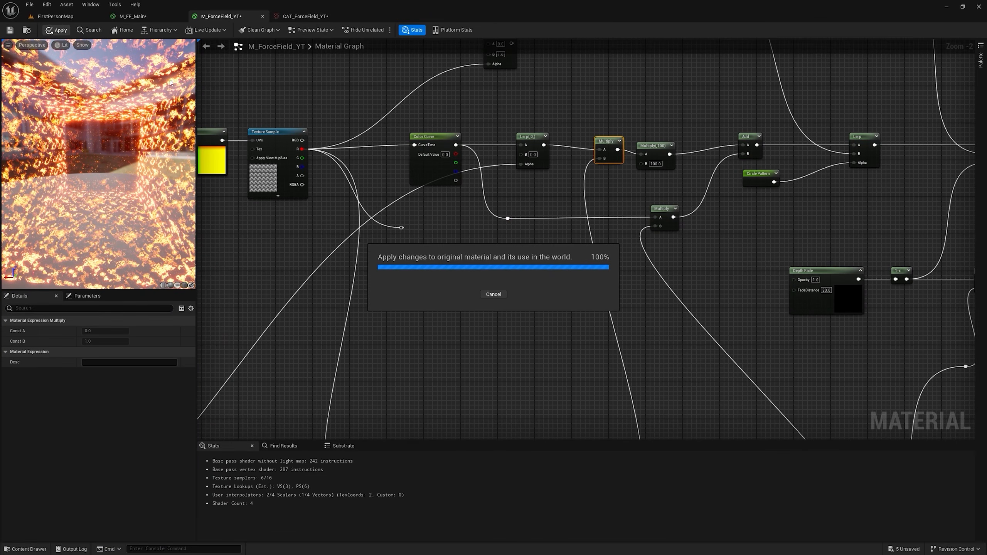
# Step: Set the Fresnel node's exponent to 2, apply the material, and check the sphere in FirstPersonMap
pyautogui.scroll(2, 743, 314)
pyautogui.moveTo(713, 255); pyautogui.dragTo(571, 301, button='right')
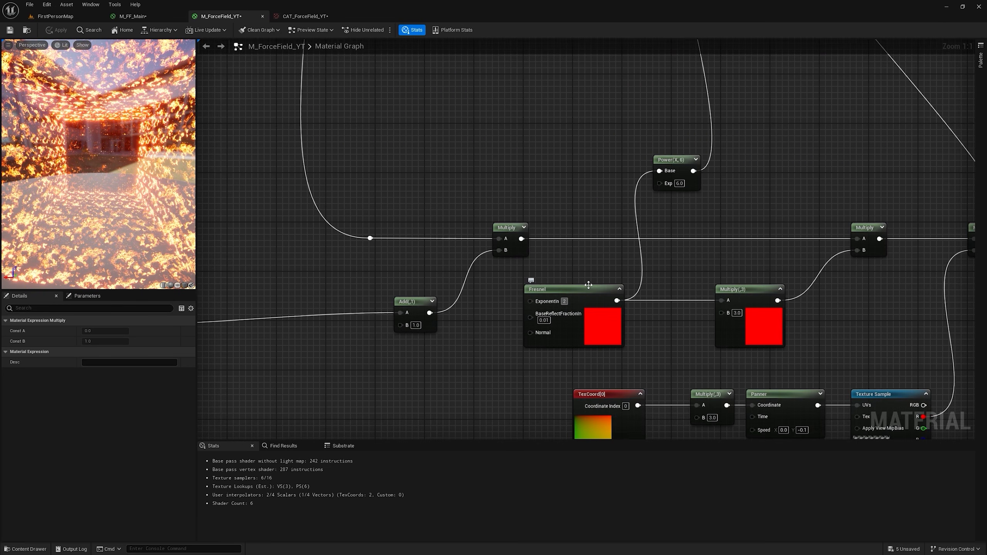
pyautogui.press('Return')
pyautogui.click(58, 30)
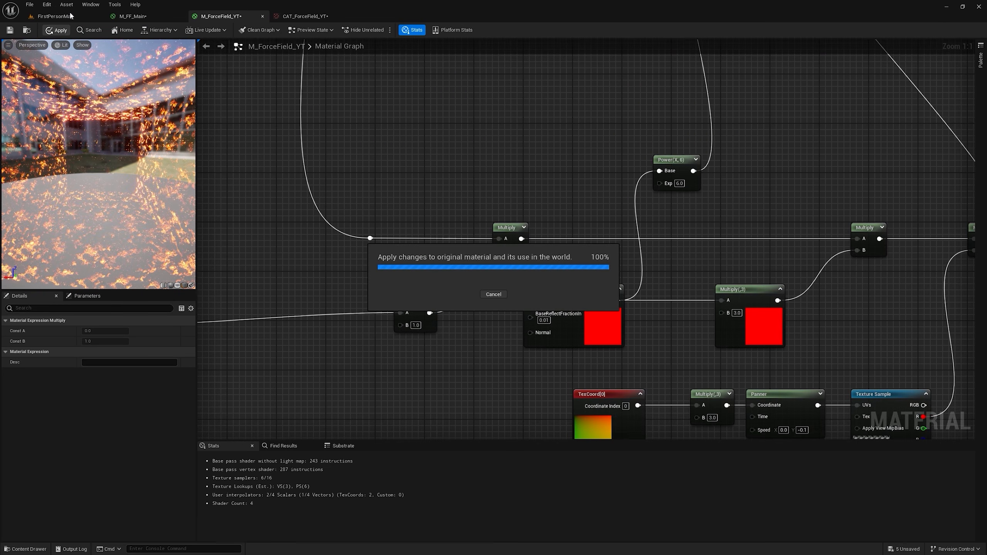
pyautogui.click(71, 17)
pyautogui.press('f')
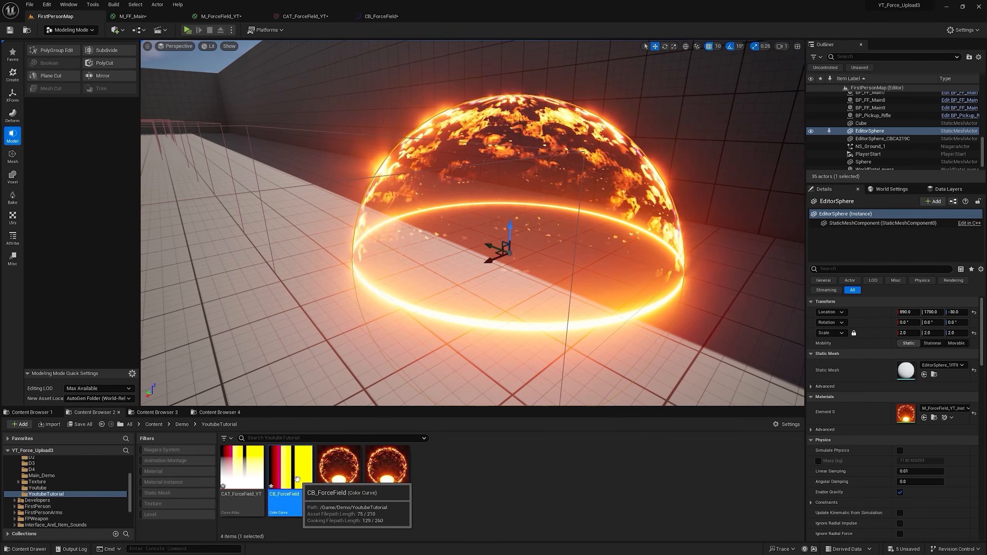
# Step: Open CB_ForceField alongside the viewport and switch all its keys to smooth cubic interpolation
pyautogui.doubleClick(297, 478)
pyautogui.moveTo(395, 20); pyautogui.dragTo(556, 279)
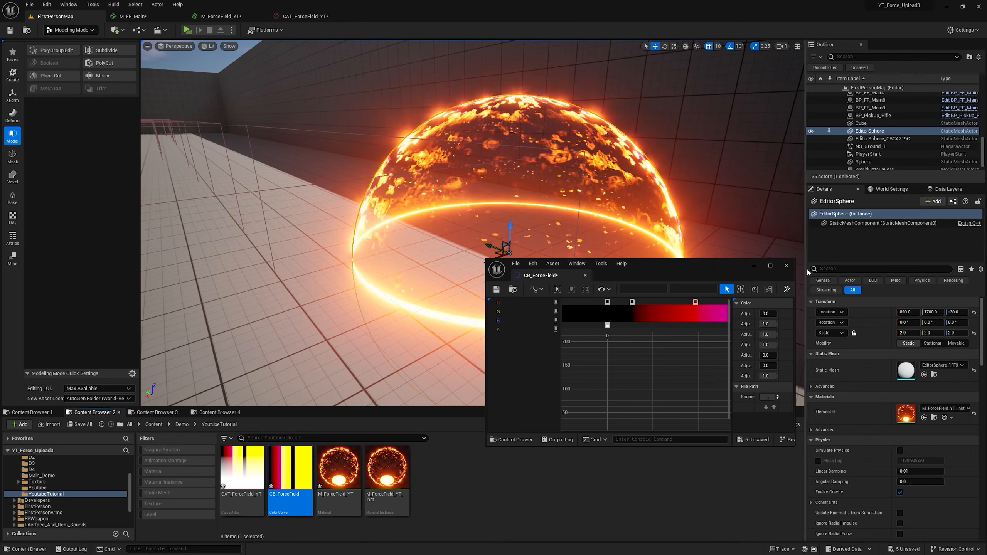
pyautogui.moveTo(578, 242); pyautogui.dragTo(738, 357)
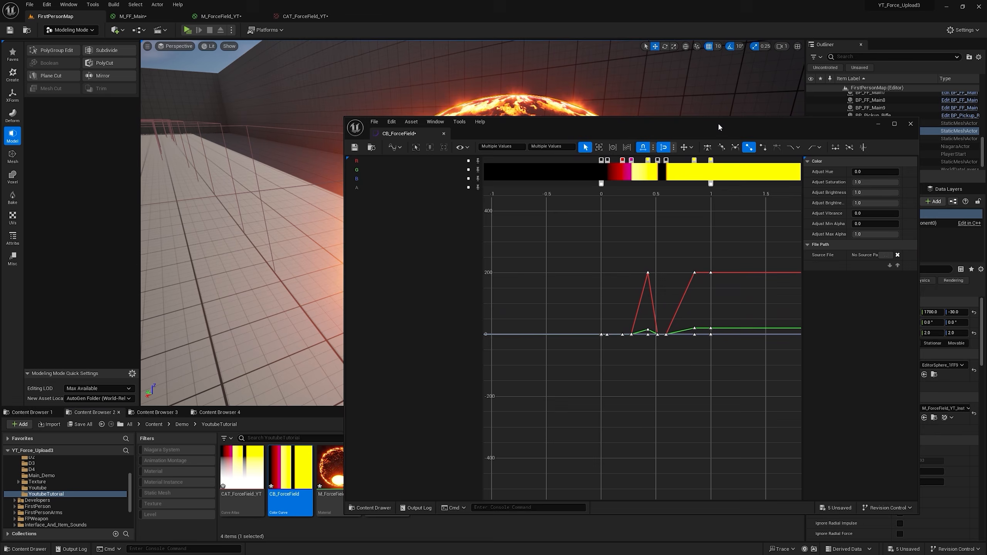
pyautogui.moveTo(720, 126); pyautogui.dragTo(755, 185)
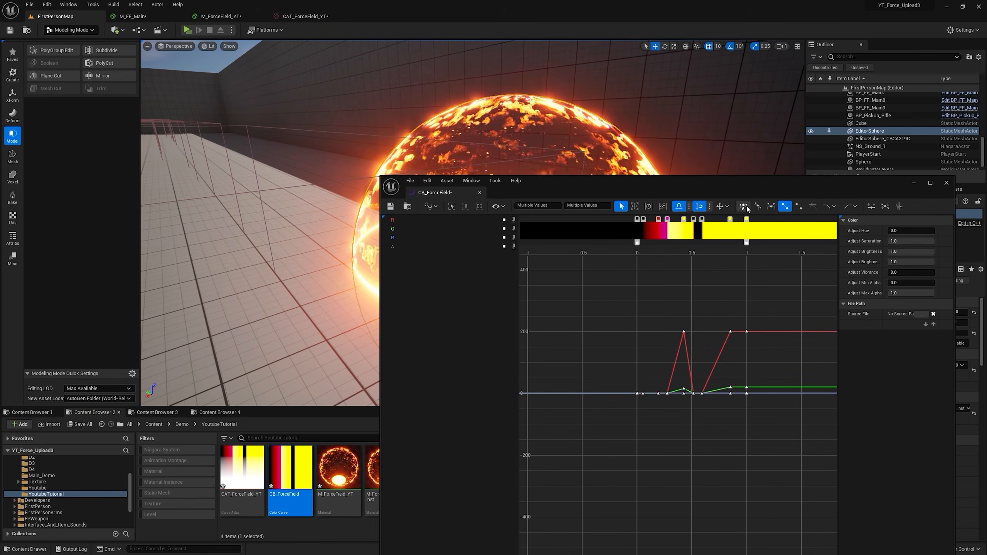
pyautogui.click(743, 206)
pyautogui.moveTo(697, 188); pyautogui.dragTo(484, 217)
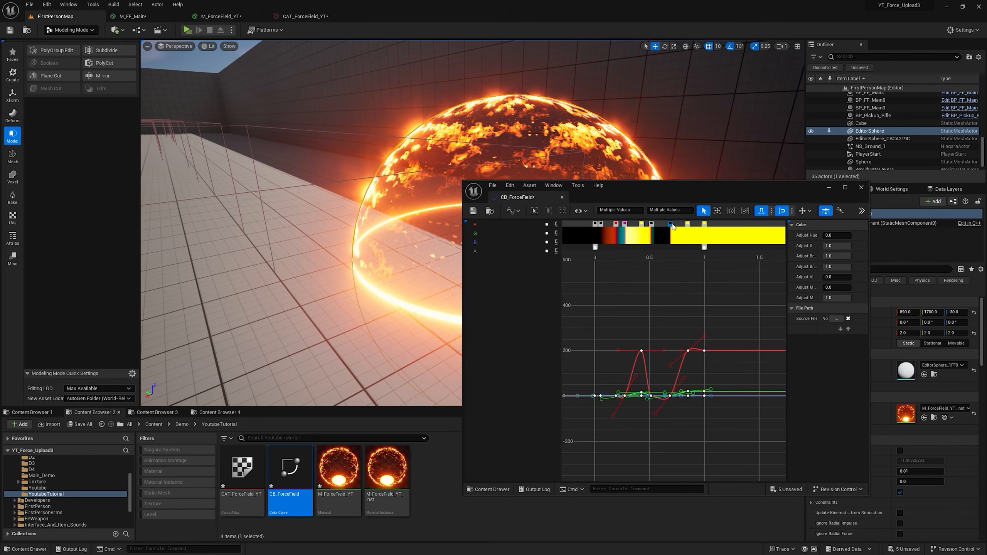
# Step: Try moving the black band's second stop to about 0.73 and coloring its first stop white in CB_ForceField
pyautogui.moveTo(673, 226); pyautogui.dragTo(677, 227)
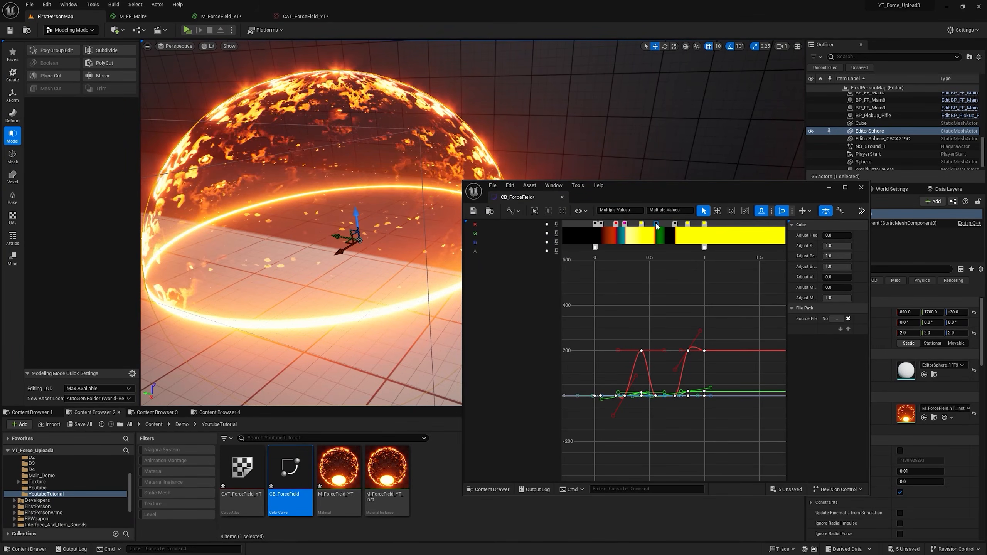
pyautogui.doubleClick(651, 224)
pyautogui.moveTo(766, 297); pyautogui.dragTo(767, 255)
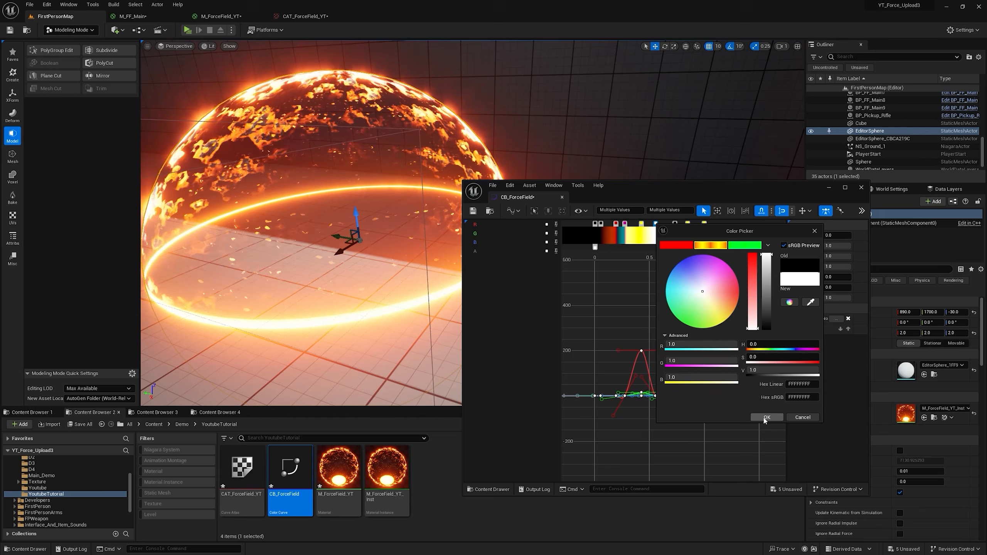
pyautogui.click(763, 419)
# Step: Move the white stop to about 0.63 and recolor it black
pyautogui.moveTo(655, 225); pyautogui.dragTo(664, 227)
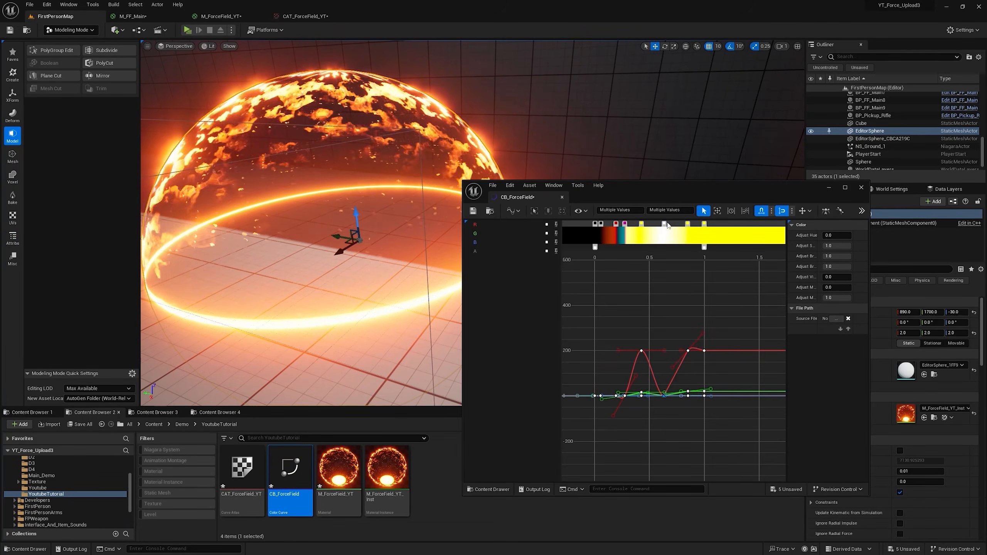
pyautogui.doubleClick(664, 225)
pyautogui.moveTo(776, 296); pyautogui.dragTo(778, 342)
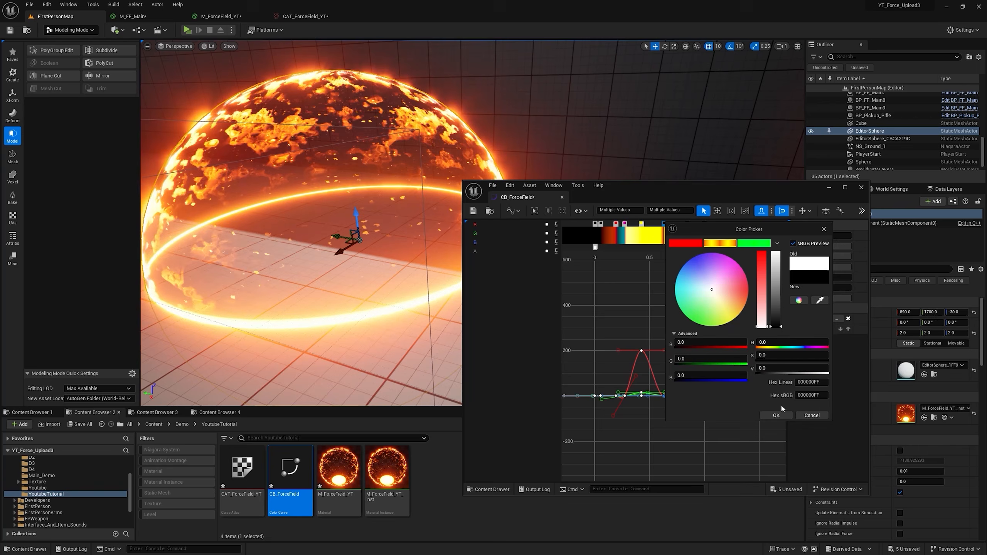
pyautogui.click(777, 415)
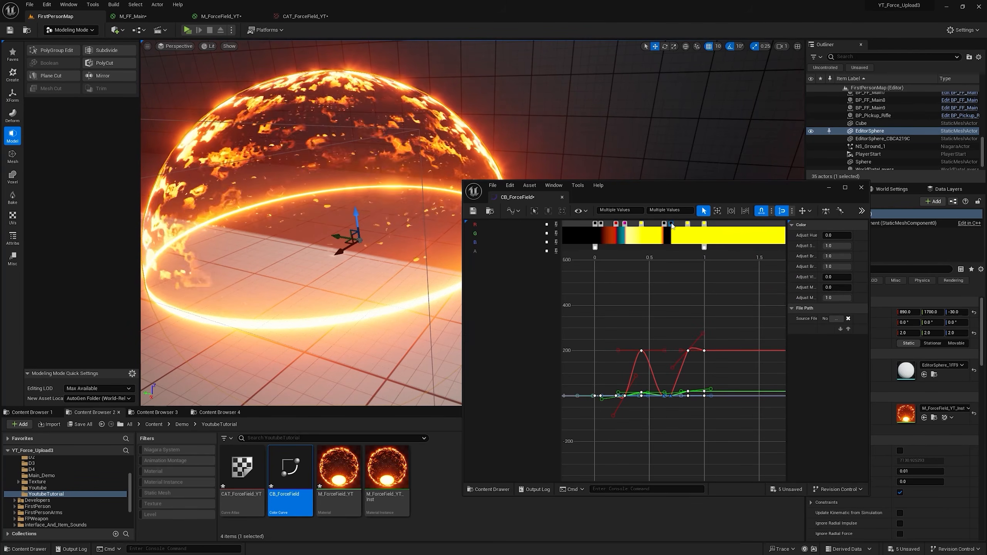
# Step: Shift the CB_ForceField stops to about 0.15 for red, 0.32 for magenta and 0.46 for yellow, with the black band from 0.57 to 0.7
pyautogui.moveTo(674, 155)
pyautogui.mouseDown(button='right')
pyautogui.moveTo(699, 155)
pyautogui.moveTo(668, 155)
pyautogui.moveTo(676, 158)
pyautogui.mouseUp(button='right')
pyautogui.moveTo(644, 229); pyautogui.dragTo(612, 228)
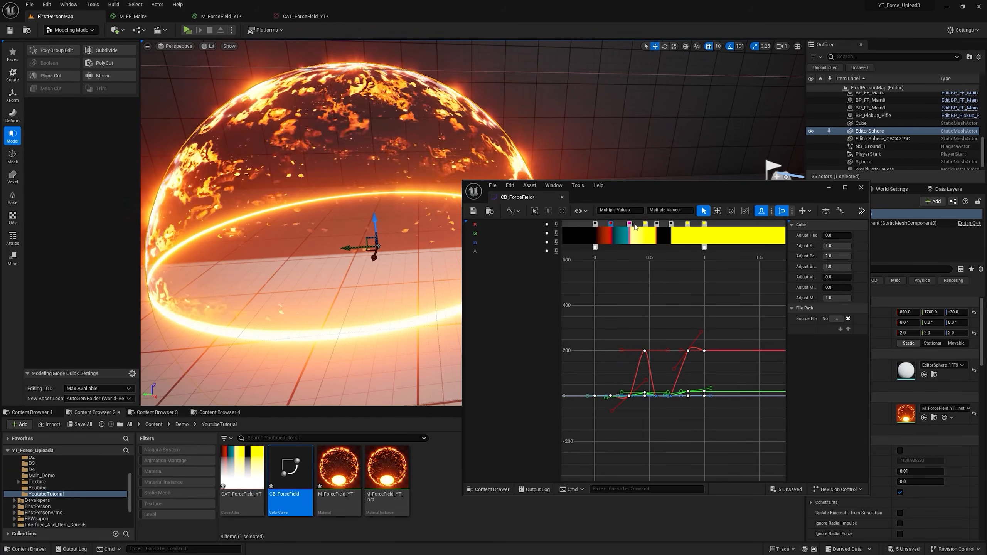
pyautogui.click(629, 224)
pyautogui.moveTo(697, 193); pyautogui.dragTo(752, 148)
# Step: Raise EditorSphere to a Z location of -10 and view it without editor overlays
pyautogui.moveTo(326, 189); pyautogui.dragTo(361, 176, button='right')
pyautogui.scroll(-3, 326, 189)
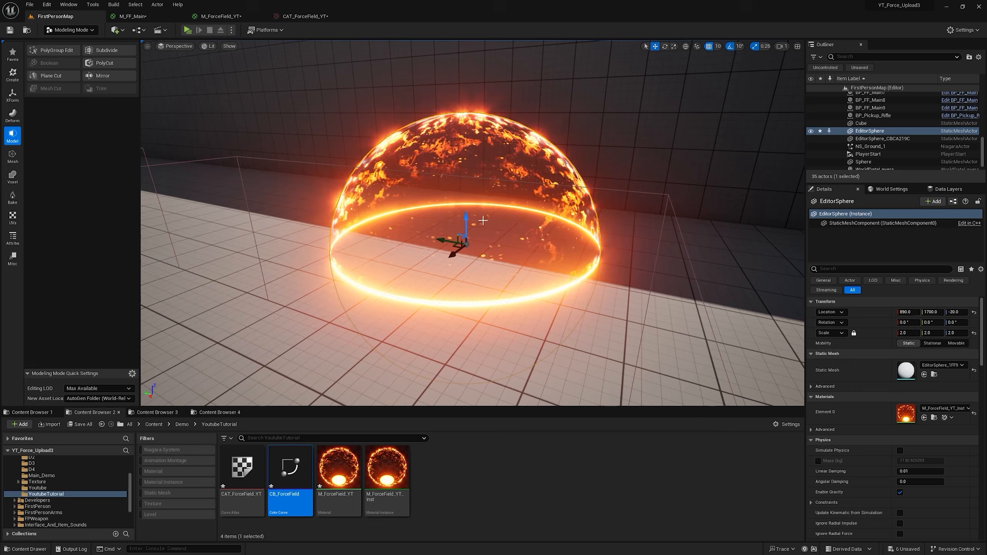
pyautogui.moveTo(465, 217); pyautogui.dragTo(464, 213)
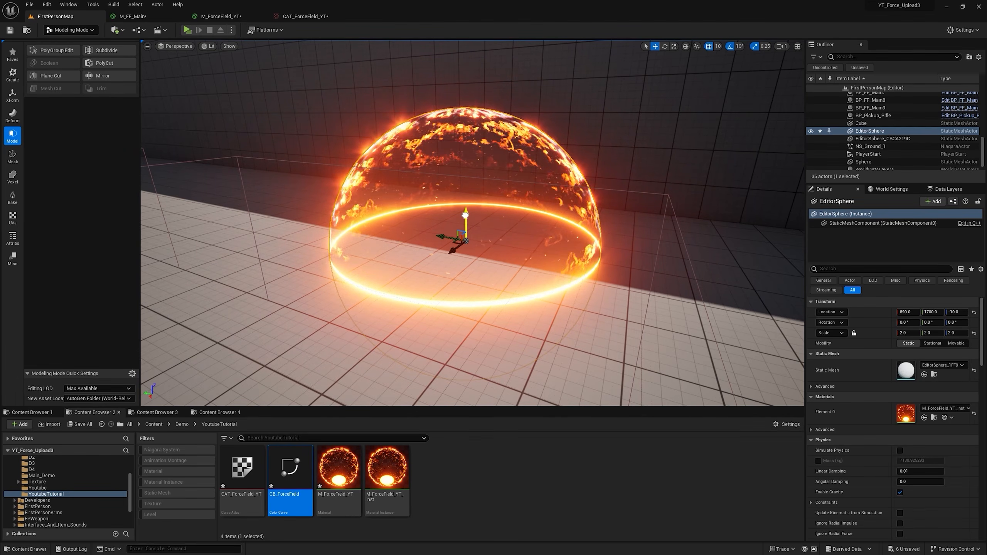
pyautogui.press('g')
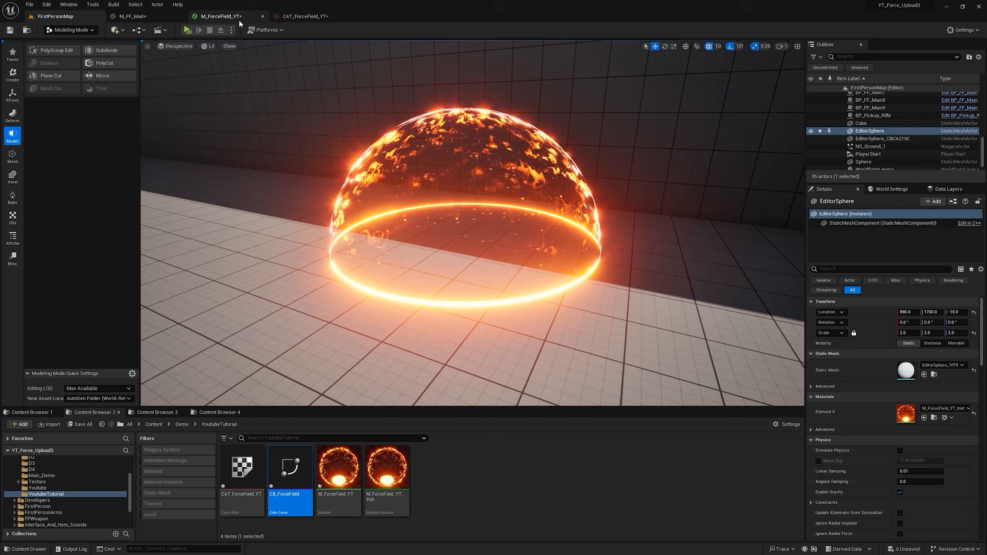
# Step: Clean the M_ForceField_YT material graph of its unused nodes
pyautogui.click(228, 16)
pyautogui.scroll(-3, 555, 154)
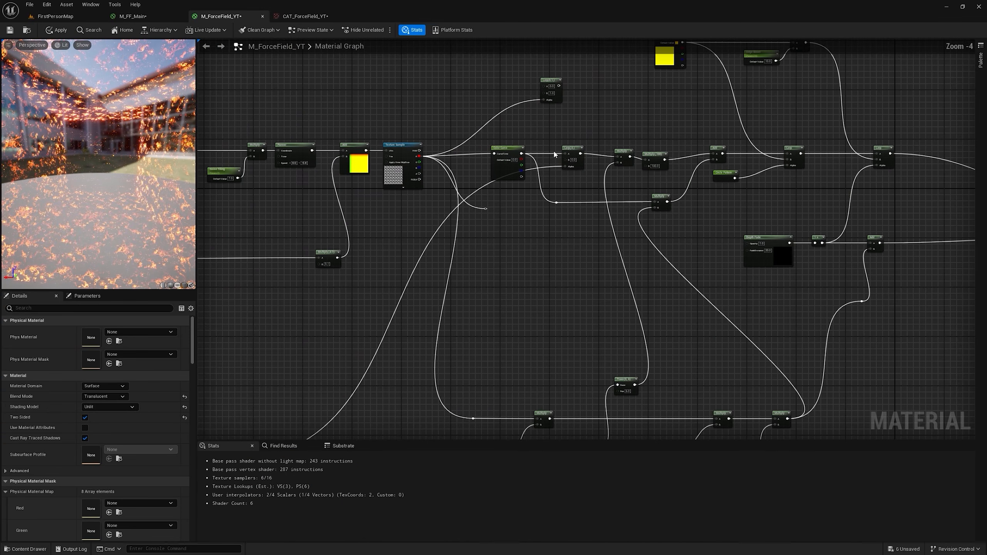
pyautogui.moveTo(708, 242); pyautogui.dragTo(634, 176, button='right')
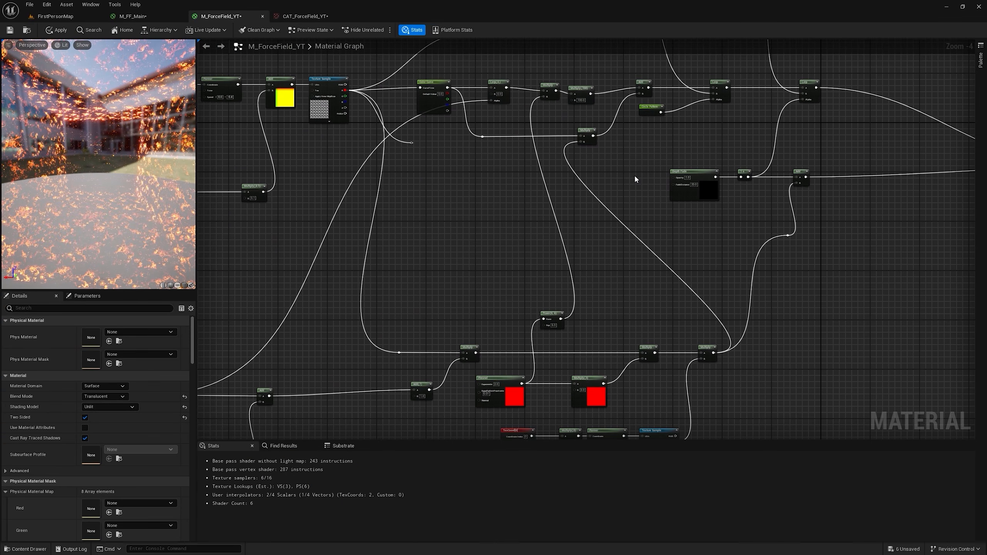
pyautogui.click(259, 30)
pyautogui.click(262, 43)
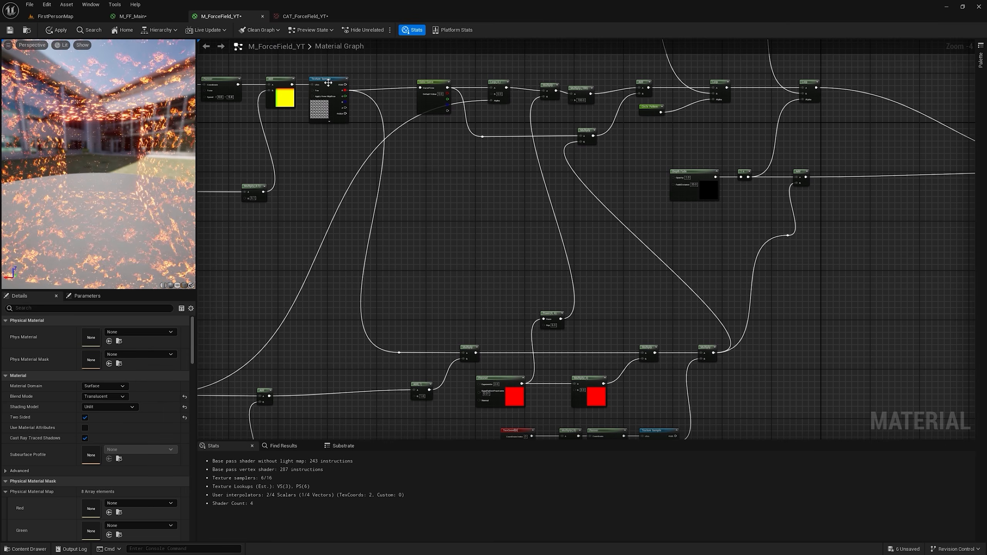
# Step: Reposition the Add node feeding Opacity and add reroute nodes on the Opacity and Emissive Color wires
pyautogui.scroll(-3, 423, 135)
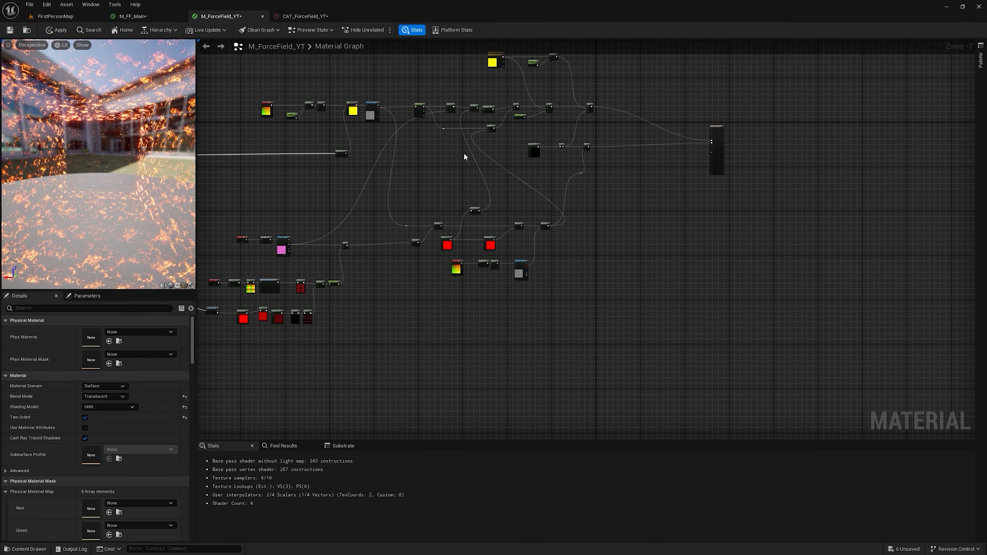
pyautogui.moveTo(464, 153); pyautogui.dragTo(781, 153, button='right')
pyautogui.scroll(2, 365, 143)
pyautogui.moveTo(329, 138); pyautogui.dragTo(547, 194)
pyautogui.moveTo(485, 160); pyautogui.dragTo(522, 158)
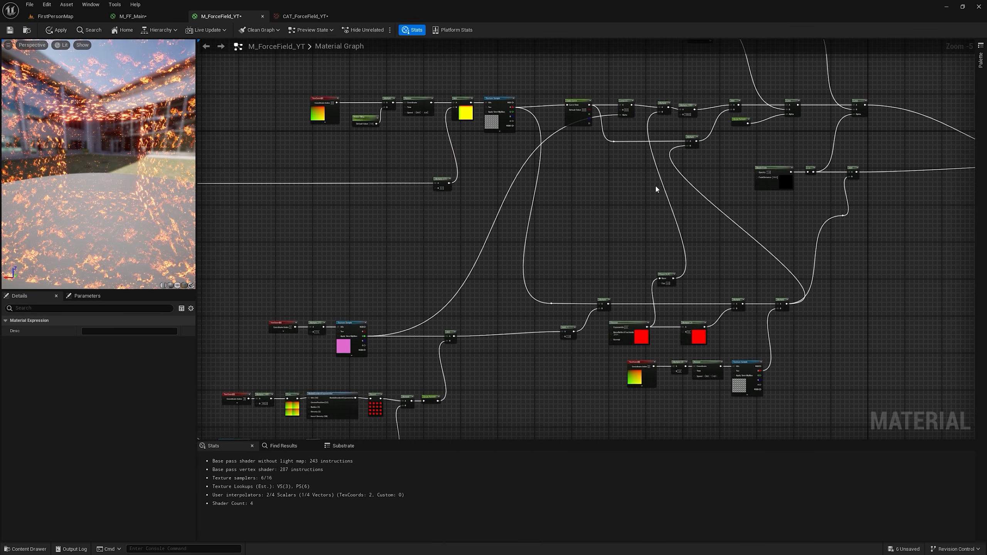
pyautogui.scroll(2, 554, 182)
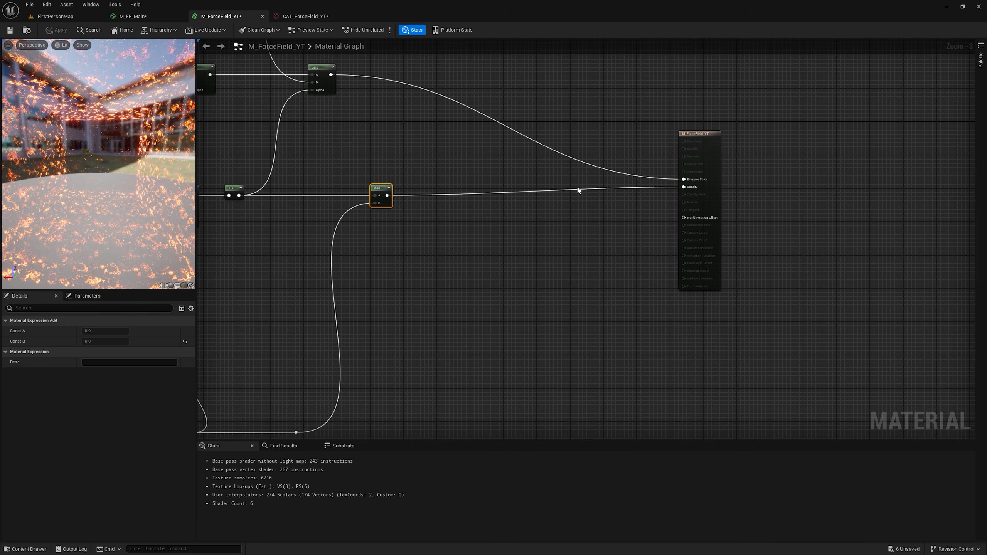
pyautogui.scroll(3, 590, 198)
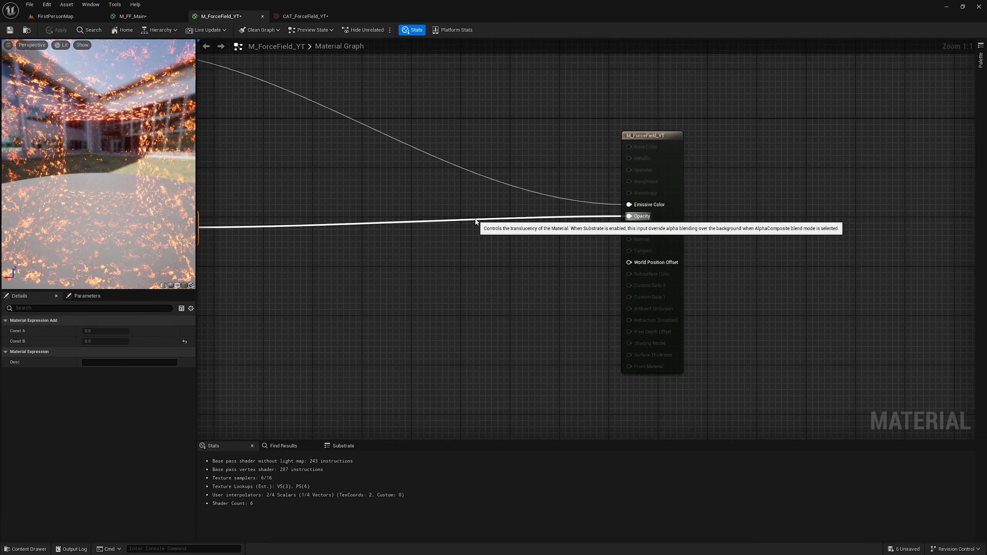
pyautogui.doubleClick(475, 217)
pyautogui.doubleClick(482, 179)
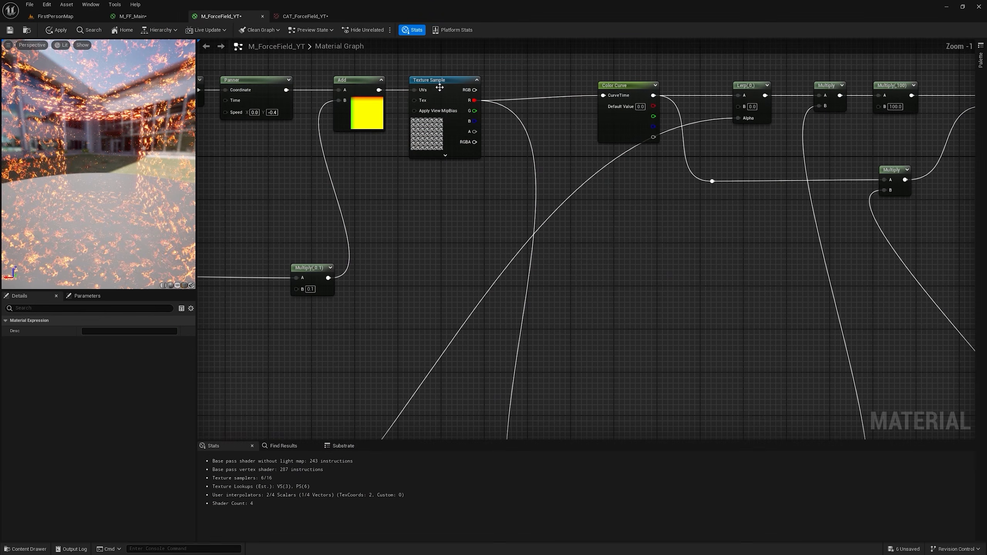
pyautogui.rightClick(439, 80)
pyautogui.rightClick(433, 82)
pyautogui.click(459, 193)
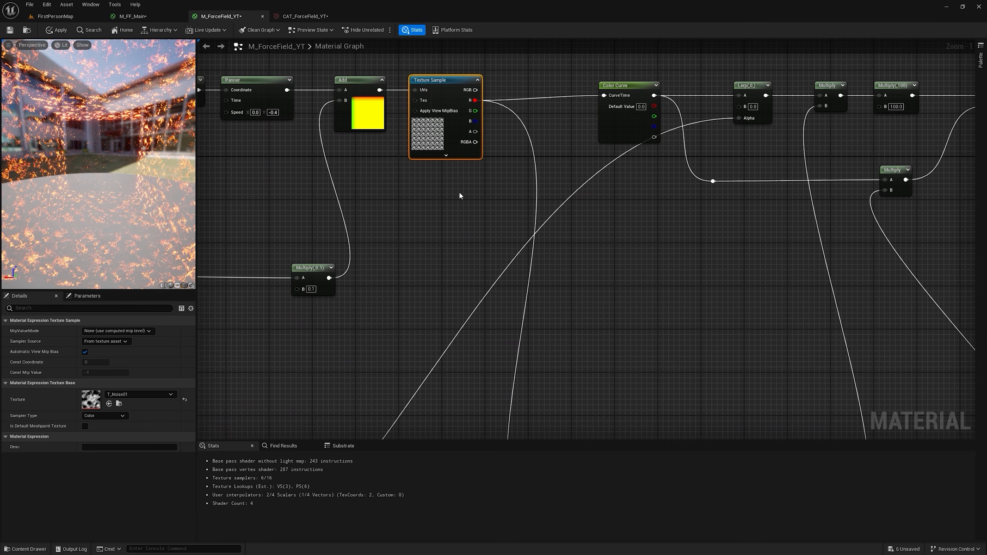
pyautogui.moveTo(755, 262); pyautogui.dragTo(212, 229, button='right')
pyautogui.moveTo(917, 239); pyautogui.dragTo(336, 211, button='right')
pyautogui.scroll(-3, 336, 211)
pyautogui.scroll(4, 495, 250)
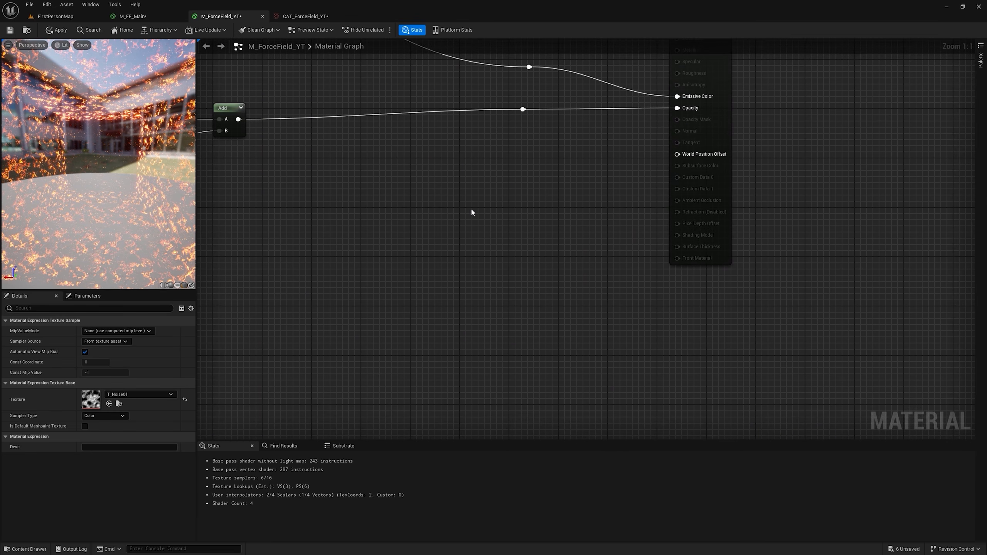
# Step: Paste a T_Noise01 texture sample with its red channel feeding Opacity, and feed a constant of 10 into Emissive Color
pyautogui.hotkey('ctrl', 'v')
pyautogui.moveTo(493, 284); pyautogui.dragTo(590, 217)
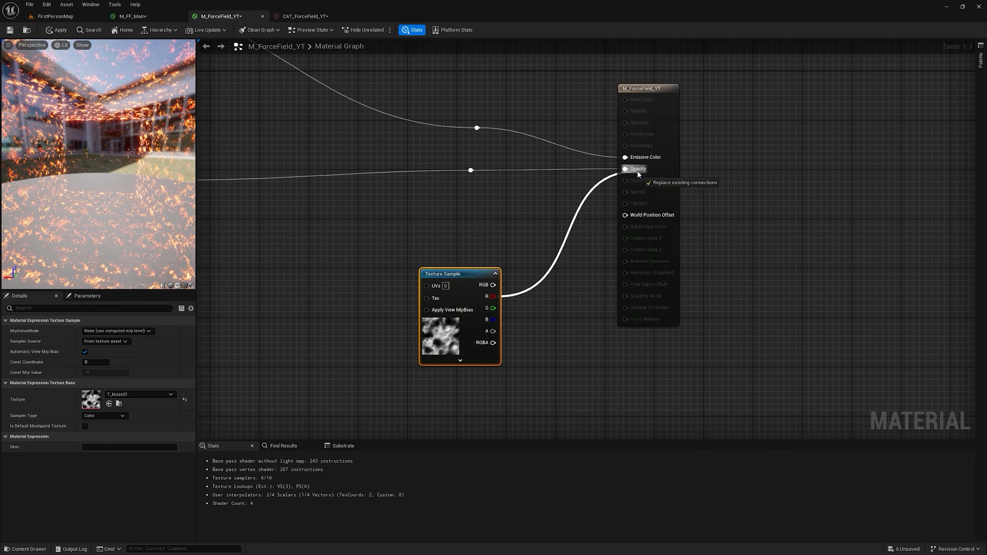
pyautogui.moveTo(638, 174); pyautogui.dragTo(638, 174)
pyautogui.click(516, 95)
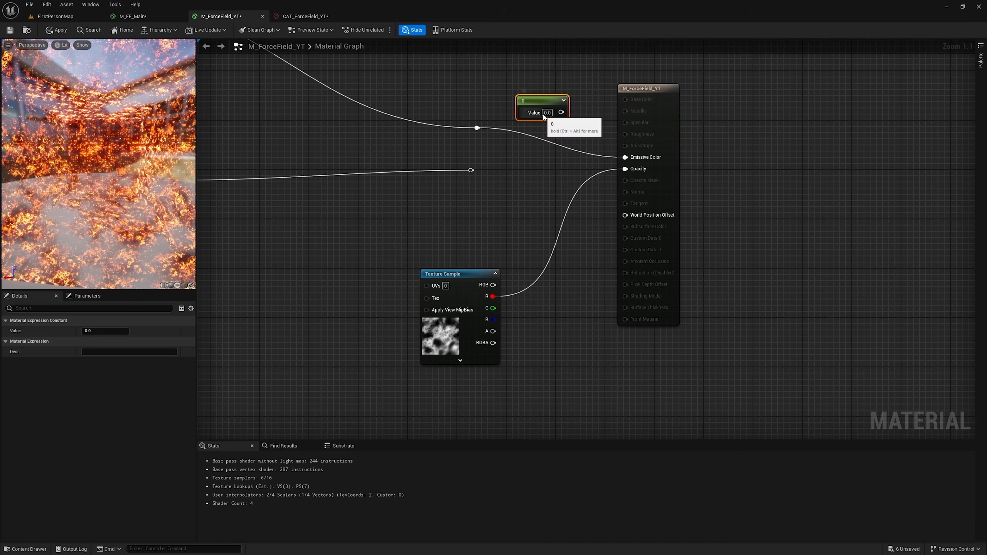
pyautogui.moveTo(564, 112); pyautogui.dragTo(625, 157)
pyautogui.moveTo(482, 286); pyautogui.dragTo(488, 237)
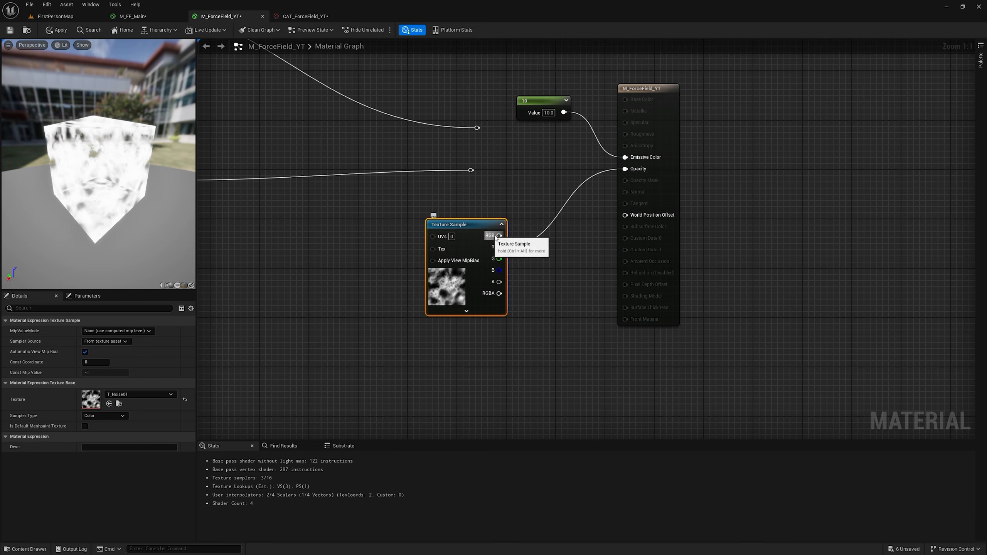
# Step: Move the material output node farther from the noise sample and add a Subtract node fed by the sample's red channel
pyautogui.scroll(5, 90, 174)
pyautogui.moveTo(128, 189); pyautogui.dragTo(97, 189)
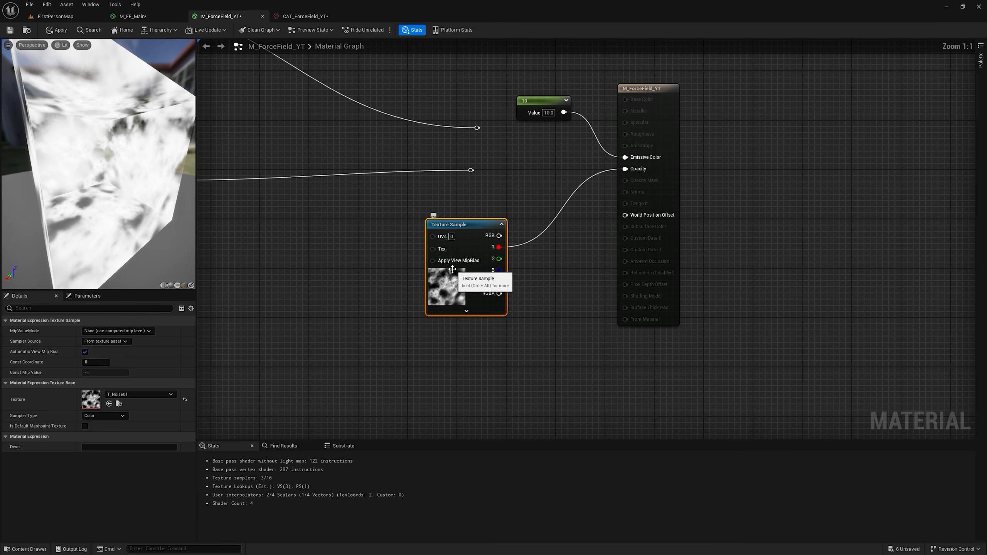
pyautogui.moveTo(122, 139); pyautogui.dragTo(155, 132)
pyautogui.moveTo(106, 183); pyautogui.dragTo(106, 177)
pyautogui.moveTo(121, 127); pyautogui.dragTo(103, 131)
pyautogui.moveTo(619, 174); pyautogui.dragTo(656, 174)
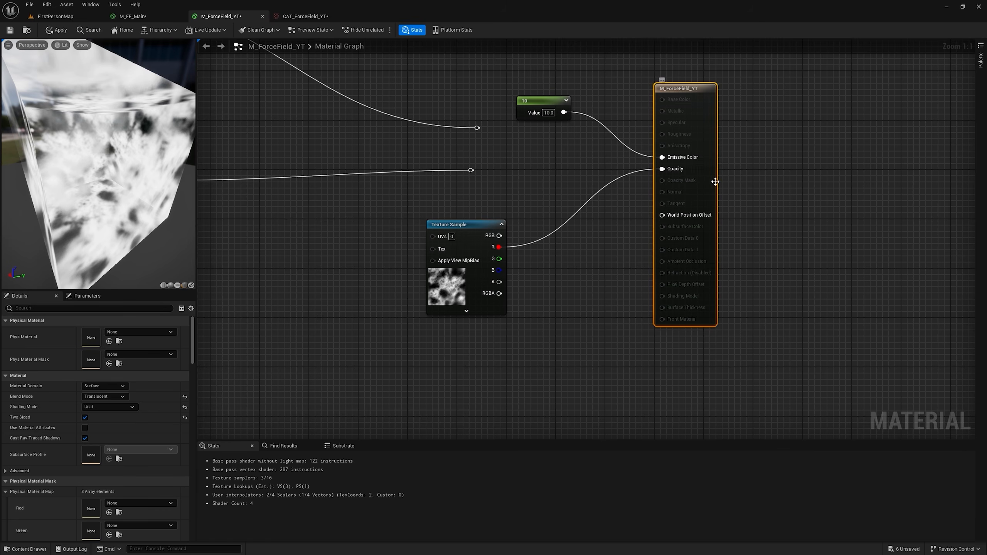
pyautogui.moveTo(715, 181); pyautogui.dragTo(764, 182)
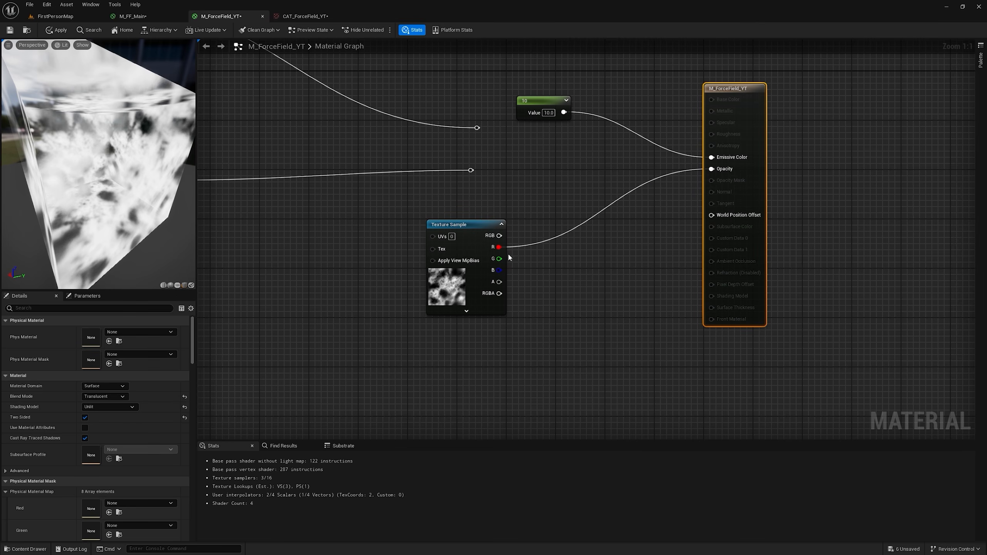
pyautogui.moveTo(500, 250); pyautogui.dragTo(563, 228)
pyautogui.write('-')
pyautogui.press('Return')
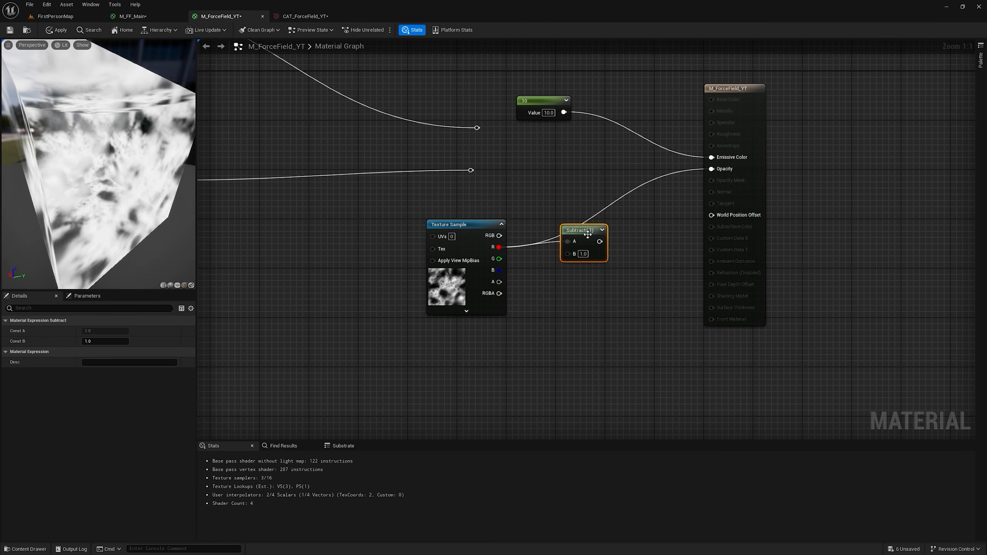
# Step: Add a scalar parameter named Alpha, wire it to the Subtract node's B input, and connect Subtract to Opacity
pyautogui.moveTo(435, 353); pyautogui.dragTo(466, 283, button='right')
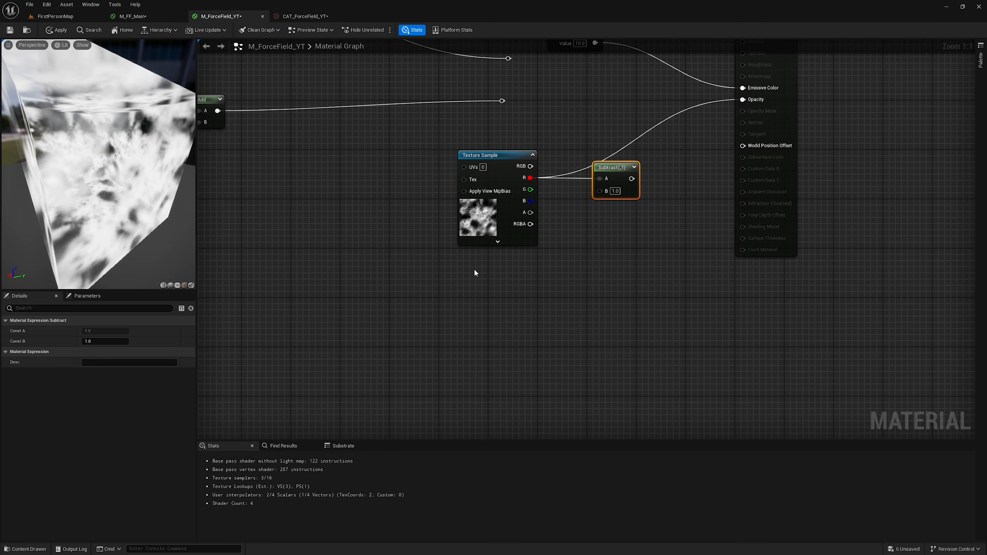
pyautogui.click(475, 271)
pyautogui.write('Al')
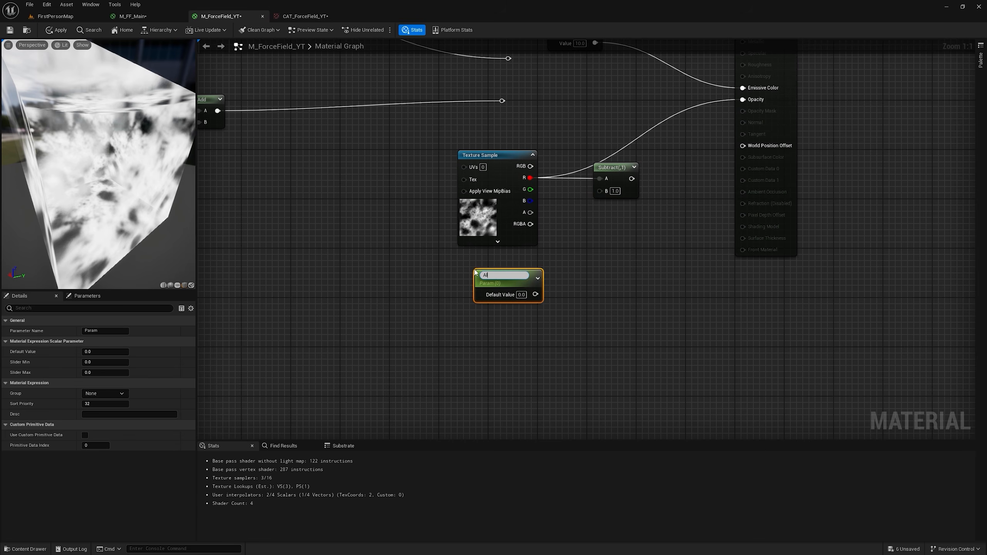
pyautogui.write('pha')
pyautogui.press('Return')
pyautogui.moveTo(596, 192); pyautogui.dragTo(598, 191)
pyautogui.moveTo(598, 191); pyautogui.dragTo(565, 225, button='right')
pyautogui.moveTo(591, 213); pyautogui.dragTo(713, 135)
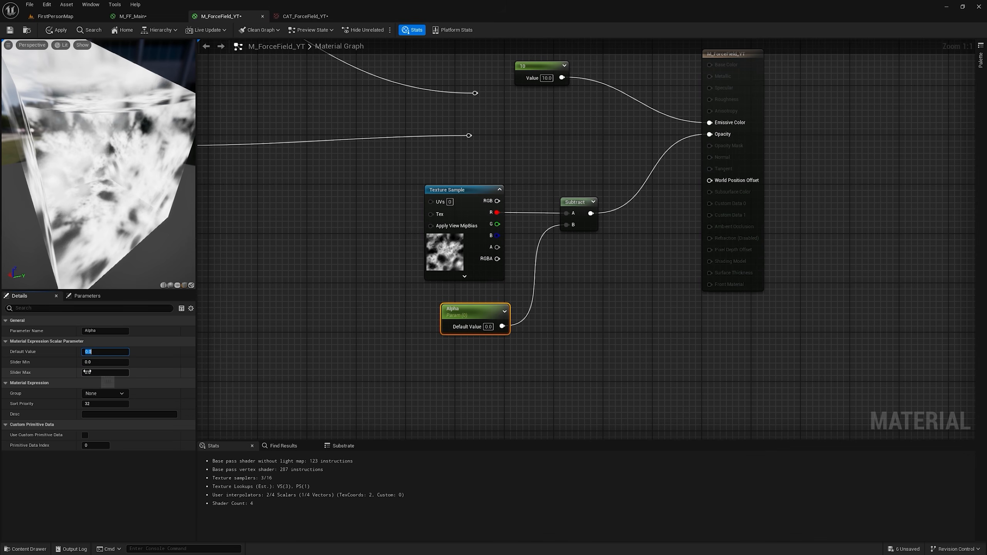
# Step: Set Alpha's slider maximum to 1, try its default value on the preview, and reset it to 0
pyautogui.write('1')
pyautogui.moveTo(86, 352)
pyautogui.mouseDown()
pyautogui.moveTo(110, 352)
pyautogui.moveTo(90, 351)
pyautogui.mouseUp()
pyautogui.click(184, 352)
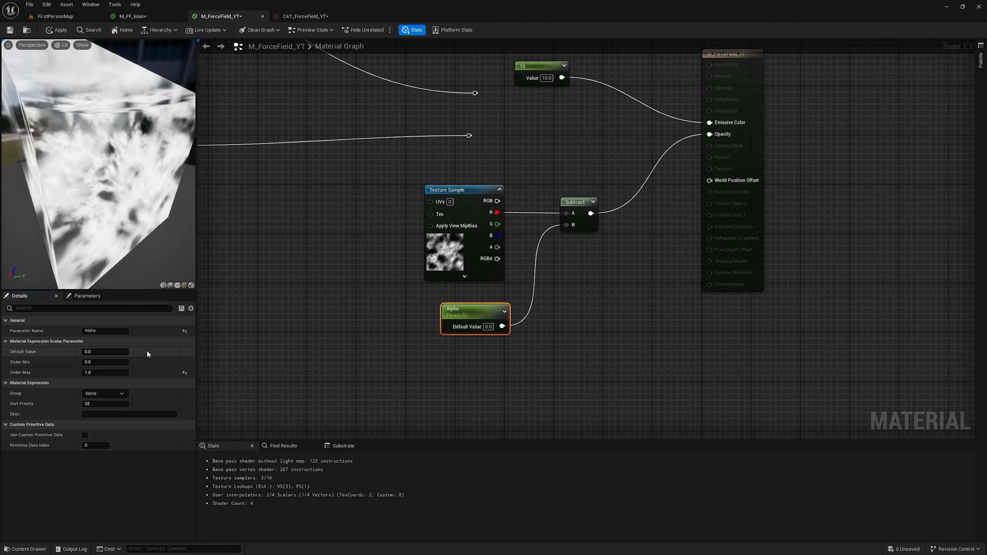
pyautogui.moveTo(98, 160); pyautogui.dragTo(58, 160)
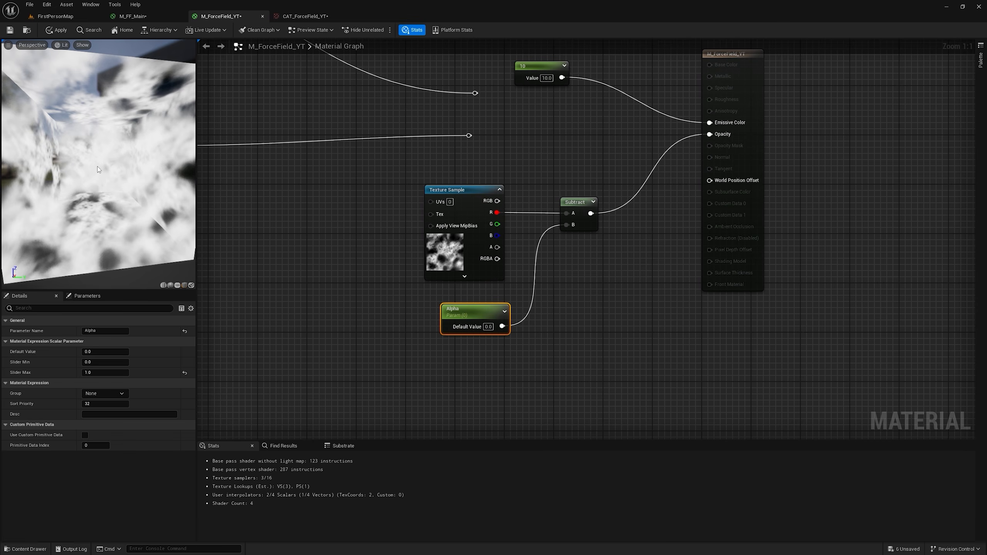
# Step: Move Alpha aside and extend it with a Multiply by 2 followed by a Subtract of 1
pyautogui.moveTo(615, 299); pyautogui.dragTo(651, 235, button='right')
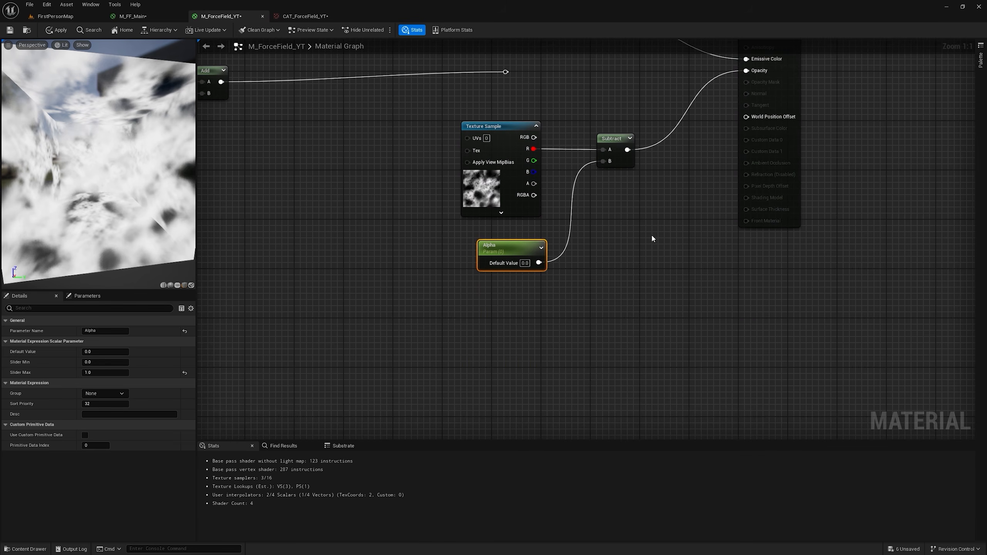
pyautogui.moveTo(508, 248); pyautogui.dragTo(482, 302)
pyautogui.click(514, 288)
pyautogui.press('m')
pyautogui.click(475, 285)
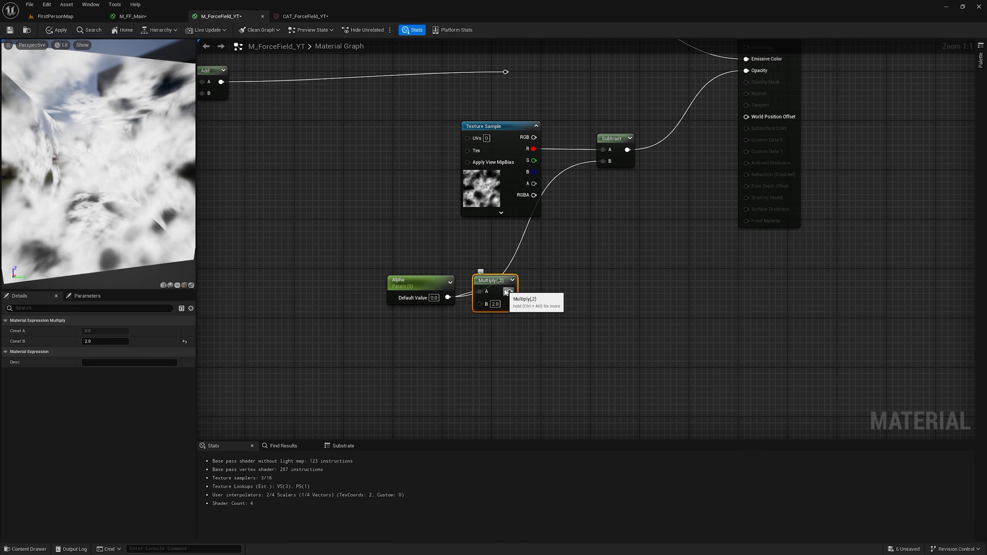
pyautogui.moveTo(508, 291); pyautogui.dragTo(549, 269)
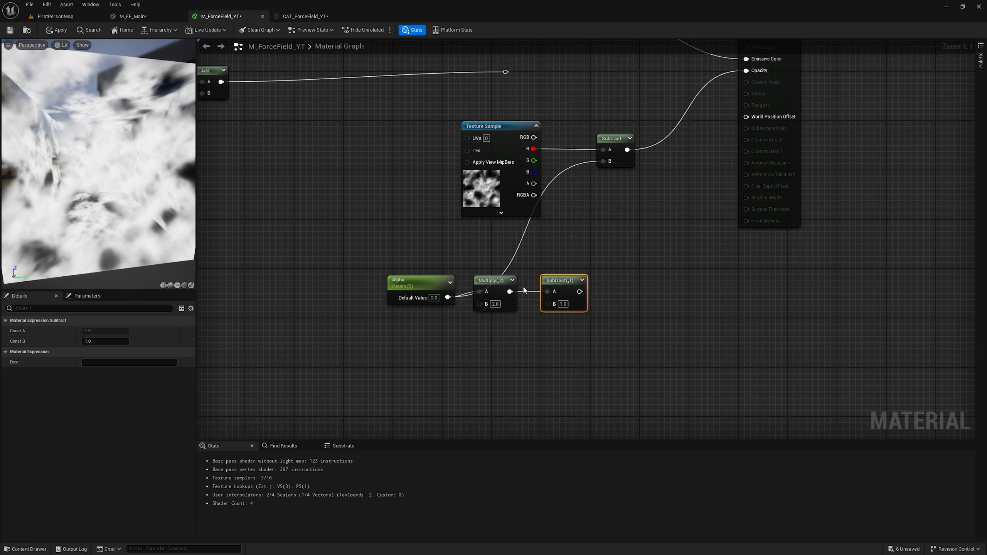
# Step: Try Alpha default values of -1 and 2 on the preview
pyautogui.moveTo(449, 288); pyautogui.dragTo(442, 275)
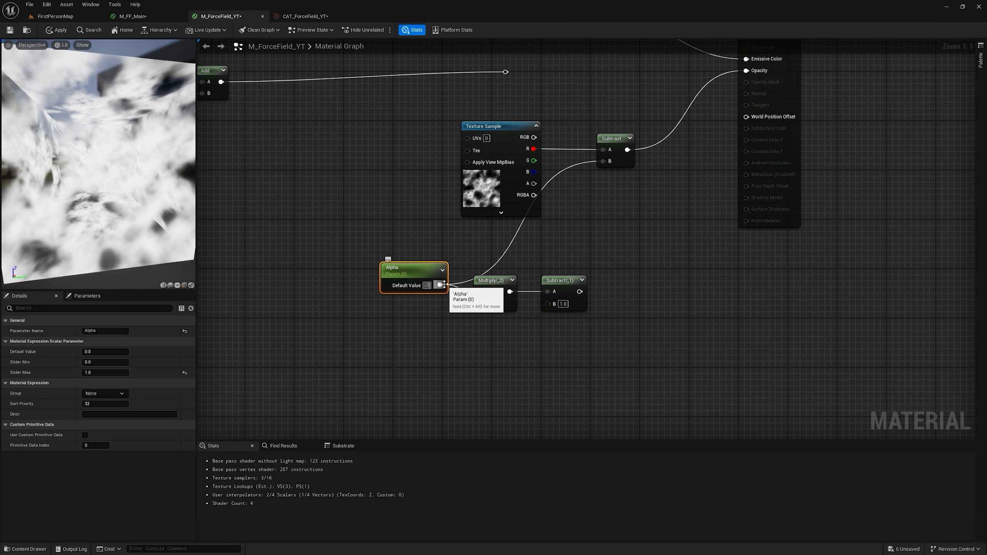
pyautogui.write('-1')
pyautogui.press('Return')
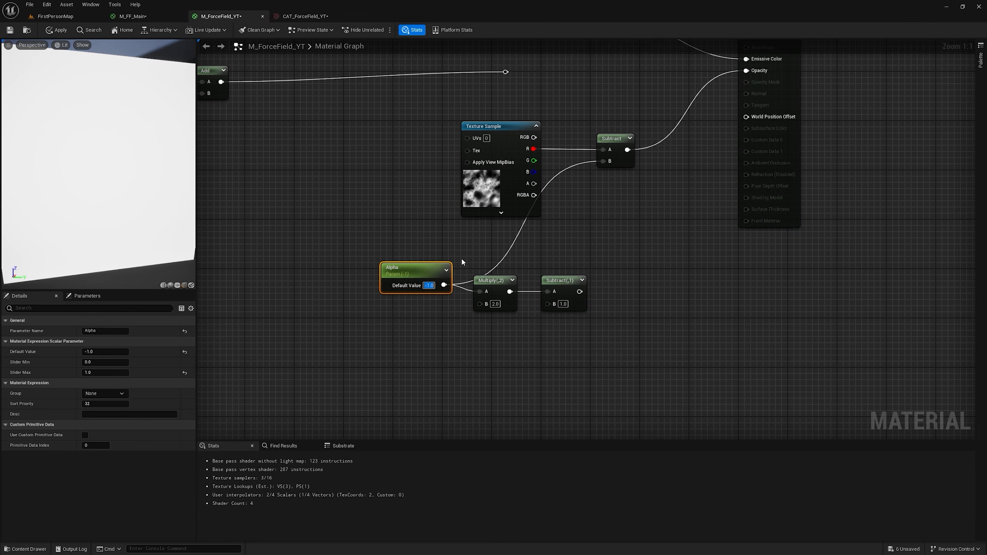
pyautogui.write('2')
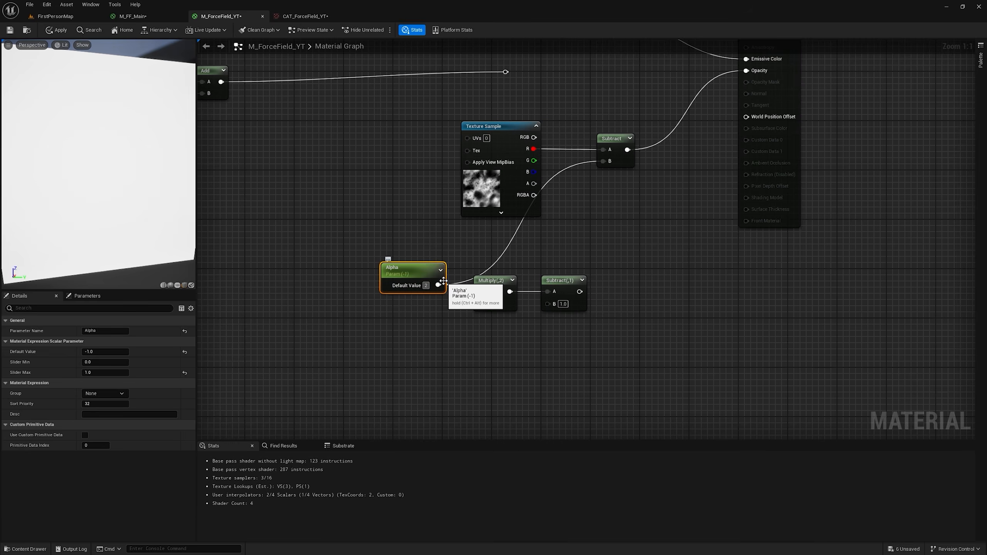
pyautogui.press('Return')
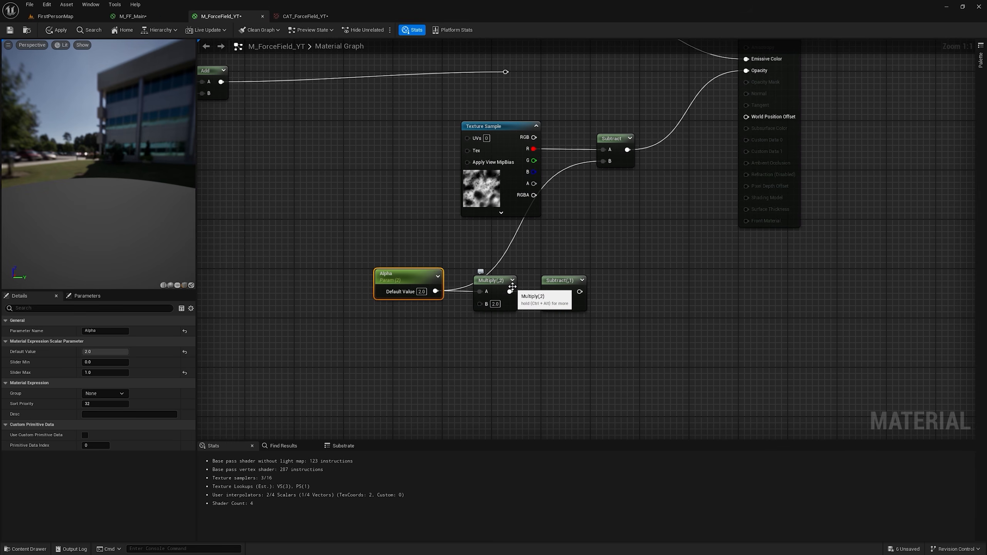
# Step: Feed the remapped Alpha chain into the noise Subtract's B input and test Alpha values of 0, 1 and 0.5
pyautogui.moveTo(578, 291); pyautogui.dragTo(609, 164)
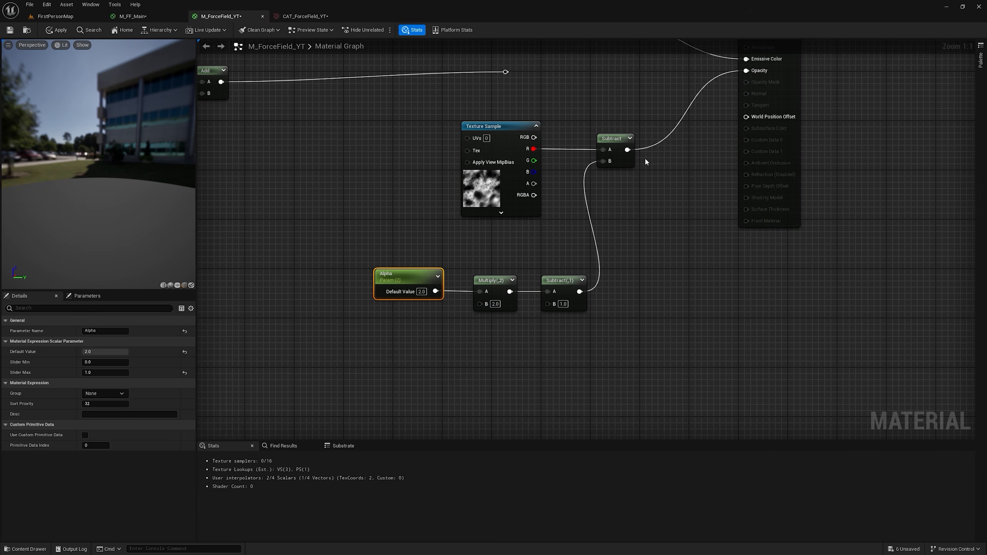
pyautogui.click(422, 290)
pyautogui.write('0')
pyautogui.press('Return')
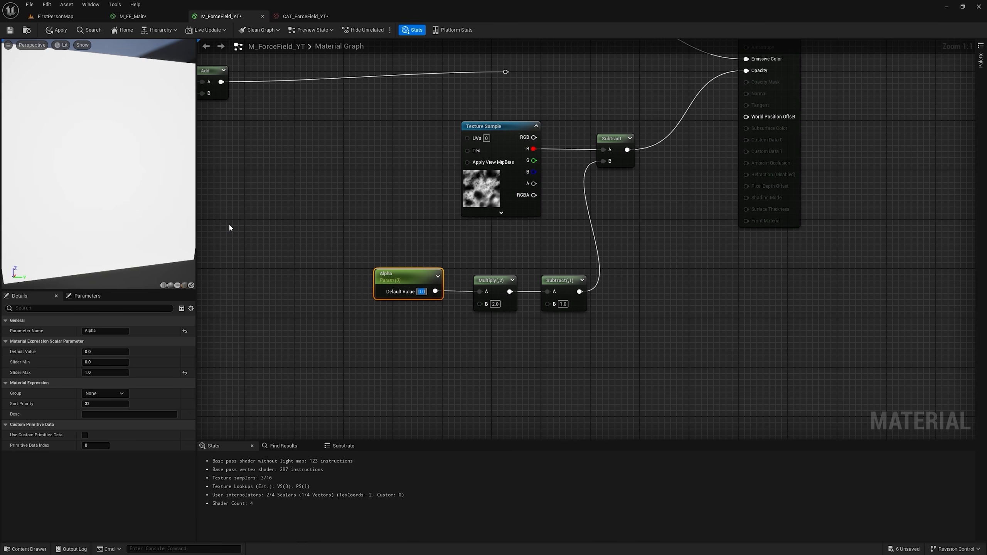
pyautogui.write('1')
pyautogui.press('Return')
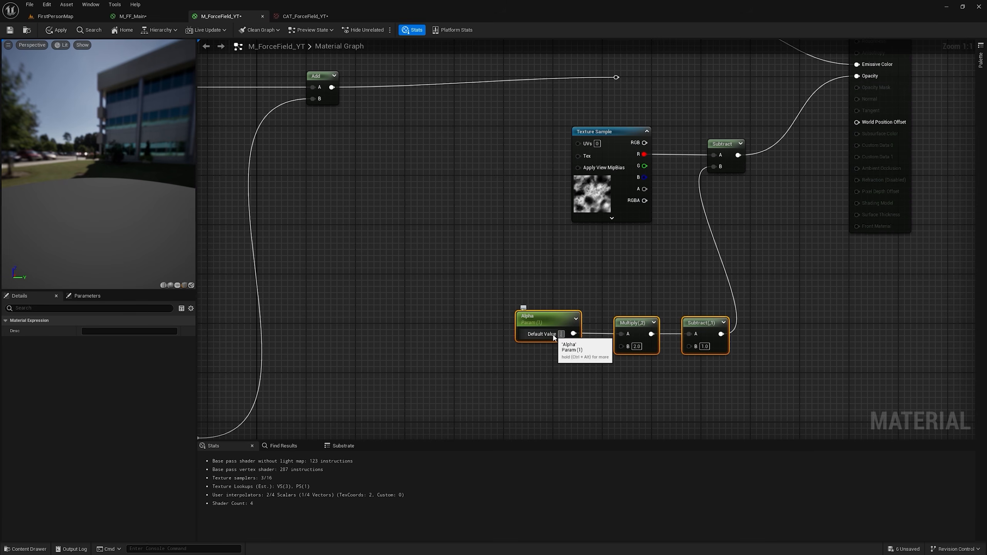
pyautogui.press('Return')
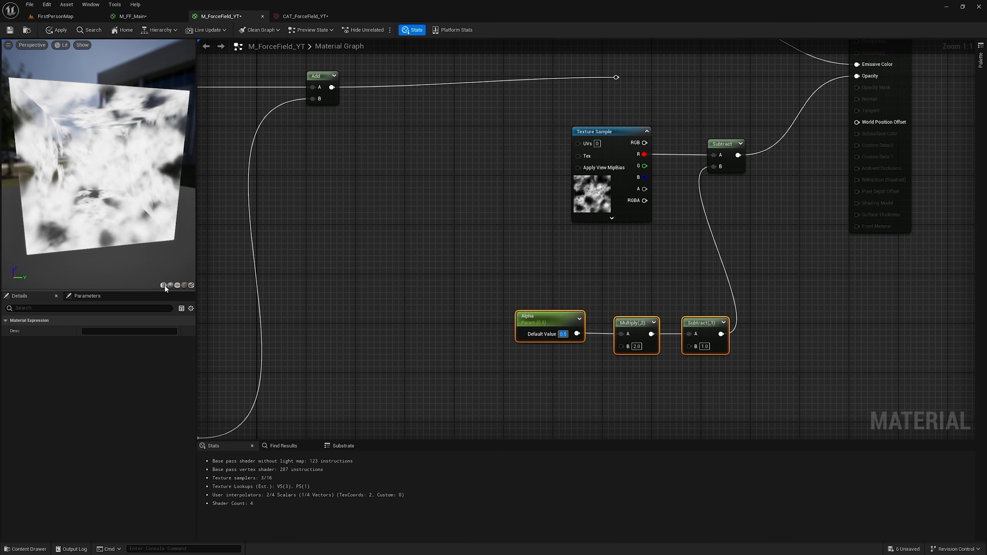
# Step: Switch the preview mesh to a cylinder, shift the noise sample away from Subtract, and add a LinearGradient node below it
pyautogui.click(163, 285)
pyautogui.moveTo(144, 235)
pyautogui.mouseDown()
pyautogui.moveTo(155, 210)
pyautogui.moveTo(136, 257)
pyautogui.moveTo(155, 218)
pyautogui.moveTo(175, 233)
pyautogui.moveTo(155, 233)
pyautogui.mouseUp()
pyautogui.moveTo(626, 135); pyautogui.dragTo(519, 130)
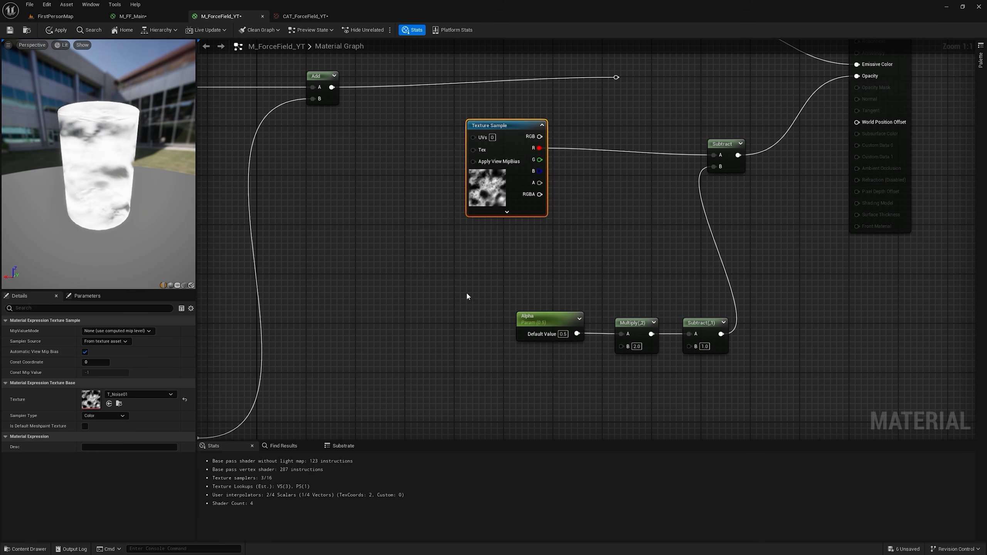
pyautogui.rightClick(498, 257)
pyautogui.write('line')
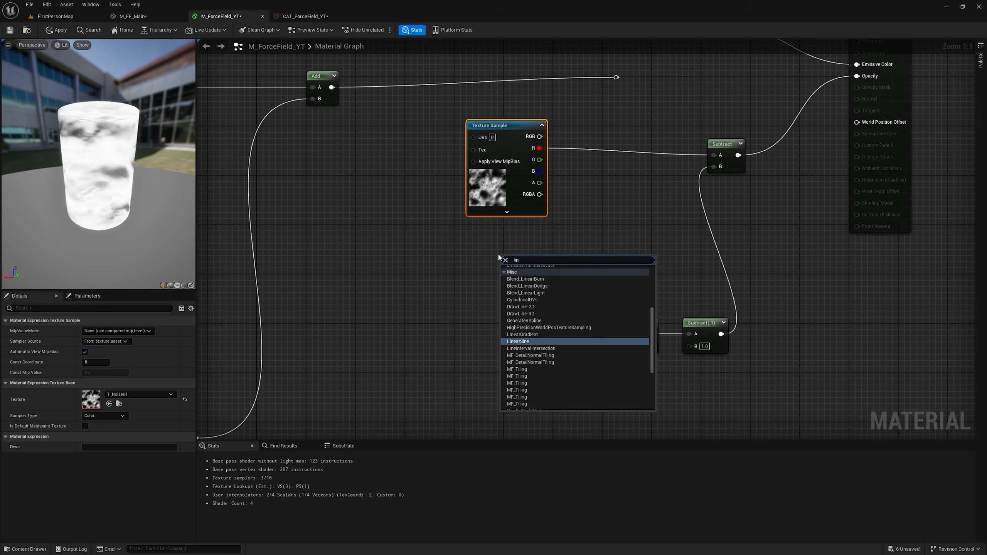
pyautogui.scroll(-5, 524, 339)
pyautogui.click(522, 330)
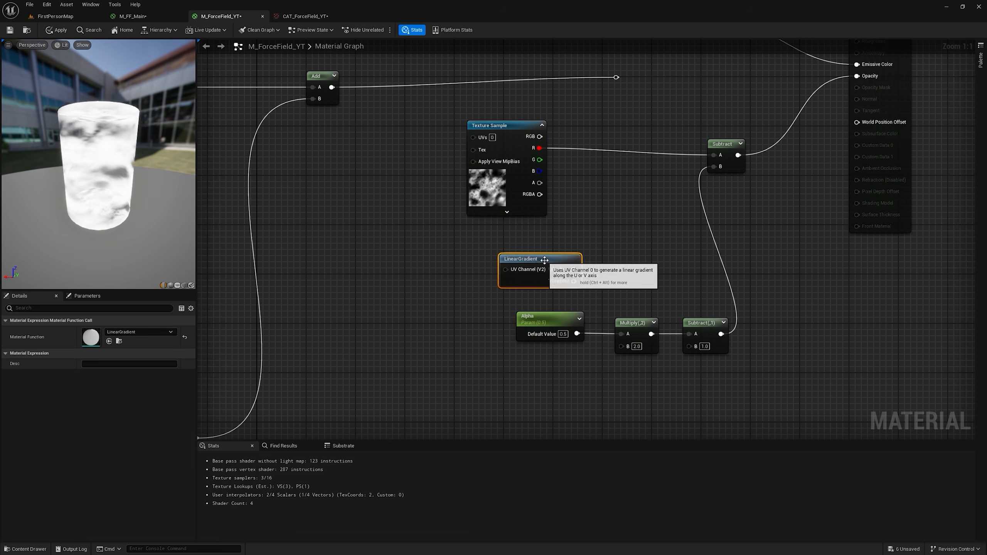
# Step: Multiply the noise's red channel by the LinearGradient's VGradient and route the result into the Subtract node's A input
pyautogui.click(573, 168)
pyautogui.moveTo(539, 148); pyautogui.dragTo(581, 185)
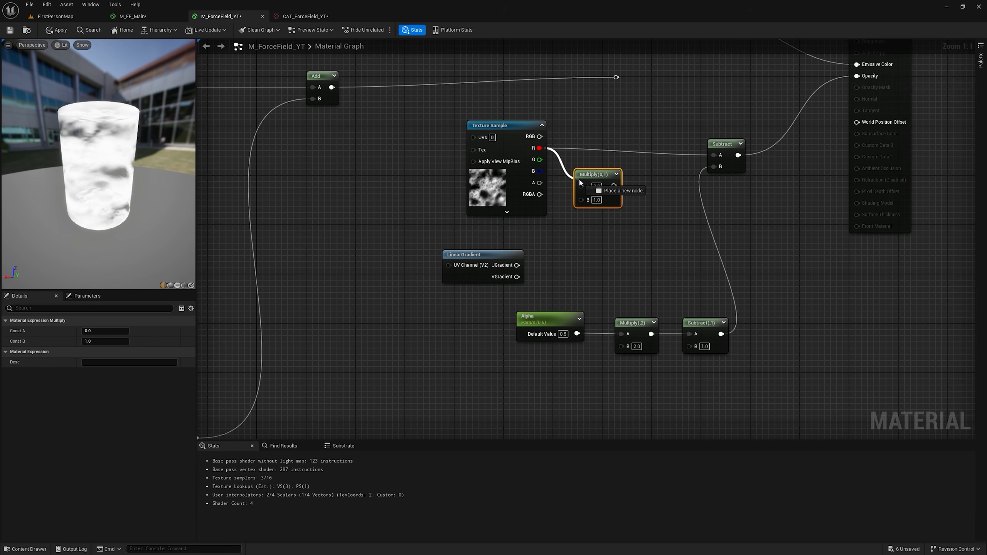
pyautogui.moveTo(517, 276); pyautogui.dragTo(713, 154)
# Step: Raise Alpha to 1 and insert a OneMinus node between VGradient and the Multiply
pyautogui.click(544, 317)
pyautogui.moveTo(96, 354); pyautogui.dragTo(129, 352)
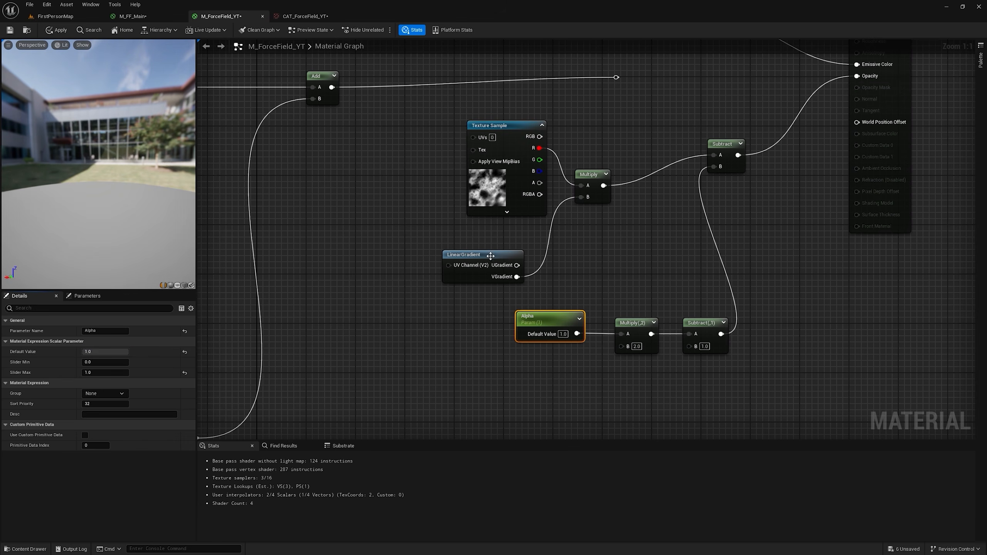
pyautogui.moveTo(490, 256); pyautogui.dragTo(581, 196)
pyautogui.write('onr')
pyautogui.press('Return')
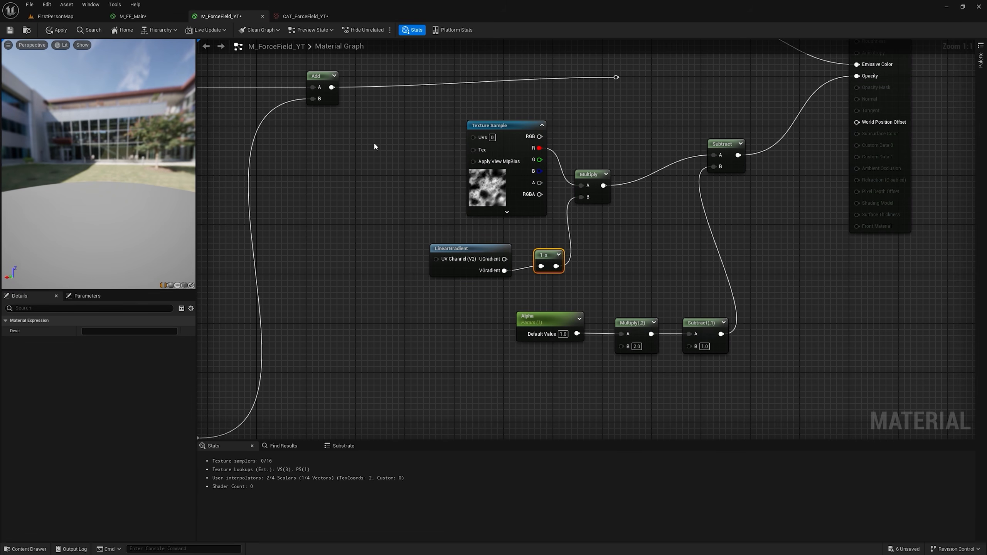
# Step: Add a TexCoord node beside the noise sample and feed it into a new Multiply node
pyautogui.moveTo(372, 148); pyautogui.dragTo(482, 168, button='right')
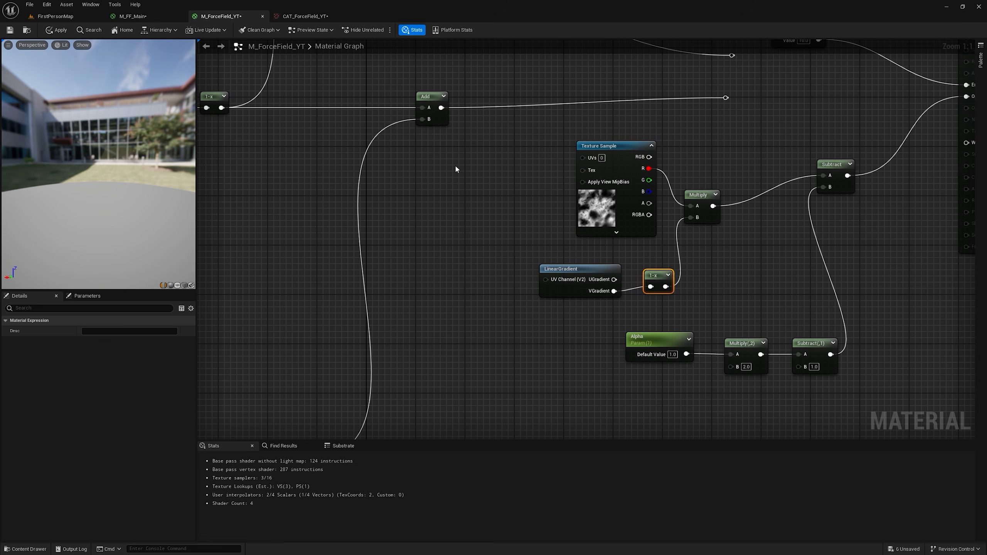
pyautogui.press('u')
pyautogui.click(434, 158)
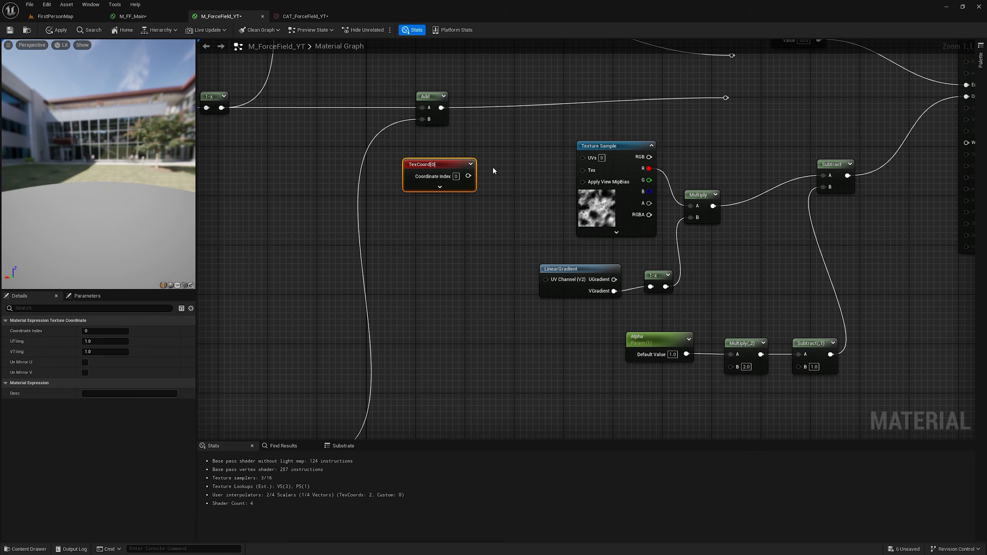
pyautogui.press('m')
pyautogui.click(493, 169)
pyautogui.moveTo(468, 176); pyautogui.dragTo(502, 185)
# Step: Add a scalar parameter named Opacity Tiling with a default of 1 and connect it to the TexCoord Multiply's B input
pyautogui.press('s')
pyautogui.click(447, 209)
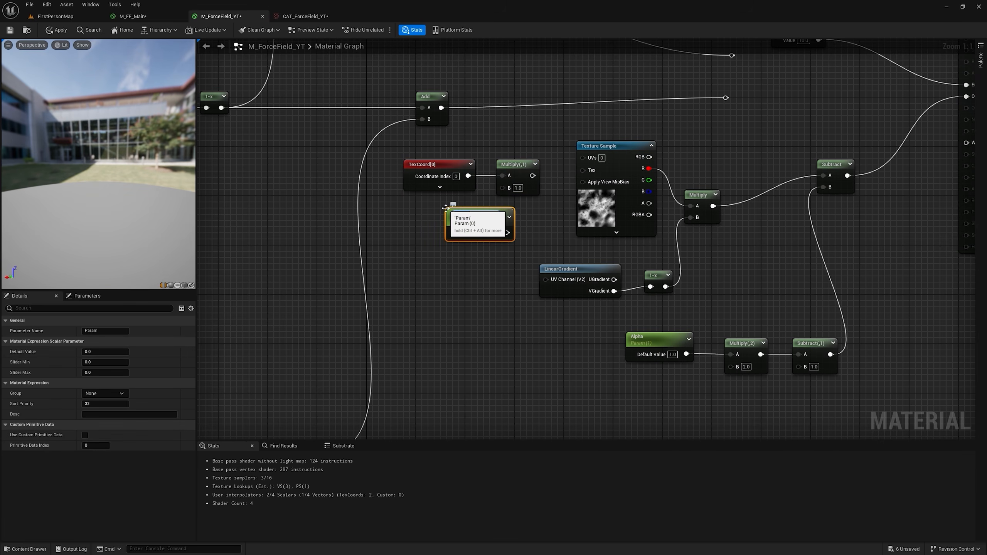
pyautogui.write('Opacity Tiling')
pyautogui.press('Return')
pyautogui.click(106, 331)
pyautogui.click(105, 352)
pyautogui.write('1')
pyautogui.moveTo(506, 232); pyautogui.dragTo(521, 191)
# Step: Set Alpha's default value to 0.6 and inspect the dissolve pattern on the preview mesh
pyautogui.scroll(-2, 521, 196)
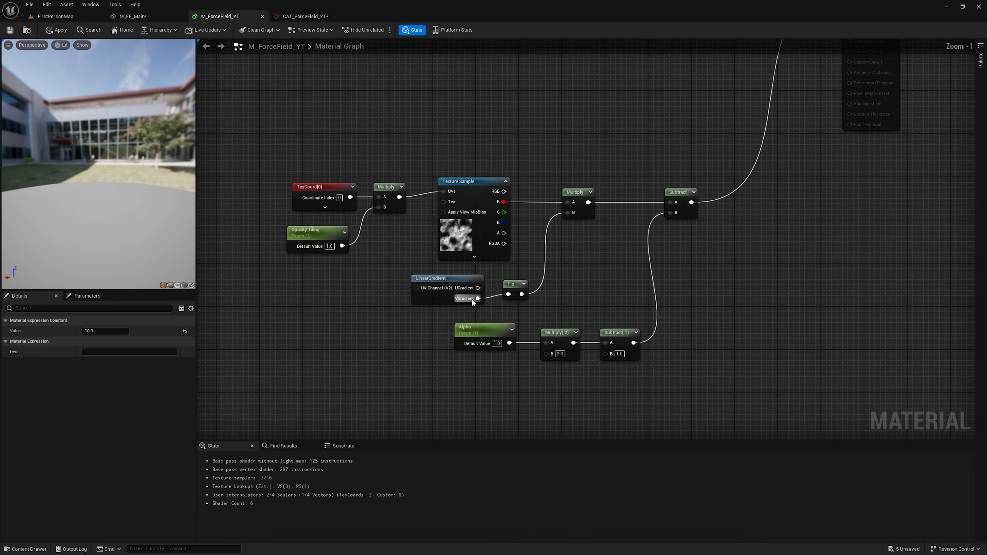
pyautogui.click(479, 335)
pyautogui.moveTo(109, 352); pyautogui.dragTo(109, 352)
pyautogui.scroll(5, 108, 167)
pyautogui.moveTo(109, 167); pyautogui.dragTo(123, 151)
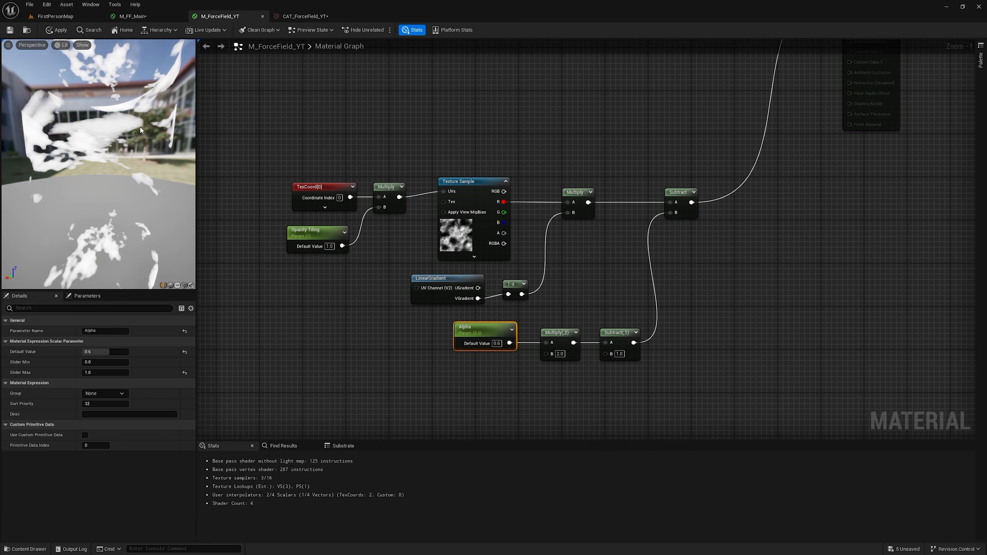
# Step: Play FirstPersonMap in a standalone window and walk toward the force fields
pyautogui.click(66, 17)
pyautogui.moveTo(377, 153)
pyautogui.mouseDown(button='right')
pyautogui.moveTo(420, 156)
pyautogui.moveTo(377, 153)
pyautogui.mouseUp(button='right')
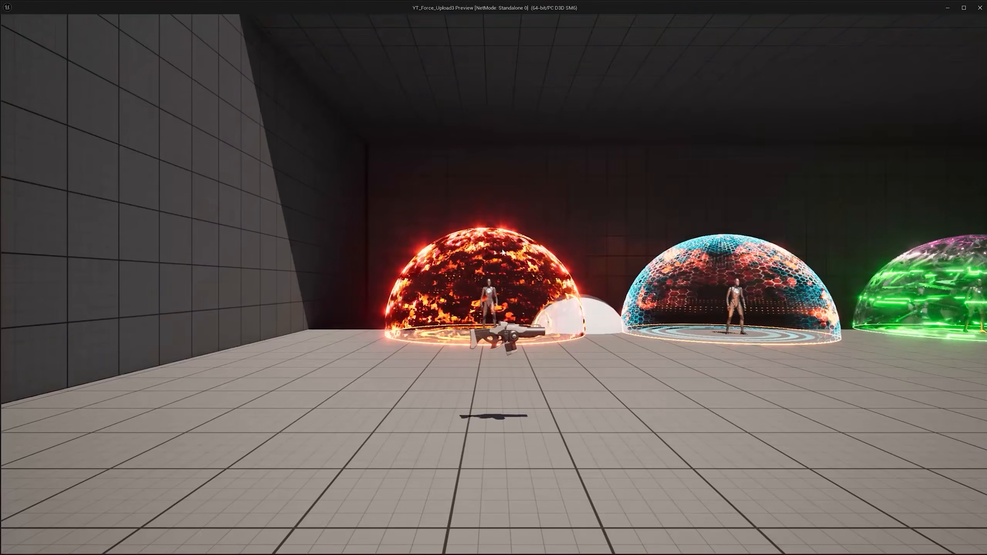
pyautogui.press('w')
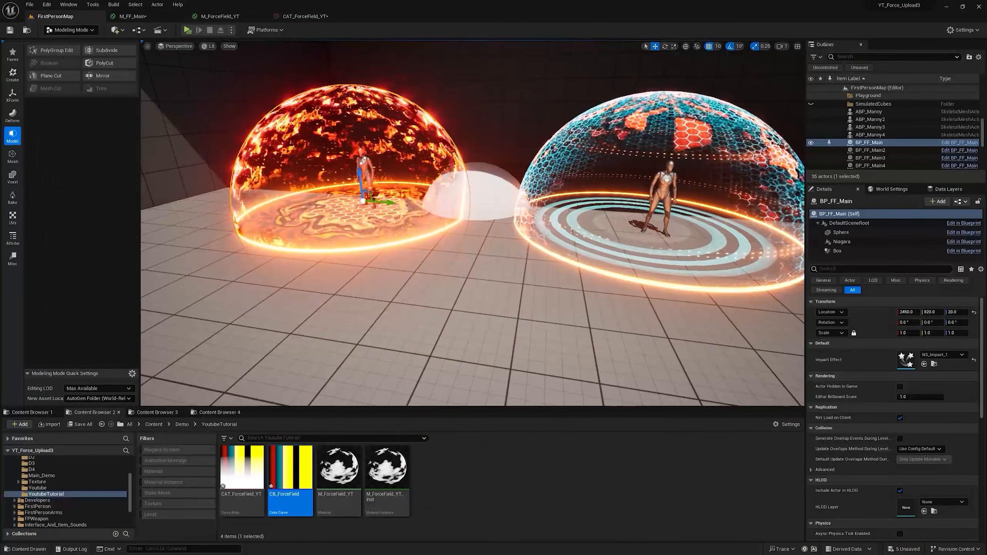
# Step: Trigger the force field effect in the standalone preview to watch the finished example
pyautogui.press('f')
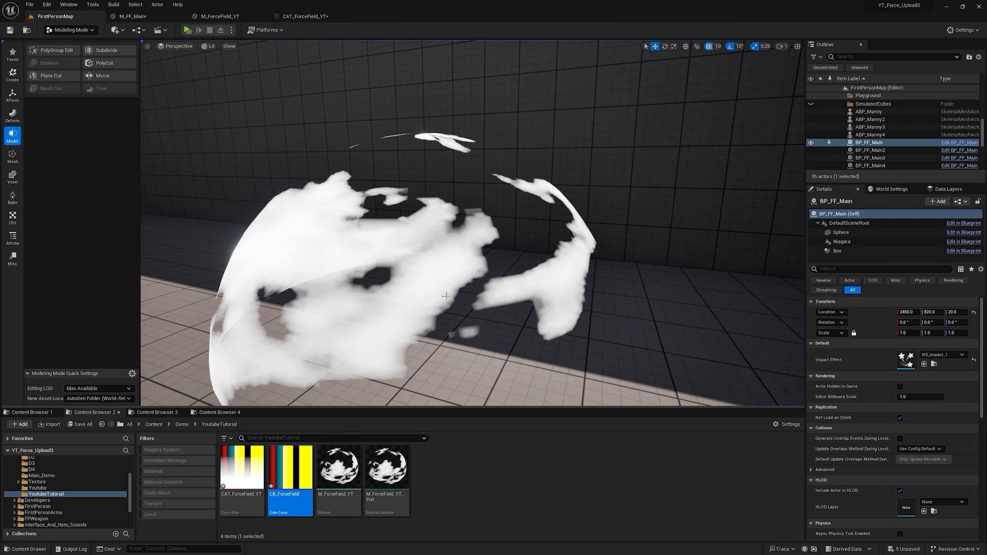
# Step: Duplicate the CB_ForceField color curve and name the copy CB_Alpha
pyautogui.rightClick(296, 474)
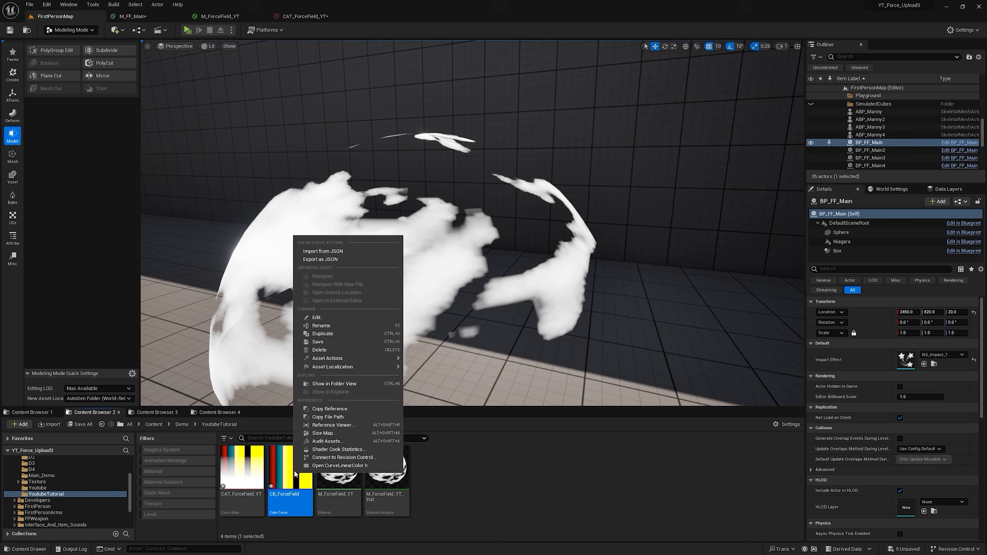
pyautogui.click(323, 334)
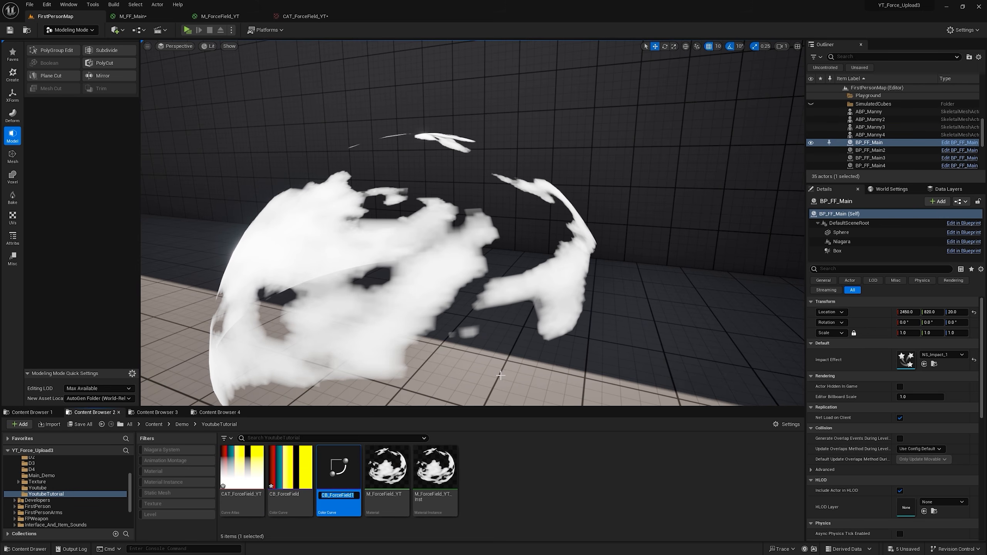
pyautogui.press('BackSpace')
pyautogui.press('BackSpace')
pyautogui.press('BackSpace')
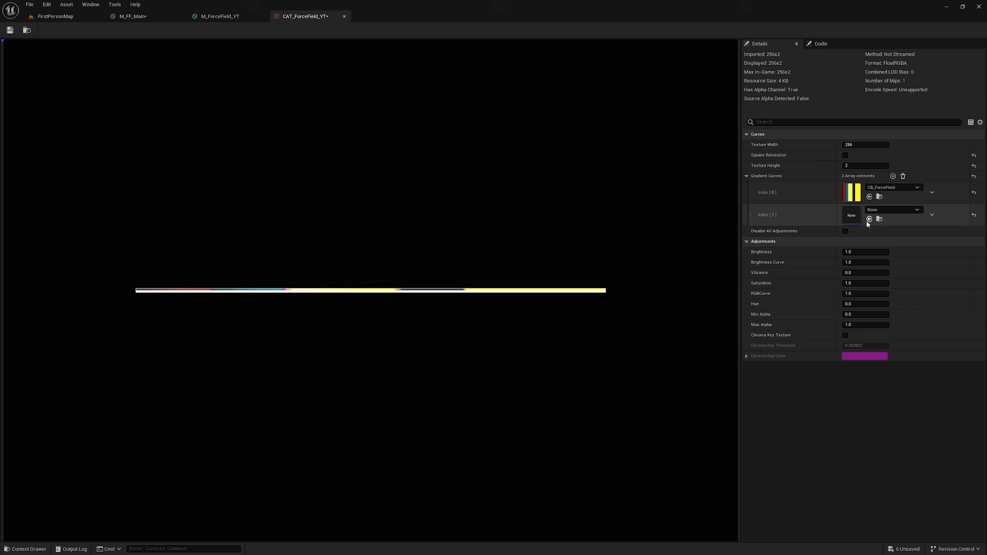
# Step: Assign CB_Alpha to the second Gradient Curves element of the CAT_ForceField_YT atlas
pyautogui.click(61, 18)
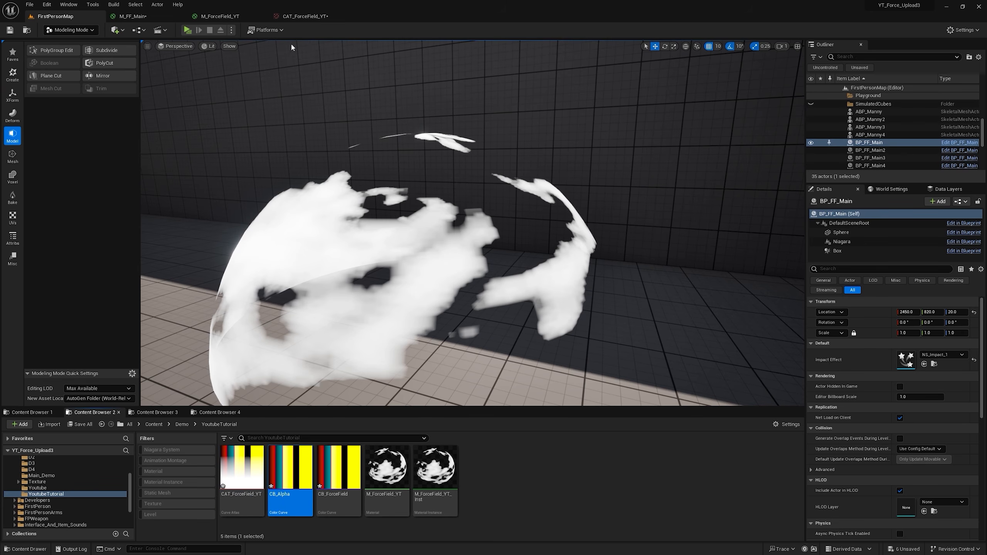
pyautogui.click(313, 18)
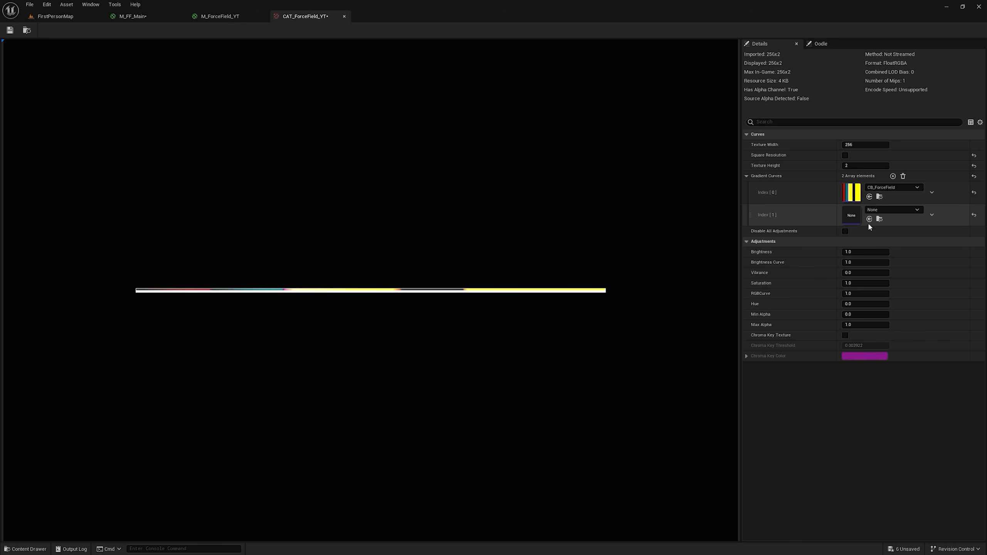
pyautogui.click(57, 17)
# Step: Open the CB_Alpha curve and delete all of its existing keys
pyautogui.doubleClick(287, 474)
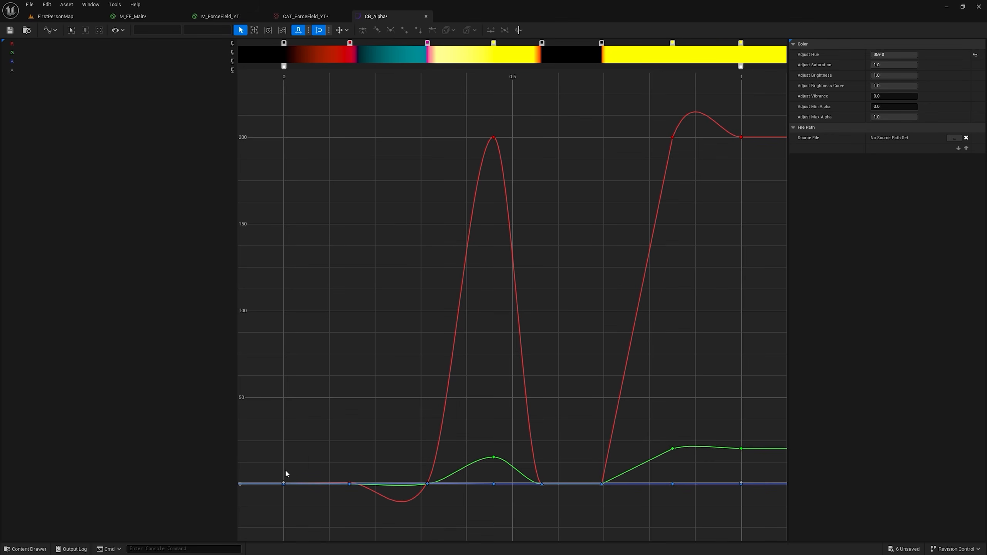
pyautogui.scroll(-3, 552, 152)
pyautogui.moveTo(280, 107); pyautogui.dragTo(733, 444)
pyautogui.press('Delete')
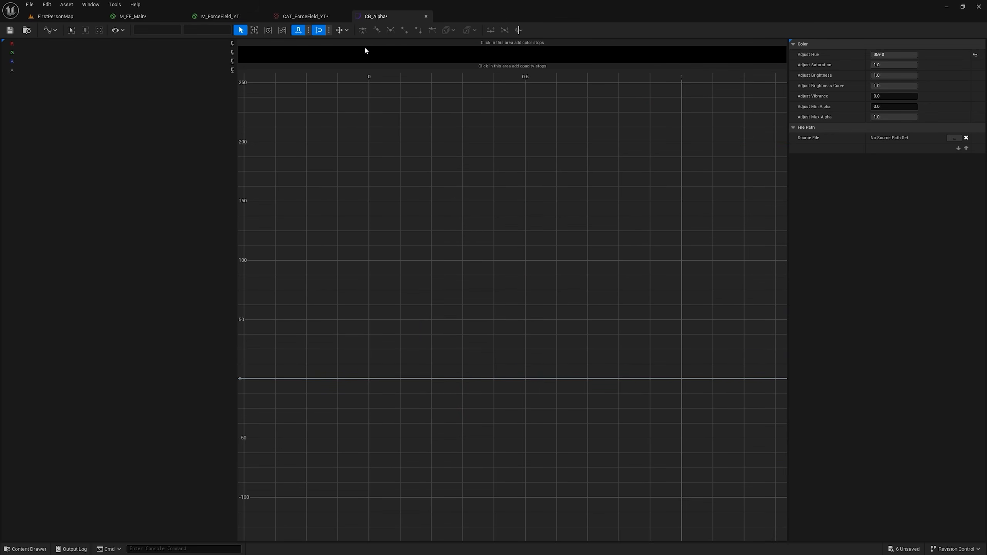
# Step: Add opacity stops and black color stops at times 0 and 1 on the CB_Alpha gradient
pyautogui.click(367, 66)
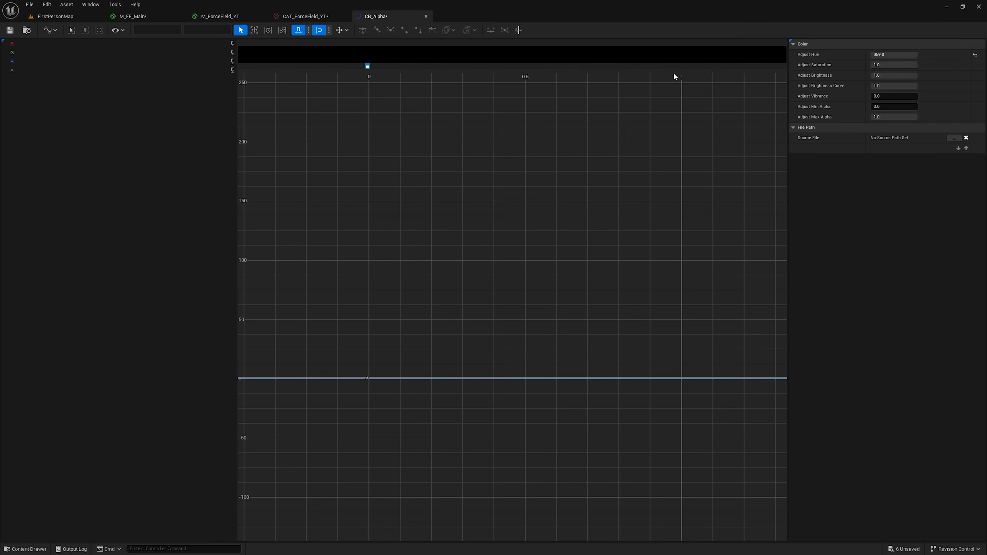
pyautogui.click(682, 66)
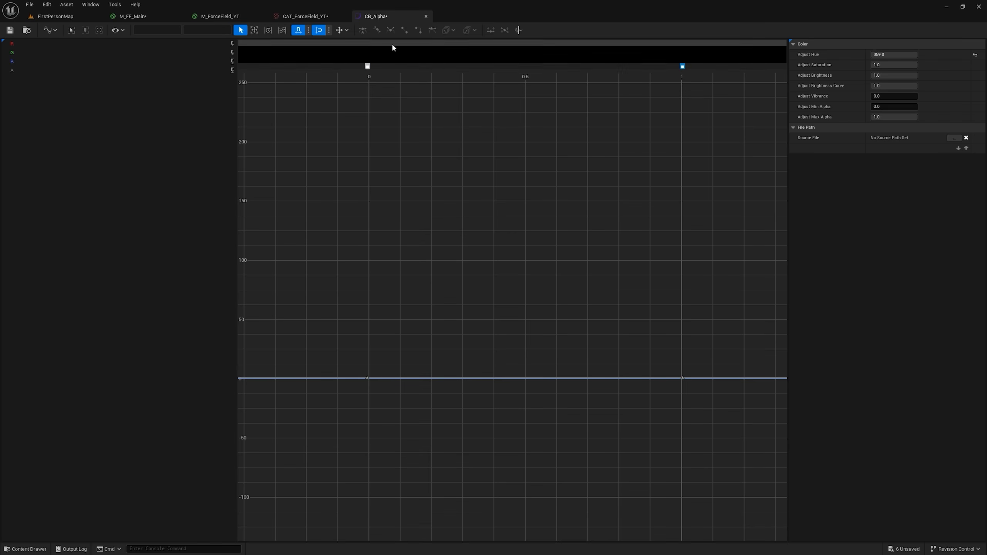
pyautogui.click(367, 43)
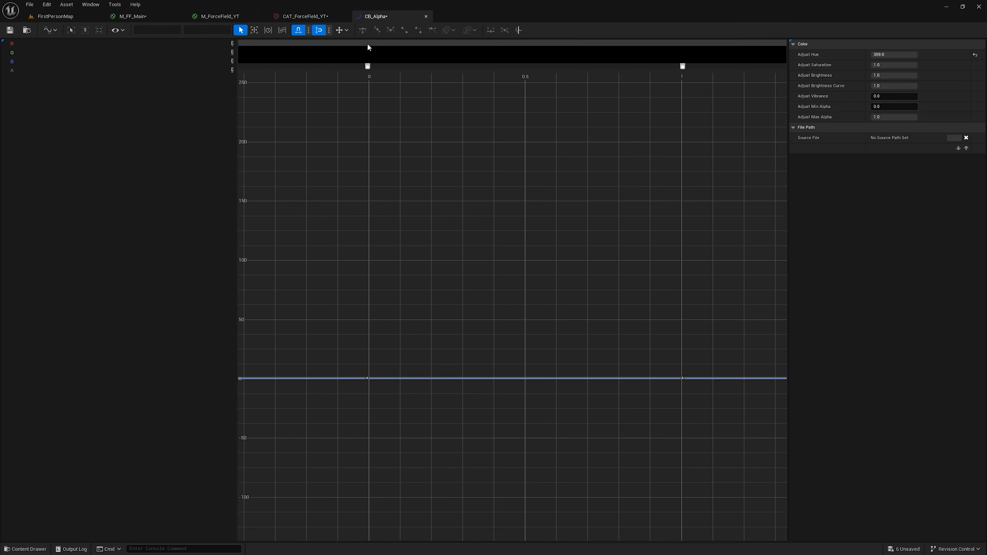
pyautogui.doubleClick(683, 44)
pyautogui.moveTo(792, 92); pyautogui.dragTo(802, 221)
pyautogui.click(794, 235)
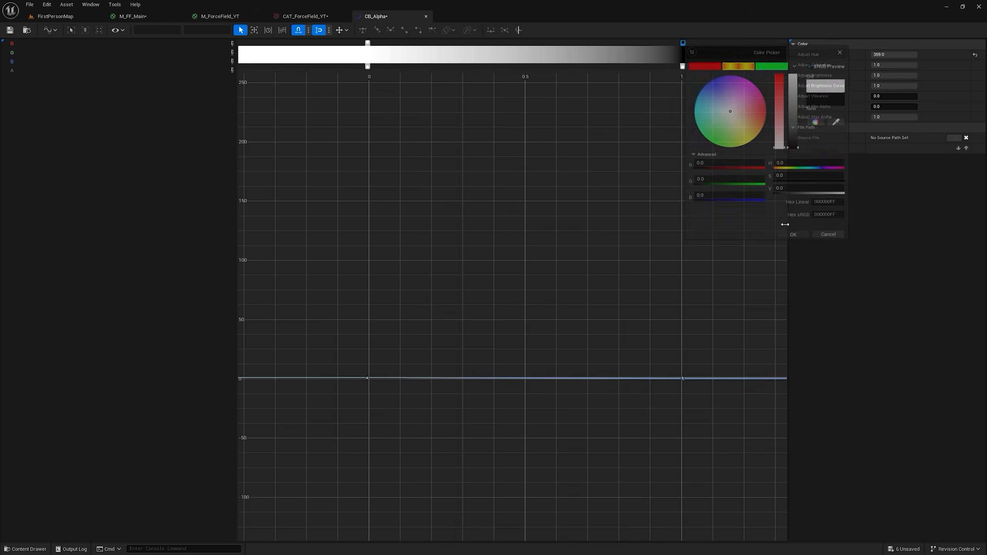
pyautogui.doubleClick(368, 44)
pyautogui.moveTo(477, 91); pyautogui.dragTo(478, 223)
pyautogui.click(478, 237)
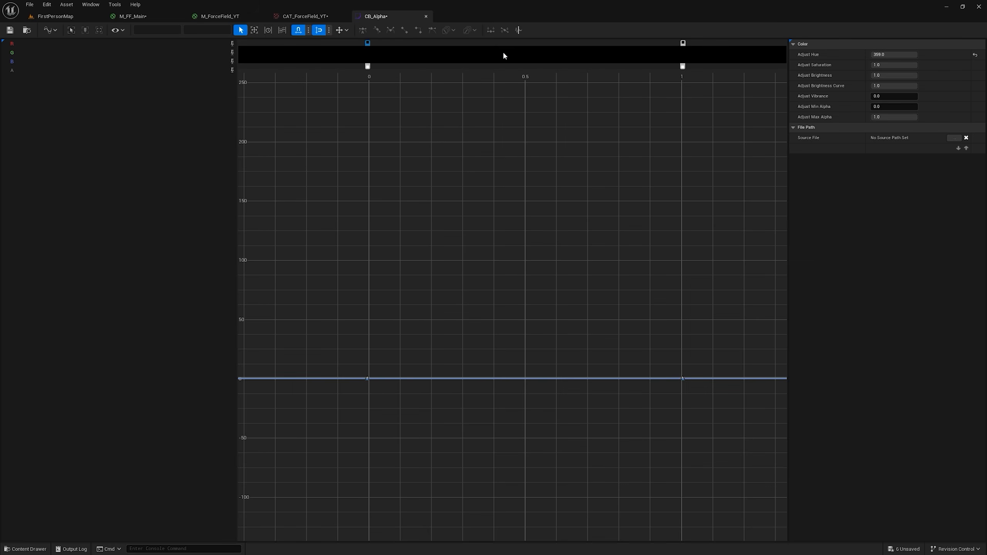
# Step: Add black color stops at about 0.45 and 0.55 with a white stop between them at 0.5
pyautogui.click(510, 43)
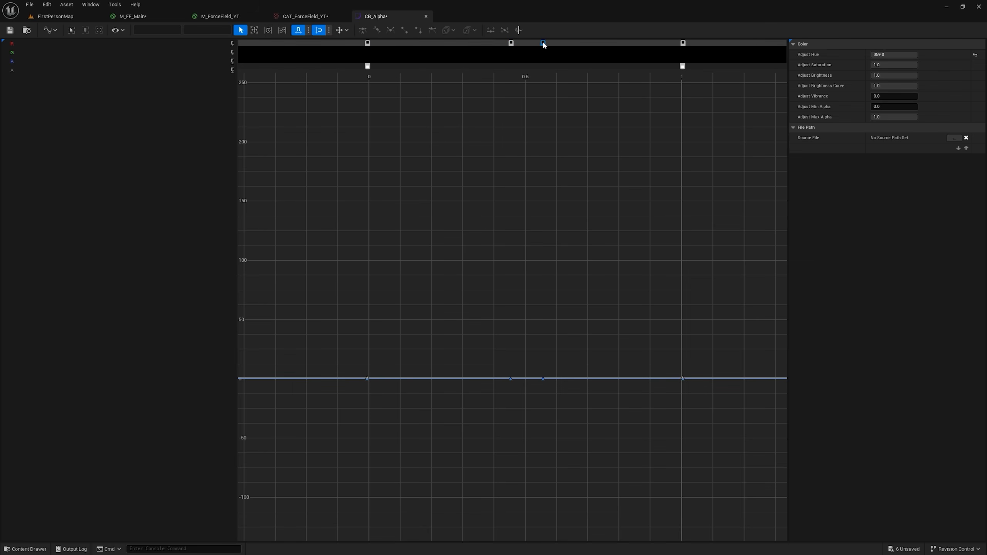
pyautogui.doubleClick(542, 43)
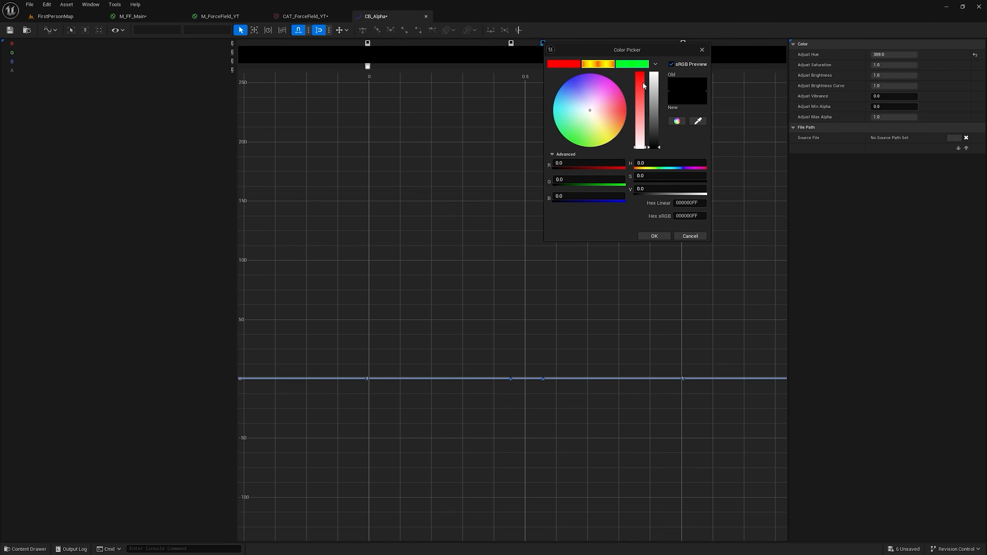
pyautogui.click(654, 236)
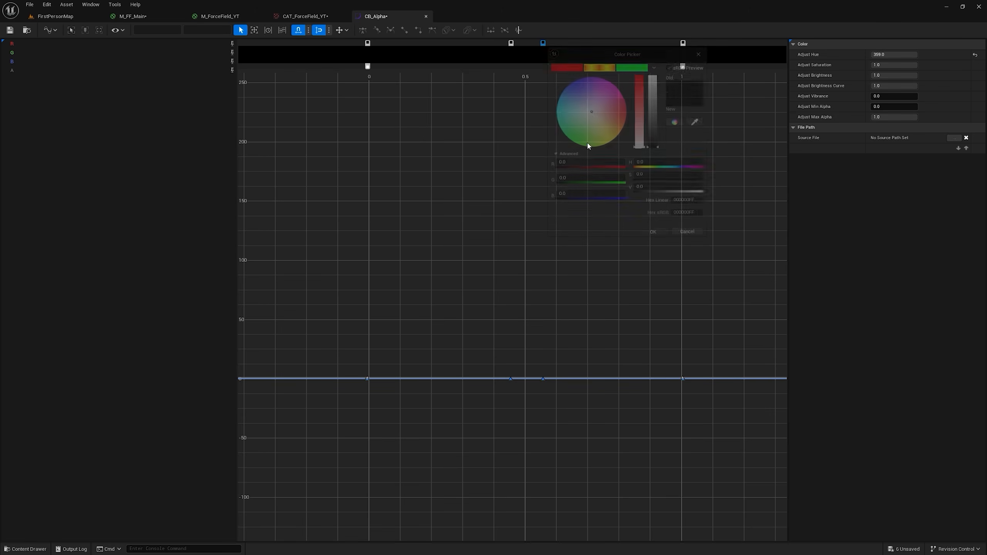
pyautogui.doubleClick(525, 44)
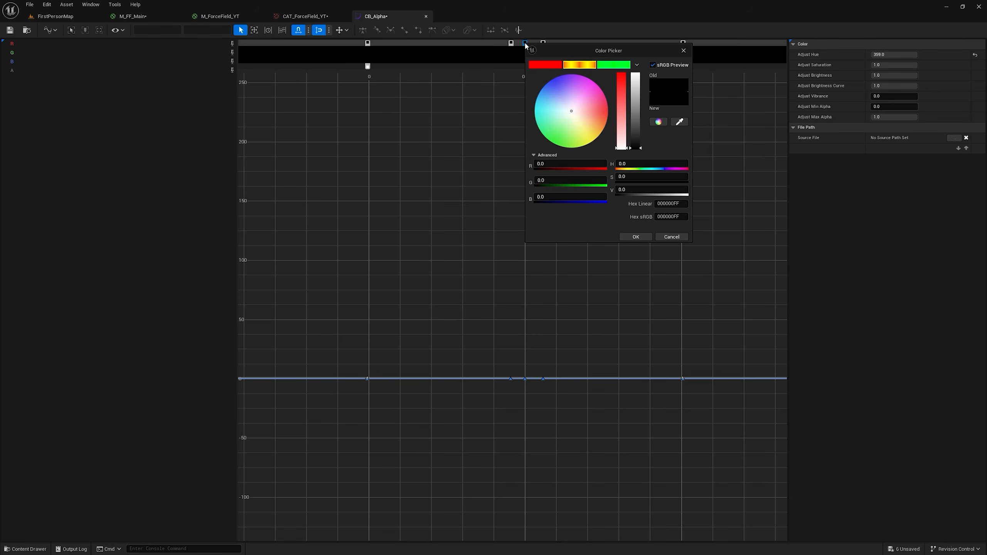
pyautogui.moveTo(638, 84); pyautogui.dragTo(640, 70)
pyautogui.click(637, 236)
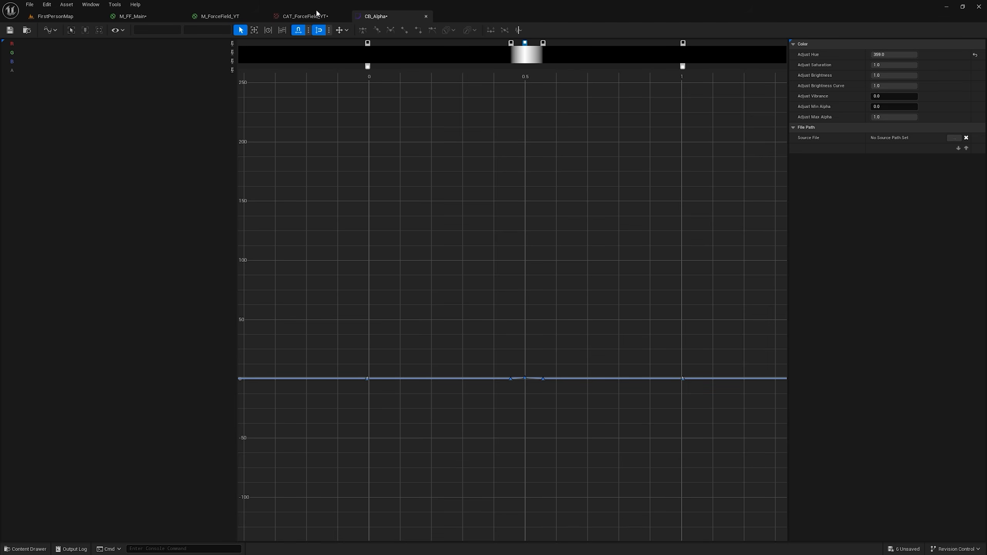
# Step: Return to the M_ForceField_YT material graph and locate the existing Color Curve node
pyautogui.click(230, 16)
pyautogui.scroll(-2, 571, 114)
pyautogui.moveTo(571, 114); pyautogui.dragTo(632, 252, button='right')
pyautogui.scroll(-3, 564, 205)
pyautogui.scroll(3, 342, 165)
pyautogui.rightClick(421, 206)
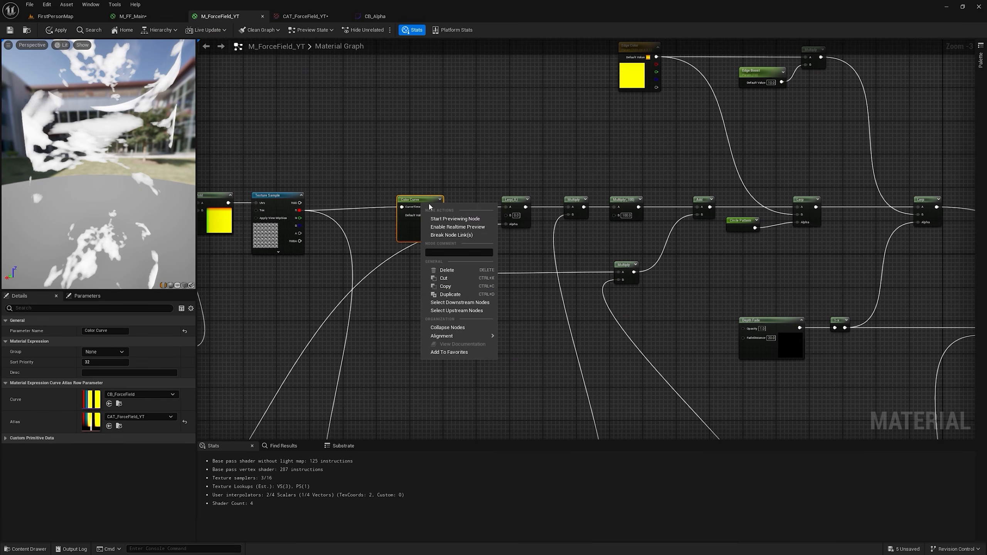
pyautogui.click(466, 296)
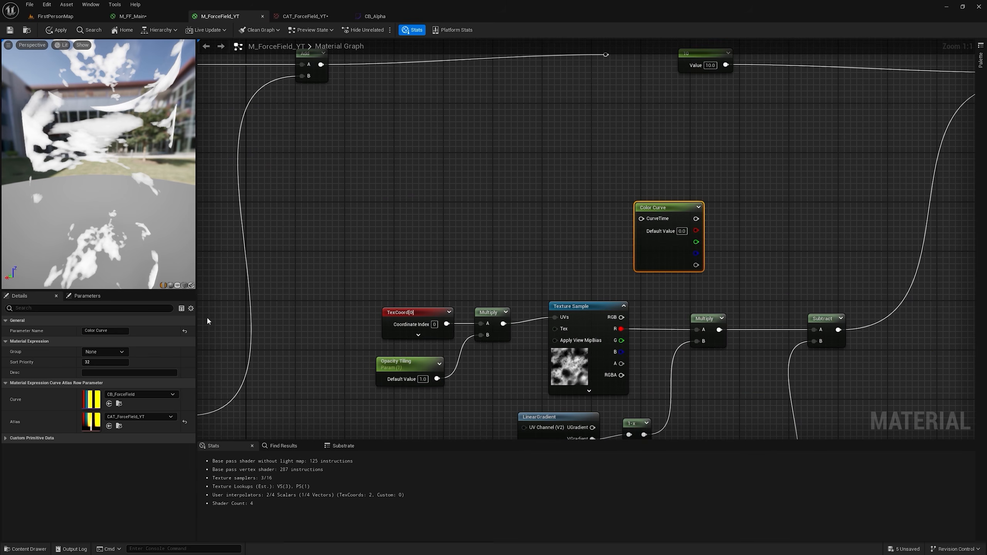
pyautogui.moveTo(96, 330); pyautogui.dragTo(59, 330)
pyautogui.press('Delete')
# Step: Add a curve atlas row parameter named Alpha Curve above the dissolve nodes
pyautogui.scroll(-1, 740, 220)
pyautogui.moveTo(739, 219); pyautogui.dragTo(558, 108, button='right')
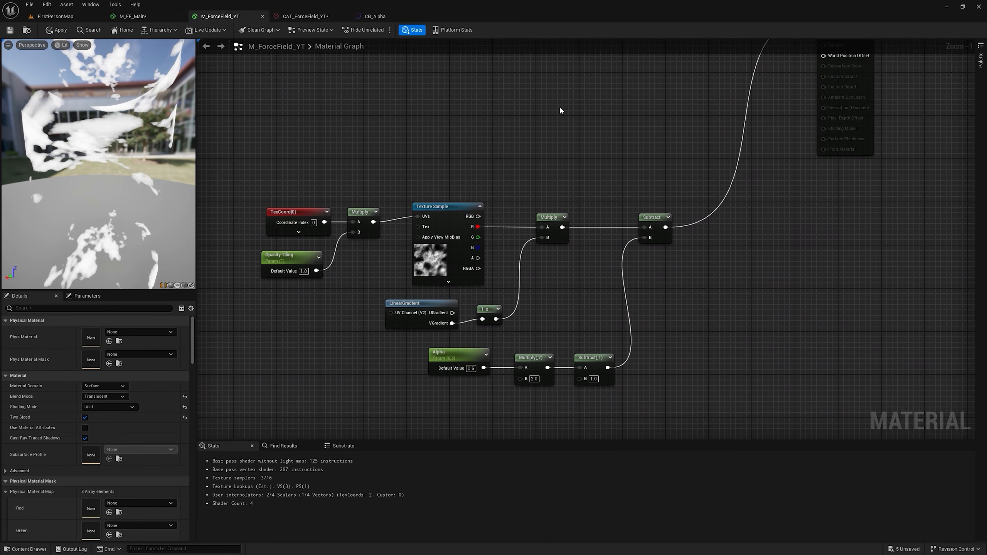
pyautogui.rightClick(560, 109)
pyautogui.write('rve')
pyautogui.press('Return')
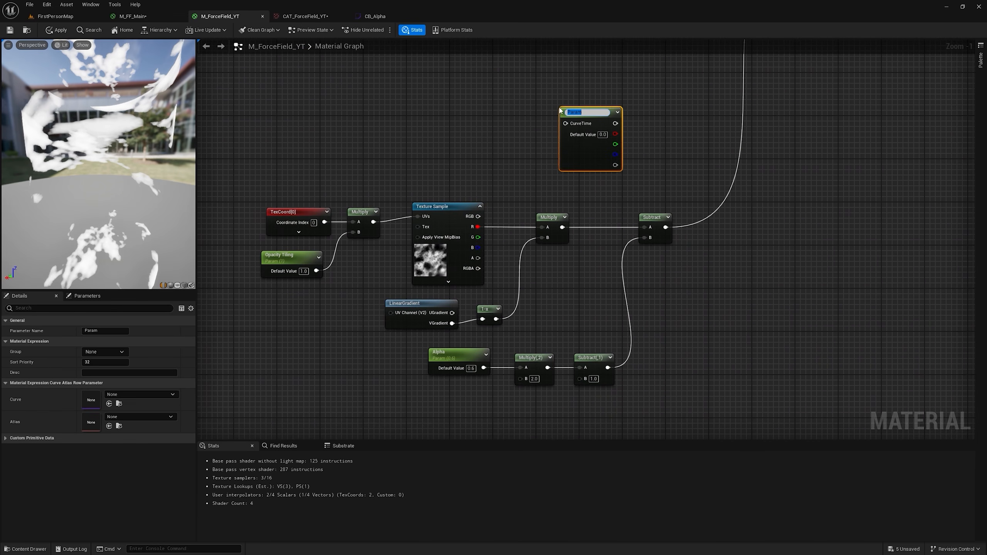
pyautogui.write('Alpha Curve')
pyautogui.press('Return')
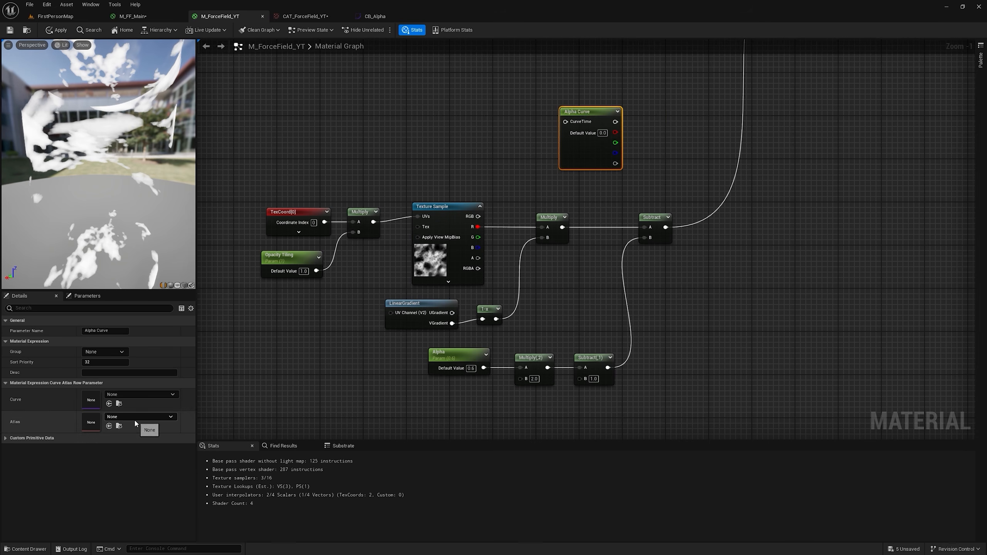
# Step: Set Alpha Curve's atlas to CAT_ForceField_YT and its curve to CB_Alpha
pyautogui.click(140, 416)
pyautogui.click(165, 390)
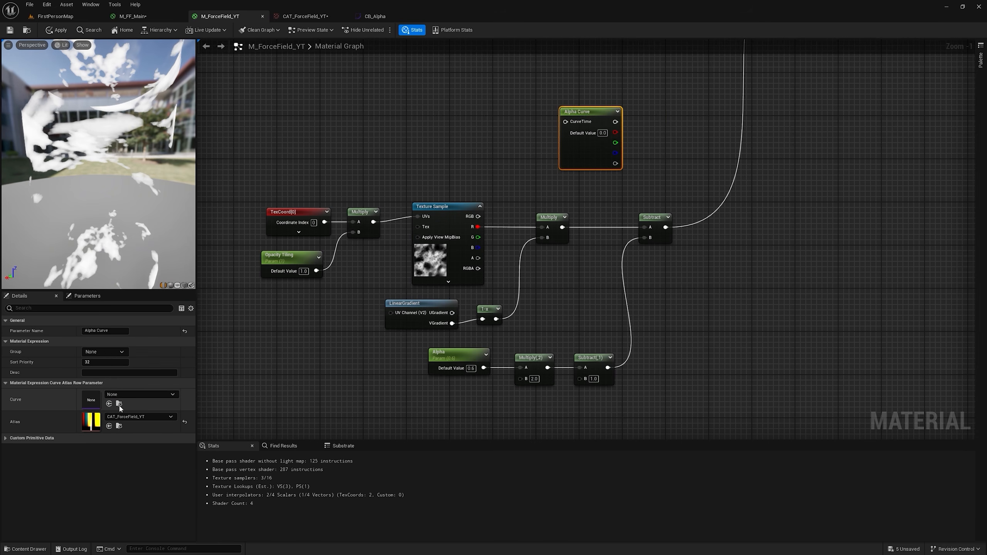
pyautogui.click(131, 394)
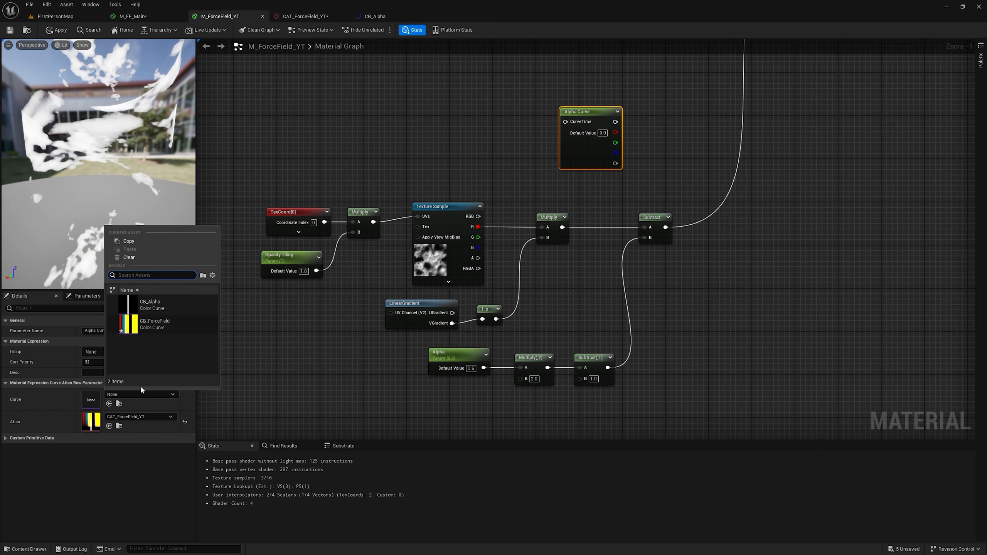
pyautogui.click(151, 305)
# Step: Feed the final Subtract into Alpha Curve's CurveTime and connect its red output to the material's Opacity
pyautogui.moveTo(621, 204); pyautogui.dragTo(562, 266, button='right')
pyautogui.moveTo(551, 286); pyautogui.dragTo(549, 144)
pyautogui.moveTo(601, 134); pyautogui.dragTo(497, 196, button='right')
pyautogui.click(498, 195)
pyautogui.moveTo(468, 214); pyautogui.dragTo(615, 137)
# Step: Vary the Alpha parameter's default value to test the curve-driven opacity on the preview mesh
pyautogui.moveTo(261, 218); pyautogui.dragTo(500, 62, button='right')
pyautogui.click(486, 326)
pyautogui.moveTo(111, 353); pyautogui.dragTo(108, 353)
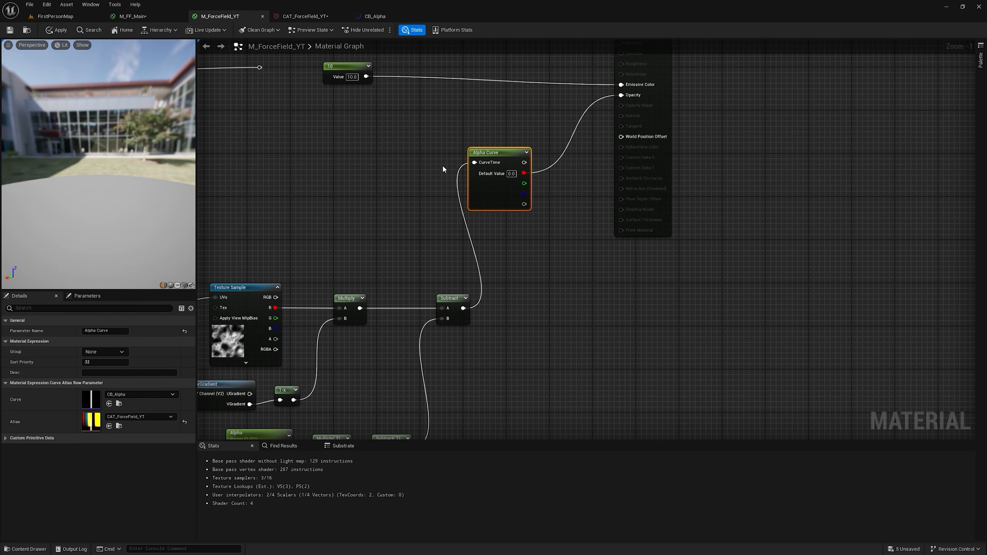
# Step: Connect Alpha Curve's red output to Emissive Color and the constant 10 to Opacity
pyautogui.moveTo(532, 154); pyautogui.dragTo(536, 188, button='right')
pyautogui.moveTo(528, 206); pyautogui.dragTo(625, 118)
pyautogui.moveTo(374, 111); pyautogui.dragTo(636, 131)
# Step: Set Alpha's default value to 0.312 and inspect the dissolve edge pattern up close on the preview mesh
pyautogui.moveTo(303, 260); pyautogui.dragTo(491, 76, button='right')
pyautogui.click(436, 302)
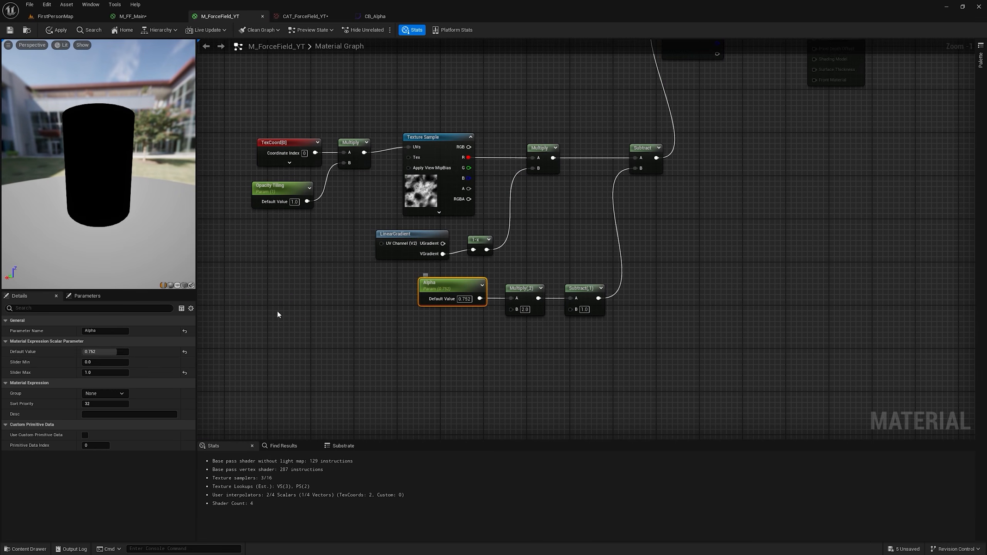
pyautogui.moveTo(106, 352); pyautogui.dragTo(97, 352)
pyautogui.moveTo(72, 161); pyautogui.dragTo(90, 151)
pyautogui.scroll(4, 71, 161)
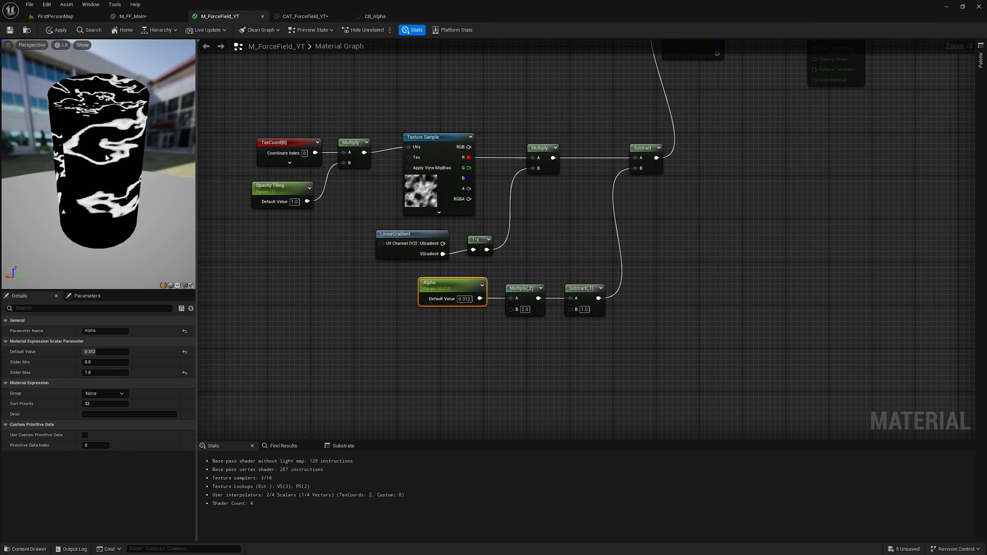
# Step: Move the black stop after CB_Alpha's white peak to about 0.9 and apply the M_ForceField_YT material
pyautogui.click(377, 17)
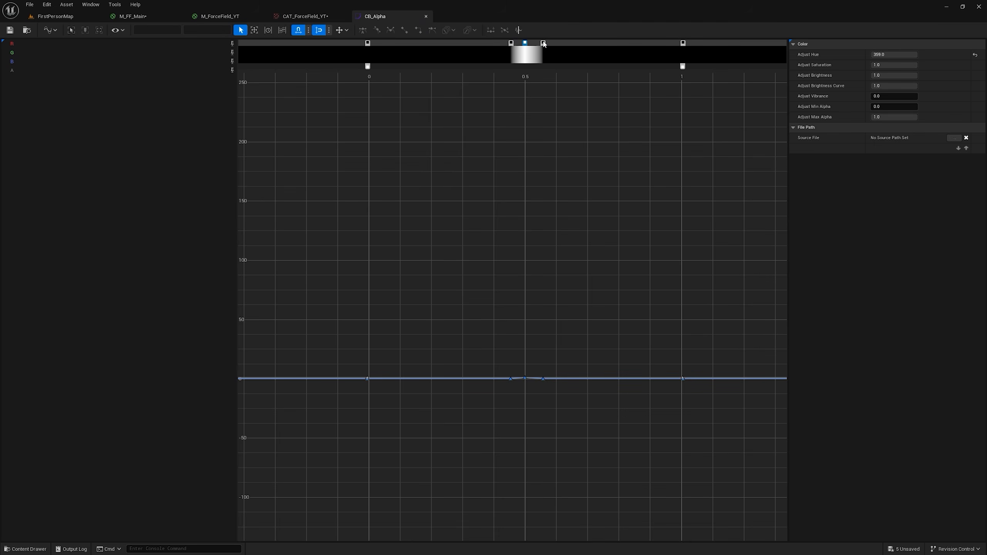
pyautogui.moveTo(543, 44); pyautogui.dragTo(661, 48)
pyautogui.click(307, 16)
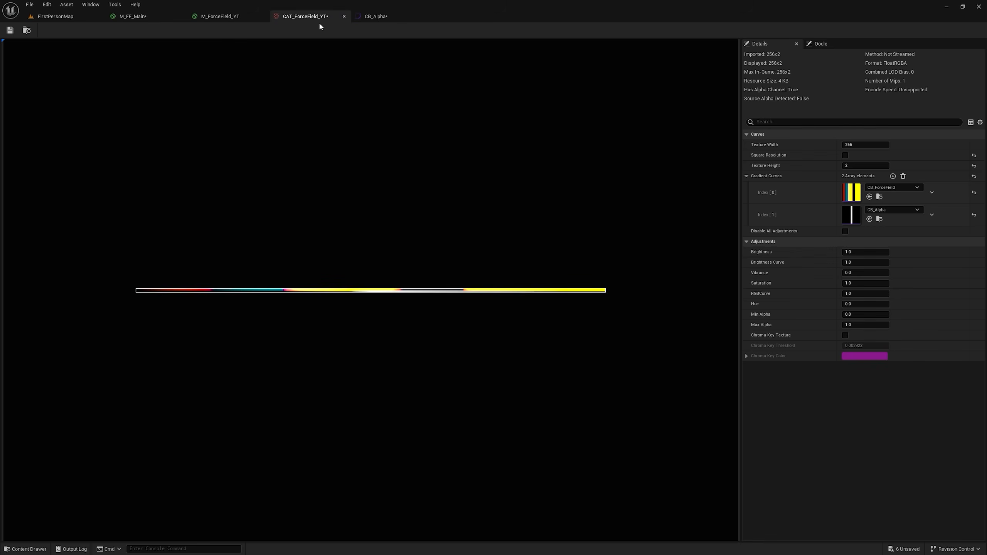
pyautogui.click(218, 15)
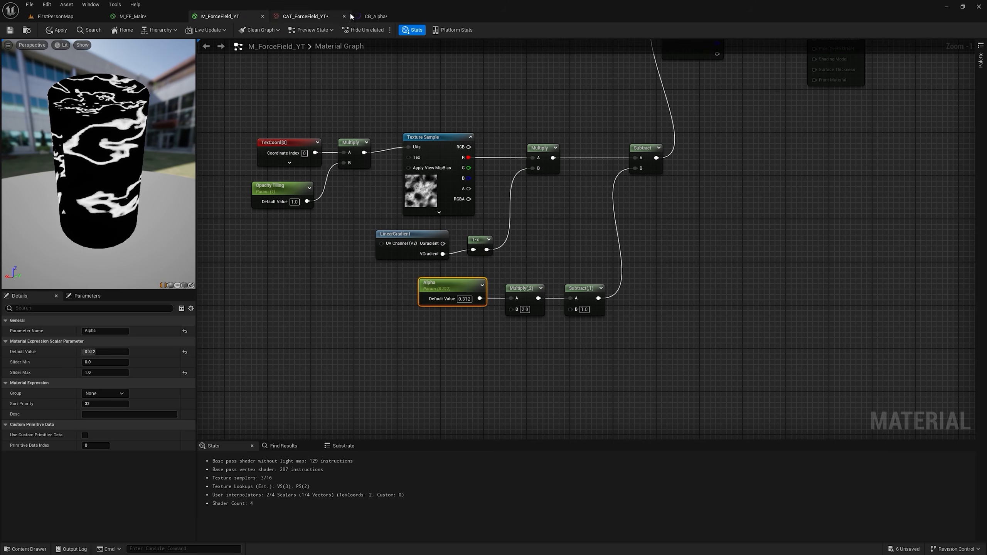
pyautogui.click(56, 30)
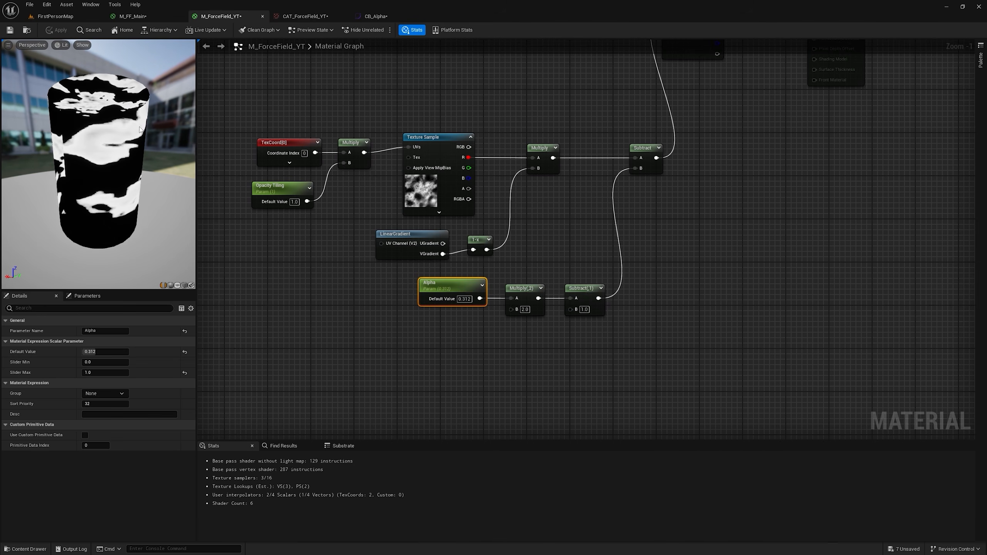
# Step: Move CB_Alpha's black stop after the white peak back to about 0.55 and return to the FirstPersonMap level
pyautogui.click(375, 16)
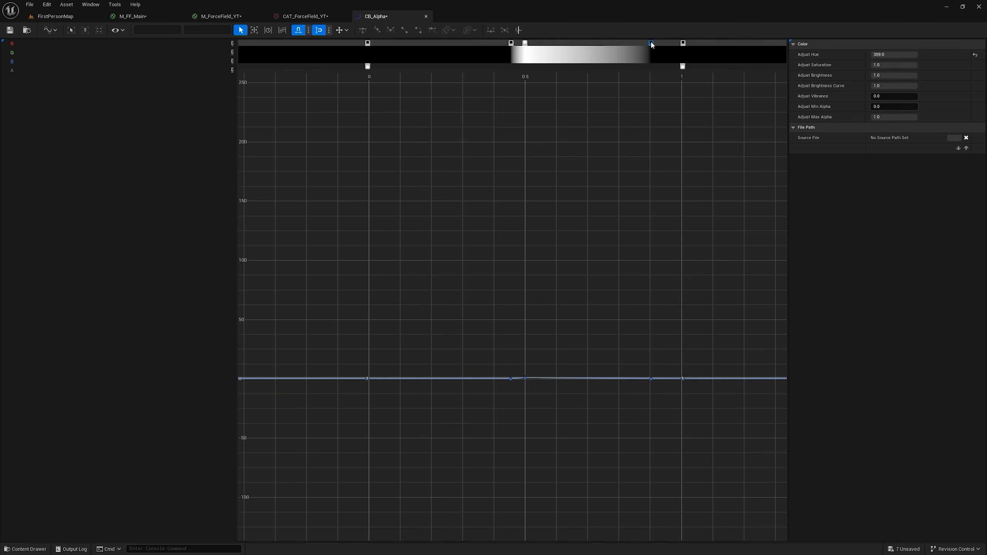
pyautogui.moveTo(650, 43); pyautogui.dragTo(541, 43)
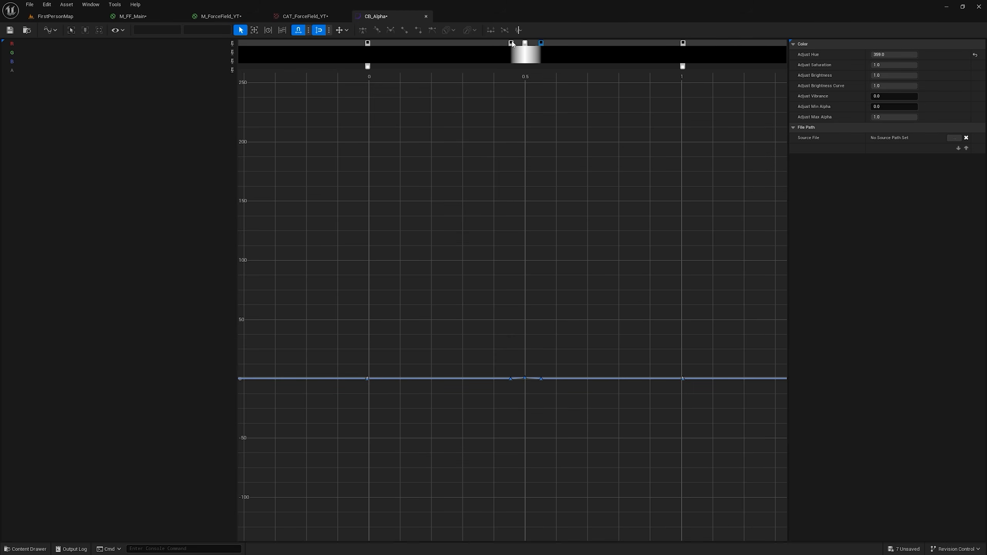
pyautogui.click(80, 16)
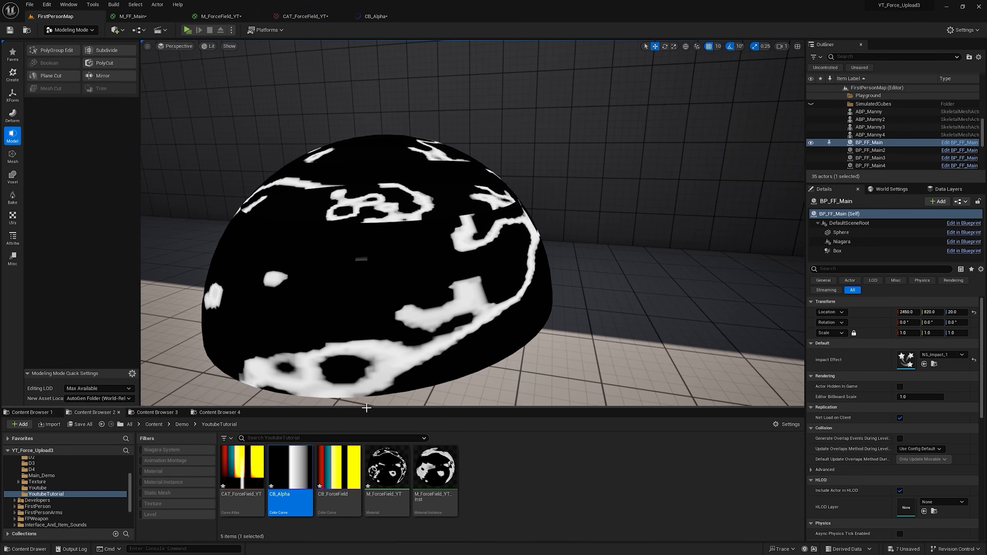
# Step: Open the M_ForceField_YT_Inst instance in a floating window over the level and override its Alpha with 0.376
pyautogui.doubleClick(429, 453)
pyautogui.moveTo(479, 19); pyautogui.dragTo(508, 287)
pyautogui.click(55, 16)
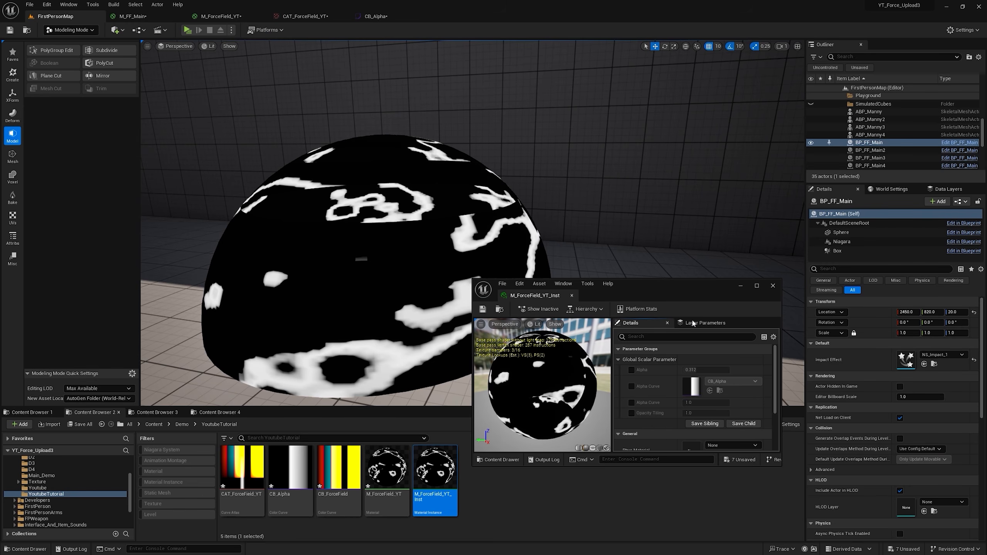
pyautogui.click(631, 369)
pyautogui.moveTo(683, 370); pyautogui.dragTo(698, 370)
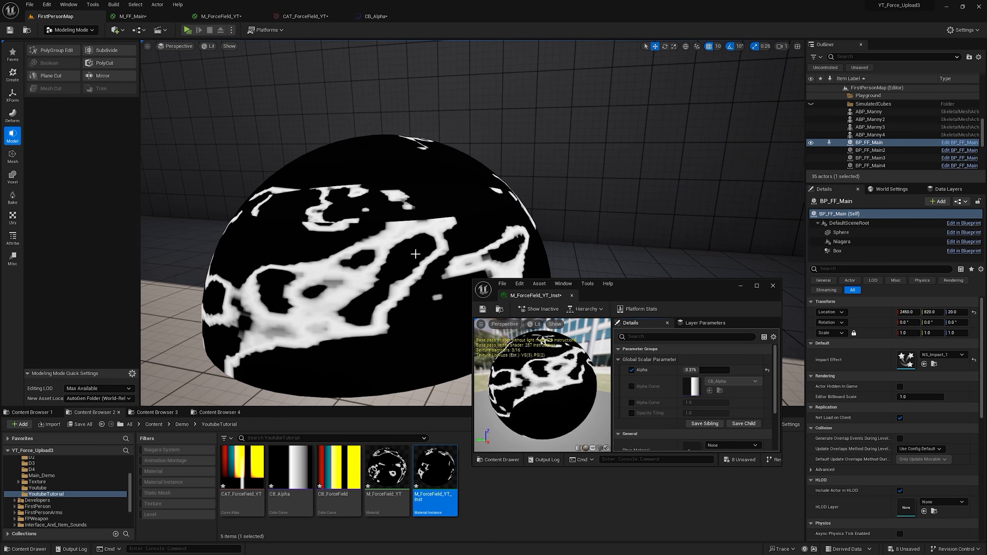
# Step: Open CB_Alpha in a floating window over the level and move the black stops around its white peak to about 0.46 and 0.52
pyautogui.doubleClick(294, 465)
pyautogui.moveTo(390, 15); pyautogui.dragTo(600, 265)
pyautogui.click(83, 17)
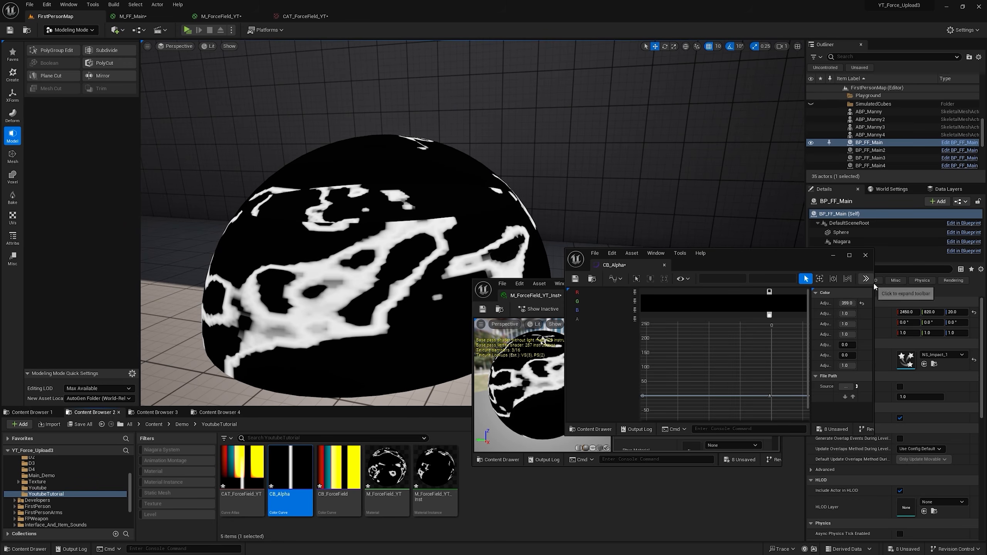
pyautogui.moveTo(874, 289); pyautogui.dragTo(971, 288)
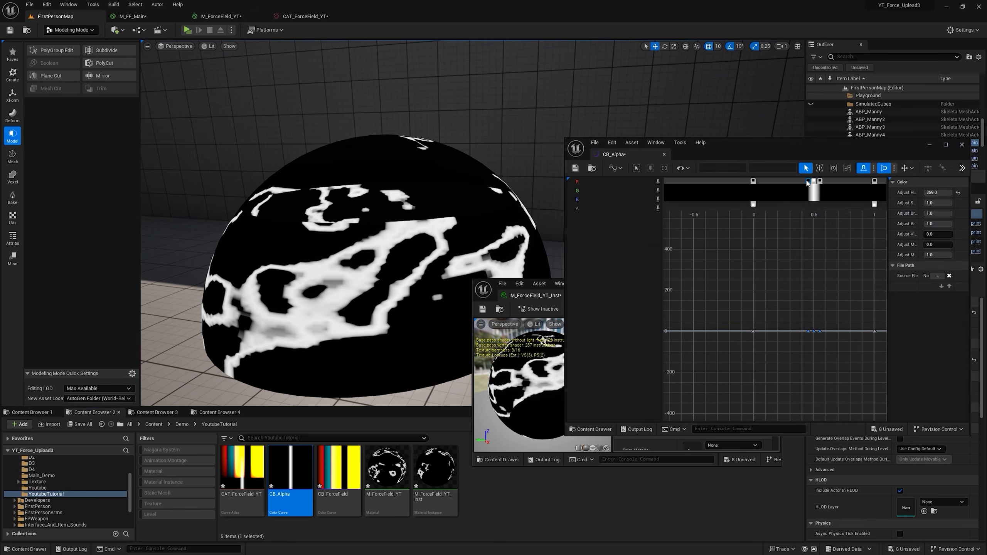
pyautogui.moveTo(807, 181)
pyautogui.mouseDown()
pyautogui.moveTo(780, 181)
pyautogui.moveTo(849, 181)
pyautogui.moveTo(814, 183)
pyautogui.mouseUp()
pyautogui.scroll(8, 815, 217)
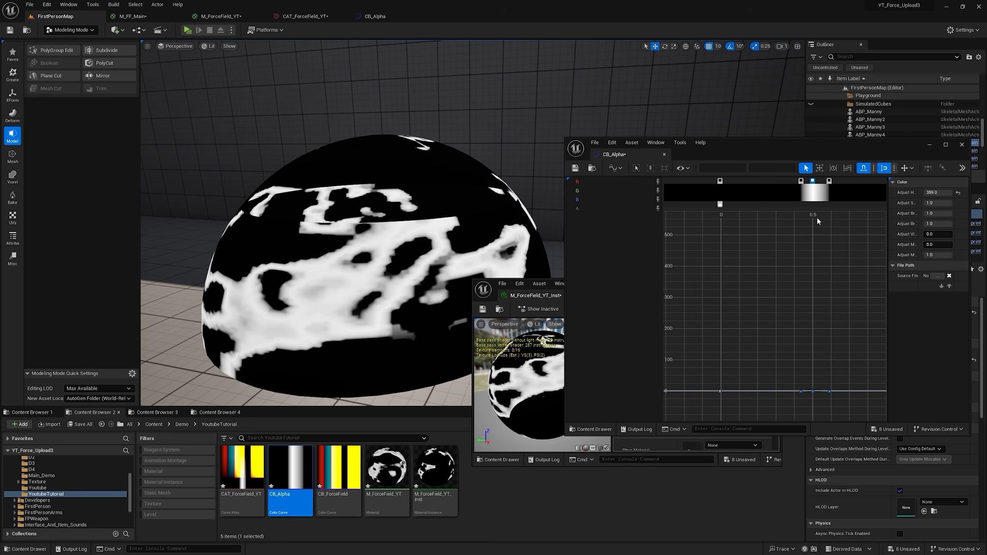
pyautogui.moveTo(857, 182); pyautogui.dragTo(782, 181)
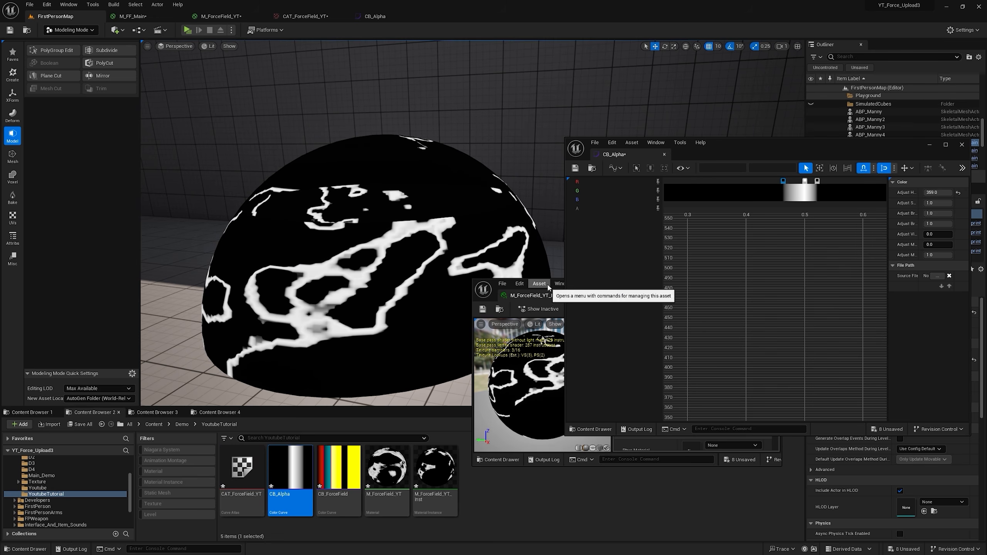
# Step: Switch the CB_Alpha graph to Normalized View Mode and give the white peak key near 0.5 constant interpolation
pyautogui.click(636, 168)
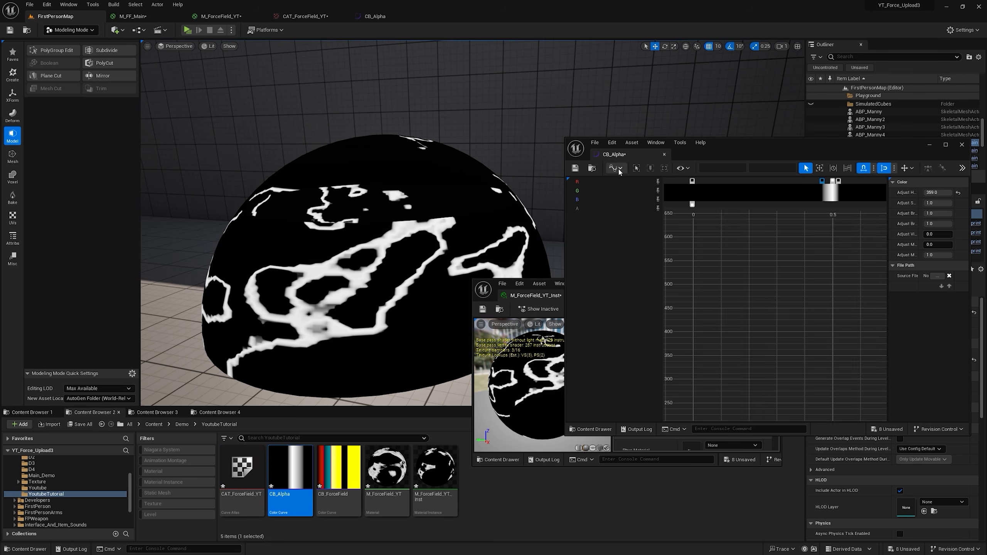
pyautogui.click(614, 168)
pyautogui.click(617, 200)
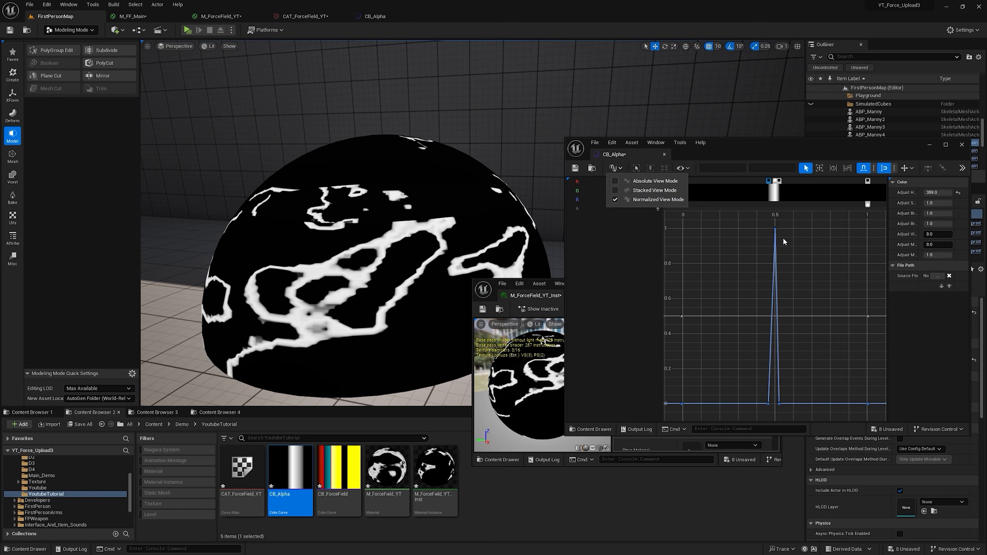
pyautogui.scroll(6, 782, 241)
pyautogui.click(779, 181)
pyautogui.scroll(-5, 797, 256)
pyautogui.scroll(2, 798, 265)
pyautogui.moveTo(778, 219); pyautogui.dragTo(750, 208)
pyautogui.scroll(1, 771, 212)
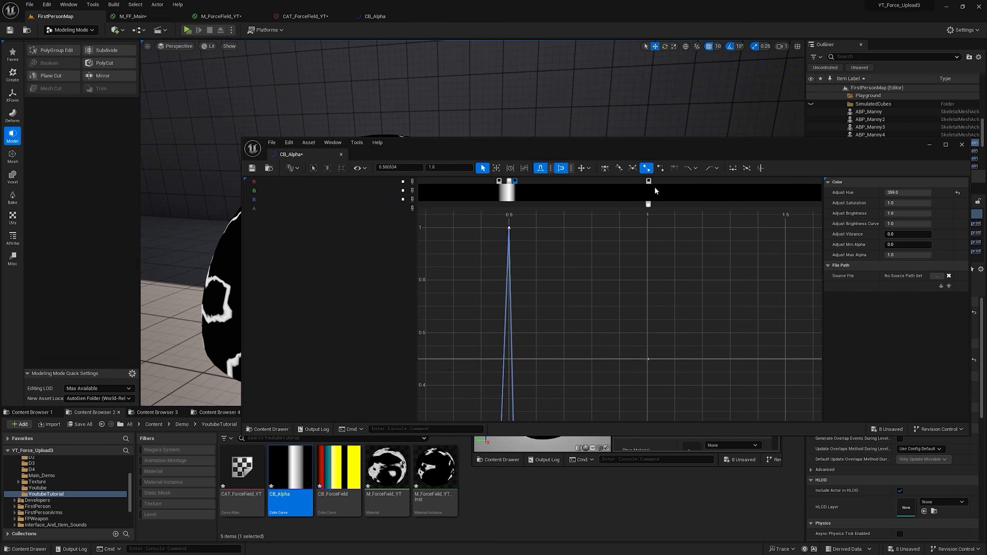
pyautogui.click(659, 169)
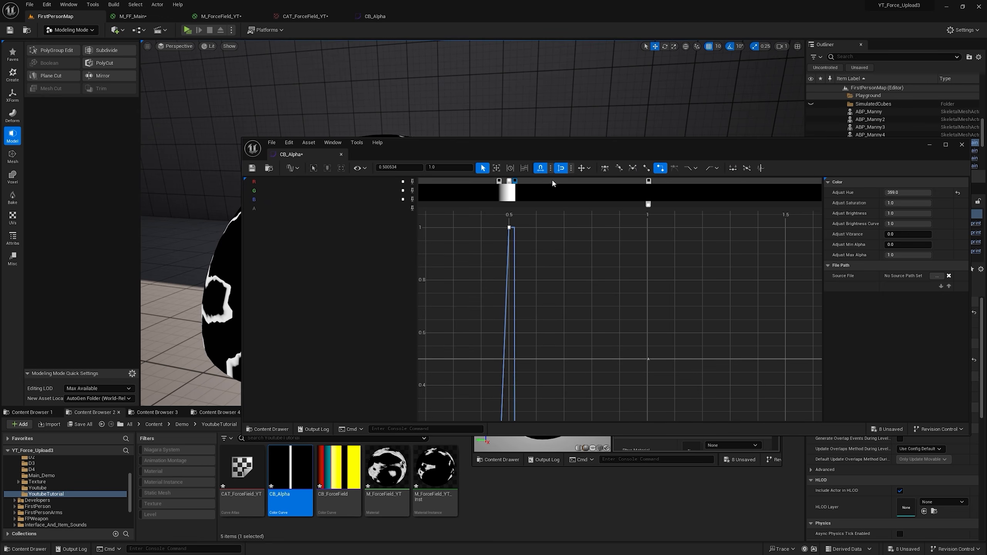
# Step: Move CB_Alpha's black stop before the white peak to about 0.43 and set the instance's Alpha to 0.32
pyautogui.moveTo(536, 148); pyautogui.dragTo(525, 218)
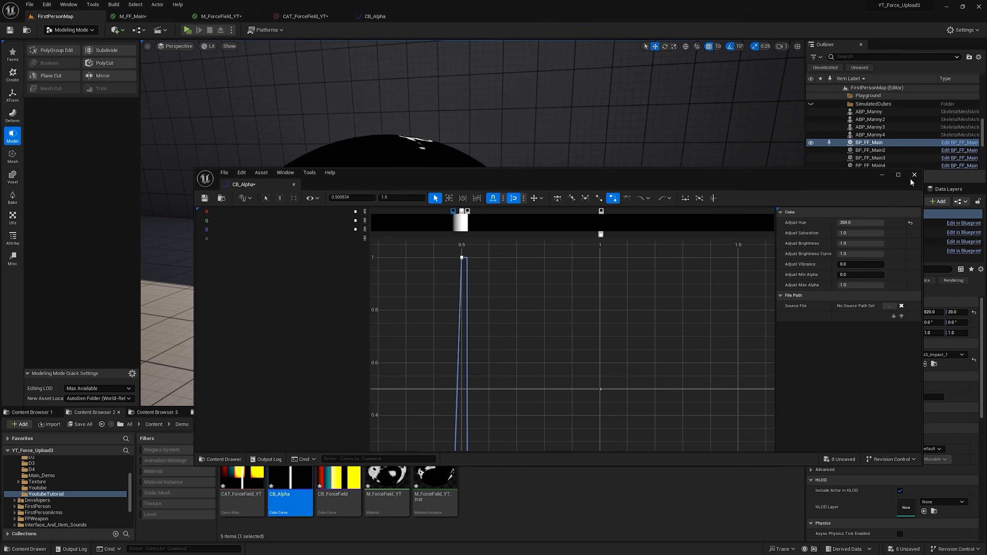
pyautogui.click(913, 177)
pyautogui.moveTo(694, 369)
pyautogui.mouseDown()
pyautogui.moveTo(703, 369)
pyautogui.moveTo(696, 370)
pyautogui.mouseUp()
# Step: Duplicate the Edge Color parameter in M_ForceField_YT, place it near the material output, and connect Alpha Curve's red output to Opacity
pyautogui.rightClick(288, 137)
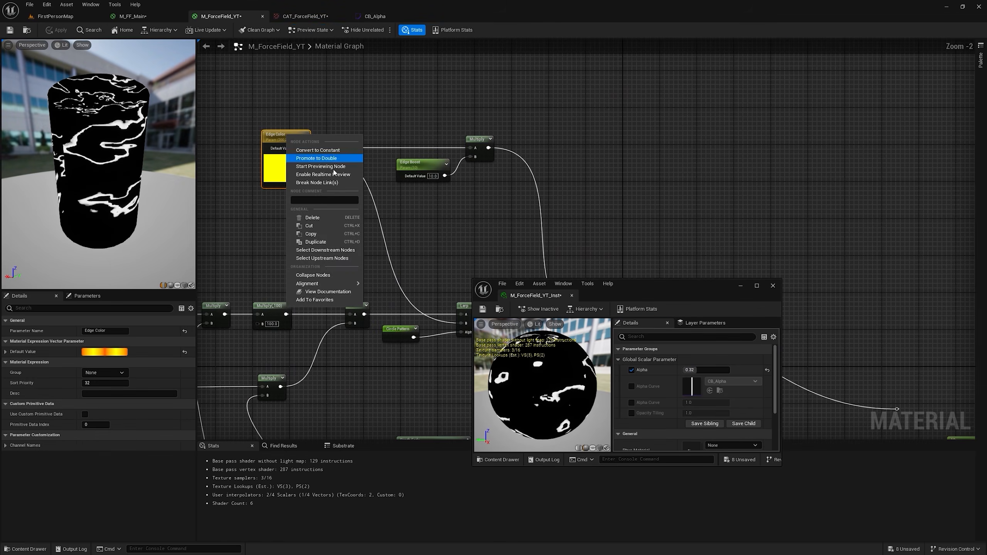
pyautogui.click(324, 242)
pyautogui.scroll(-3, 459, 216)
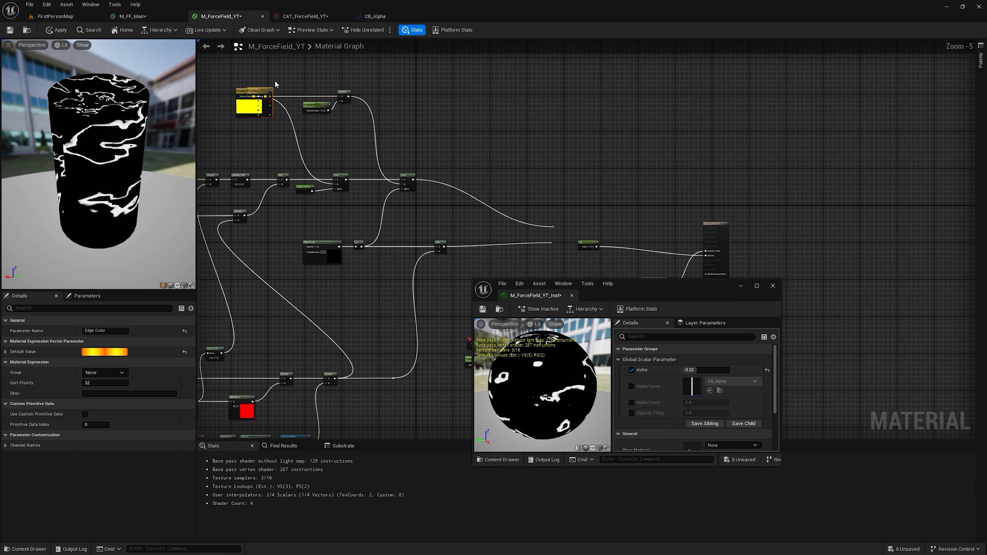
pyautogui.moveTo(266, 88); pyautogui.dragTo(445, 95)
pyautogui.moveTo(445, 95); pyautogui.dragTo(591, 214)
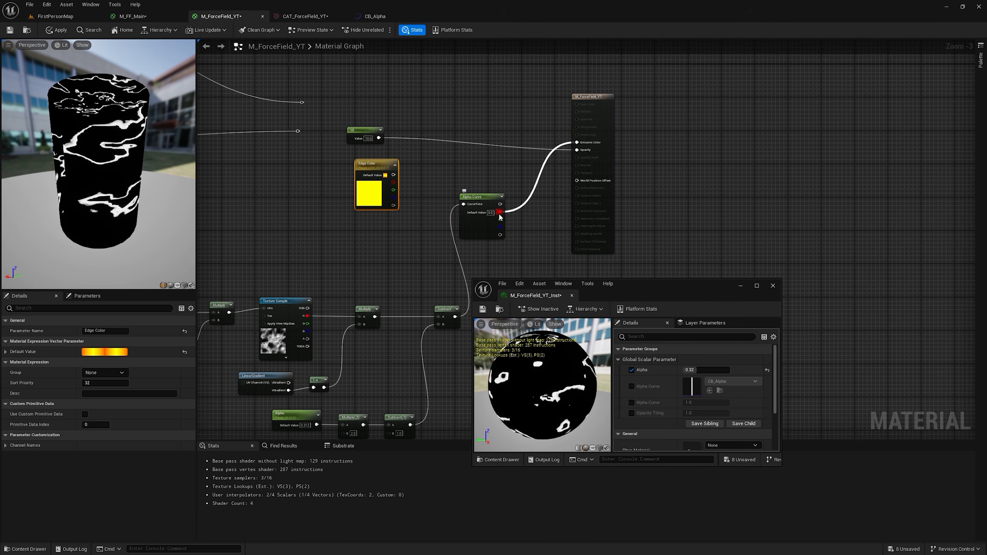
pyautogui.moveTo(499, 213); pyautogui.dragTo(577, 150)
pyautogui.moveTo(526, 129); pyautogui.dragTo(523, 154, button='right')
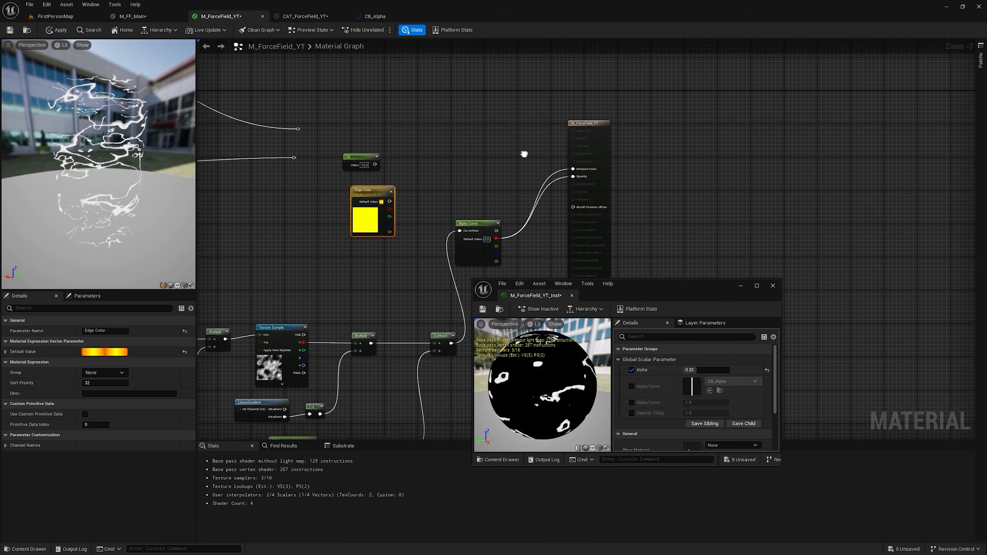
# Step: Connect the duplicated Edge Color to Emissive Color, apply the material, and set the instance's Alpha to 0.272
pyautogui.moveTo(389, 202); pyautogui.dragTo(572, 169)
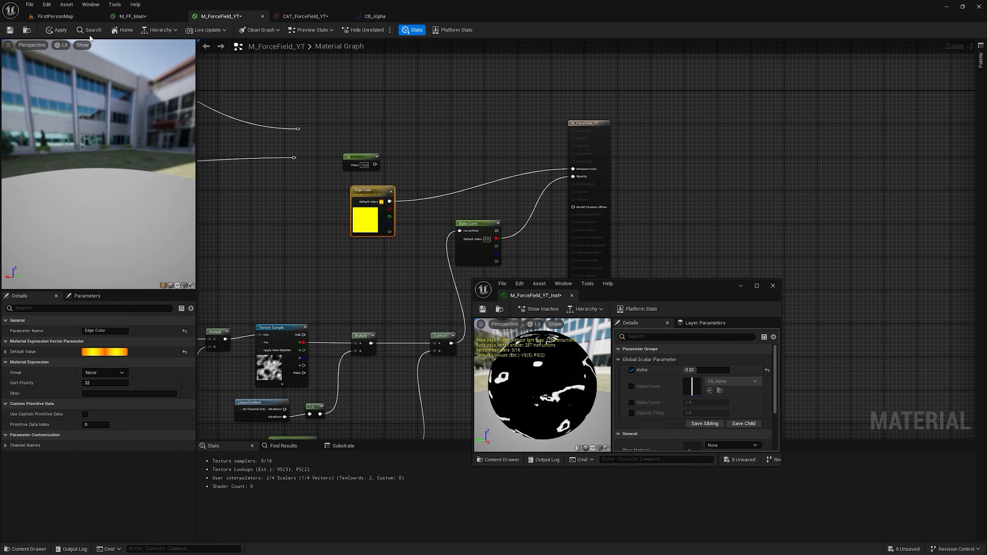
pyautogui.click(59, 31)
pyautogui.click(71, 19)
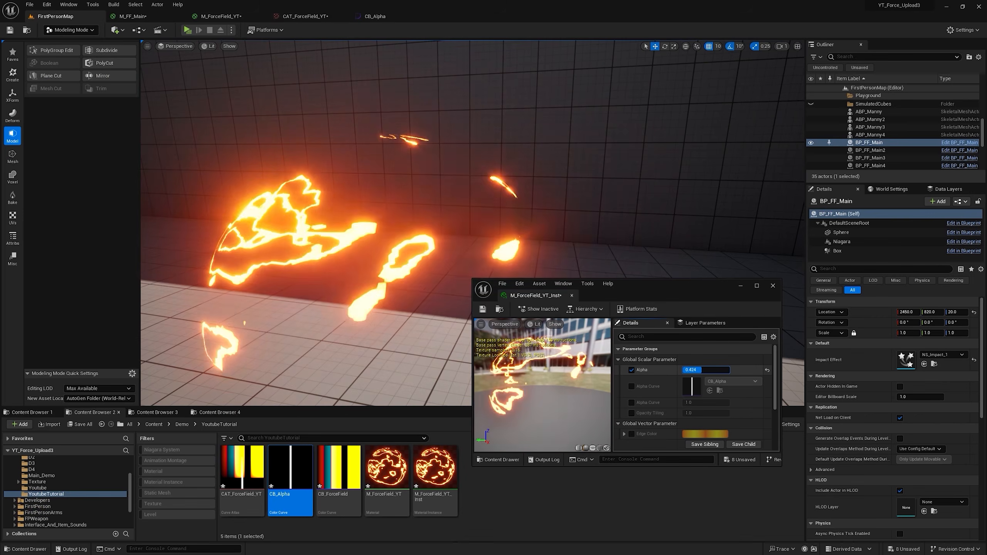
pyautogui.moveTo(694, 370)
pyautogui.mouseDown()
pyautogui.moveTo(704, 370)
pyautogui.moveTo(696, 370)
pyautogui.mouseUp()
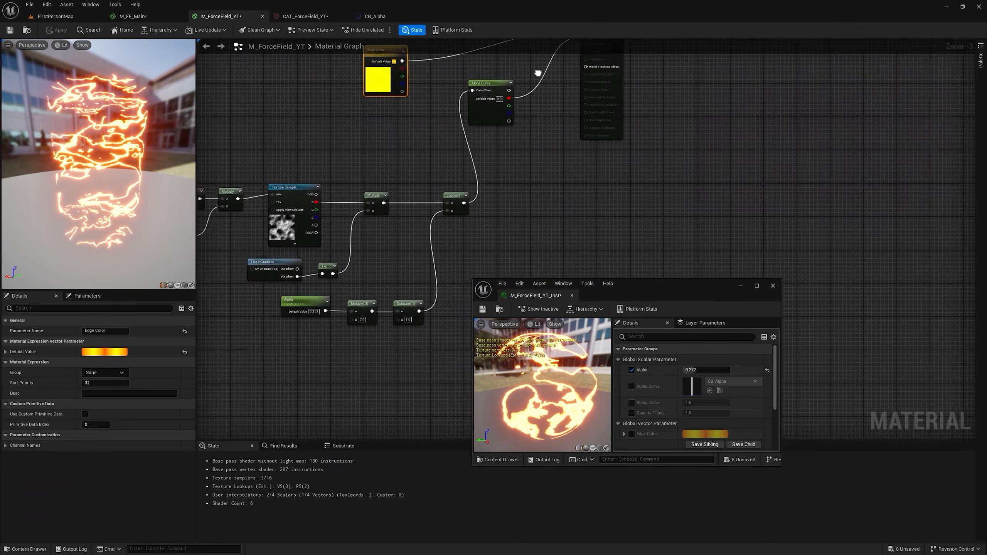
# Step: Connect LinearGradient's VGradient directly to the noise Multiply's B input, bypassing the 1-x node, and apply the material
pyautogui.scroll(2, 342, 262)
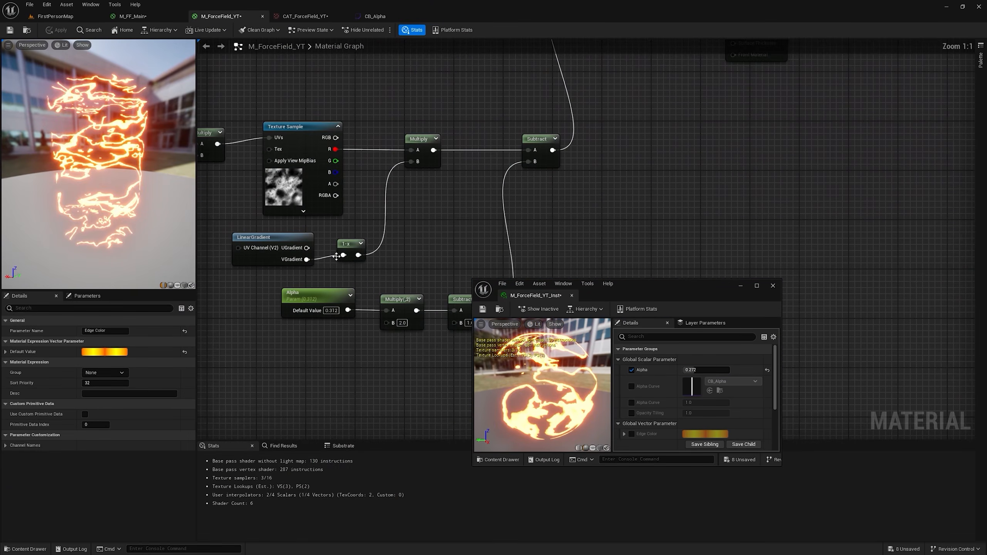
pyautogui.moveTo(307, 259); pyautogui.dragTo(413, 167)
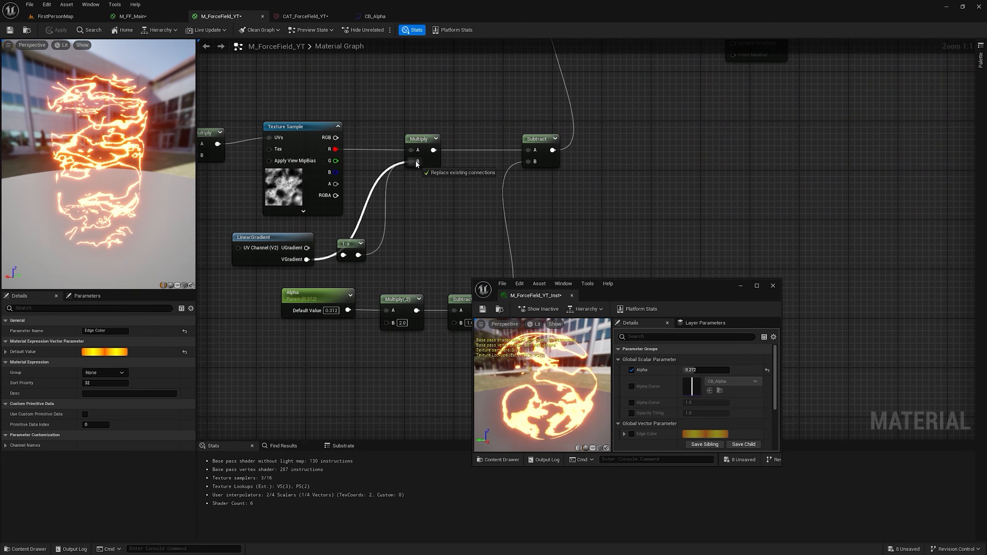
pyautogui.click(56, 29)
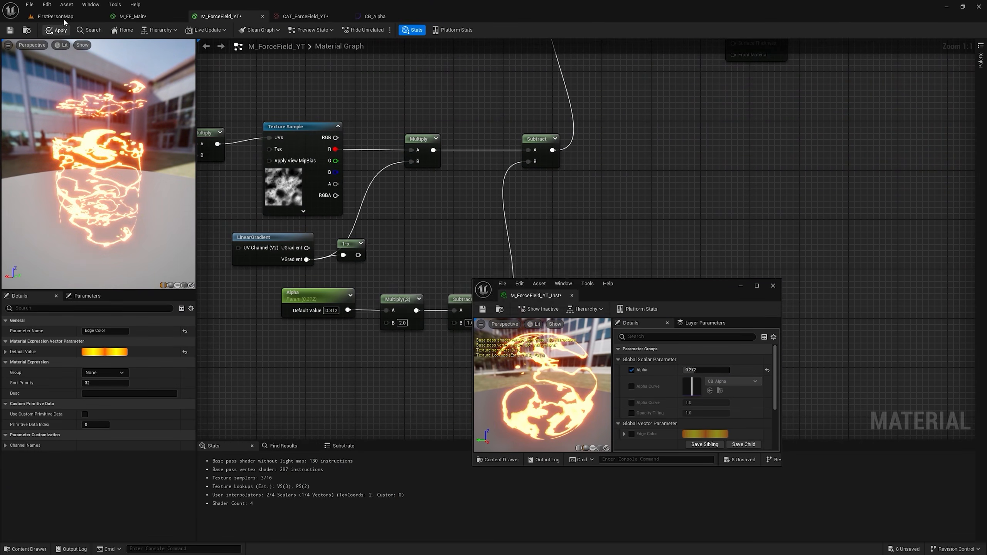
# Step: In the level, set the instance's Alpha to 0.224 and override Opacity Tiling with 3.664001
pyautogui.click(56, 16)
pyautogui.moveTo(698, 370)
pyautogui.mouseDown()
pyautogui.moveTo(719, 370)
pyautogui.moveTo(696, 370)
pyautogui.mouseUp()
pyautogui.moveTo(688, 412); pyautogui.dragTo(693, 370)
# Step: Convert the T_Noise01 Texture Sample into a parameter named Opacity Texture, apply it, and set the instance's Alpha to 0.288
pyautogui.click(247, 17)
pyautogui.moveTo(267, 55); pyautogui.dragTo(404, 75, button='right')
pyautogui.rightClick(440, 153)
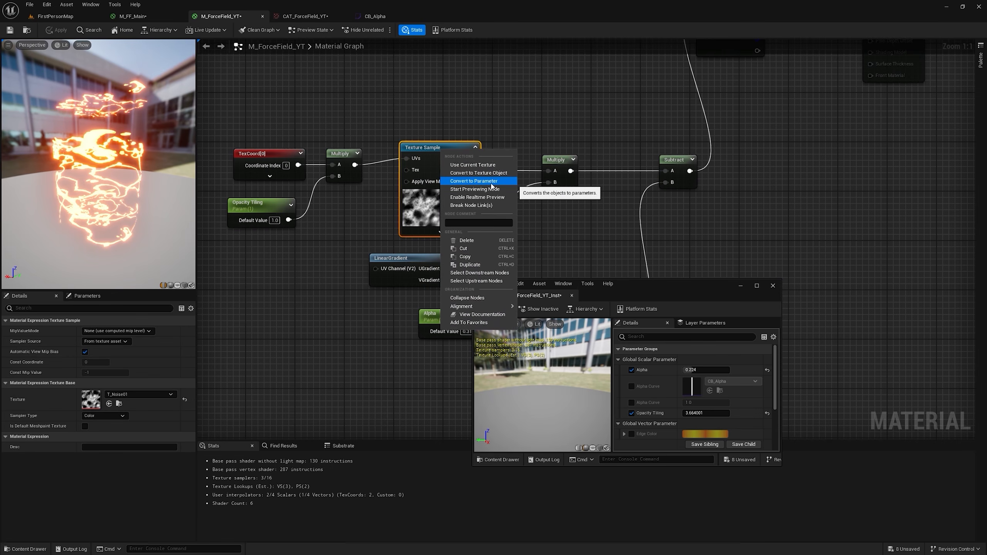
pyautogui.click(496, 181)
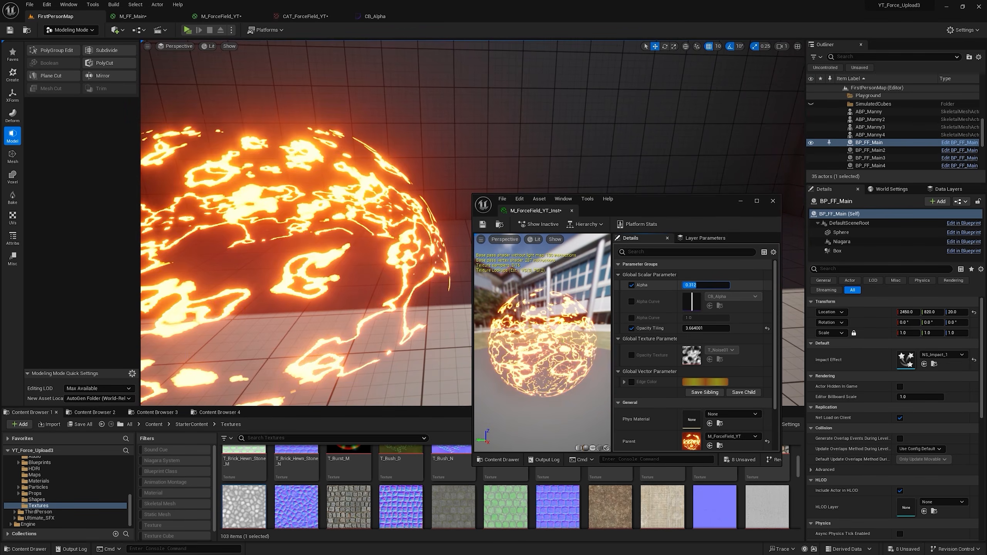
pyautogui.moveTo(697, 286); pyautogui.dragTo(696, 285)
pyautogui.moveTo(391, 89); pyautogui.dragTo(369, 89, button='right')
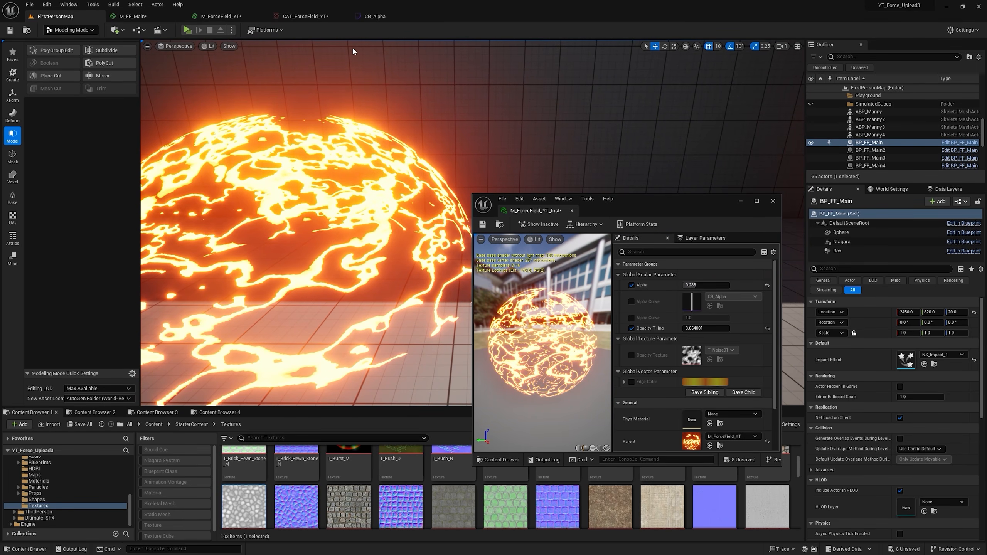
# Step: Insert a Power node between Subtract and Alpha Curve, with an Opacity Power parameter of 2.0 driving its exponent, and apply the material
pyautogui.click(292, 16)
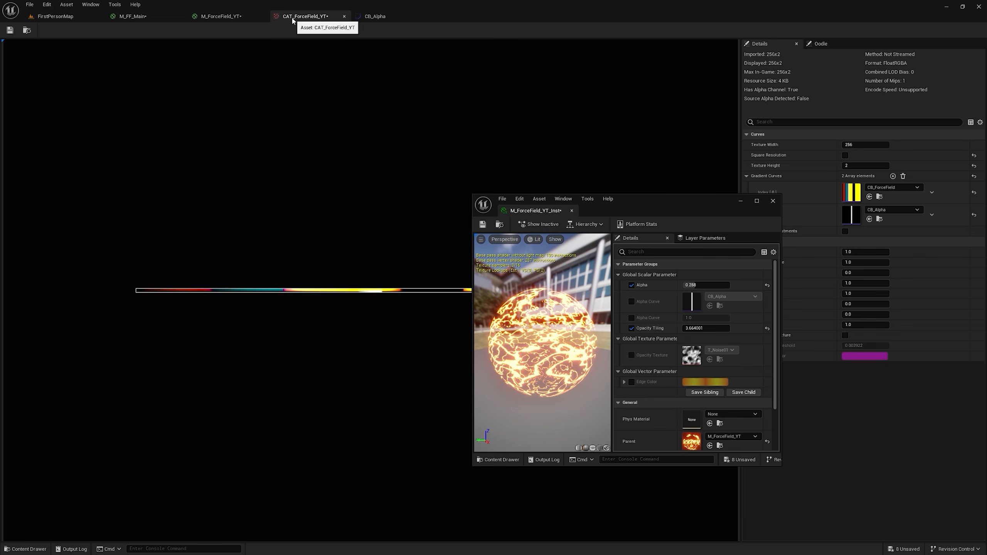
pyautogui.click(360, 18)
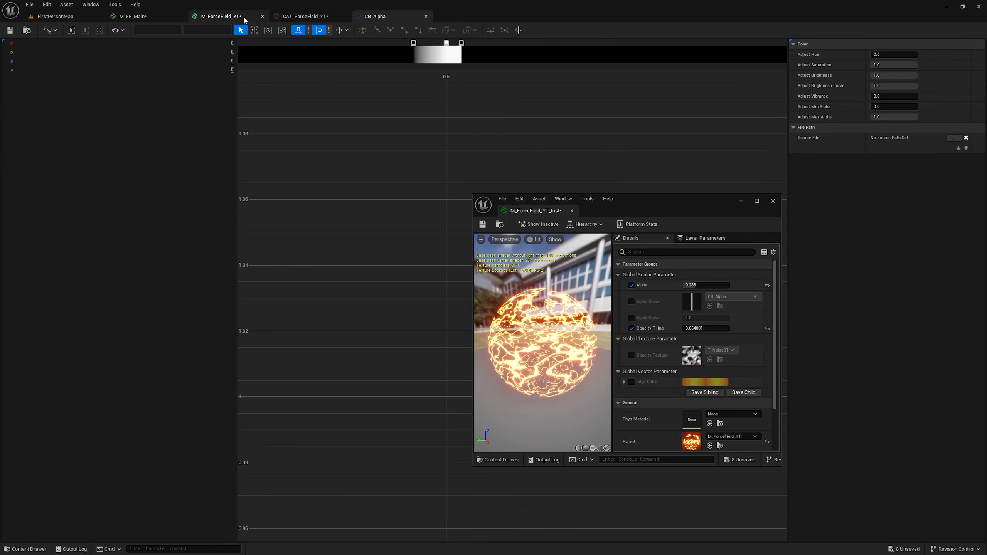
pyautogui.click(221, 16)
pyautogui.moveTo(440, 146); pyautogui.dragTo(334, 231, button='right')
pyautogui.moveTo(325, 229); pyautogui.dragTo(402, 215)
pyautogui.write('po')
pyautogui.press('Return')
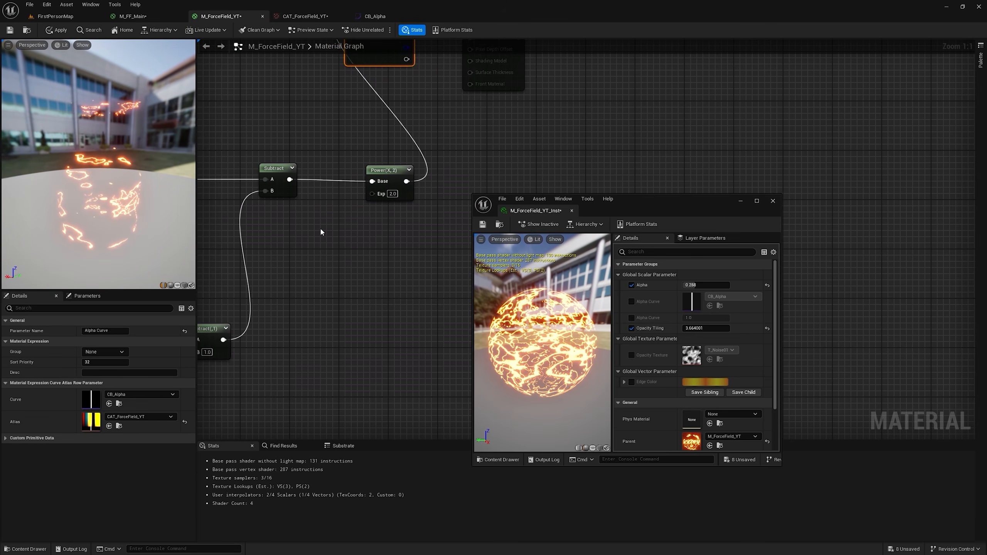
pyautogui.click(322, 231)
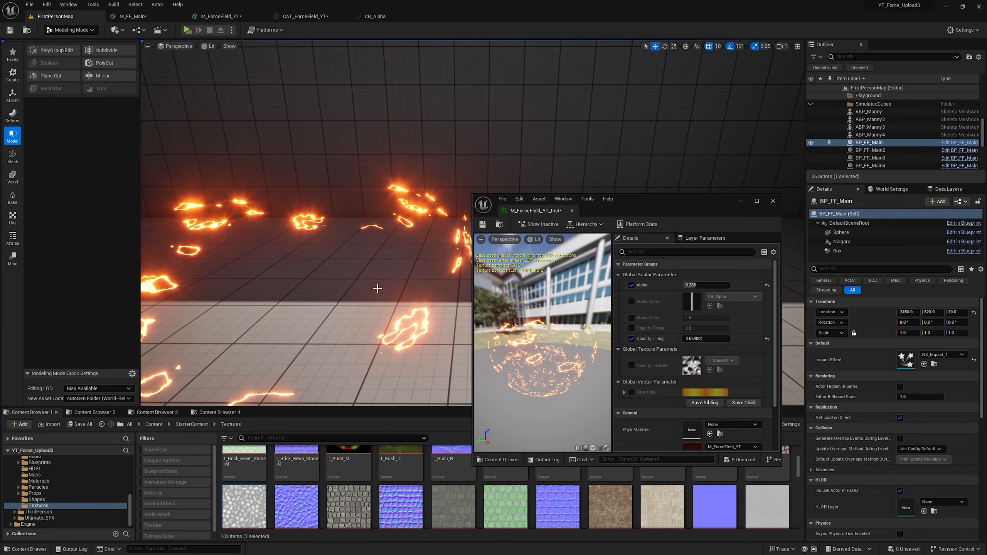
# Step: Override the instance's Opacity Power with 1.101741, set Alpha to 0.296, and inspect the glowing dome in the level
pyautogui.moveTo(725, 328); pyautogui.dragTo(706, 329)
pyautogui.moveTo(703, 285); pyautogui.dragTo(694, 285)
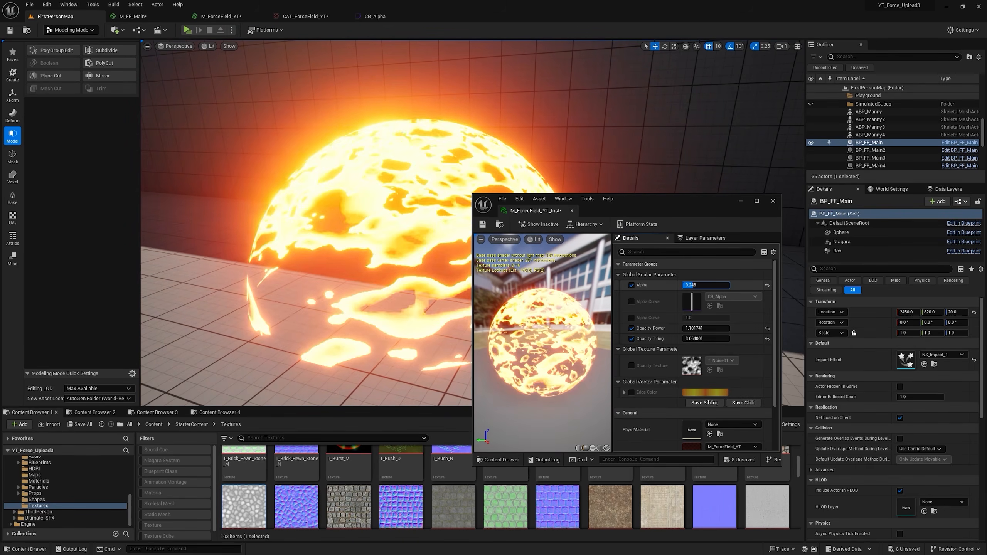
pyautogui.moveTo(694, 285); pyautogui.dragTo(692, 285)
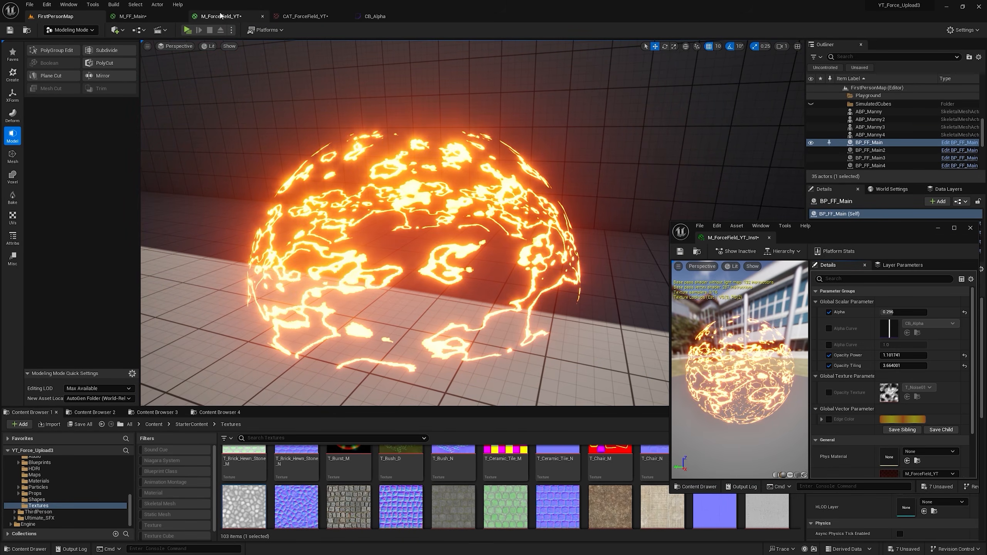
pyautogui.click(221, 15)
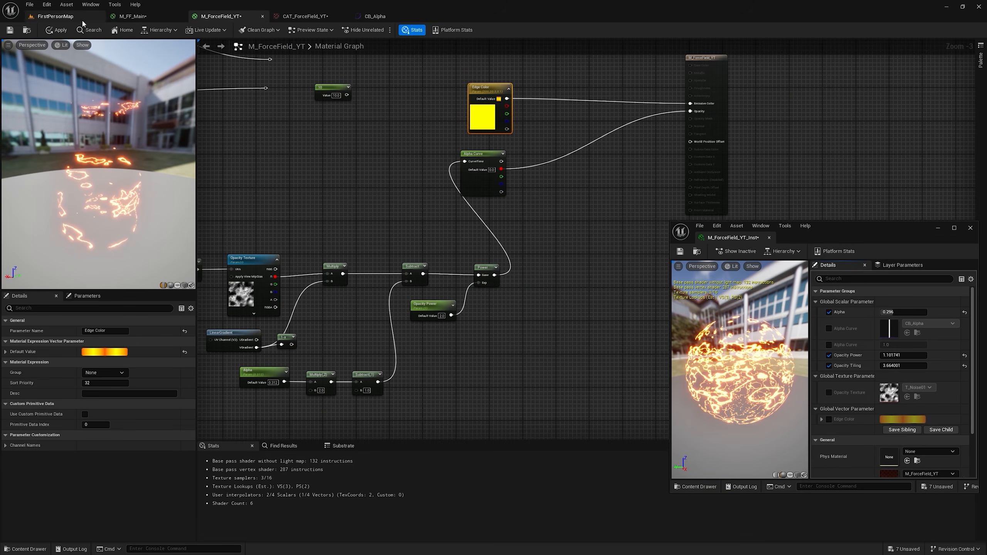
pyautogui.click(54, 16)
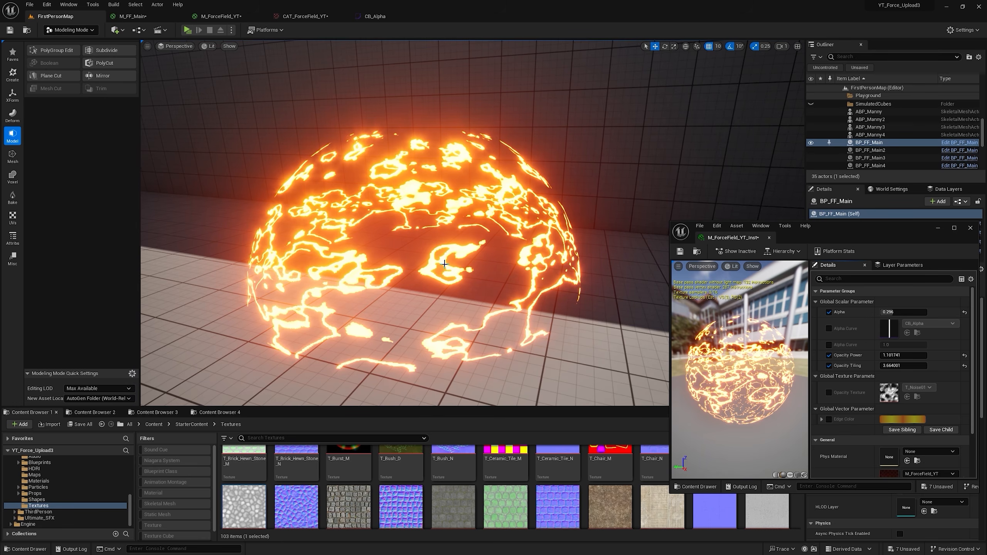
pyautogui.scroll(2, 444, 263)
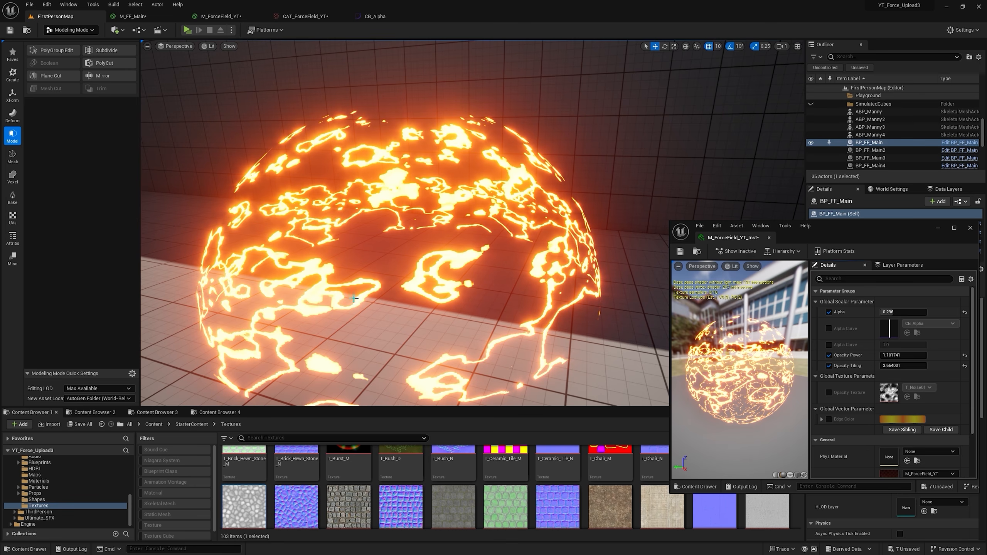
# Step: In M_ForceField_YT, add a Subtract node that subtracts Alpha Curve's red output from the existing Subtract result
pyautogui.moveTo(895, 312)
pyautogui.mouseDown()
pyautogui.moveTo(914, 312)
pyautogui.moveTo(895, 312)
pyautogui.mouseUp()
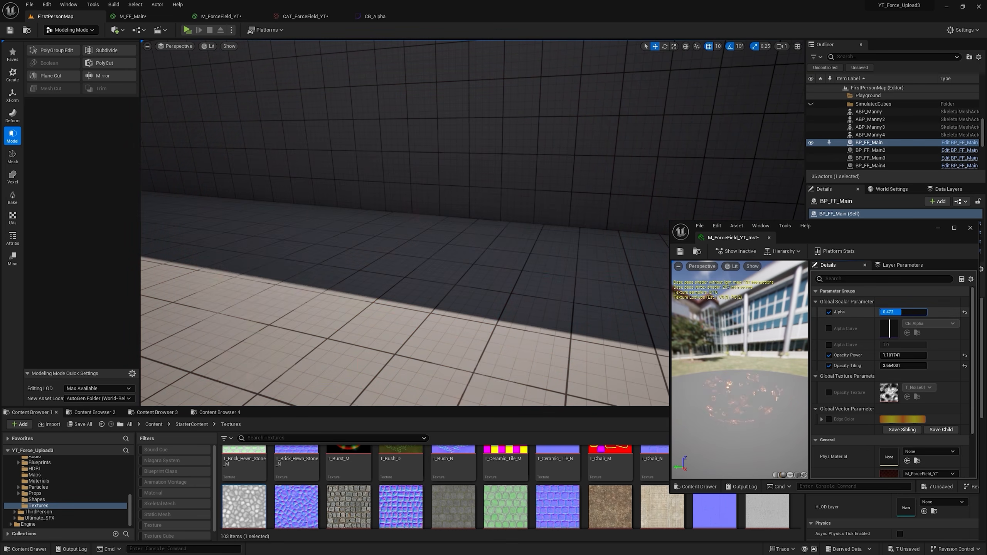
pyautogui.moveTo(890, 312); pyautogui.dragTo(893, 312)
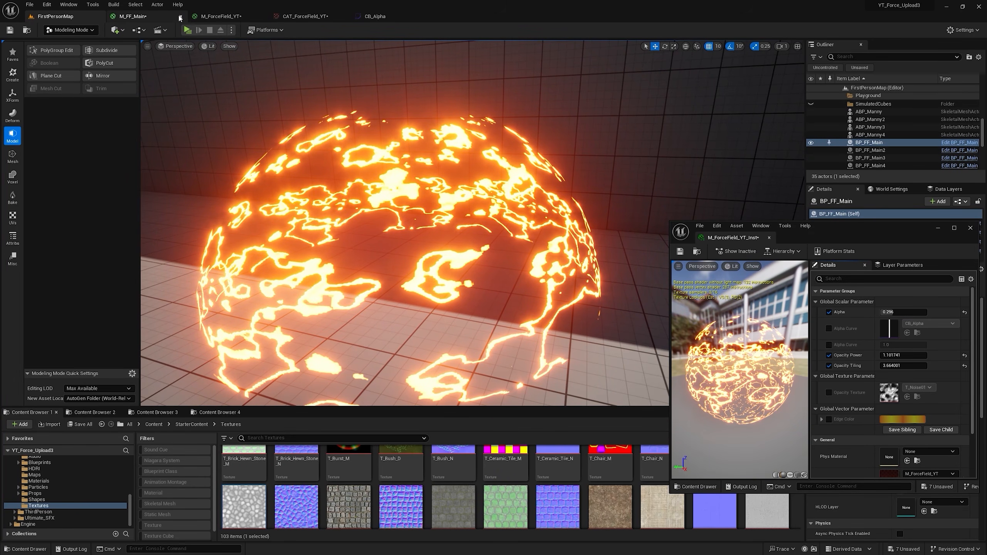
pyautogui.click(233, 17)
pyautogui.moveTo(427, 210); pyautogui.dragTo(529, 264)
pyautogui.write('sub')
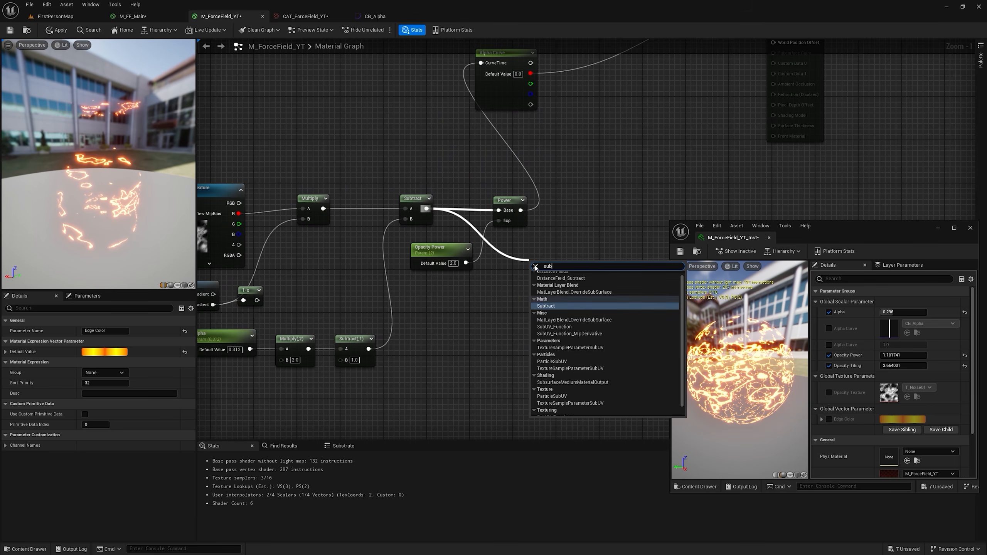
pyautogui.click(553, 309)
pyautogui.moveTo(549, 267); pyautogui.dragTo(651, 125)
pyautogui.moveTo(651, 125); pyautogui.dragTo(504, 238, button='right')
# Step: Rearrange the neighbouring nodes and route the wire between the two Subtract nodes beneath Power through two reroute points
pyautogui.moveTo(383, 186); pyautogui.dragTo(512, 328)
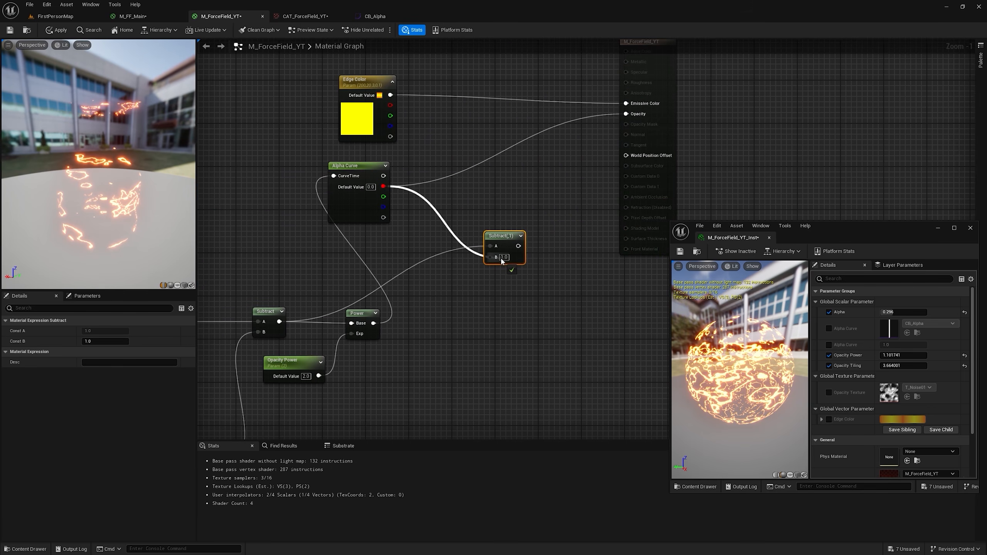
pyautogui.click(482, 343)
pyautogui.moveTo(416, 341); pyautogui.dragTo(521, 301, button='right')
pyautogui.scroll(-2, 351, 300)
pyautogui.moveTo(351, 300); pyautogui.dragTo(475, 253, button='right')
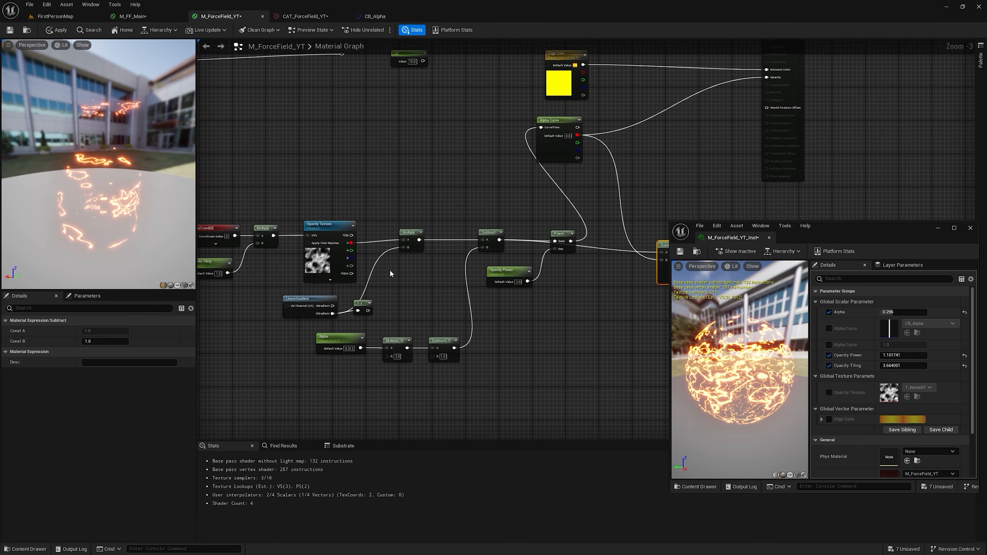
pyautogui.moveTo(380, 274); pyautogui.dragTo(306, 281, button='right')
pyautogui.doubleClick(510, 261)
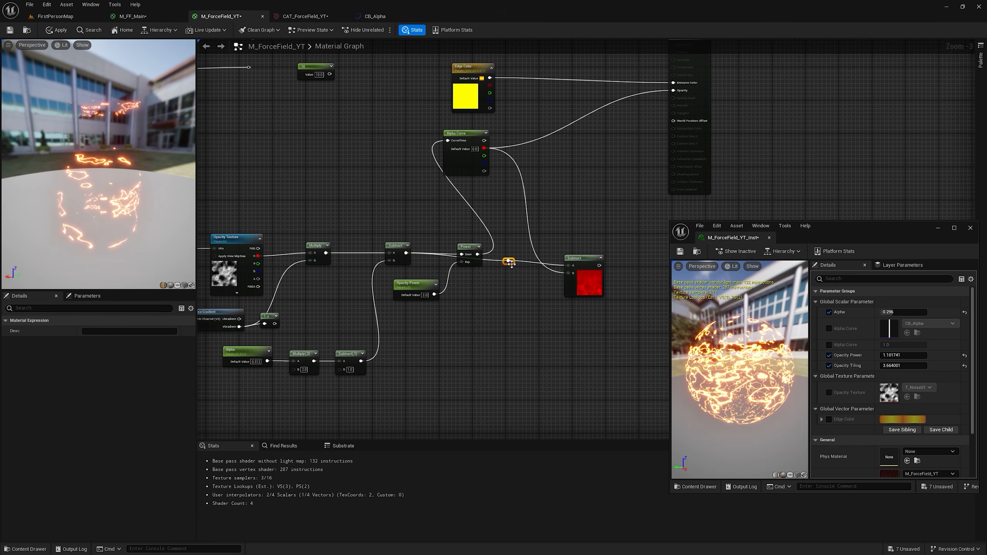
pyautogui.moveTo(509, 262); pyautogui.dragTo(477, 294)
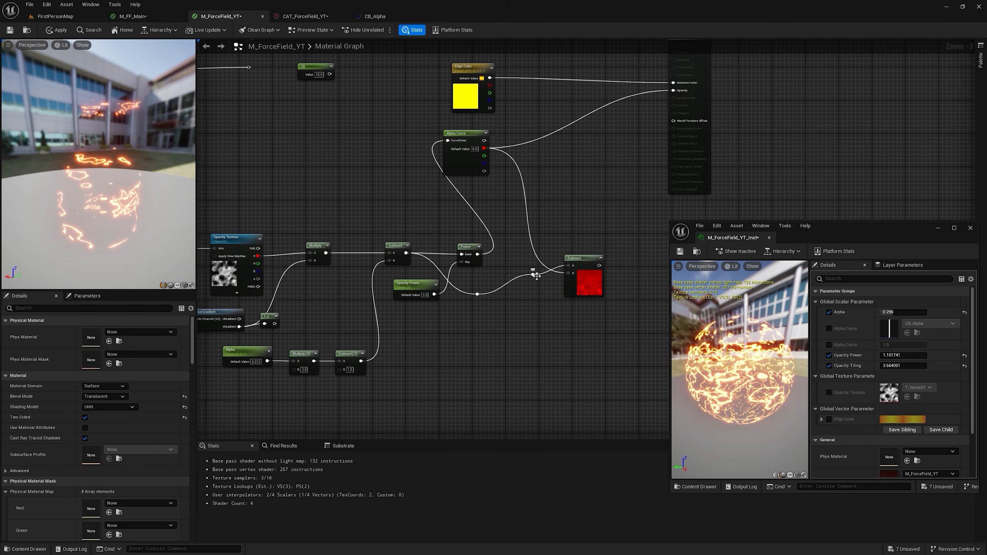
pyautogui.moveTo(536, 276); pyautogui.dragTo(539, 301)
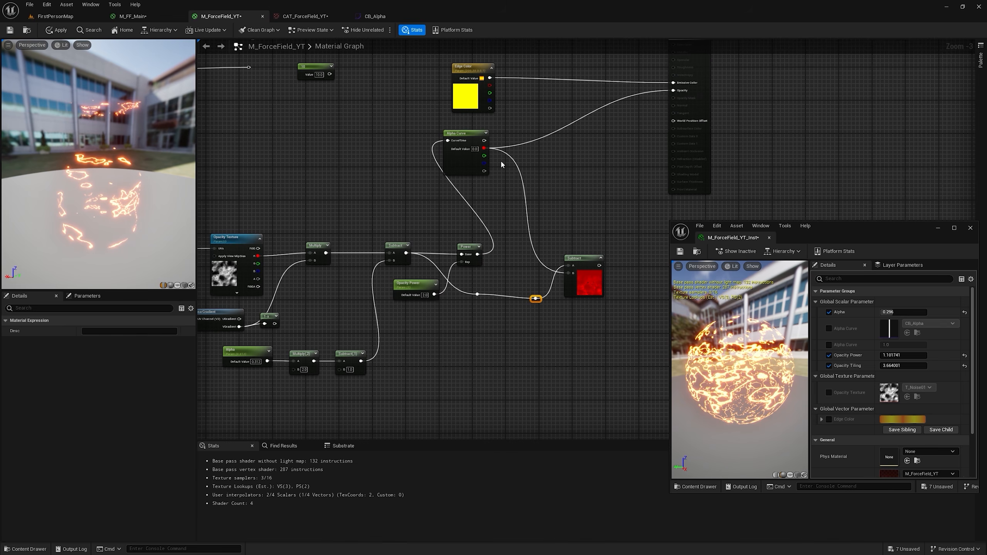
pyautogui.scroll(1, 515, 176)
pyautogui.click(497, 194)
pyautogui.scroll(1, 544, 249)
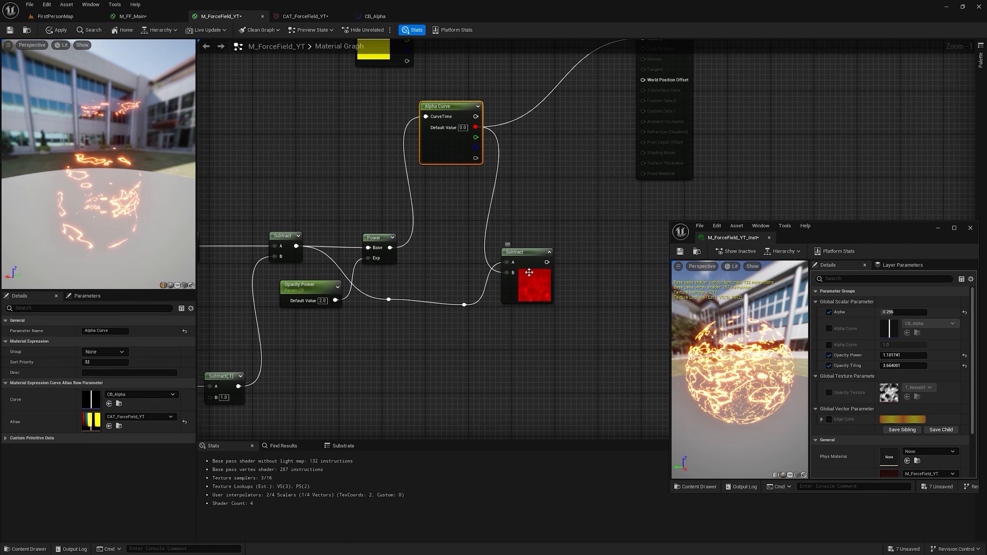
# Step: Feed the new Subtract into a Round node and preview the Round node in the material viewport
pyautogui.moveTo(546, 262); pyautogui.dragTo(612, 237)
pyautogui.scroll(-5, 636, 329)
pyautogui.write('ro')
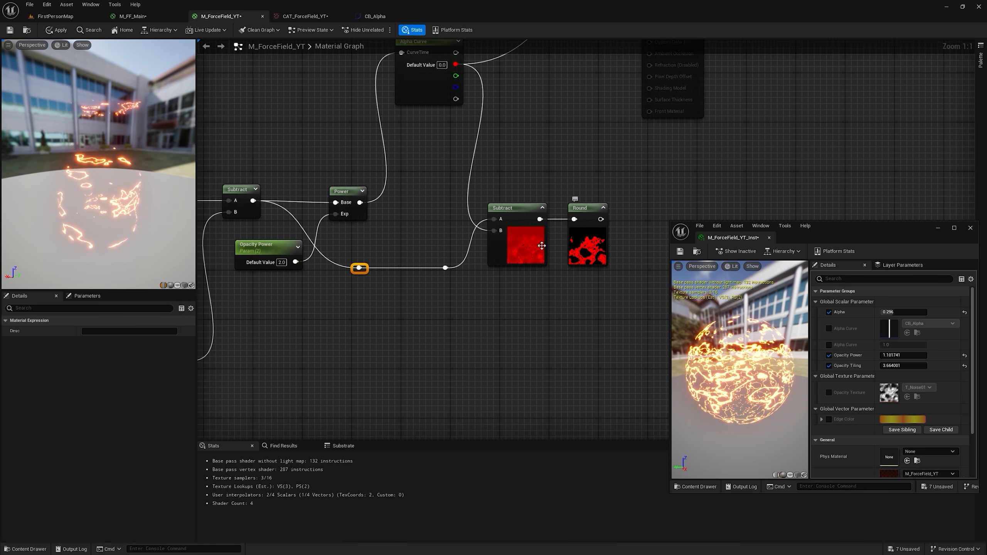
pyautogui.moveTo(541, 246); pyautogui.dragTo(698, 249, button='right')
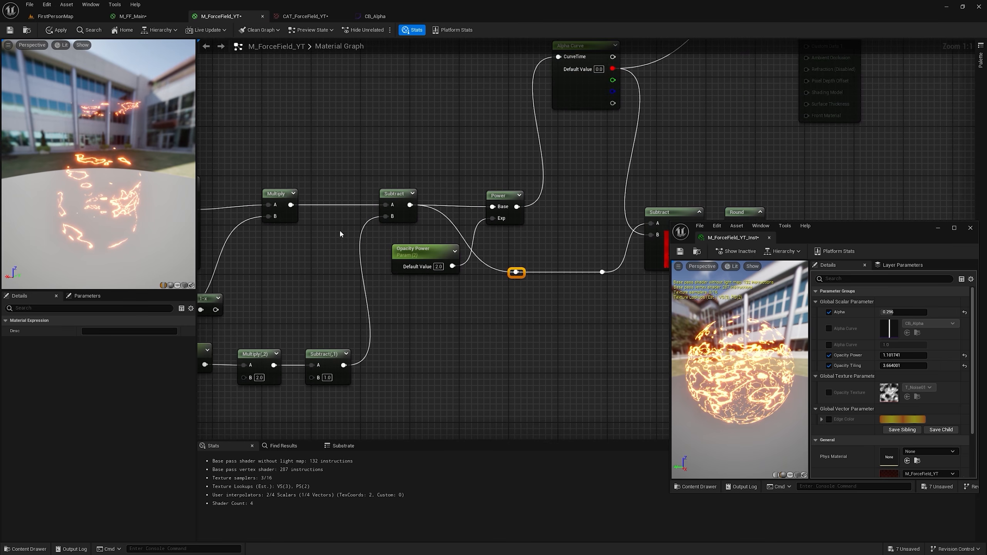
pyautogui.moveTo(334, 241); pyautogui.dragTo(505, 217, button='right')
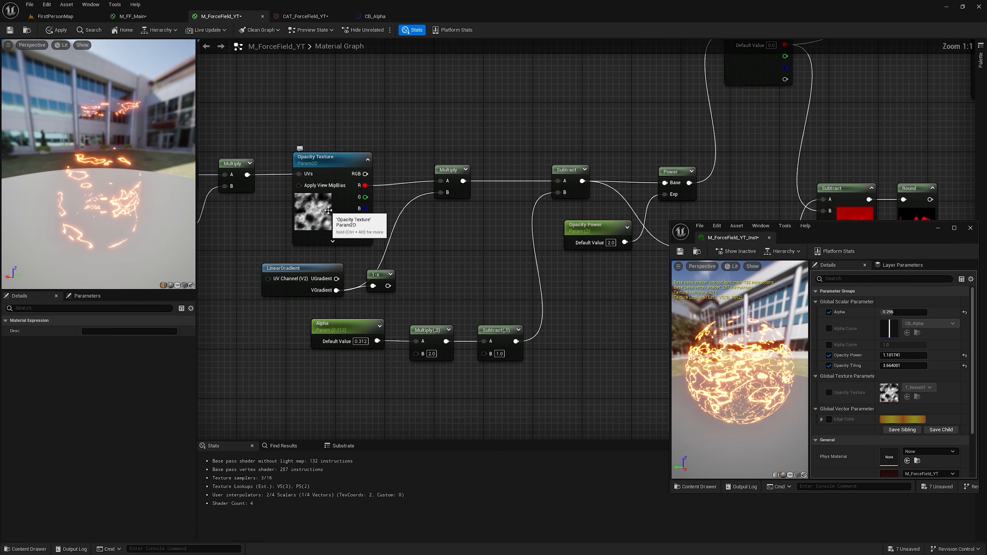
pyautogui.moveTo(491, 211); pyautogui.dragTo(231, 219, button='right')
pyautogui.moveTo(636, 221); pyautogui.dragTo(481, 184, button='right')
pyautogui.rightClick(498, 163)
pyautogui.click(517, 173)
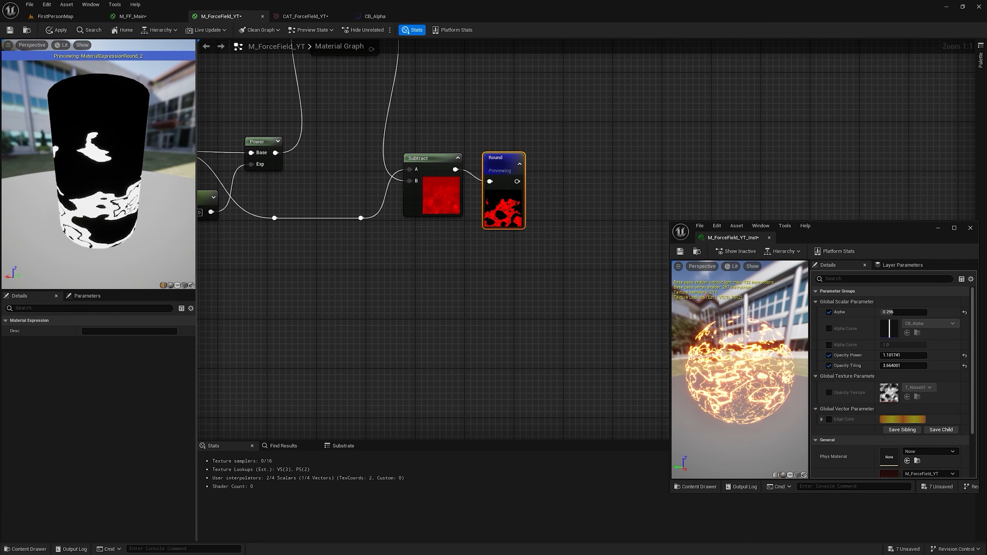
# Step: Add a Multiply node with the lower loose reroute wire as A and Round's output as B
pyautogui.click(132, 15)
pyautogui.click(250, 16)
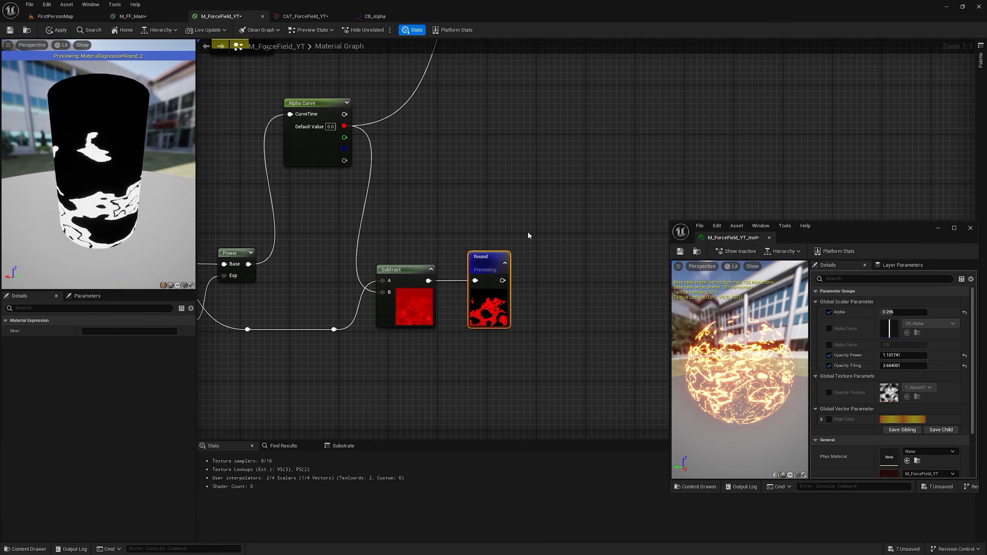
pyautogui.click(554, 243)
pyautogui.scroll(-5, 520, 218)
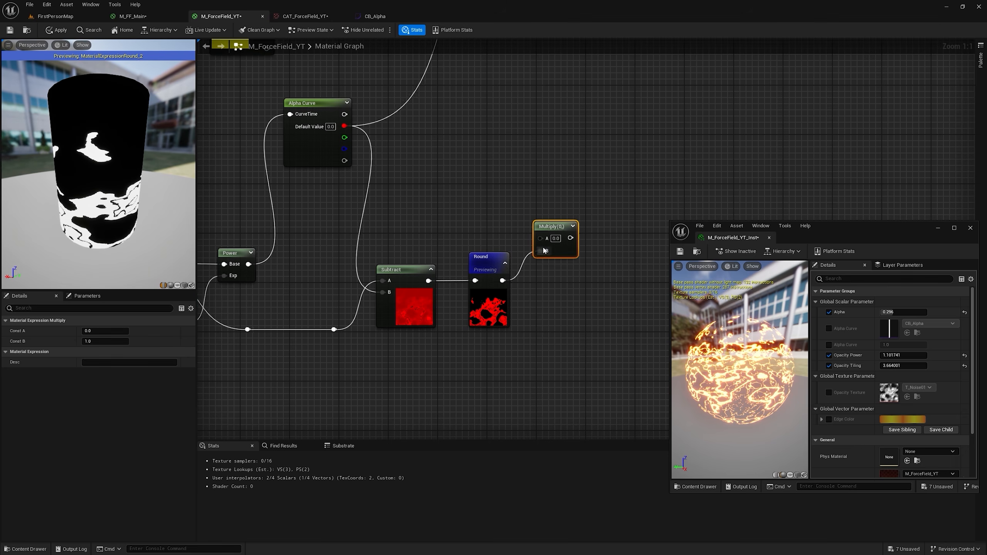
pyautogui.scroll(1, 292, 125)
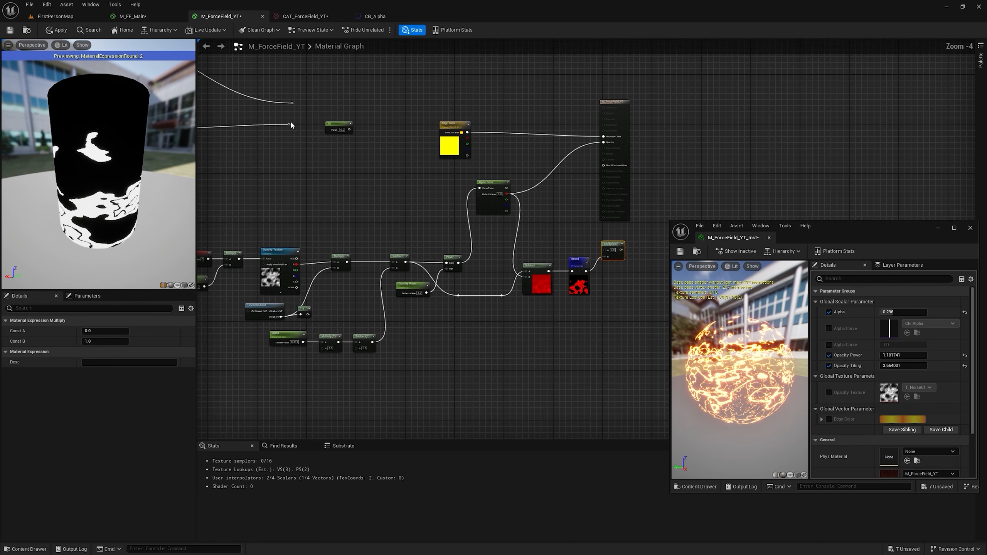
pyautogui.moveTo(289, 124); pyautogui.dragTo(605, 250)
pyautogui.scroll(2, 604, 260)
pyautogui.scroll(1, 537, 293)
pyautogui.moveTo(537, 293); pyautogui.dragTo(727, 263, button='right')
pyautogui.moveTo(466, 236); pyautogui.dragTo(430, 313, button='right')
pyautogui.moveTo(451, 155); pyautogui.dragTo(231, 133, button='right')
pyautogui.scroll(1, 498, 299)
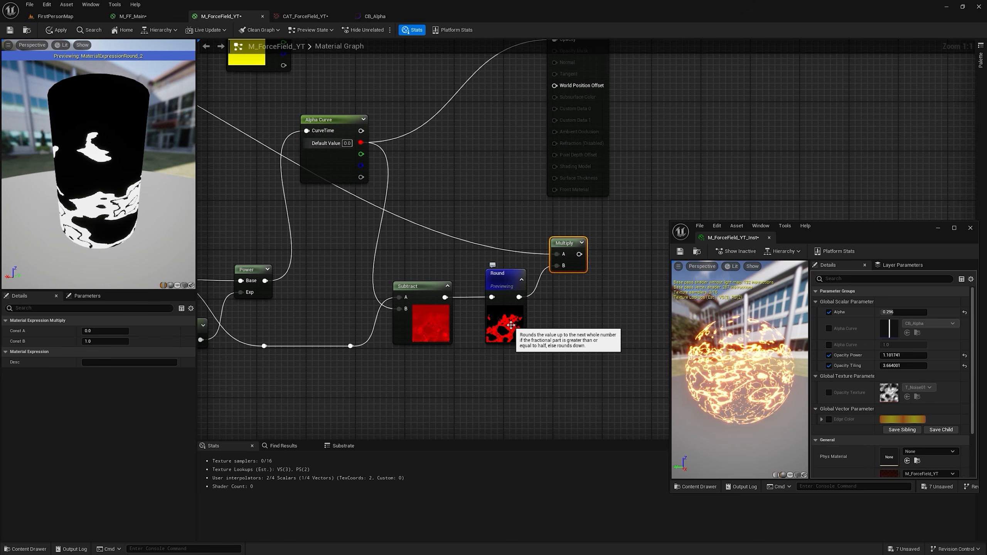
# Step: Add an Add node summing Alpha Curve's red output and the new Multiply, and connect its result to Opacity
pyautogui.moveTo(509, 130); pyautogui.dragTo(510, 213, button='right')
pyautogui.click(474, 196)
pyautogui.moveTo(360, 225); pyautogui.dragTo(479, 209)
pyautogui.moveTo(578, 337); pyautogui.dragTo(554, 129)
pyautogui.click(509, 188)
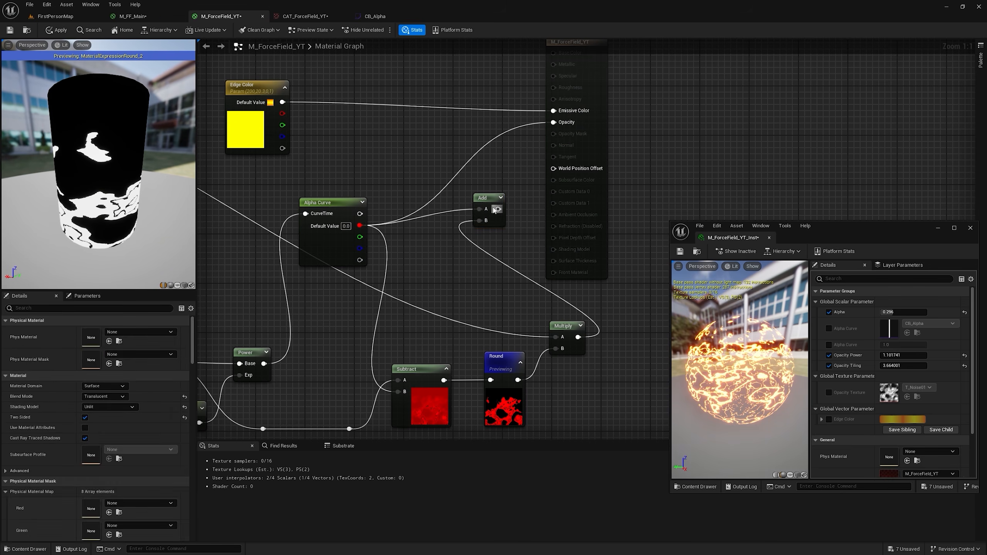
pyautogui.scroll(-1, 541, 212)
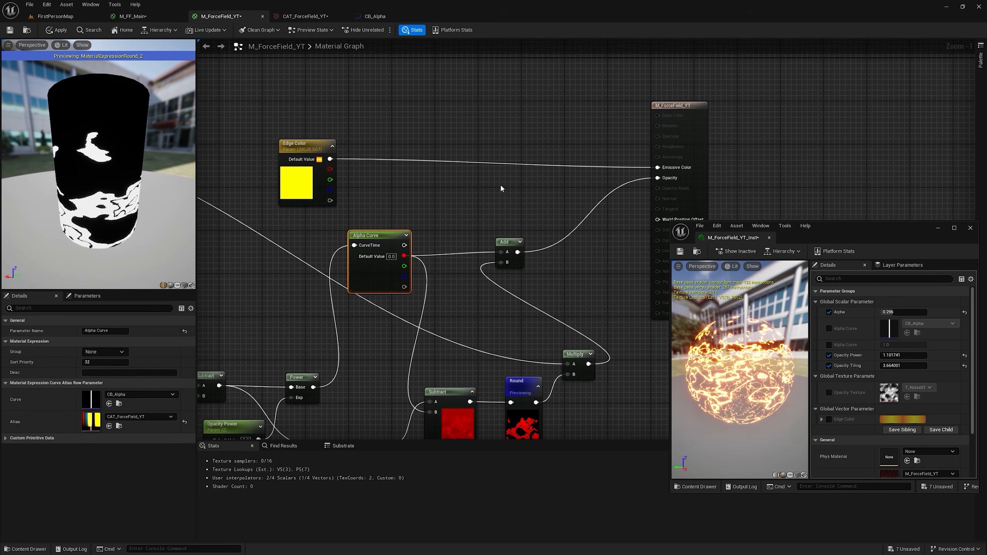
# Step: Add a Lerp node feeding Emissive Color, with Edge Color as B and Alpha Curve's red output as Alpha
pyautogui.click(474, 125)
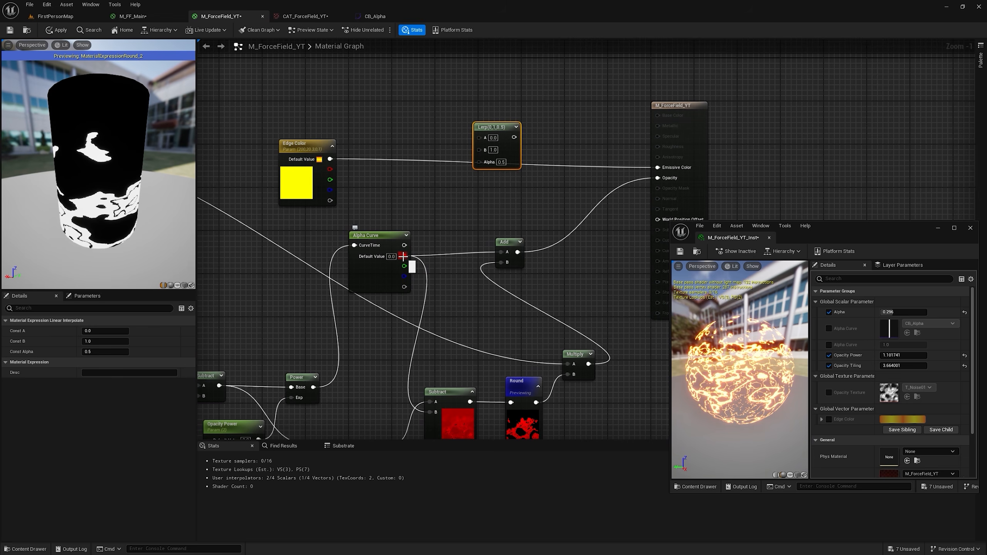
pyautogui.click(275, 159)
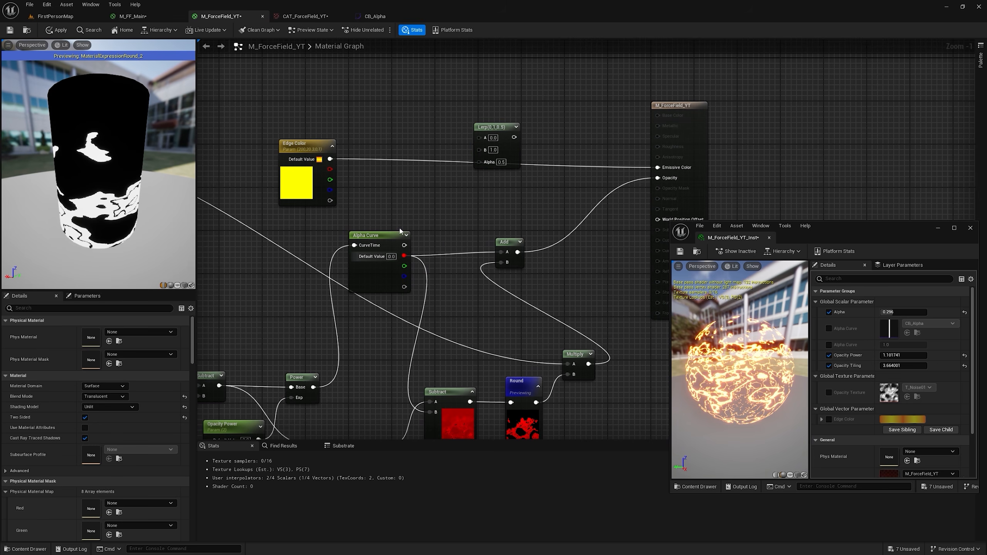
pyautogui.click(305, 15)
pyautogui.click(373, 16)
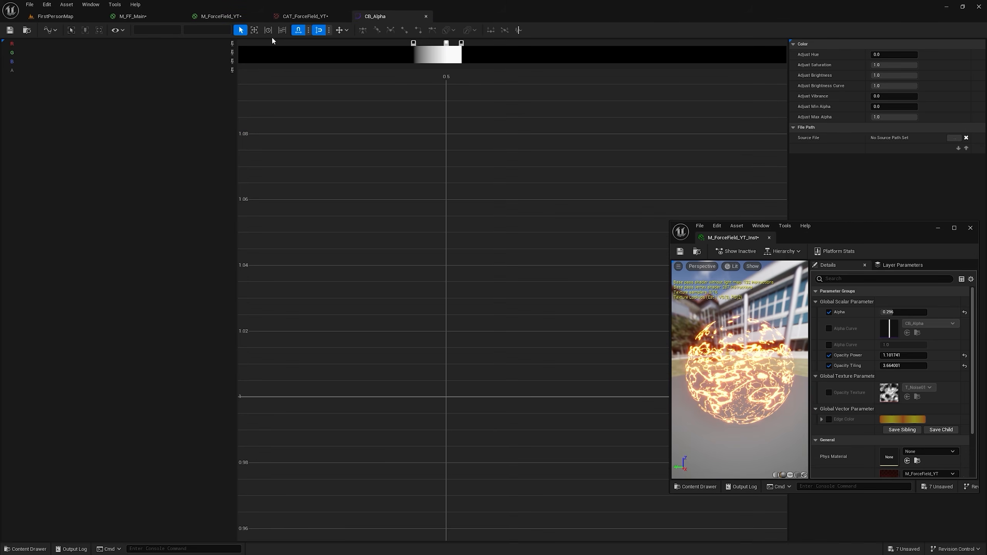
pyautogui.click(236, 17)
pyautogui.moveTo(406, 256); pyautogui.dragTo(492, 156)
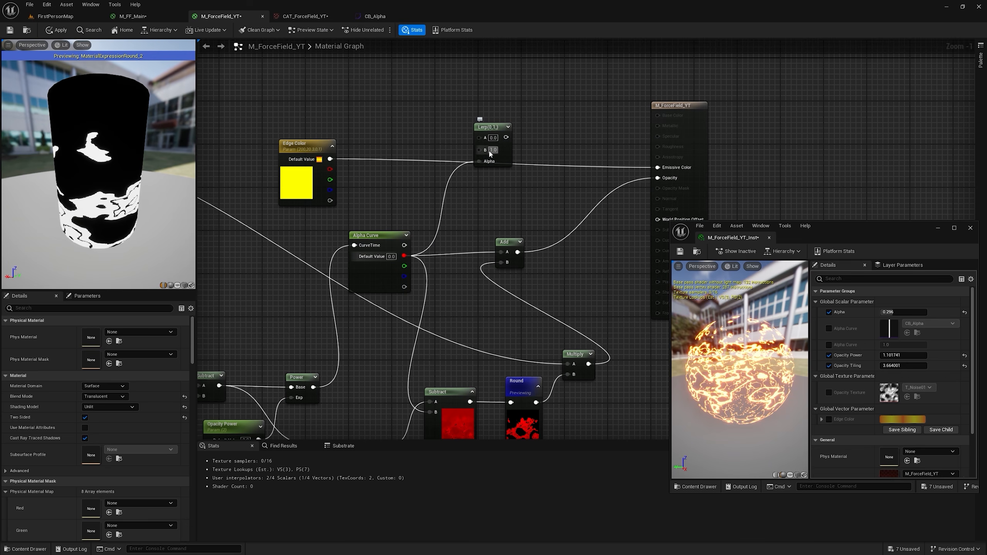
pyautogui.moveTo(334, 160); pyautogui.dragTo(482, 151)
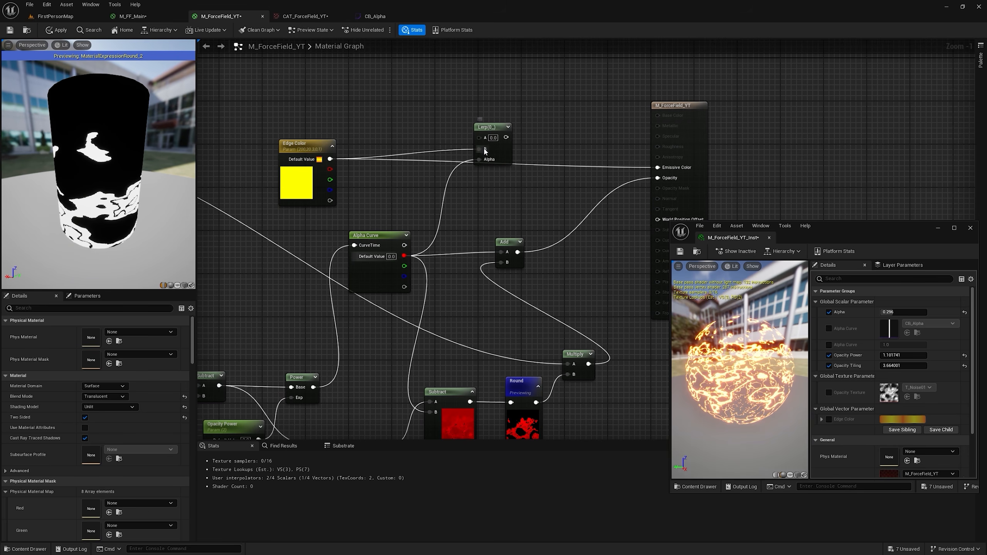
pyautogui.moveTo(506, 137); pyautogui.dragTo(657, 167)
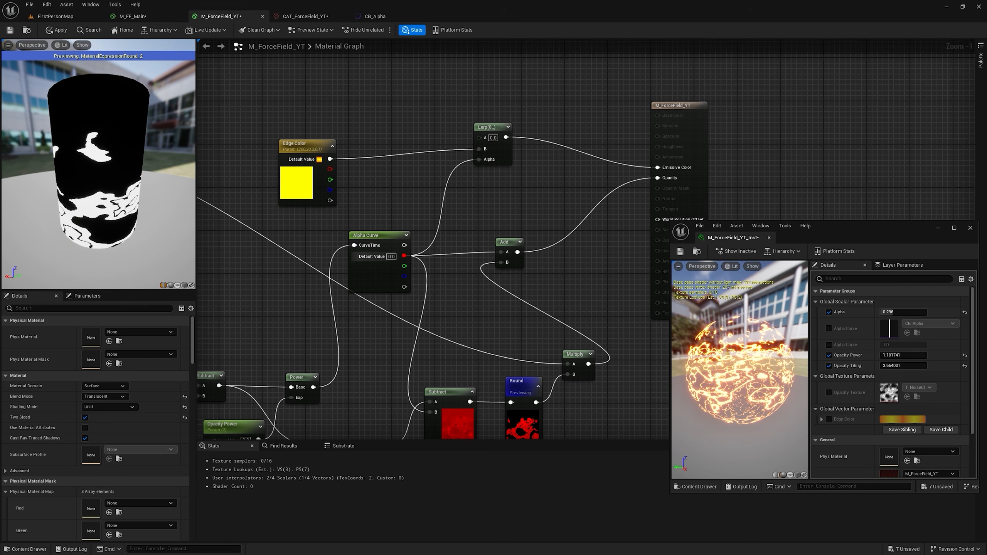
# Step: Connect the upper loose reroute wire to the Lerp's A input and apply the material
pyautogui.scroll(-1, 500, 174)
pyautogui.moveTo(500, 174); pyautogui.dragTo(563, 200, button='right')
pyautogui.moveTo(335, 171); pyautogui.dragTo(481, 193, button='right')
pyautogui.moveTo(301, 167); pyautogui.dragTo(695, 191)
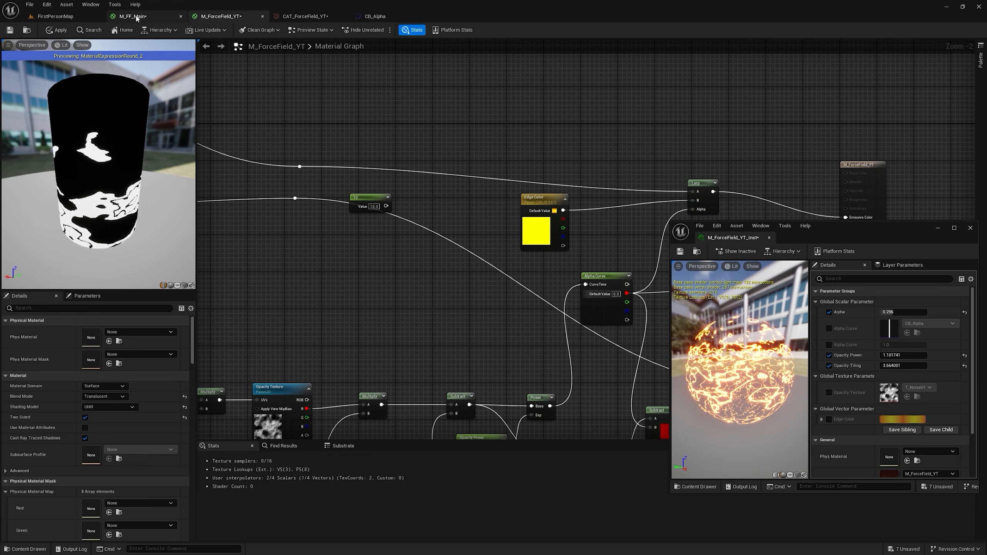
pyautogui.click(57, 33)
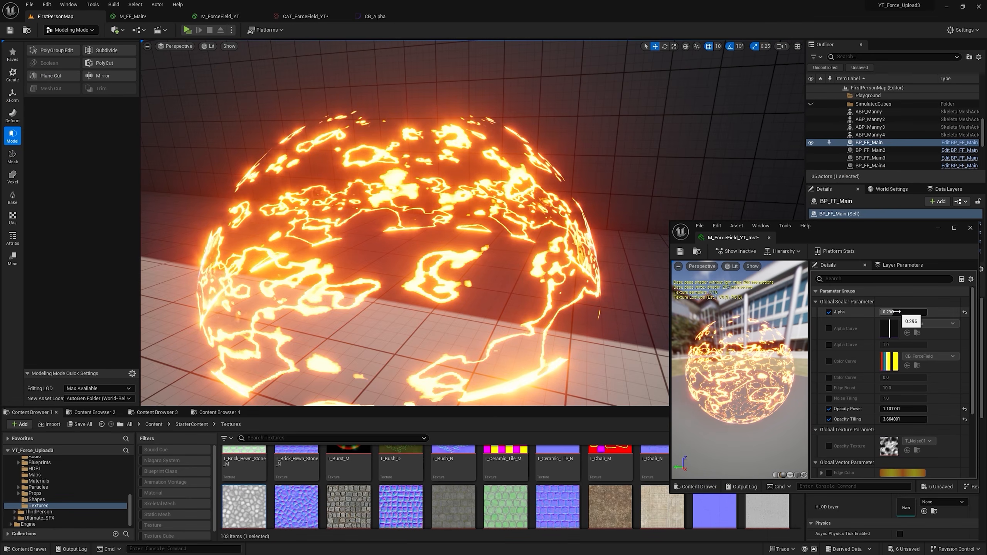
# Step: In the material instance, set Alpha to 0.168 and Opacity Power to 2.183682
pyautogui.moveTo(897, 312)
pyautogui.mouseDown()
pyautogui.moveTo(908, 313)
pyautogui.moveTo(896, 312)
pyautogui.mouseUp()
pyautogui.moveTo(900, 409); pyautogui.dragTo(900, 408)
pyautogui.moveTo(896, 313); pyautogui.dragTo(898, 313)
pyautogui.moveTo(900, 408); pyautogui.dragTo(927, 408)
pyautogui.moveTo(898, 313); pyautogui.dragTo(892, 313)
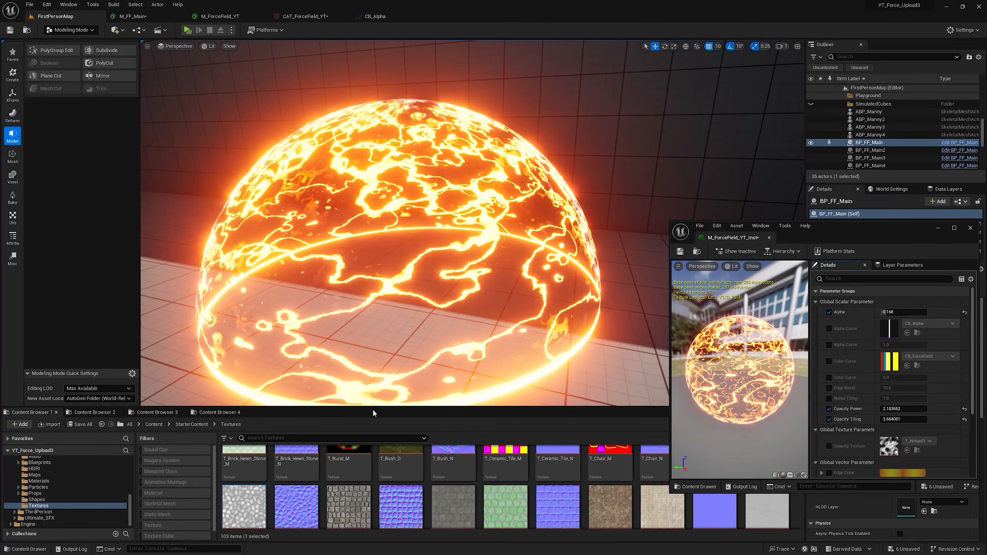
# Step: Search the Engine content for "blur" and assign LowResBlurredNoise as the instance's Opacity Texture override
pyautogui.click(35, 525)
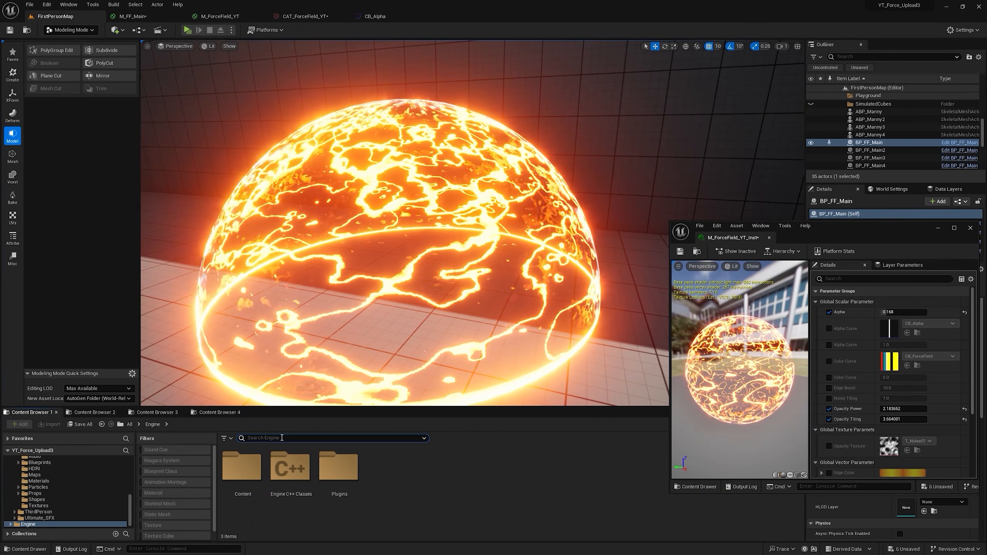
pyautogui.write('blur')
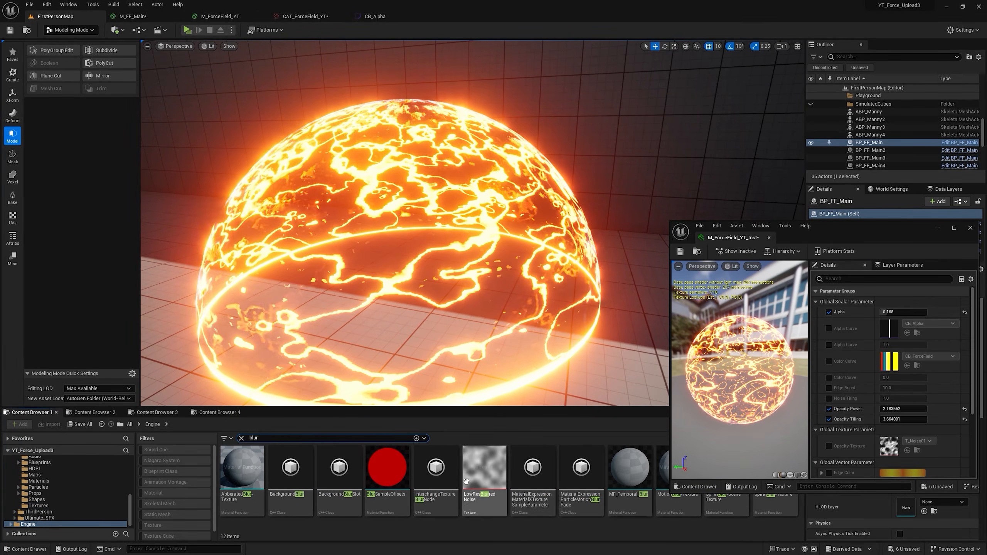
pyautogui.click(496, 475)
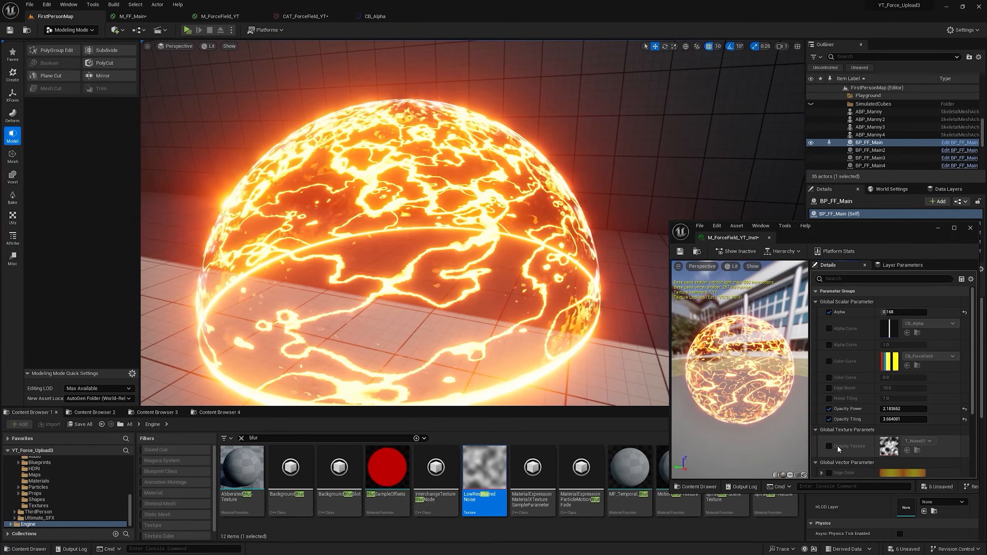
pyautogui.click(906, 451)
# Step: Set the instance's Opacity Power to 2.0 and Alpha to 0.336
pyautogui.moveTo(900, 313)
pyautogui.mouseDown()
pyautogui.moveTo(921, 312)
pyautogui.moveTo(880, 313)
pyautogui.moveTo(897, 311)
pyautogui.mouseUp()
pyautogui.click(901, 409)
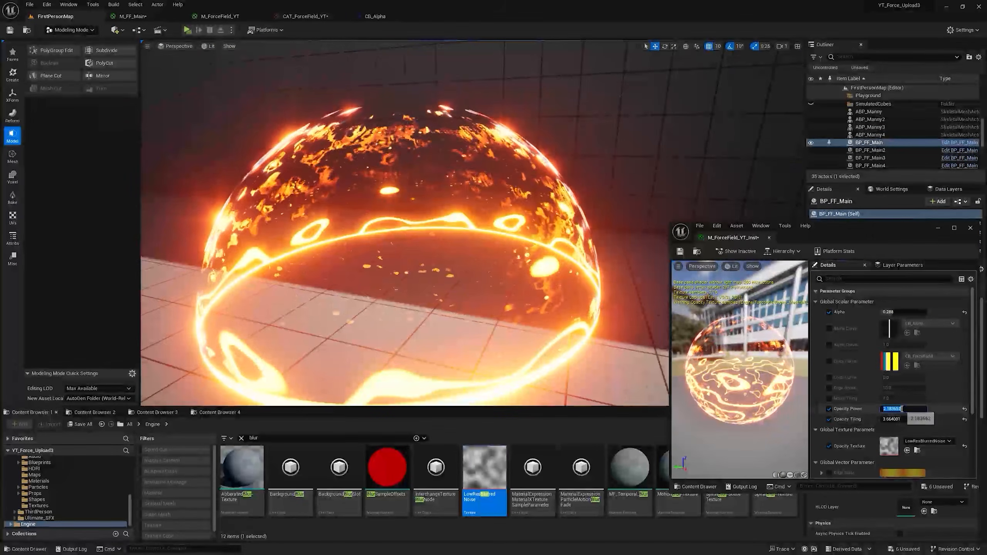
pyautogui.press('Return')
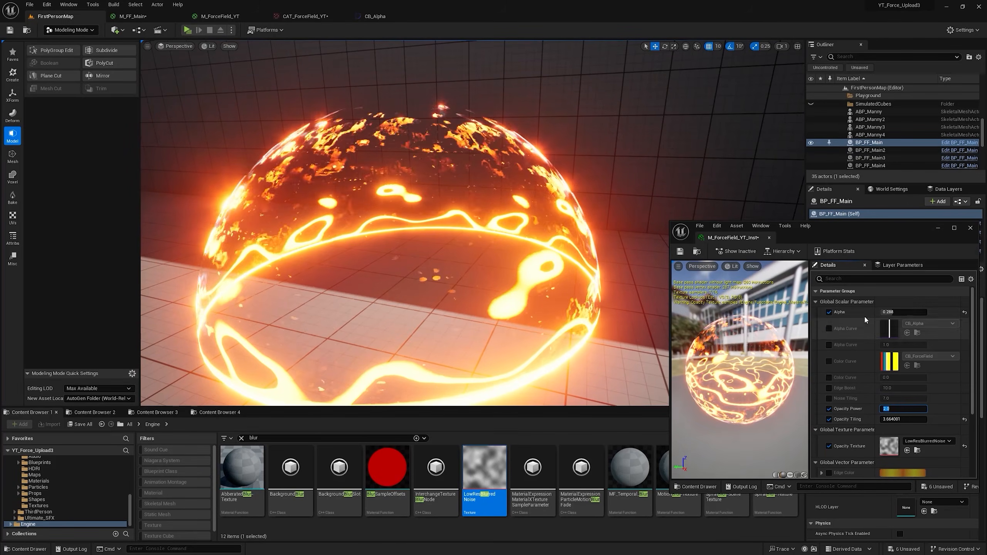
pyautogui.moveTo(892, 312); pyautogui.dragTo(897, 312)
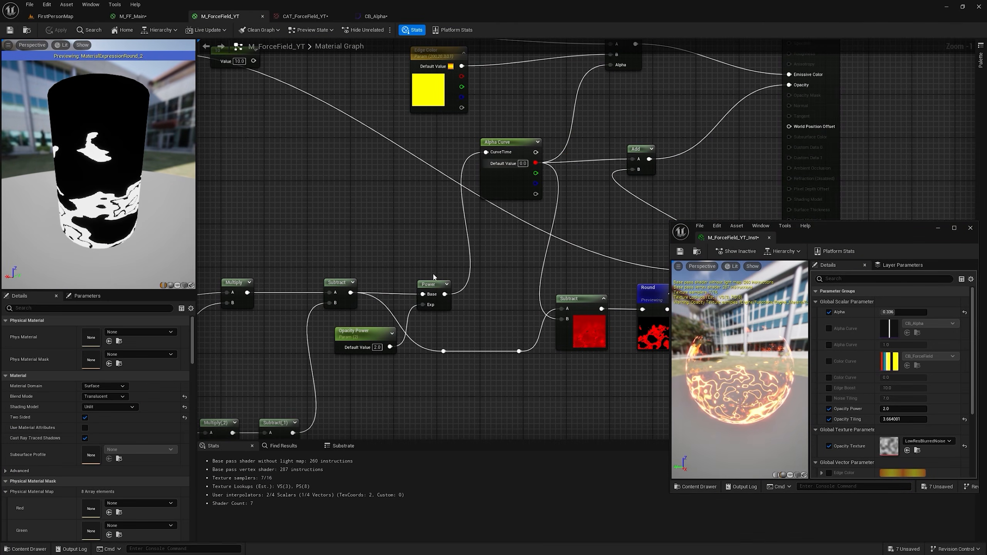
# Step: Rewire Power to follow Alpha Curve's red output, feeding the Lerp, Add and second Subtract, and apply the material
pyautogui.moveTo(490, 159); pyautogui.dragTo(473, 274)
pyautogui.moveTo(460, 205); pyautogui.dragTo(465, 282)
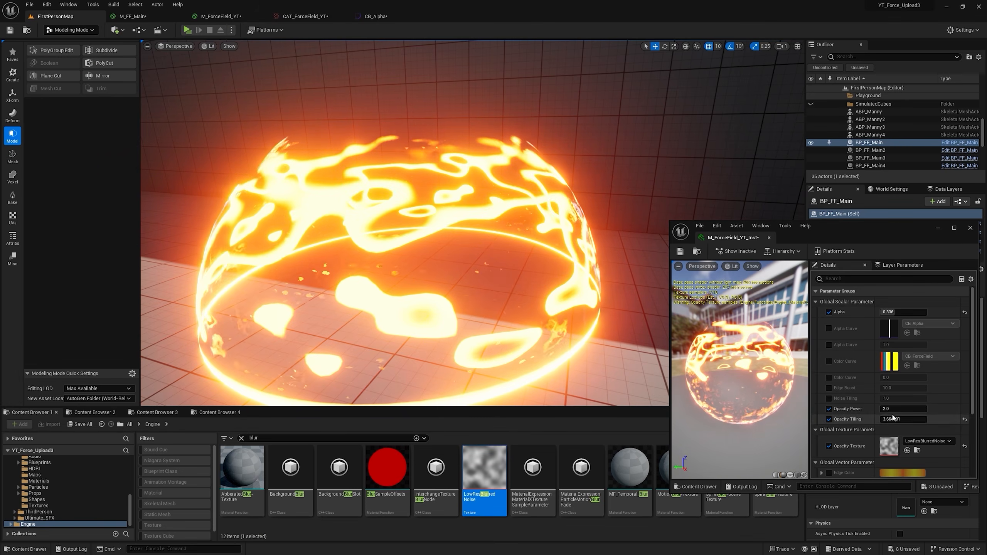
# Step: Tune the instance to Opacity Power 6.303339, Opacity Tiling 10.489264 and Alpha 0.32, checking the dome in the level
pyautogui.moveTo(894, 408); pyautogui.dragTo(928, 408)
pyautogui.moveTo(892, 312)
pyautogui.mouseDown()
pyautogui.moveTo(906, 313)
pyautogui.moveTo(896, 312)
pyautogui.mouseUp()
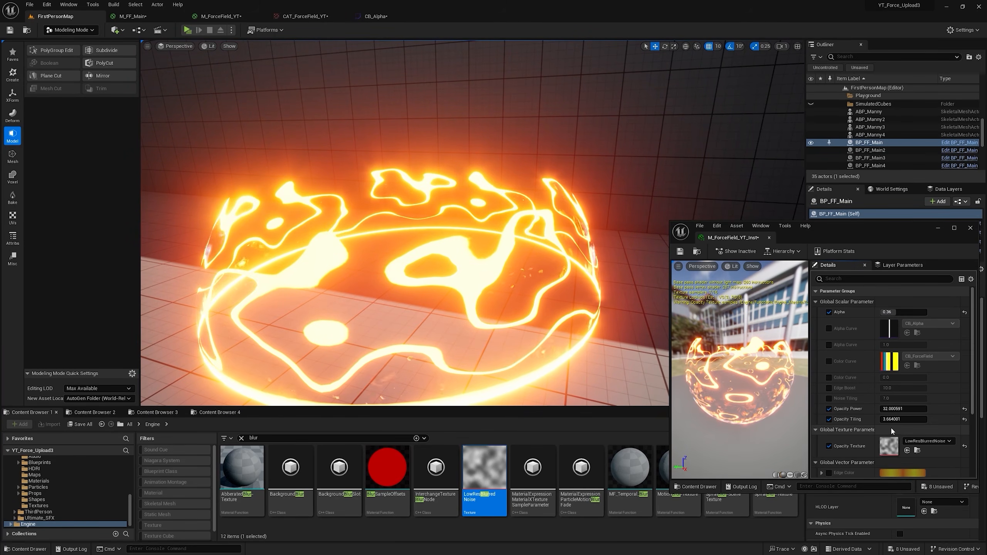
pyautogui.moveTo(893, 419); pyautogui.dragTo(918, 419)
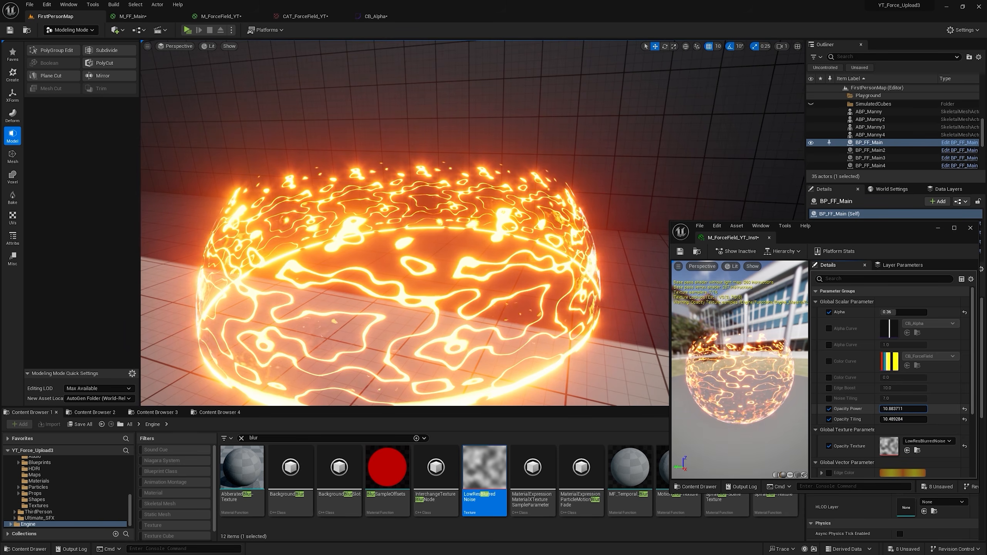
pyautogui.moveTo(900, 408); pyautogui.dragTo(895, 409)
pyautogui.moveTo(896, 312); pyautogui.dragTo(894, 312)
pyautogui.scroll(-2, 491, 262)
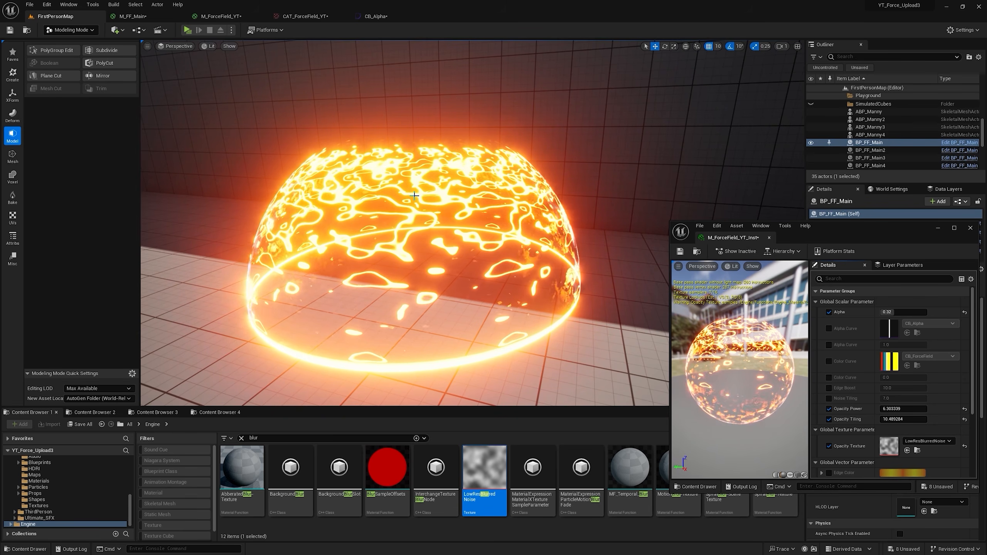
# Step: Insert a Panner with Speed Y 0.1 between the tiling Multiply and Opacity Texture's UVs, and apply the material
pyautogui.click(226, 17)
pyautogui.scroll(-1, 396, 164)
pyautogui.scroll(3, 397, 163)
pyautogui.click(424, 188)
pyautogui.moveTo(423, 188); pyautogui.dragTo(399, 179)
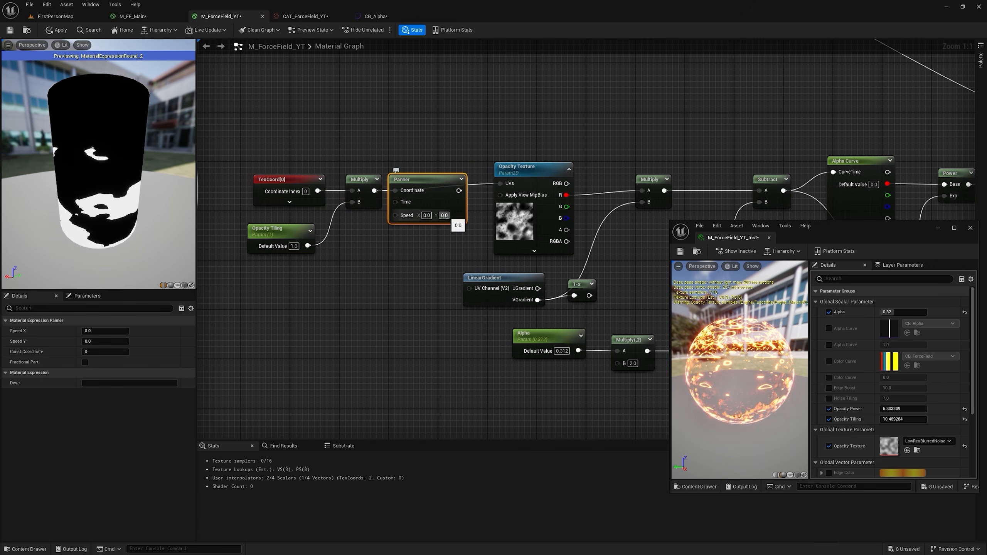
pyautogui.write('0.1')
pyautogui.press('Return')
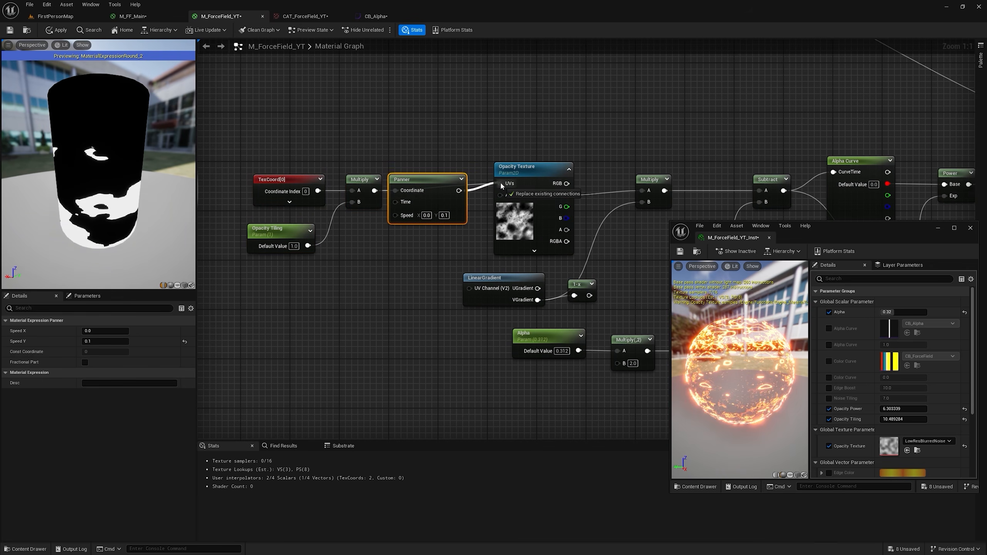
pyautogui.moveTo(501, 185); pyautogui.dragTo(500, 184)
pyautogui.click(58, 31)
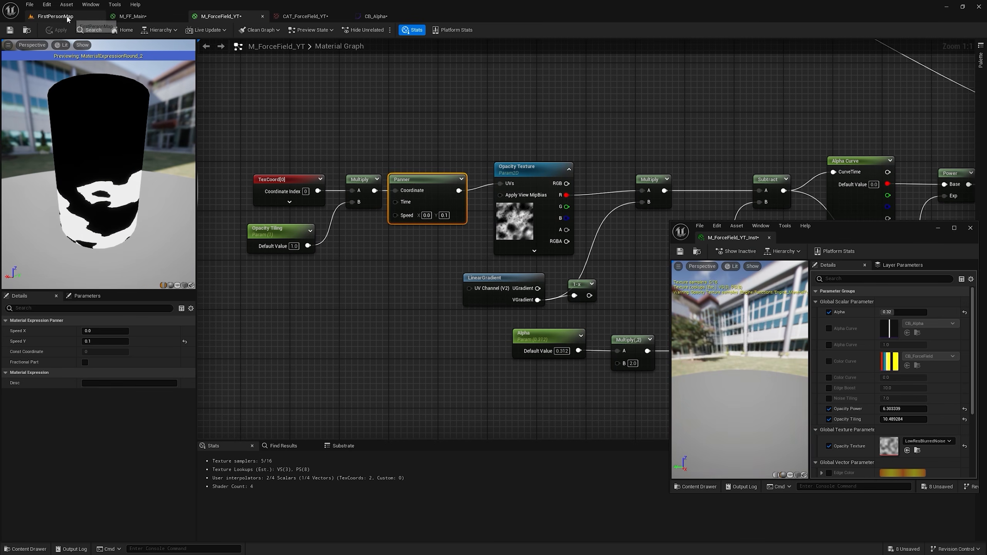
# Step: Set the Panner's Speed Y to 2.0, apply the material and check the dome in the level
pyautogui.click(55, 16)
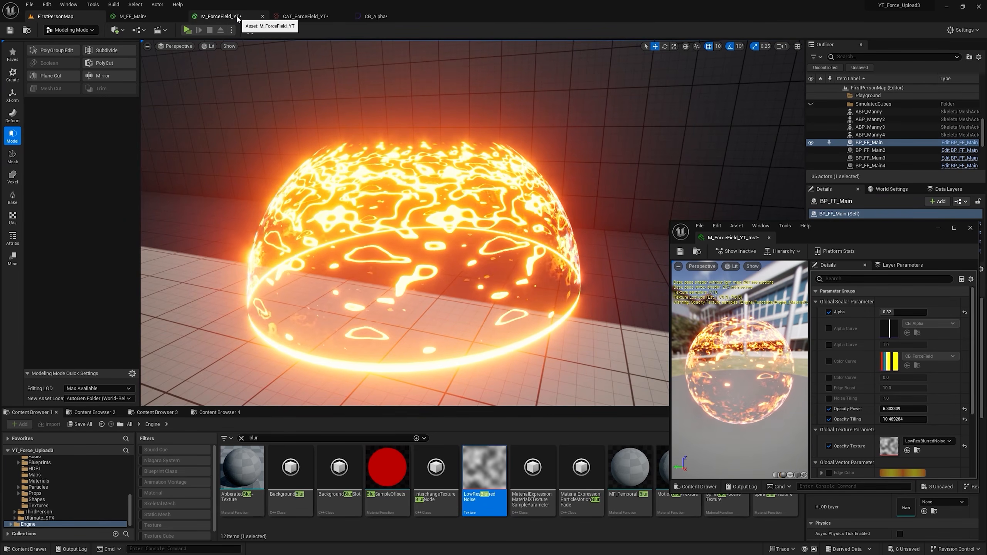
pyautogui.click(237, 18)
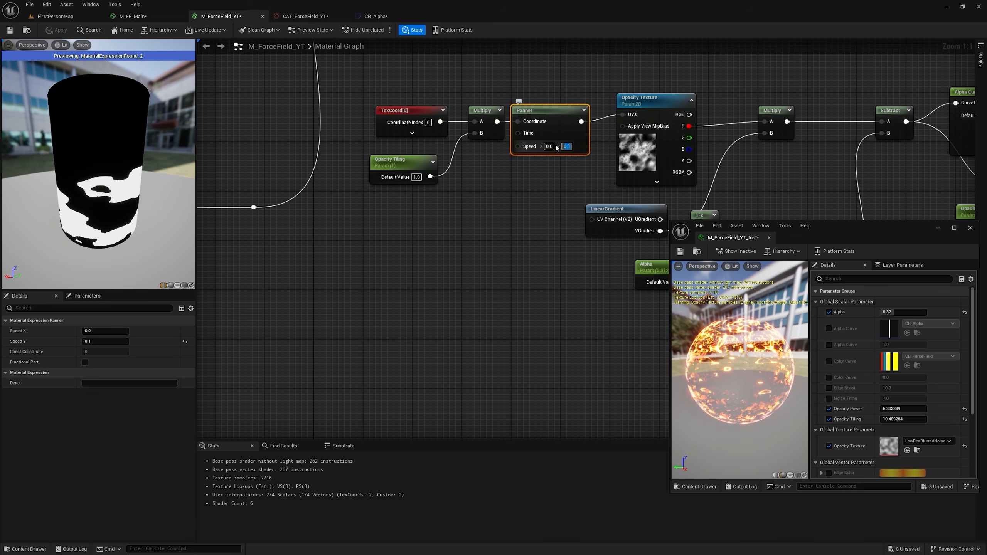
pyautogui.click(57, 30)
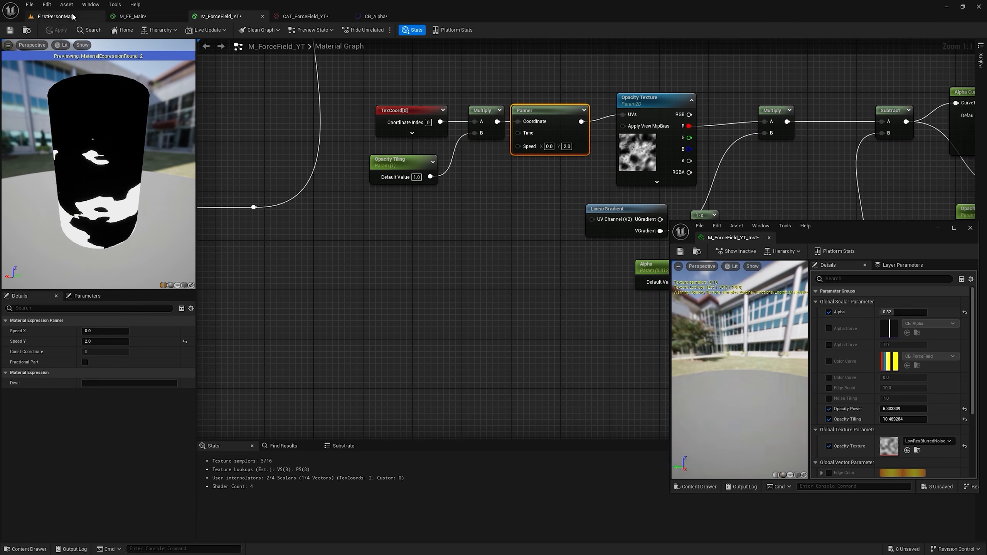
pyautogui.click(71, 14)
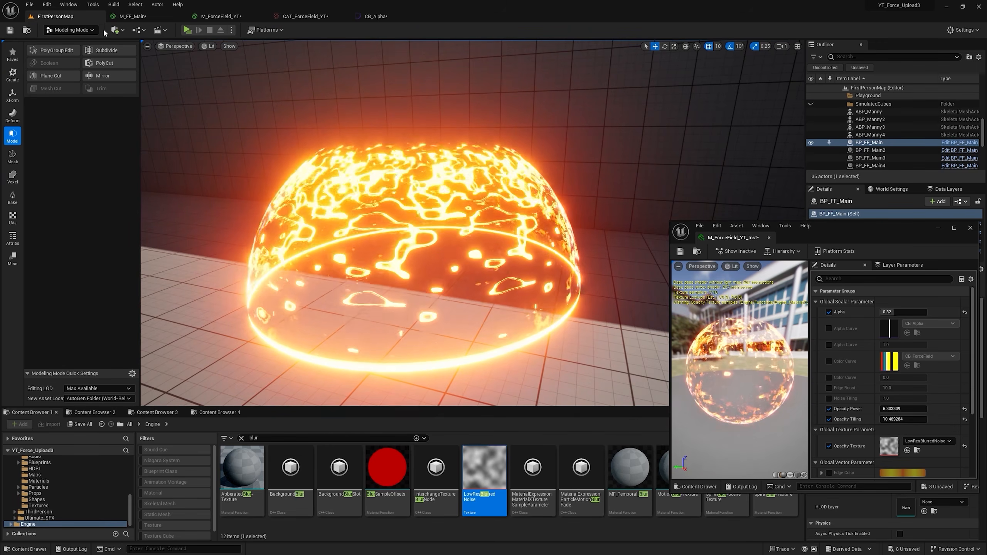
# Step: Set the instance's Opacity Power to 139.116211 and Opacity Tiling to 3.195019, and narrow the CB_Alpha gradient's white band around 0.5, checking the dome
pyautogui.moveTo(905, 419); pyautogui.dragTo(929, 409)
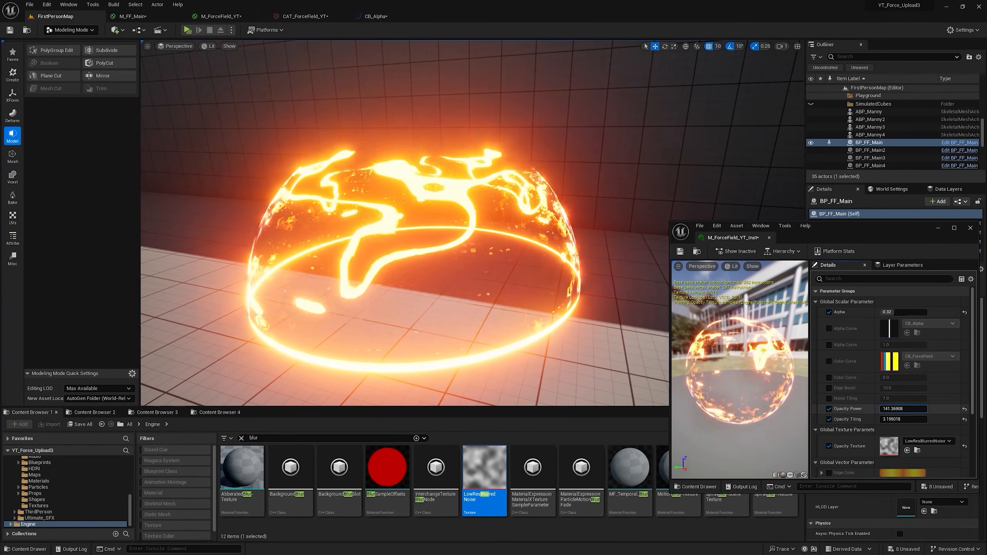
pyautogui.click(390, 16)
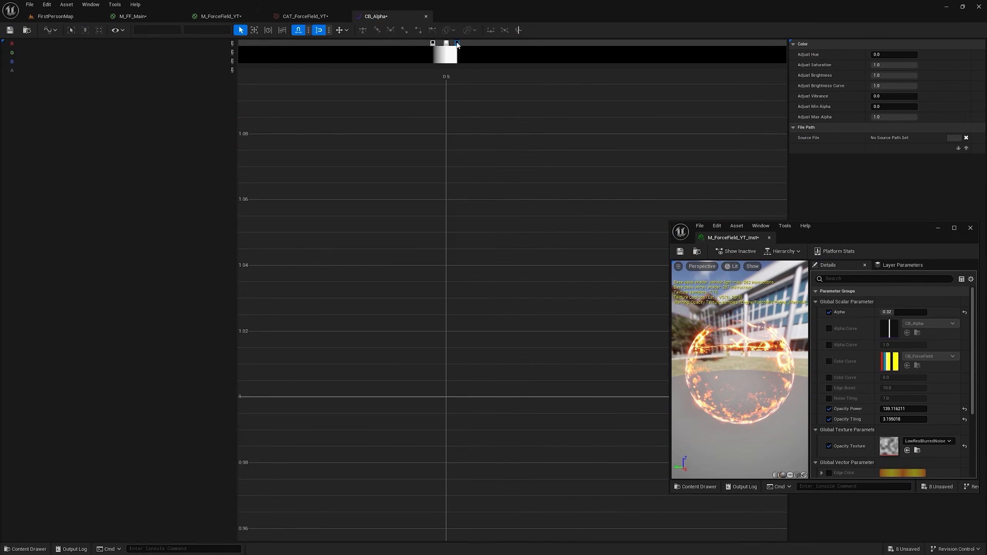
pyautogui.click(85, 15)
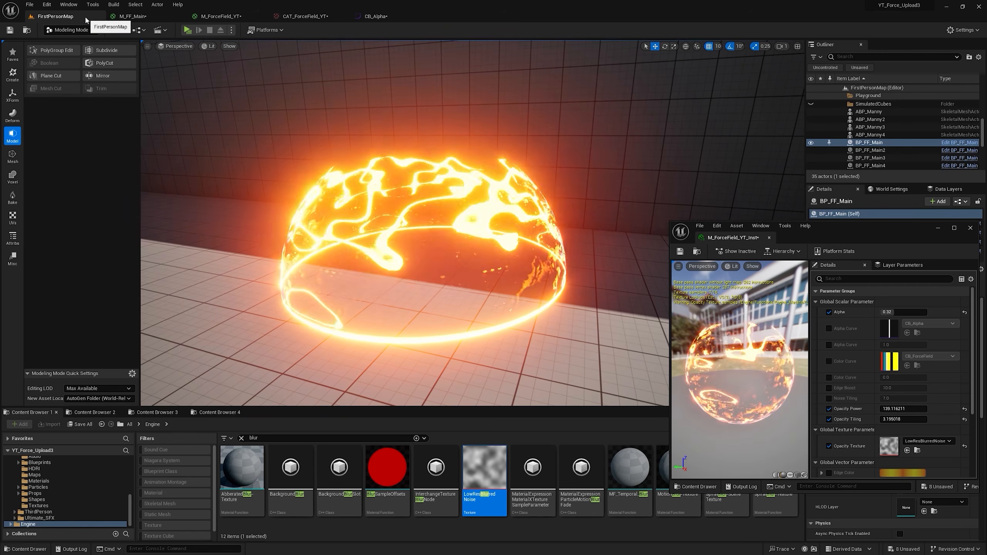
pyautogui.click(369, 16)
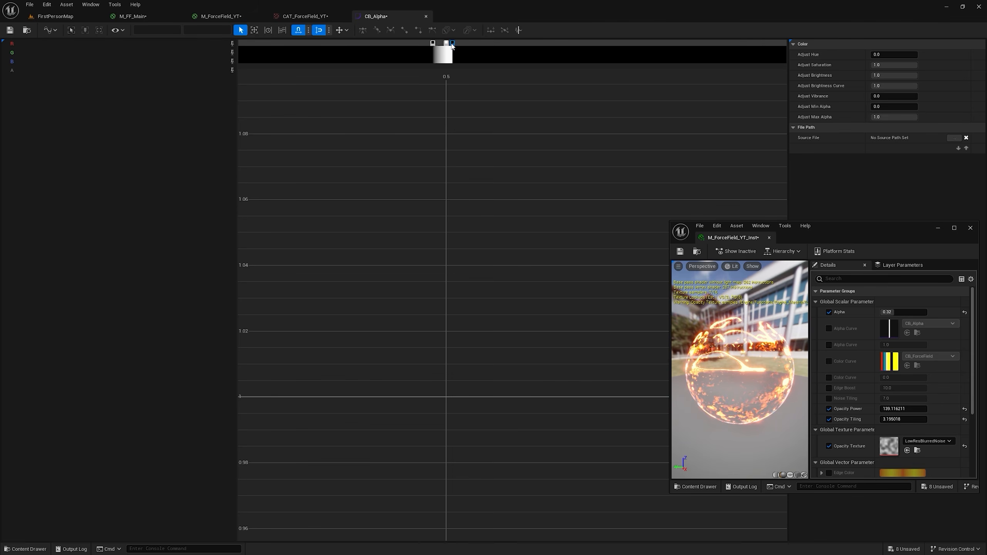
pyautogui.click(75, 16)
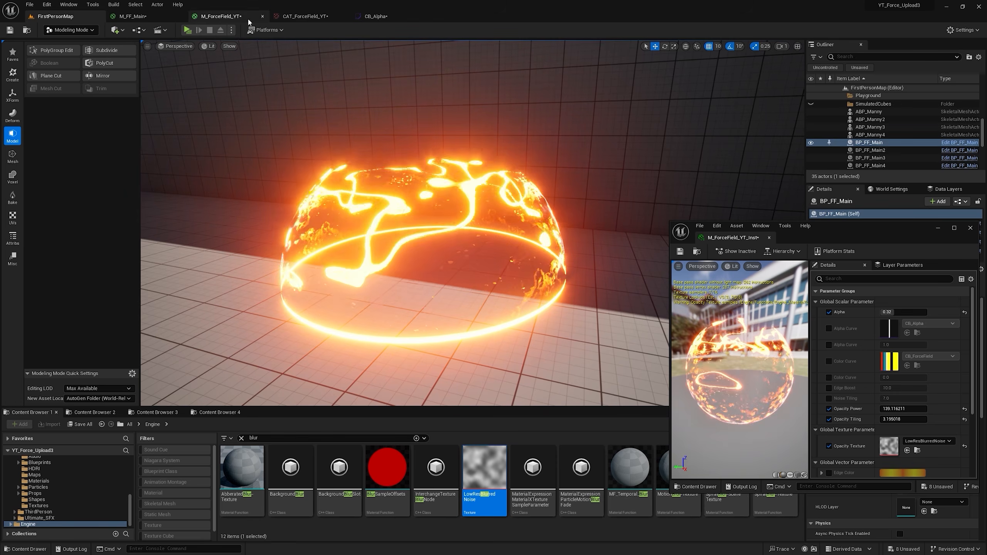
pyautogui.click(373, 16)
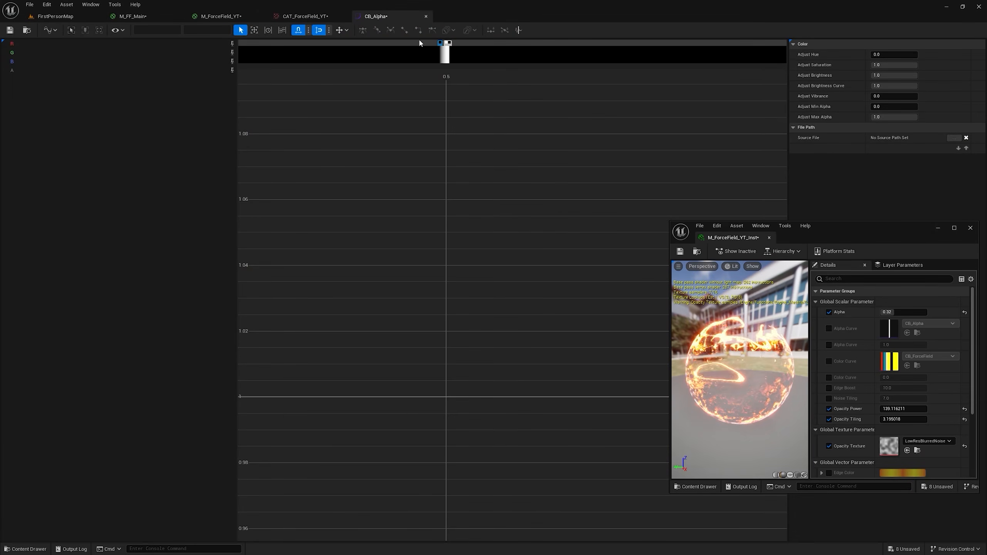
pyautogui.click(84, 15)
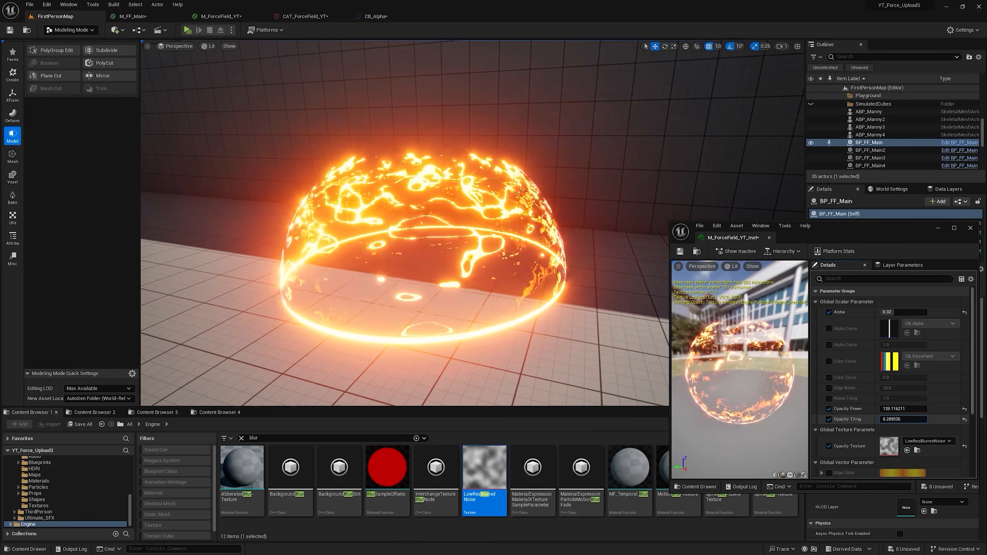
# Step: Set the instance's Opacity Tiling to 7.144293 and sweep Alpha down to 0.0
pyautogui.moveTo(902, 419); pyautogui.dragTo(898, 419)
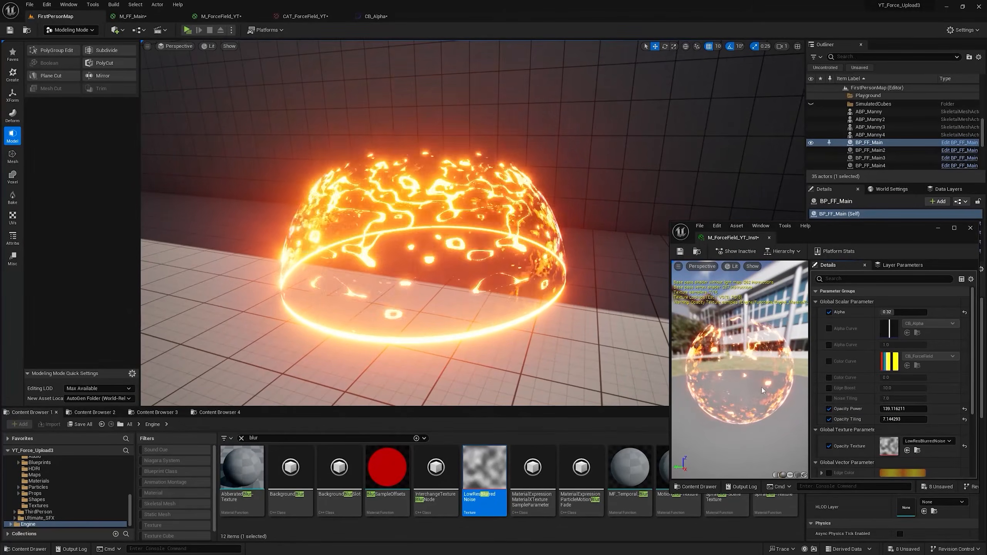
pyautogui.moveTo(899, 312); pyautogui.dragTo(894, 313)
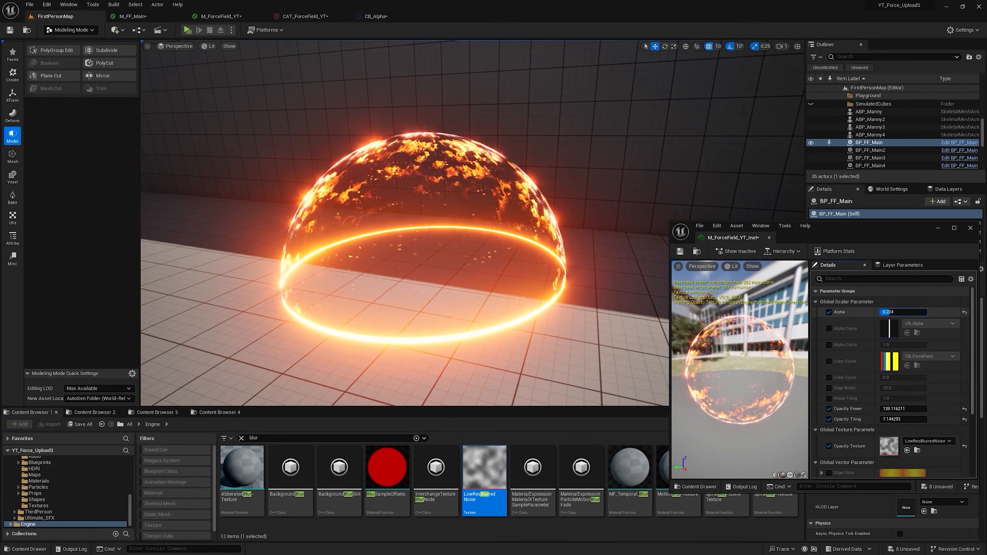
pyautogui.moveTo(904, 311); pyautogui.dragTo(905, 311)
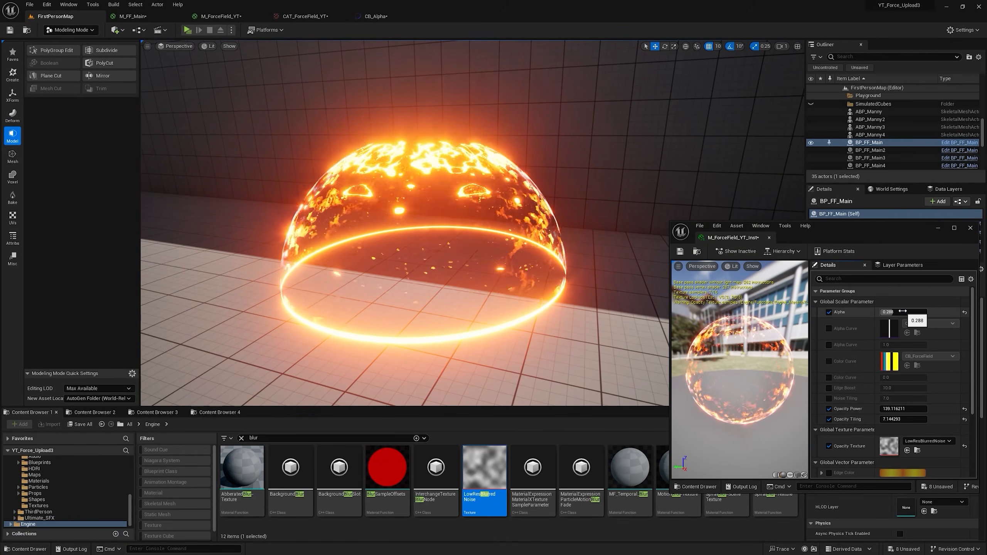
pyautogui.moveTo(902, 311); pyautogui.dragTo(894, 311)
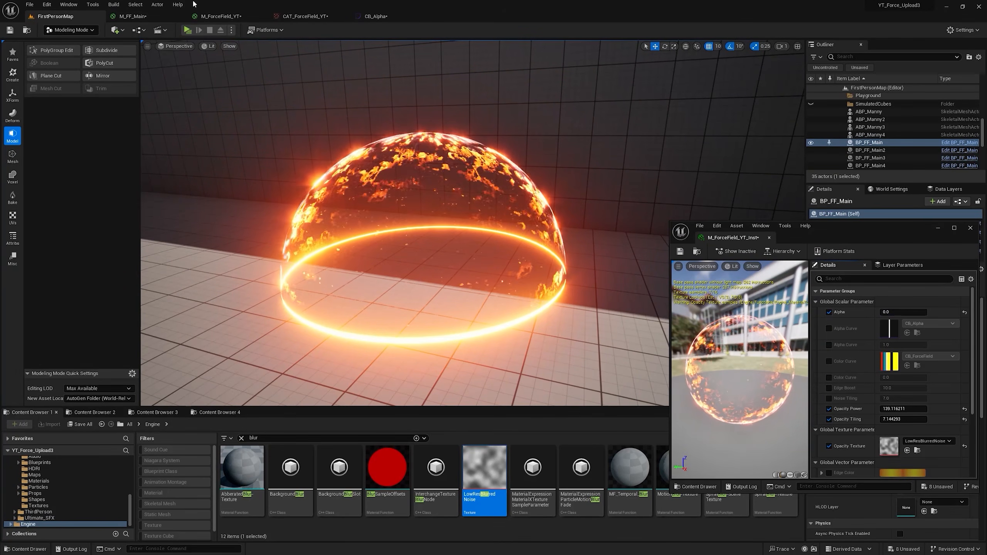
# Step: Insert a Multiply node between the Alpha parameter and the Multiply by 2 in M_ForceField_YT
pyautogui.click(221, 16)
pyautogui.moveTo(583, 266); pyautogui.dragTo(319, 193, button='right')
pyautogui.moveTo(403, 199); pyautogui.dragTo(479, 212)
pyautogui.press('m')
pyautogui.click(414, 208)
# Step: Duplicate the Alpha parameter as Alpha Bias with default 1.0, wire it into the new Multiply's B, and apply the material
pyautogui.rightClick(361, 202)
pyautogui.click(403, 296)
pyautogui.hotkey('ctrl', 'v')
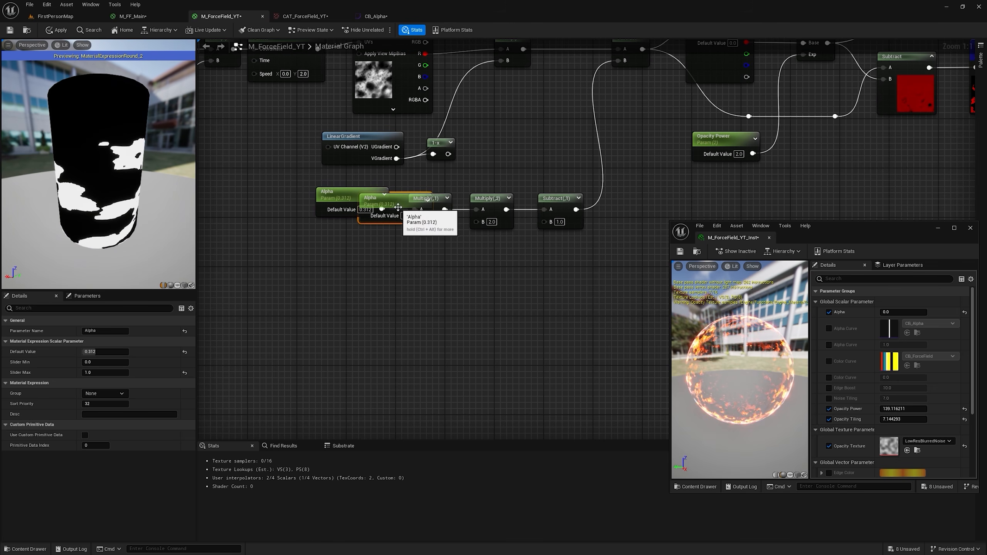
pyautogui.click(106, 331)
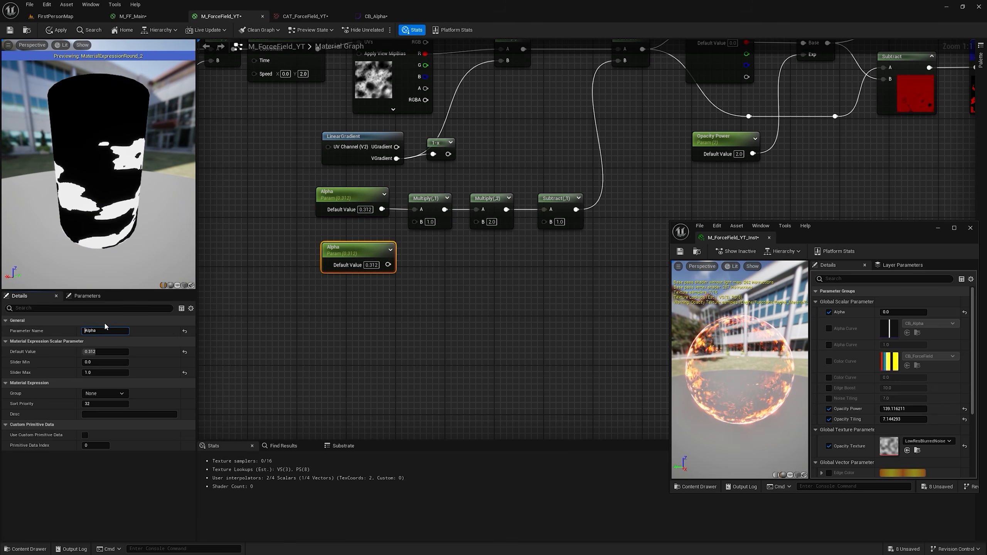
pyautogui.write('Bias')
pyautogui.press('Return')
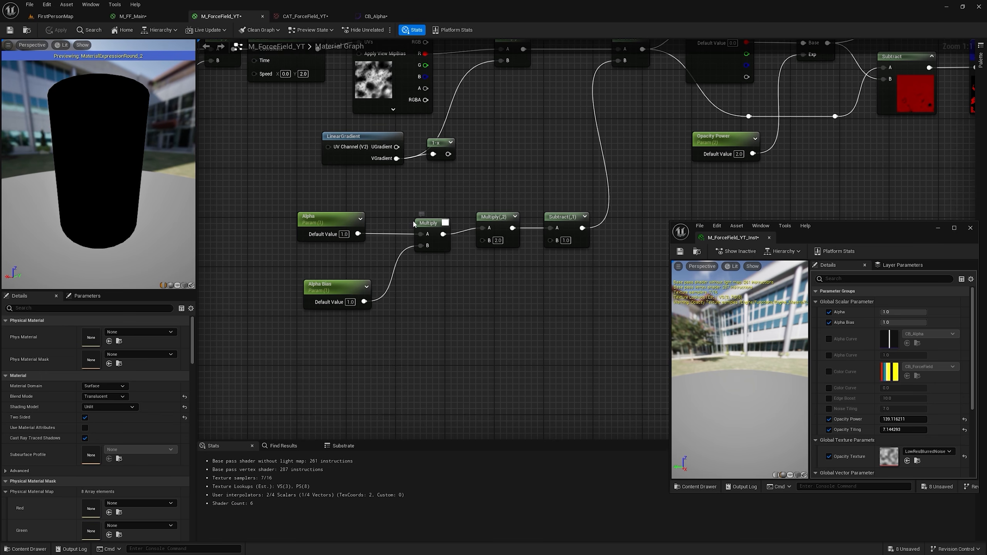
# Step: Add a OneMinus node to the Alpha chain and test Alpha and Alpha Bias on the dome through the instance
pyautogui.moveTo(433, 230); pyautogui.dragTo(467, 199)
pyautogui.write('one')
pyautogui.press('Return')
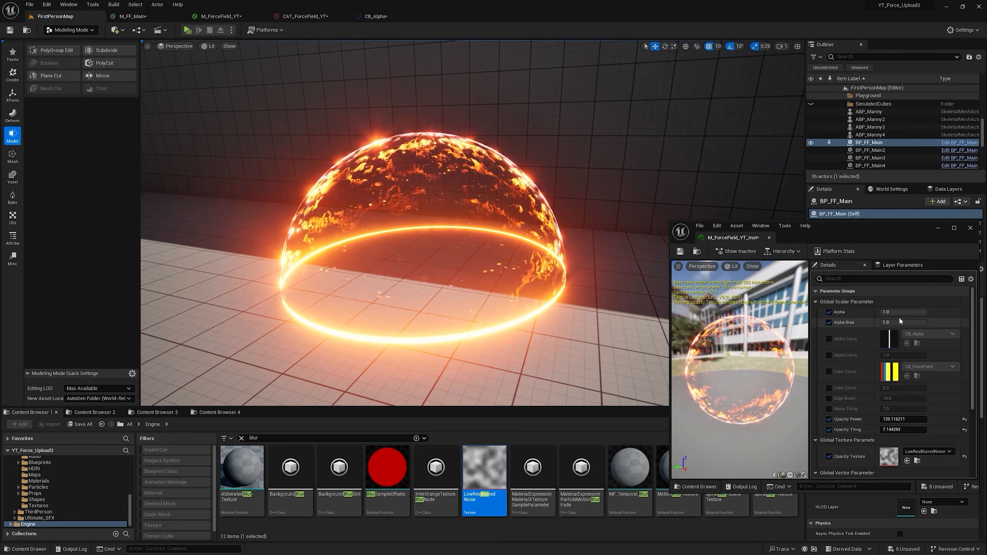
pyautogui.moveTo(899, 322); pyautogui.dragTo(925, 312)
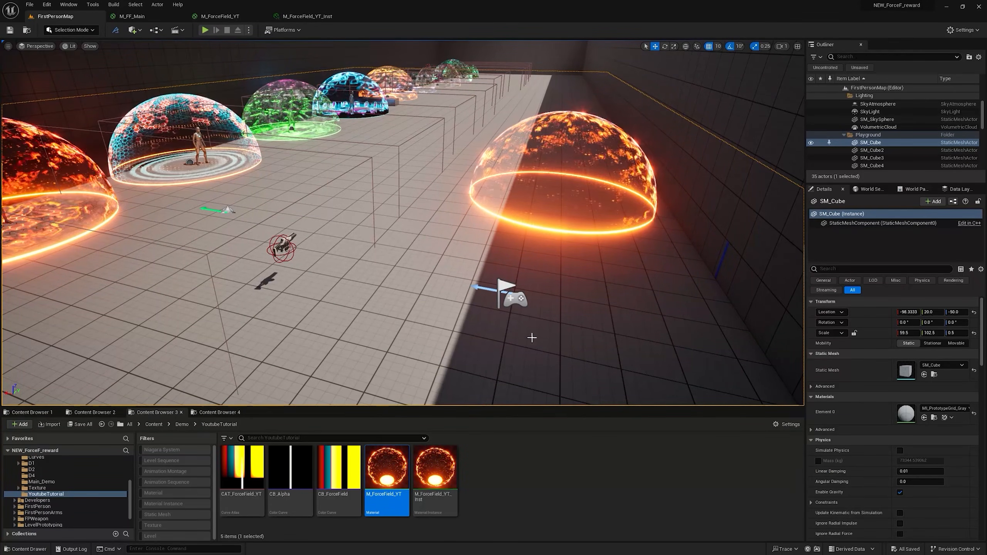
# Step: Create an Actor Blueprint named BP_forcefield_YT in the YoutubeTutorial folder
pyautogui.rightClick(500, 467)
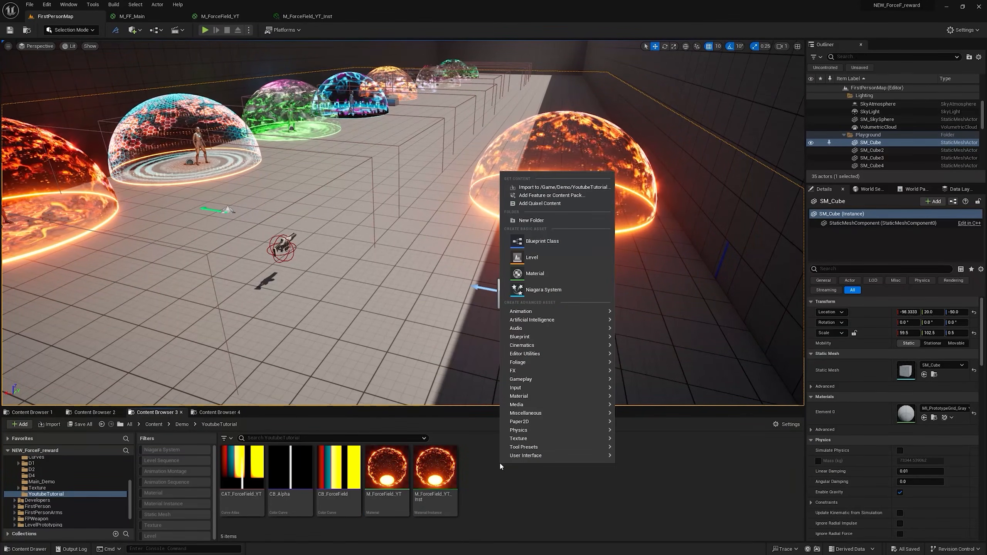
pyautogui.click(570, 248)
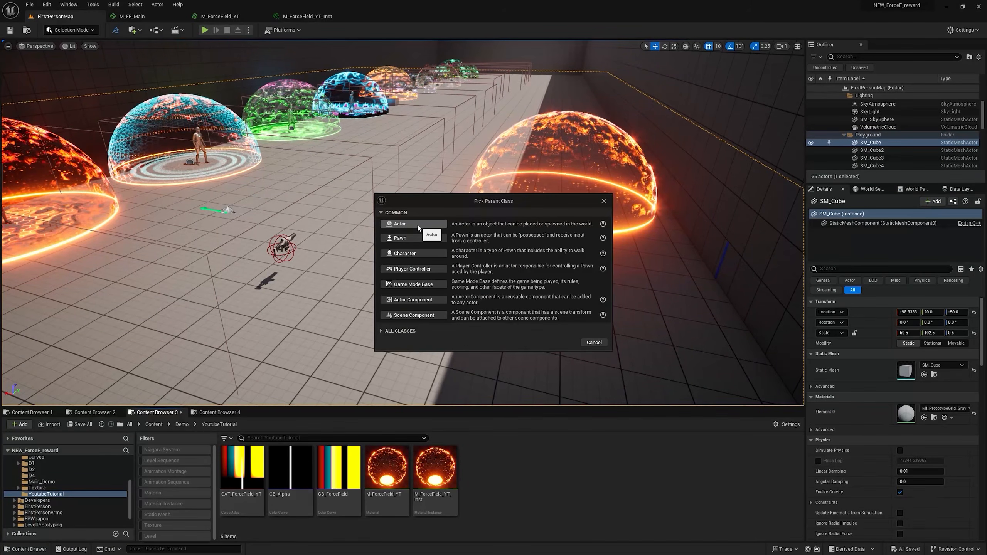
pyautogui.click(414, 224)
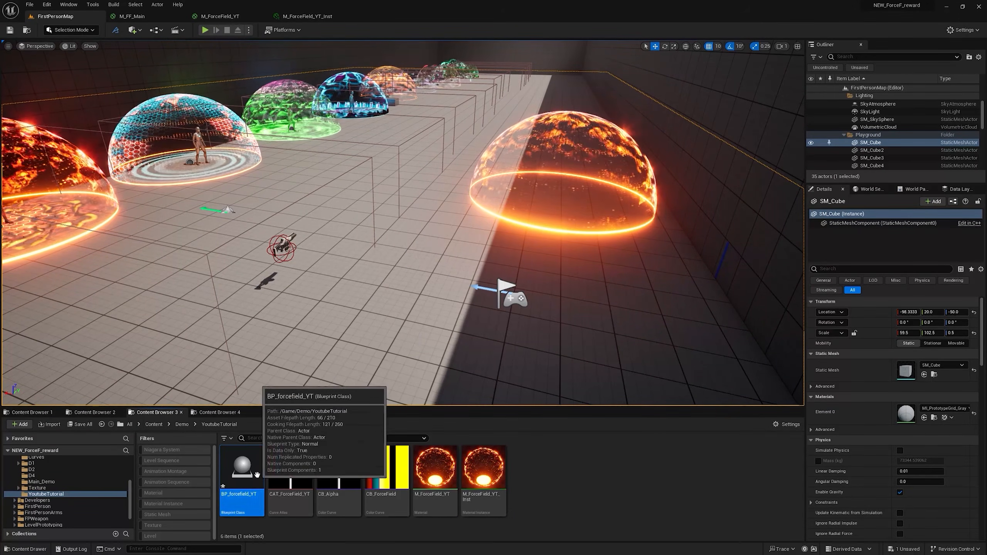
# Step: Add a Sphere component to BP_forcefield_YT and set its static mesh to EditorSphere
pyautogui.doubleClick(257, 474)
pyautogui.click(18, 55)
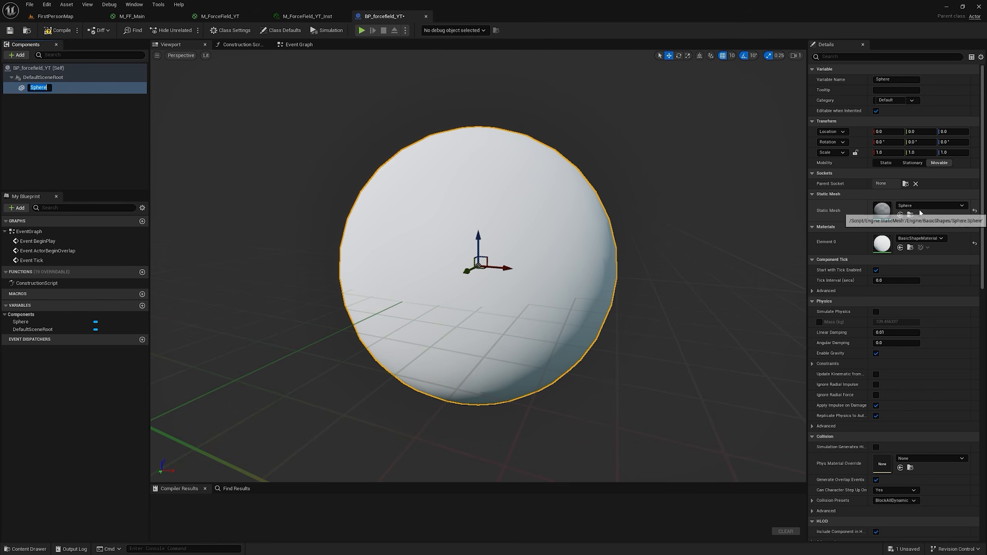
pyautogui.press('Return')
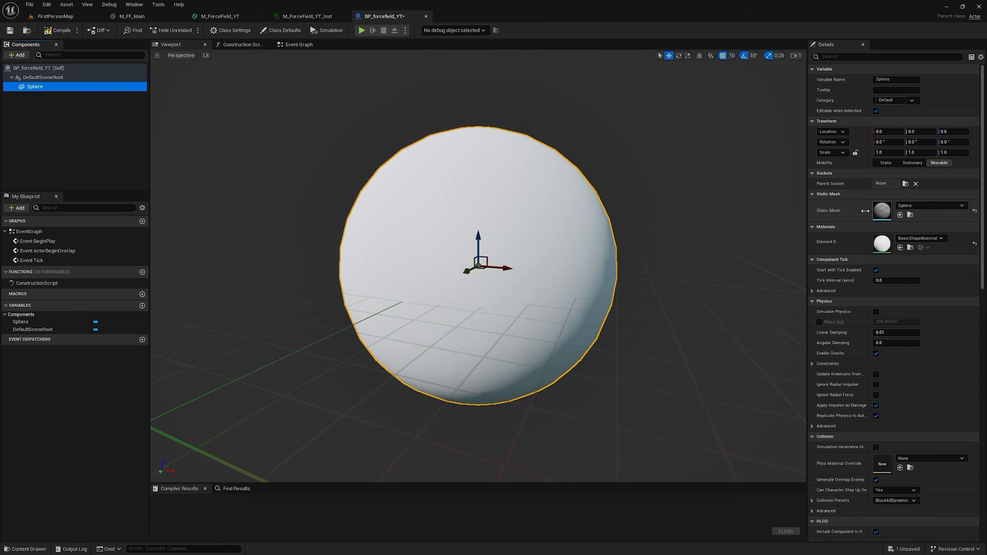
pyautogui.click(929, 205)
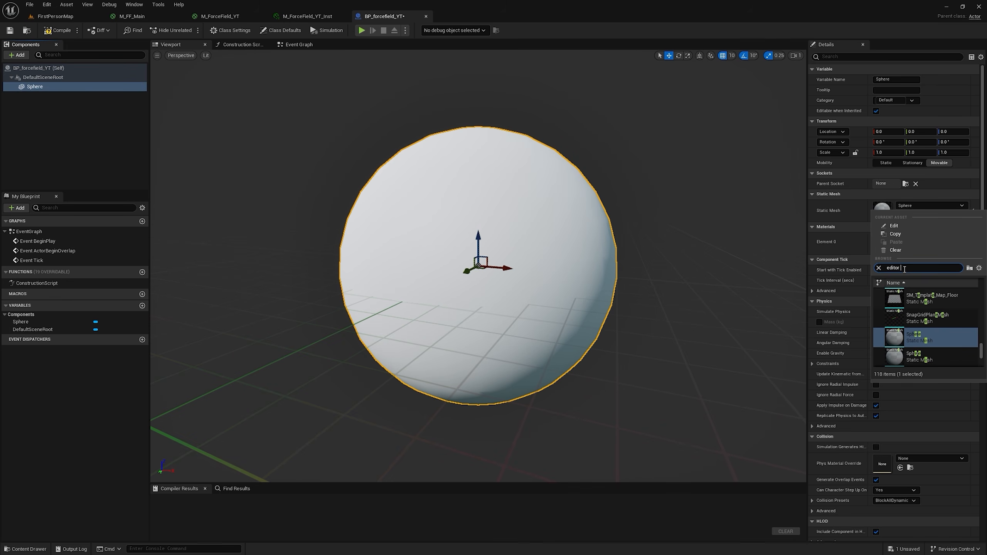
pyautogui.write('editor sp')
pyautogui.click(921, 315)
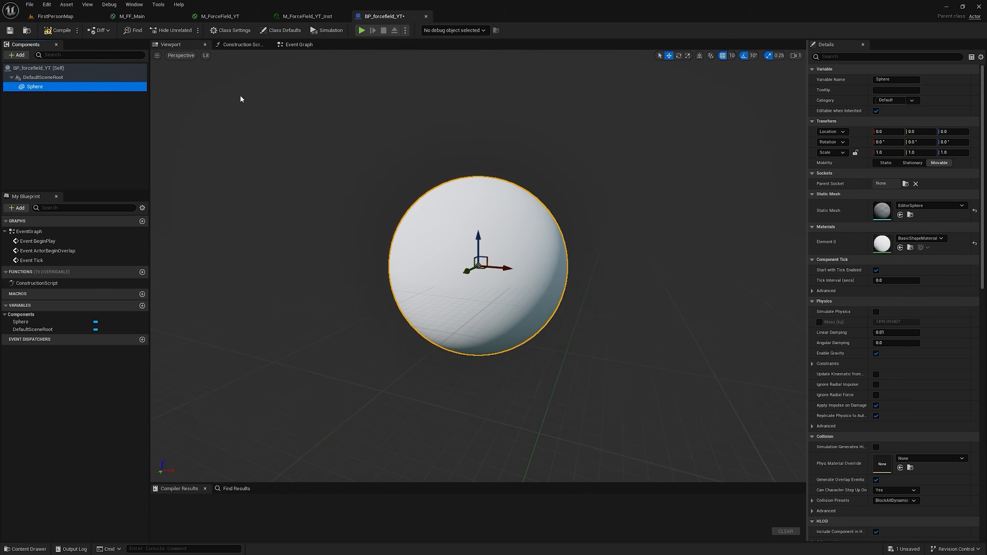
# Step: Assign the M_ForceField_YT_Inst material to the Sphere component
pyautogui.click(78, 15)
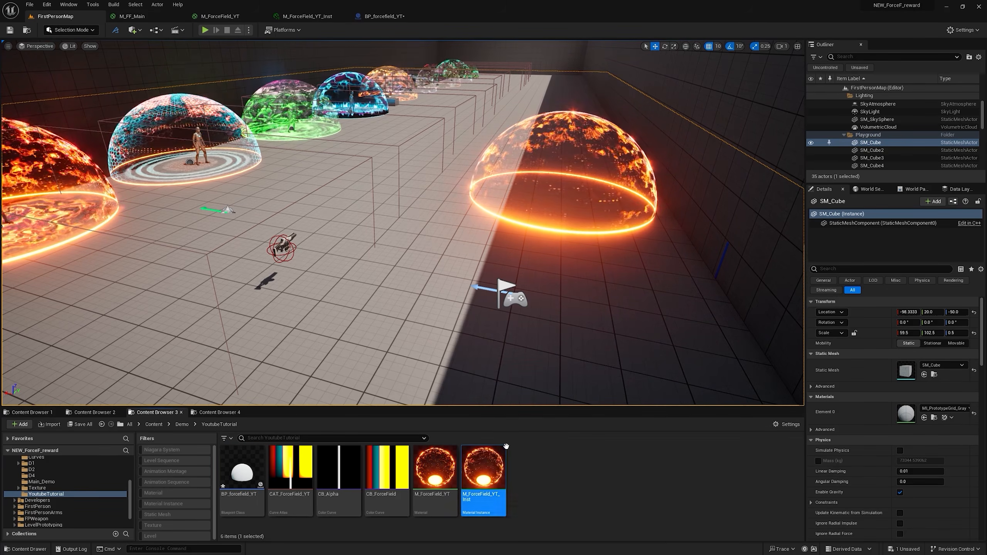
pyautogui.click(383, 16)
pyautogui.click(900, 248)
# Step: Place BP_forcefield_YT in the level beside the existing dome and set its uniform scale to 2.0
pyautogui.click(55, 15)
pyautogui.moveTo(172, 91); pyautogui.dragTo(342, 128, button='right')
pyautogui.click(285, 206)
pyautogui.moveTo(285, 206); pyautogui.dragTo(38, 182)
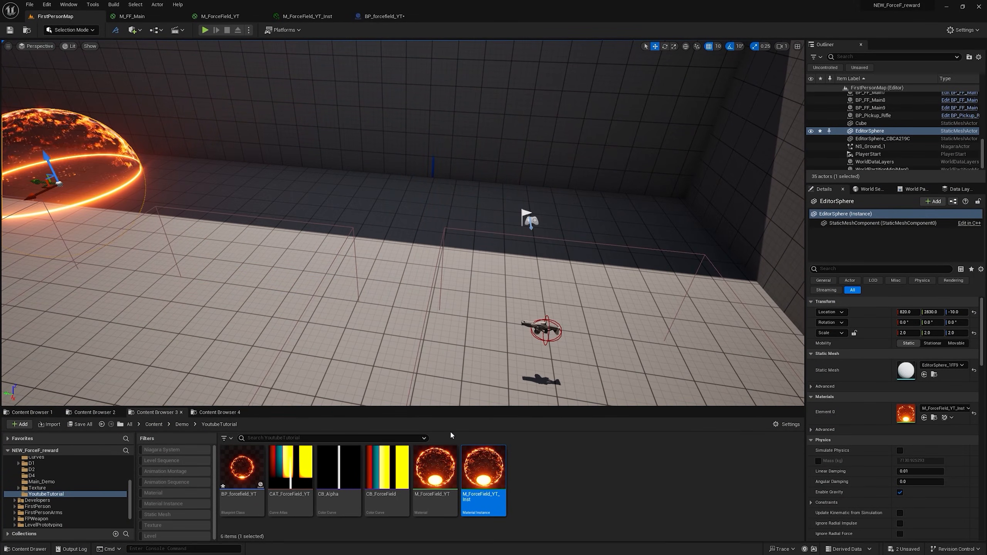
pyautogui.moveTo(246, 469); pyautogui.dragTo(326, 206)
pyautogui.click(905, 333)
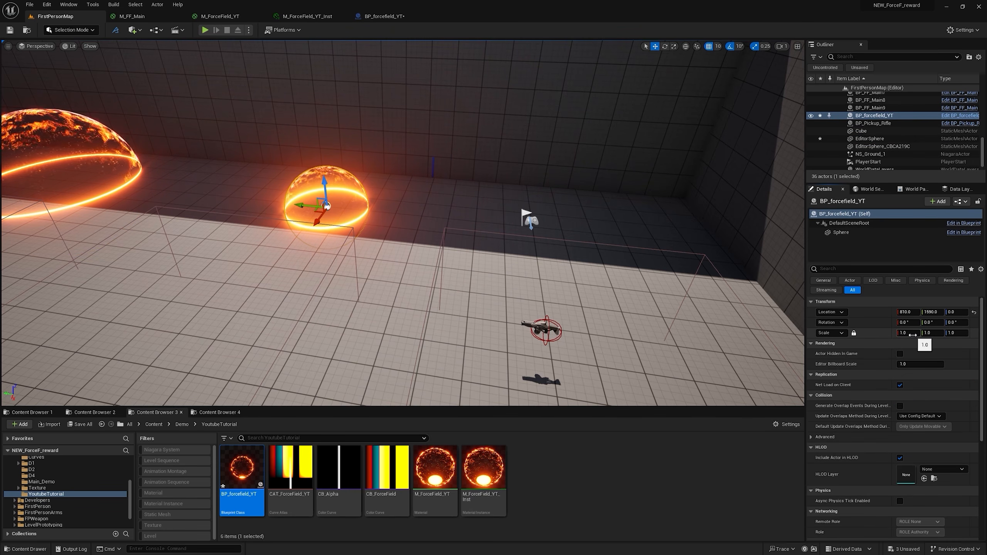
pyautogui.write('2')
pyautogui.press('Return')
pyautogui.moveTo(443, 242); pyautogui.dragTo(409, 233, button='right')
pyautogui.press('w')
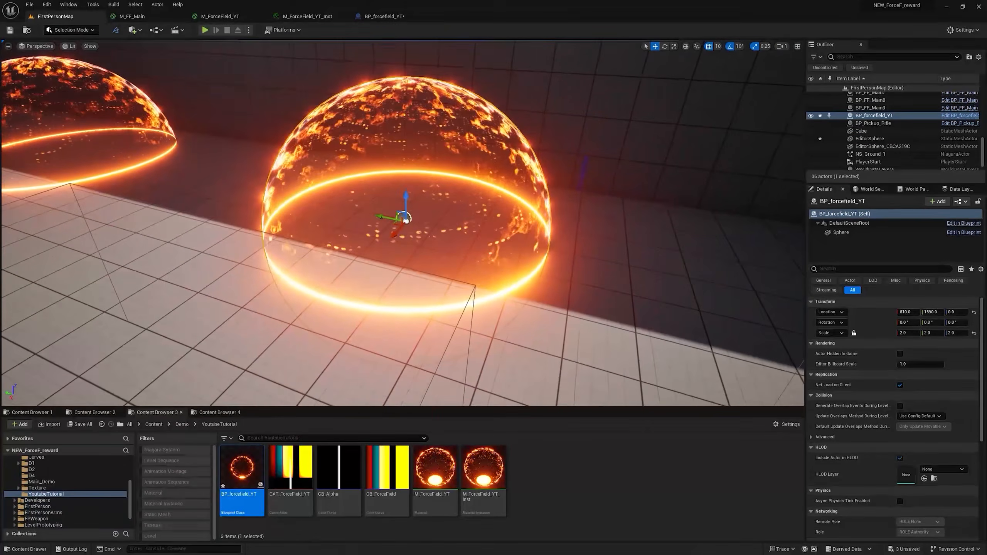
# Step: Add a Sphere component reference and a Timeline node to BP_forcefield_YT's Event Graph
pyautogui.click(383, 16)
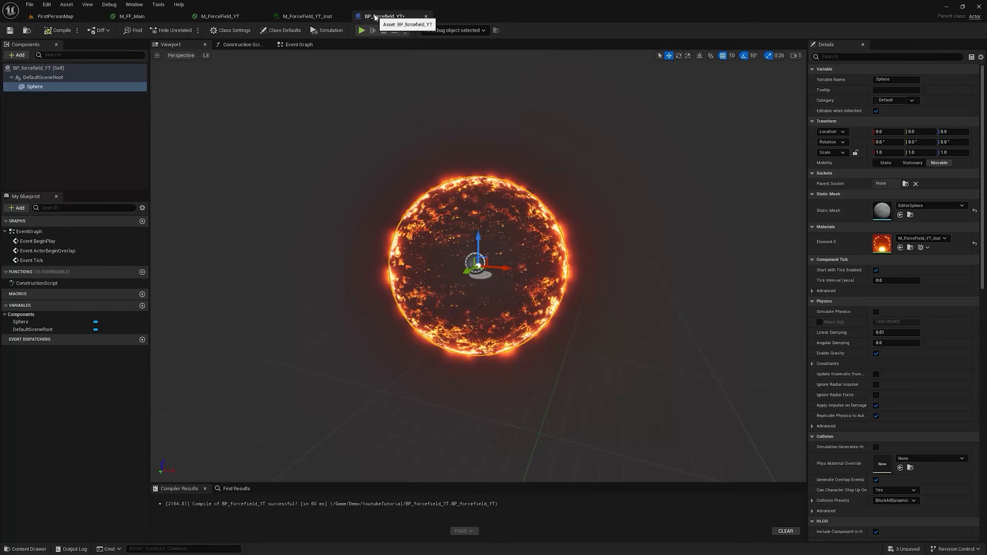
pyautogui.click(305, 45)
pyautogui.moveTo(677, 326); pyautogui.dragTo(517, 133, button='right')
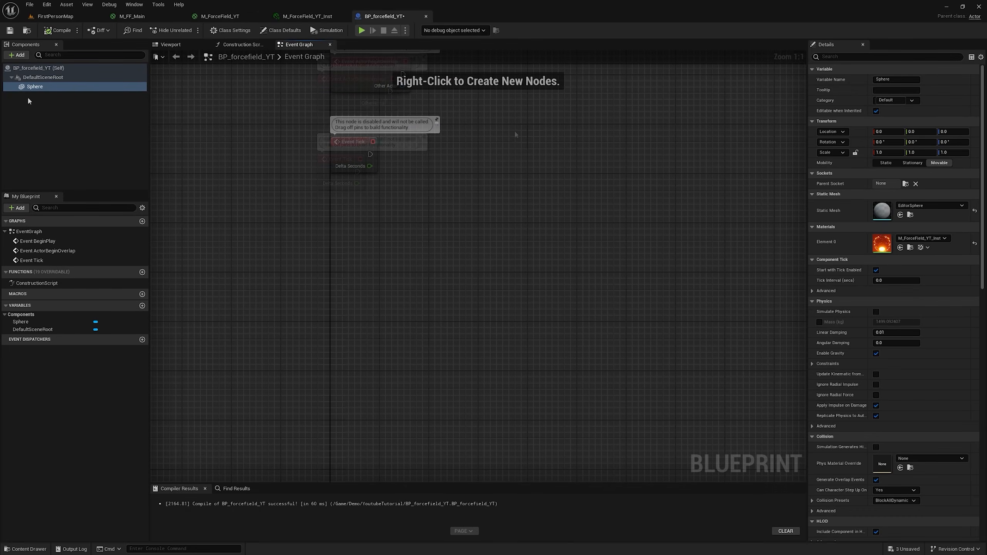
pyautogui.moveTo(31, 86); pyautogui.dragTo(348, 366)
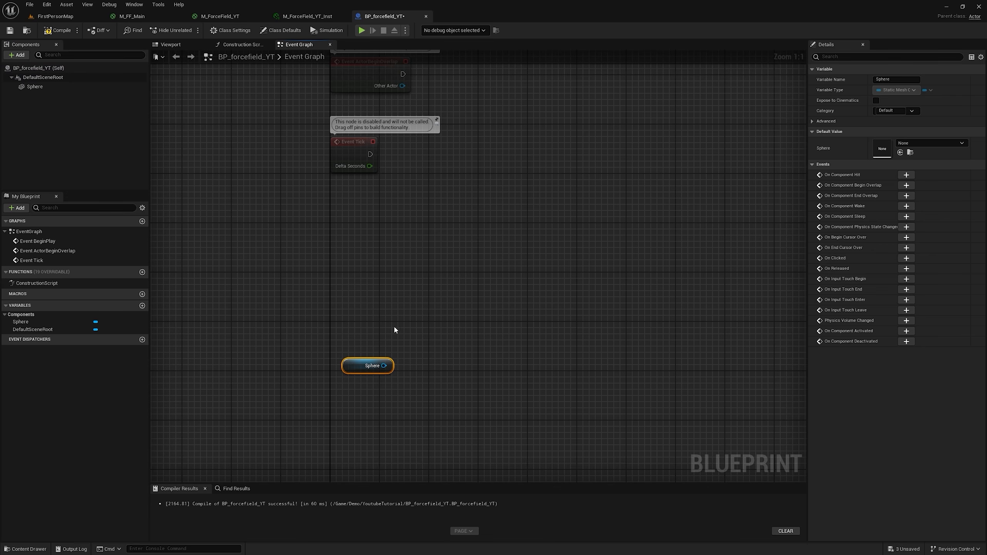
pyautogui.rightClick(387, 261)
pyautogui.write('timeline')
pyautogui.press('Return')
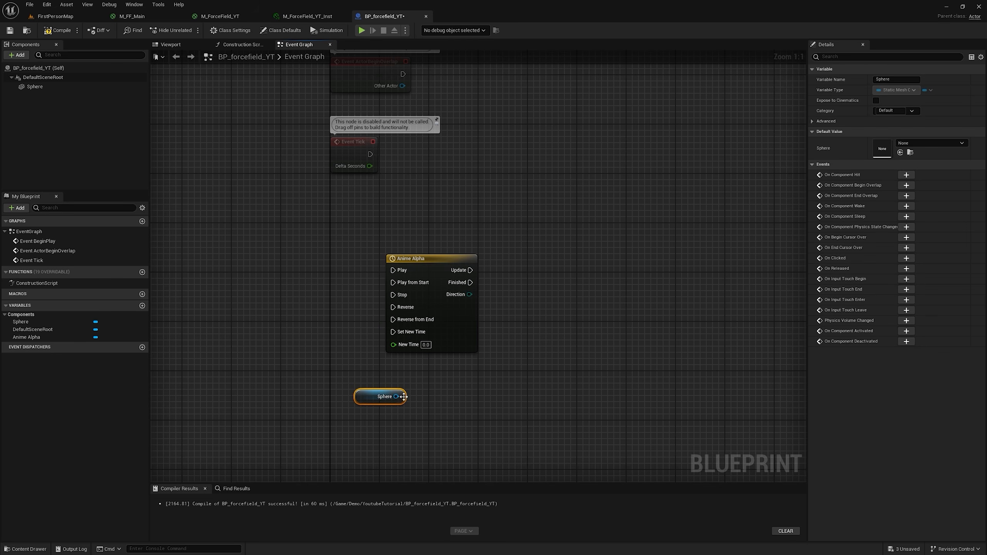
# Step: Name the timeline Anime Alpha and add a Set Scalar Parameter Value on Materials node targeting the Sphere, driven by the timeline's Update output
pyautogui.moveTo(397, 396); pyautogui.dragTo(498, 374)
pyautogui.write('set scala')
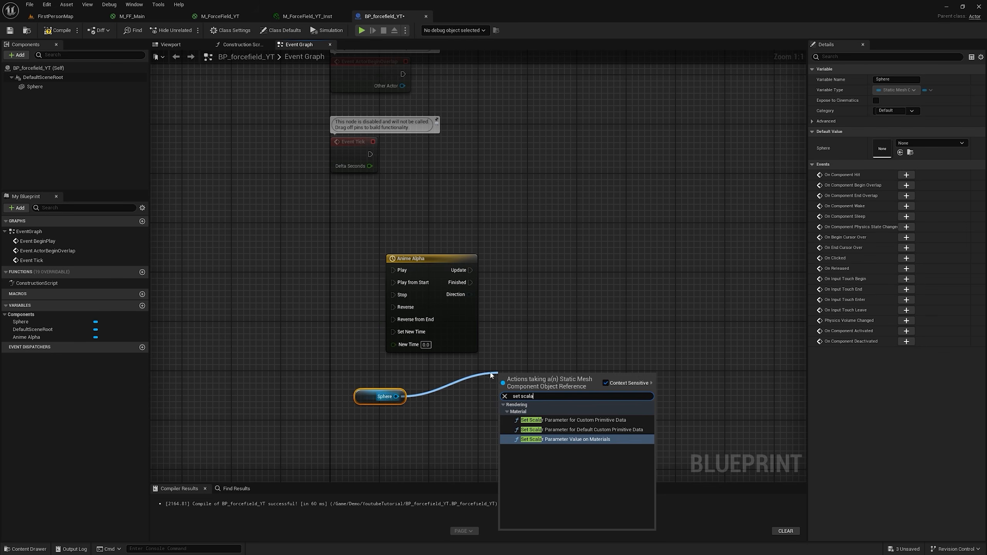
pyautogui.click(588, 443)
pyautogui.moveTo(574, 379); pyautogui.dragTo(604, 262)
pyautogui.moveTo(470, 271); pyautogui.dragTo(564, 247)
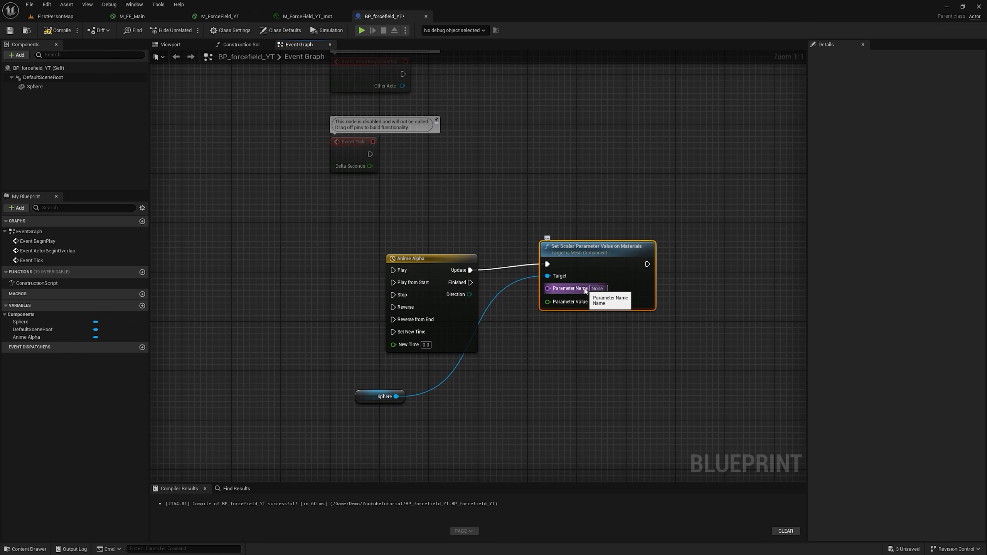
# Step: Check the scalar parameter in M_ForceField_YT and set the Set Scalar Parameter Value node's Parameter Name to Alpha
pyautogui.click(225, 17)
pyautogui.moveTo(475, 319); pyautogui.dragTo(835, 191, button='right')
pyautogui.scroll(2, 524, 253)
pyautogui.click(363, 15)
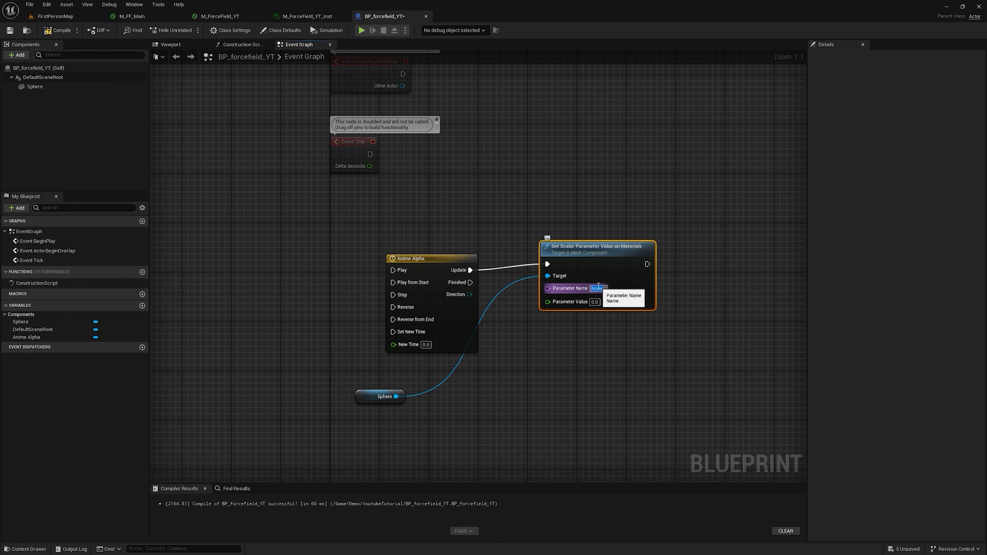
pyautogui.write('Alpha')
pyautogui.press('Return')
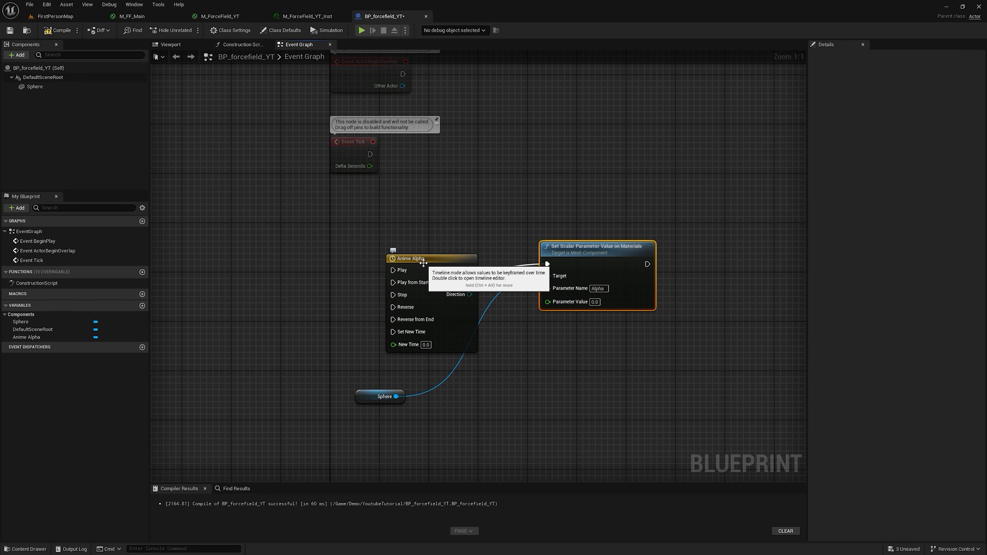
# Step: Open the Anime Alpha timeline and add a float track named Alpha
pyautogui.doubleClick(423, 263)
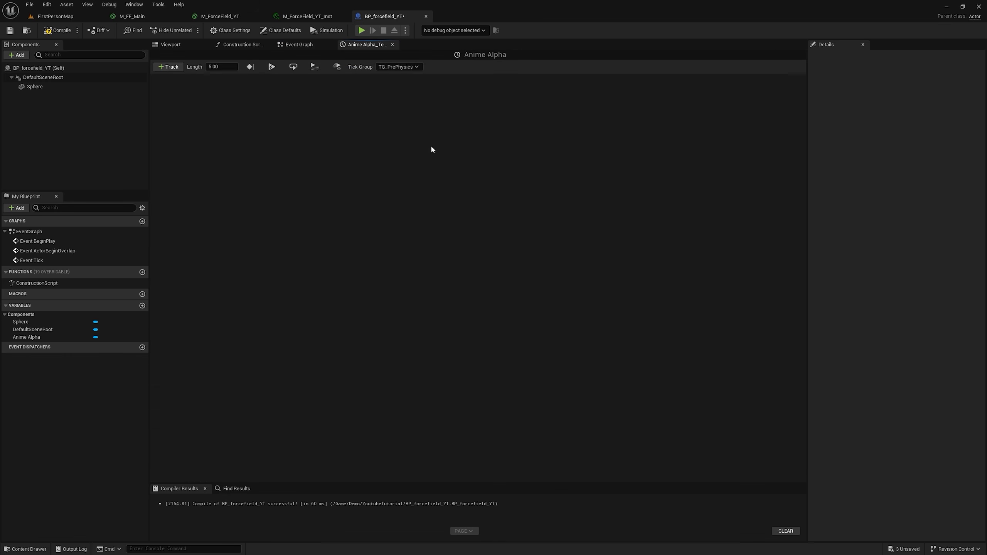
pyautogui.click(173, 68)
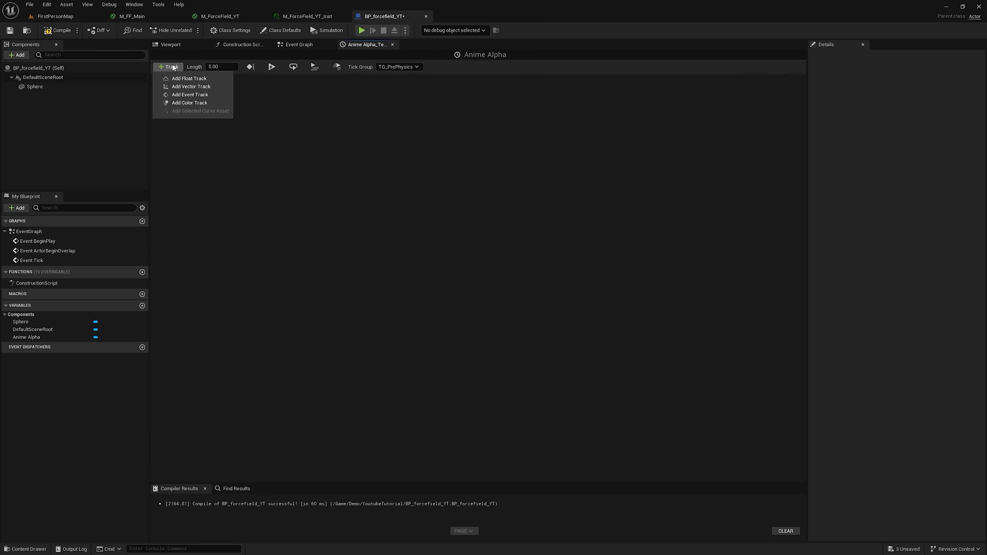
pyautogui.click(190, 79)
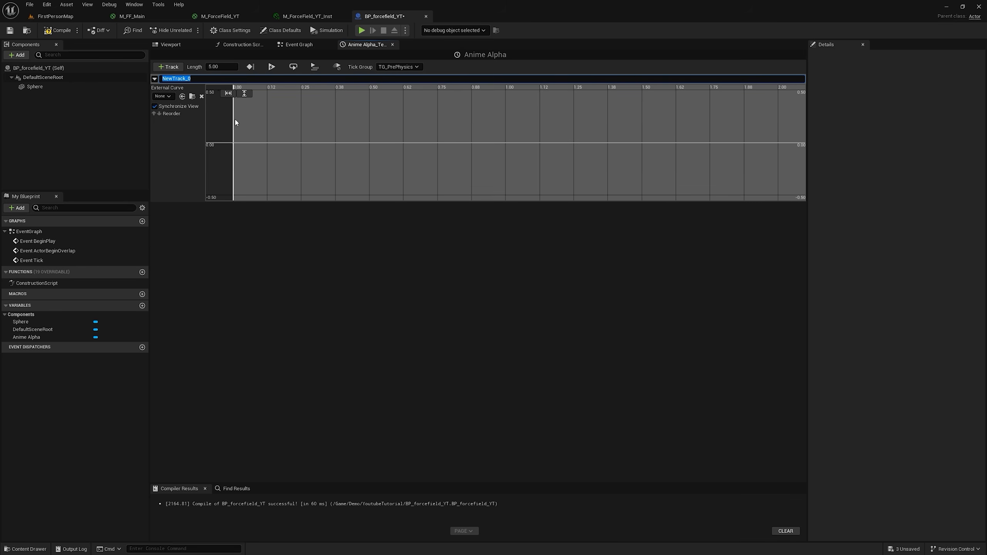
pyautogui.write('Alpha')
pyautogui.press('Return')
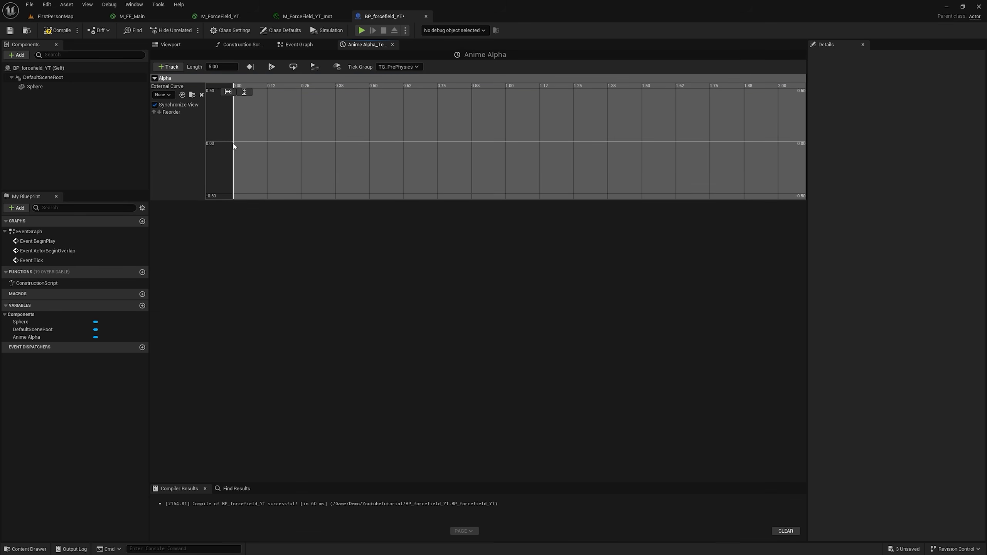
# Step: Add keys to the Alpha track at time 0 with value 0 and at time 5, and fit the curve vertically
pyautogui.keyDown('shift'); pyautogui.click(235, 142); pyautogui.keyUp('shift')
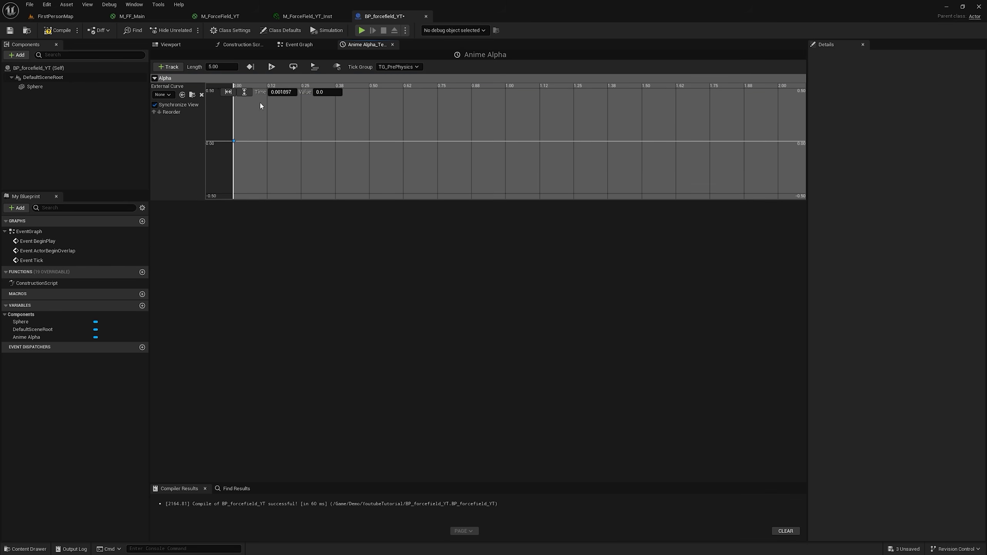
pyautogui.click(290, 91)
pyautogui.write('0')
pyautogui.press('Return')
pyautogui.keyDown('shift'); pyautogui.click(438, 141); pyautogui.keyUp('shift')
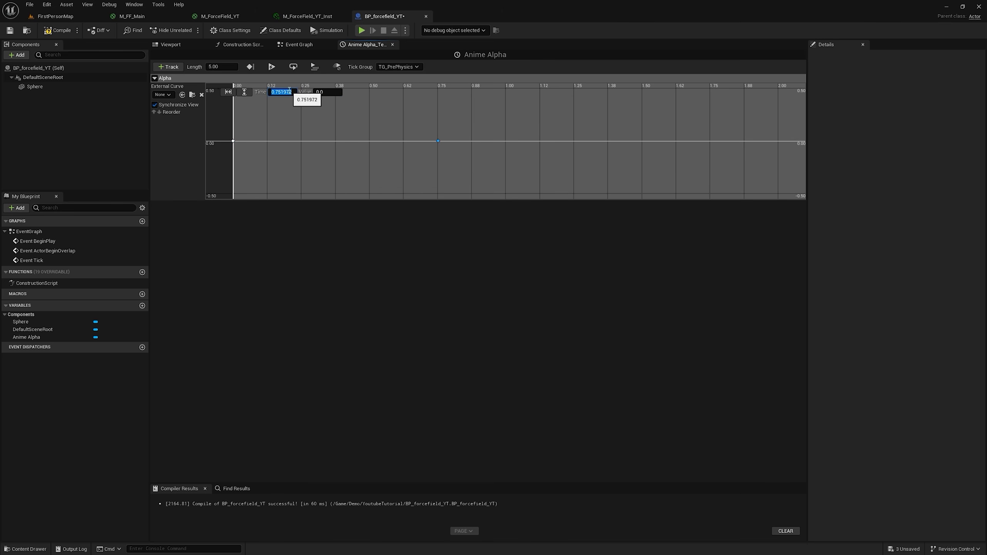
pyautogui.press('Return')
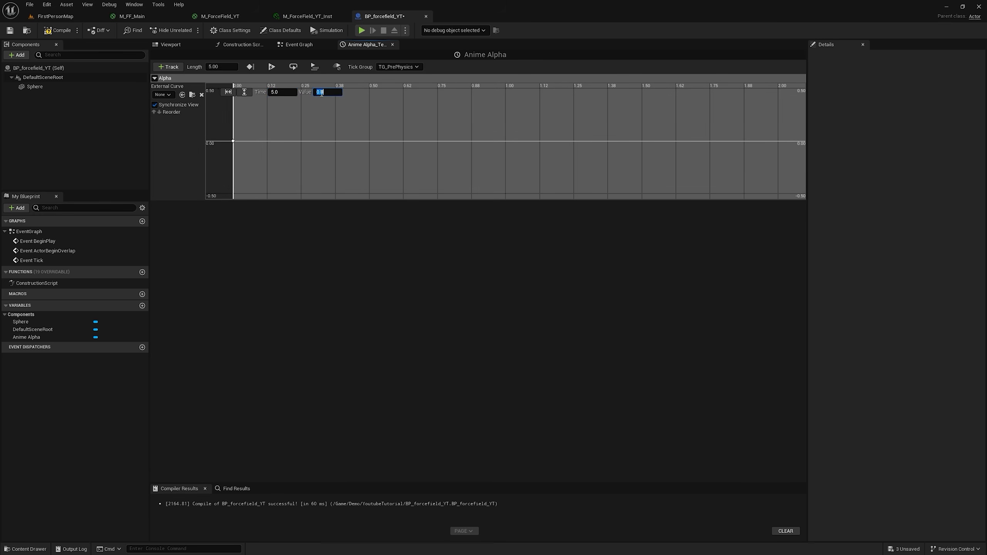
pyautogui.click(244, 91)
# Step: Connect the timeline's Alpha output to Parameter Value in the Event Graph and align the Set Scalar Parameter Value node with the timeline
pyautogui.click(299, 44)
pyautogui.moveTo(468, 162); pyautogui.dragTo(435, 130, button='right')
pyautogui.moveTo(525, 186); pyautogui.dragTo(531, 186)
pyautogui.moveTo(400, 241); pyautogui.dragTo(498, 237)
pyautogui.moveTo(531, 192); pyautogui.dragTo(538, 198)
pyautogui.moveTo(386, 150); pyautogui.dragTo(587, 159, button='right')
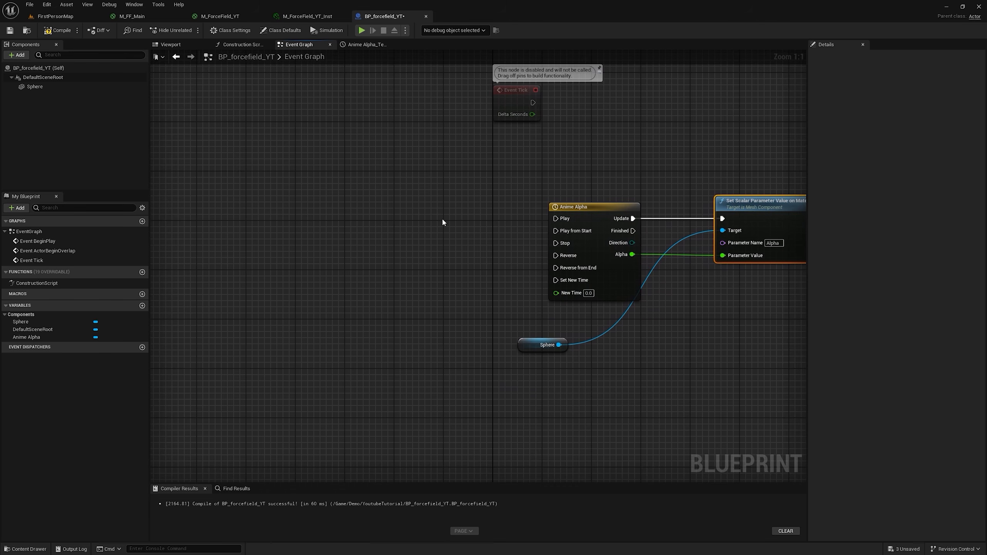
# Step: Create a custom event named Show ForceField and connect it to the Anime Alpha timeline's Play input
pyautogui.rightClick(442, 222)
pyautogui.write('custo')
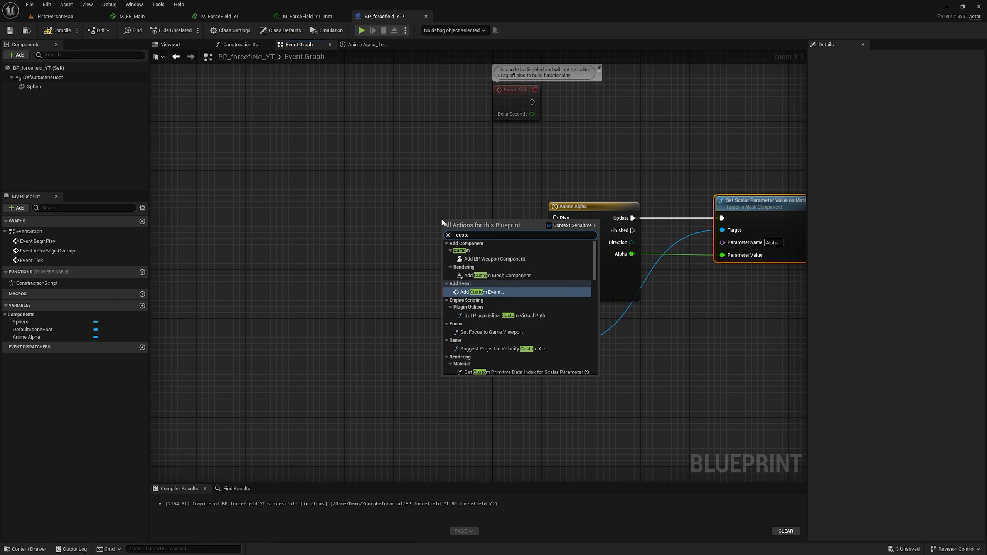
pyautogui.press('Return')
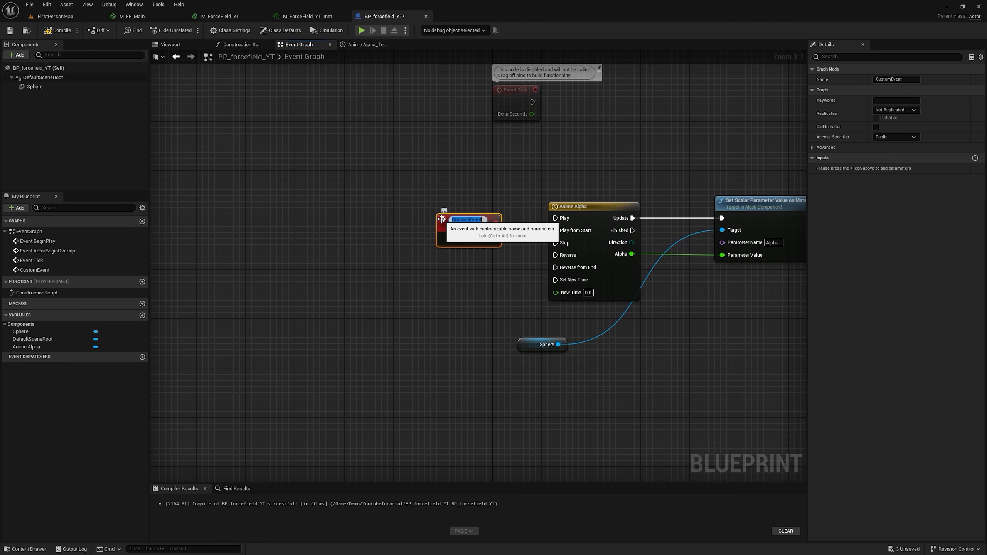
pyautogui.write('Show ForceField')
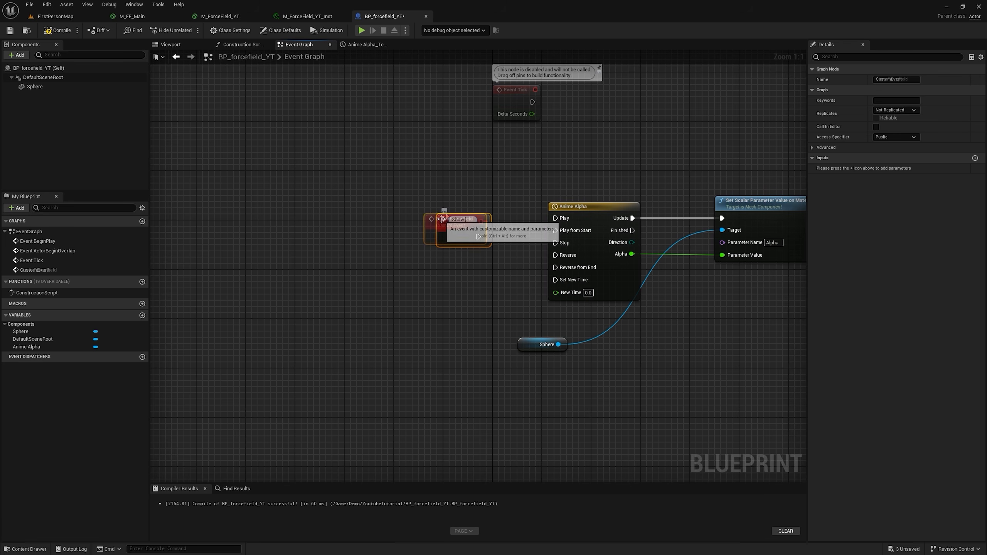
pyautogui.press('Return')
pyautogui.moveTo(458, 230); pyautogui.dragTo(554, 218)
# Step: Create a custom event named Hide ForceField and connect it to the timeline's Reverse input
pyautogui.rightClick(416, 273)
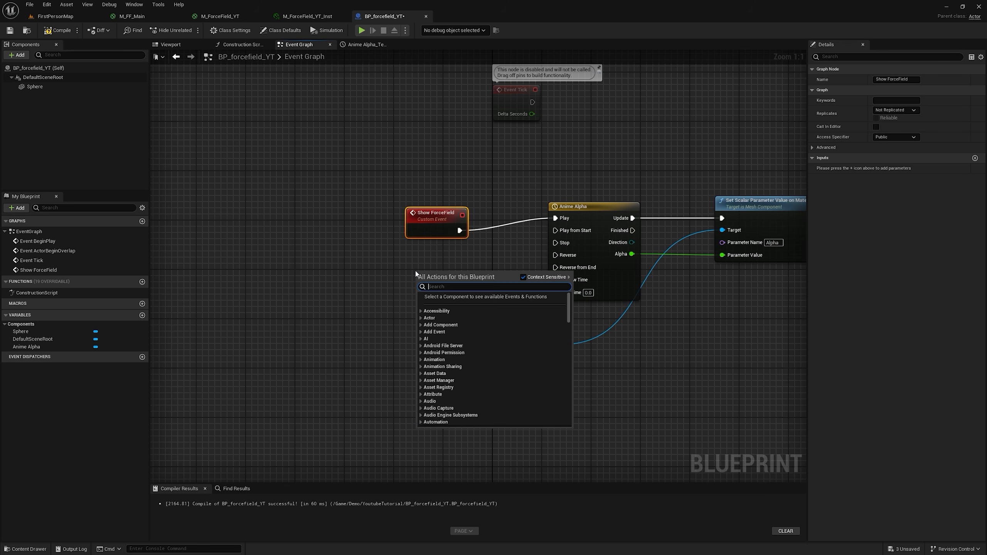
pyautogui.write('cust')
pyautogui.press('Return')
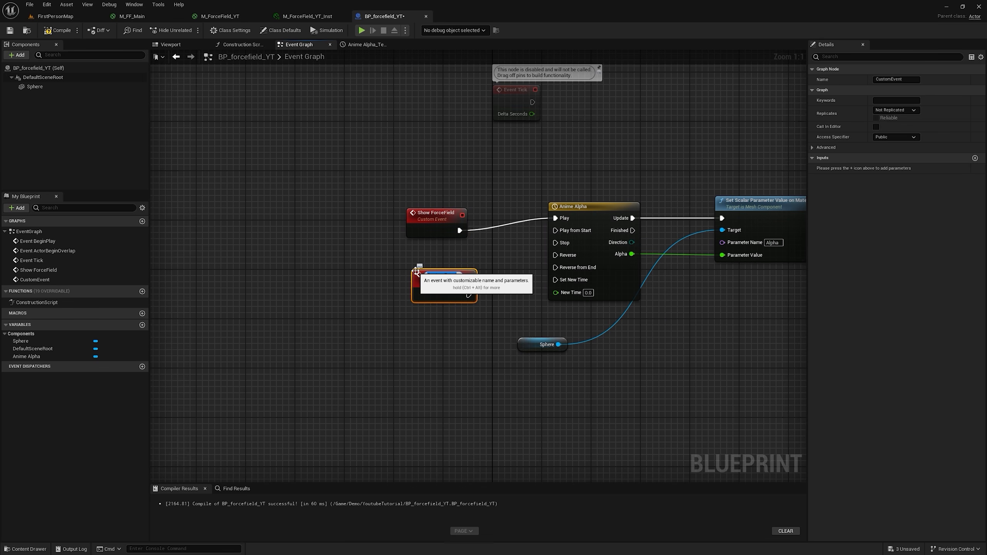
pyautogui.write('Hi')
pyautogui.write('de ForceField')
pyautogui.press('Return')
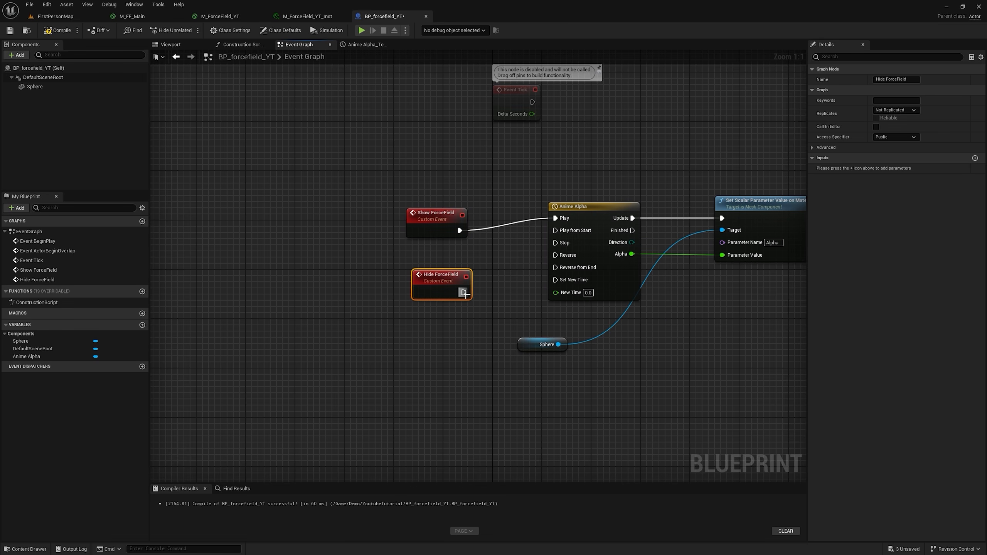
pyautogui.moveTo(464, 292); pyautogui.dragTo(555, 256)
# Step: Align the Show ForceField event with the timeline's Play input, keep them connected, and move the Sphere reference below the Set Scalar Parameter Value node
pyautogui.moveTo(444, 221); pyautogui.dragTo(436, 209)
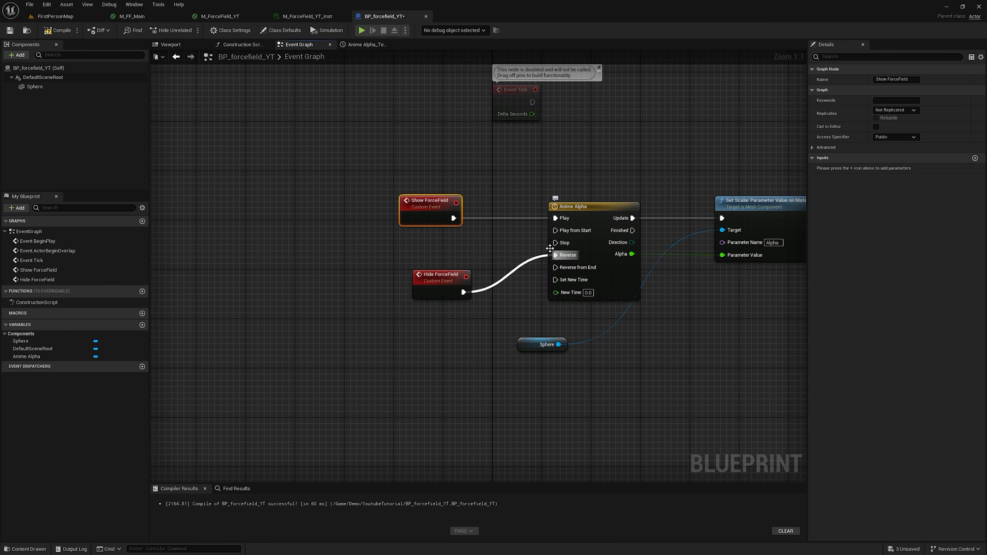
pyautogui.moveTo(453, 218); pyautogui.dragTo(520, 214)
pyautogui.click(507, 165)
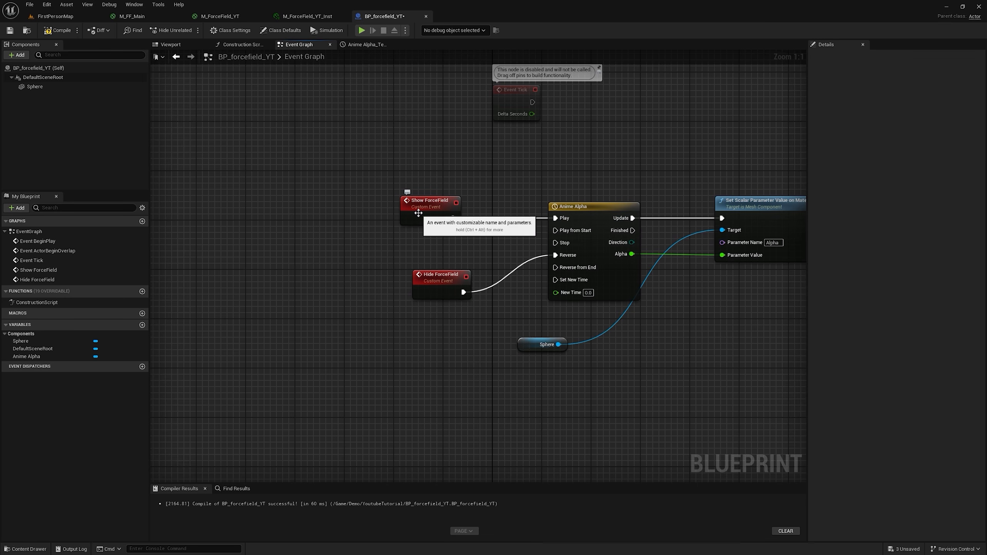
pyautogui.moveTo(453, 219); pyautogui.dragTo(555, 218)
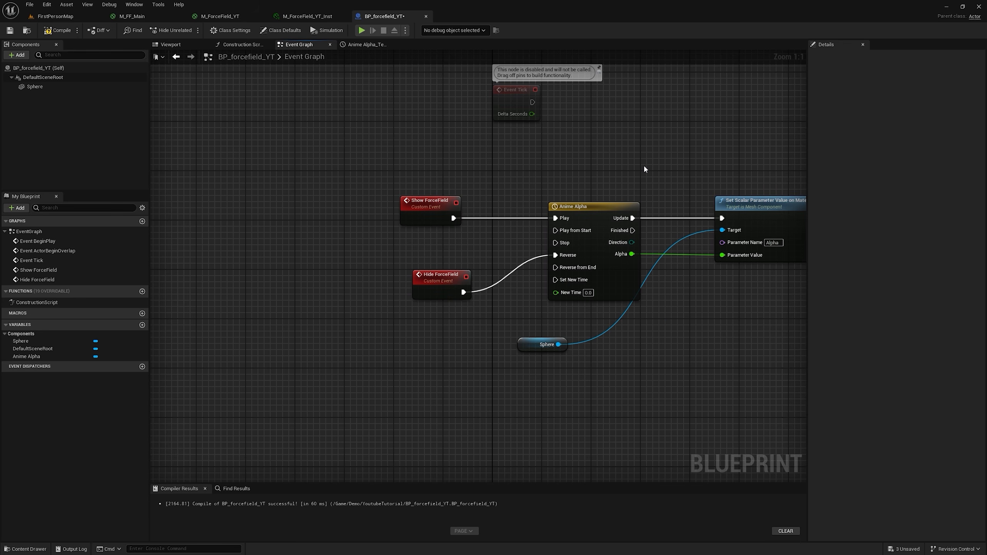
pyautogui.moveTo(544, 344); pyautogui.dragTo(686, 320)
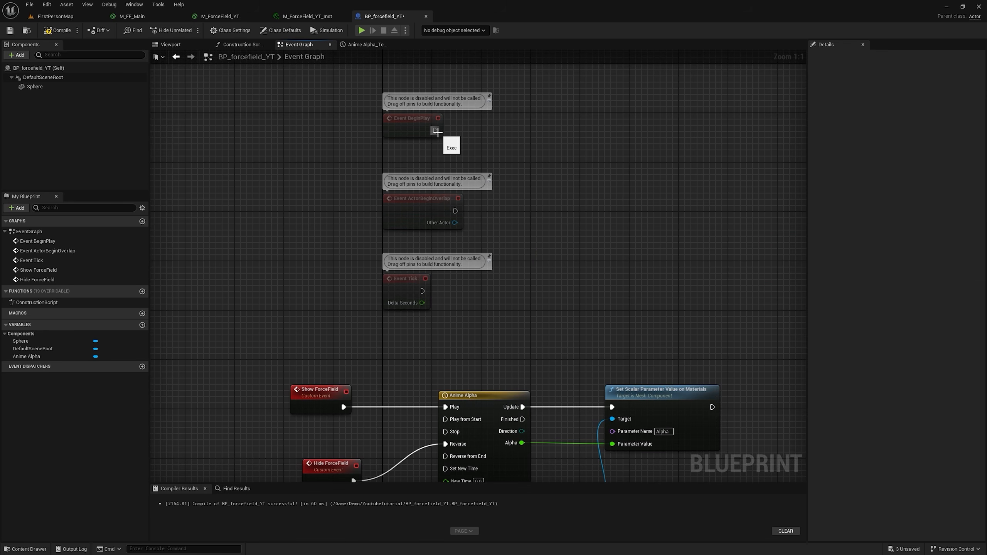
# Step: Call Show Force Field from Event BeginPlay
pyautogui.moveTo(517, 123); pyautogui.dragTo(516, 123)
pyautogui.write('call')
pyautogui.click(554, 198)
# Step: Call Hide Force Field from the Anime Alpha timeline's Finished output
pyautogui.moveTo(539, 429); pyautogui.dragTo(465, 228, button='right')
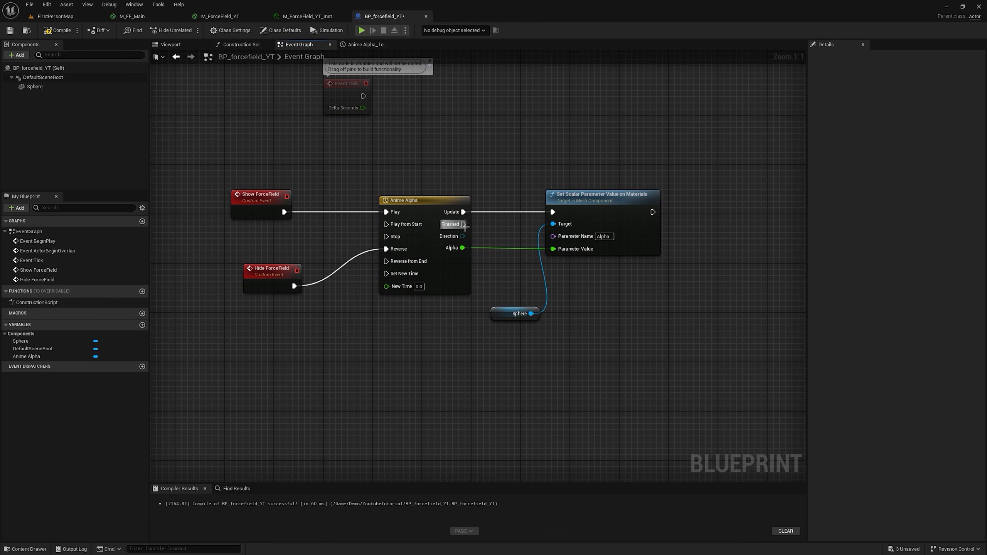
pyautogui.moveTo(610, 334); pyautogui.dragTo(610, 333)
pyautogui.write('call')
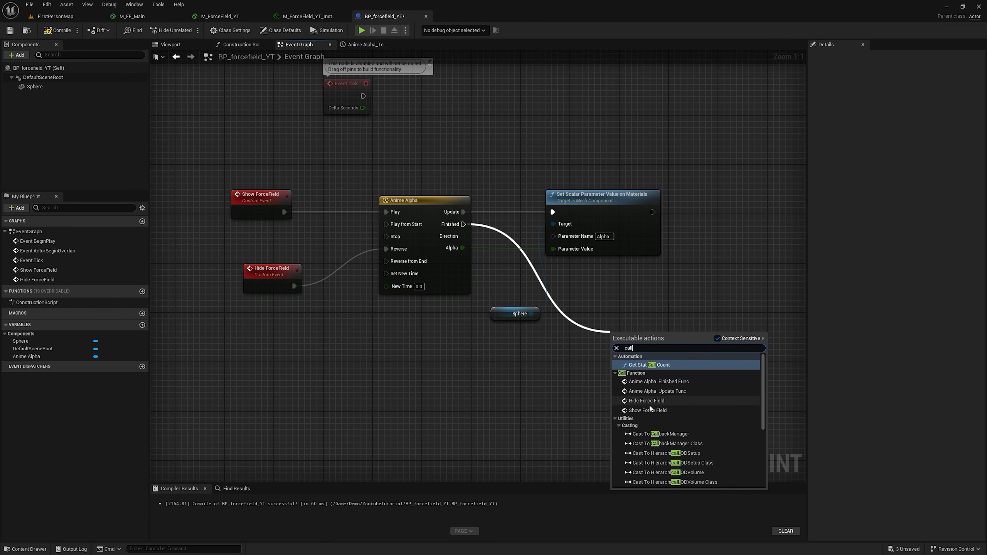
pyautogui.click(649, 404)
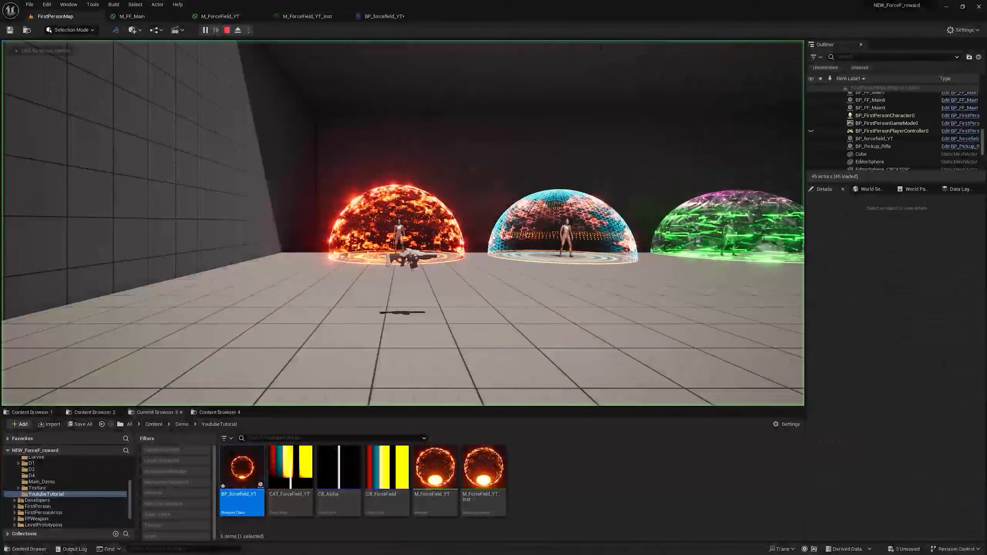
# Step: Play FirstPersonMap twice to preview the force field's show and hide animation, stopping the simulation after each run
pyautogui.click(494, 237)
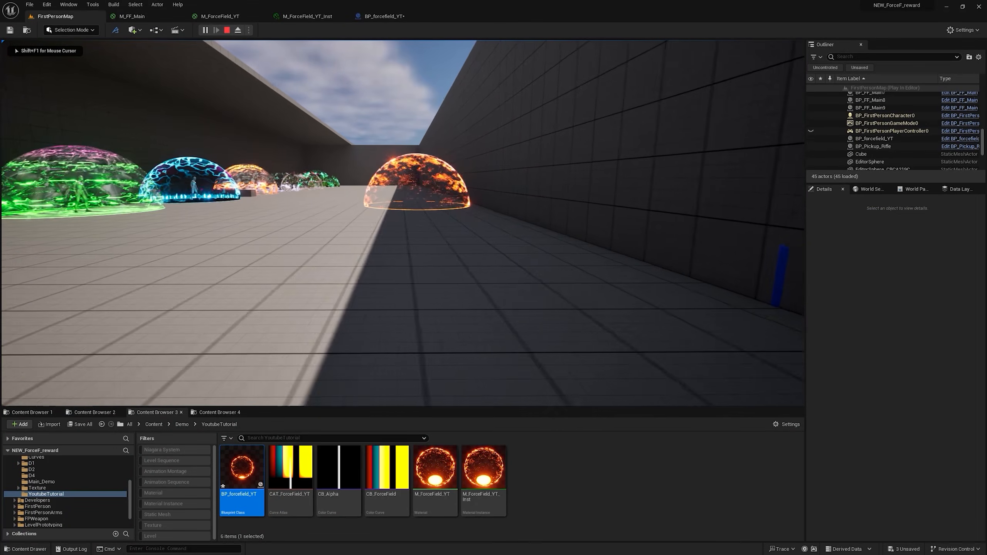
pyautogui.press('w')
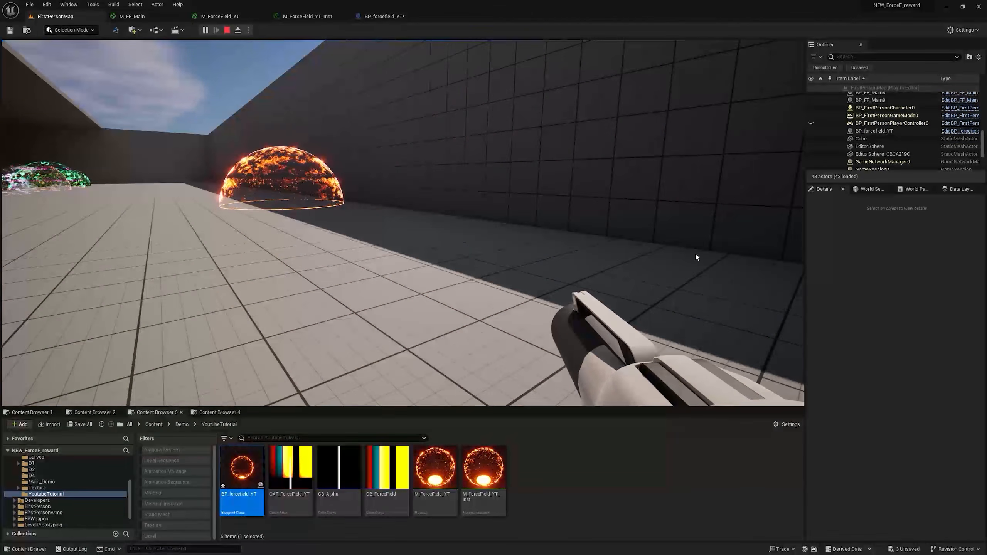
pyautogui.press('Escape')
pyautogui.moveTo(328, 119); pyautogui.dragTo(350, 143)
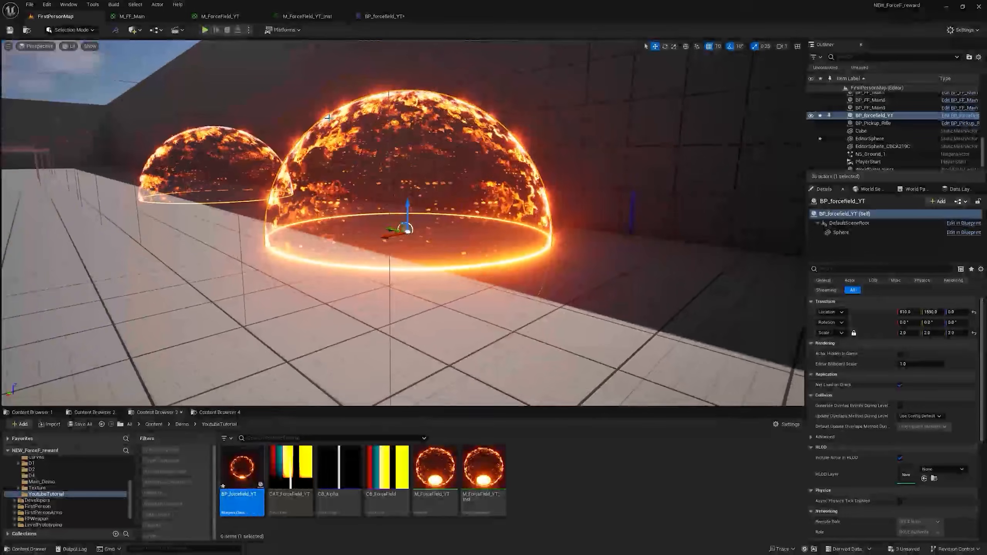
pyautogui.click(205, 30)
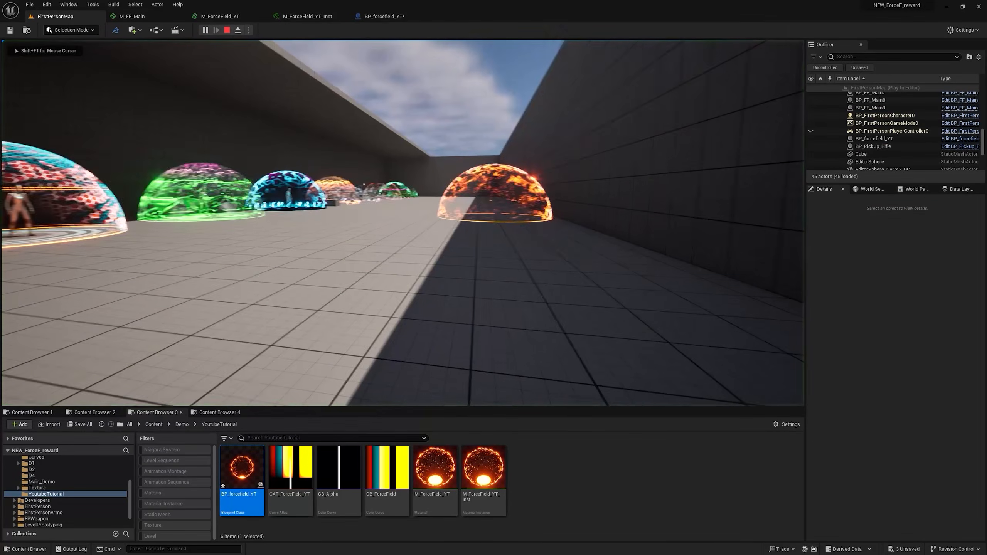
pyautogui.press('s')
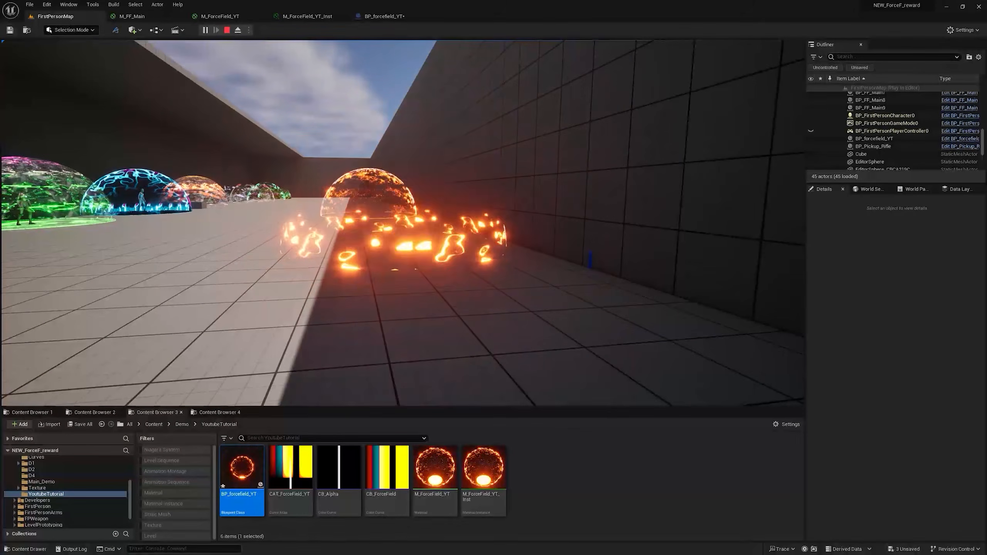
pyautogui.press('Escape')
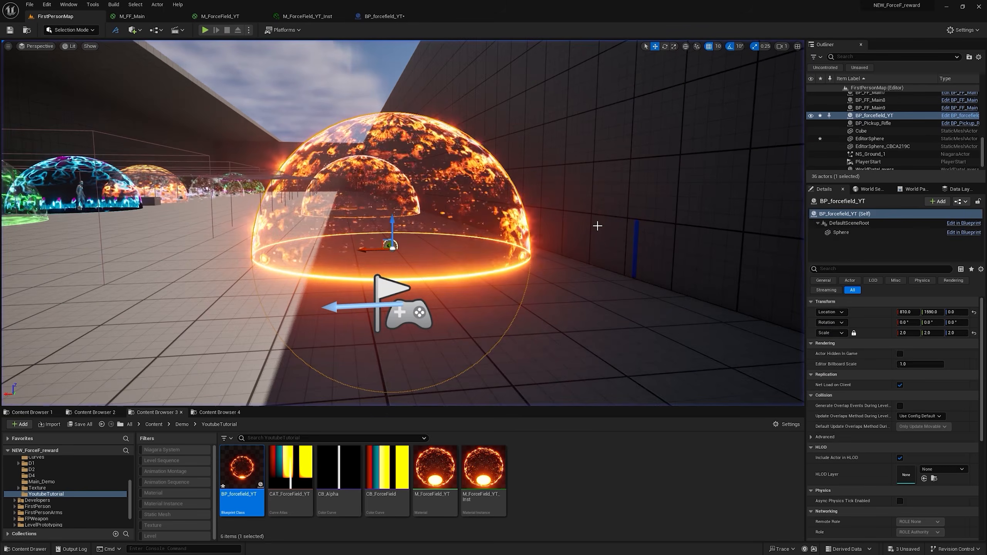
# Step: Align the Show ForceField event node directly above the Hide ForceField event node in BP_forcefield_YT
pyautogui.click(377, 17)
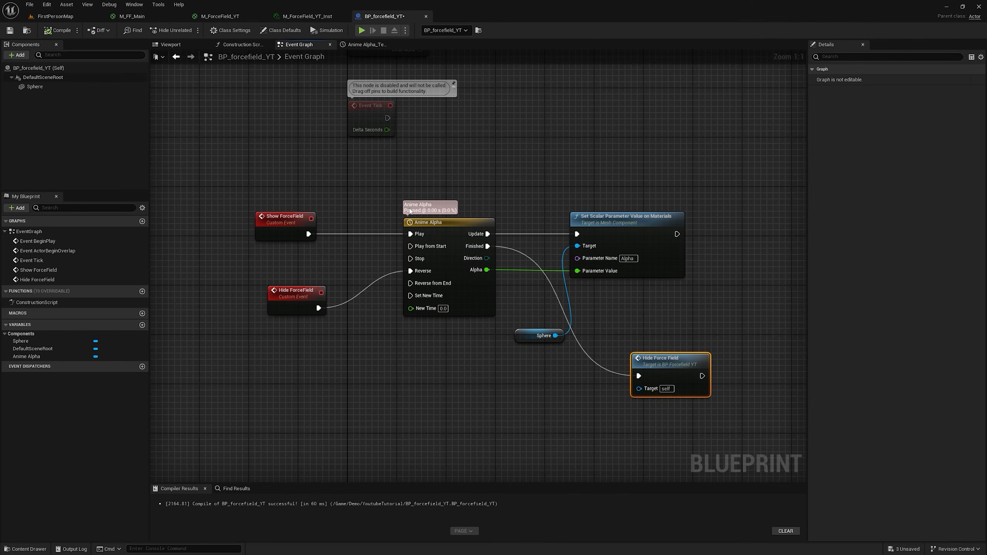
pyautogui.moveTo(288, 223); pyautogui.dragTo(292, 230)
pyautogui.scroll(-2, 427, 198)
pyautogui.click(52, 17)
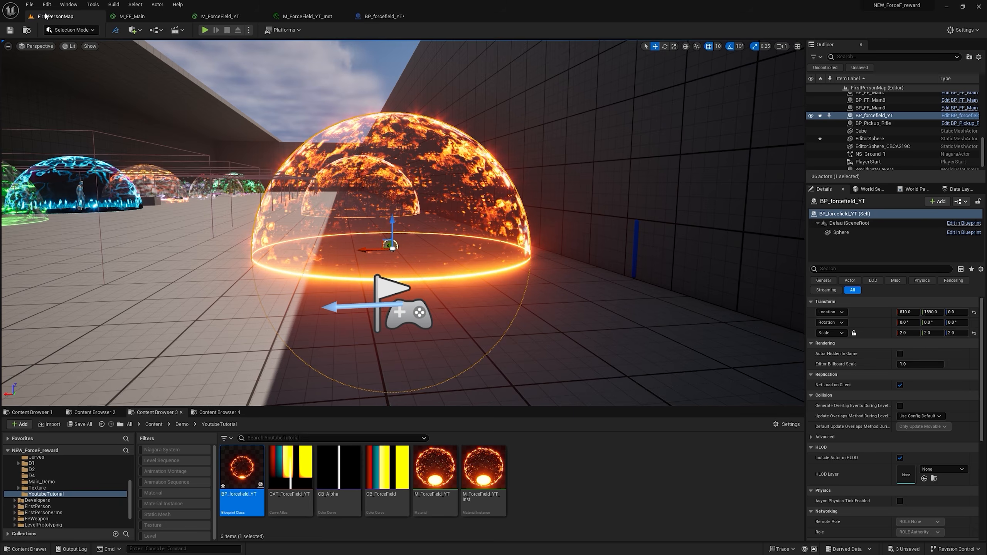
pyautogui.rightClick(335, 167)
pyautogui.moveTo(397, 158)
pyautogui.mouseDown(button='right')
pyautogui.moveTo(365, 157)
pyautogui.moveTo(396, 175)
pyautogui.mouseUp(button='right')
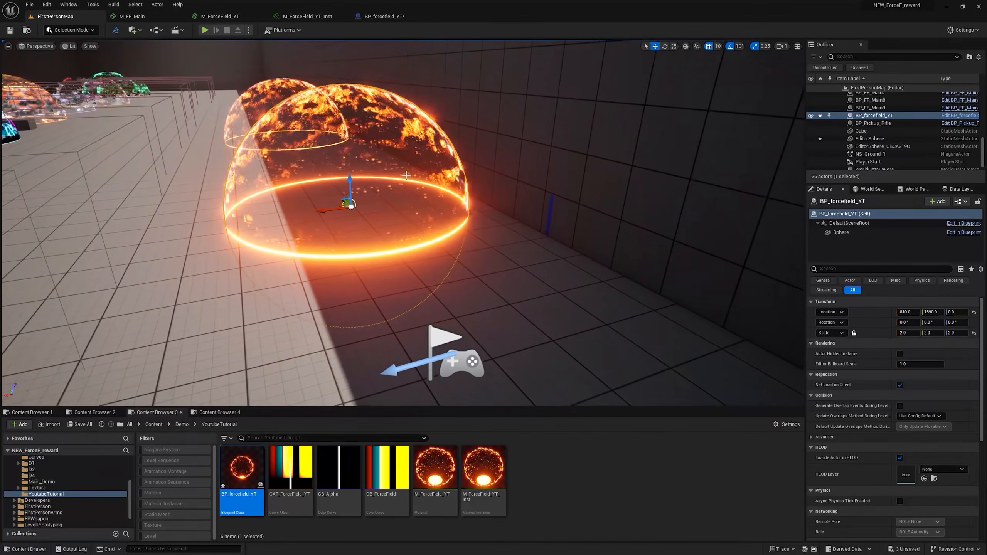
pyautogui.click(388, 18)
pyautogui.scroll(2, 349, 213)
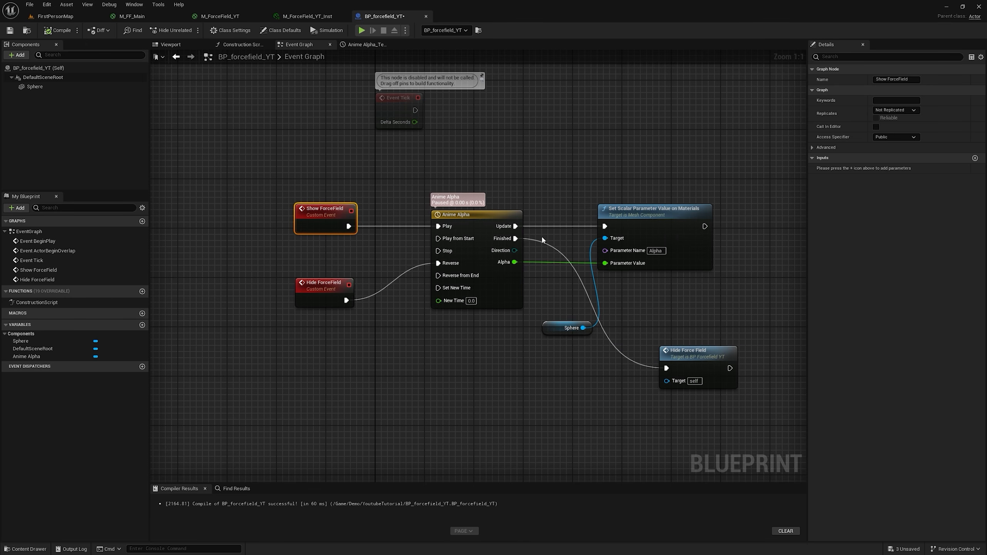
pyautogui.click(546, 187)
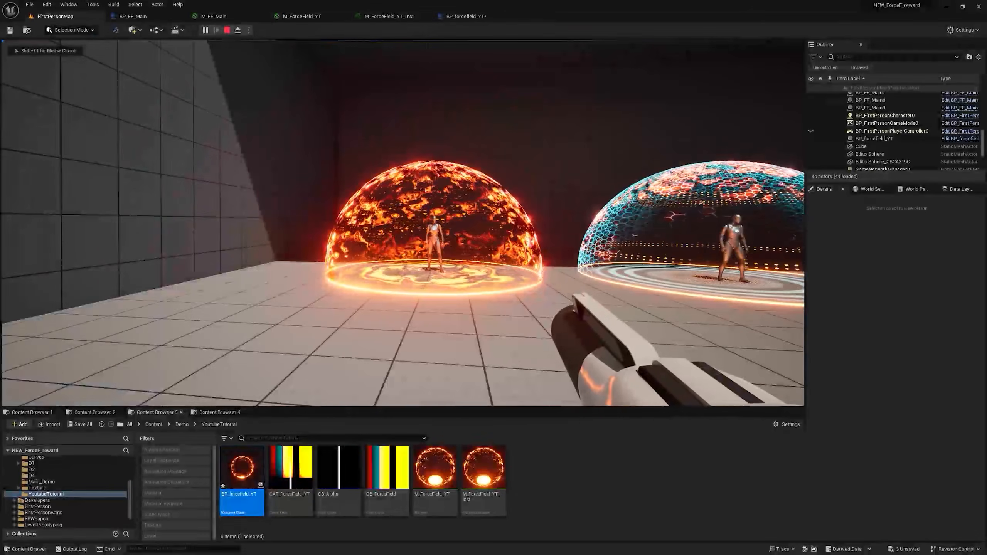
# Step: Fire at the orange force field in the running FirstPersonMap to examine its impact effect, and stop the simulation
pyautogui.click(403, 224)
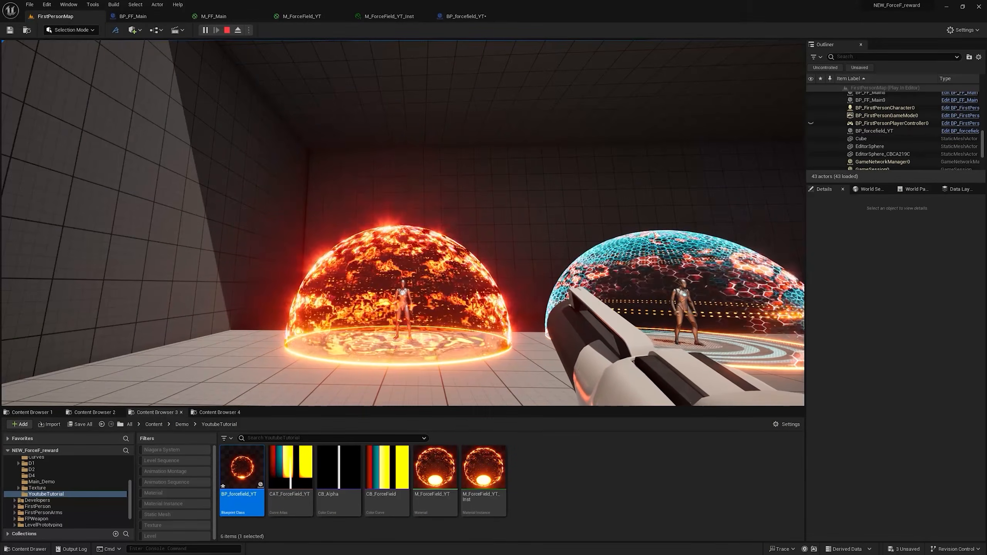
pyautogui.click(402, 224)
pyautogui.click(403, 223)
pyautogui.click(403, 223)
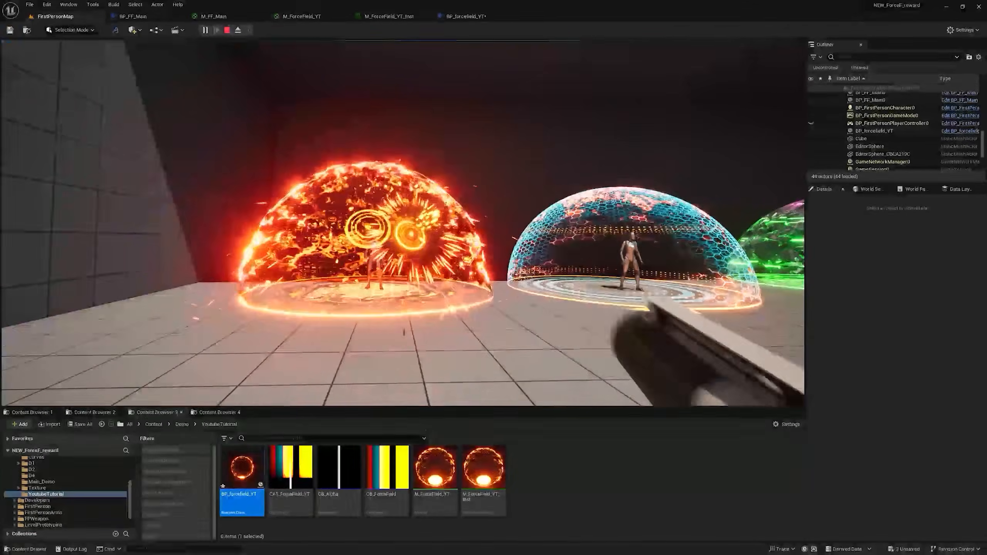
pyautogui.press('Escape')
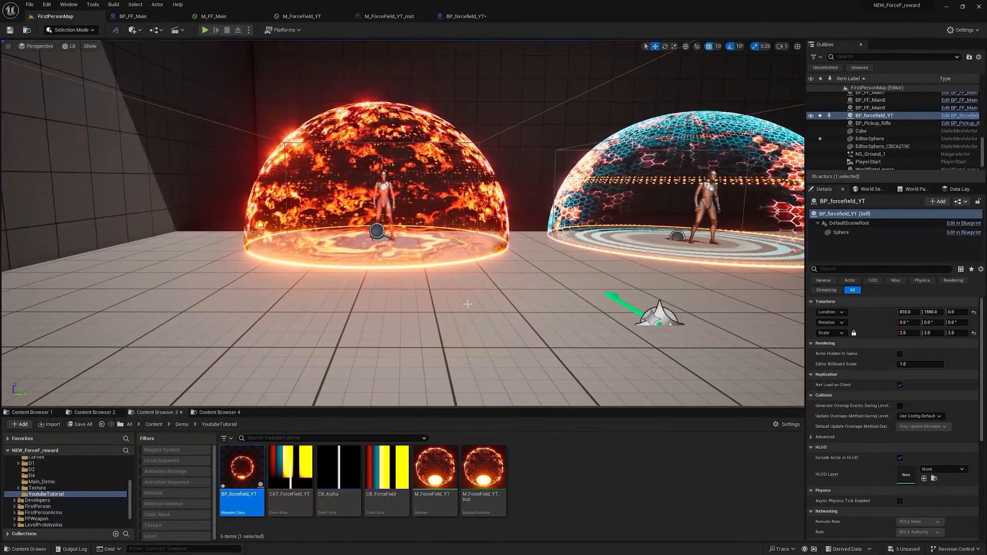
# Step: Add a VertexNormalWS node below the result node in the M_ForceField_YT material graph
pyautogui.click(309, 17)
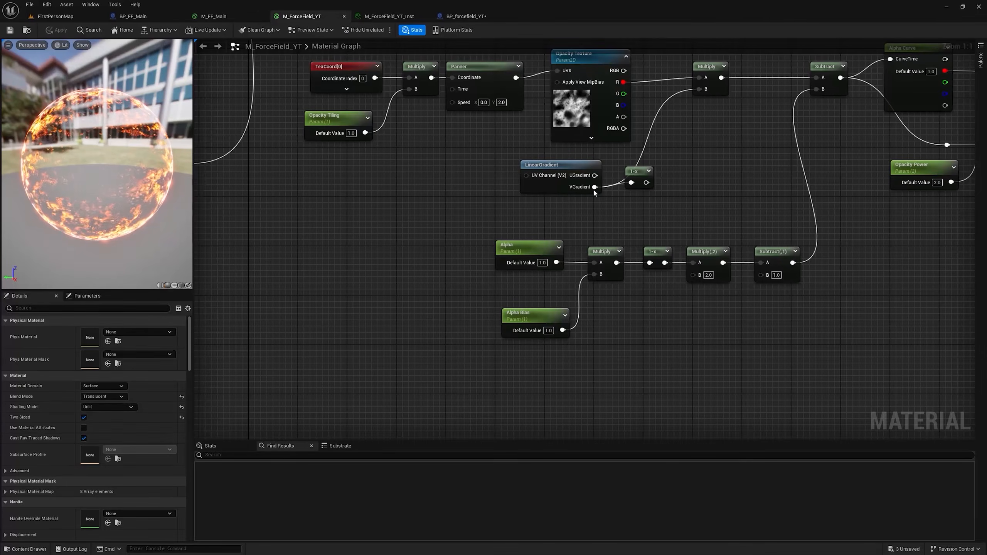
pyautogui.scroll(-2, 511, 157)
pyautogui.moveTo(747, 222); pyautogui.dragTo(412, 261, button='right')
pyautogui.moveTo(700, 233); pyautogui.dragTo(485, 316, button='right')
pyautogui.scroll(-2, 485, 316)
pyautogui.moveTo(671, 163); pyautogui.dragTo(604, 216, button='right')
pyautogui.scroll(3, 606, 197)
pyautogui.moveTo(567, 171); pyautogui.dragTo(660, 157)
pyautogui.moveTo(653, 176); pyautogui.dragTo(656, 126, button='right')
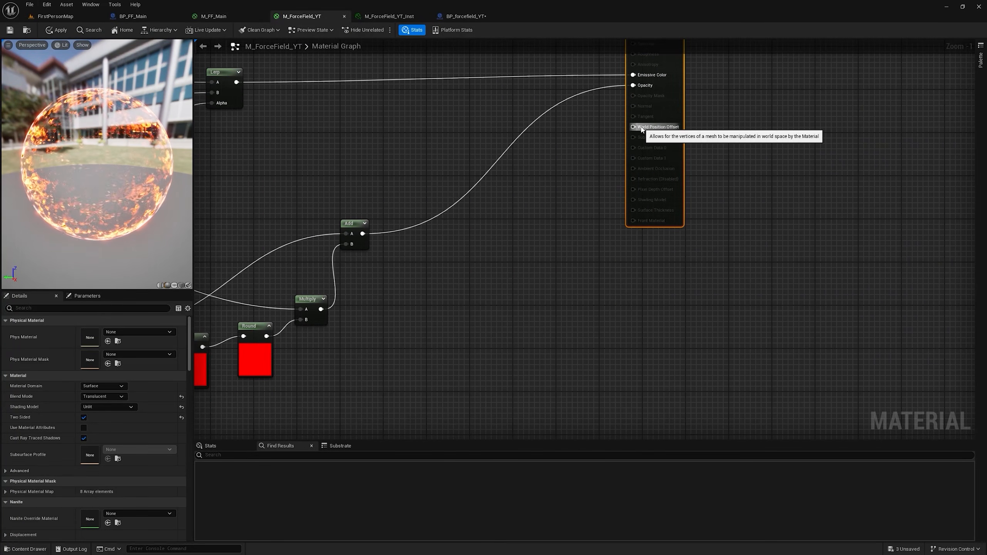
pyautogui.moveTo(592, 168); pyautogui.dragTo(617, 156, button='right')
pyautogui.rightClick(528, 254)
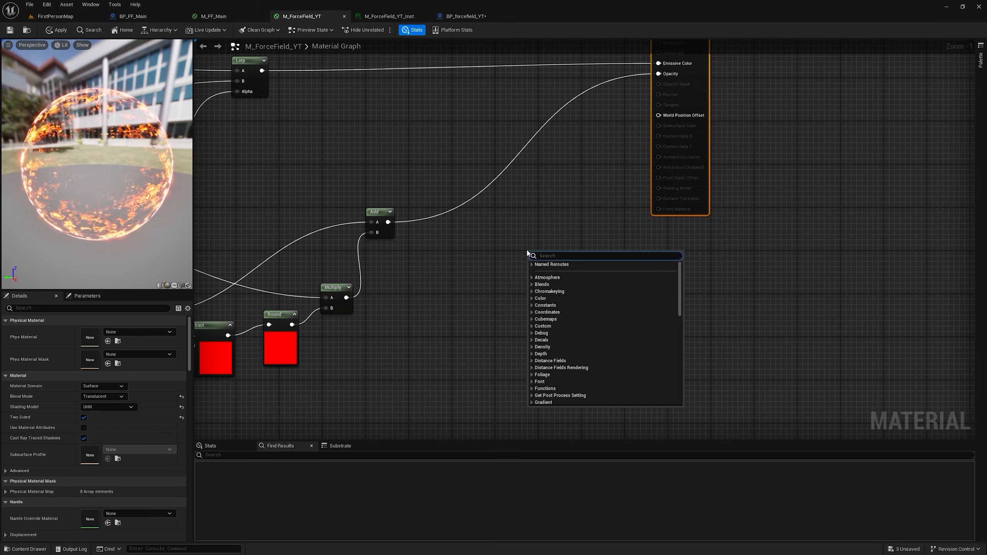
pyautogui.write('ver')
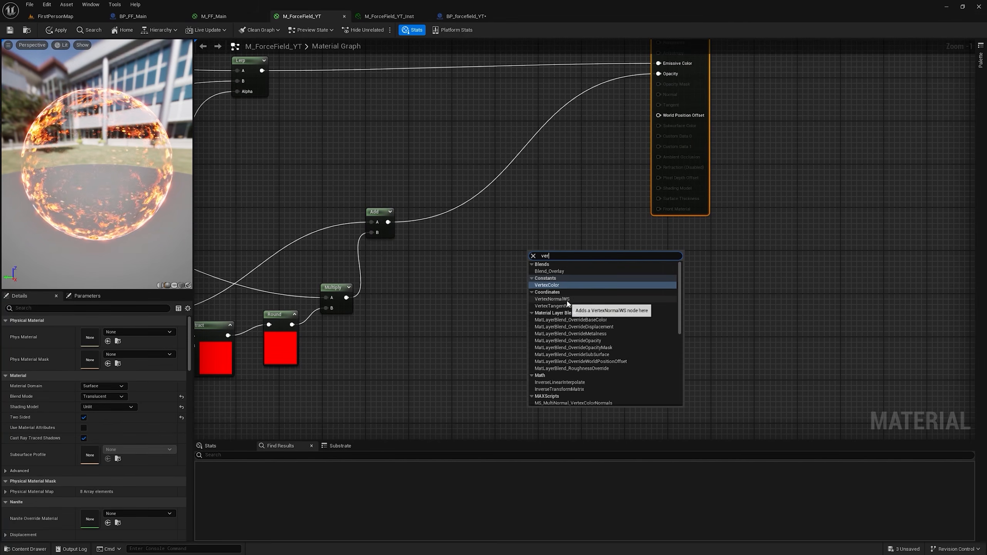
pyautogui.click(567, 300)
pyautogui.moveTo(553, 258); pyautogui.dragTo(511, 318)
# Step: Add a Multiply node beside VertexNormalWS, feed the vertex normal into its A input, and align the two nodes
pyautogui.moveTo(557, 322); pyautogui.dragTo(561, 235, button='right')
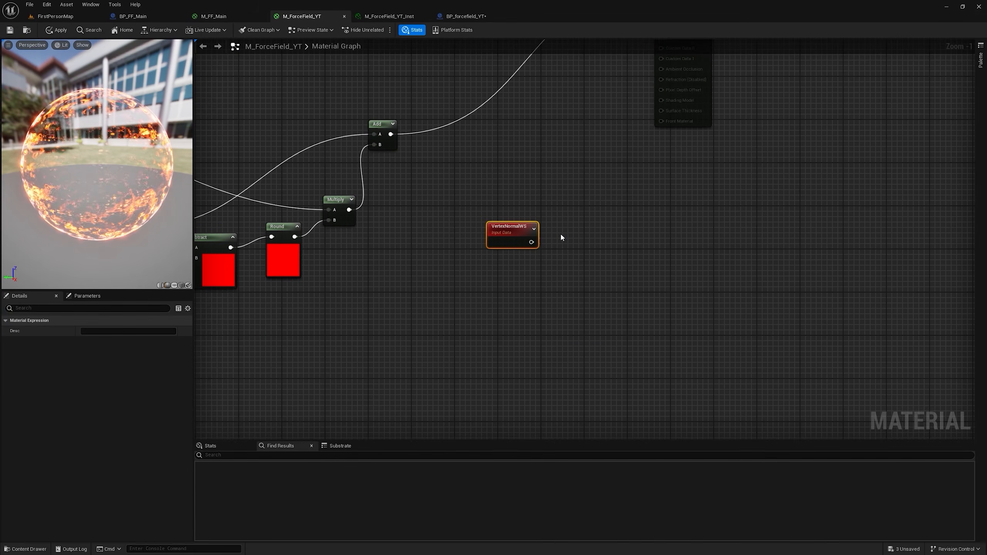
pyautogui.press('m')
pyautogui.click(561, 234)
pyautogui.moveTo(531, 242); pyautogui.dragTo(569, 250)
pyautogui.press('q')
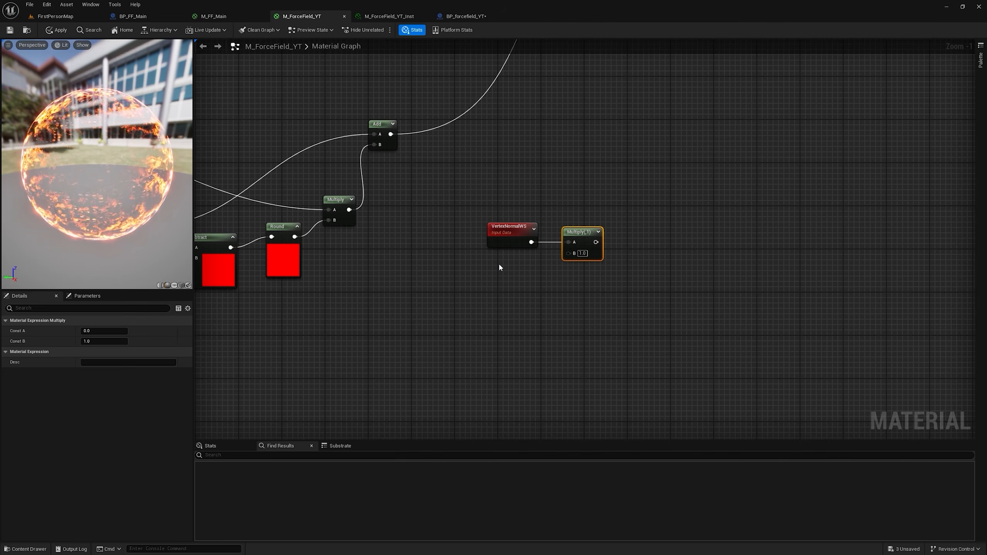
# Step: Add a scalar parameter named Bounce Normal and connect it to the Multiply node's B input
pyautogui.press('s')
pyautogui.click(499, 266)
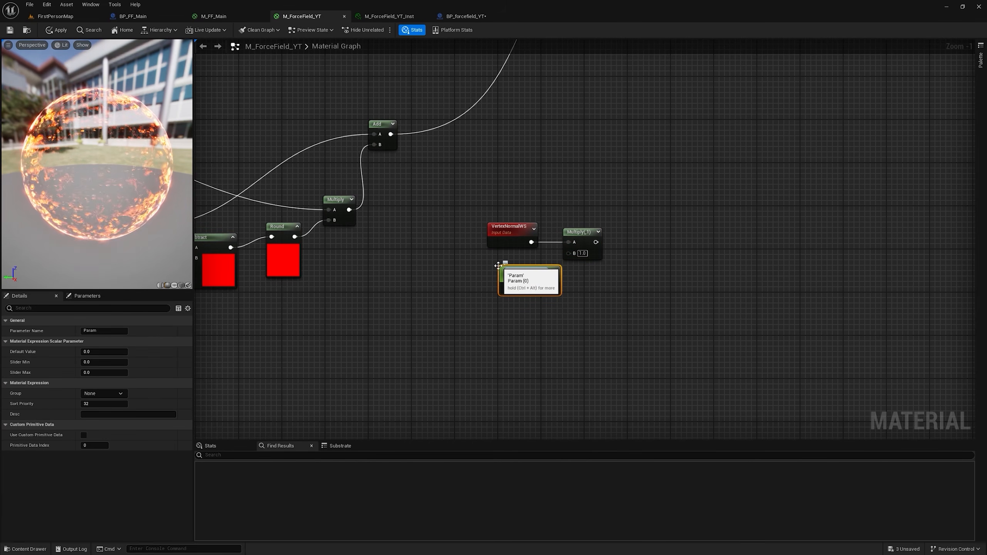
pyautogui.write('Bounce Normal')
pyautogui.press('Return')
pyautogui.moveTo(555, 286); pyautogui.dragTo(572, 255)
# Step: Preview the VertexNormalWS node on the sphere and rotate the preview to examine the normal directions
pyautogui.moveTo(601, 247); pyautogui.dragTo(577, 324, button='right')
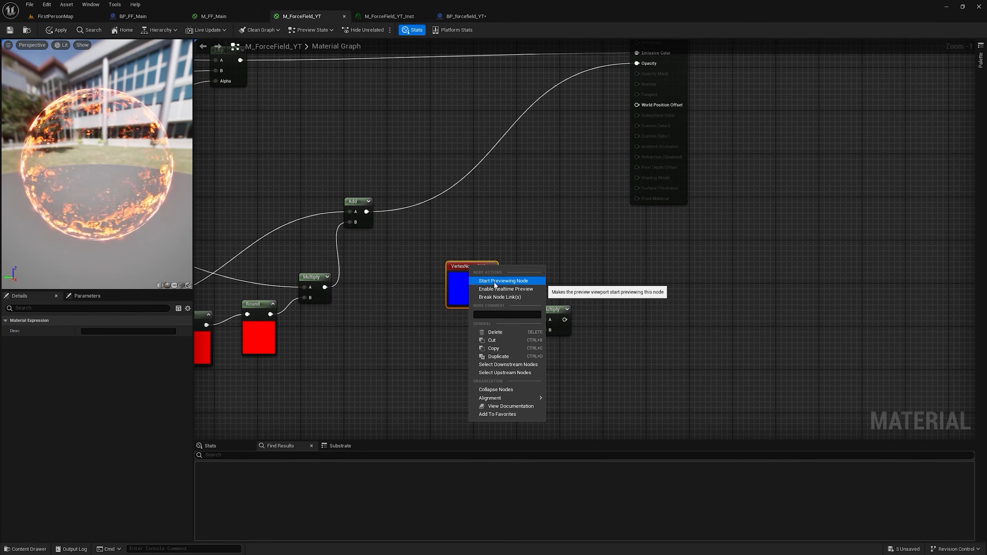
pyautogui.click(495, 283)
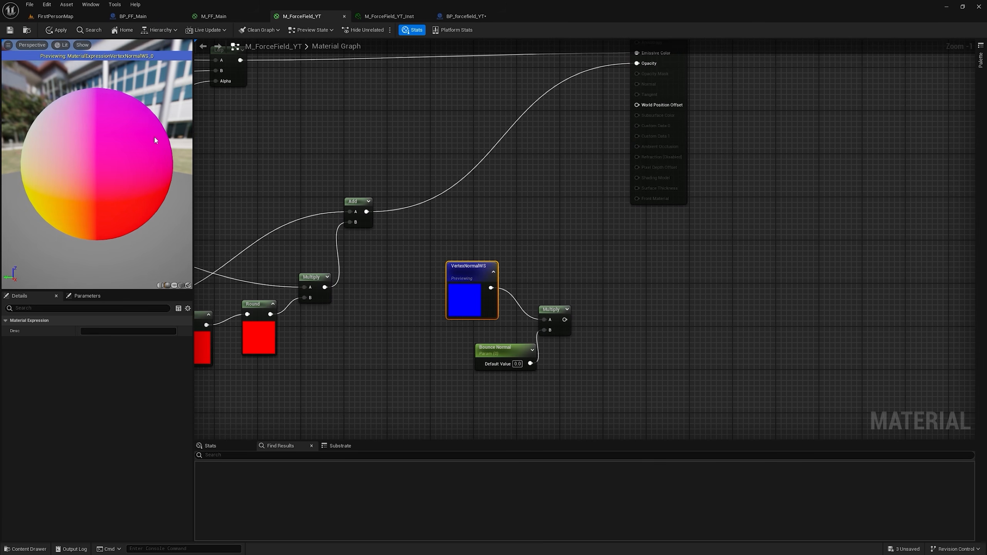
pyautogui.moveTo(109, 142); pyautogui.dragTo(68, 131)
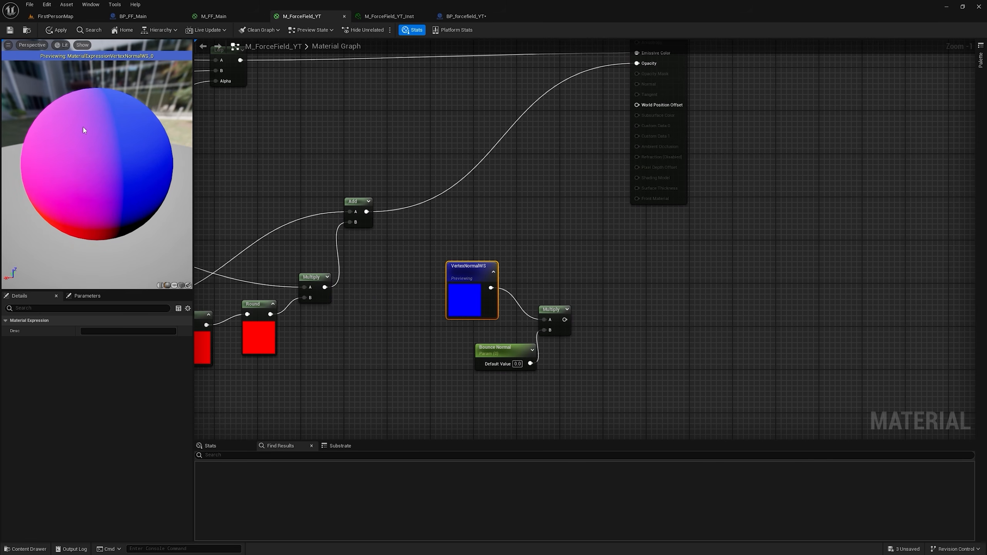
pyautogui.moveTo(68, 159); pyautogui.dragTo(133, 149)
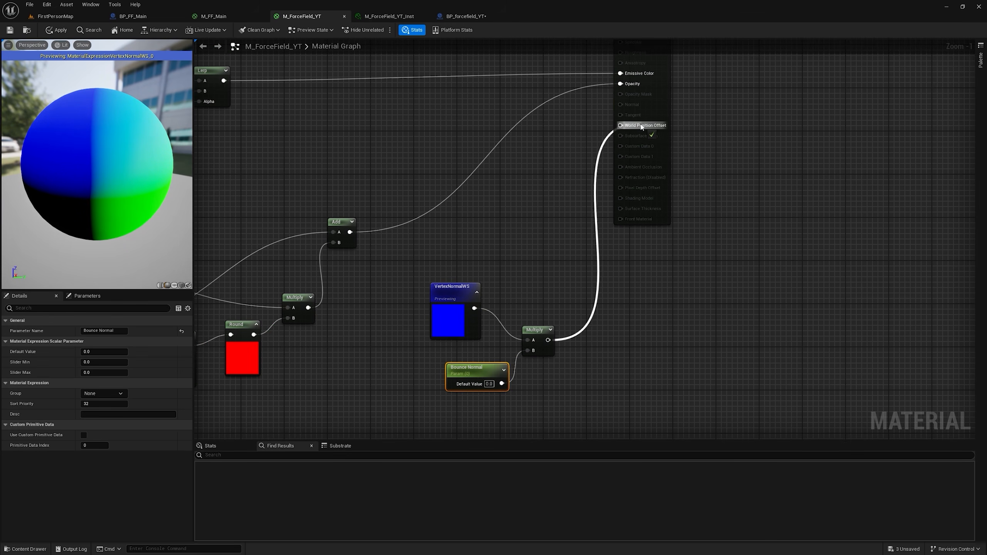
# Step: Connect the Multiply output to World Position Offset with Bounce Normal at 100, and stop previewing the VertexNormalWS node
pyautogui.moveTo(640, 128); pyautogui.dragTo(640, 129)
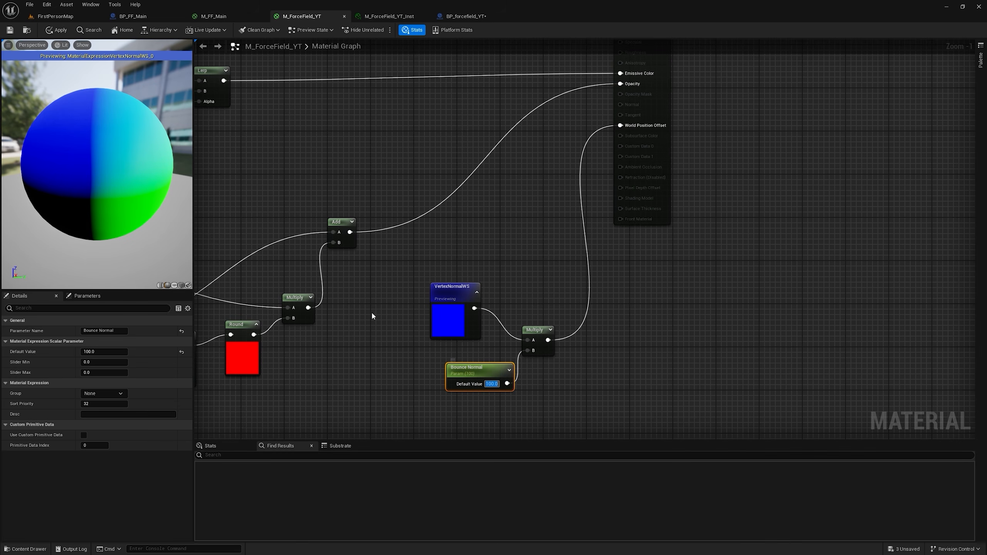
pyautogui.rightClick(455, 296)
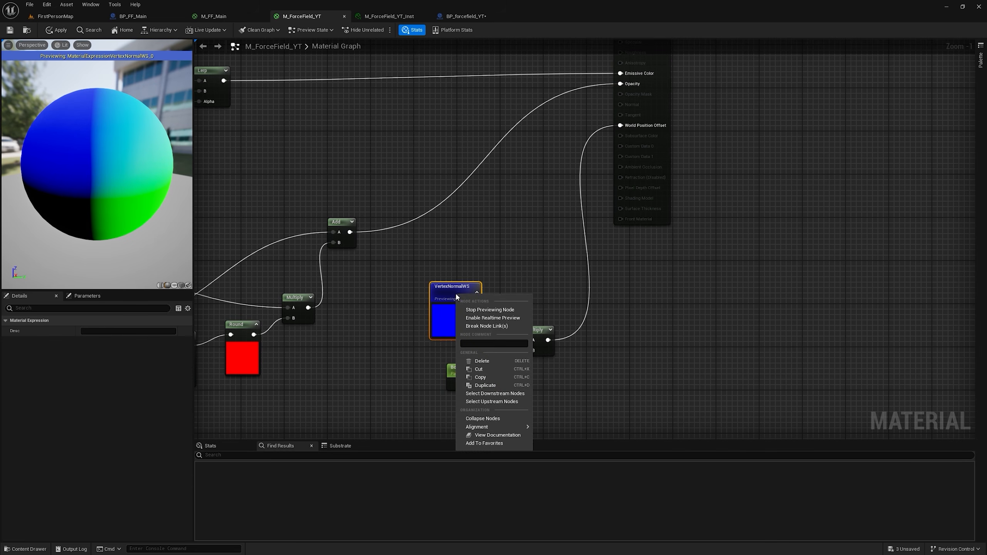
pyautogui.click(483, 310)
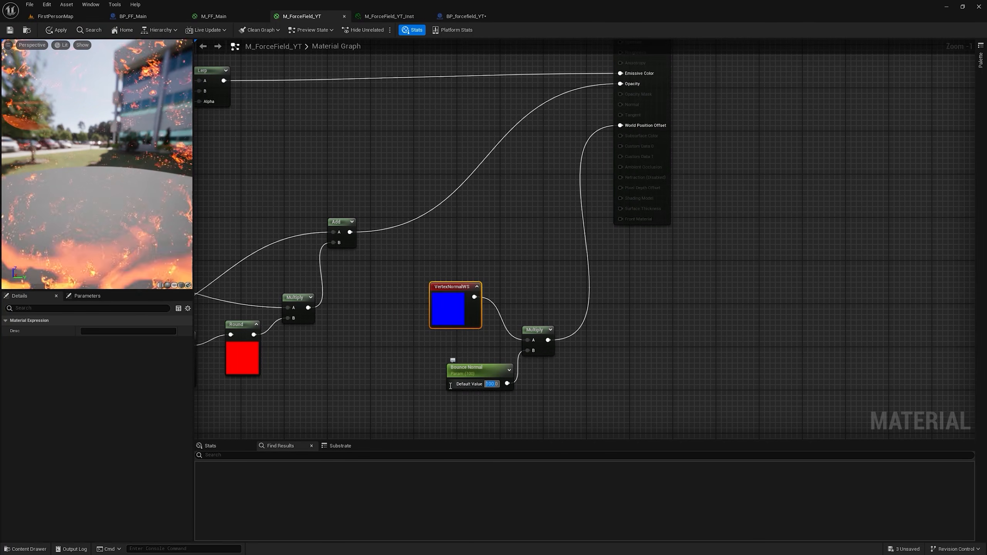
# Step: Try Bounce Normal default values of -20, 20 and 0 to compare the sphere's displacement
pyautogui.write('20')
pyautogui.press('Return')
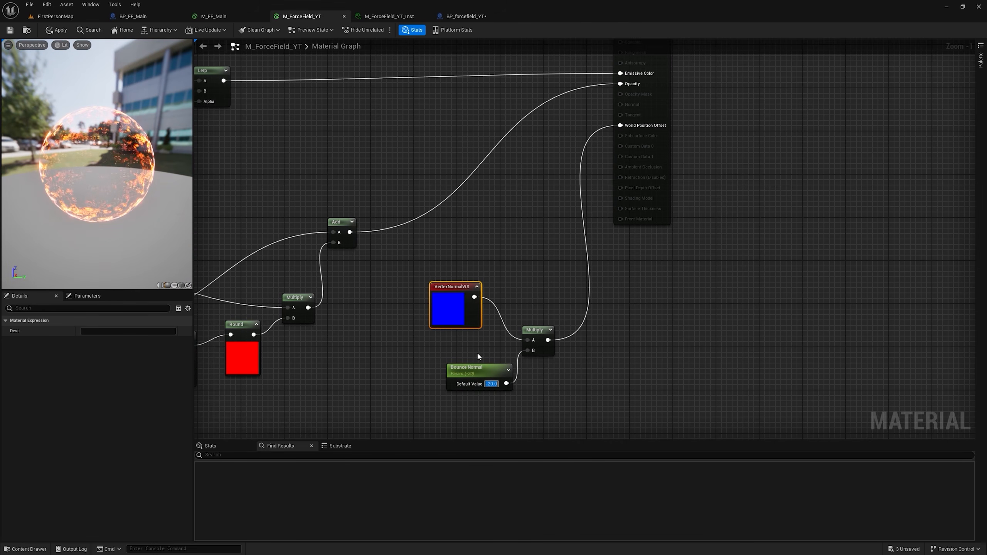
pyautogui.press('BackSpace')
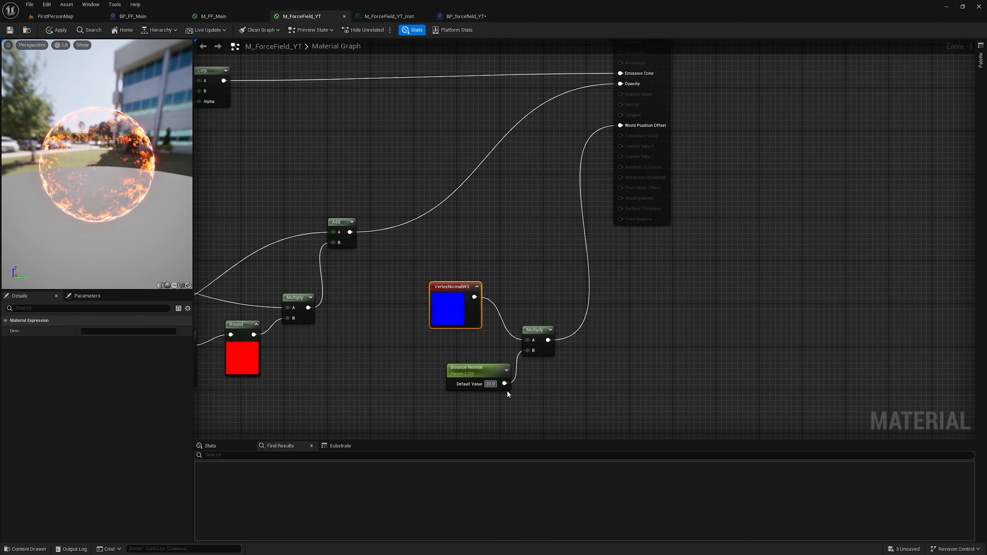
pyautogui.press('Return')
pyautogui.write('0')
pyautogui.press('Return')
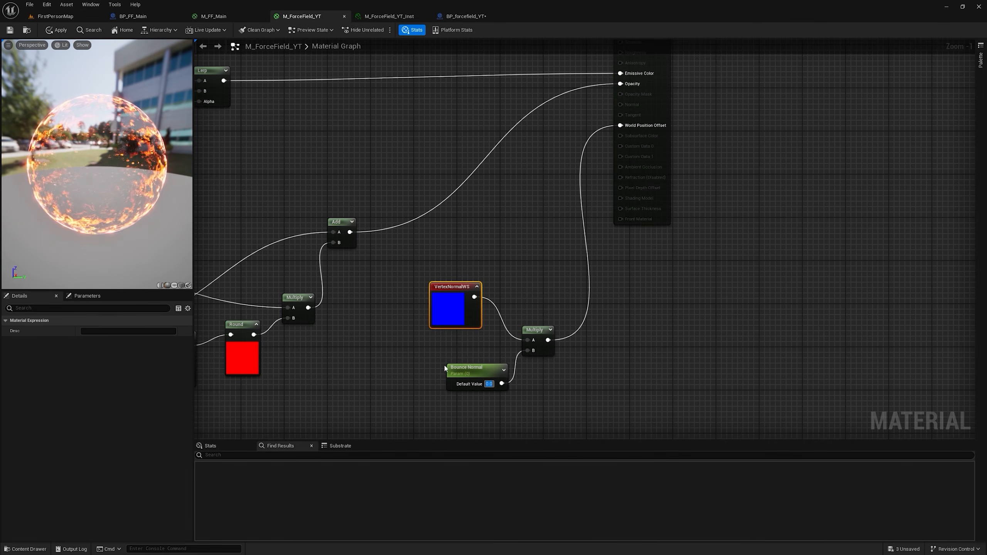
# Step: Try feeding Bounce Normal directly into World Position Offset with its default value at 200
pyautogui.moveTo(501, 384); pyautogui.dragTo(636, 129)
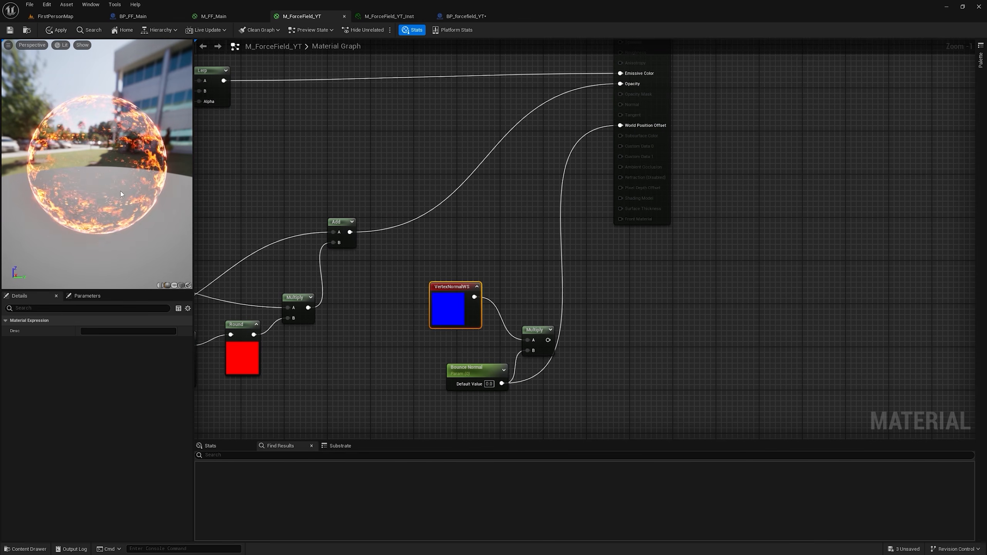
pyautogui.click(489, 383)
pyautogui.write('200')
pyautogui.press('Return')
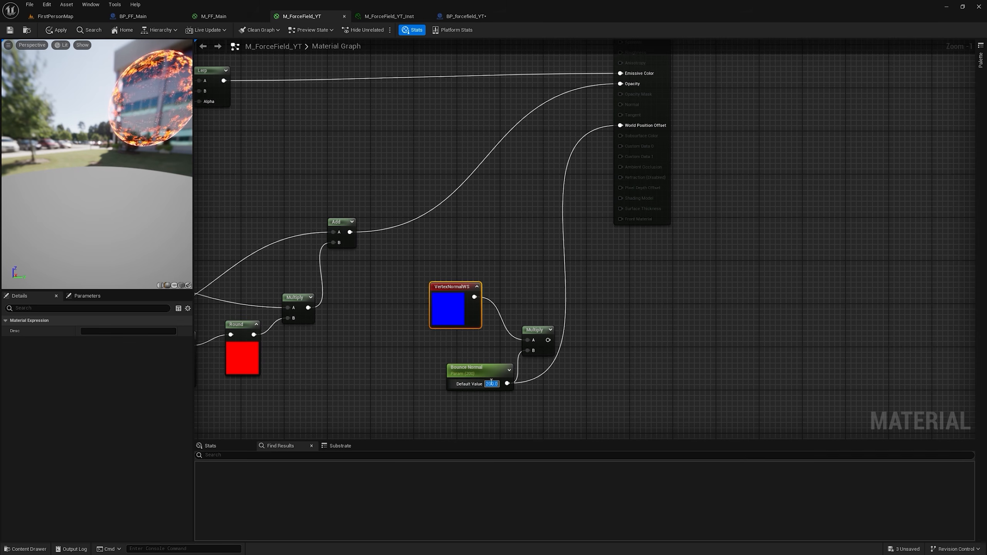
# Step: Try driving World Position Offset with a three-component constant vector whose Z value is 100
pyautogui.click(512, 178)
pyautogui.moveTo(542, 188); pyautogui.dragTo(559, 180)
pyautogui.moveTo(629, 126); pyautogui.dragTo(629, 127)
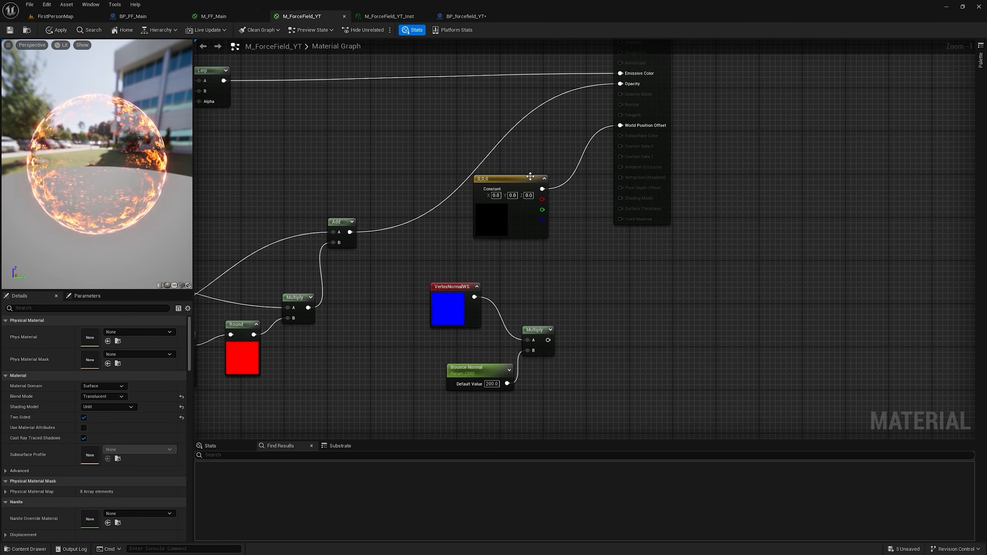
pyautogui.click(527, 196)
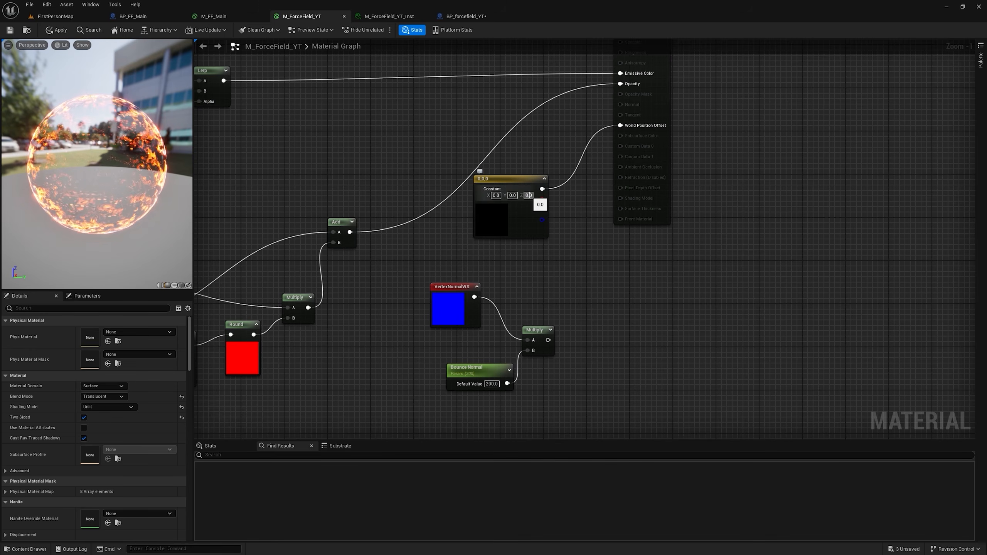
pyautogui.write('100')
pyautogui.press('Return')
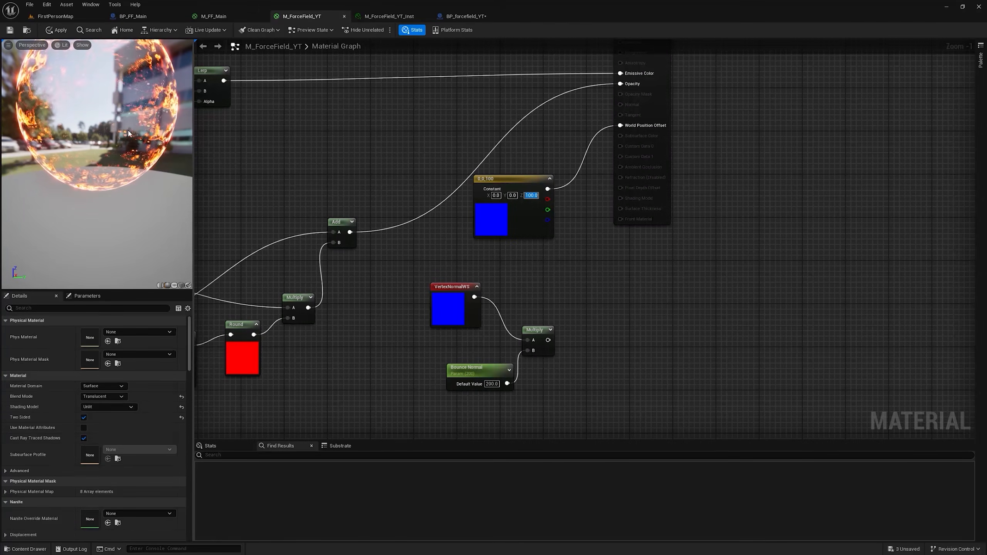
# Step: Reset the constant vector's Z to 0, try Y values of 10 and 100, and return Y to 0
pyautogui.write('0')
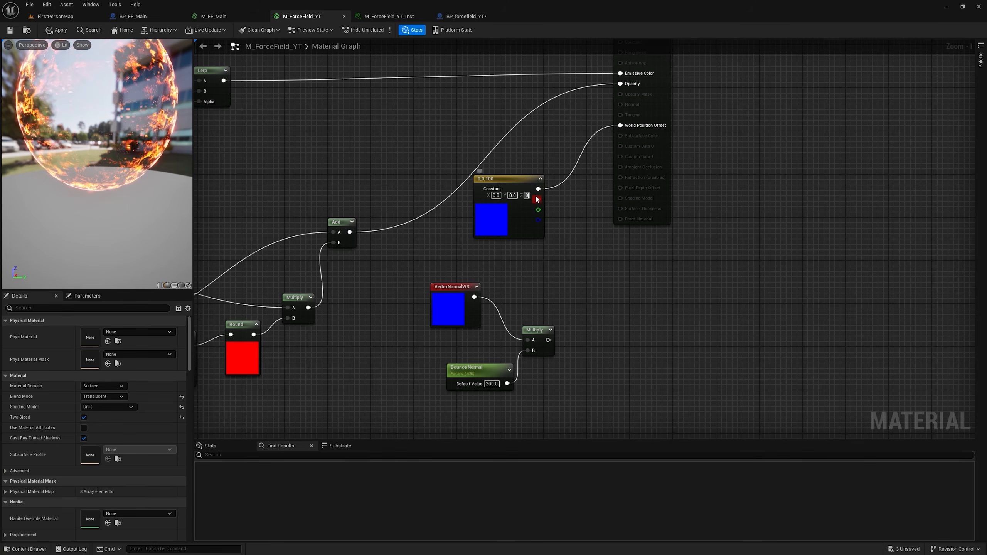
pyautogui.press('Return')
pyautogui.click(513, 195)
pyautogui.write('10')
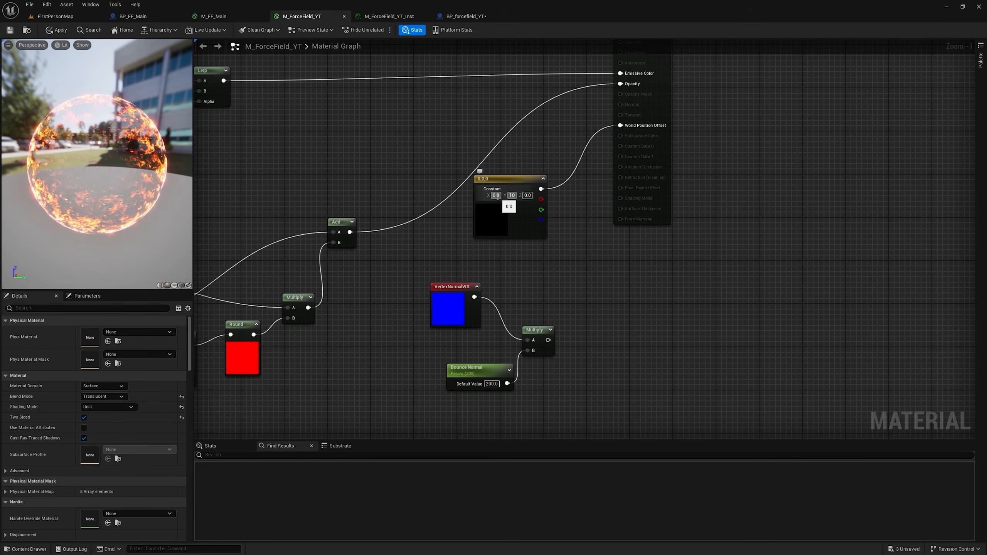
pyautogui.press('Return')
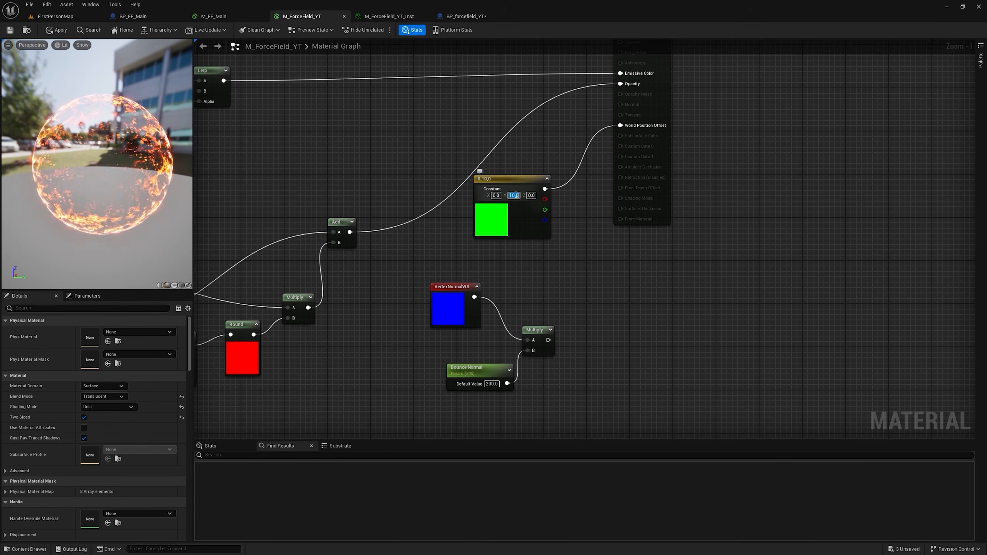
pyautogui.click(511, 195)
pyautogui.write('100')
pyautogui.press('Return')
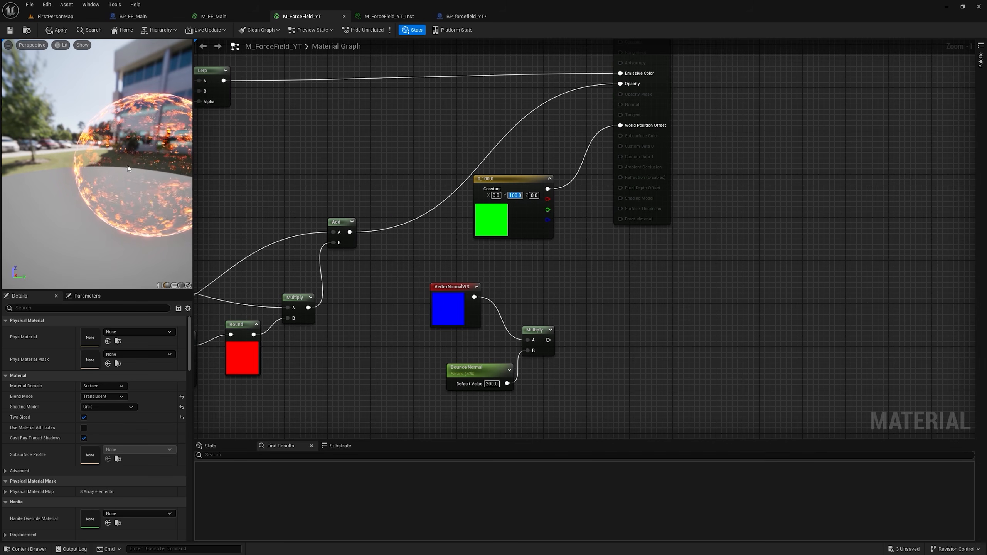
pyautogui.write('0')
pyautogui.press('Return')
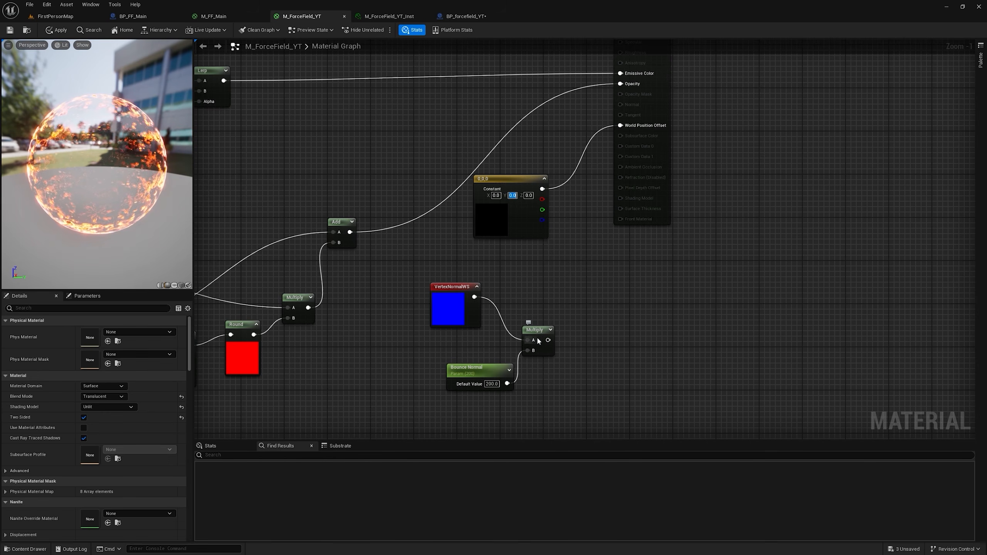
# Step: Reconnect the vertex normal Multiply output to World Position Offset and delete the constant vector node
pyautogui.moveTo(548, 340); pyautogui.dragTo(626, 147)
pyautogui.moveTo(627, 127); pyautogui.dragTo(624, 126)
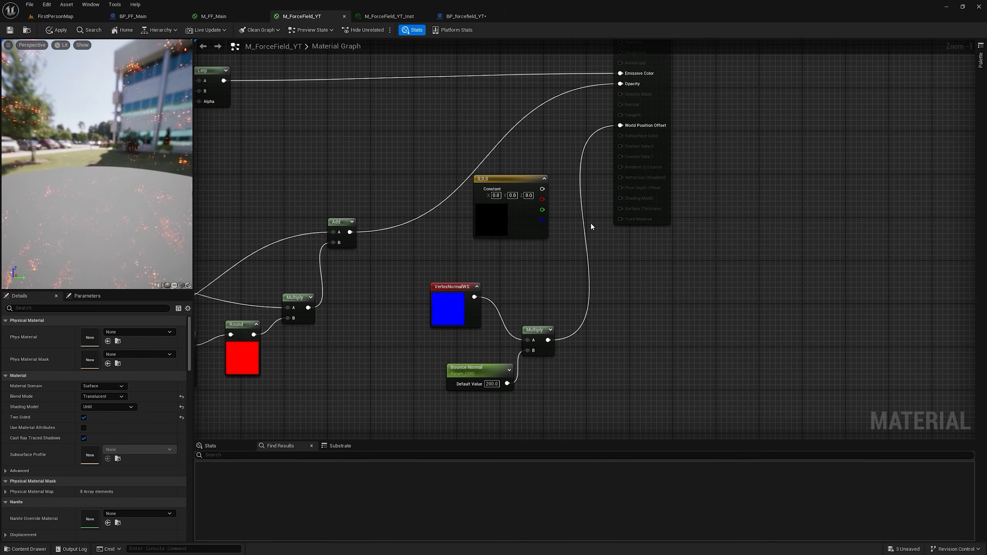
pyautogui.click(508, 183)
pyautogui.press('Delete')
# Step: Set Bounce Normal's default value to 100 and move the vertex normal nodes away from the result node
pyautogui.moveTo(480, 374); pyautogui.dragTo(515, 241, button='right')
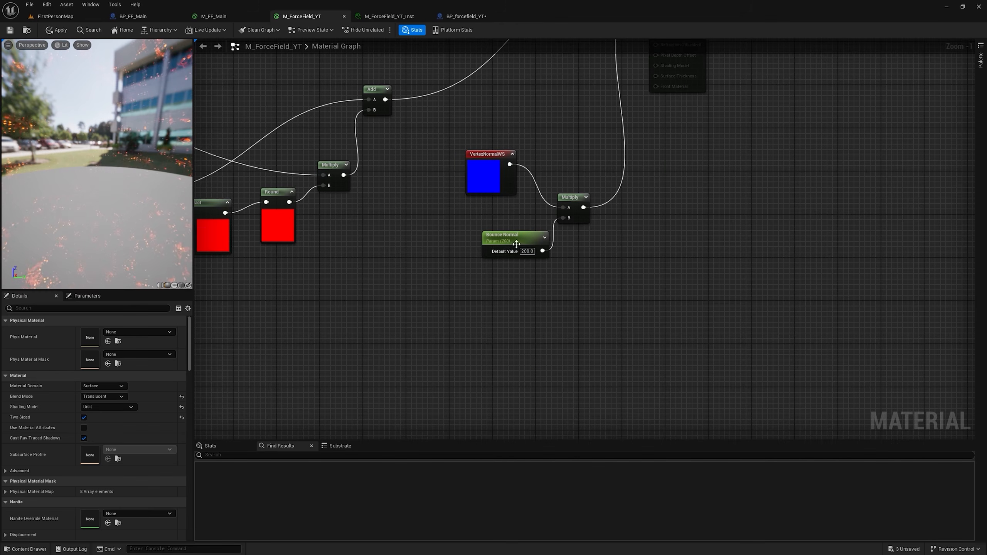
pyautogui.write('100')
pyautogui.press('Return')
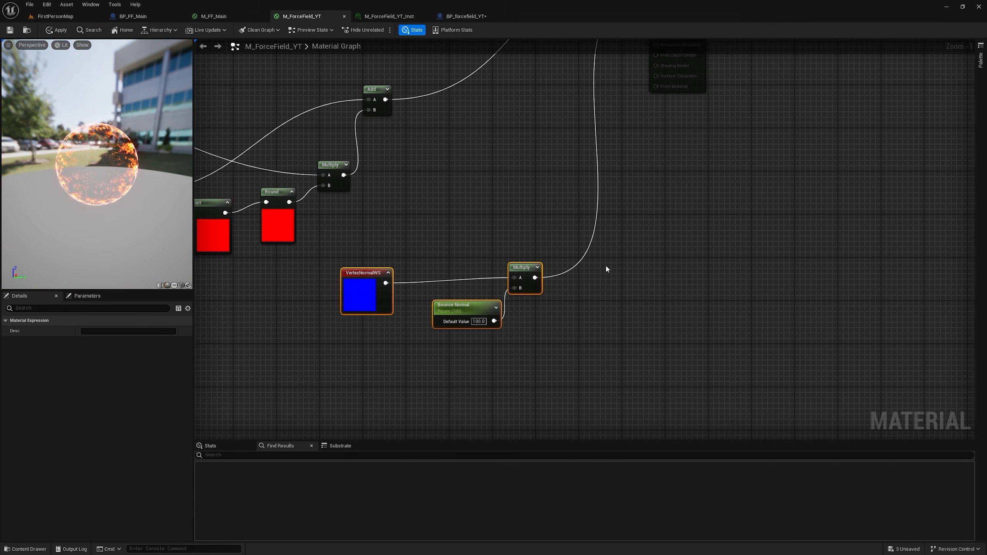
# Step: Add a Lerp with the vertex normal Multiply wired into B, and create a scalar parameter named Bounce Alpha
pyautogui.click(606, 266)
pyautogui.moveTo(535, 278); pyautogui.dragTo(618, 292)
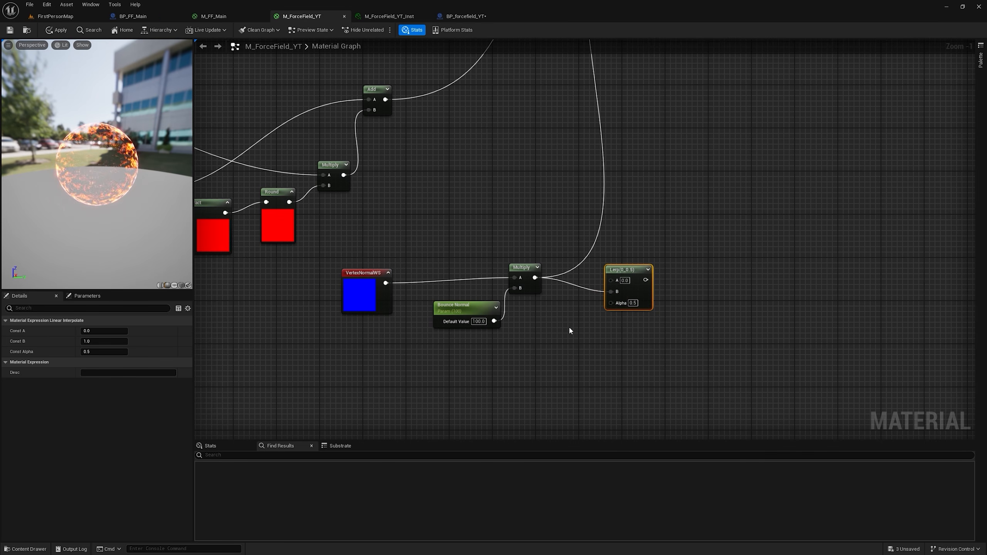
pyautogui.click(533, 324)
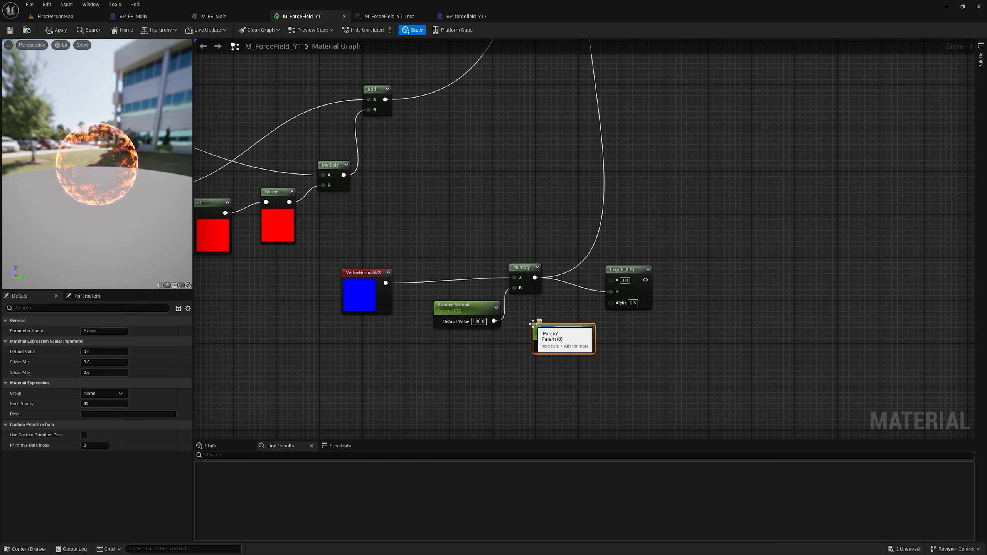
pyautogui.write('Bounce Alpha')
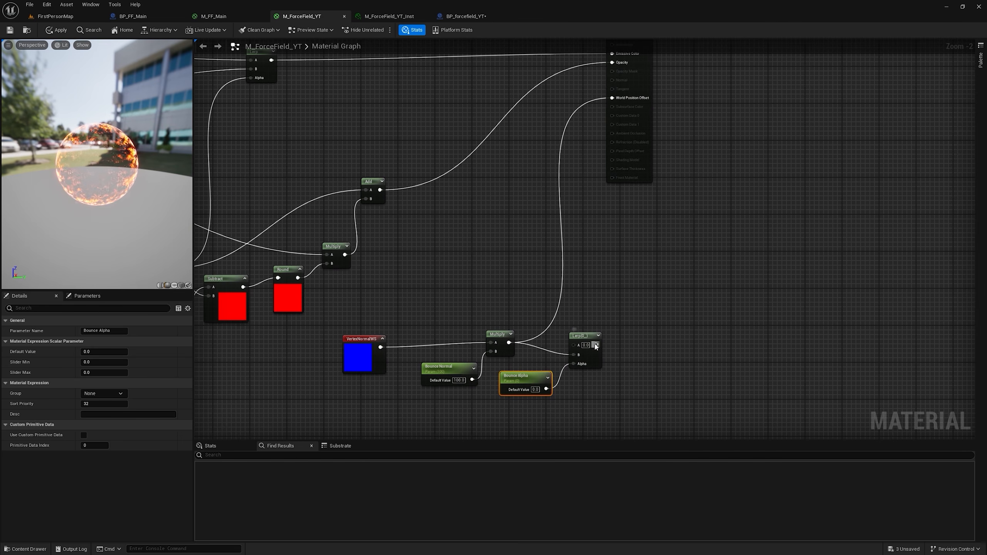
# Step: Wire Bounce Alpha into the Lerp's Alpha and connect the Lerp output to World Position Offset
pyautogui.moveTo(596, 344); pyautogui.dragTo(623, 100)
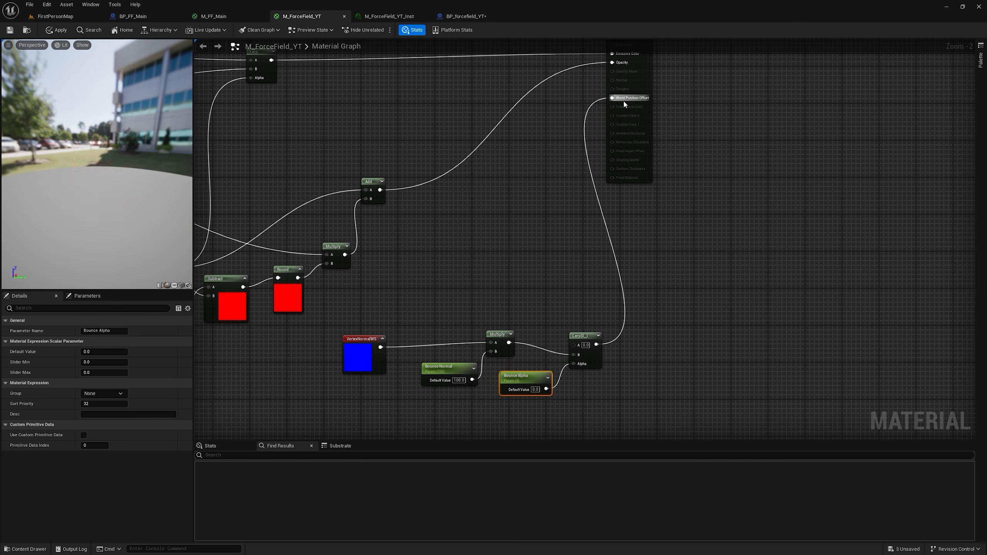
pyautogui.scroll(2, 487, 231)
pyautogui.moveTo(596, 258); pyautogui.dragTo(585, 245)
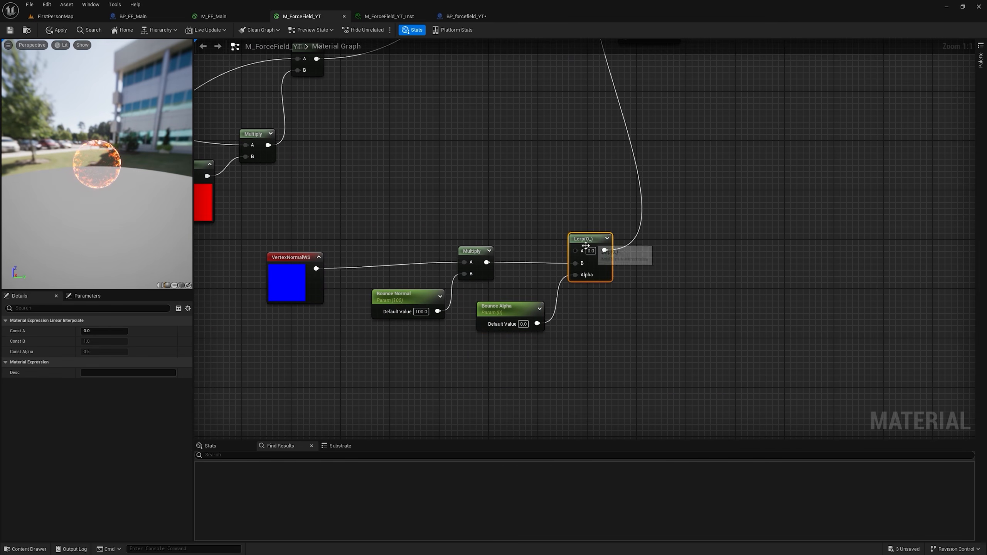
# Step: Set the Bounce Alpha parameter's default value to 1
pyautogui.click(515, 311)
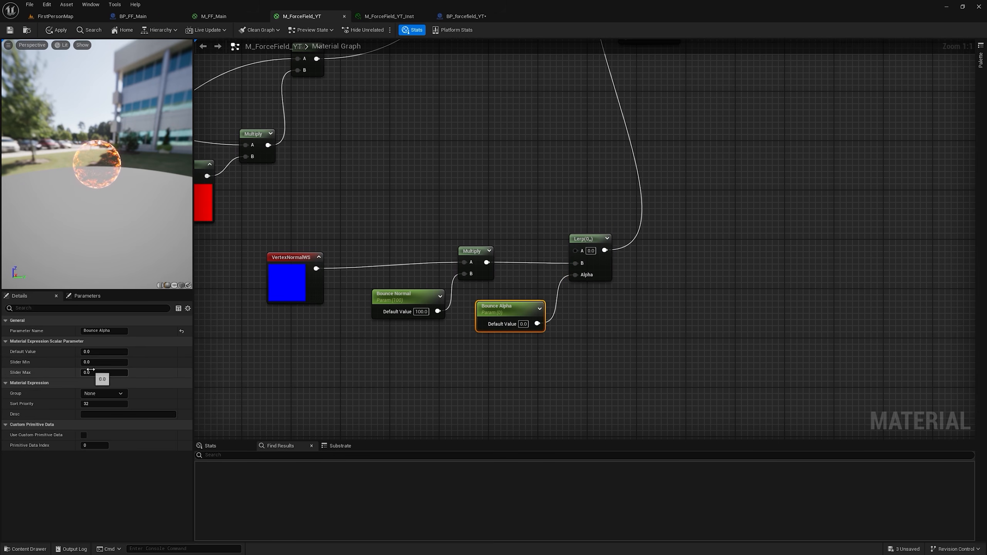
pyautogui.click(94, 352)
pyautogui.write('1')
pyautogui.press('Return')
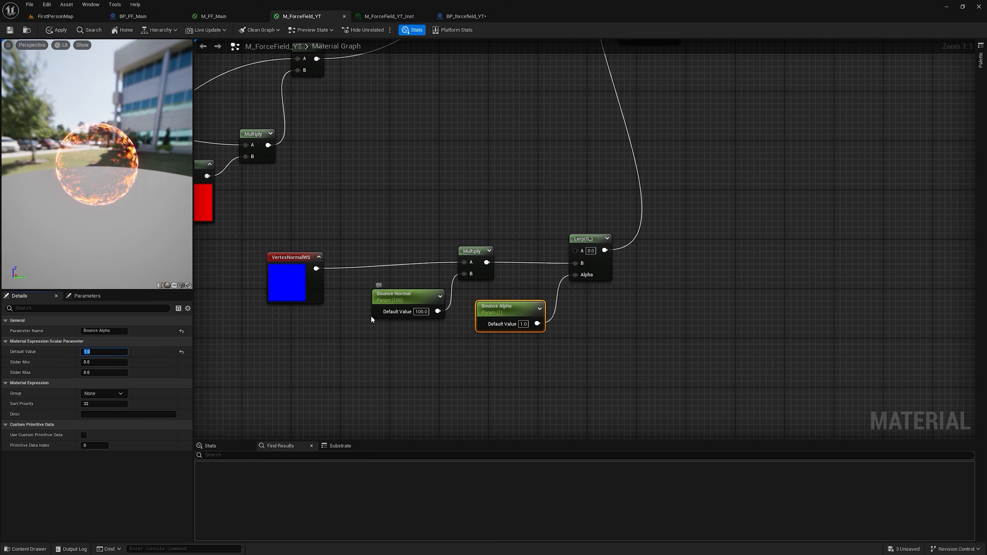
# Step: Spread out the vertex normal nodes and add a second Multiply fed by the first one's output
pyautogui.moveTo(521, 313); pyautogui.dragTo(571, 319)
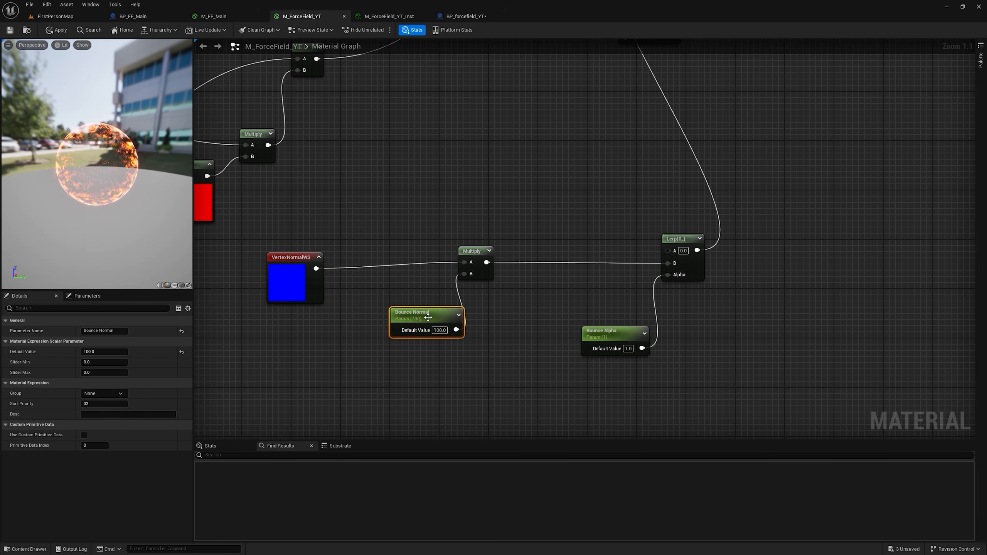
pyautogui.click(686, 238)
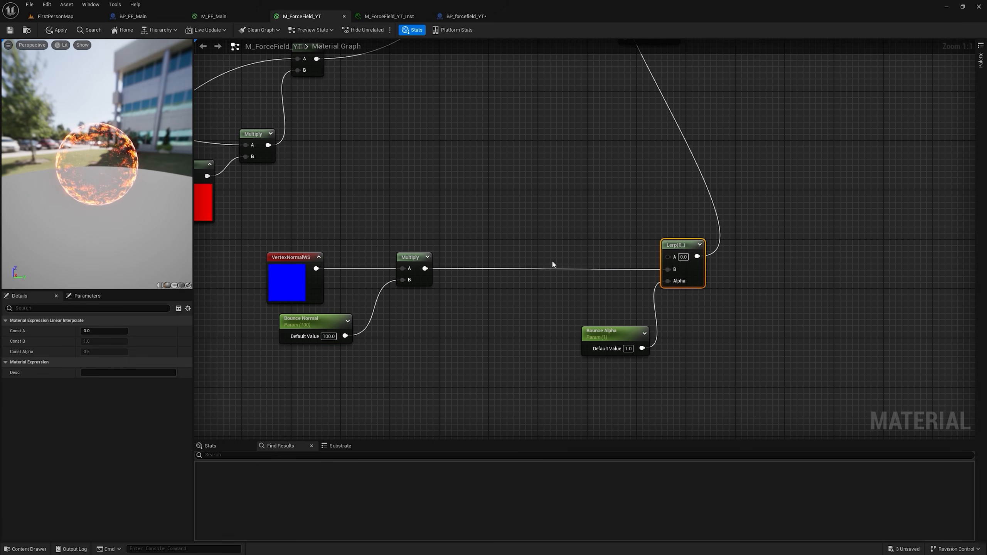
pyautogui.press('m')
pyautogui.click(460, 262)
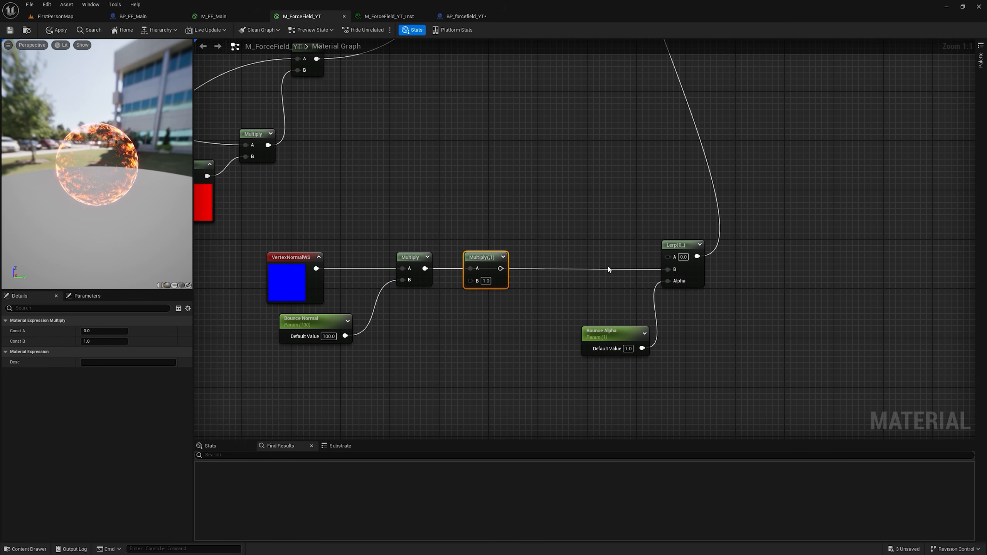
pyautogui.moveTo(482, 343); pyautogui.dragTo(469, 263, button='right')
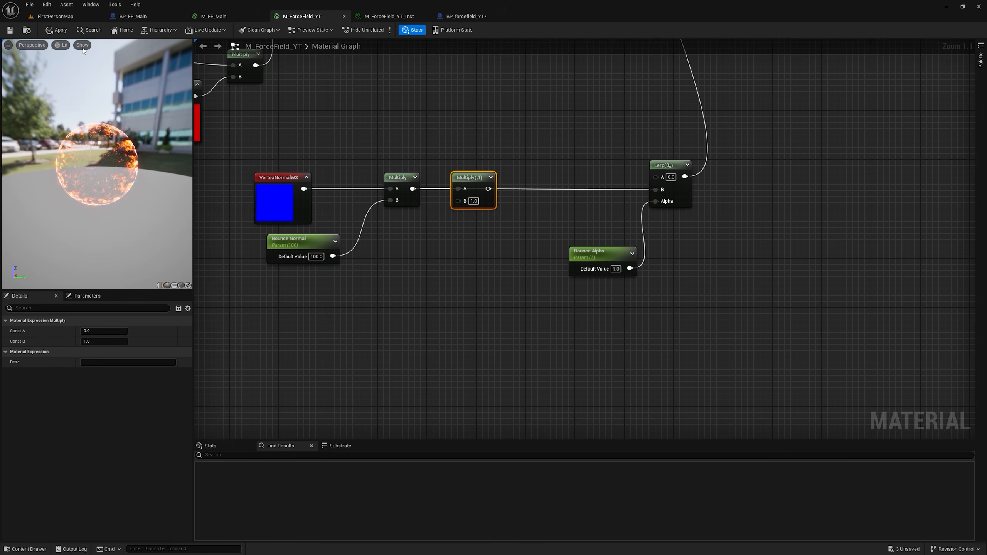
# Step: In FirstPersonMap's content browser, search the Engine folder for "wind" and filter the results to Texture assets
pyautogui.click(55, 16)
pyautogui.click(28, 524)
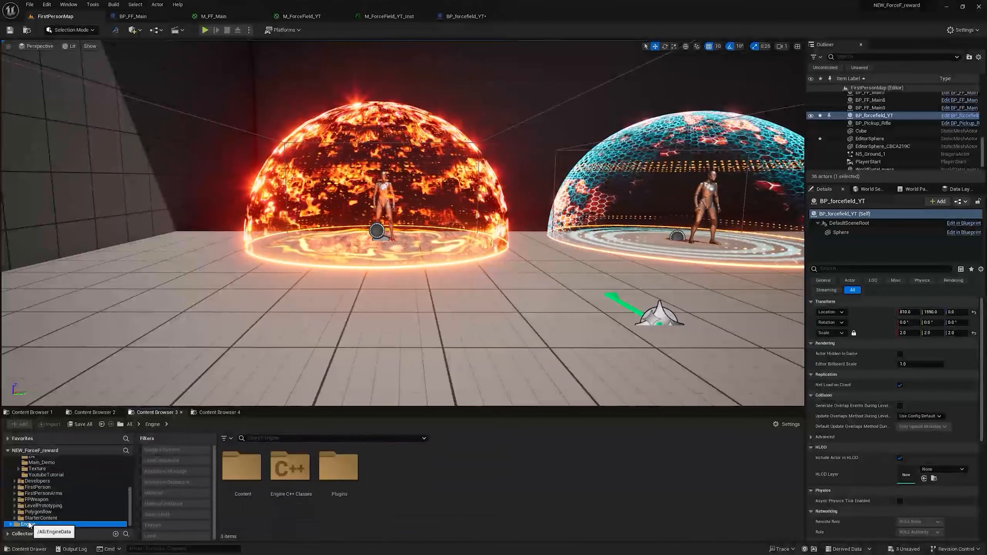
pyautogui.click(265, 437)
pyautogui.write('wind')
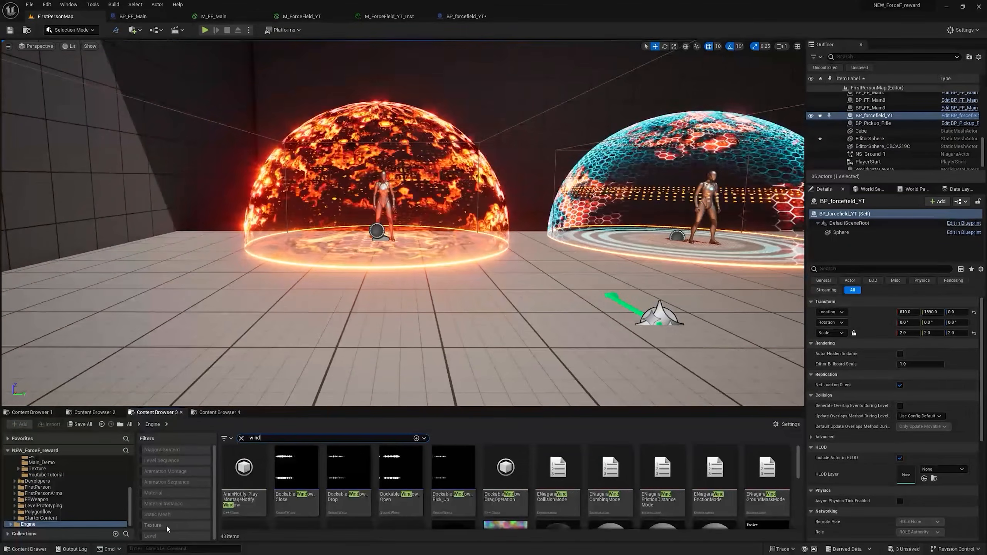
pyautogui.click(224, 438)
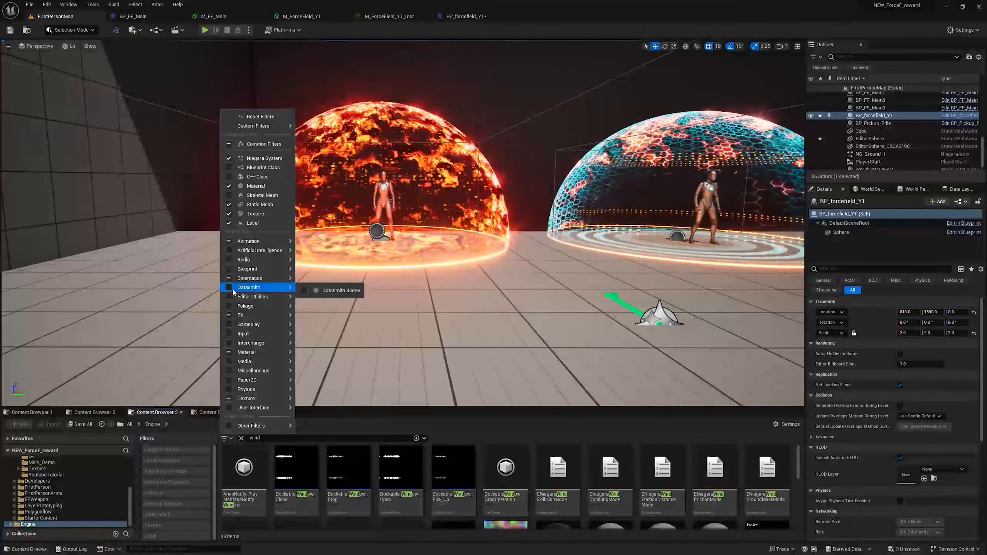
pyautogui.click(240, 216)
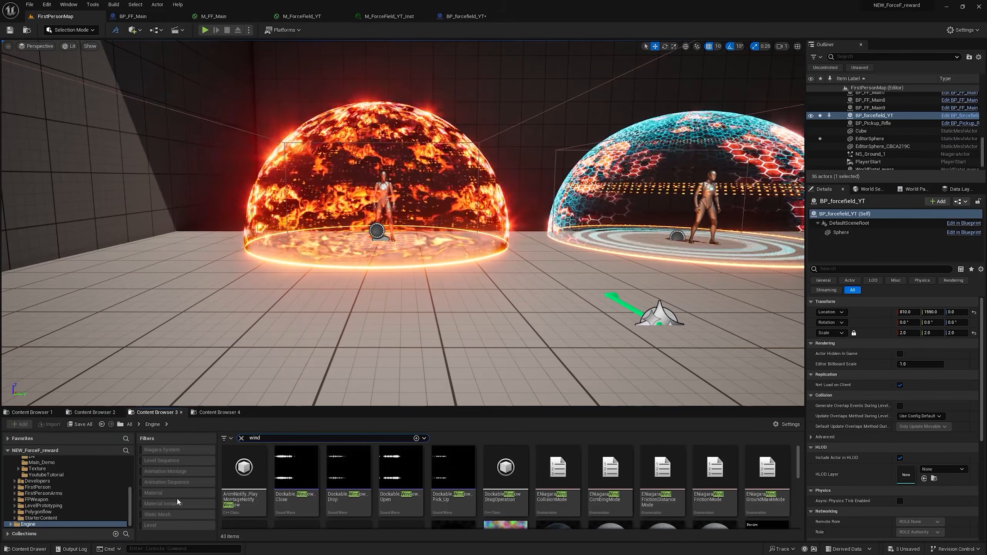
pyautogui.click(225, 437)
pyautogui.click(241, 215)
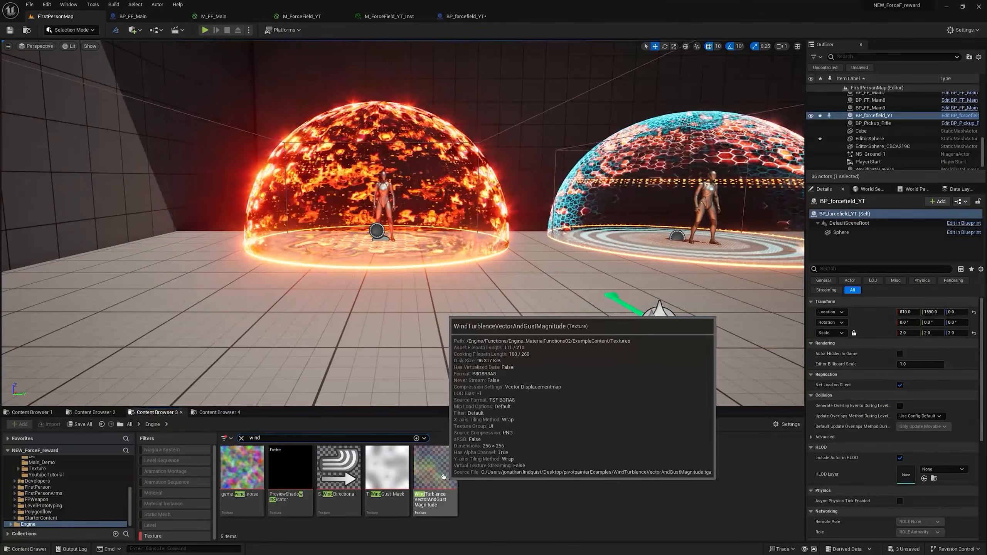
# Step: Add WindTurblenceVectorAndGustMagnitude to M_ForceField_YT as a Texture Sample, wire its RGB into the second Multiply's B, and that Multiply into the Lerp's B
pyautogui.moveTo(443, 477); pyautogui.dragTo(398, 267)
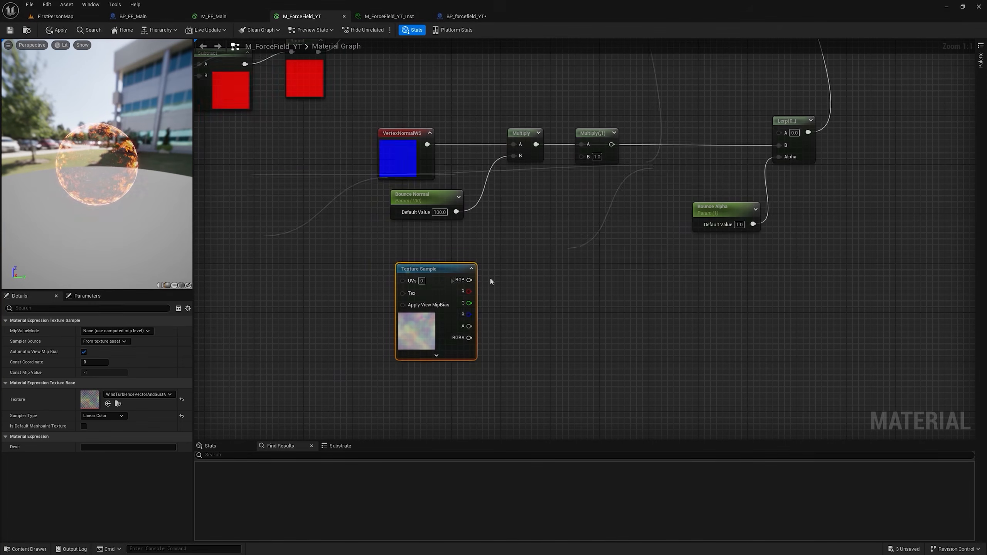
pyautogui.moveTo(469, 280); pyautogui.dragTo(544, 267)
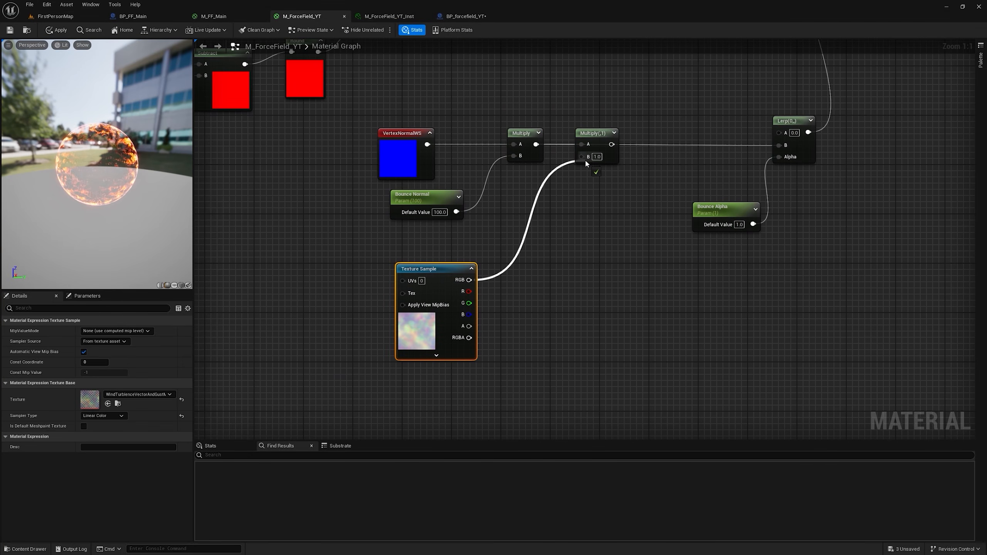
pyautogui.moveTo(584, 163); pyautogui.dragTo(779, 145)
pyautogui.moveTo(568, 212); pyautogui.dragTo(692, 184, button='right')
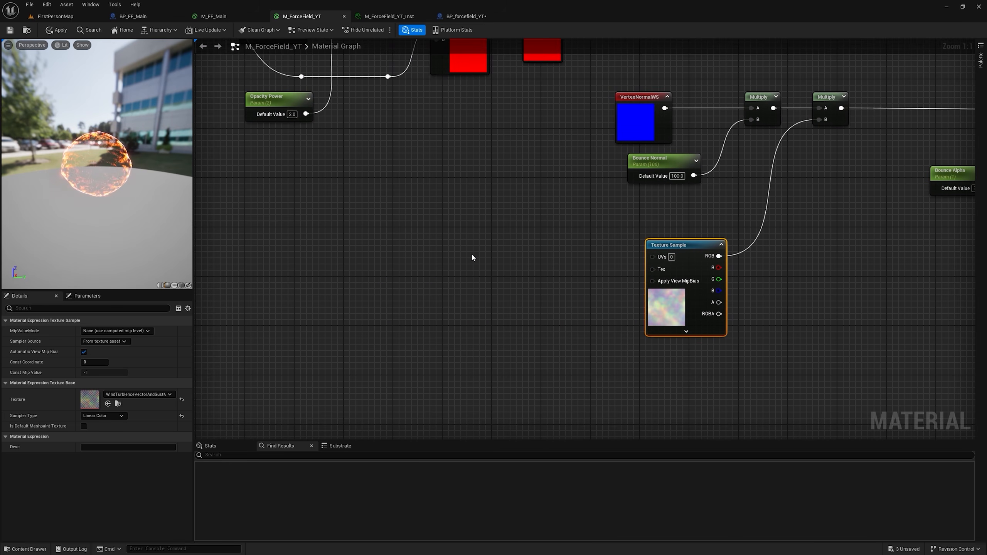
# Step: Drive the wind Texture Sample's UVs with a TexCoord feeding a Panner at speed X 0.3 and Y 0.3
pyautogui.click(472, 255)
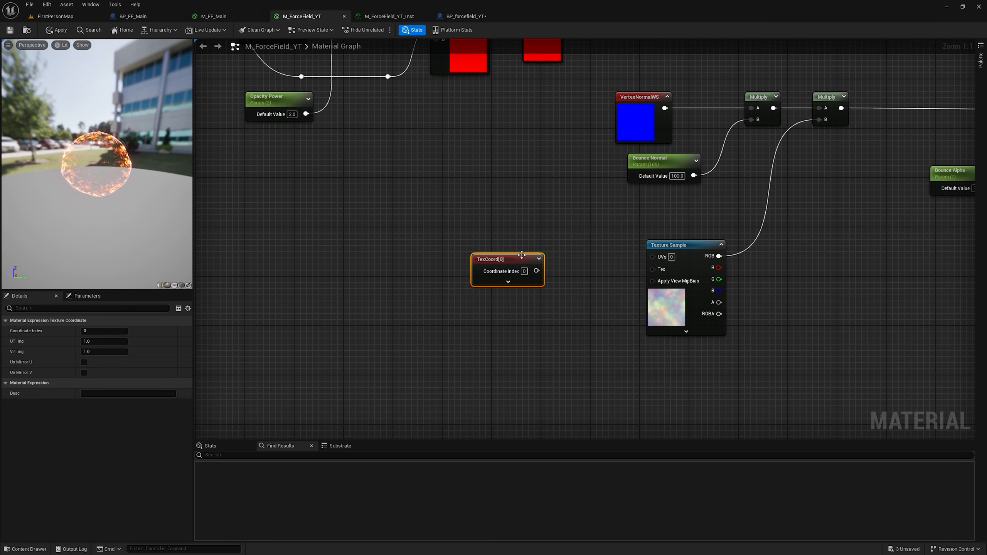
pyautogui.click(563, 256)
pyautogui.moveTo(512, 265); pyautogui.dragTo(489, 262)
pyautogui.moveTo(567, 270); pyautogui.dragTo(653, 257)
pyautogui.moveTo(618, 229); pyautogui.dragTo(502, 287)
pyautogui.moveTo(563, 258); pyautogui.dragTo(564, 251)
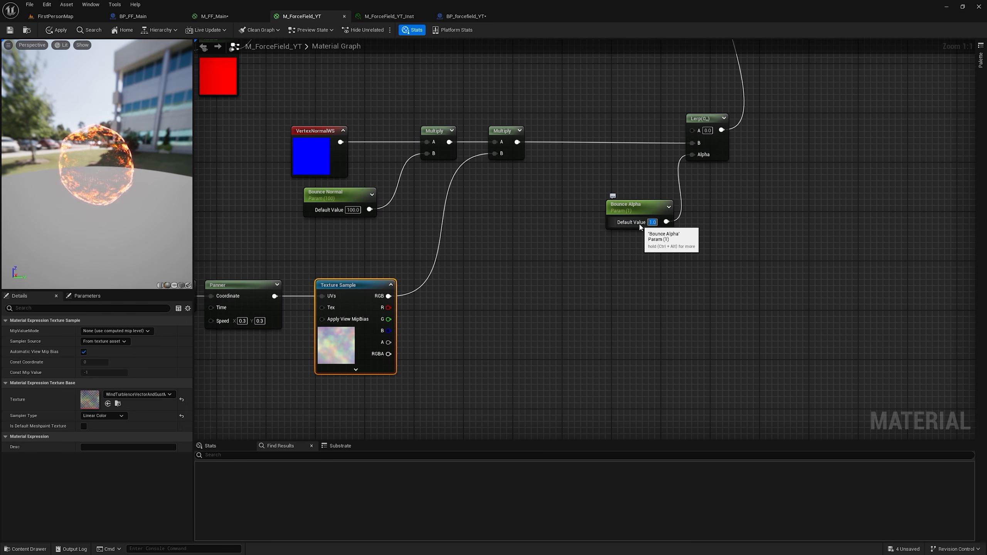
# Step: Set the Bounce Alpha parameter's default value to 0
pyautogui.write('0')
pyautogui.press('Return')
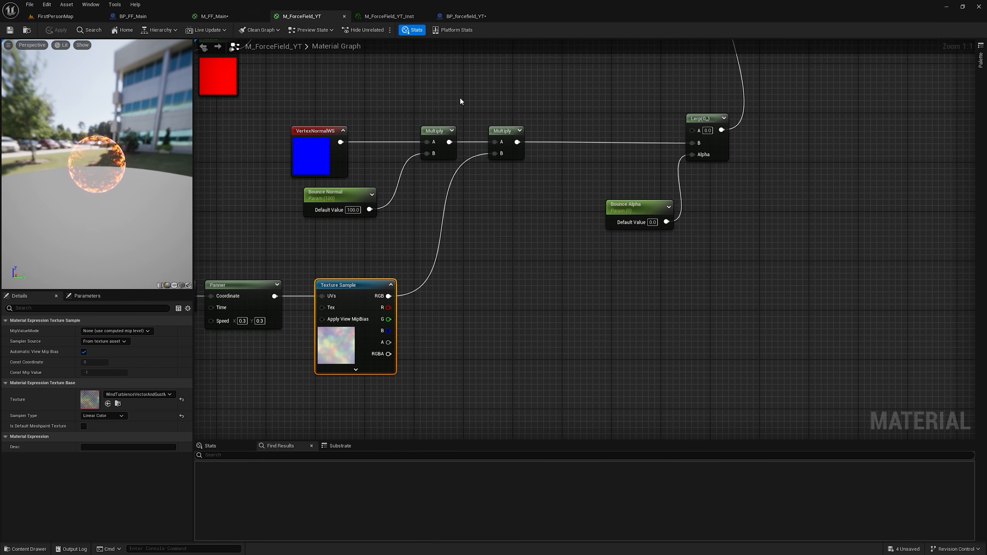
pyautogui.scroll(-3, 499, 212)
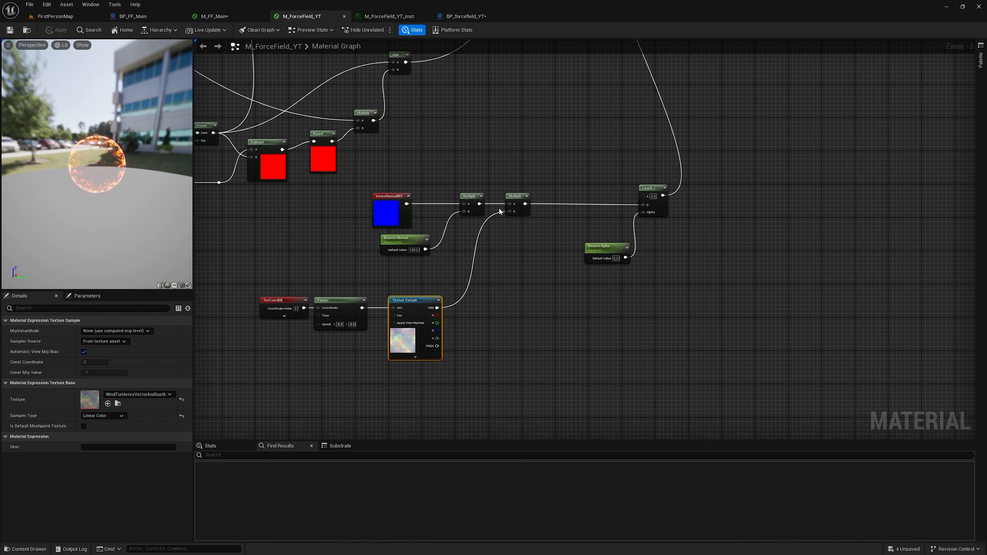
# Step: In BP_forcefield_YT, move the show and hide timeline nodes lower in the event graph and review the Sphere component's settings
pyautogui.click(462, 17)
pyautogui.moveTo(511, 158); pyautogui.dragTo(431, 349)
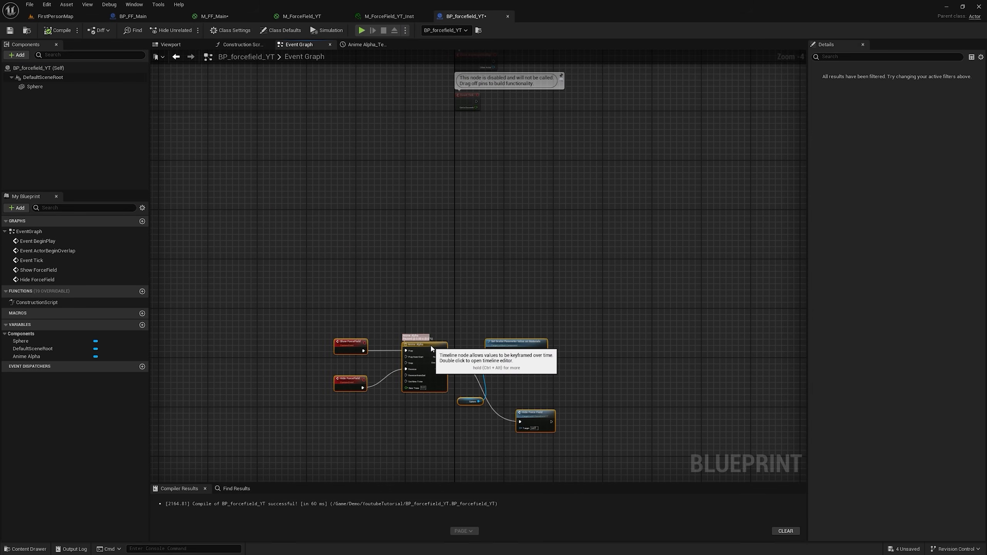
pyautogui.scroll(2, 474, 238)
pyautogui.click(35, 86)
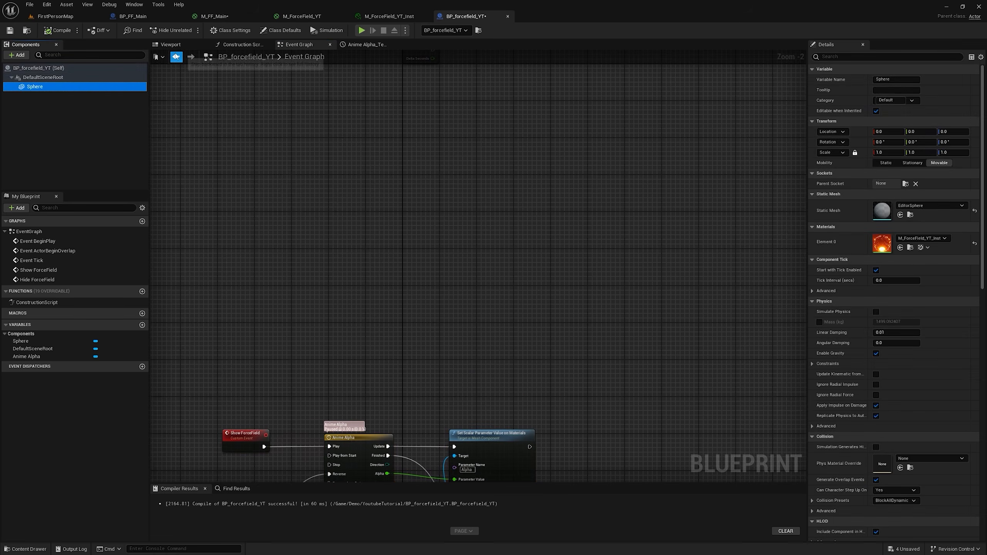
pyautogui.scroll(-5, 854, 404)
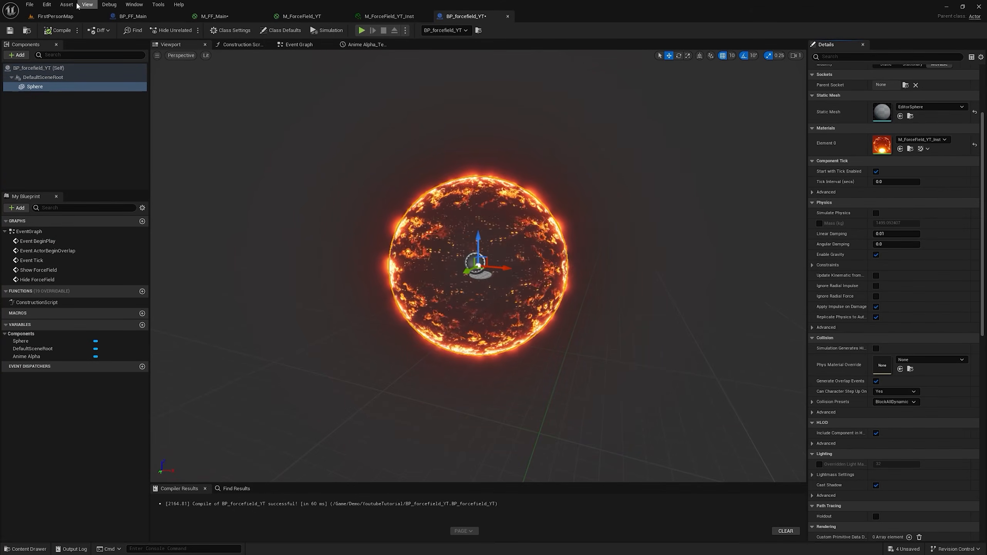
pyautogui.click(47, 5)
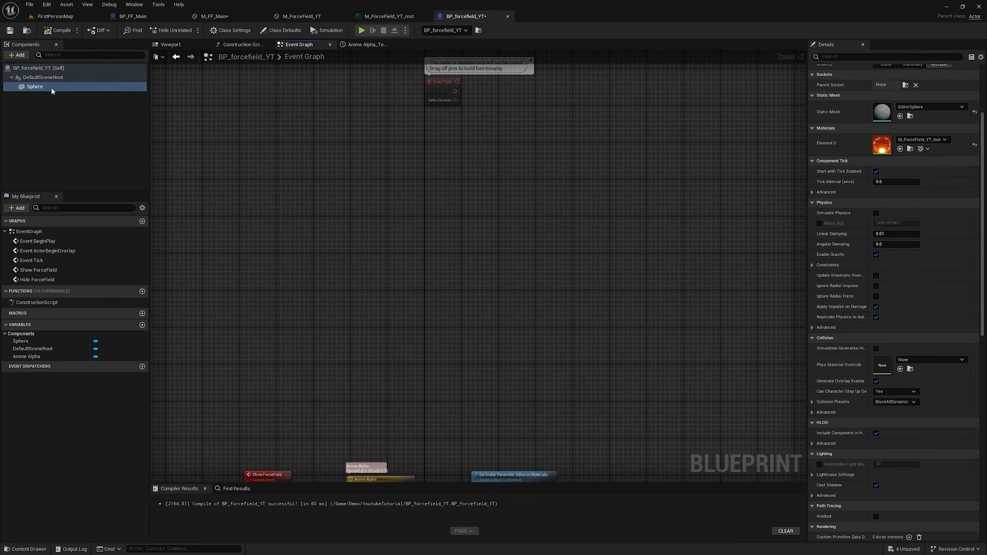
# Step: Add an On Component Hit event for the Sphere component
pyautogui.click(56, 90)
pyautogui.scroll(-10, 835, 272)
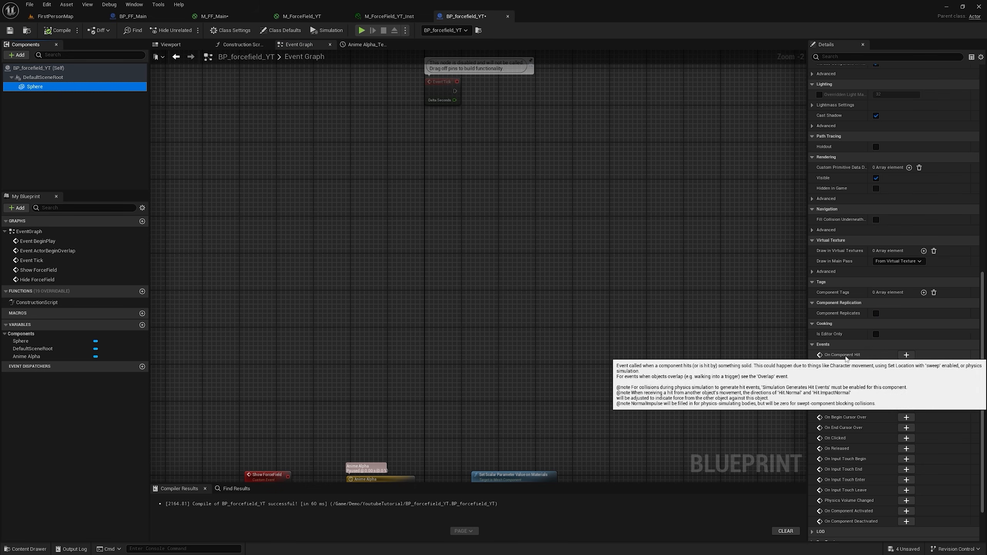
pyautogui.click(906, 355)
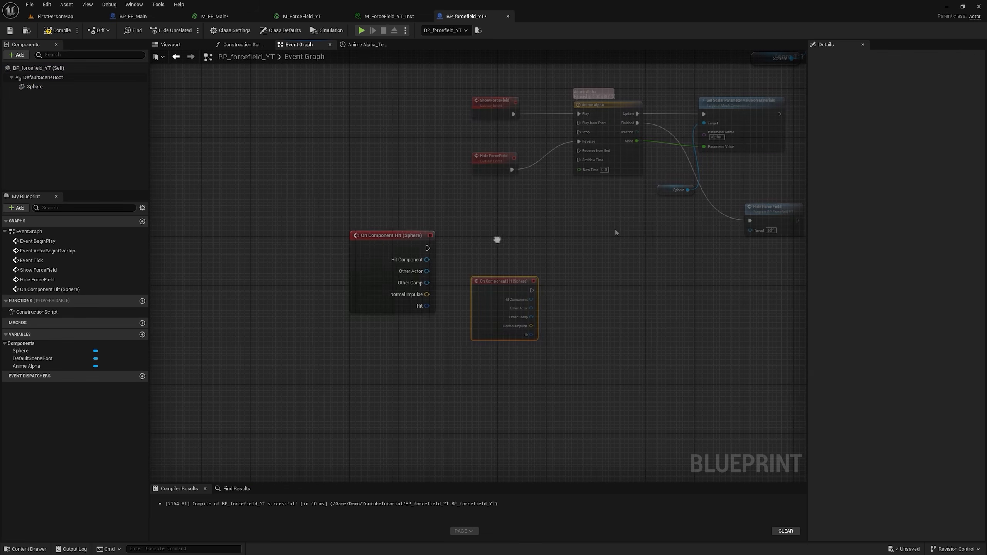
# Step: Attach a Print String to the hit event that prints the Hit Component's display name, and tidy the nodes
pyautogui.moveTo(536, 217); pyautogui.dragTo(537, 217)
pyautogui.write('print')
pyautogui.click(575, 274)
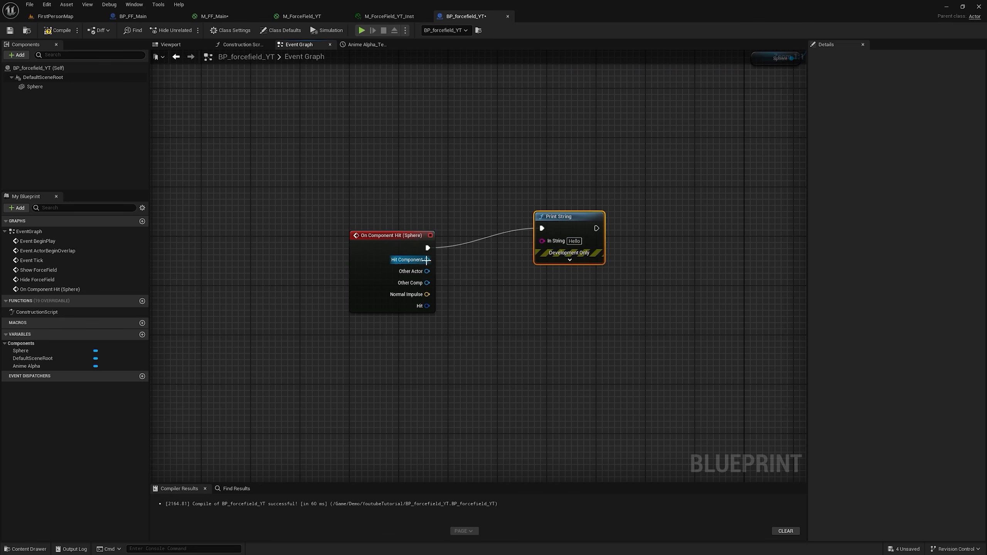
pyautogui.moveTo(554, 250); pyautogui.dragTo(553, 242)
pyautogui.moveTo(559, 217); pyautogui.dragTo(590, 224)
pyautogui.moveTo(495, 221); pyautogui.dragTo(502, 264)
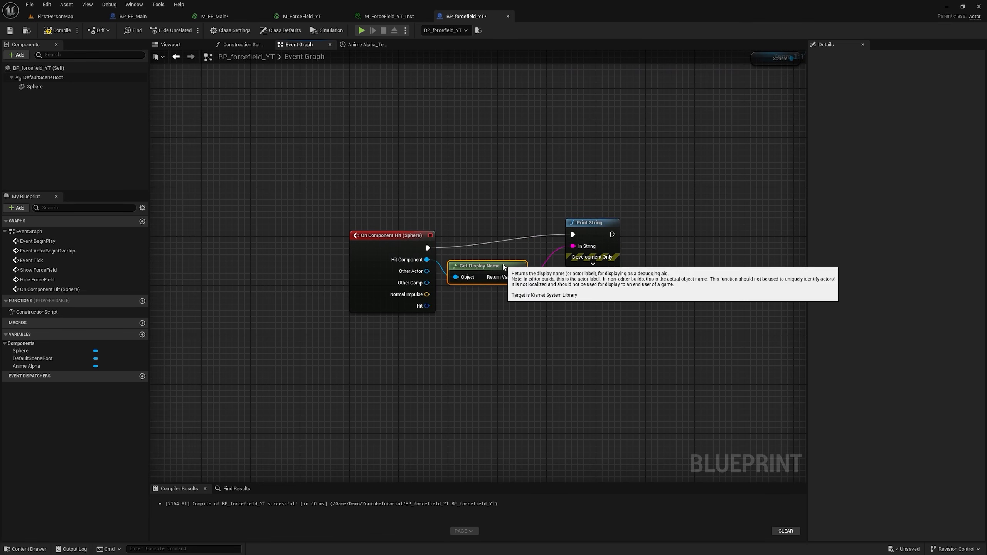
# Step: Play the level, walk toward the force field and shoot it several times to test the hit event
pyautogui.click(361, 30)
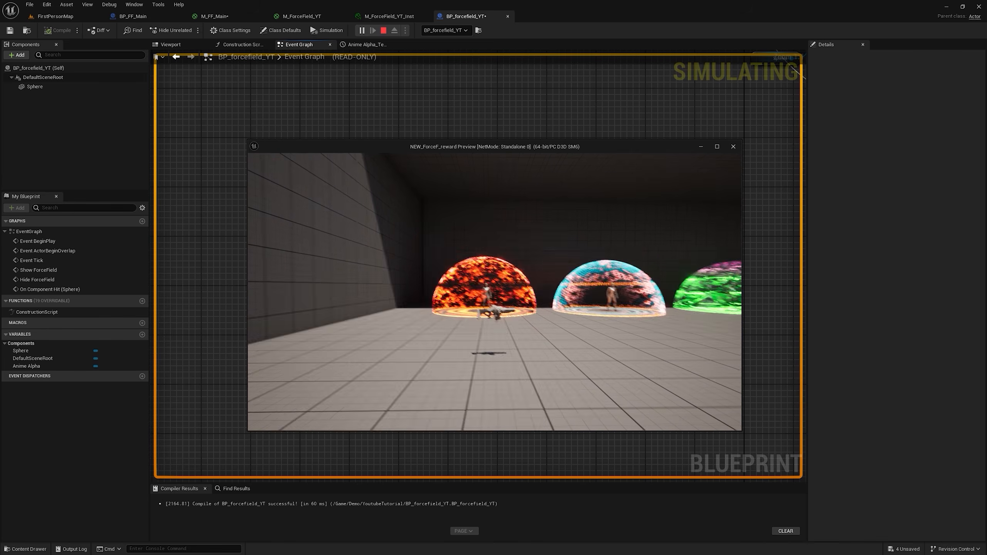
pyautogui.press('w')
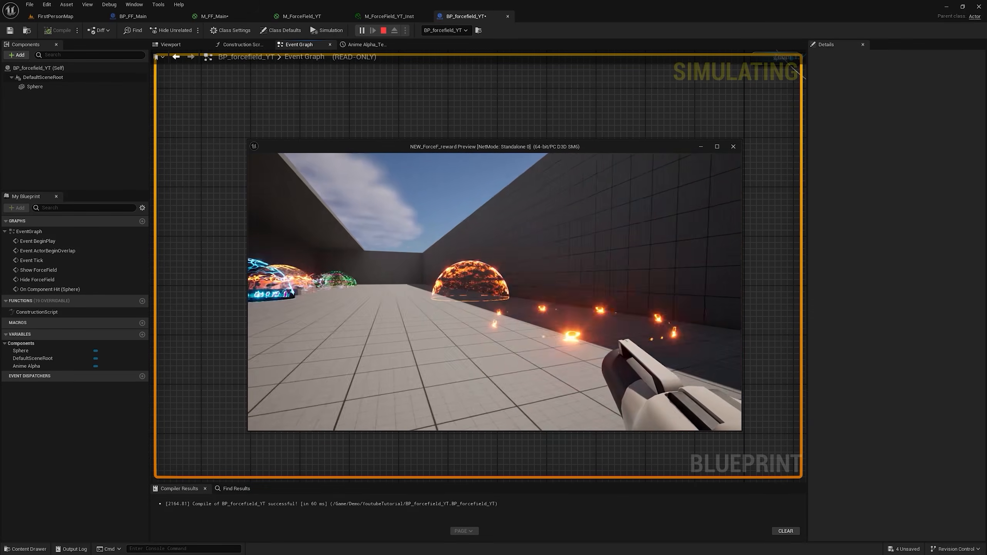
pyautogui.click(495, 292)
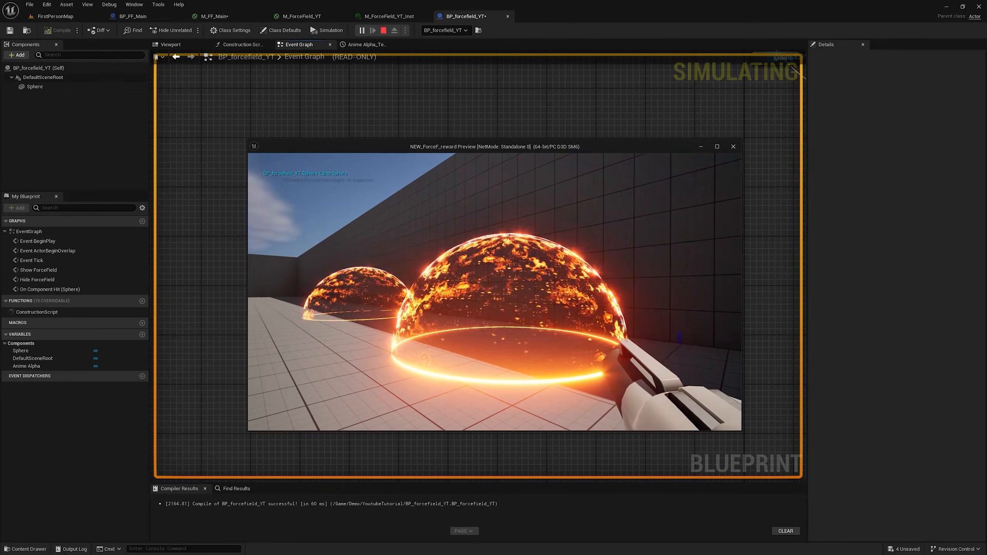
pyautogui.click(495, 291)
pyautogui.click(494, 291)
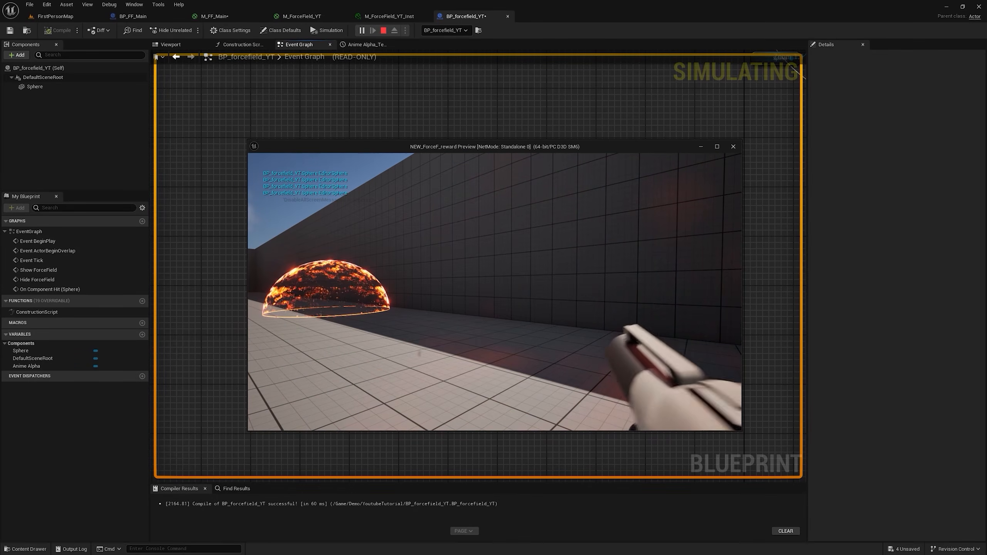
# Step: Stop the play session and disconnect the Hide Force Field call from the Anime Alpha timeline's Finished output
pyautogui.press('Escape')
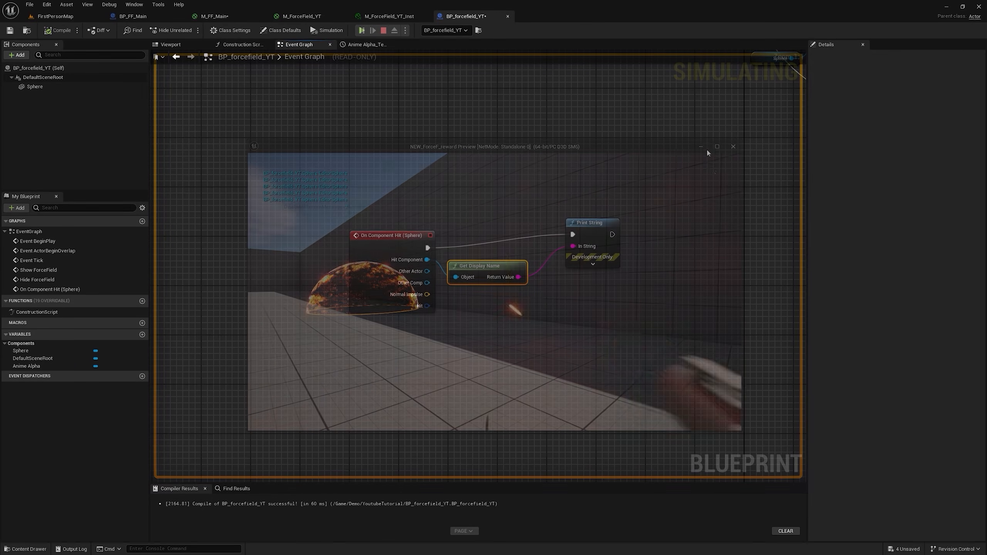
pyautogui.scroll(-5, 532, 199)
pyautogui.scroll(4, 610, 94)
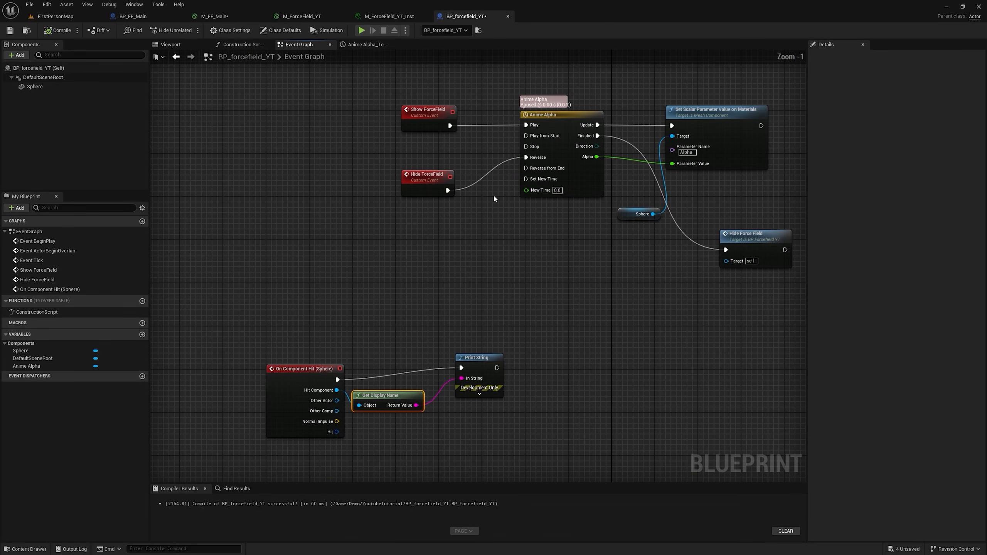
pyautogui.moveTo(491, 200); pyautogui.dragTo(345, 190, button='right')
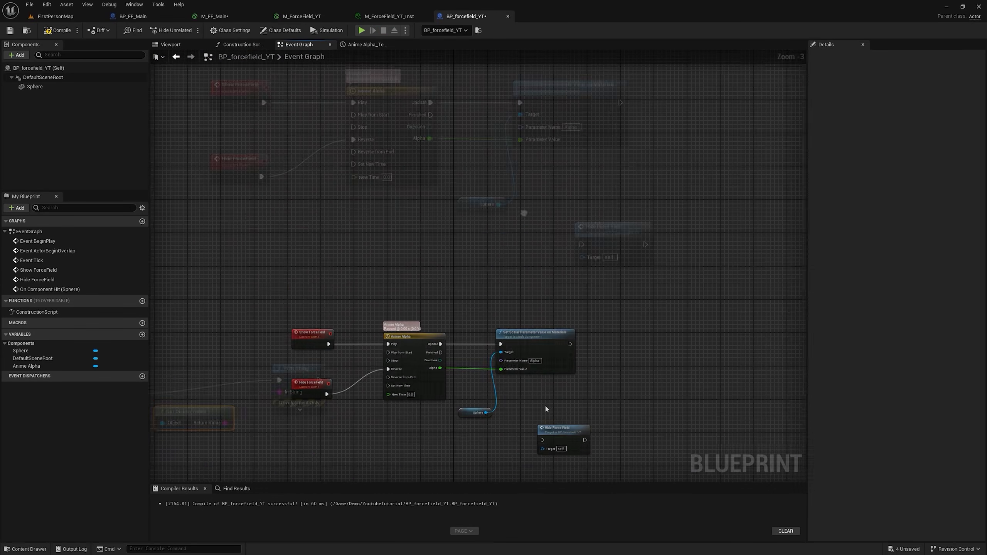
pyautogui.moveTo(560, 438); pyautogui.dragTo(557, 335, button='right')
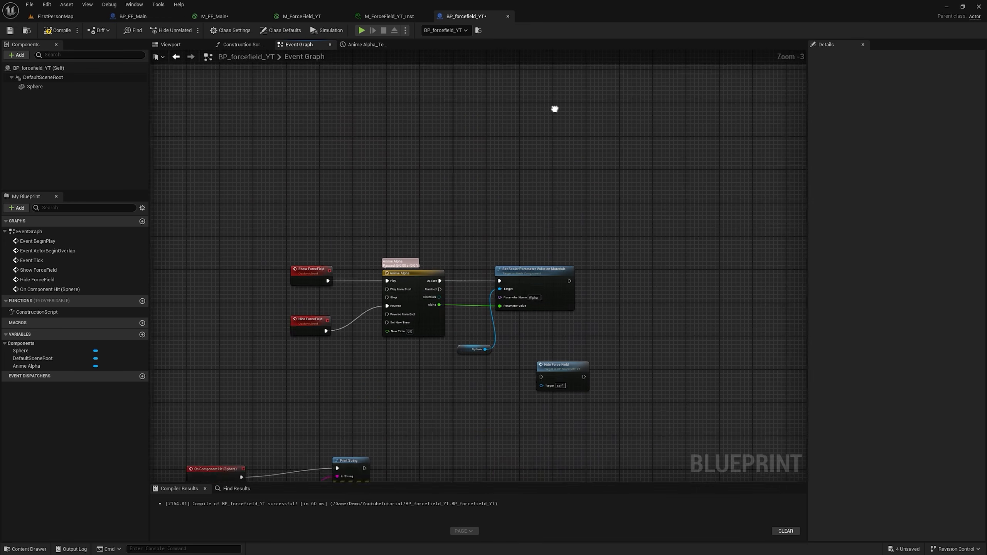
pyautogui.scroll(-1, 526, 198)
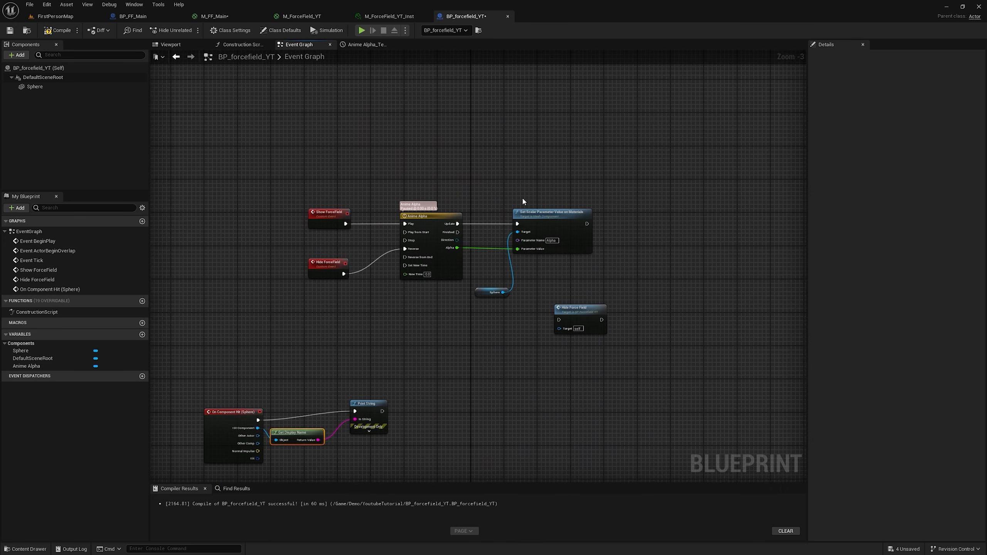
# Step: Print the Other Actor's display name on hit instead, and play the level, shooting the force field several times
pyautogui.scroll(2, 509, 191)
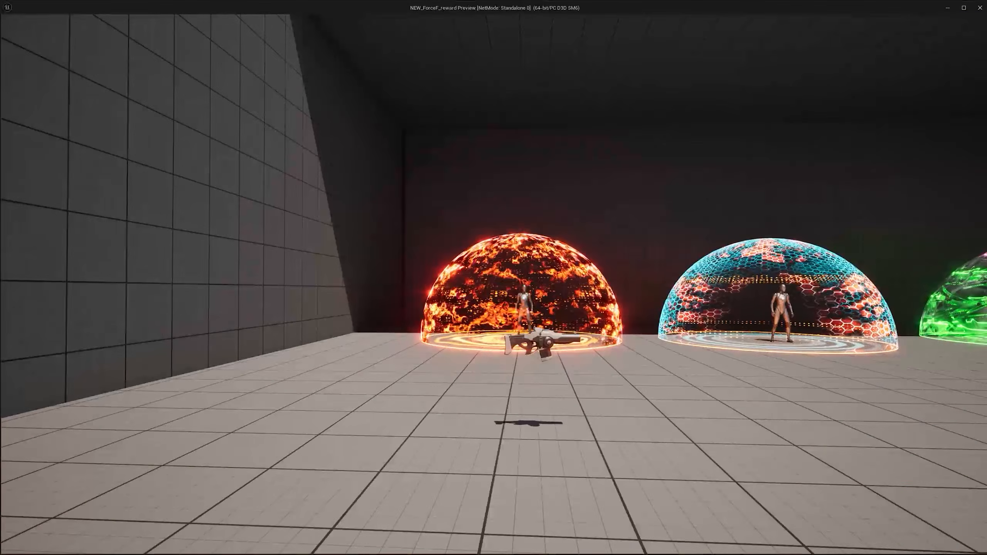
pyautogui.press('w')
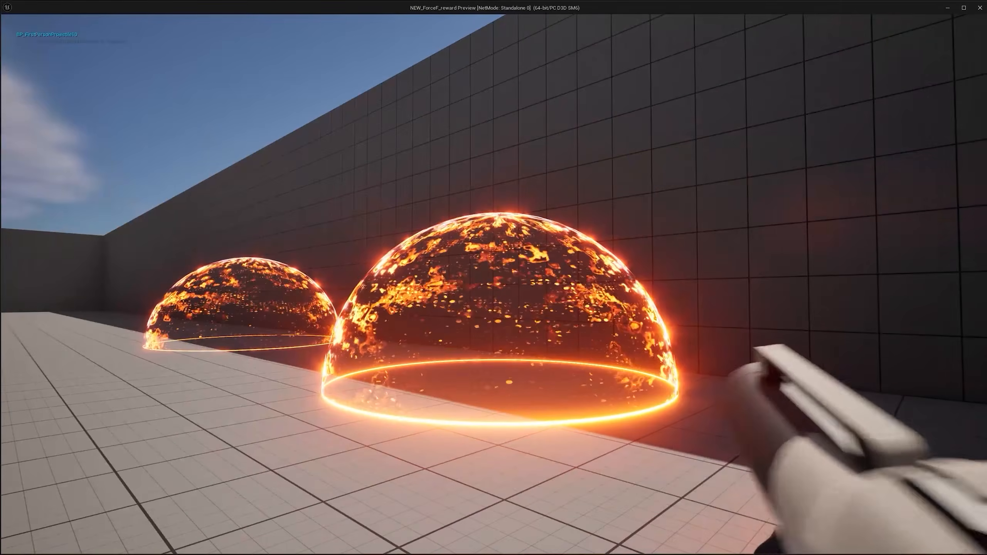
pyautogui.click(493, 284)
pyautogui.click(493, 285)
pyautogui.click(493, 284)
pyautogui.click(494, 284)
pyautogui.click(493, 284)
pyautogui.click(493, 284)
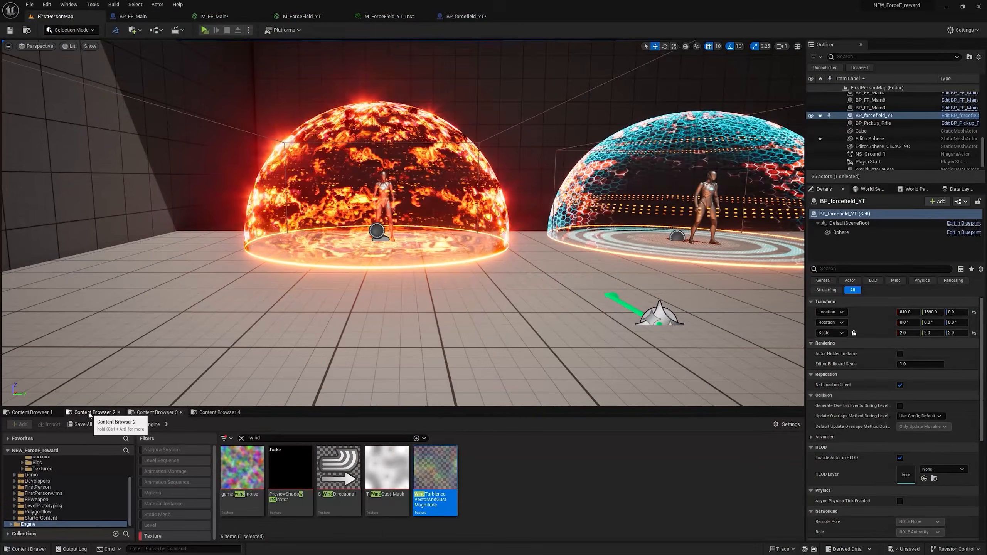
# Step: Leave play mode and look over the two first-person projectile blueprints in the FirstPerson Blueprints folder
pyautogui.click(89, 413)
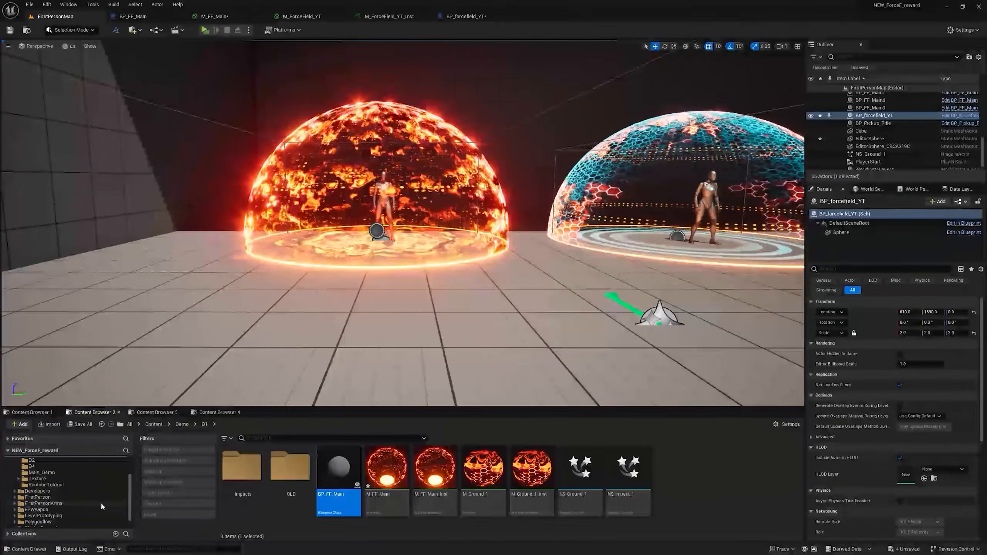
pyautogui.click(54, 501)
pyautogui.click(54, 489)
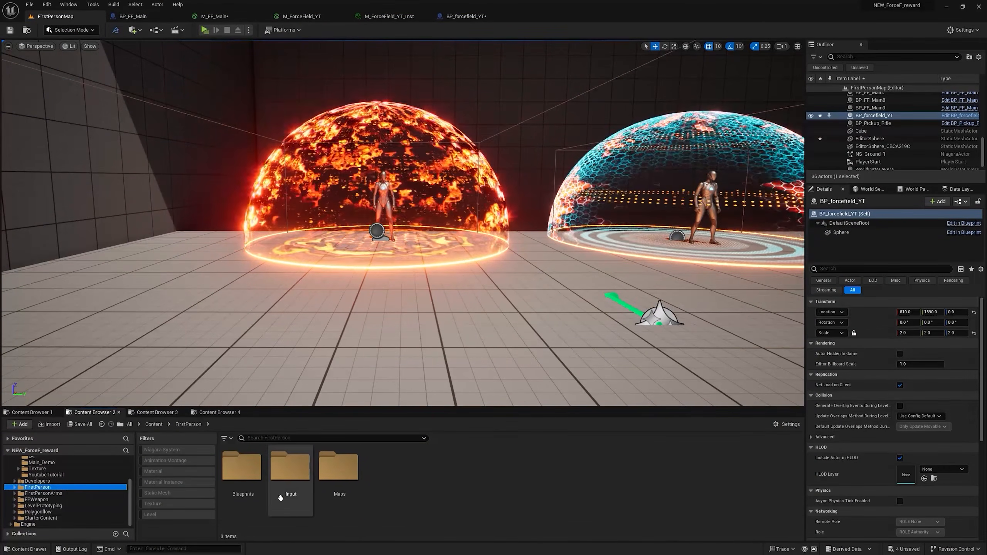
pyautogui.doubleClick(248, 476)
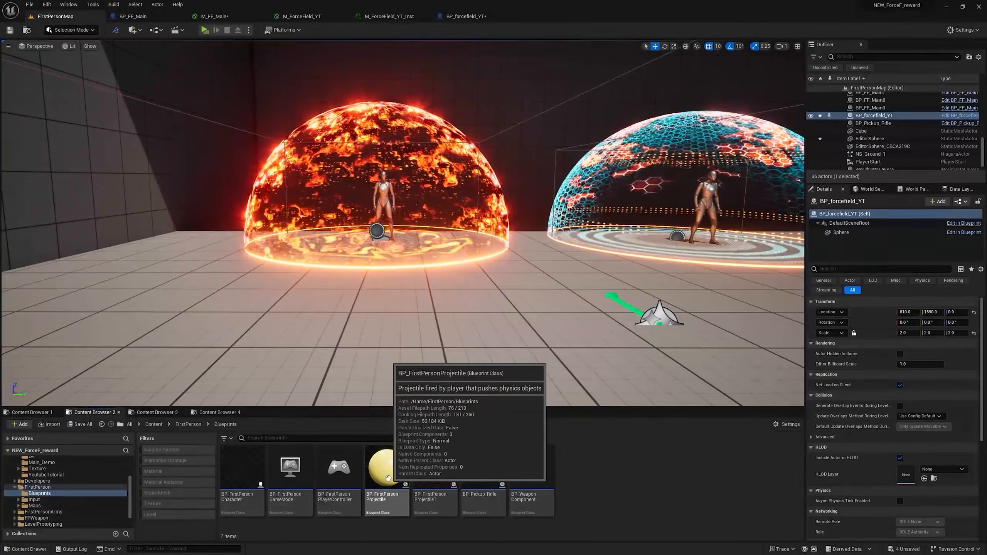
pyautogui.click(439, 475)
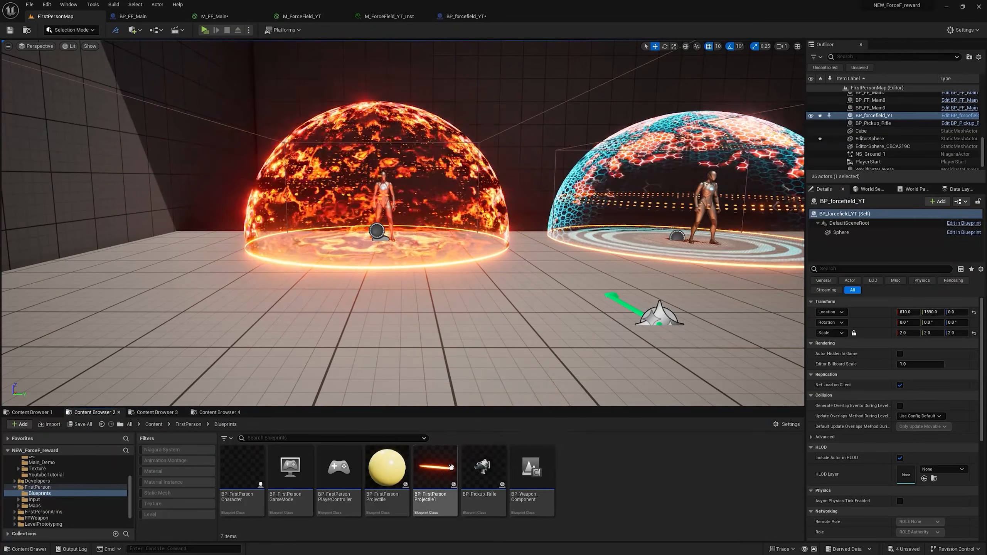
pyautogui.click(397, 475)
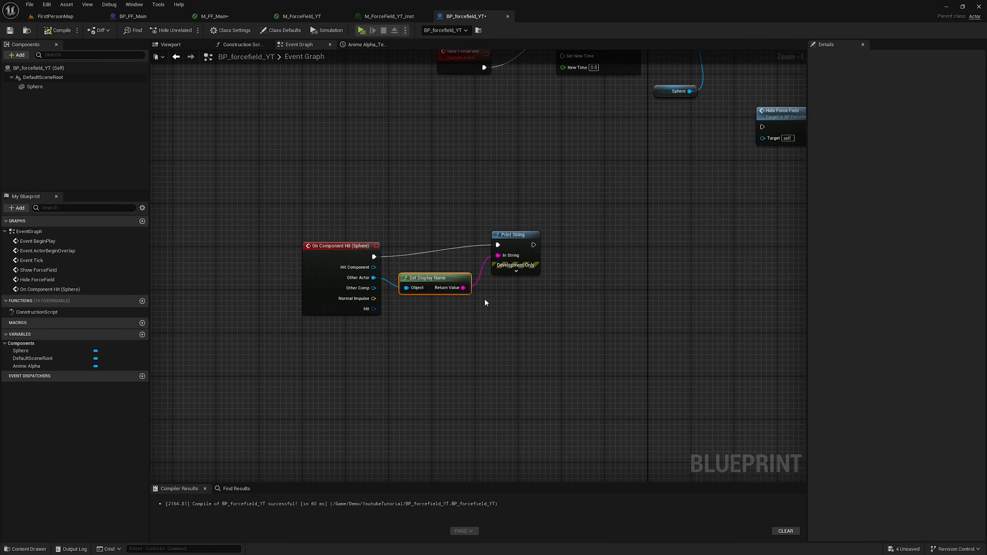
# Step: Replace the hit event's Print String and Get Display Name nodes with a Destroy Actor node targeting Other Actor
pyautogui.moveTo(608, 315); pyautogui.dragTo(555, 271, button='right')
pyautogui.moveTo(555, 271); pyautogui.dragTo(408, 218)
pyautogui.moveTo(404, 234); pyautogui.dragTo(404, 239)
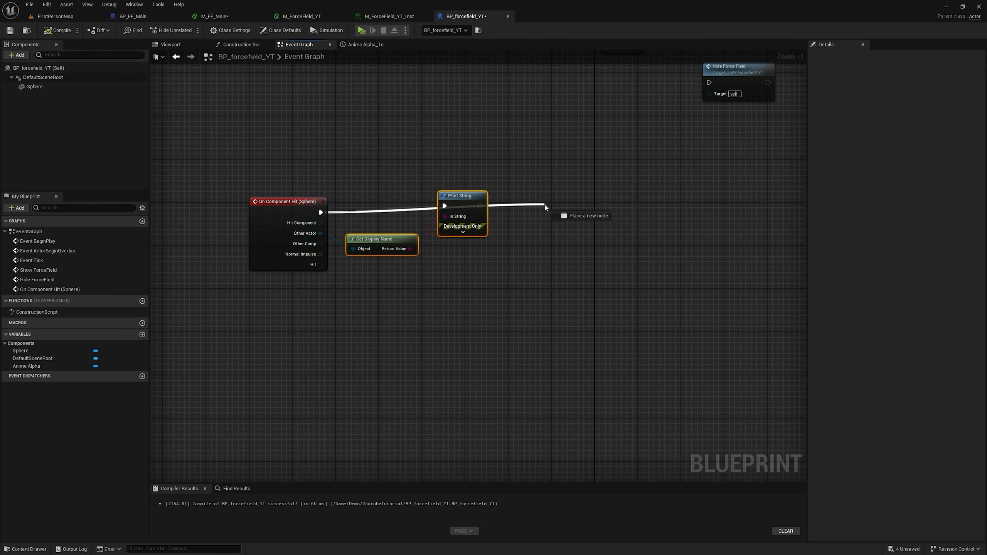
pyautogui.moveTo(545, 207); pyautogui.dragTo(545, 207)
pyautogui.write('df')
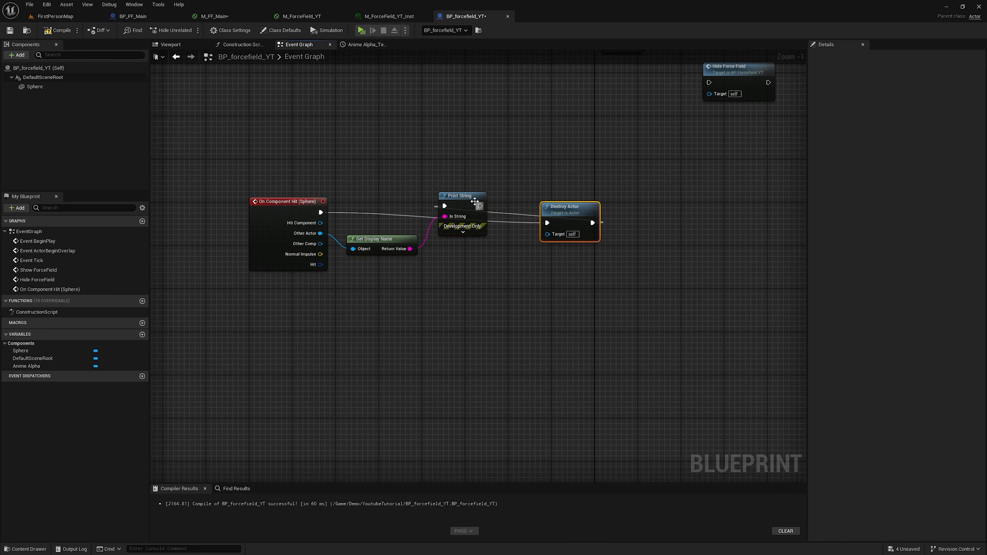
pyautogui.moveTo(473, 199); pyautogui.dragTo(518, 278)
pyautogui.moveTo(553, 319); pyautogui.dragTo(376, 239)
pyautogui.press('Delete')
pyautogui.moveTo(318, 229); pyautogui.dragTo(355, 229)
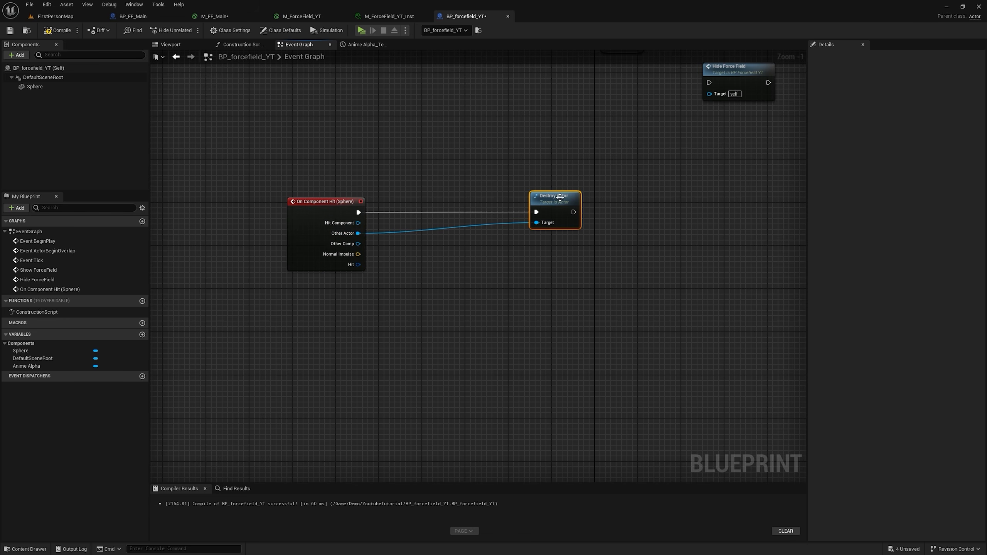
# Step: Add a timeline named Bounce after Destroy Actor and wire the execution into its Play from Start input
pyautogui.moveTo(556, 216); pyautogui.dragTo(477, 214, button='right')
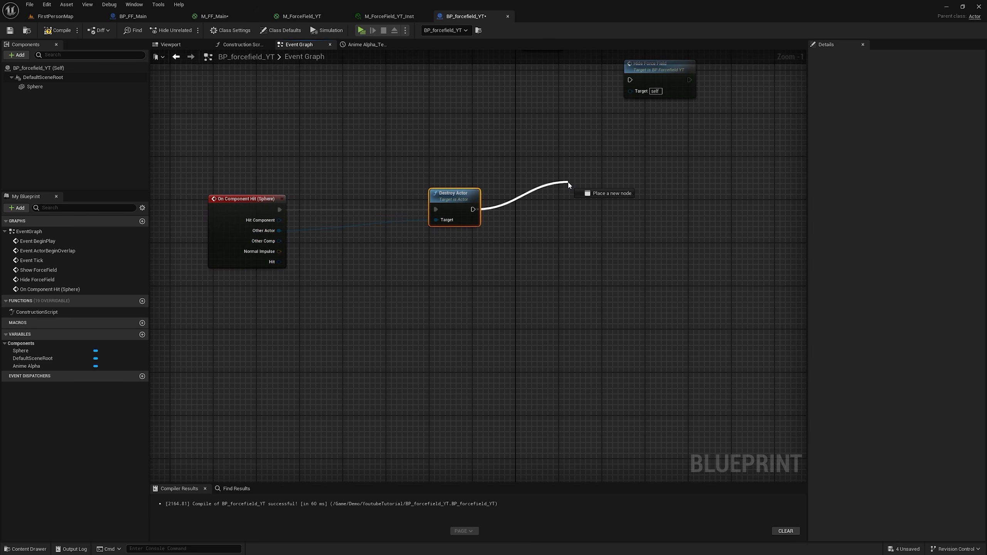
pyautogui.moveTo(568, 182); pyautogui.dragTo(569, 183)
pyautogui.write('time')
pyautogui.press('Return')
pyautogui.write('Bounce')
pyautogui.press('Return')
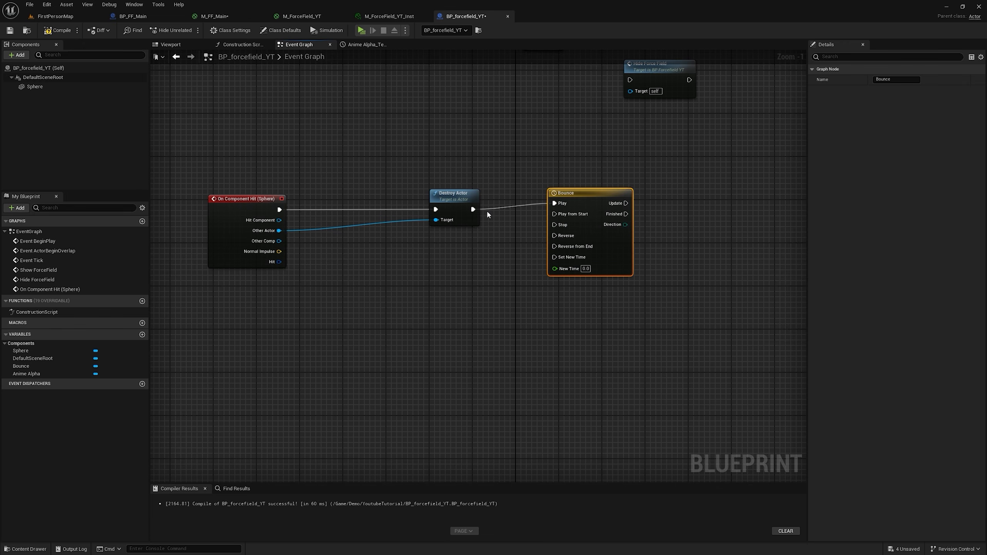
pyautogui.moveTo(476, 210); pyautogui.dragTo(586, 187)
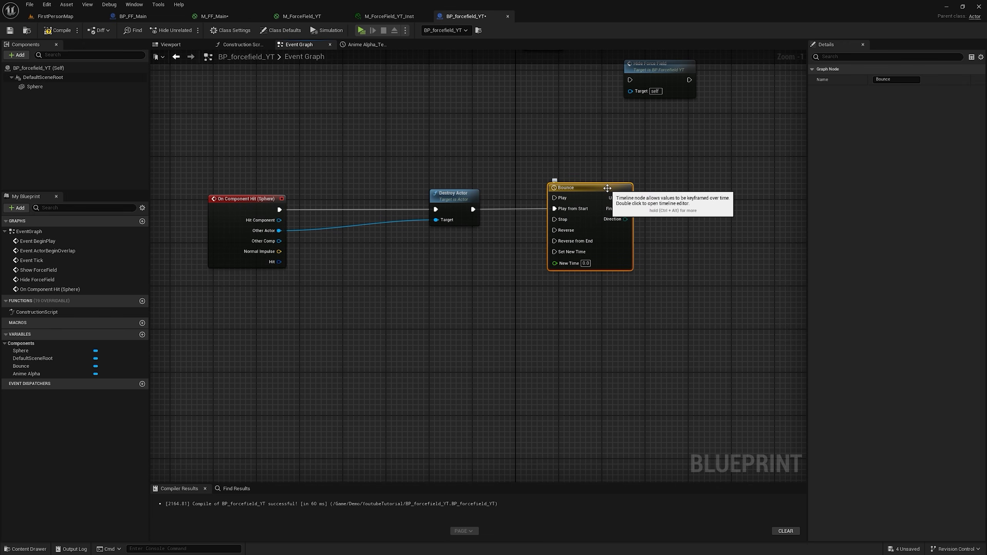
# Step: Set the Bounce timeline's length to 1 and add a float track named Bounce Alpha
pyautogui.doubleClick(586, 187)
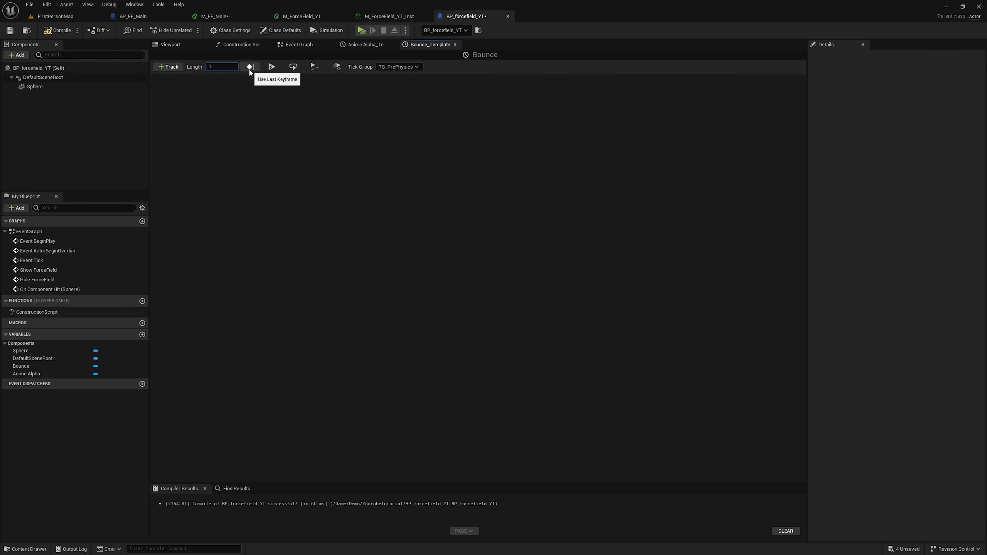
pyautogui.click(170, 67)
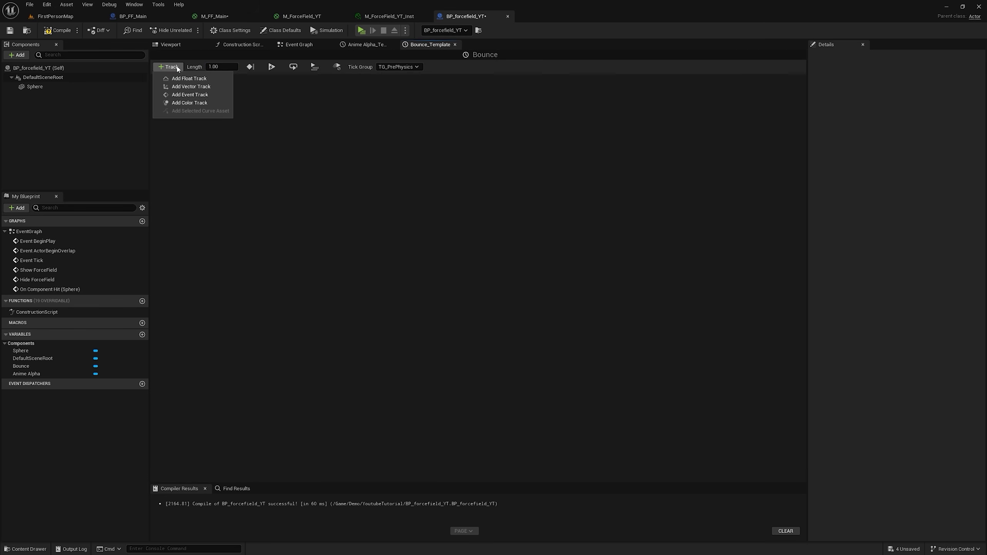
pyautogui.click(200, 79)
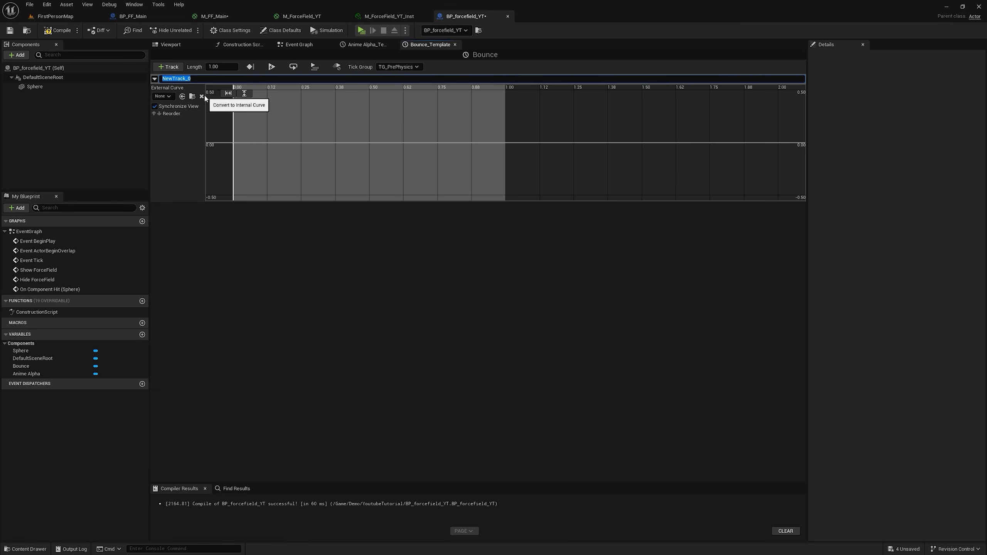
pyautogui.write('Bounce Alpha')
pyautogui.press('Return')
pyautogui.click(317, 47)
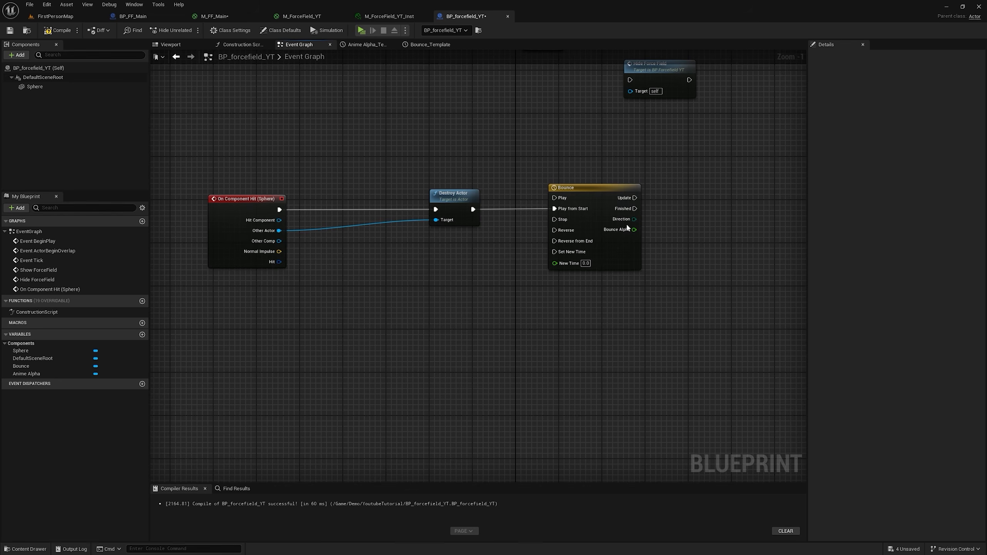
# Step: Add a Sphere reference with a Set Scalar Parameter Value on Materials node, executed from the Bounce timeline's Update output
pyautogui.moveTo(663, 233); pyautogui.dragTo(536, 212, button='right')
pyautogui.click(35, 86)
pyautogui.moveTo(35, 86); pyautogui.dragTo(488, 295)
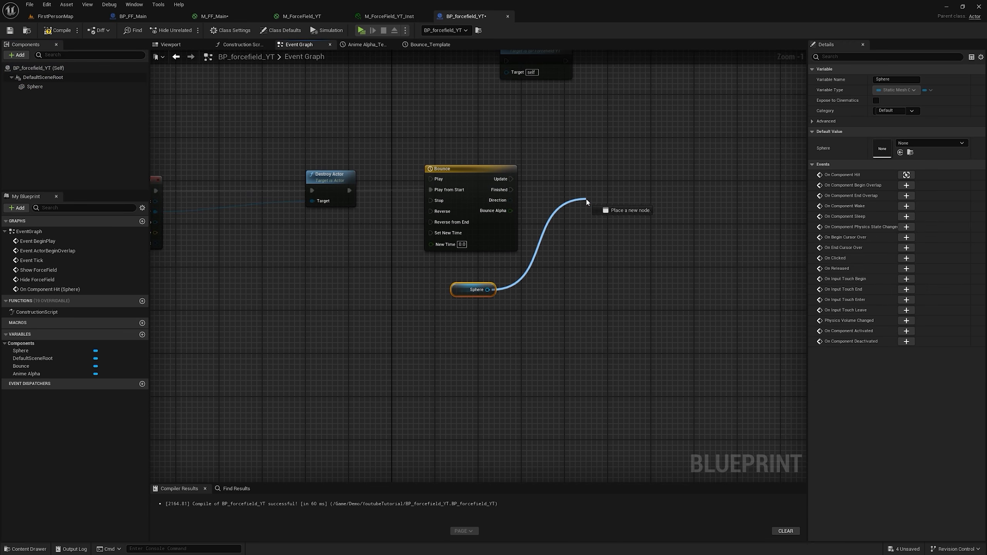
pyautogui.moveTo(587, 201); pyautogui.dragTo(587, 201)
pyautogui.write('set scala')
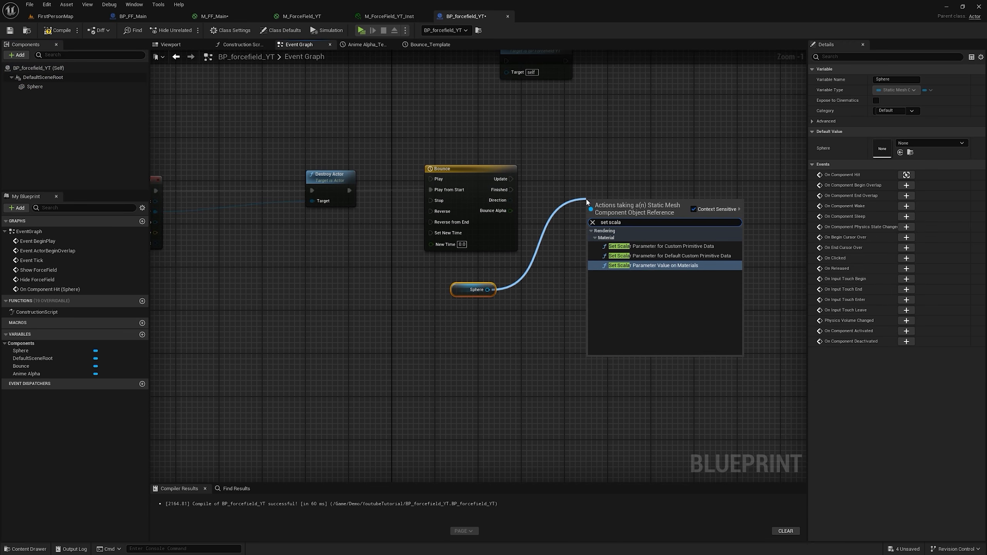
pyautogui.press('Return')
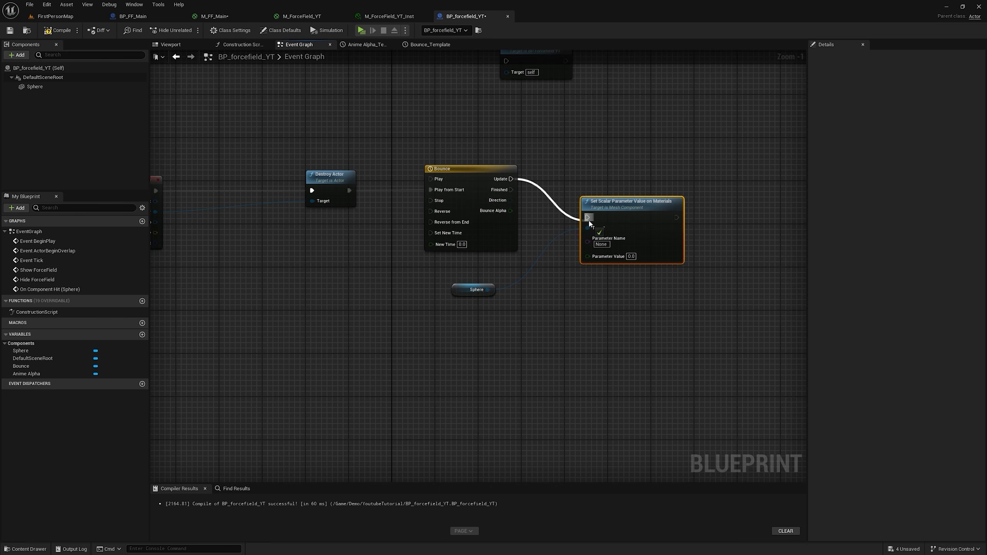
# Step: Check the parameter in M_ForceField_YT, set the node's Parameter Name to Bounce Alpha, and feed its value from the timeline's Bounce Alpha output
pyautogui.click(612, 223)
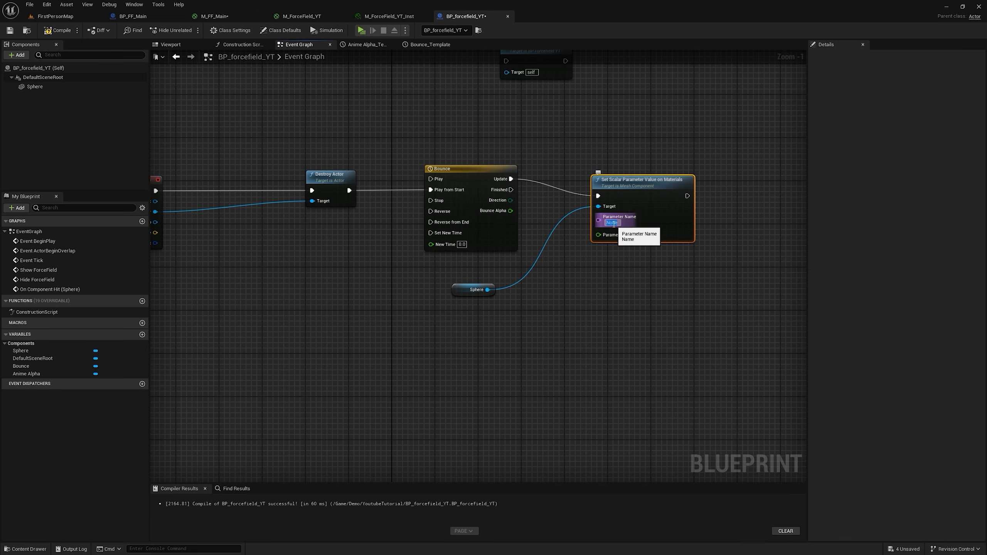
pyautogui.click(309, 17)
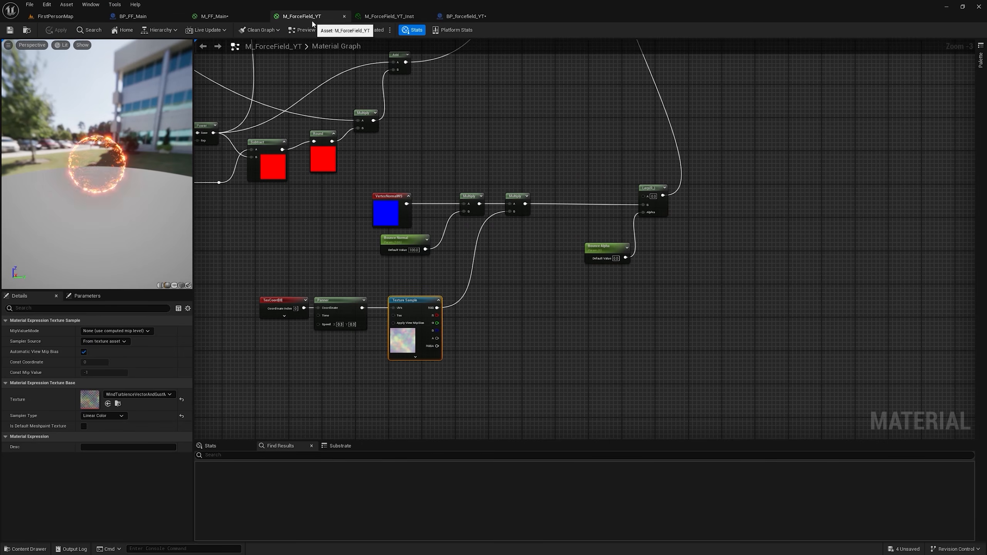
pyautogui.scroll(2, 590, 252)
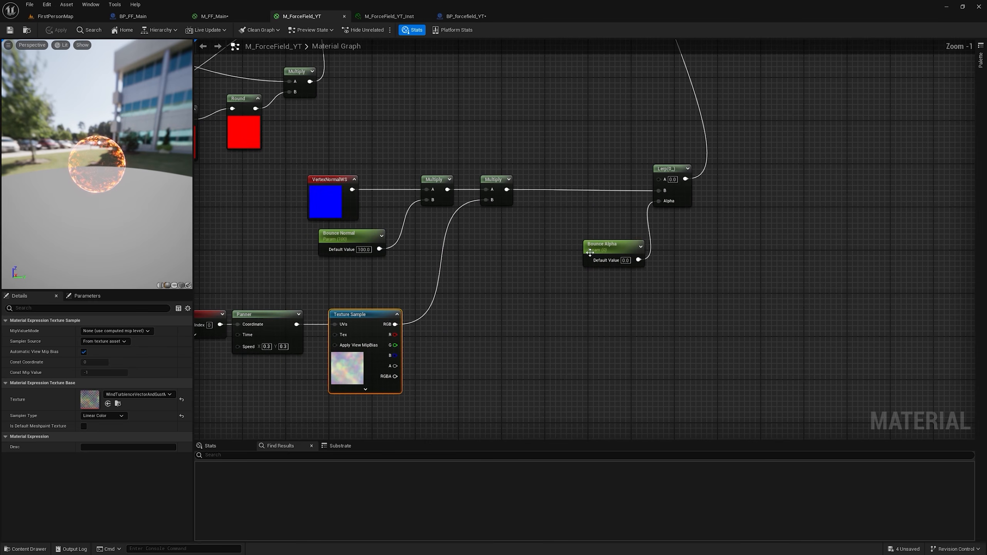
pyautogui.click(459, 19)
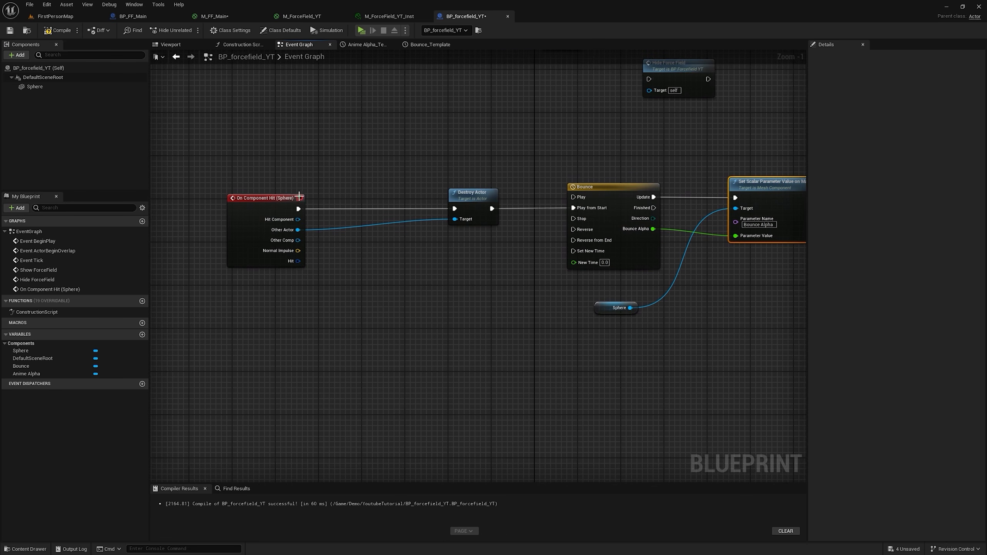
pyautogui.moveTo(636, 234); pyautogui.dragTo(495, 227, button='right')
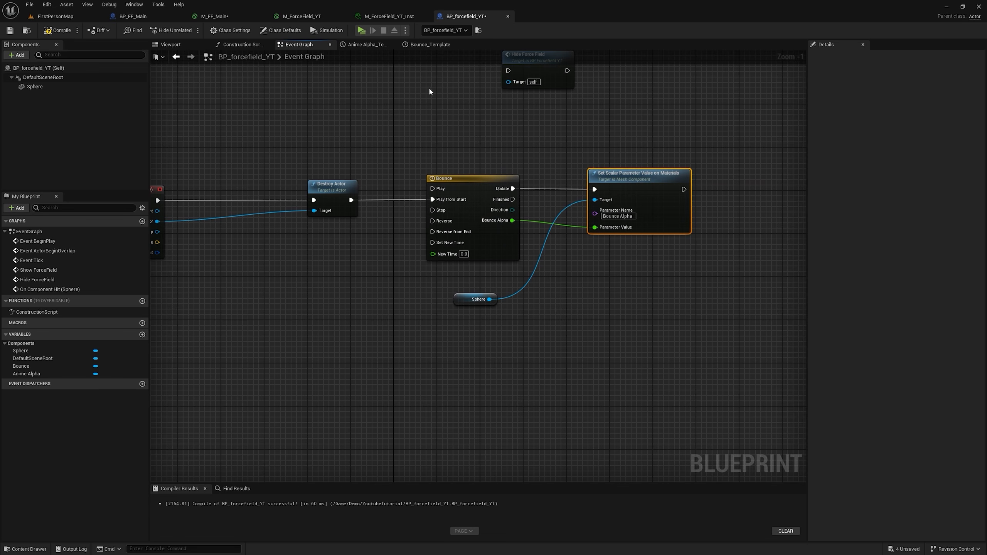
# Step: Add keys at the start and at time 1 on the Bounce Alpha curve and fit the curve view
pyautogui.doubleClick(482, 190)
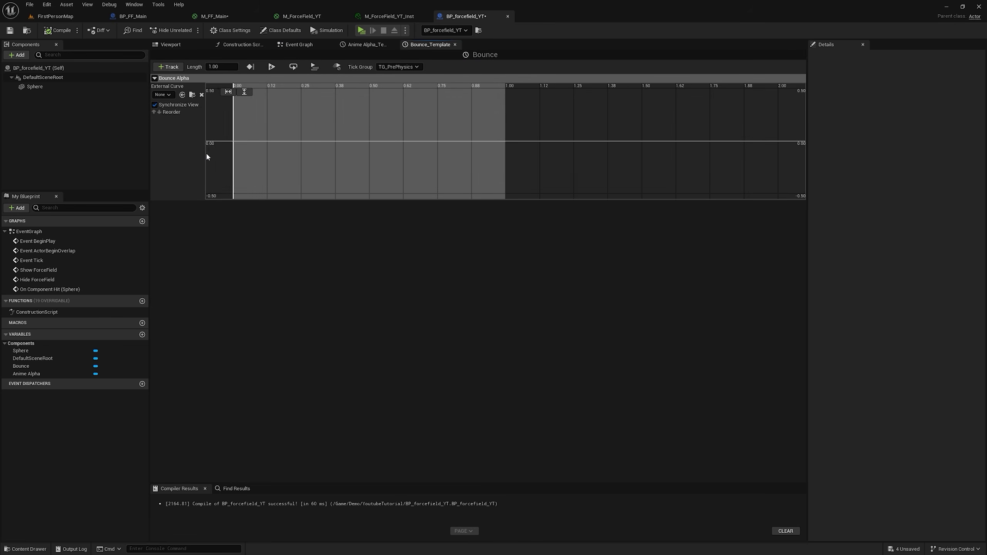
pyautogui.keyDown('shift'); pyautogui.click(234, 141); pyautogui.keyUp('shift')
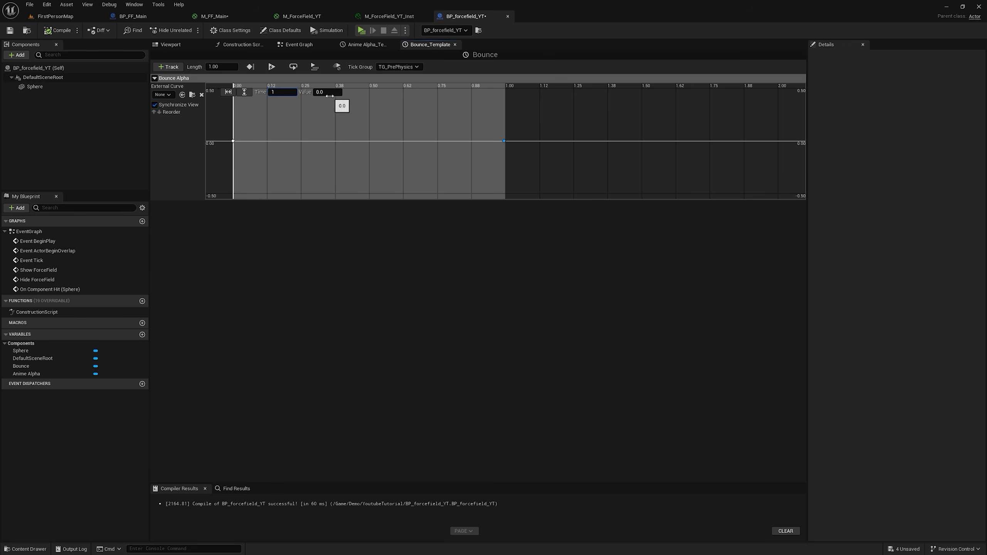
pyautogui.click(229, 92)
pyautogui.click(243, 92)
# Step: Play the level and shoot the force field repeatedly to test the bounce reaction
pyautogui.click(357, 32)
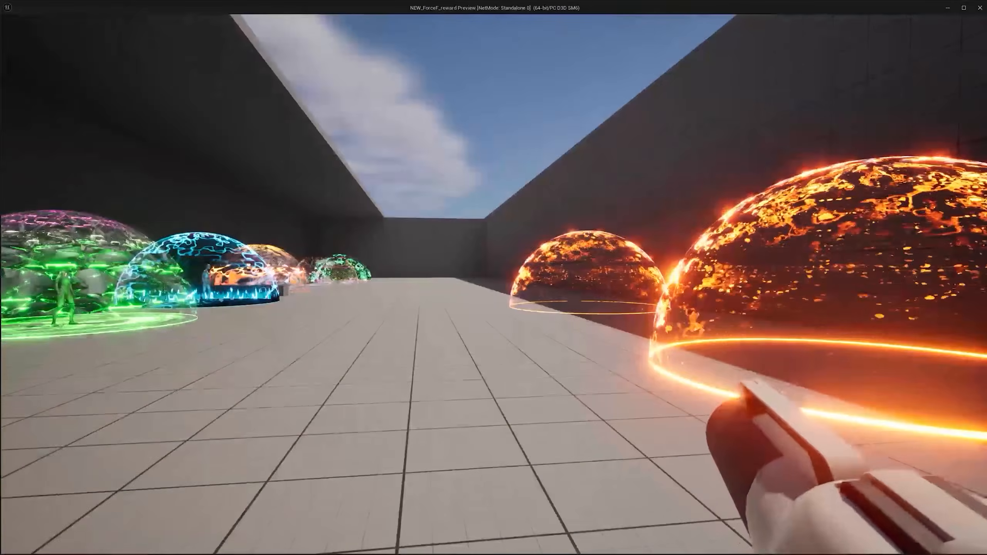
pyautogui.click(493, 284)
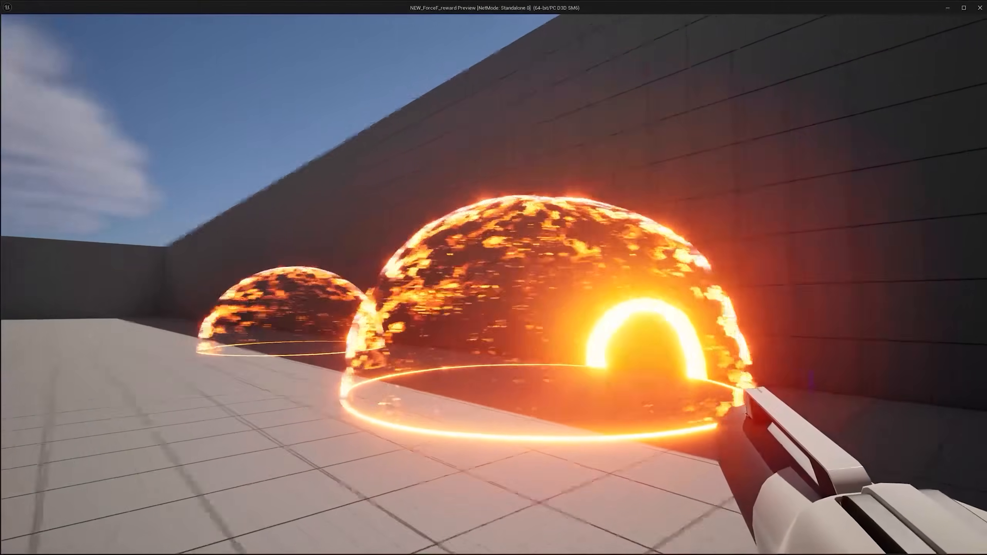
pyautogui.click(493, 285)
pyautogui.click(494, 284)
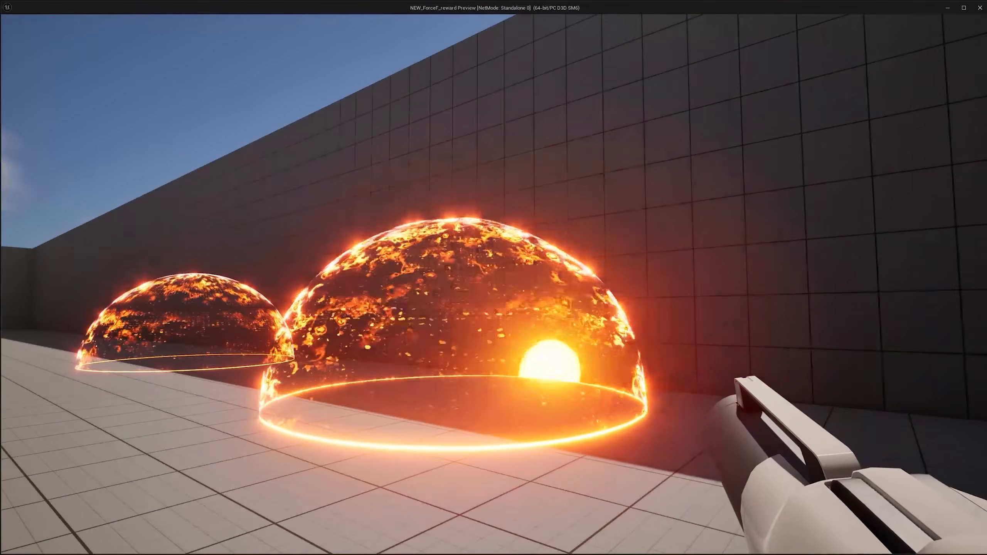
pyautogui.click(493, 284)
pyautogui.click(494, 284)
pyautogui.click(493, 285)
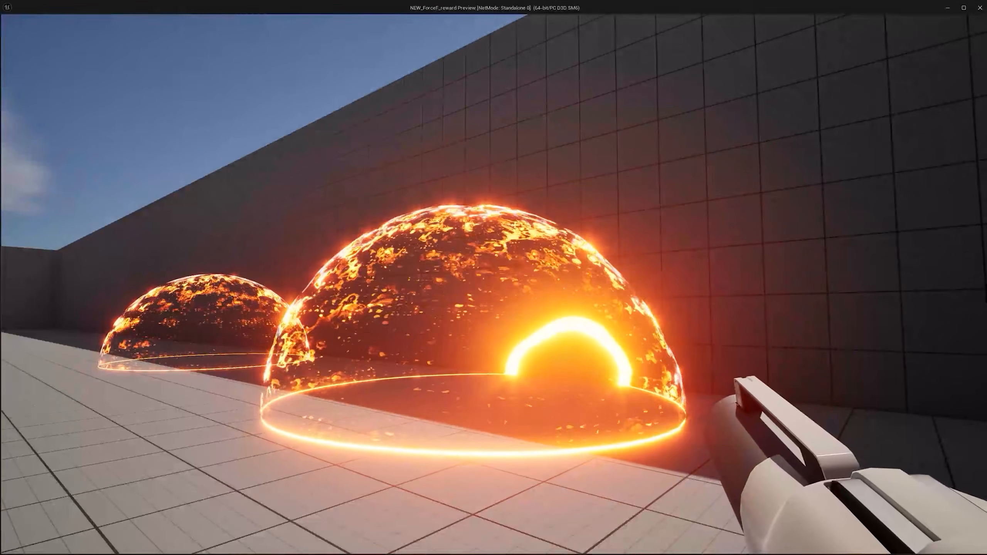
# Step: End the play test and shape the Bounce Alpha curve with a key at time 0.5, value 1, and an end key value of 0
pyautogui.press('Escape')
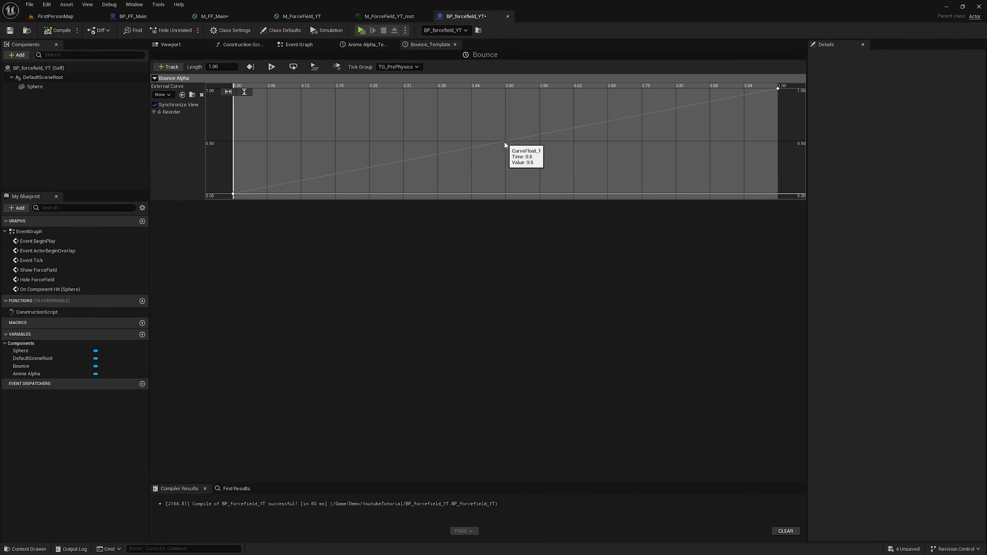
pyautogui.rightClick(505, 145)
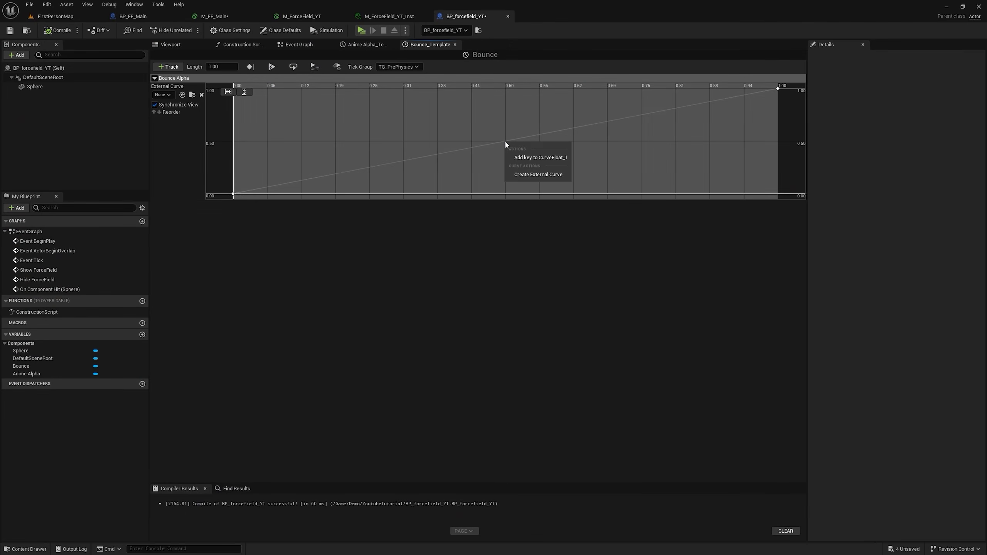
pyautogui.click(522, 157)
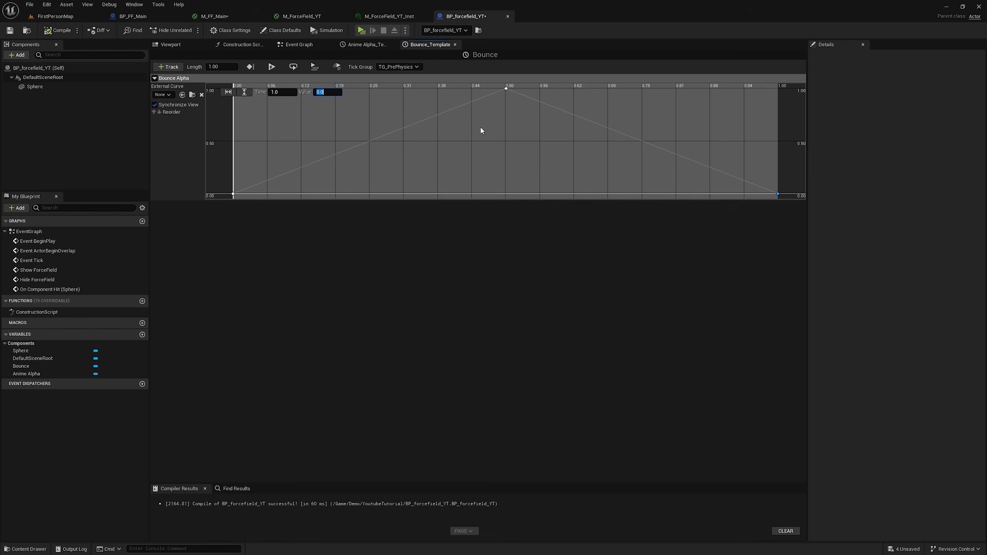
pyautogui.click(752, 191)
pyautogui.scroll(-2, 752, 191)
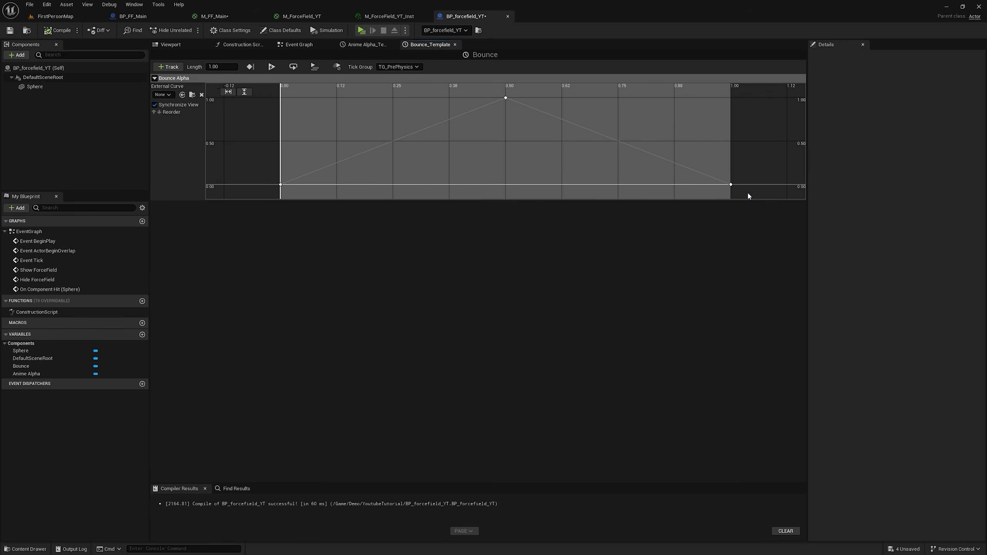
# Step: Select all the Bounce Alpha curve keys and give them smooth interpolation
pyautogui.moveTo(745, 192); pyautogui.dragTo(249, 95)
pyautogui.rightClick(507, 102)
pyautogui.click(543, 119)
# Step: Add four rebound keys to the Bounce Alpha curve at about (0.62, 0.3), (0.75, 0.55), (0.87, 0.2) and (0.93, 0.27)
pyautogui.rightClick(581, 122)
pyautogui.click(593, 134)
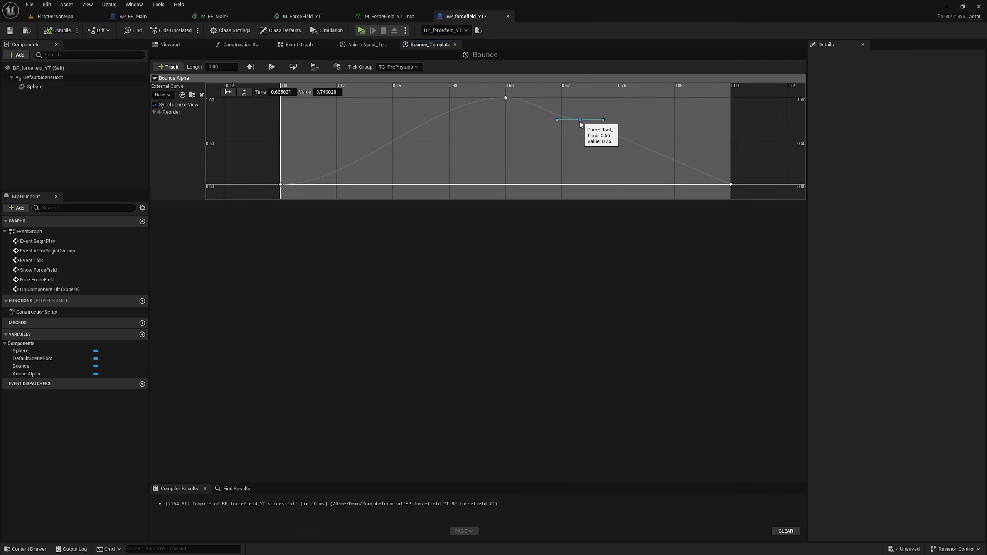
pyautogui.moveTo(580, 121); pyautogui.dragTo(559, 159)
pyautogui.rightClick(617, 168)
pyautogui.click(629, 180)
pyautogui.moveTo(616, 170); pyautogui.dragTo(621, 141)
pyautogui.rightClick(674, 167)
pyautogui.click(690, 175)
pyautogui.moveTo(674, 170); pyautogui.dragTo(701, 163)
pyautogui.rightClick(695, 177)
pyautogui.click(704, 181)
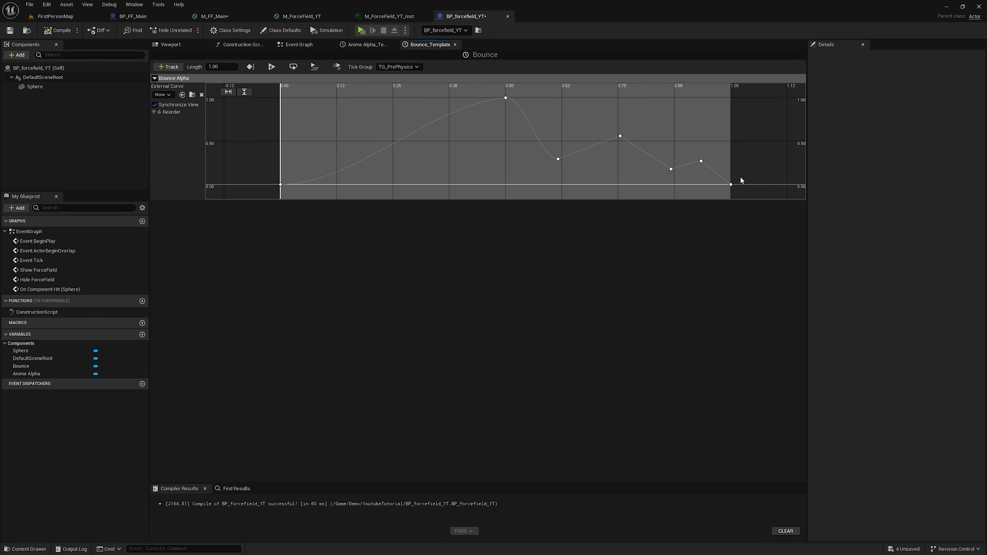
# Step: Smooth the interpolation of the rebound keys in the second half of the Bounce Alpha curve
pyautogui.rightClick(621, 138)
pyautogui.click(651, 181)
pyautogui.click(717, 142)
# Step: Delete the disabled Event ActorBeginOverlap and Event Tick nodes from the Event Graph
pyautogui.click(298, 44)
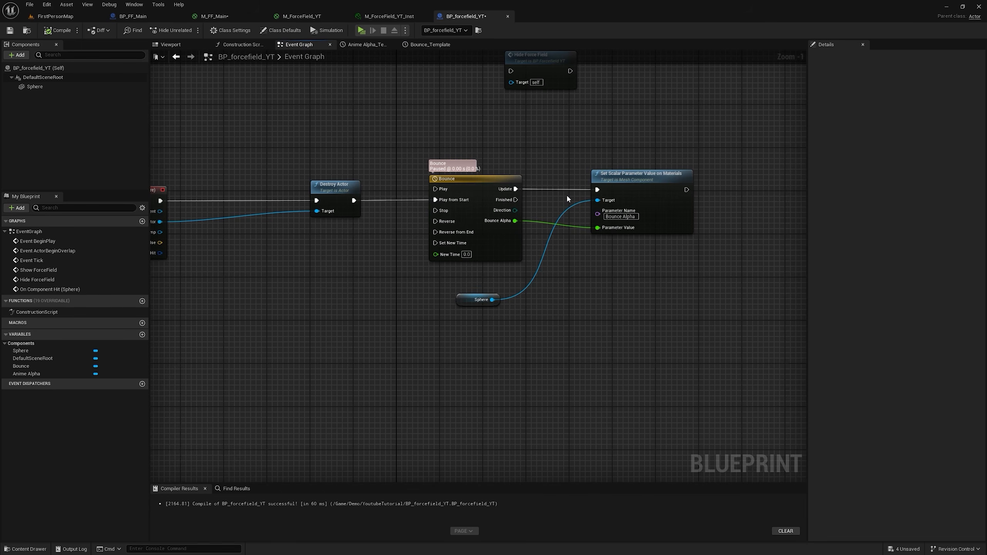
pyautogui.moveTo(459, 156); pyautogui.dragTo(510, 249, button='right')
pyautogui.scroll(-2, 504, 251)
pyautogui.moveTo(471, 209); pyautogui.dragTo(489, 441, button='right')
pyautogui.moveTo(438, 210); pyautogui.dragTo(408, 478, button='right')
pyautogui.scroll(3, 494, 200)
pyautogui.moveTo(531, 304); pyautogui.dragTo(456, 168)
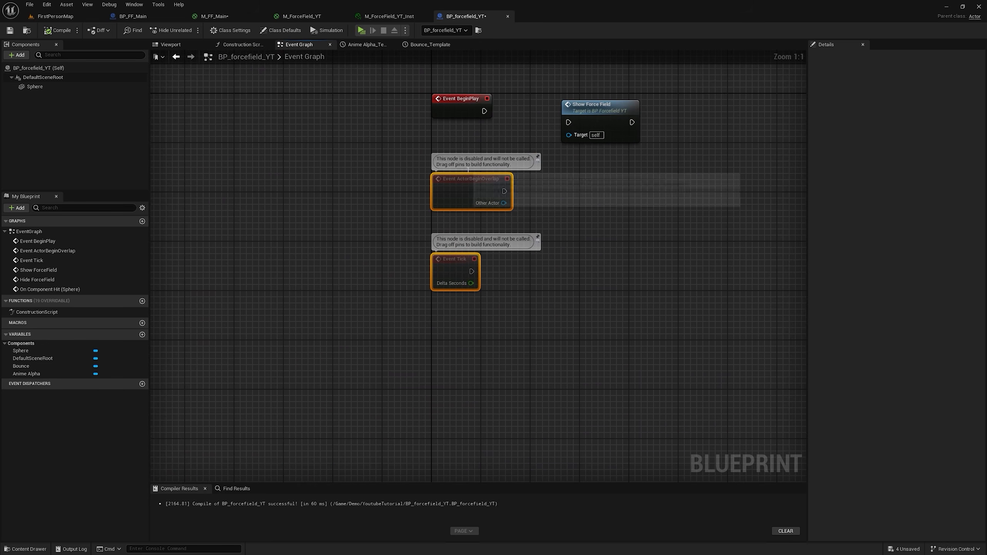
pyautogui.press('Delete')
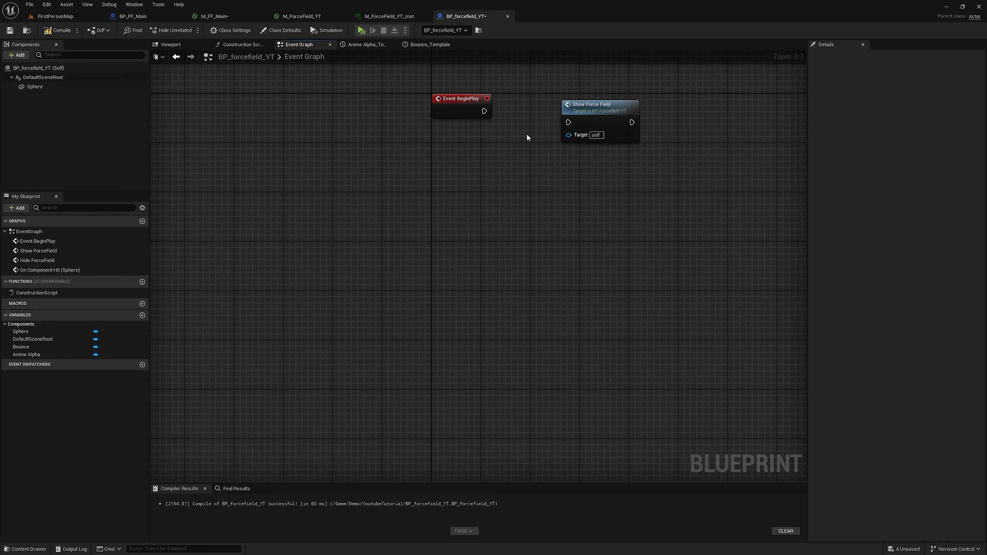
# Step: Move Event BeginPlay to free space and add a getter for the Bounce timeline variable beneath it
pyautogui.moveTo(471, 105); pyautogui.dragTo(320, 199)
pyautogui.moveTo(321, 199); pyautogui.dragTo(386, 263, button='right')
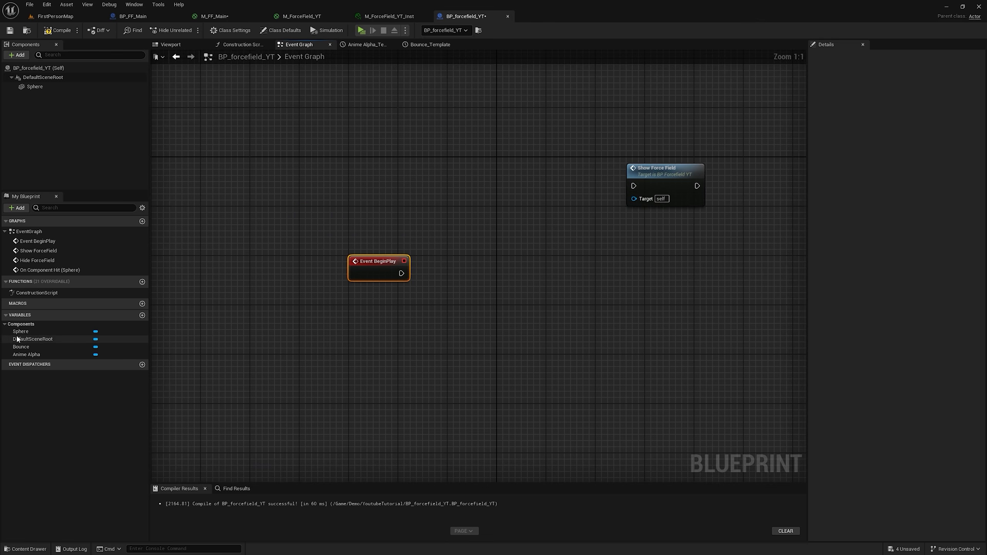
pyautogui.moveTo(19, 346); pyautogui.dragTo(360, 315)
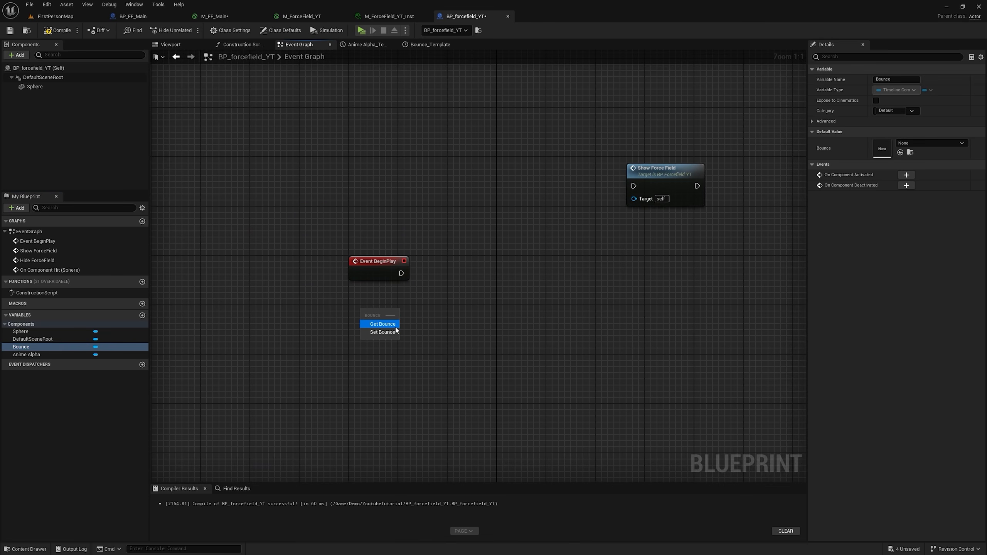
pyautogui.click(394, 325)
# Step: Rename the Bounce timeline variable to TL_Bounce
pyautogui.doubleClick(23, 348)
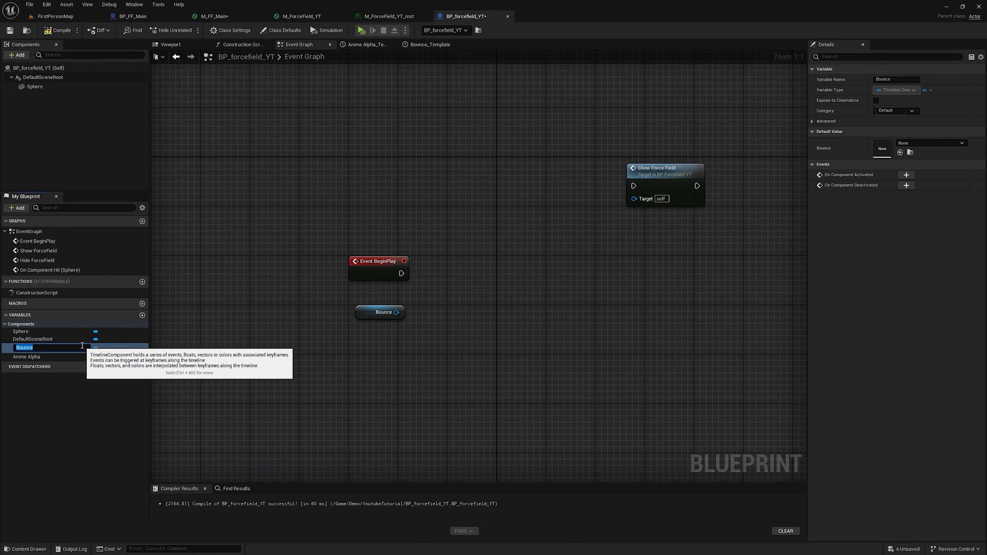
pyautogui.write('TL_')
pyautogui.press('Return')
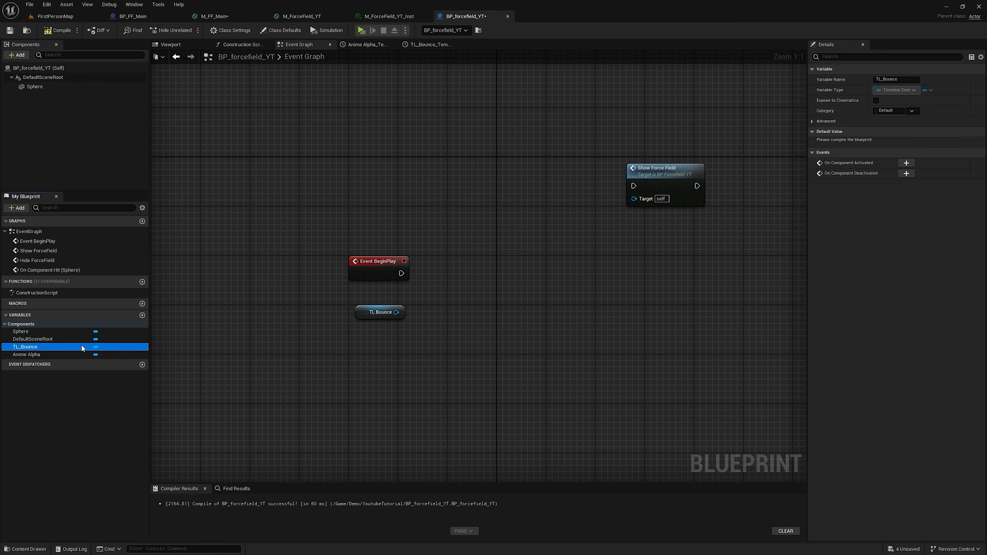
# Step: Add a Set Play Rate node targeting TL_Bounce and execute it from Event BeginPlay
pyautogui.moveTo(396, 312); pyautogui.dragTo(451, 273)
pyautogui.write('set play rate')
pyautogui.press('Return')
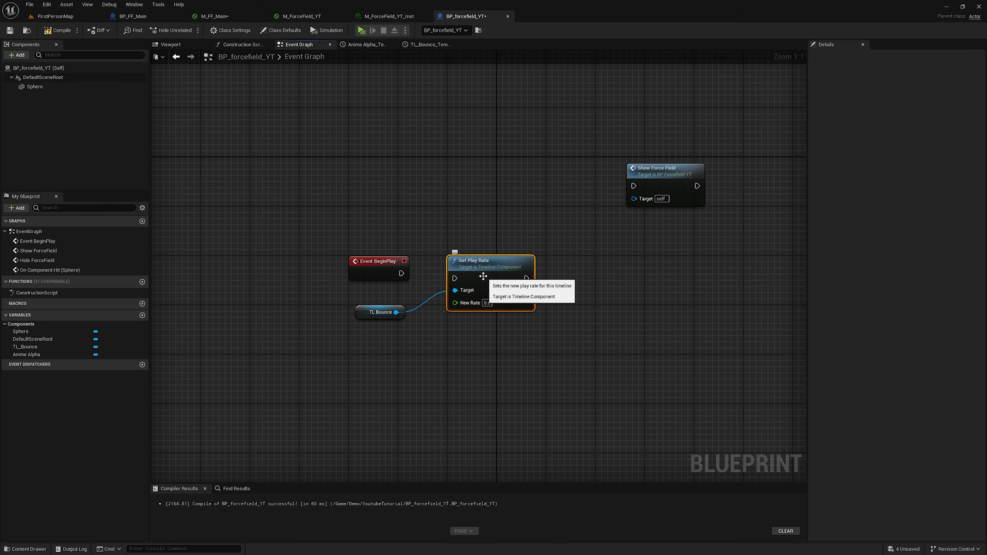
pyautogui.moveTo(455, 277); pyautogui.dragTo(456, 277)
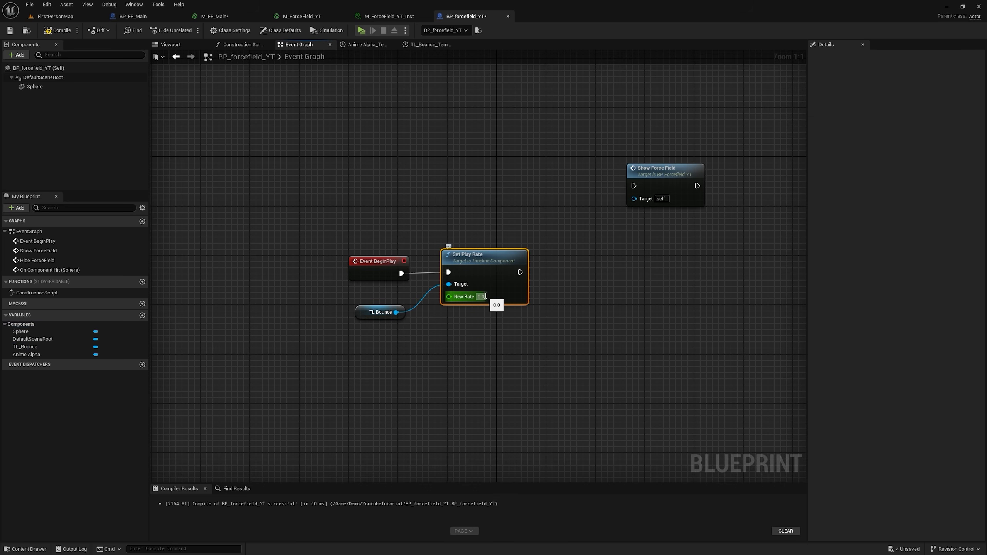
# Step: Set the Set Play Rate node's New Rate to 20
pyautogui.click(481, 296)
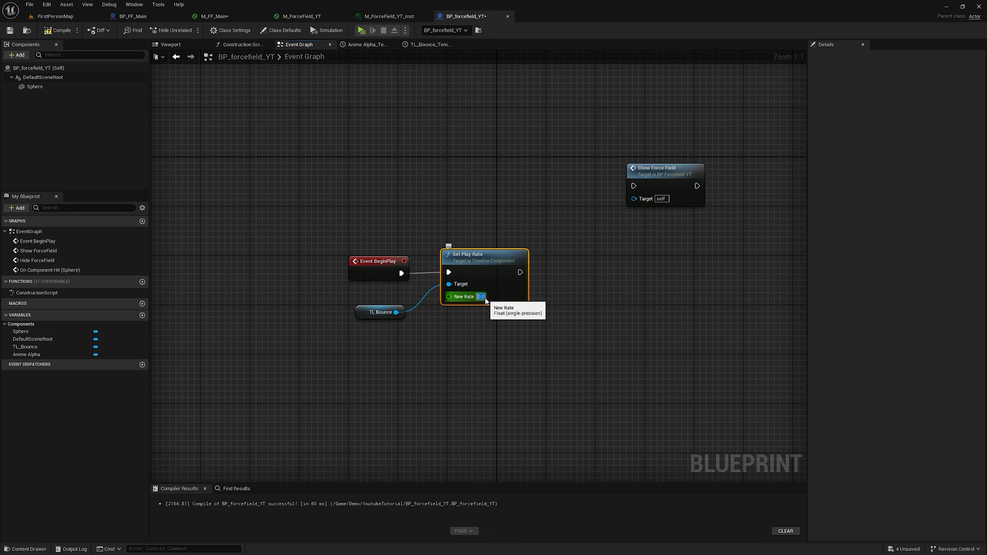
pyautogui.scroll(-3, 485, 298)
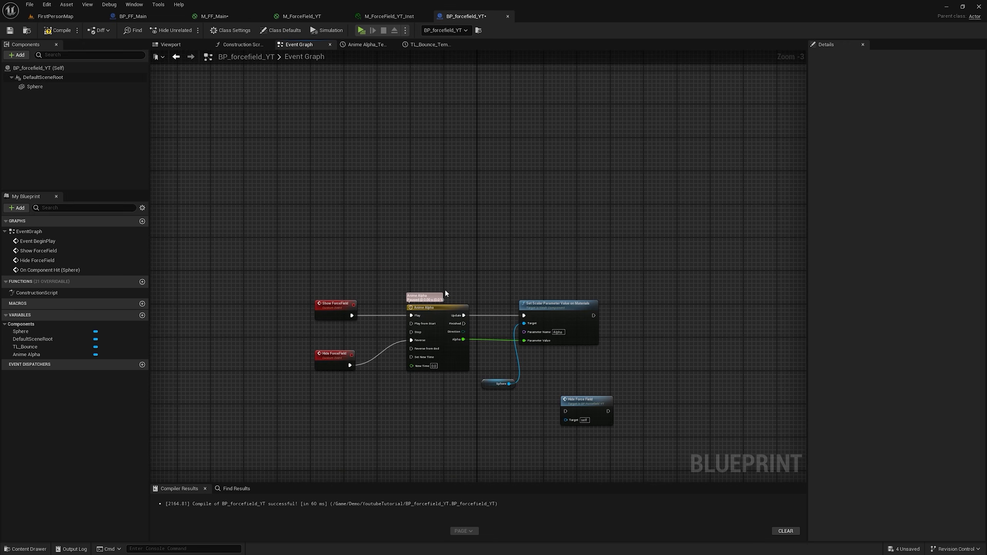
pyautogui.moveTo(526, 247); pyautogui.dragTo(533, 112, button='right')
pyautogui.moveTo(553, 286); pyautogui.dragTo(559, 476, button='right')
pyautogui.moveTo(504, 105); pyautogui.dragTo(504, 235, button='right')
pyautogui.scroll(3, 503, 235)
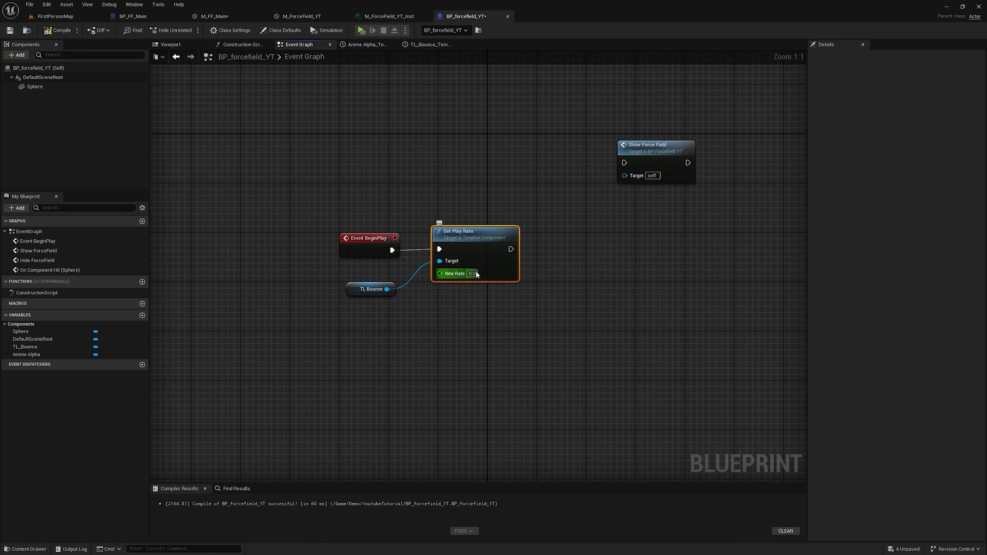
pyautogui.click(468, 274)
pyautogui.write('20')
pyautogui.press('Return')
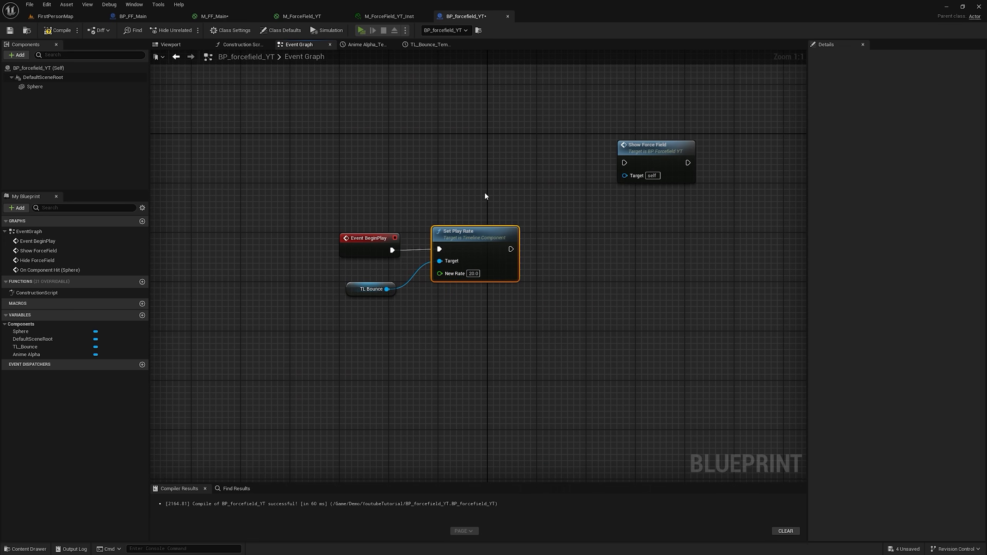
# Step: Change the New Rate on the Set Play Rate node to 4
pyautogui.moveTo(437, 273); pyautogui.dragTo(367, 188, button='right')
pyautogui.write('4')
pyautogui.press('Return')
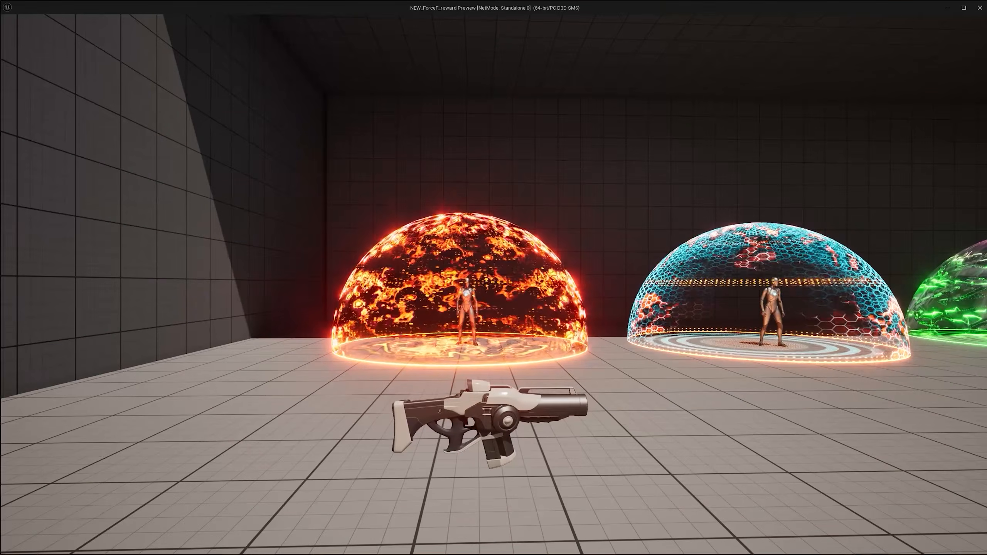
# Step: Play the level and shoot the force fields from several positions to check the bounce at the adjusted play rate
pyautogui.press('w')
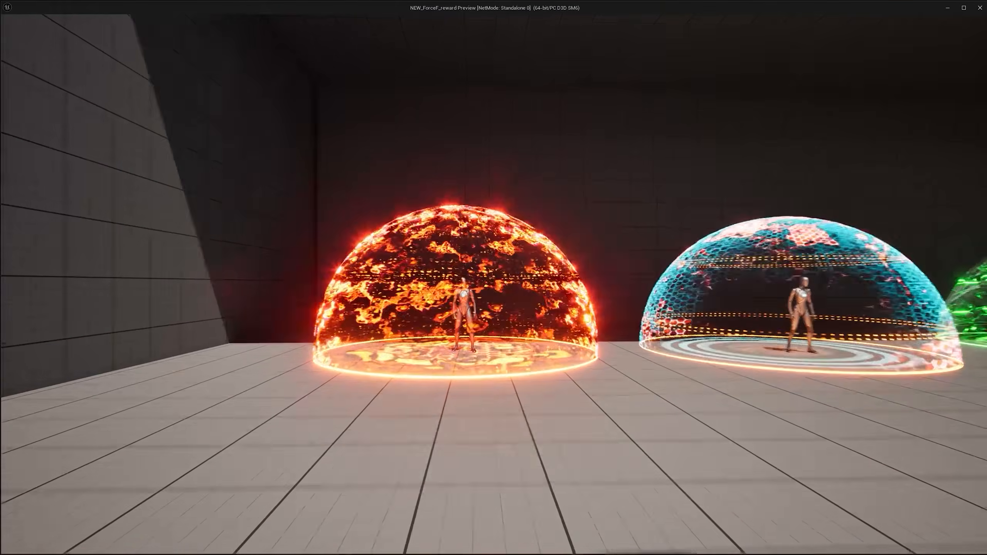
pyautogui.press('s')
pyautogui.press('a')
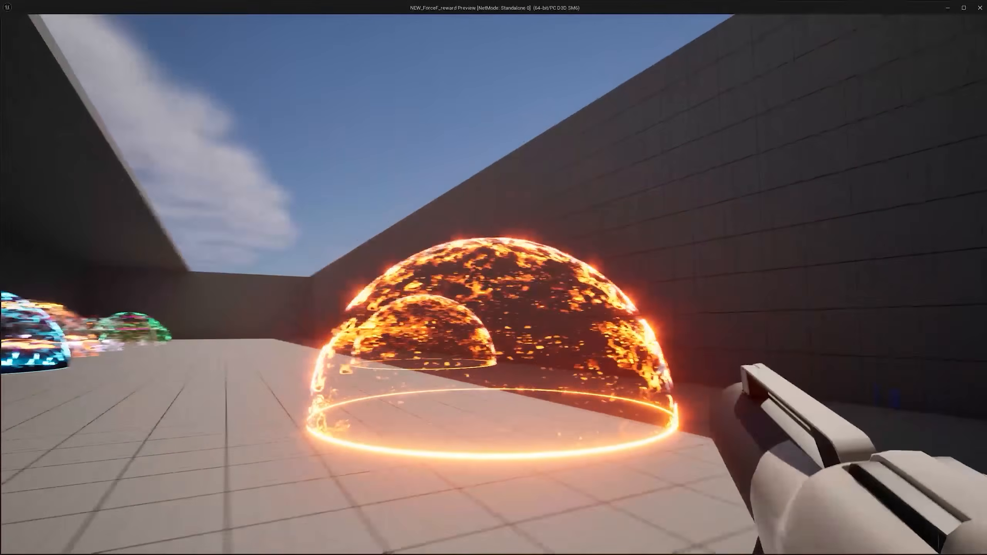
pyautogui.click(494, 285)
pyautogui.click(493, 285)
pyautogui.click(494, 284)
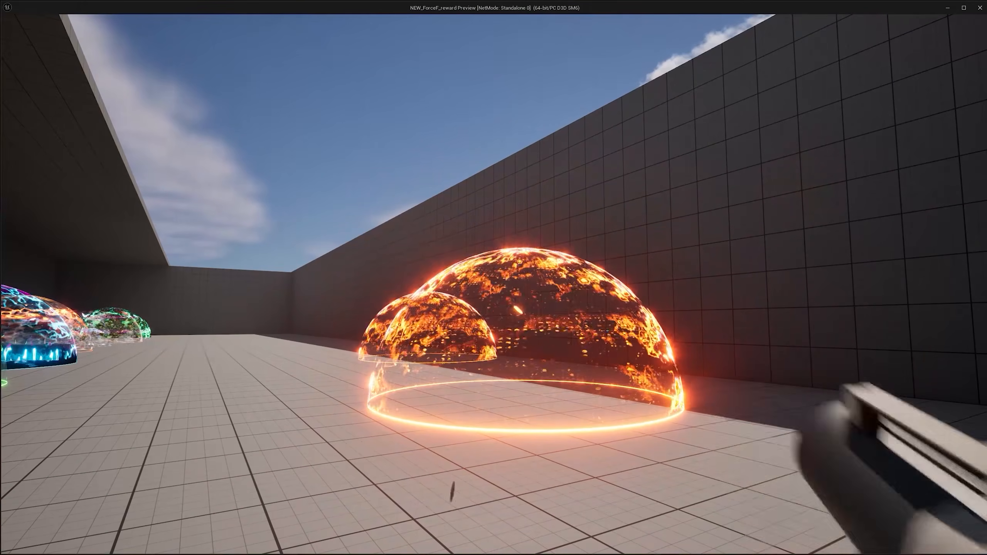
pyautogui.press('a')
pyautogui.click(493, 284)
pyautogui.click(494, 284)
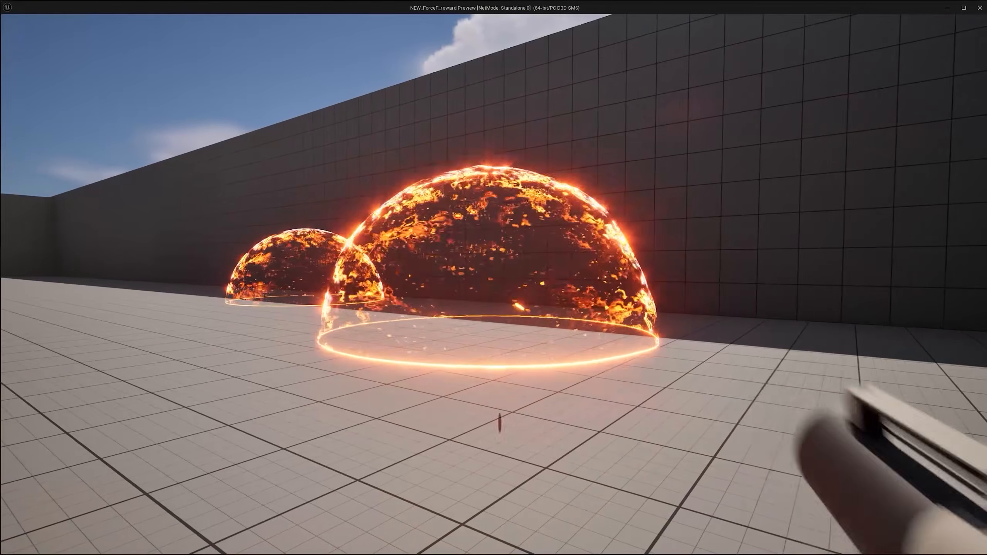
pyautogui.press('s')
pyautogui.press('w')
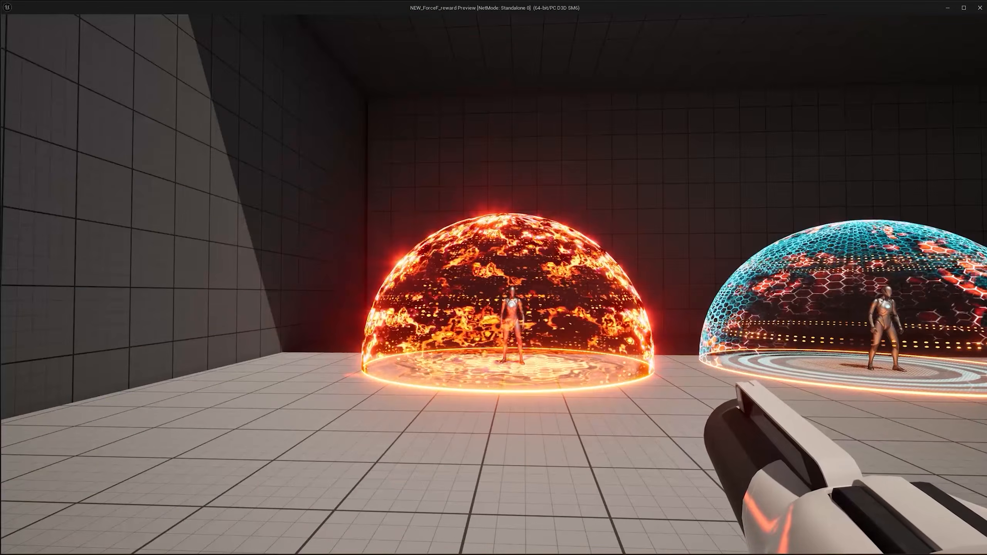
pyautogui.click(494, 285)
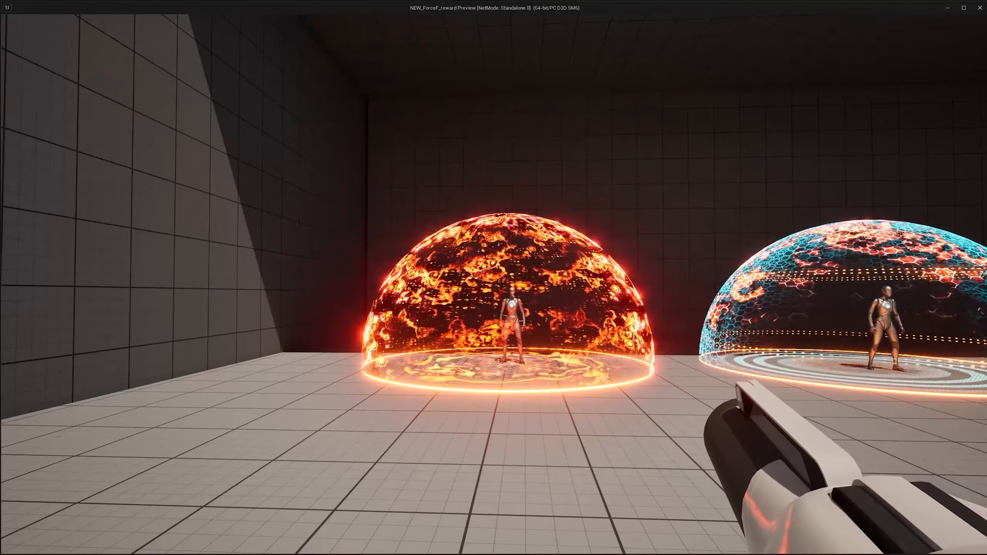
pyautogui.click(494, 277)
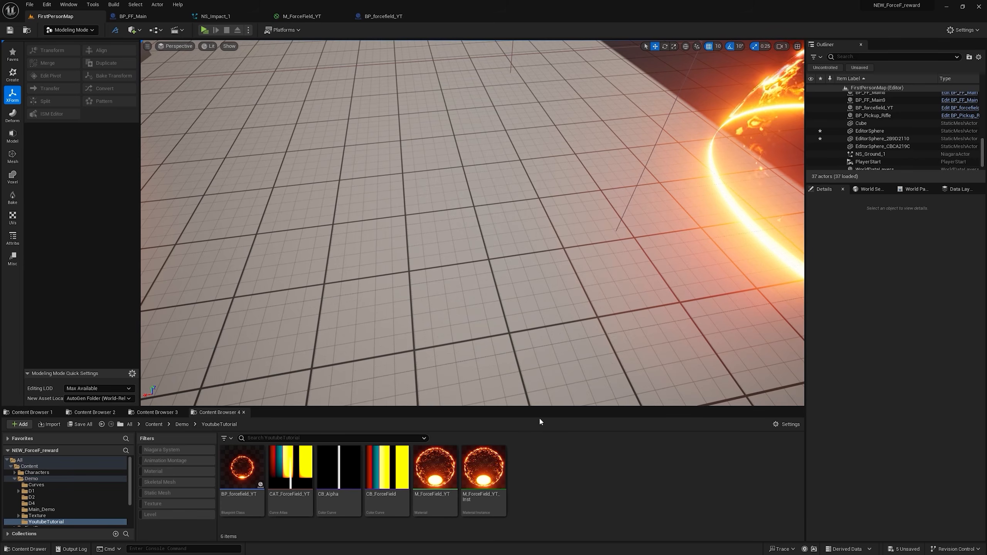
# Step: Create a Niagara system from the Fountain emitter template in the YoutubeTutorial folder
pyautogui.rightClick(535, 461)
pyautogui.click(575, 289)
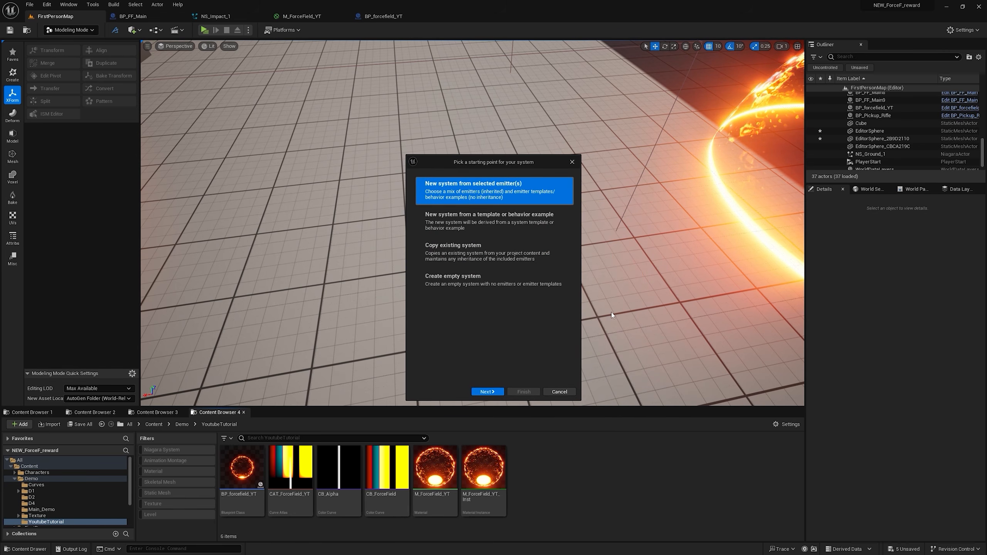
pyautogui.click(487, 391)
pyautogui.scroll(-3, 516, 303)
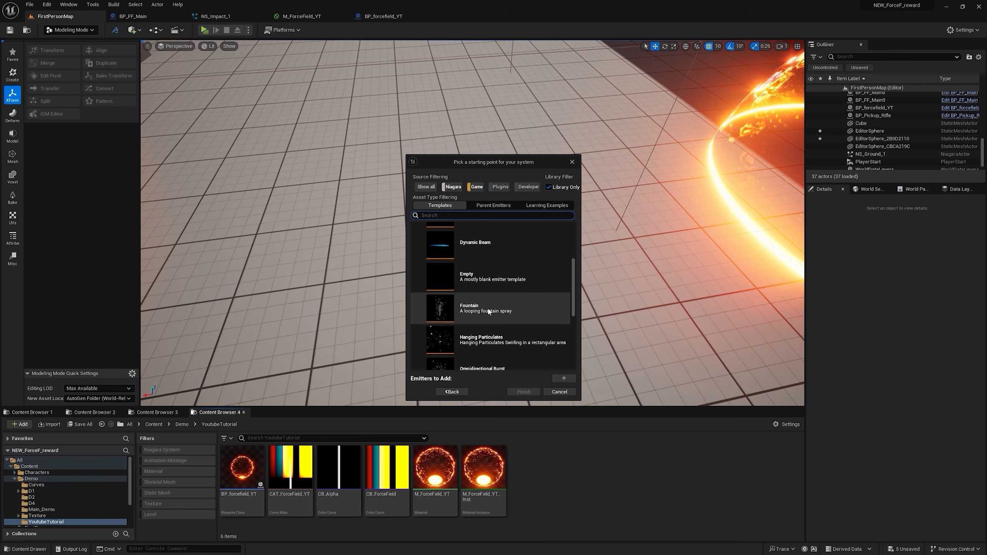
pyautogui.click(491, 311)
pyautogui.click(563, 378)
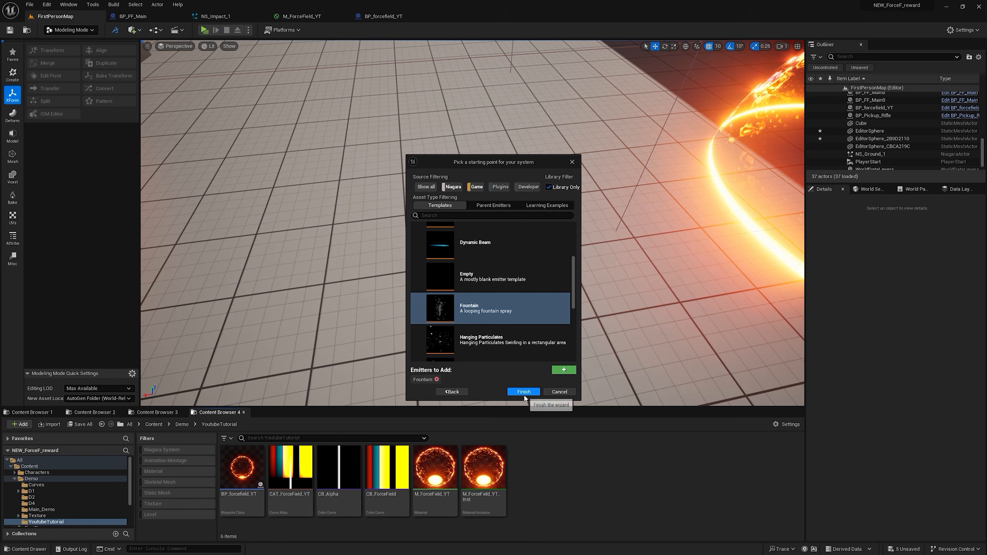
pyautogui.click(523, 391)
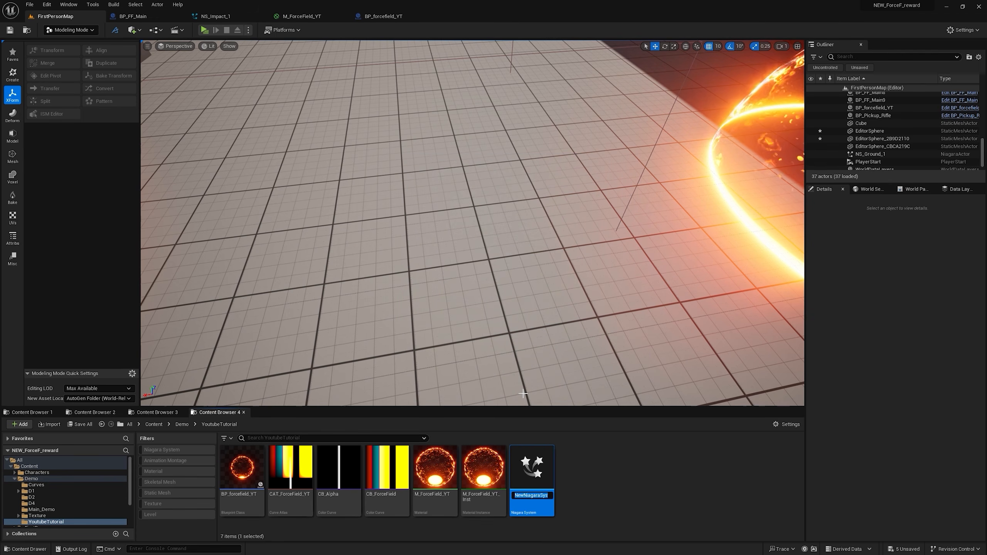
# Step: Name the Niagara system NS_Impact_Yt and open it for editing
pyautogui.write('NS_Impac')
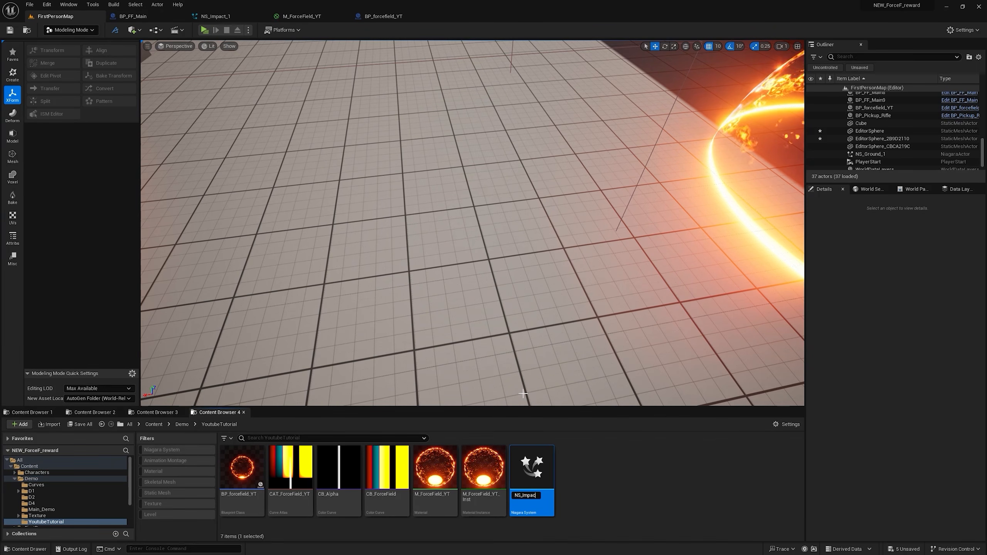
pyautogui.write('t_Yt')
pyautogui.press('Return')
pyautogui.doubleClick(532, 466)
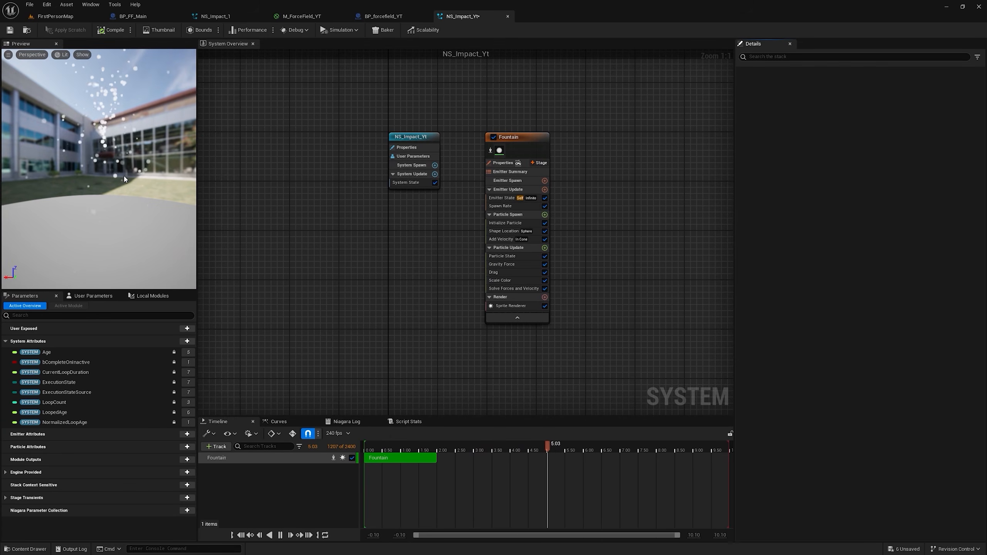
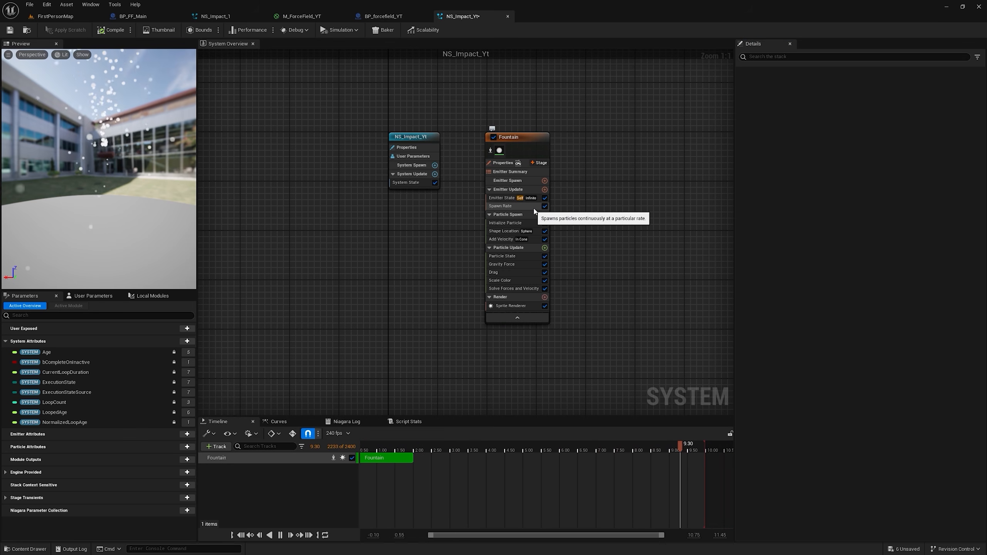
# Step: Disable the Fountain emitter's Spawn Rate module and set its Emitter State to Loop Behavior Once with a Loop Duration of 1
pyautogui.click(501, 198)
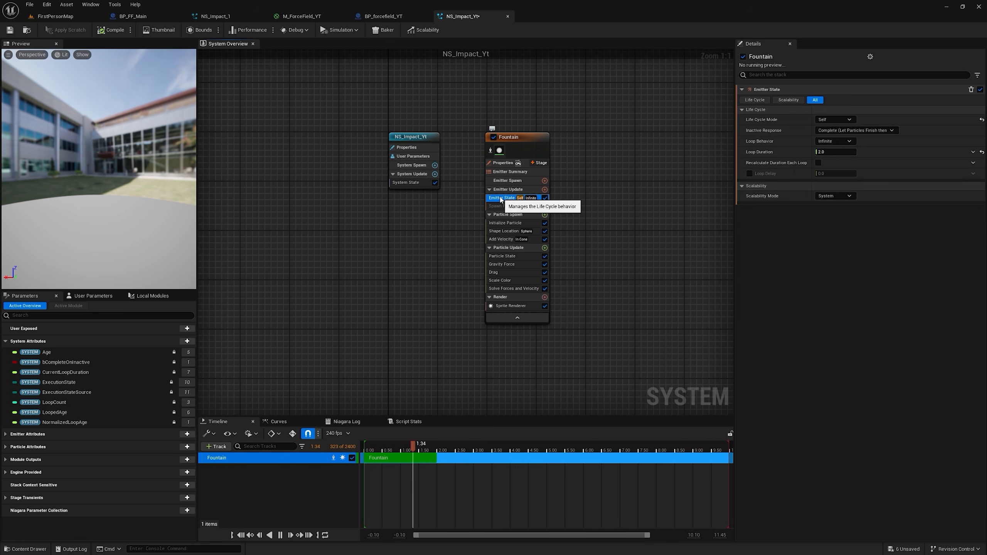
pyautogui.click(833, 142)
pyautogui.click(837, 160)
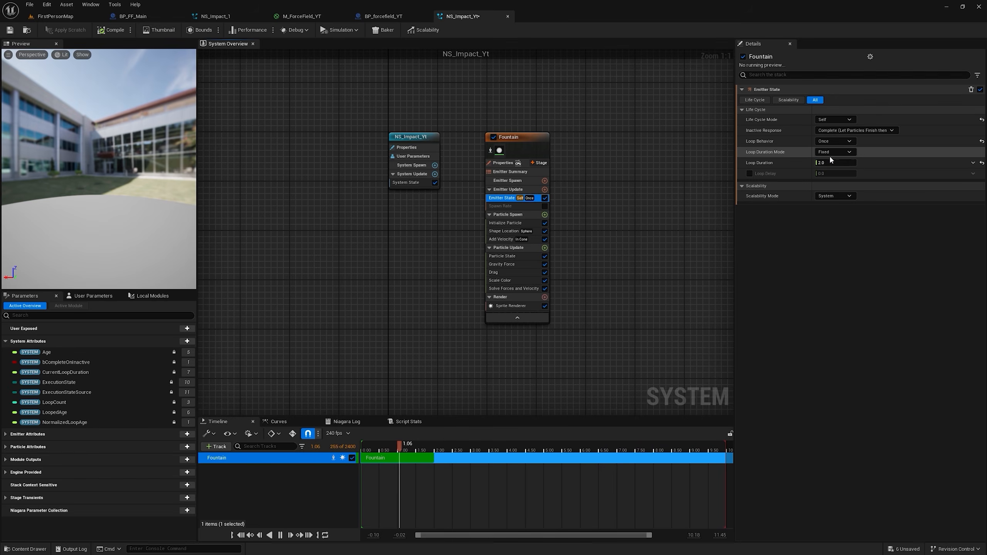
pyautogui.click(835, 162)
pyautogui.write('1')
pyautogui.press('Return')
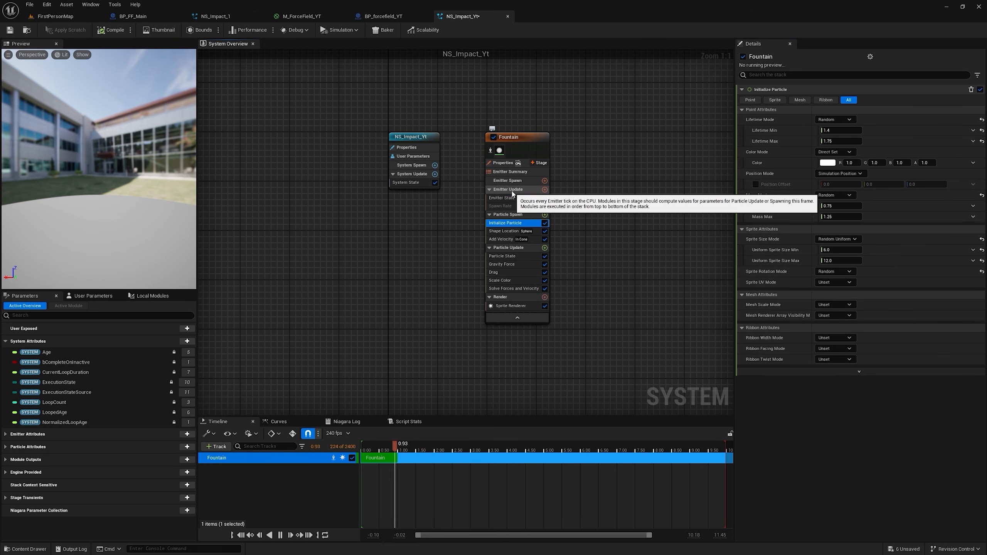
# Step: Add a Spawn Burst Instantaneous module to the Fountain's Emitter Update stage with a Spawn Count of 40
pyautogui.click(544, 189)
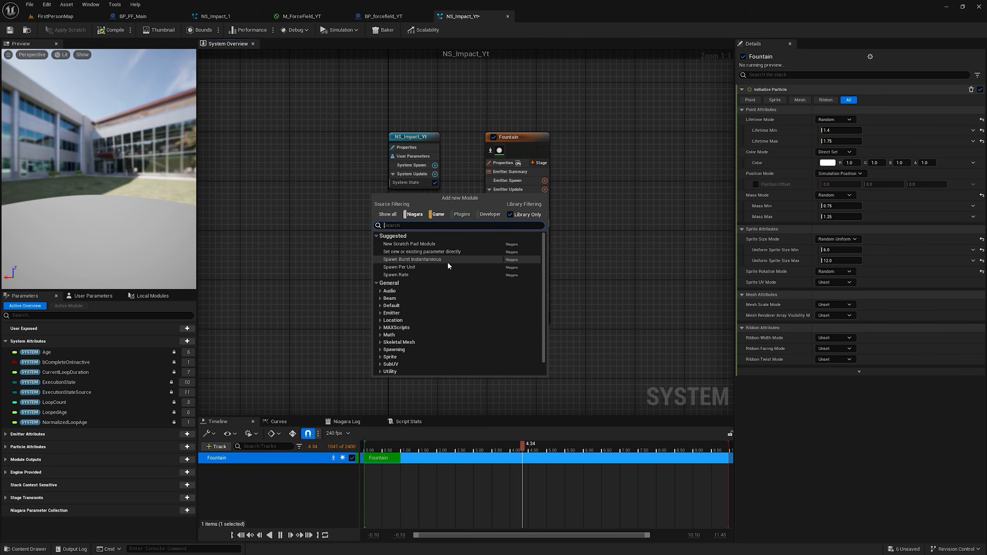
pyautogui.click(448, 261)
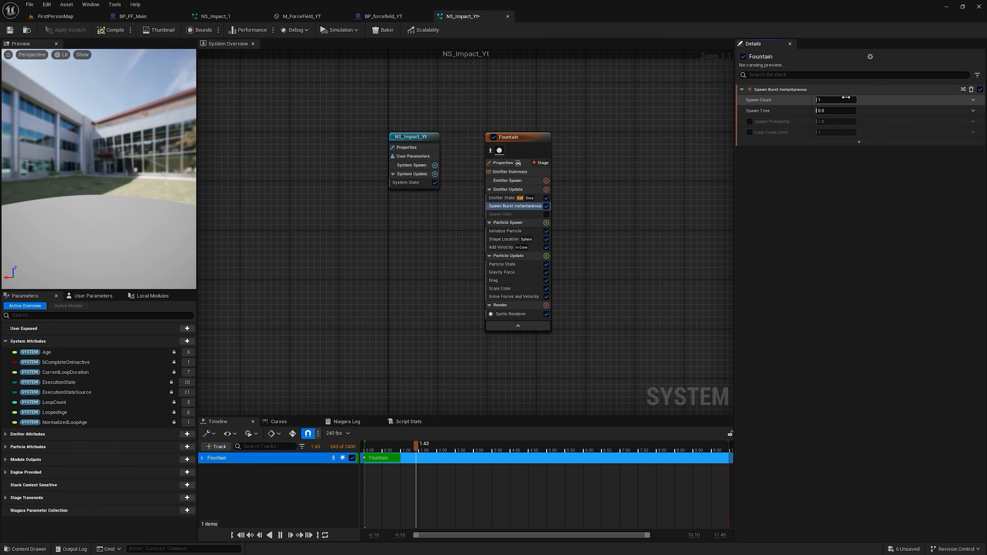
pyautogui.write('40')
pyautogui.press('Return')
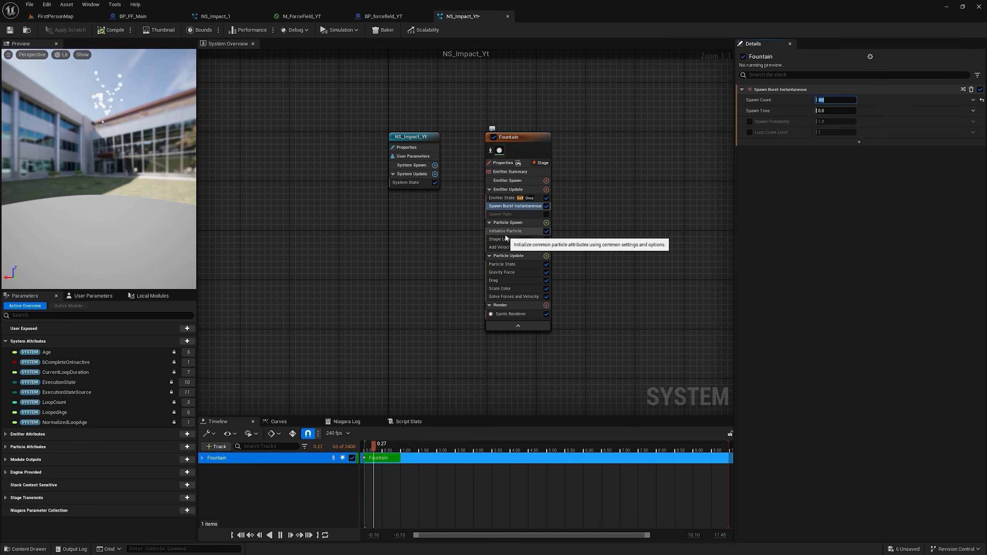
# Step: Set the Fountain's Initialize Particle Lifetime Min to 0.4 and Lifetime Max to 0.6
pyautogui.click(505, 231)
pyautogui.click(829, 130)
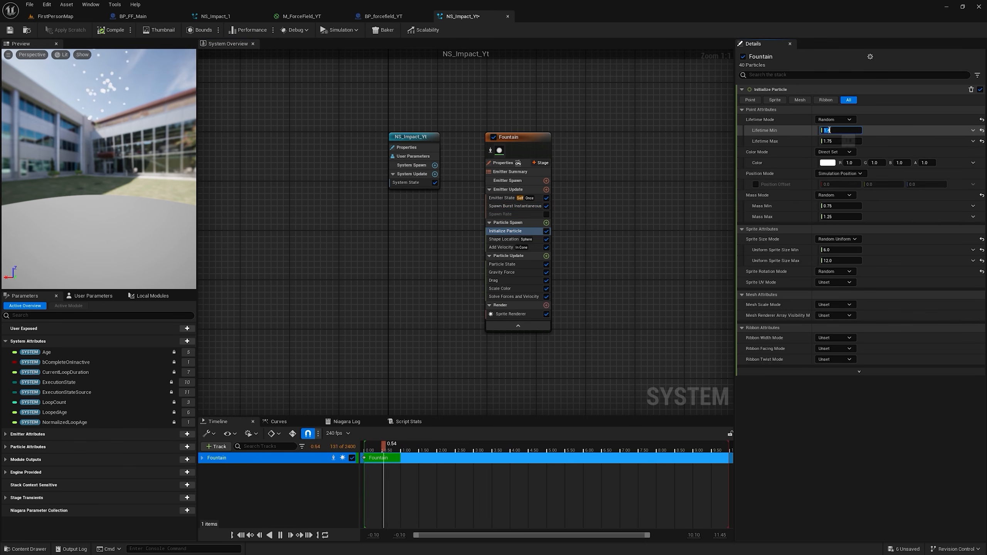
pyautogui.write('.4')
pyautogui.press('Return')
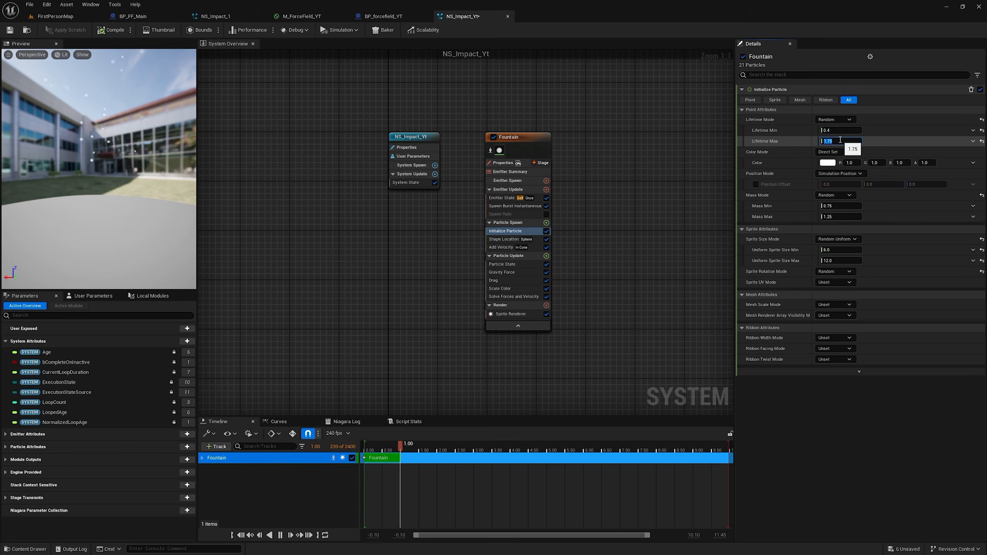
pyautogui.click(619, 138)
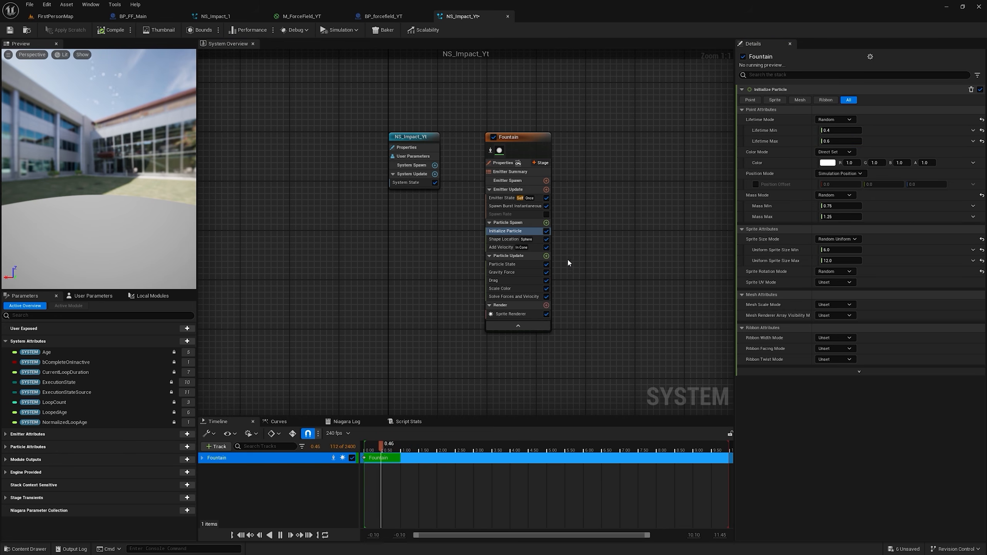
# Step: Set the Cone Axis of the Fountain's Add Velocity module to -1, 0, 0
pyautogui.click(505, 247)
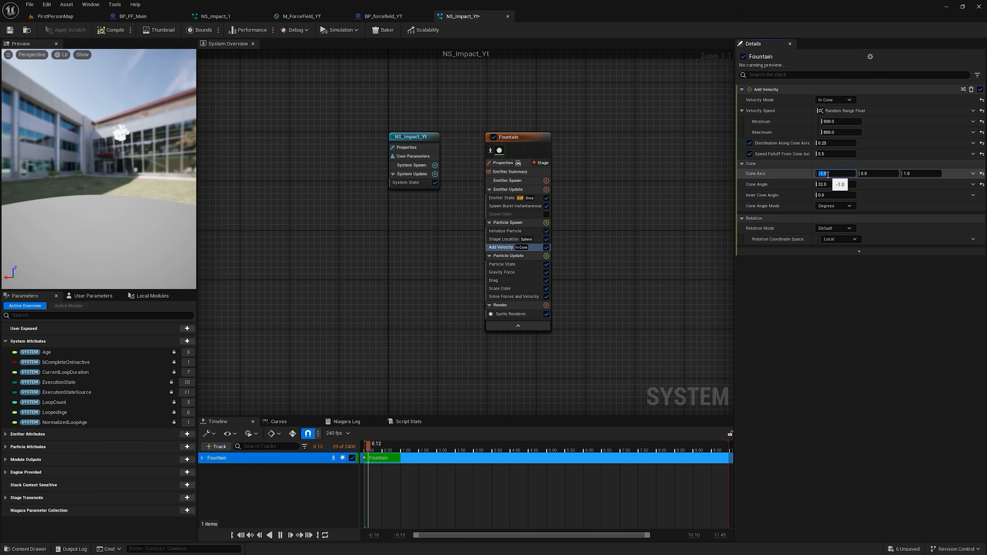
pyautogui.click(912, 173)
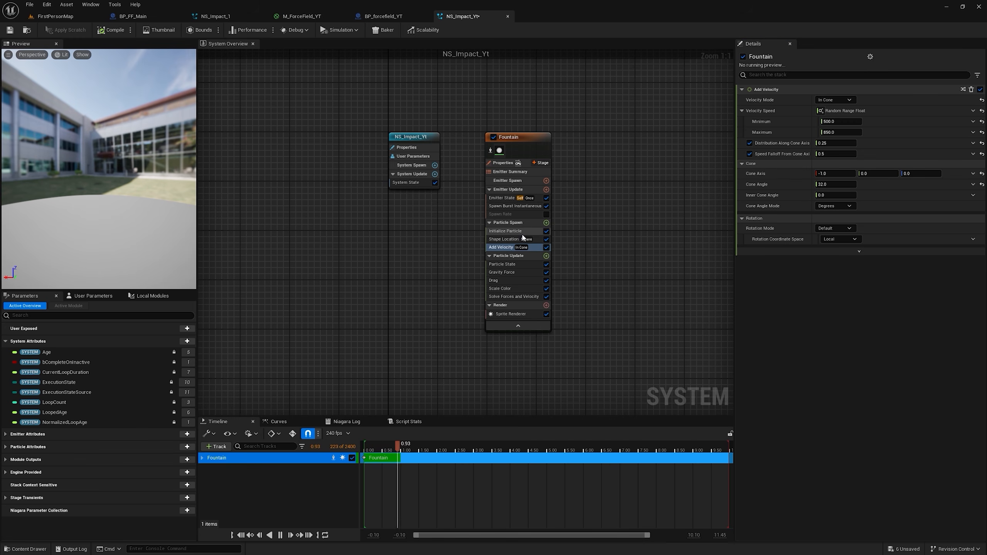
# Step: Set the Fountain's Initialize Particle color to a glowing orange with R 200, G about 23.56 and B 0
pyautogui.click(509, 231)
pyautogui.click(828, 162)
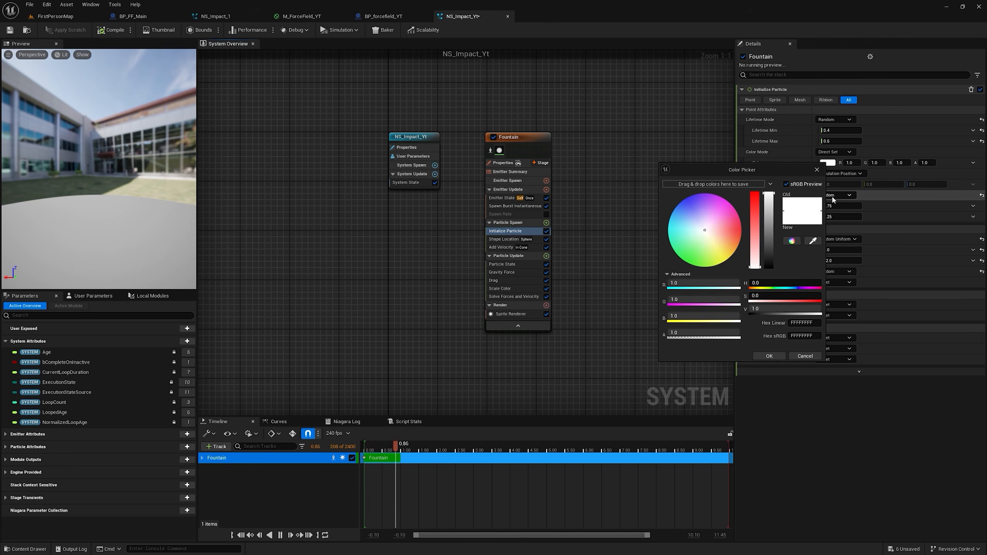
pyautogui.click(741, 230)
pyautogui.click(738, 243)
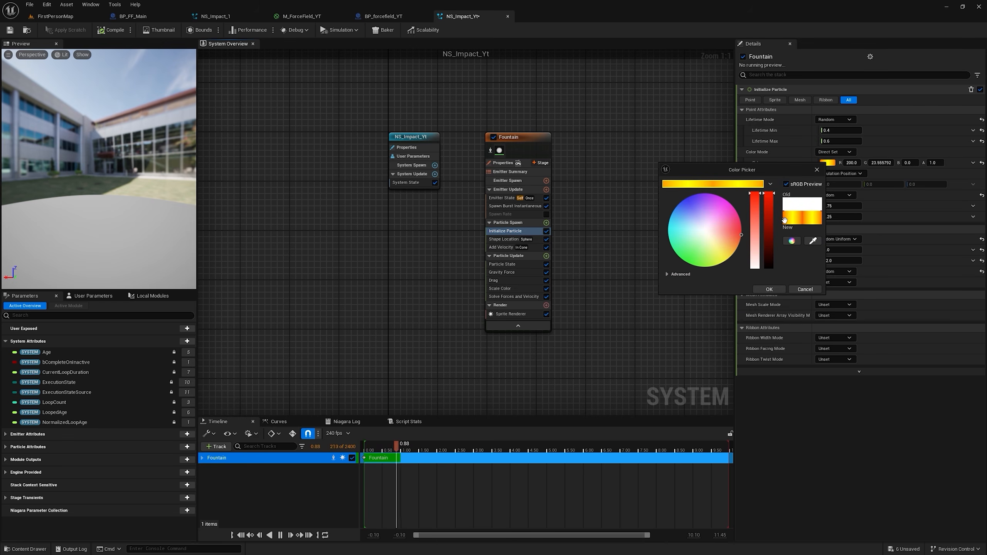
pyautogui.moveTo(786, 218); pyautogui.dragTo(757, 183)
pyautogui.click(769, 289)
# Step: Set the Fountain's Sprite Renderer Alignment to Velocity Aligned
pyautogui.click(516, 314)
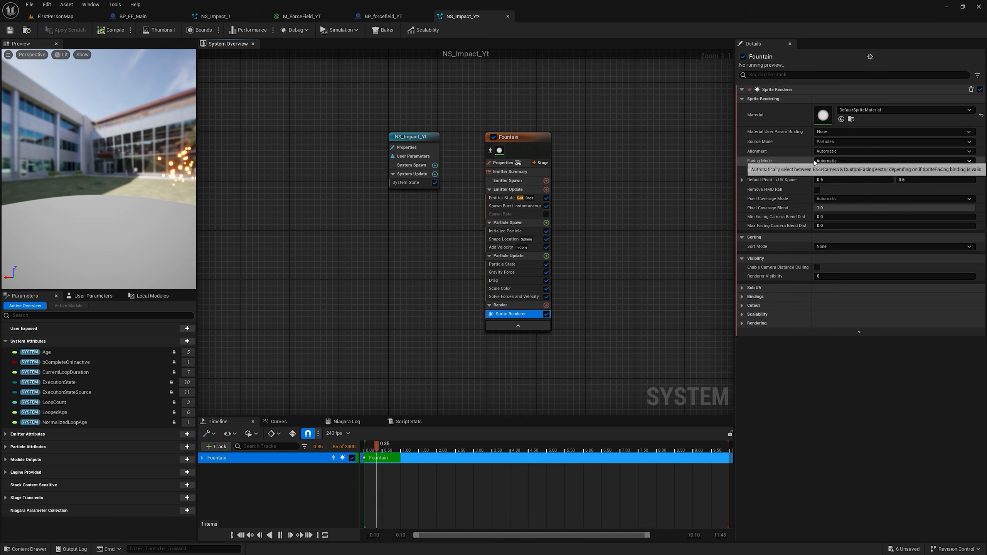
pyautogui.click(839, 149)
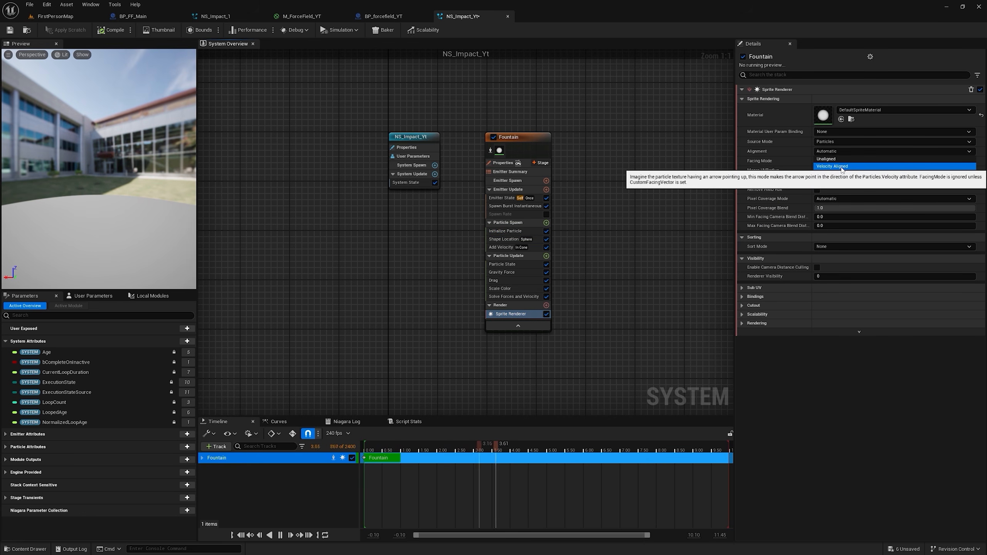
pyautogui.click(841, 167)
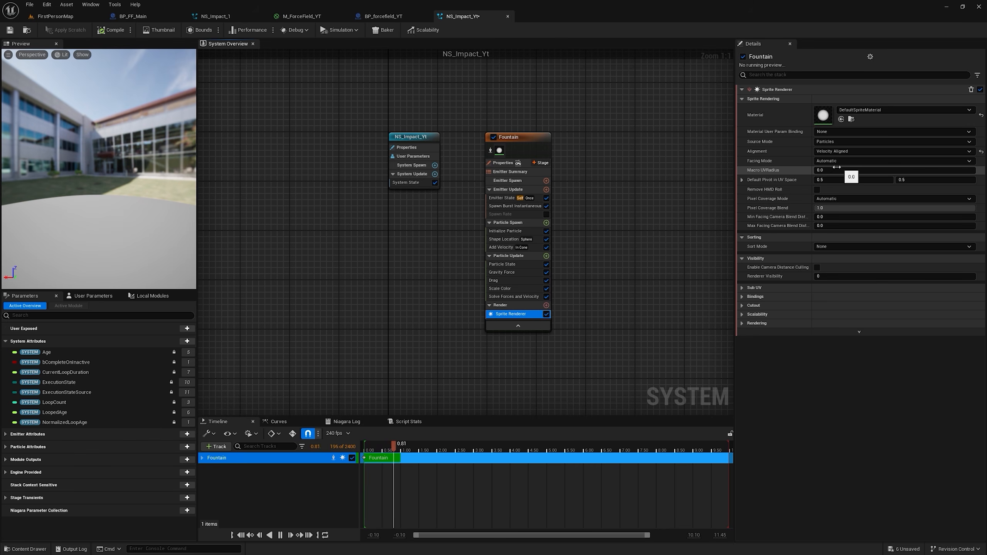
# Step: Add a Scale Sprite Size by Speed module to the Fountain's Particle Update stage
pyautogui.click(535, 259)
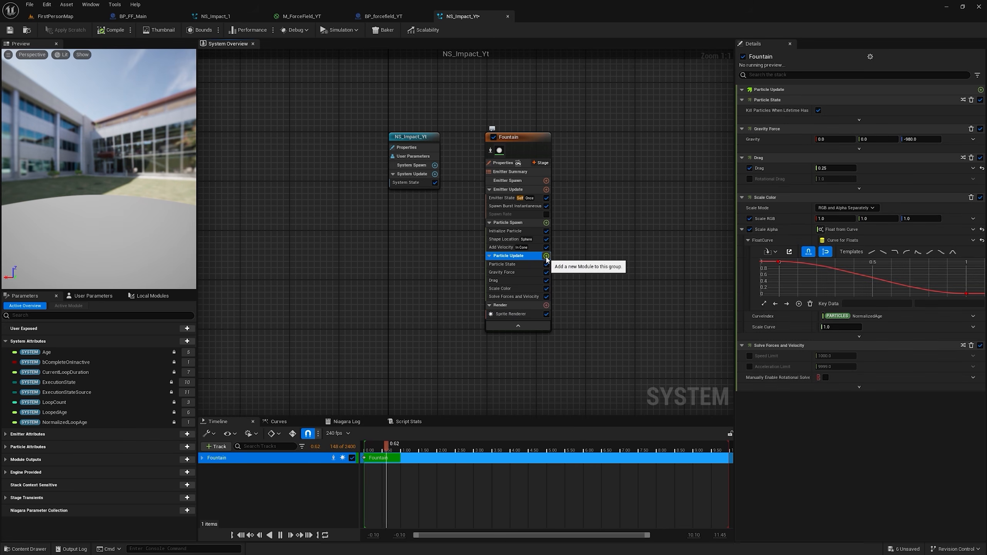
pyautogui.click(545, 256)
pyautogui.write('scale by spee')
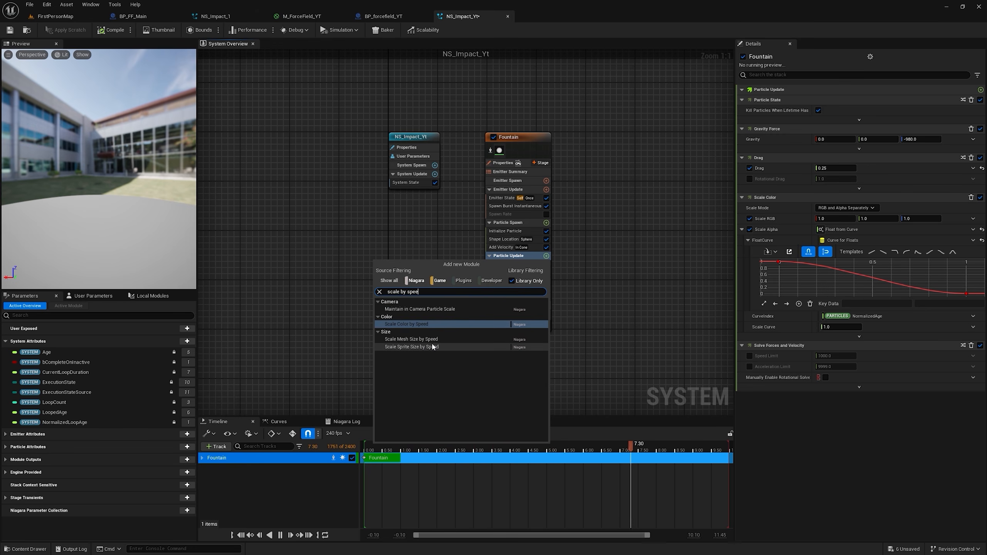
pyautogui.doubleClick(432, 346)
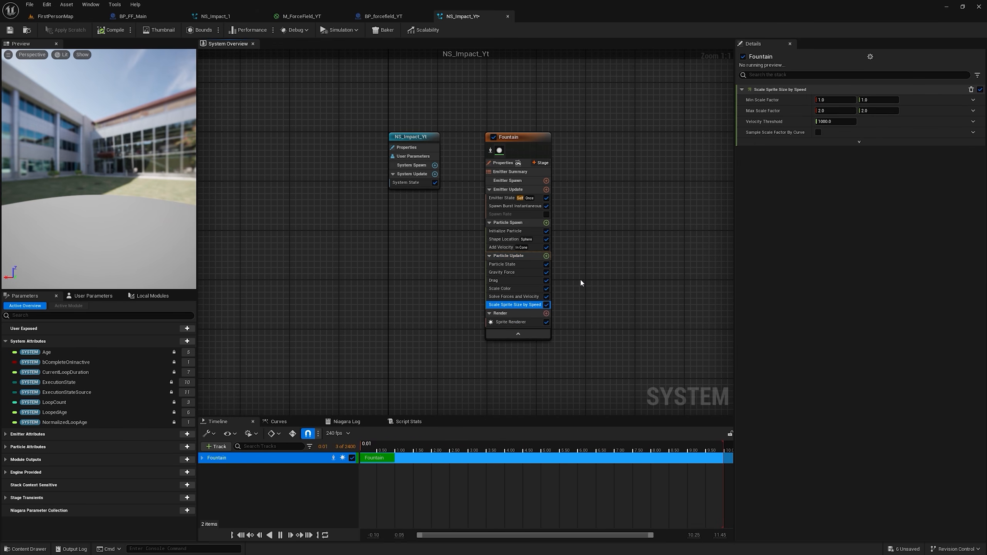
# Step: Set Scale Sprite Size by Speed to a Min Scale Factor of 0.75, 3 and a Max Scale Factor of 1.2, 3.3
pyautogui.write('0.75')
pyautogui.press('Tab')
pyautogui.write('3')
pyautogui.click(834, 110)
pyautogui.write('1.2')
pyautogui.click(870, 111)
pyautogui.write('3')
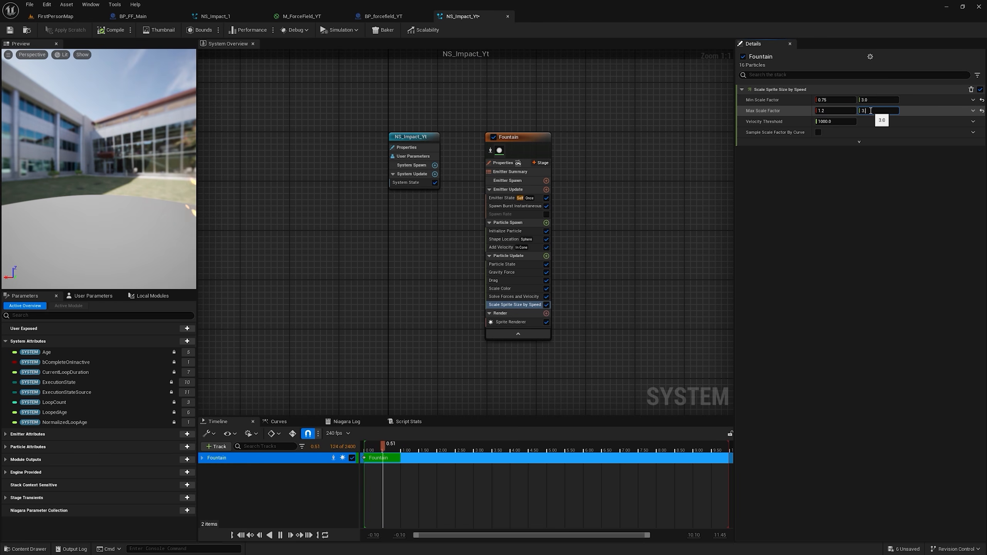
pyautogui.write('.3')
pyautogui.press('Return')
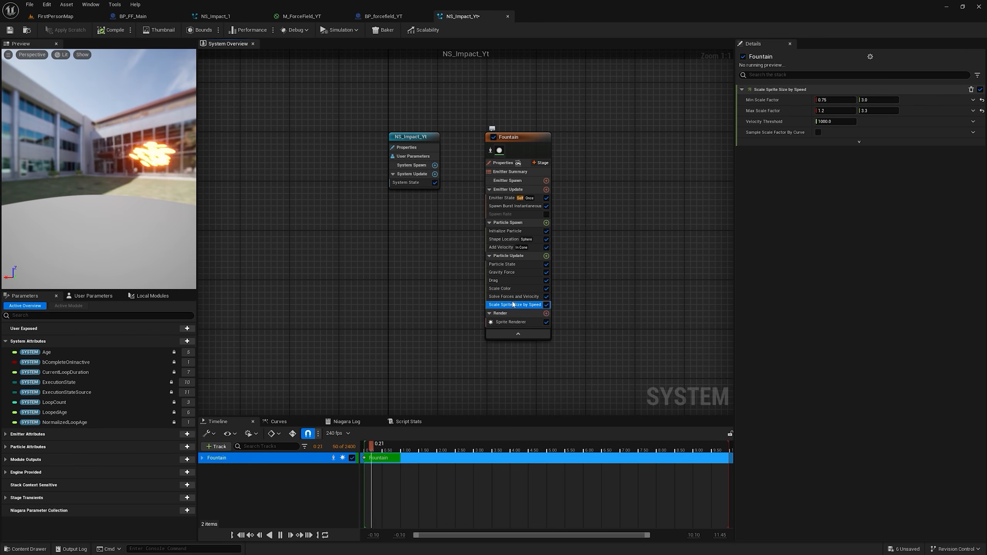
# Step: Set the Fountain's Uniform Sprite Size Min to 2 and Uniform Sprite Size Max to 5 in Initialize Particle
pyautogui.click(526, 233)
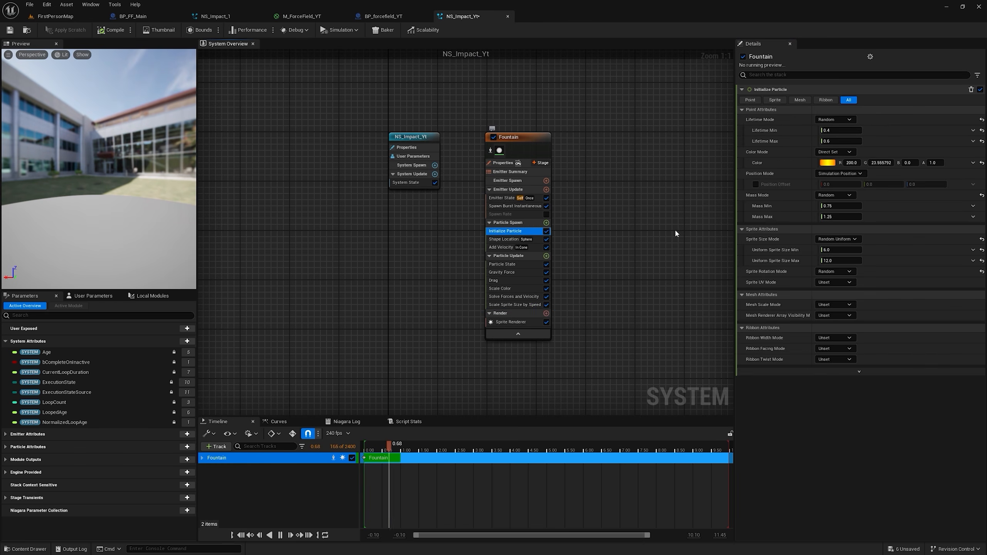
pyautogui.click(831, 250)
pyautogui.write('2')
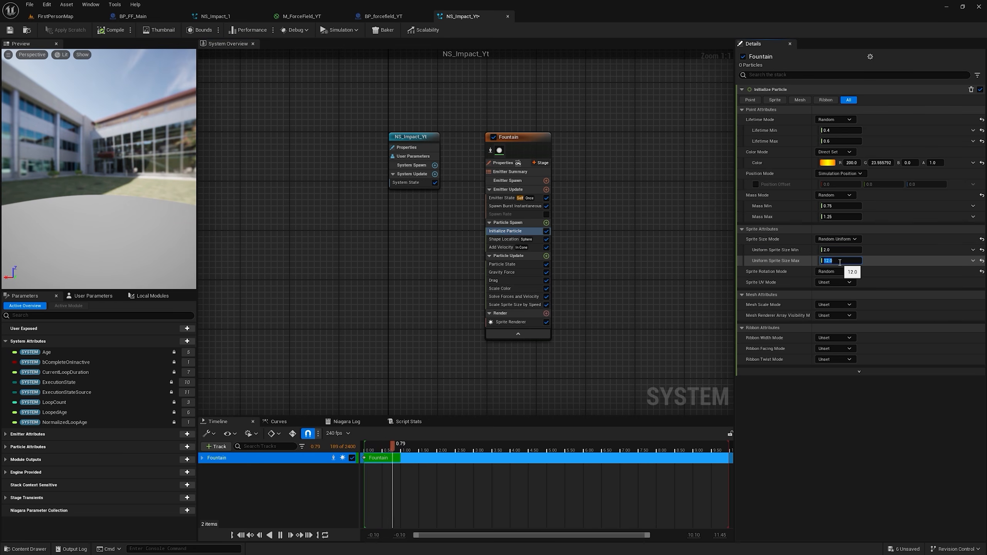
pyautogui.write('5')
pyautogui.press('Return')
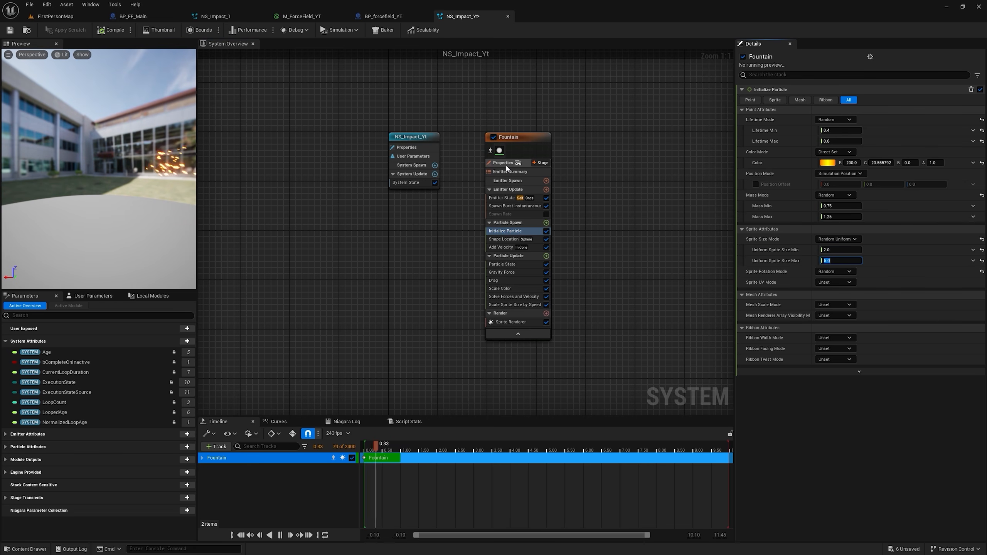
# Step: Enable Local Space on the Fountain emitter and duplicate it as a second emitter named Curved
pyautogui.click(505, 166)
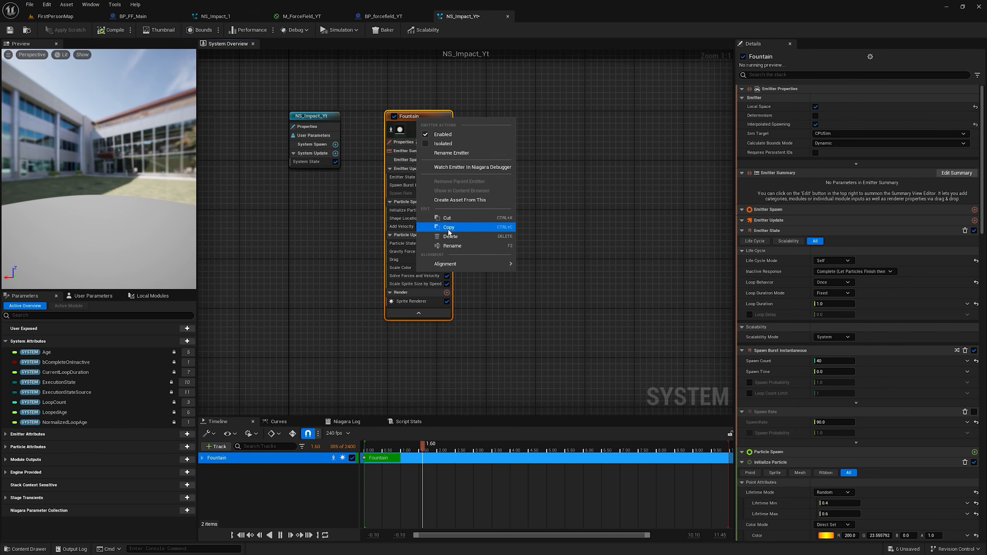
pyautogui.click(450, 229)
pyautogui.click(496, 141)
pyautogui.hotkey('ctrl', 'v')
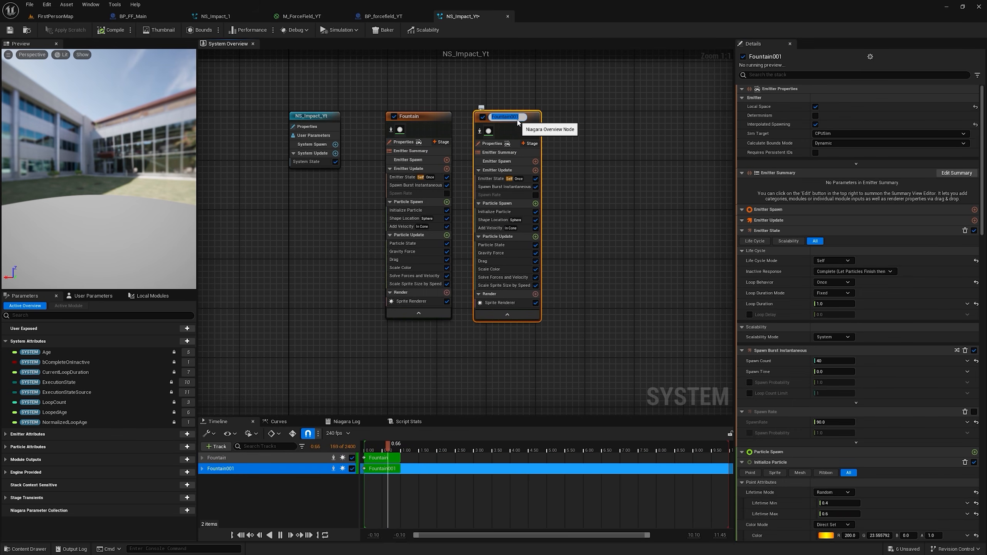
pyautogui.write('Curved')
pyautogui.press('Return')
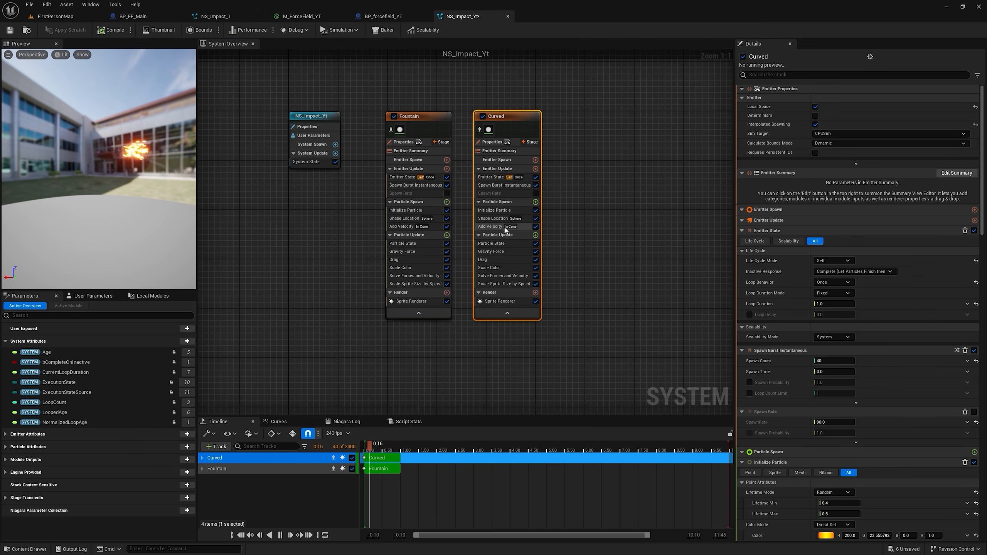
# Step: Set the Curved emitter's Add Velocity Cone Angle to 180 and Inner Cone Angle to 170, and disable its Gravity Force
pyautogui.click(492, 227)
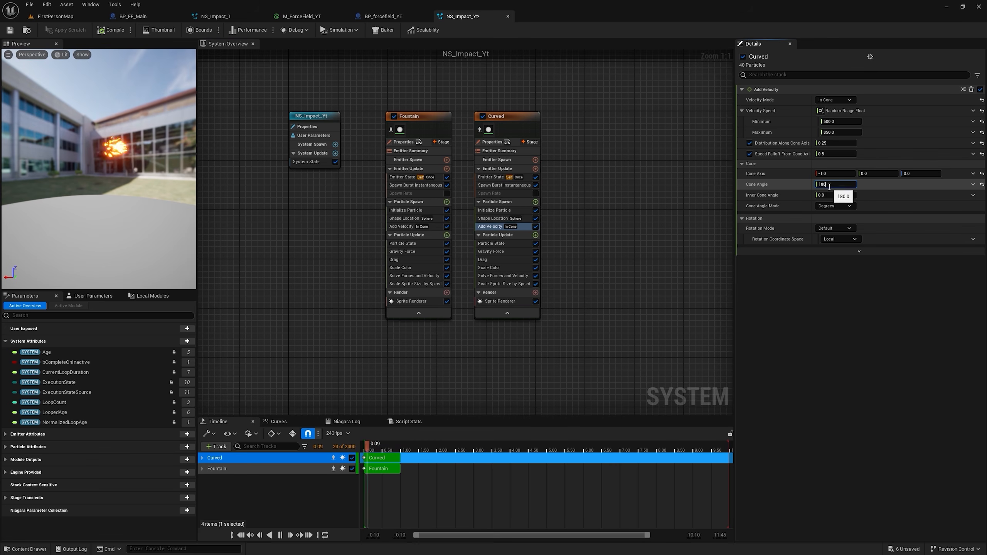
pyautogui.click(825, 196)
pyautogui.write('170')
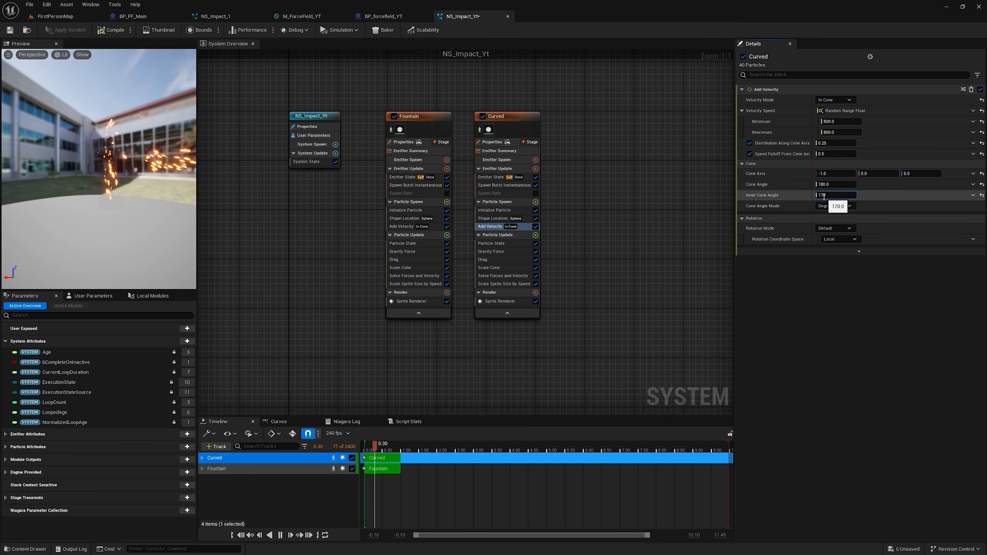
pyautogui.press('Return')
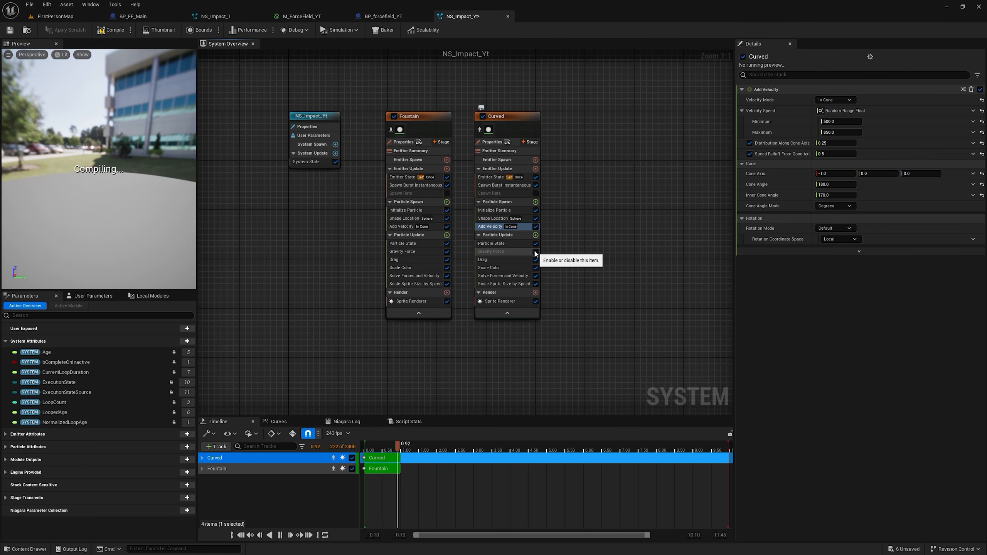
# Step: Set the Curved emitter's Initialize Particle Lifetime Min to 0.2 and Lifetime Max to 0.5
pyautogui.click(495, 210)
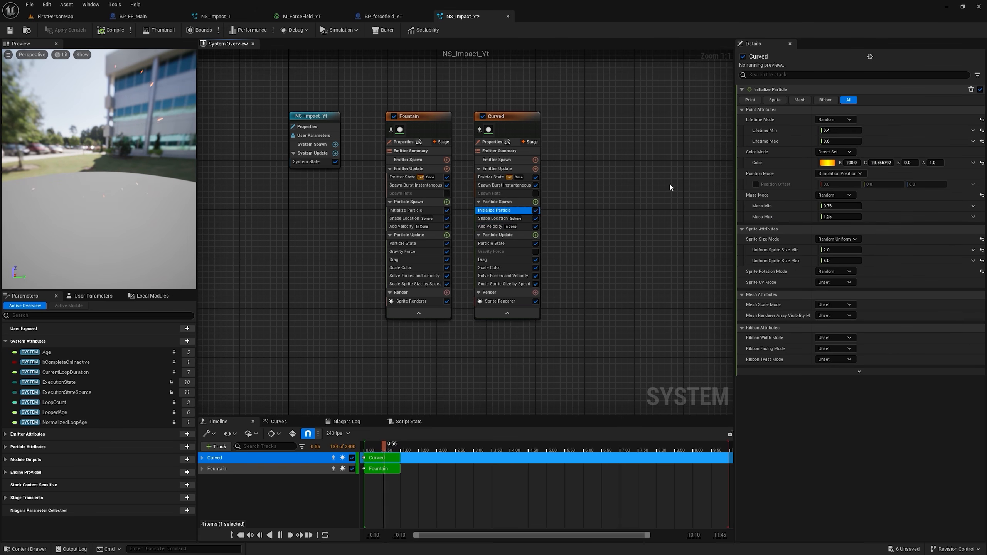
pyautogui.click(836, 130)
pyautogui.write('0.2')
pyautogui.click(836, 141)
pyautogui.write('0.3')
pyautogui.press('Return')
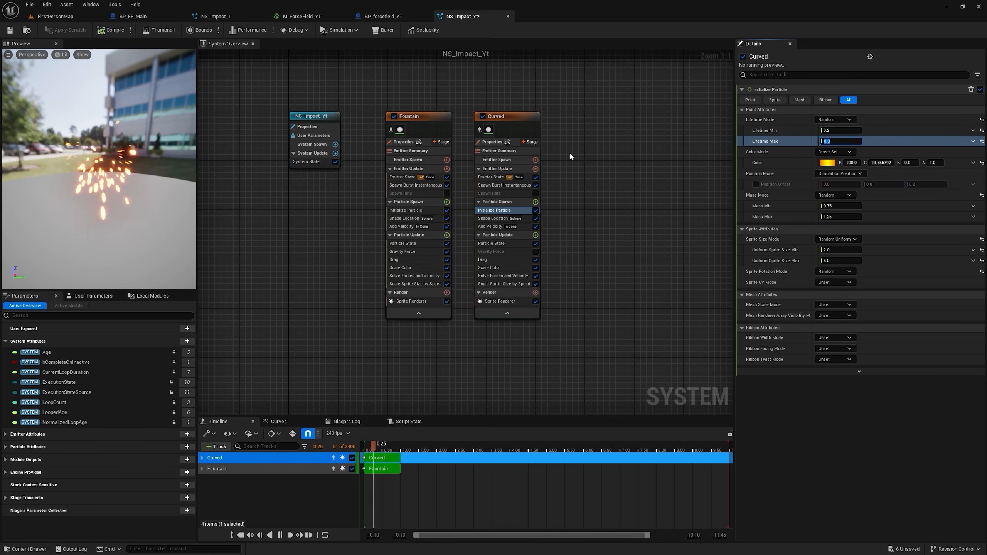
pyautogui.write('0.5')
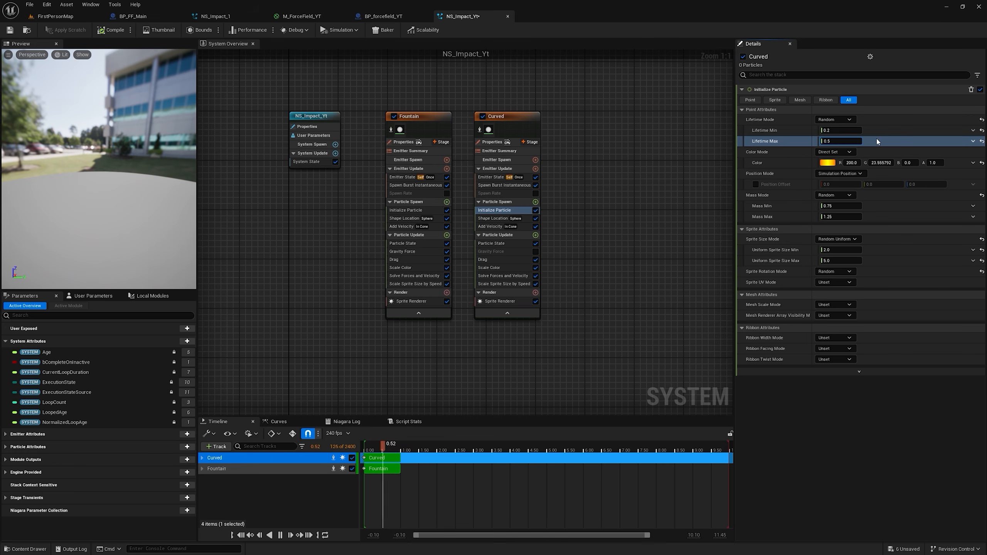
# Step: Set the Curved emitter's Spawn Burst Instantaneous Spawn Count to 120 and review its emitter properties
pyautogui.click(504, 185)
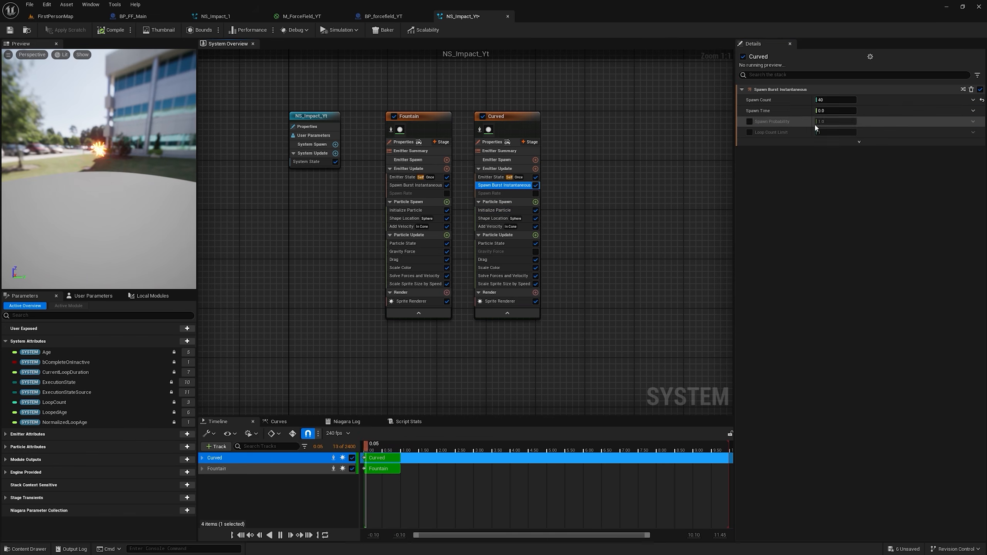
pyautogui.click(829, 101)
pyautogui.write('200')
pyautogui.press('Return')
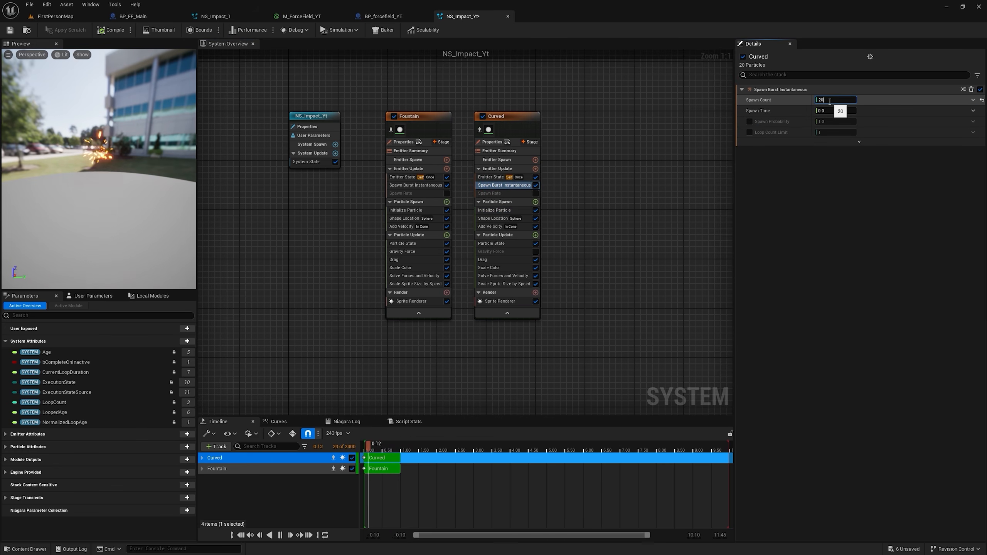
pyautogui.write('120')
pyautogui.press('Return')
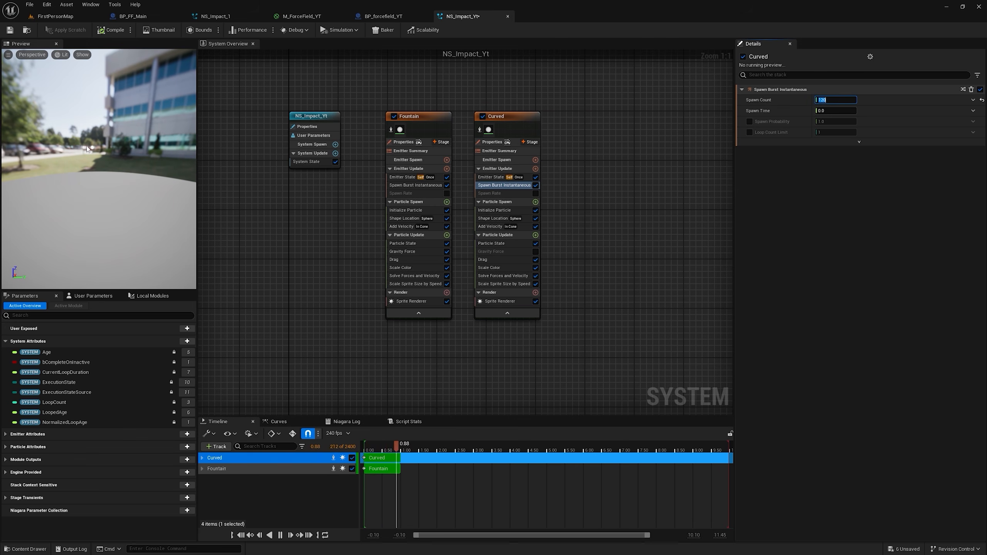
pyautogui.click(492, 142)
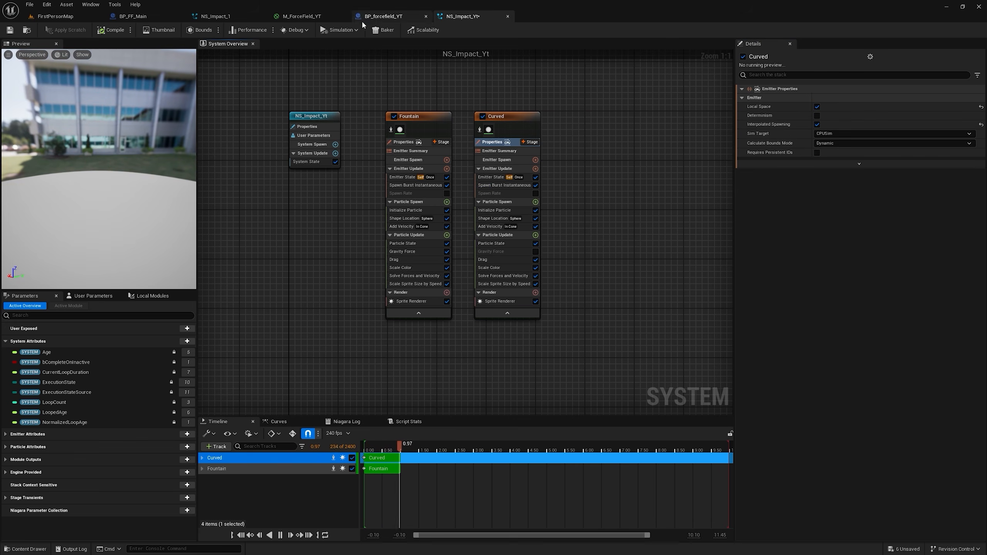
# Step: In the BP_forcefield_YT event graph, add a Spawn Emitter at Location node after Destroy Actor
pyautogui.click(383, 16)
pyautogui.moveTo(483, 349); pyautogui.dragTo(602, 140, button='right')
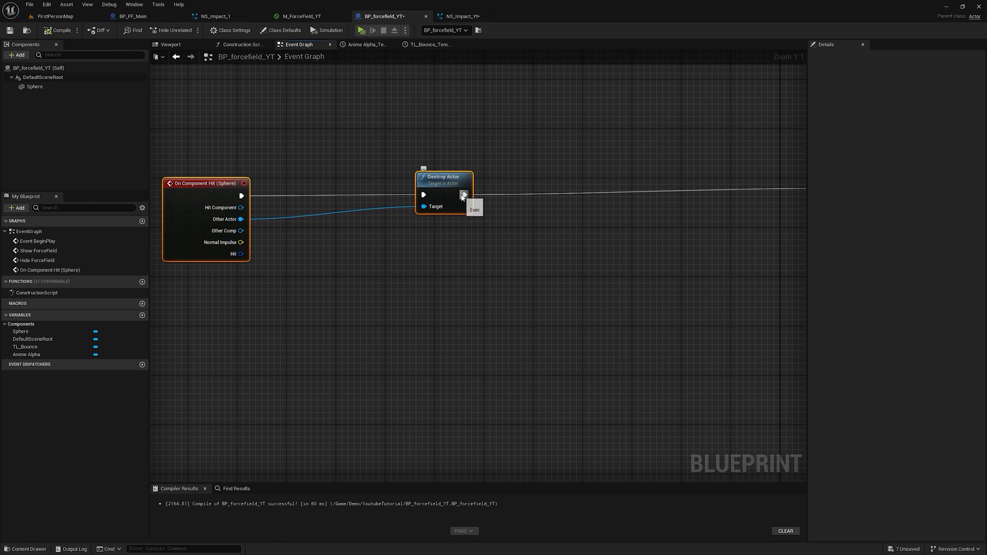
pyautogui.moveTo(452, 187); pyautogui.dragTo(549, 157)
pyautogui.write('spawn emitter')
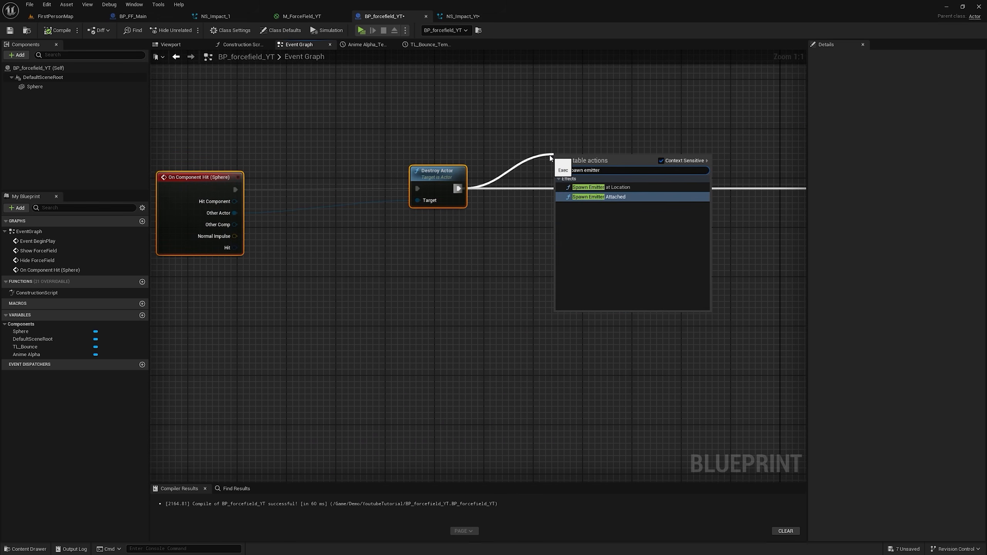
pyautogui.click(600, 187)
# Step: Break the Hit result of On Component Hit and connect its Location to the Spawn Emitter node's Location
pyautogui.moveTo(268, 246); pyautogui.dragTo(317, 296)
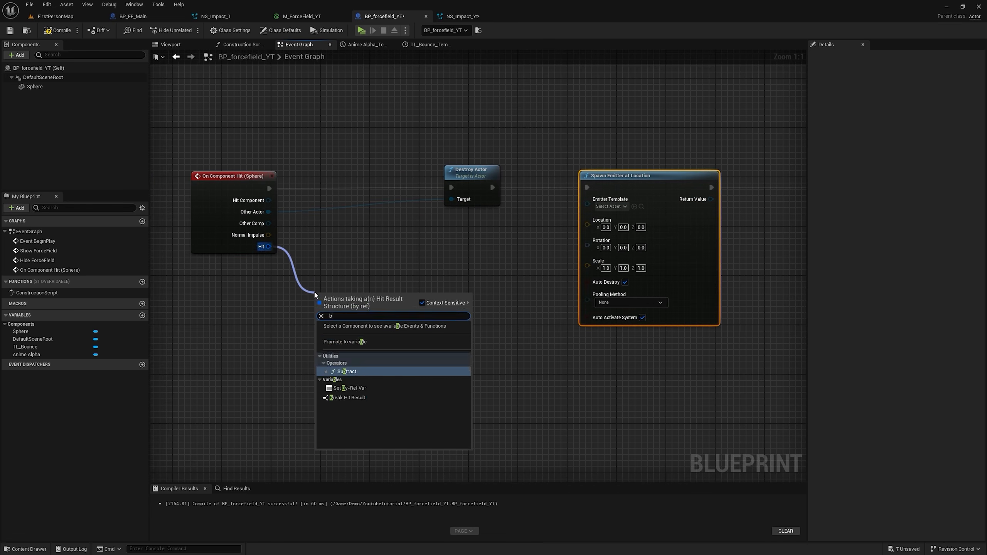
pyautogui.click(342, 368)
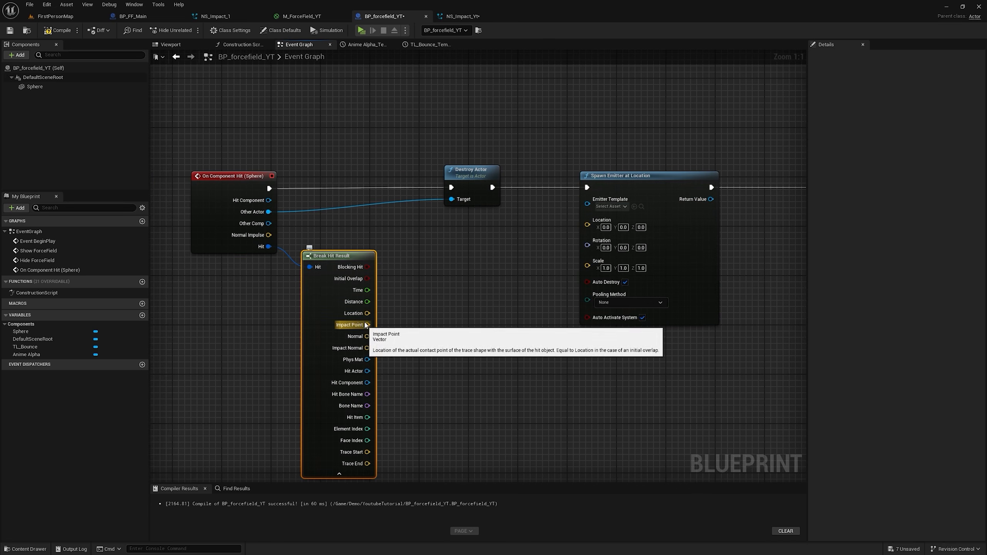
pyautogui.moveTo(367, 313); pyautogui.dragTo(638, 222)
pyautogui.moveTo(614, 210); pyautogui.dragTo(481, 204, button='right')
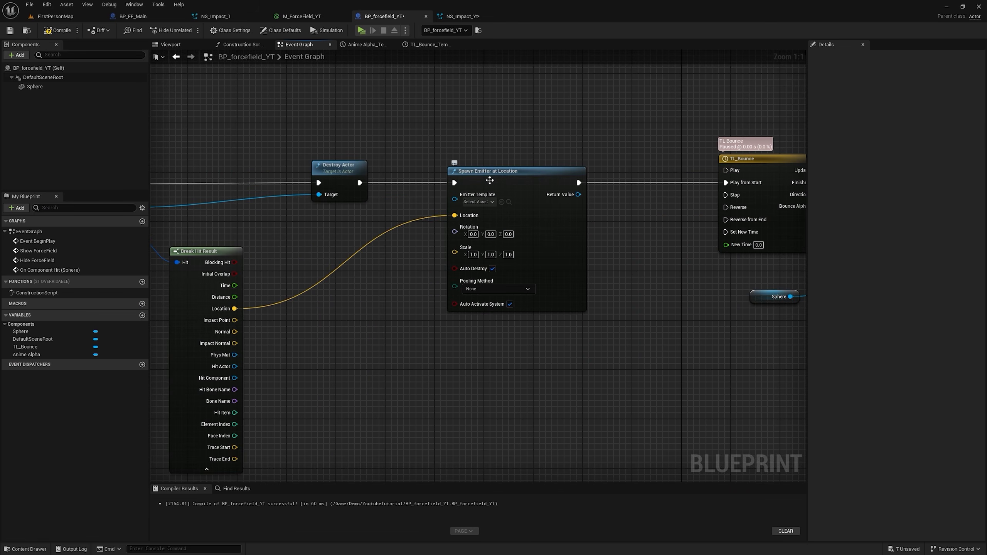
# Step: Add a Spawn System at Location node and delete the Spawn Emitter at Location node
pyautogui.rightClick(436, 128)
pyautogui.write('spawn sys')
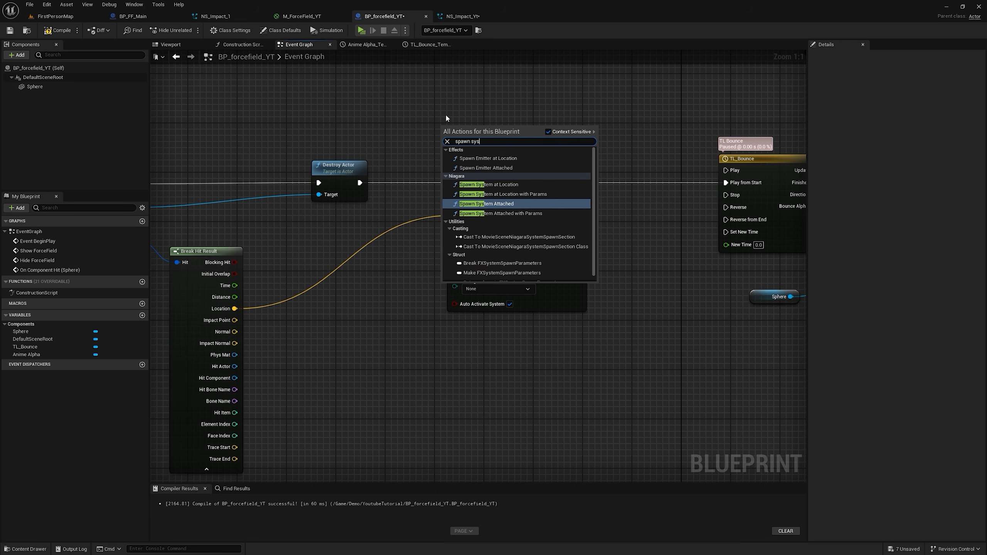
pyautogui.click(498, 185)
pyautogui.moveTo(511, 146); pyautogui.dragTo(466, 79)
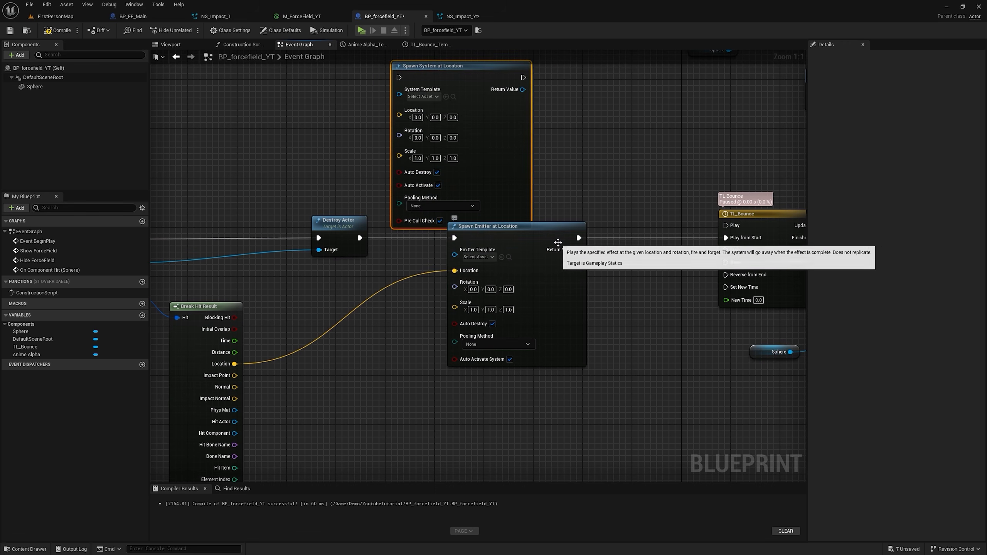
pyautogui.click(557, 242)
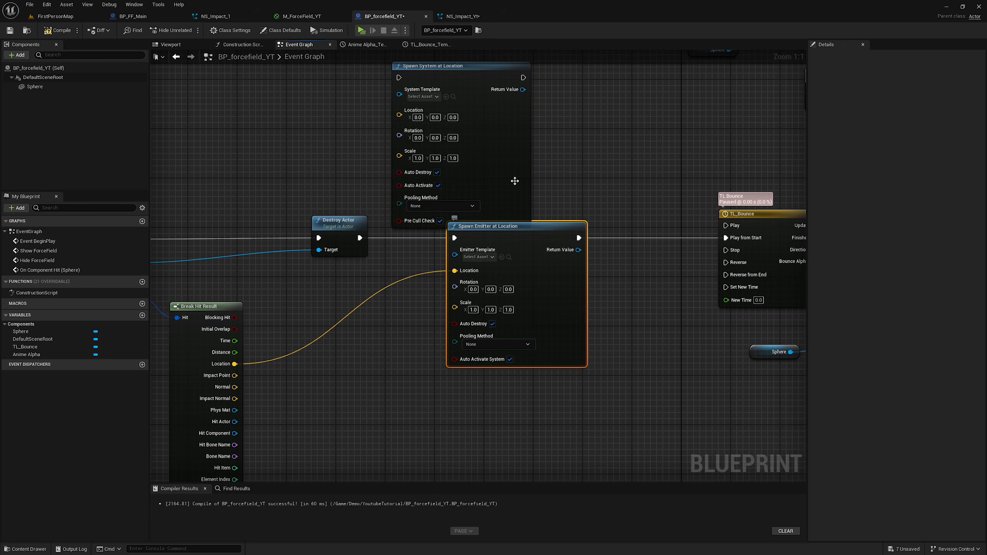
pyautogui.press('Delete')
# Step: Assign NS_Impact_Yt to Spawn System at Location, wire it between Destroy Actor and TL_Bounce's Play, and feed it the hit Location
pyautogui.click(445, 97)
pyautogui.moveTo(462, 101); pyautogui.dragTo(557, 172)
pyautogui.moveTo(587, 140); pyautogui.dragTo(569, 196)
pyautogui.moveTo(360, 238); pyautogui.dragTo(479, 227)
pyautogui.moveTo(575, 242); pyautogui.dragTo(480, 210, button='right')
pyautogui.moveTo(472, 205); pyautogui.dragTo(491, 206)
pyautogui.moveTo(636, 194); pyautogui.dragTo(636, 194)
pyautogui.moveTo(523, 230); pyautogui.dragTo(663, 198, button='right')
pyautogui.moveTo(279, 299); pyautogui.dragTo(507, 212)
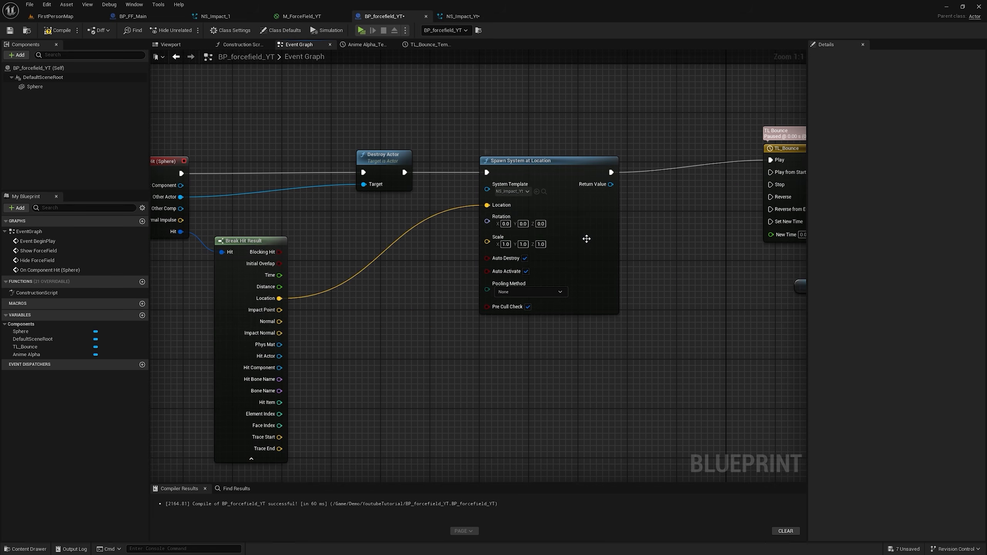
# Step: Convert the hit's Impact Normal with Make Rot from X and connect the result to the Spawn System node's Rotation
pyautogui.moveTo(279, 333); pyautogui.dragTo(353, 311)
pyautogui.write('rot fro')
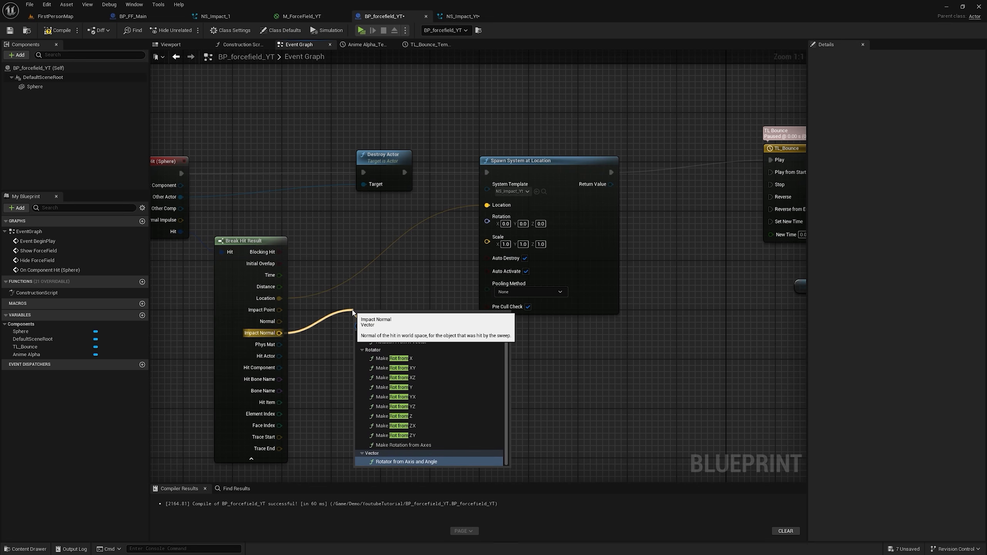
pyautogui.click(393, 358)
pyautogui.moveTo(404, 331); pyautogui.dragTo(490, 221)
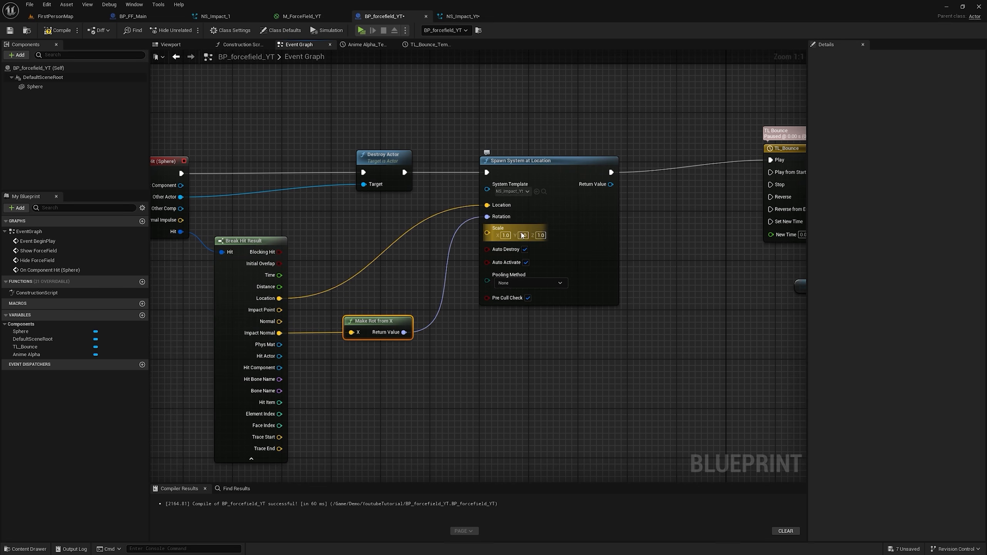
# Step: Check the cone axis in the Fountain emitter's Add Velocity module, and return to the BP_forcefield_YT blueprint
pyautogui.click(468, 17)
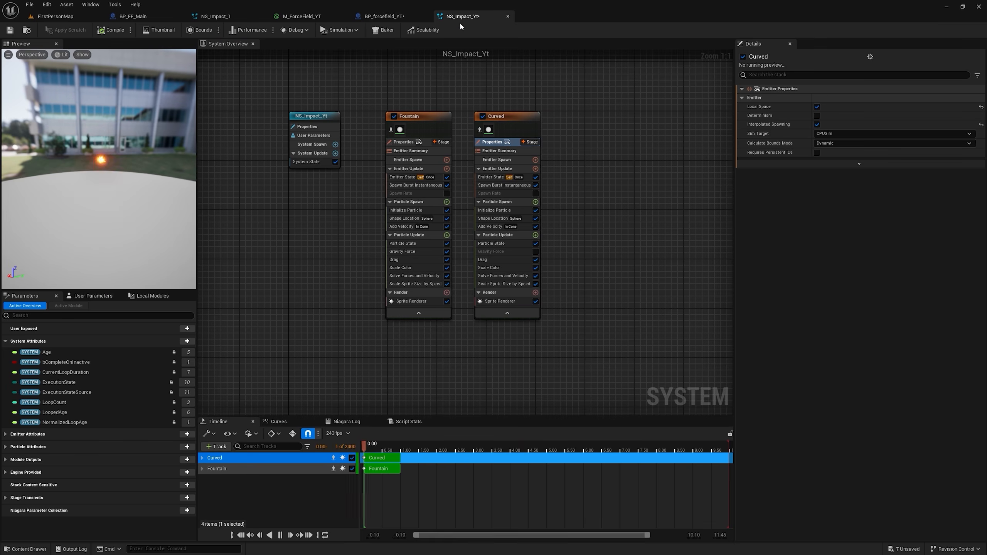
pyautogui.click(405, 227)
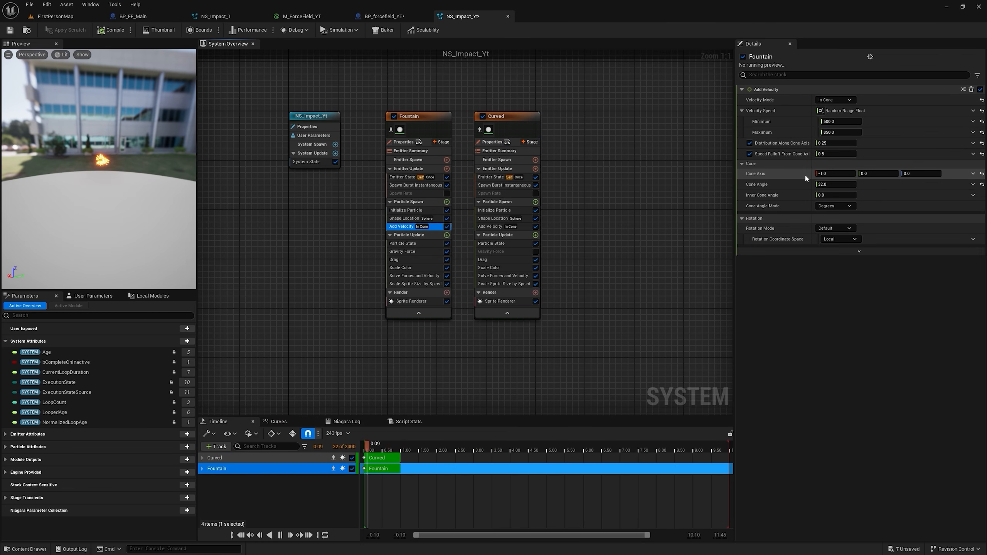
pyautogui.click(384, 16)
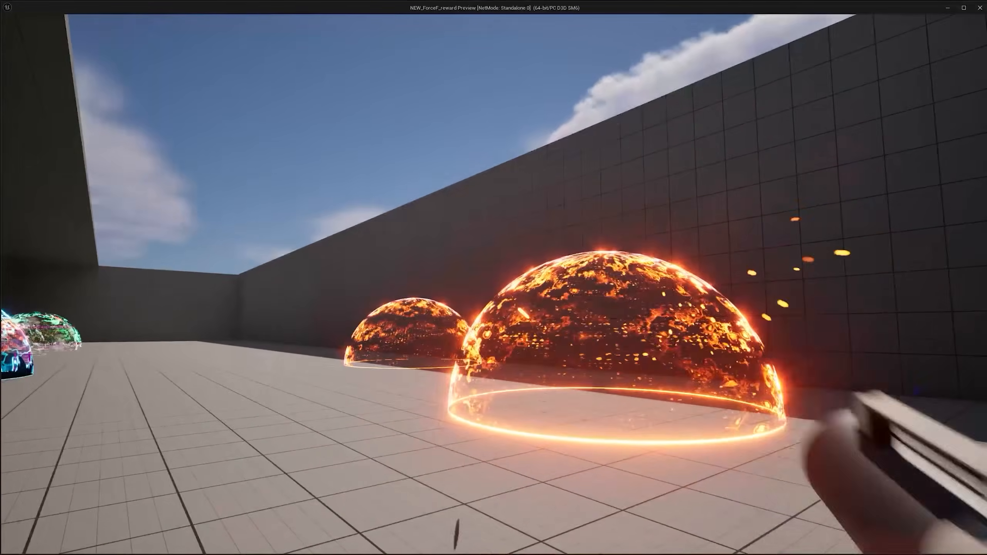
# Step: Play-test the level by firing projectiles at the orange force field to check the spark impacts and bounce
pyautogui.click(494, 284)
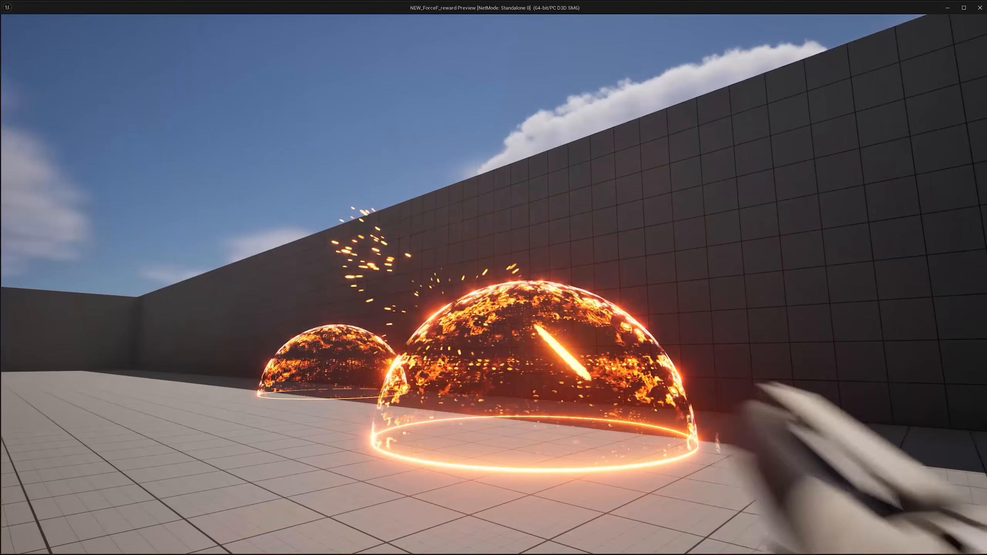
pyautogui.click(494, 284)
pyautogui.click(493, 285)
pyautogui.click(493, 284)
pyautogui.click(493, 284)
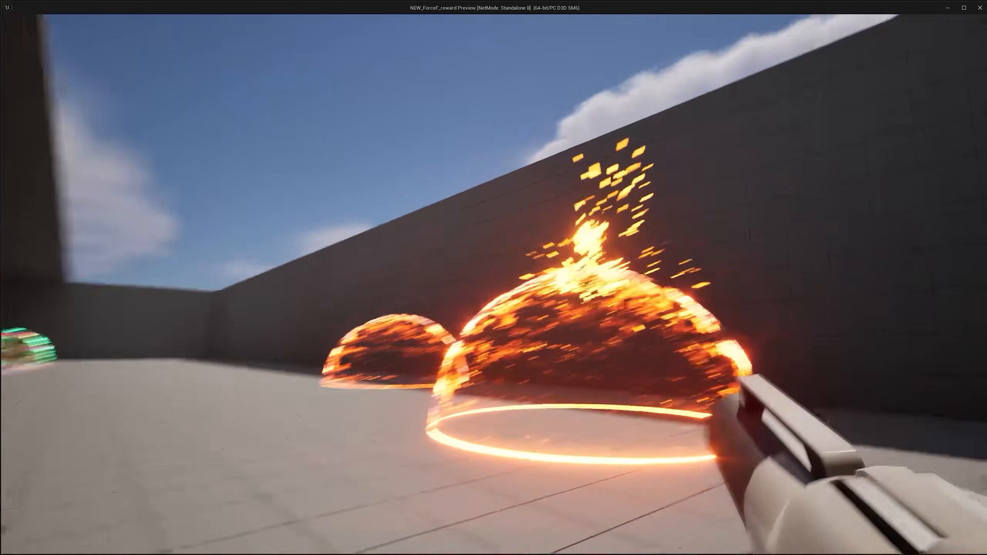
pyautogui.click(493, 285)
pyautogui.click(493, 284)
pyautogui.click(493, 285)
pyautogui.click(494, 285)
pyautogui.click(493, 284)
pyautogui.click(494, 284)
pyautogui.click(493, 284)
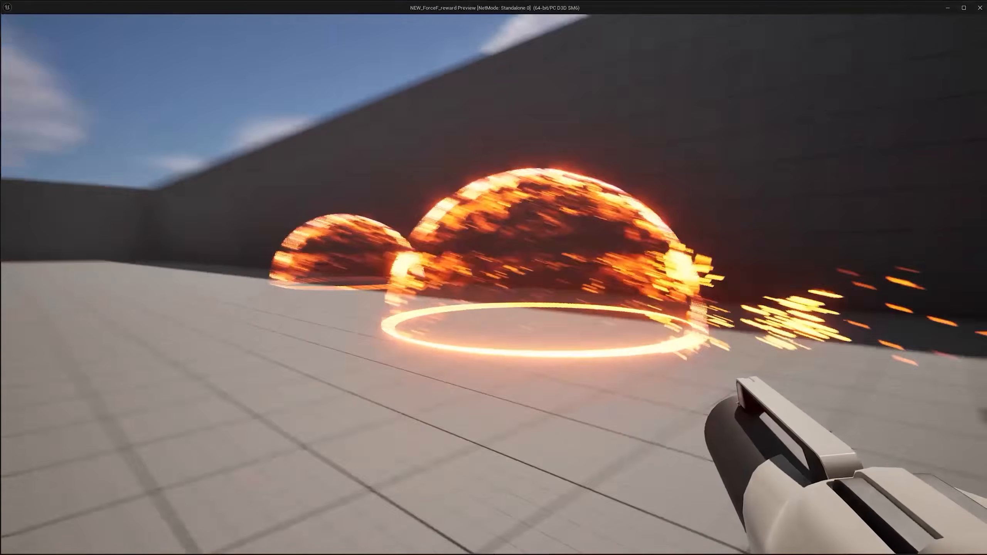
pyautogui.click(493, 284)
pyautogui.click(494, 284)
pyautogui.click(494, 284)
pyautogui.click(494, 284)
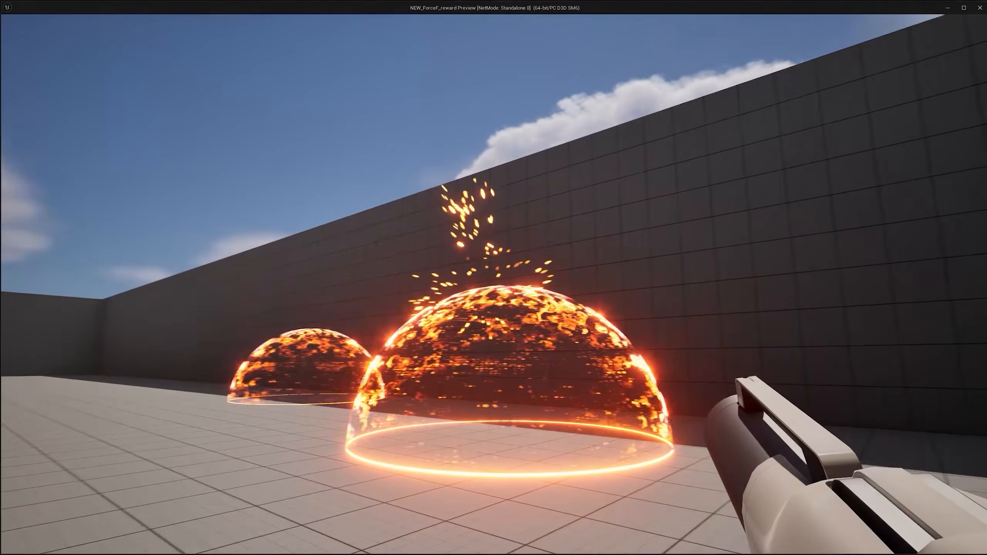
pyautogui.click(494, 285)
pyautogui.click(494, 284)
pyautogui.click(493, 284)
pyautogui.click(493, 284)
# Step: Run the level again, shoot the orange force field repeatedly to examine the impact sparks, and end the play session
pyautogui.scroll(1, 430, 208)
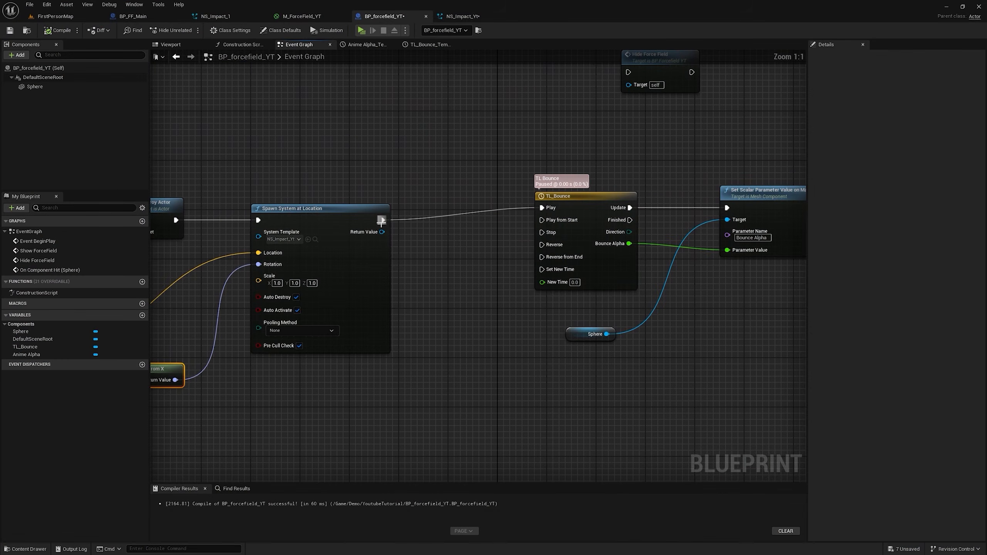
pyautogui.moveTo(381, 209); pyautogui.dragTo(474, 209, button='right')
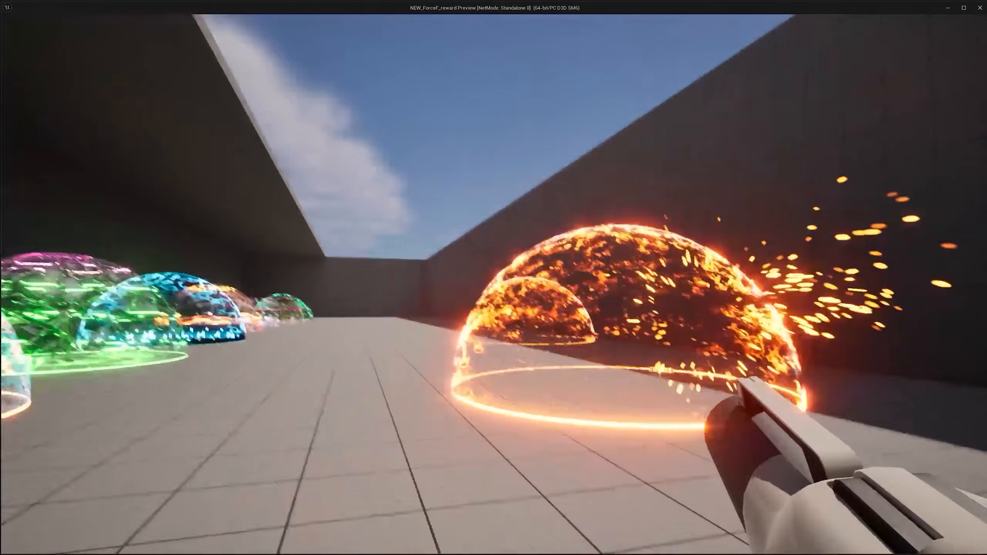
pyautogui.click(493, 284)
pyautogui.click(494, 284)
pyautogui.click(493, 284)
pyautogui.click(494, 285)
pyautogui.click(493, 285)
pyautogui.click(493, 284)
pyautogui.click(494, 285)
pyautogui.click(494, 285)
pyautogui.click(493, 285)
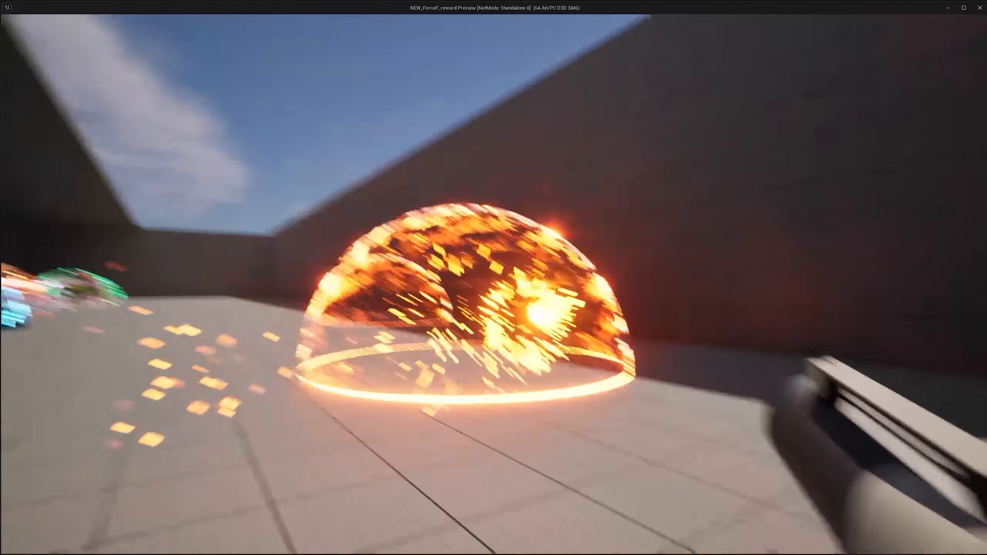
pyautogui.click(494, 284)
pyautogui.click(493, 285)
pyautogui.press('Escape')
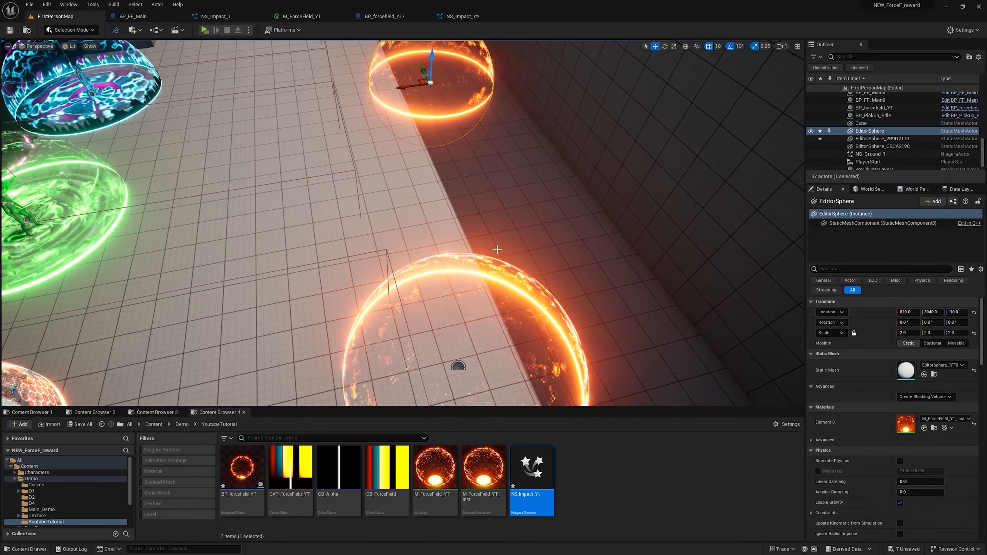
# Step: Move EditorSphere along the X axis to 1010 and focus on it
pyautogui.moveTo(497, 250); pyautogui.dragTo(494, 222, button='right')
pyautogui.moveTo(422, 173); pyautogui.dragTo(396, 176)
pyautogui.press('f')
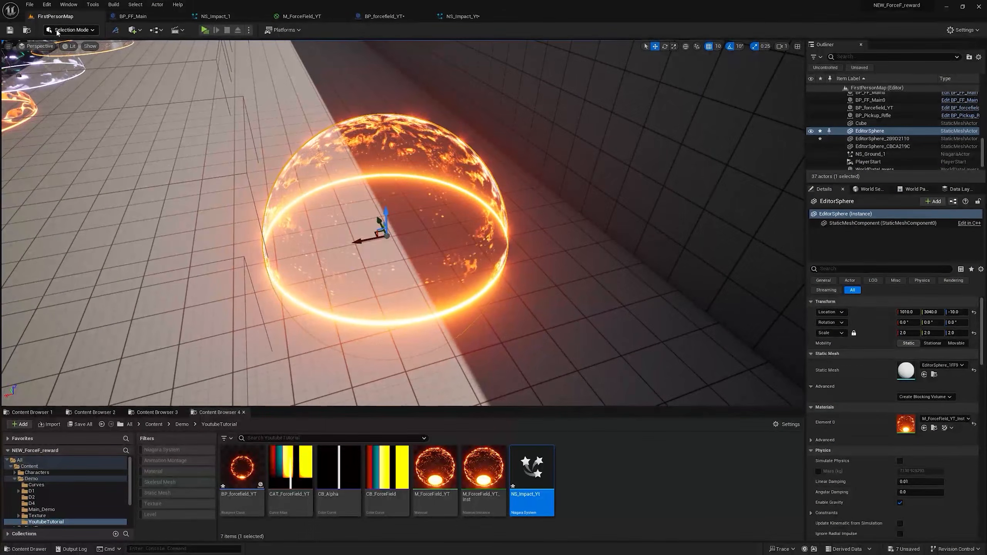
# Step: Duplicate EditorSphere with Modeling Mode's Duplicate tool, using Delete Inputs for the original
pyautogui.click(58, 30)
pyautogui.click(72, 75)
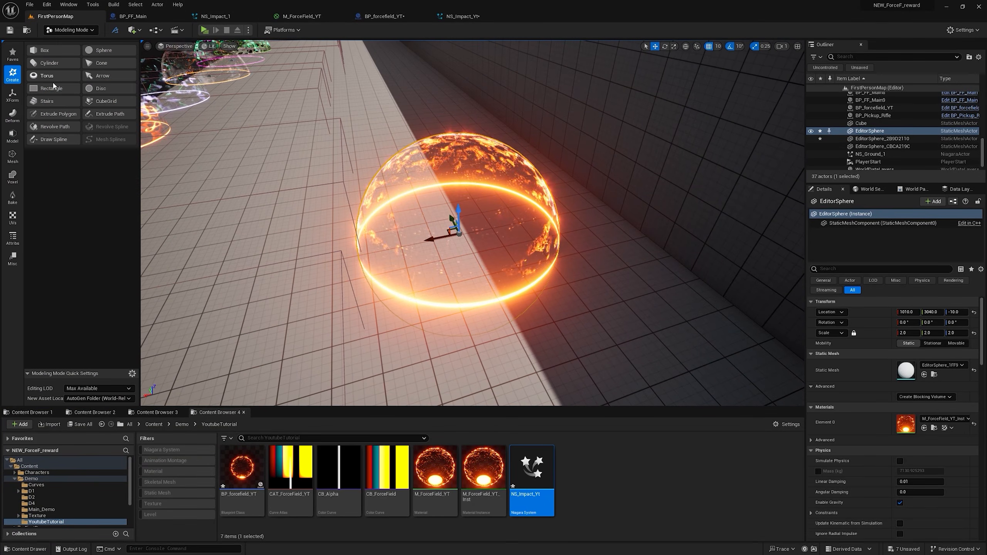
pyautogui.click(12, 98)
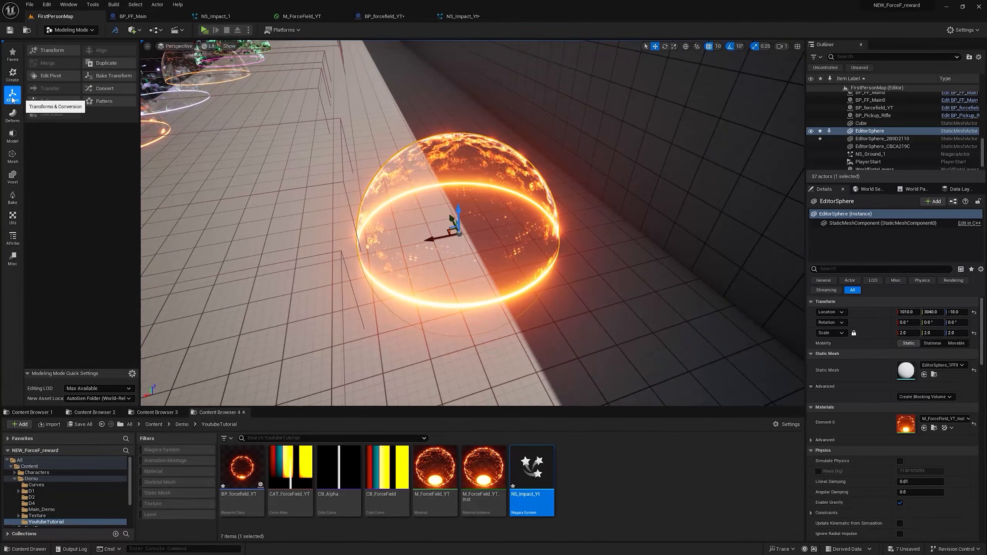
pyautogui.click(100, 66)
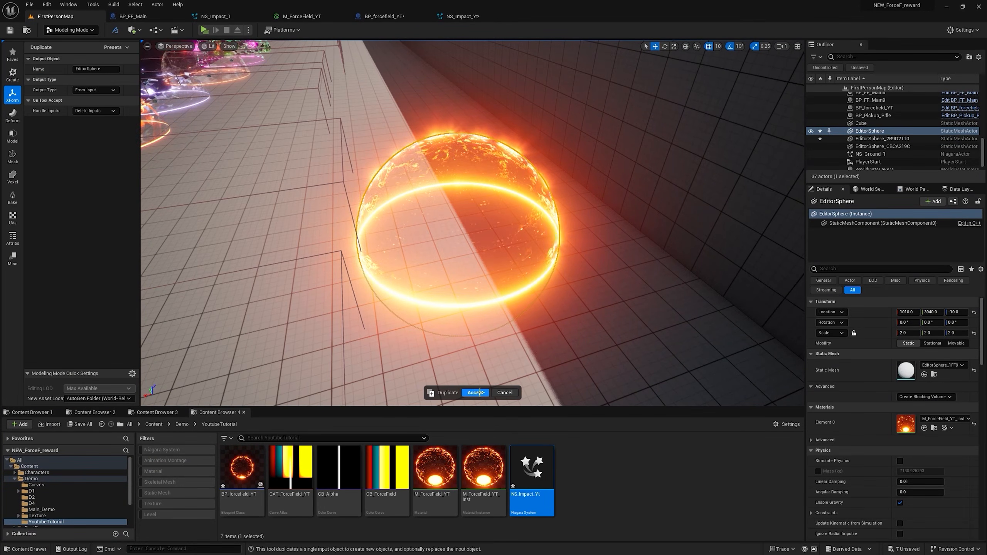
pyautogui.click(475, 392)
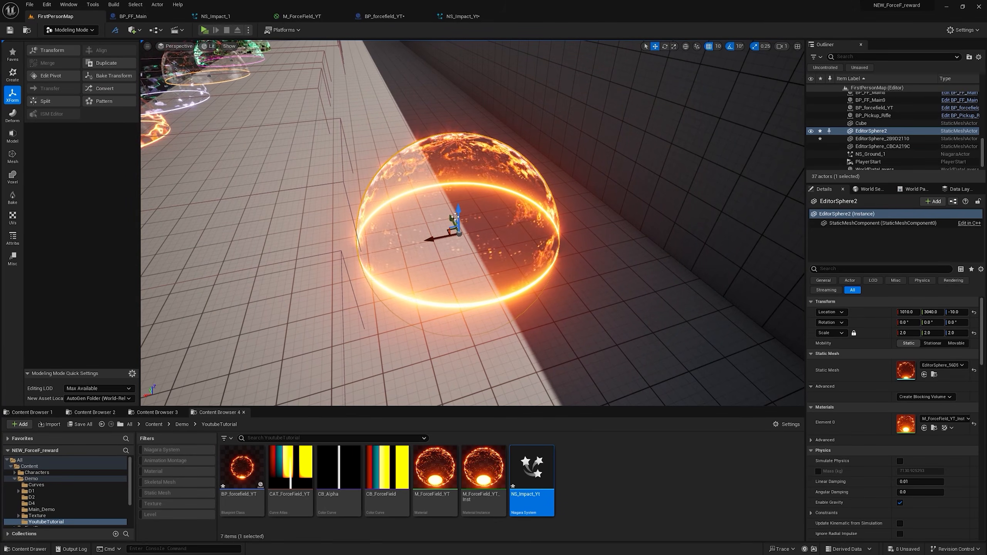
# Step: Assign the M_Floor_01 material to Element 0 of the duplicated sphere
pyautogui.moveTo(456, 217); pyautogui.dragTo(422, 208)
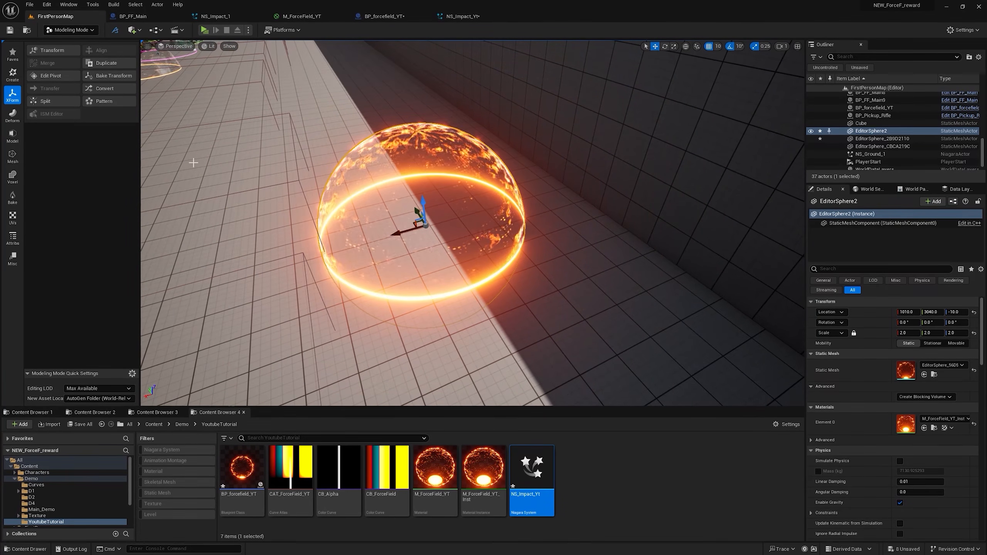
pyautogui.click(944, 419)
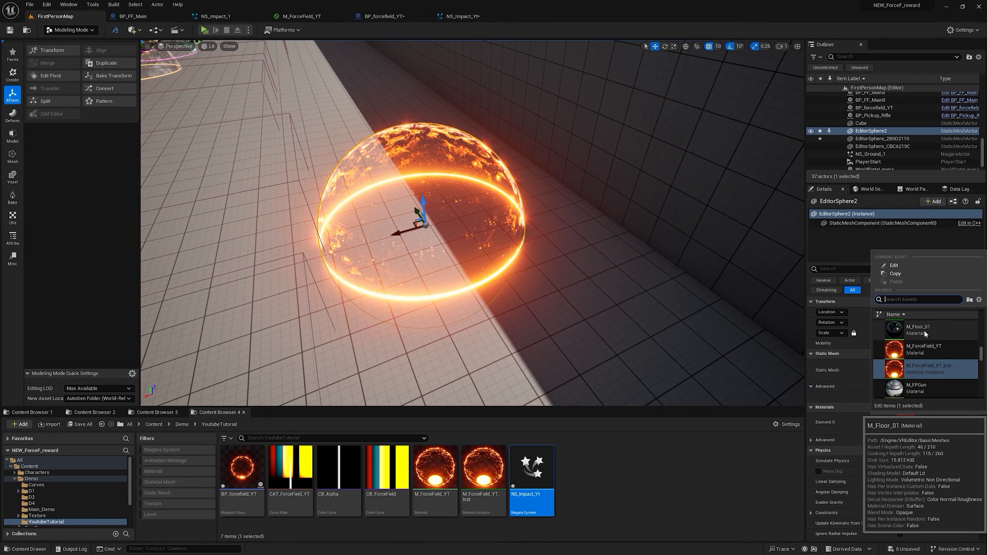
pyautogui.click(923, 329)
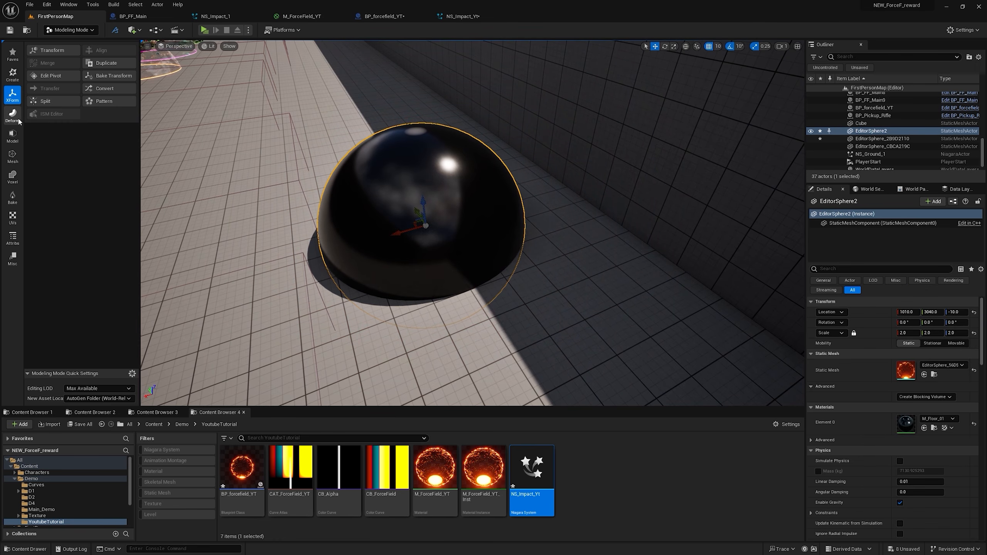
# Step: Plane-cut EditorSphere2 with the plane flipped and raised to Z 290, keeping only the top cap, and move the cap to Y 3110
pyautogui.click(12, 136)
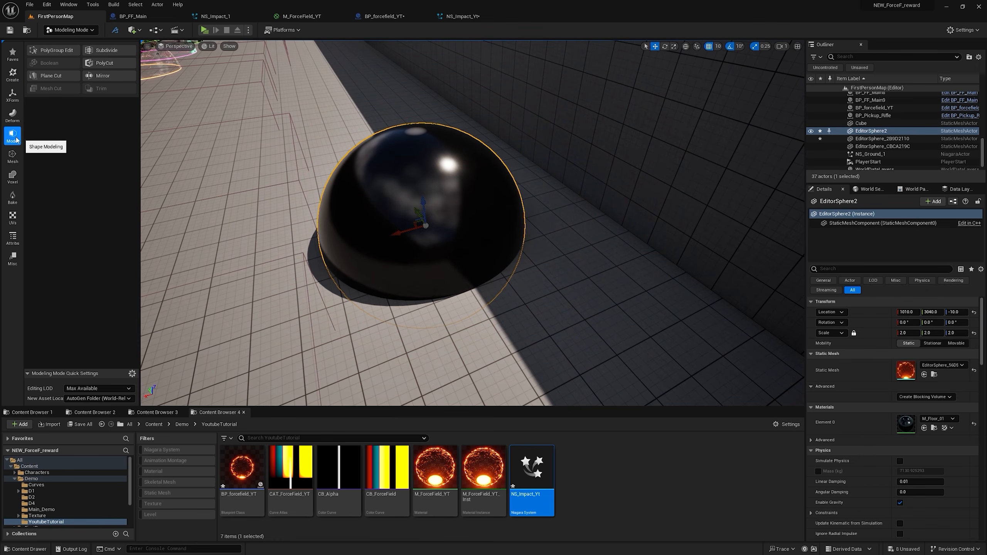
pyautogui.click(51, 76)
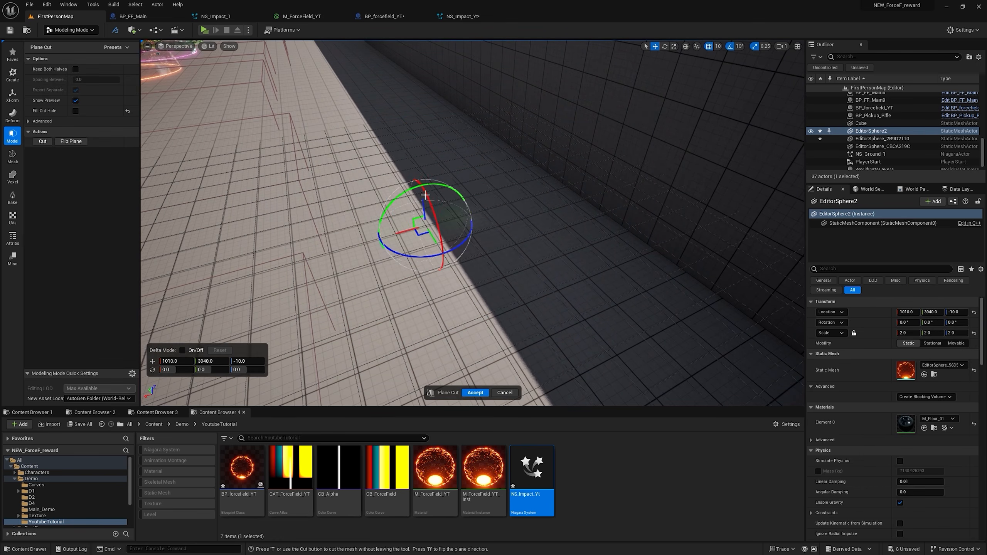
pyautogui.click(70, 141)
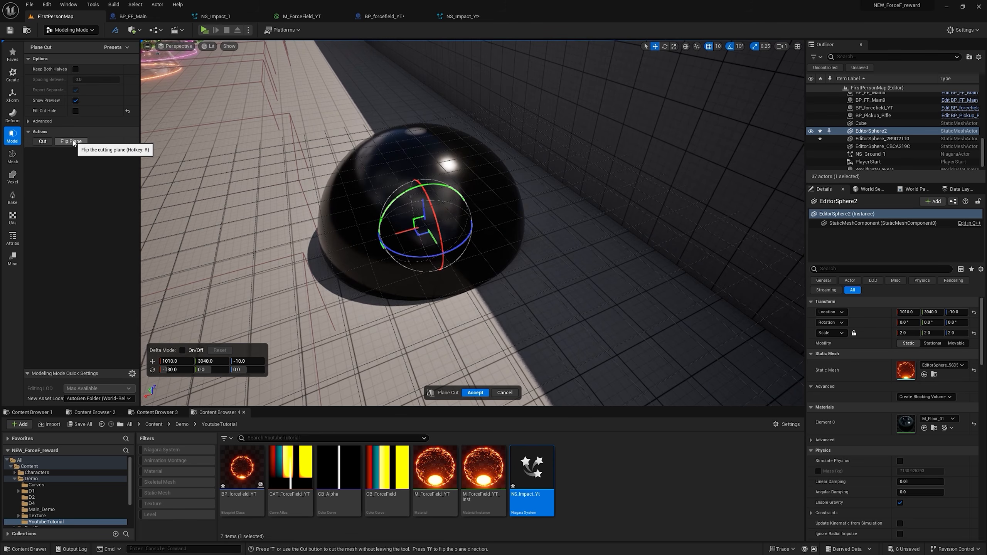
pyautogui.moveTo(425, 211); pyautogui.dragTo(421, 120)
pyautogui.moveTo(420, 119); pyautogui.dragTo(393, 194, button='right')
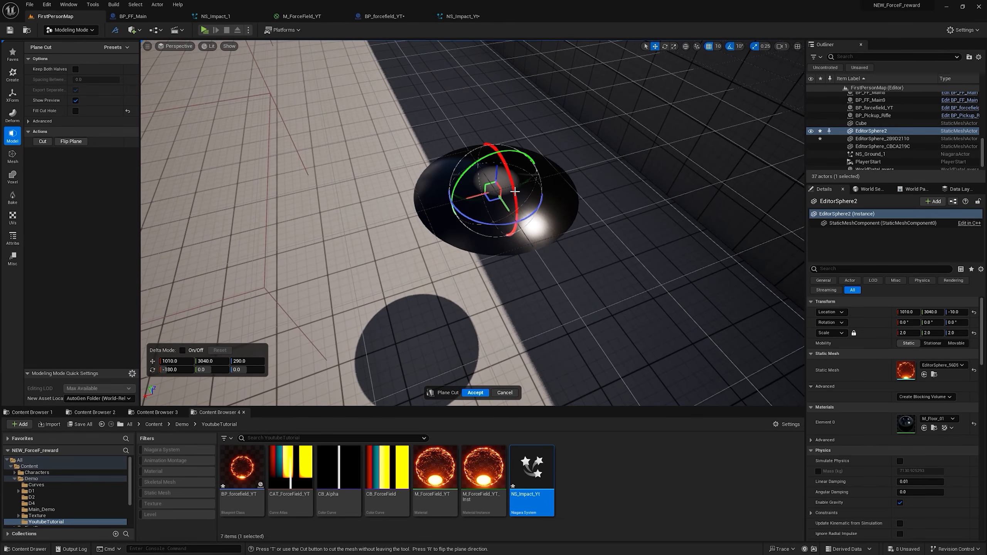
pyautogui.moveTo(514, 192); pyautogui.dragTo(514, 168, button='right')
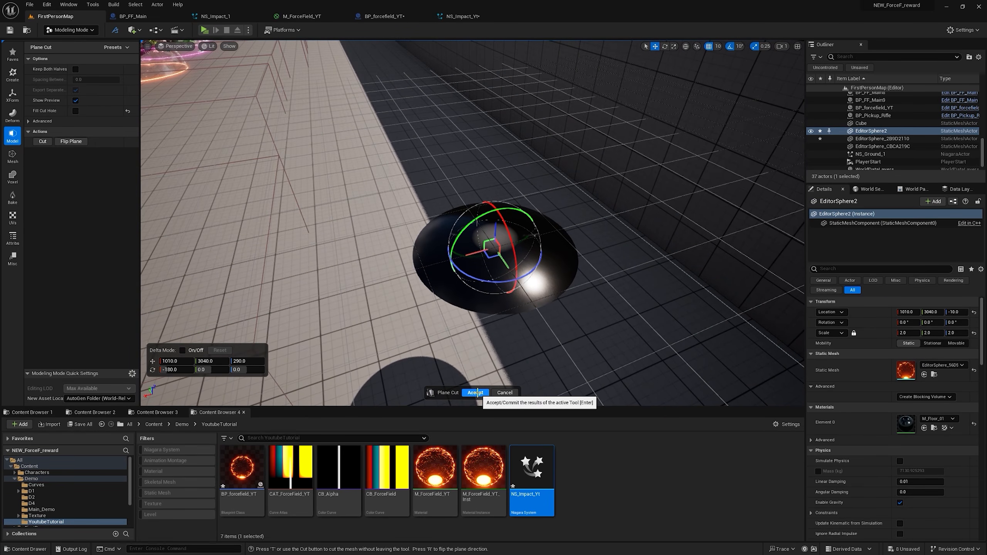
pyautogui.click(476, 393)
pyautogui.moveTo(456, 329); pyautogui.dragTo(466, 287)
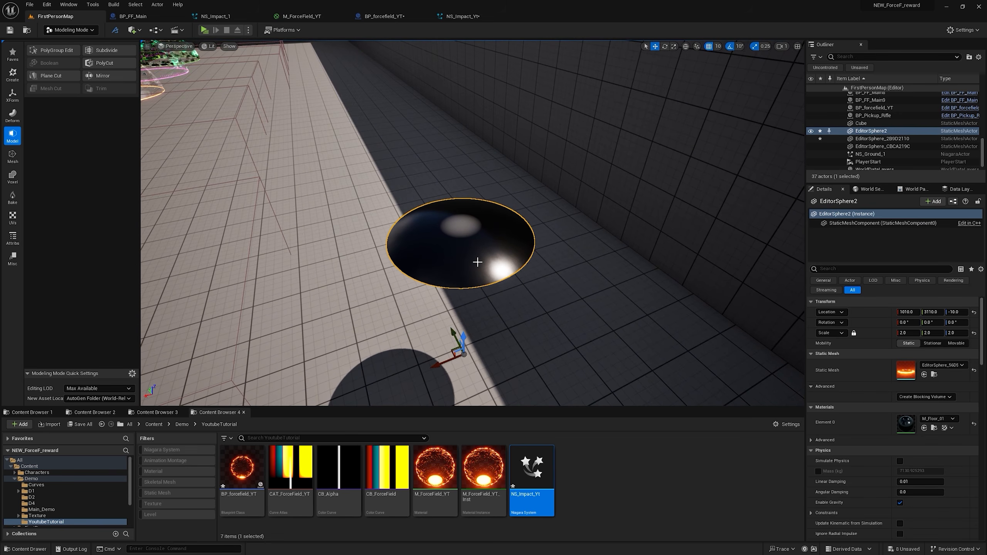
# Step: Move the cap's pivot to its top with Edit Pivot, raise it to Z 320, and accept
pyautogui.click(12, 95)
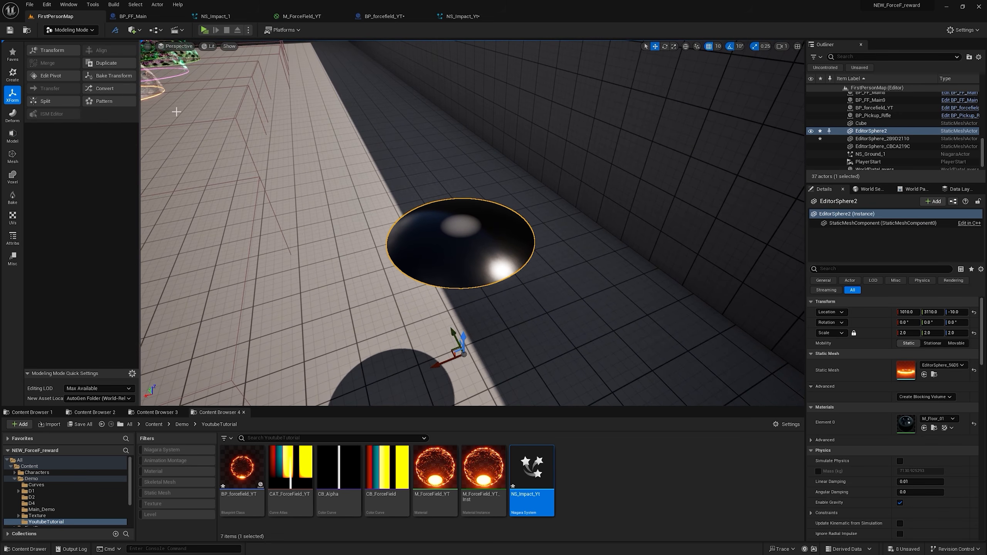
pyautogui.click(61, 79)
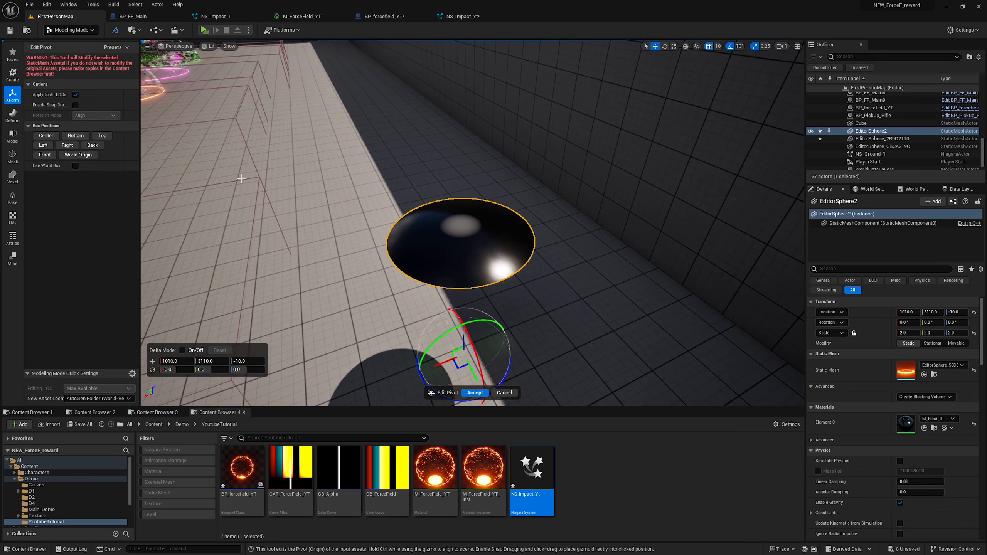
pyautogui.click(99, 137)
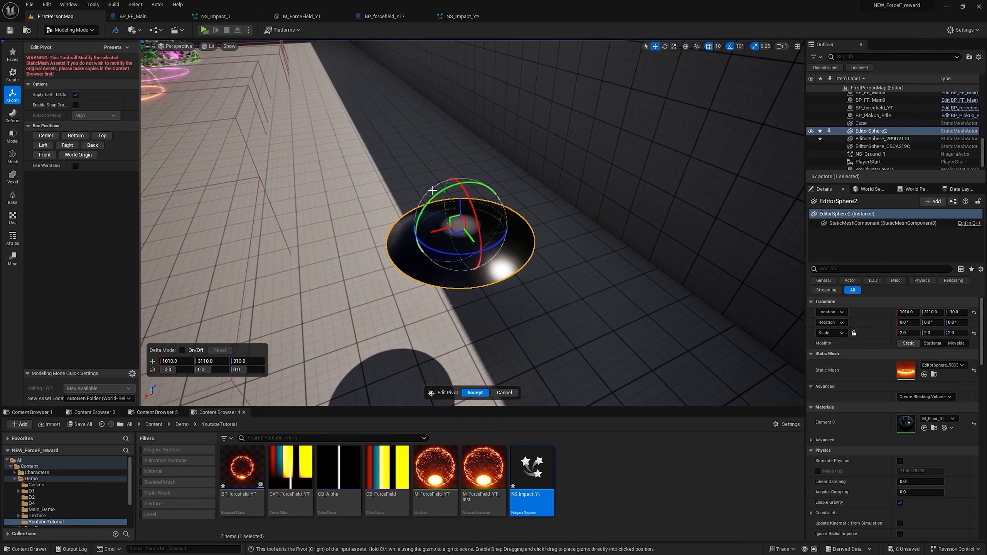
pyautogui.moveTo(461, 207); pyautogui.dragTo(457, 200)
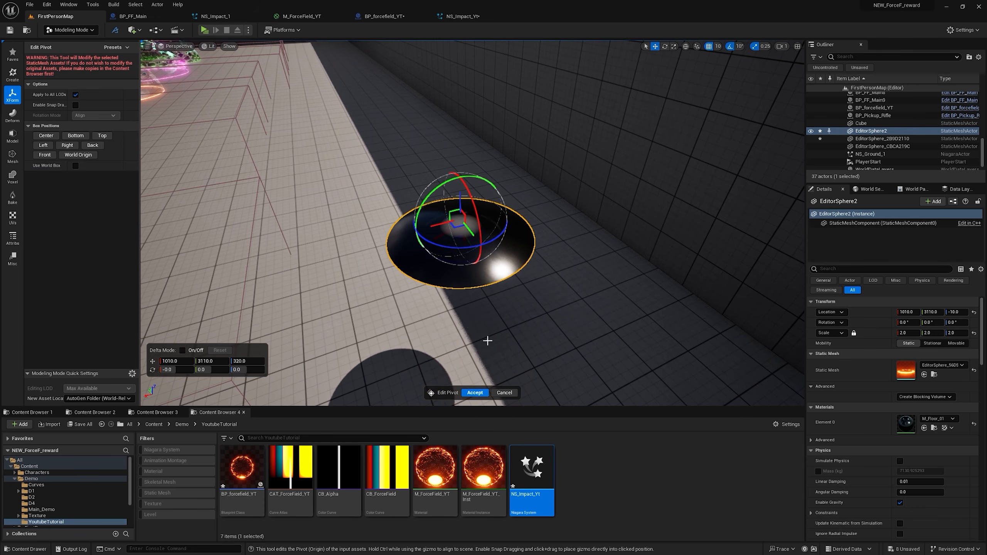
pyautogui.click(474, 392)
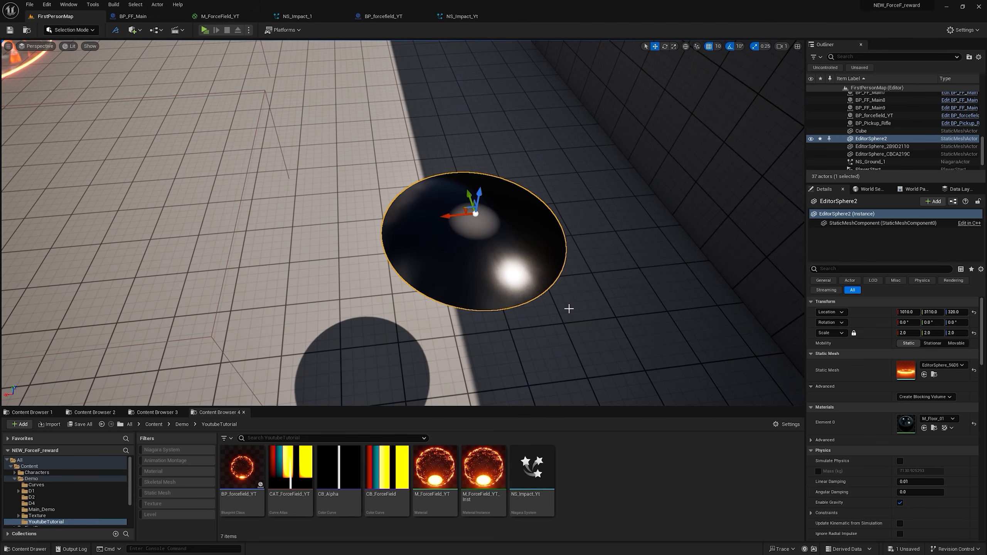
# Step: Create a new material named M_Circle_YT in the YoutubeTutorial folder
pyautogui.rightClick(586, 480)
pyautogui.click(617, 293)
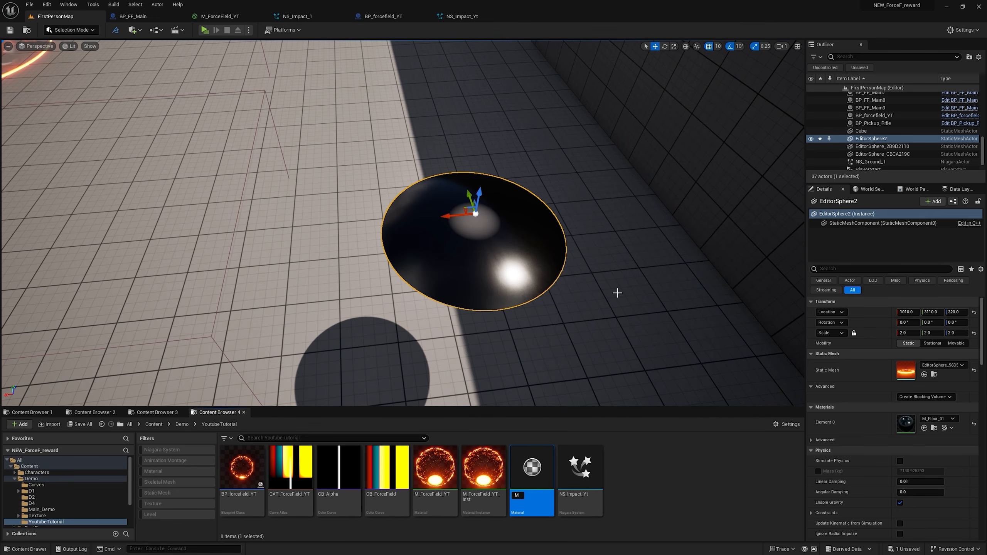
pyautogui.write('M_Circle_YT')
pyautogui.press('Return')
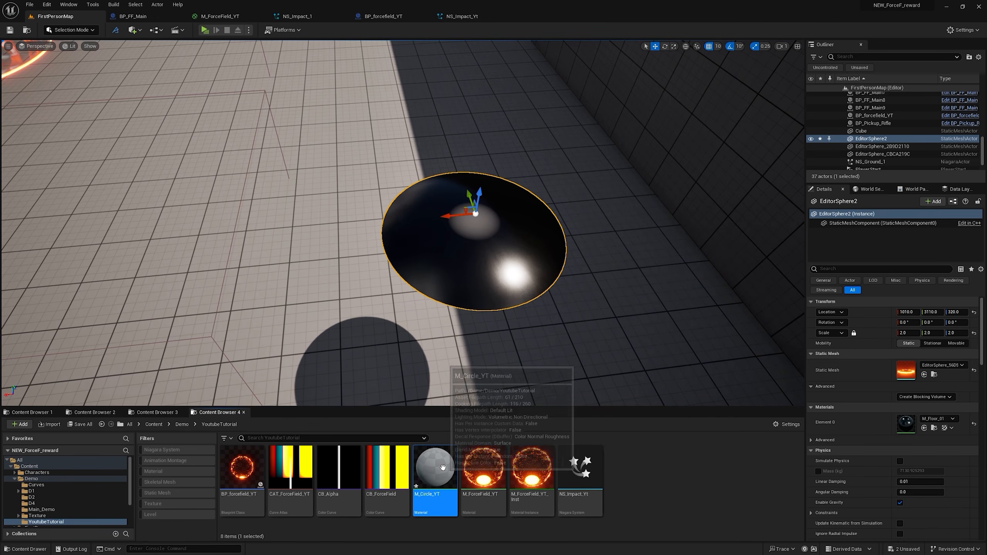
# Step: Open M_Circle_YT and set its shading model to Unlit and its blend mode to Translucent
pyautogui.doubleClick(435, 466)
pyautogui.click(119, 407)
pyautogui.click(93, 404)
pyautogui.click(101, 397)
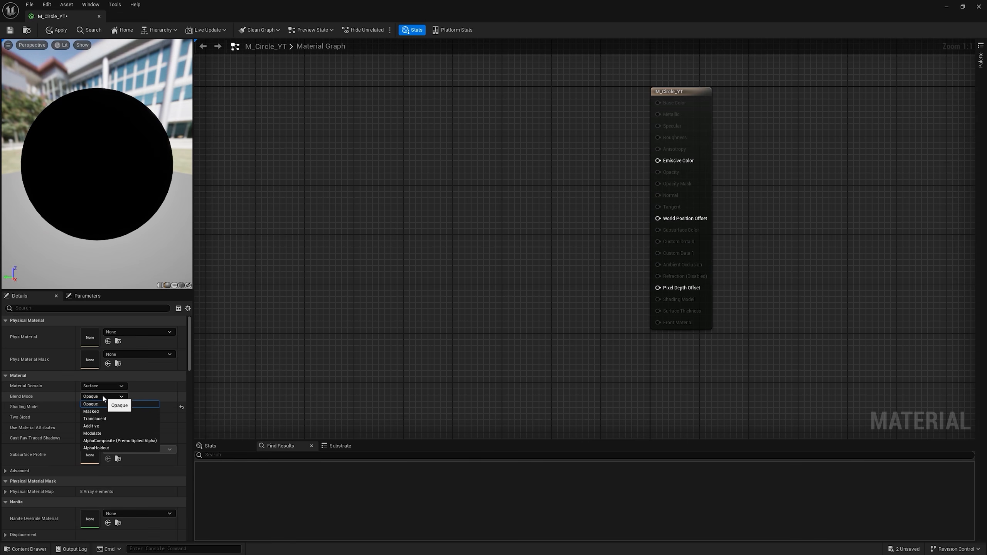
pyautogui.click(104, 419)
# Step: Add a RadialGradientExponential node and connect its output to the material's Opacity
pyautogui.rightClick(434, 177)
pyautogui.write('rada')
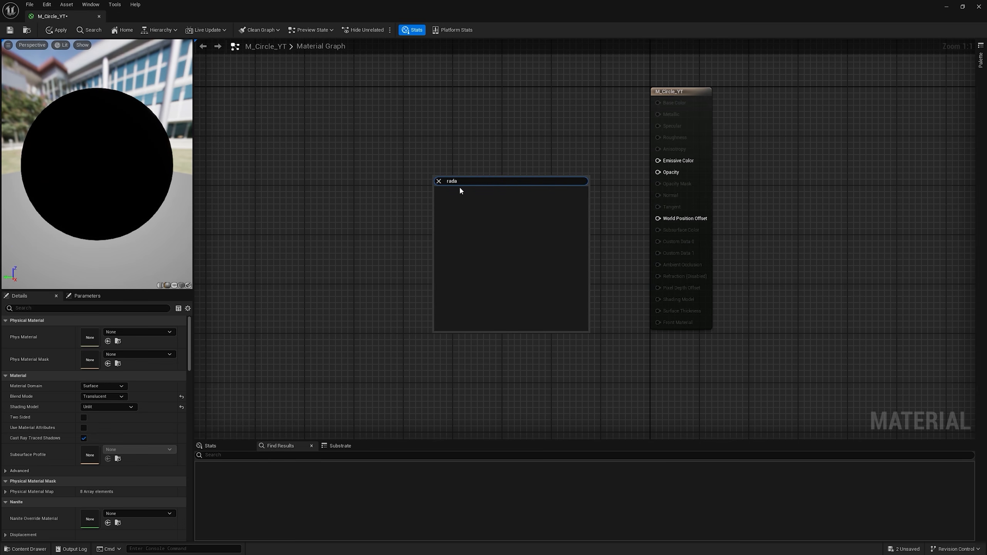
pyautogui.click(460, 191)
pyautogui.moveTo(548, 191); pyautogui.dragTo(664, 177)
pyautogui.moveTo(543, 180); pyautogui.dragTo(477, 171)
# Step: Add a ParticleColor node and multiply its alpha with the radial gradient to drive Opacity
pyautogui.rightClick(472, 85)
pyautogui.write('par')
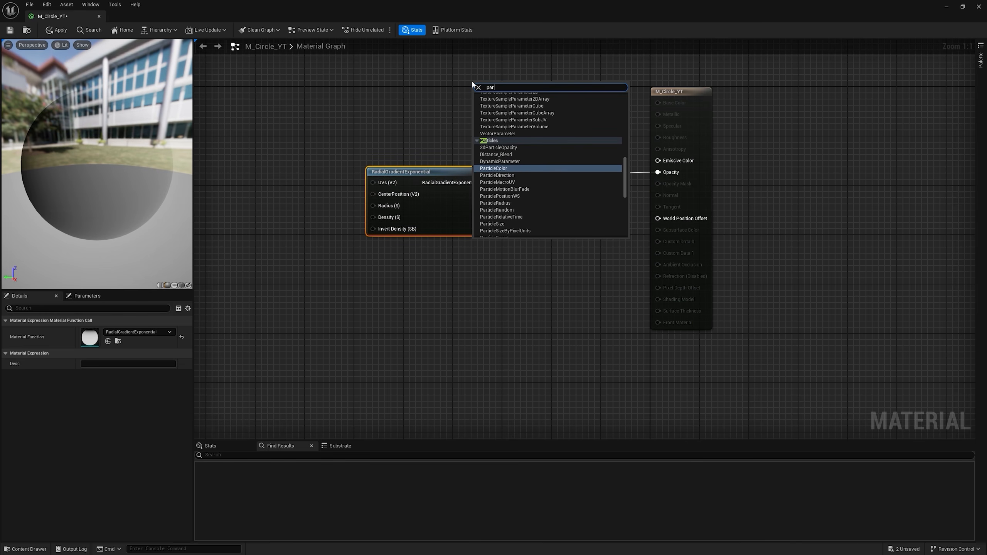
pyautogui.press('Return')
pyautogui.click(538, 125)
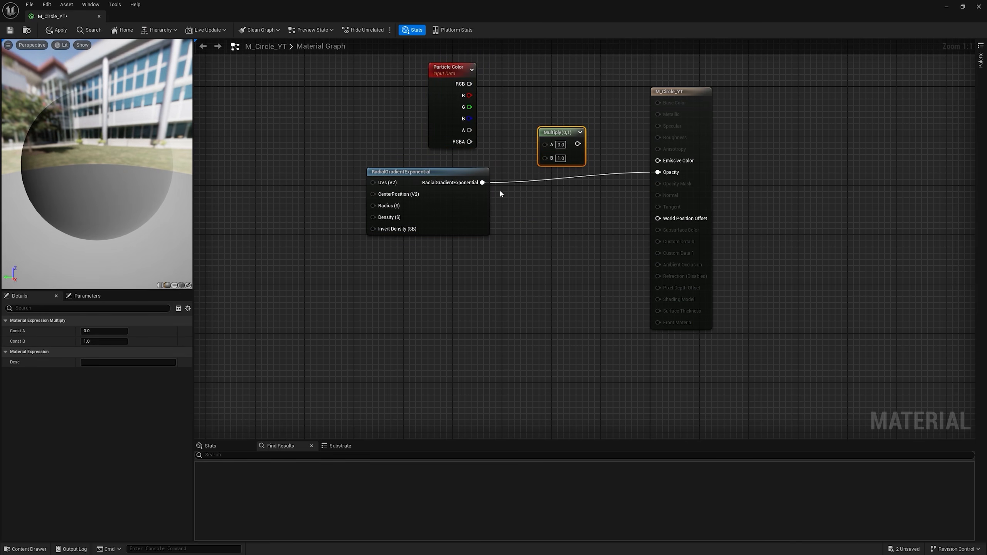
pyautogui.moveTo(552, 135); pyautogui.dragTo(675, 174)
pyautogui.moveTo(537, 102); pyautogui.dragTo(509, 154, button='right')
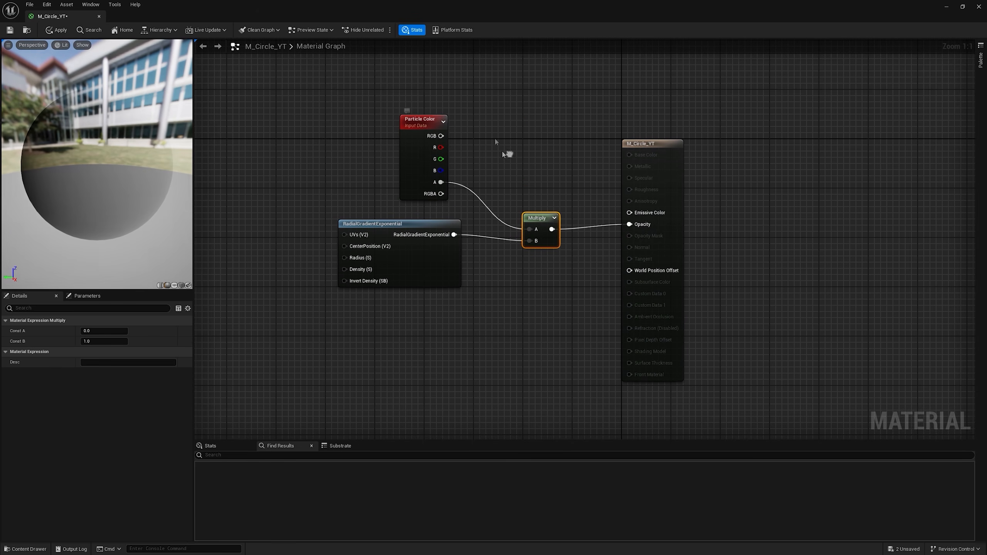
# Step: Add a second Multiply that combines ParticleColor RGB with the radial gradient and feeds Emissive Color
pyautogui.press('m')
pyautogui.click(512, 136)
pyautogui.moveTo(522, 169); pyautogui.dragTo(522, 169)
pyautogui.moveTo(441, 136); pyautogui.dragTo(520, 155)
pyautogui.moveTo(541, 154); pyautogui.dragTo(634, 213)
# Step: Apply the material changes and assign M_Circle_YT to the cut sphere cap in the level
pyautogui.click(66, 28)
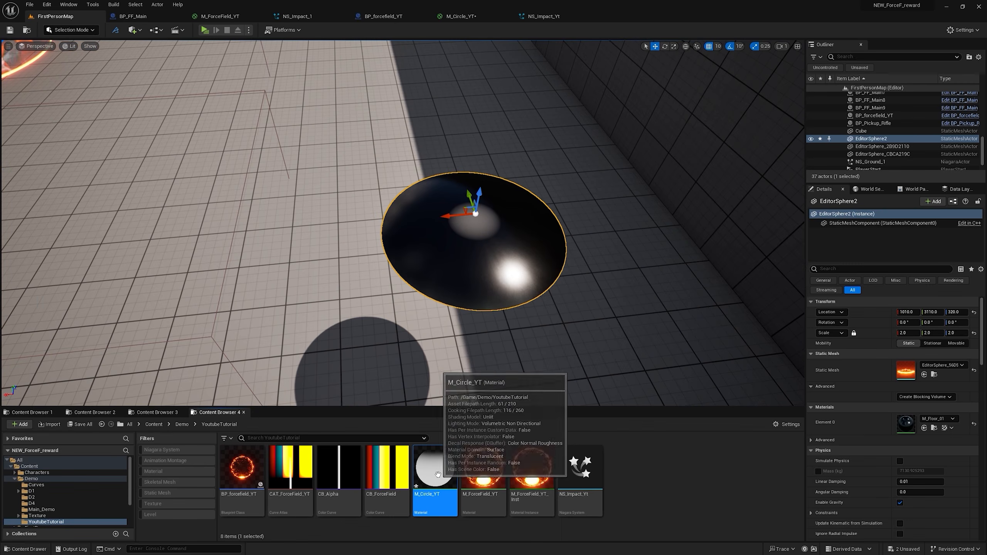
pyautogui.moveTo(462, 452); pyautogui.dragTo(463, 262)
pyautogui.moveTo(464, 262)
pyautogui.mouseDown(button='right')
pyautogui.moveTo(461, 222)
pyautogui.moveTo(476, 218)
pyautogui.moveTo(472, 209)
pyautogui.moveTo(430, 231)
pyautogui.moveTo(453, 250)
pyautogui.mouseUp(button='right')
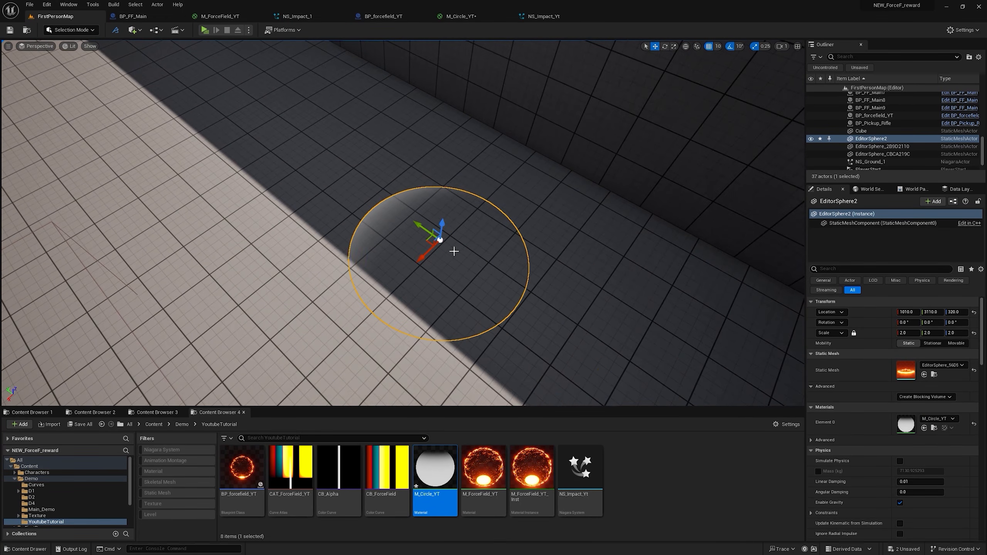
# Step: Regenerate the cap's UVs in Modeling Mode with the AutoUV tool's Patch Builder method and accept the result
pyautogui.click(71, 29)
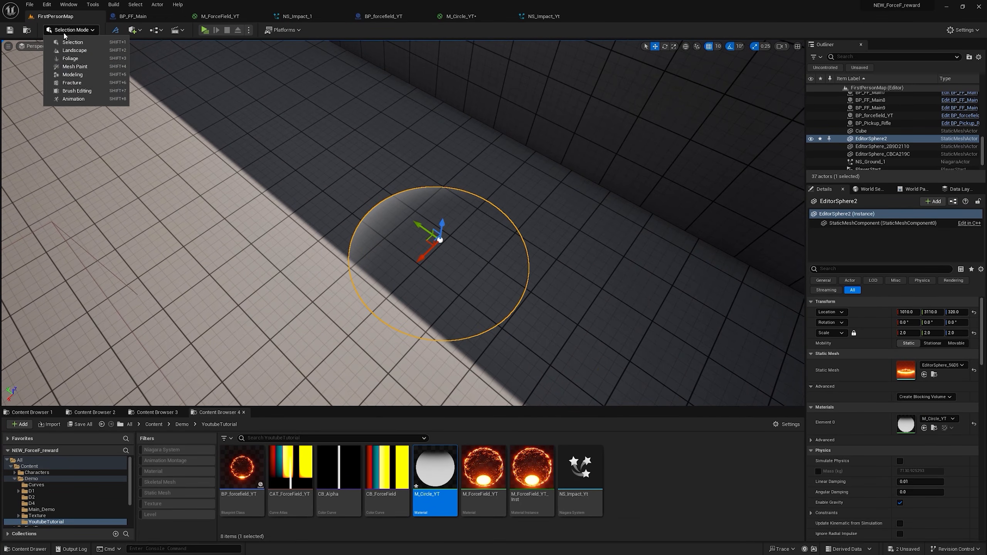
pyautogui.click(107, 95)
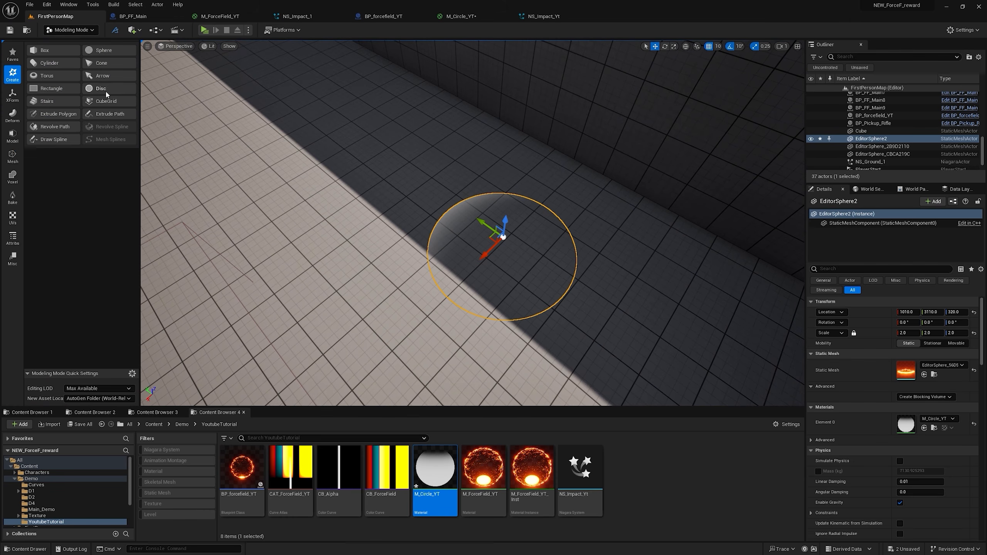
pyautogui.click(12, 155)
pyautogui.click(12, 216)
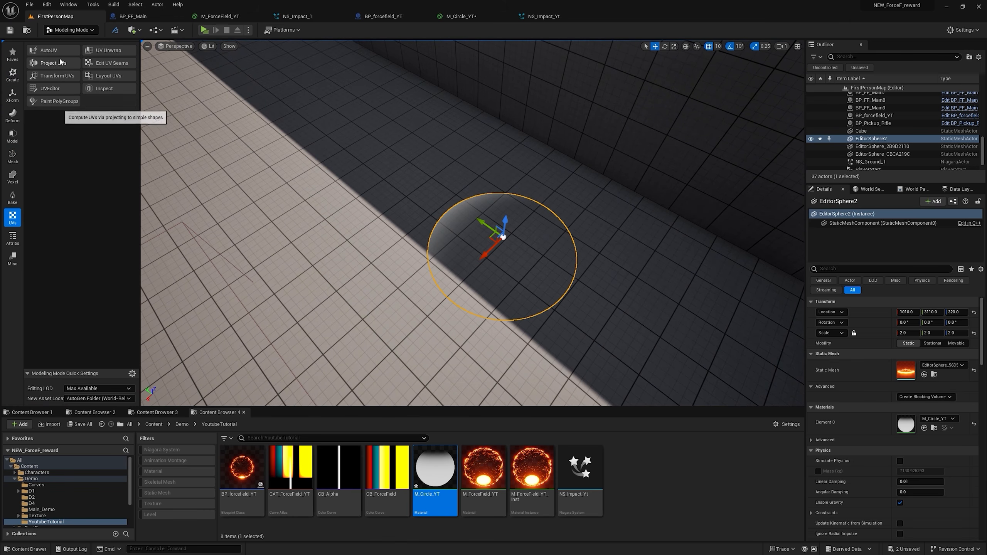
pyautogui.click(62, 54)
pyautogui.scroll(3, 474, 241)
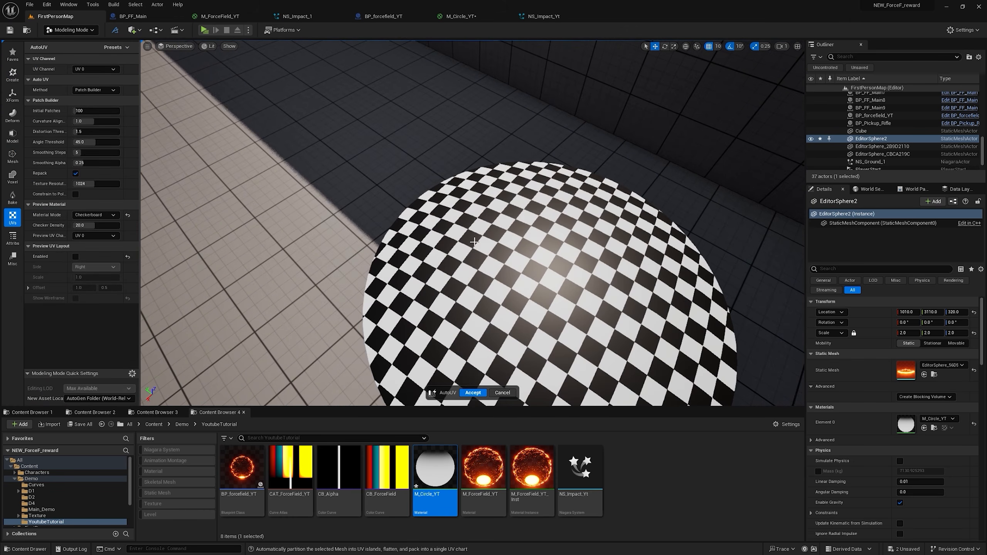
pyautogui.moveTo(451, 262); pyautogui.dragTo(509, 297, button='right')
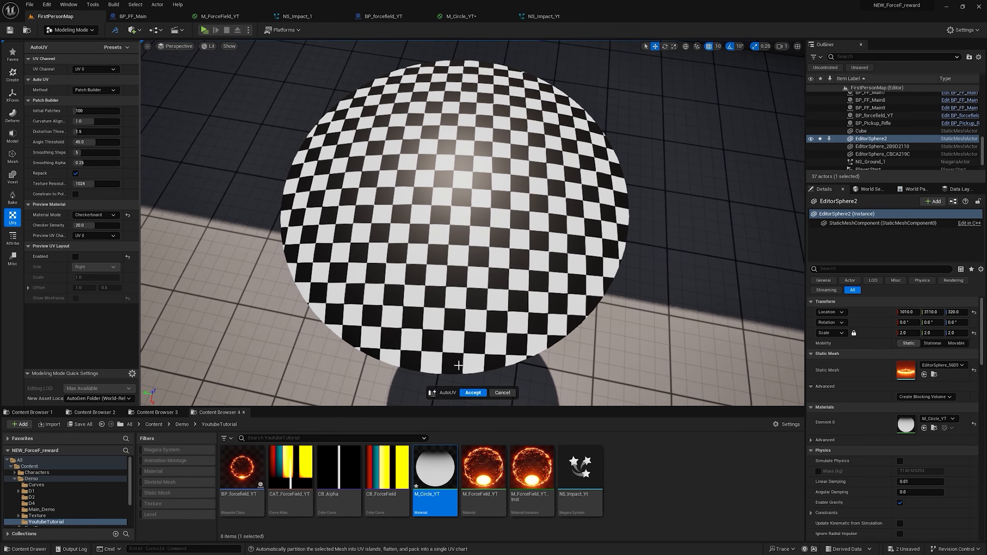
pyautogui.click(472, 392)
pyautogui.moveTo(518, 231); pyautogui.dragTo(489, 182, button='right')
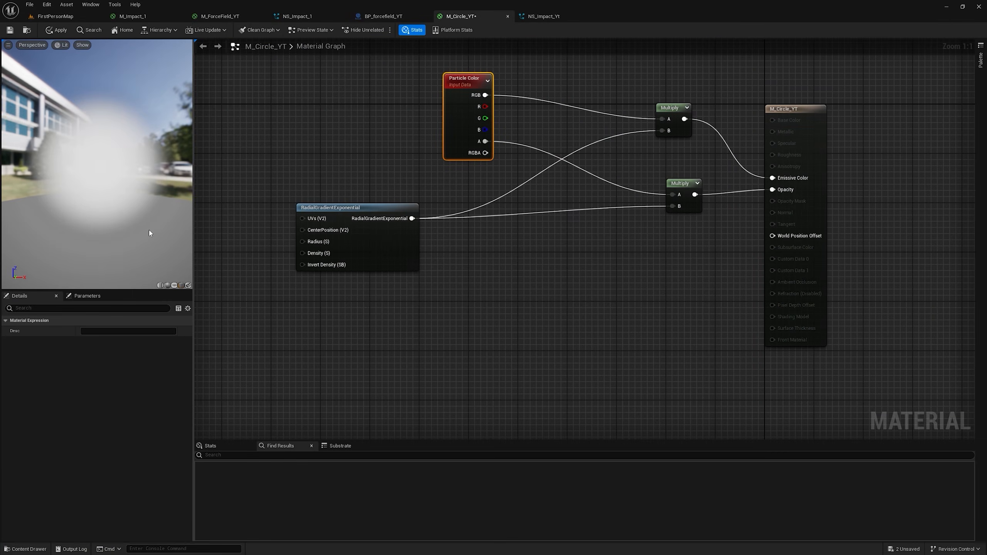
# Step: Add a Time node to M_Circle_YT and connect it to input A of a new Multiply node
pyautogui.rightClick(391, 311)
pyautogui.write('time')
pyautogui.press('Return')
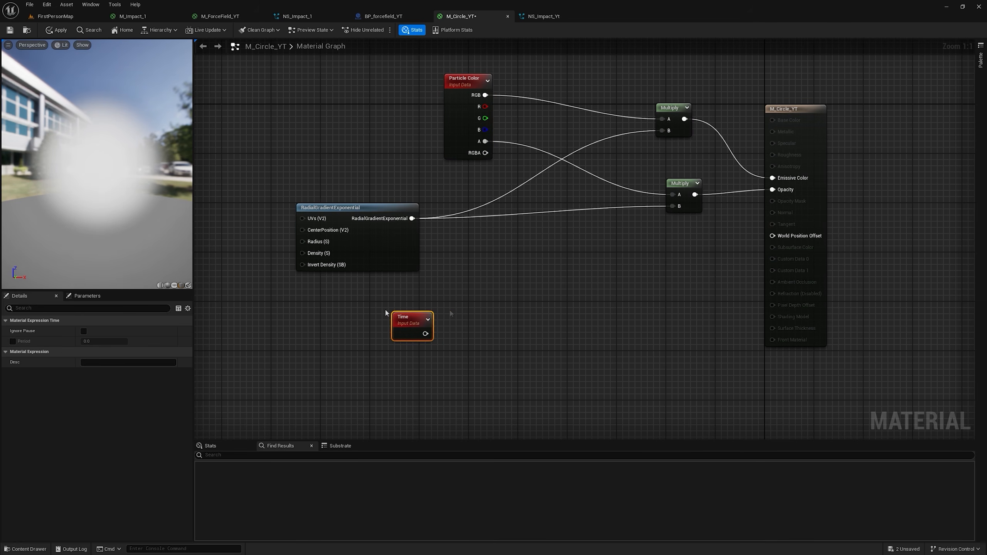
pyautogui.press('m')
pyautogui.click(450, 311)
pyautogui.moveTo(426, 333); pyautogui.dragTo(454, 330)
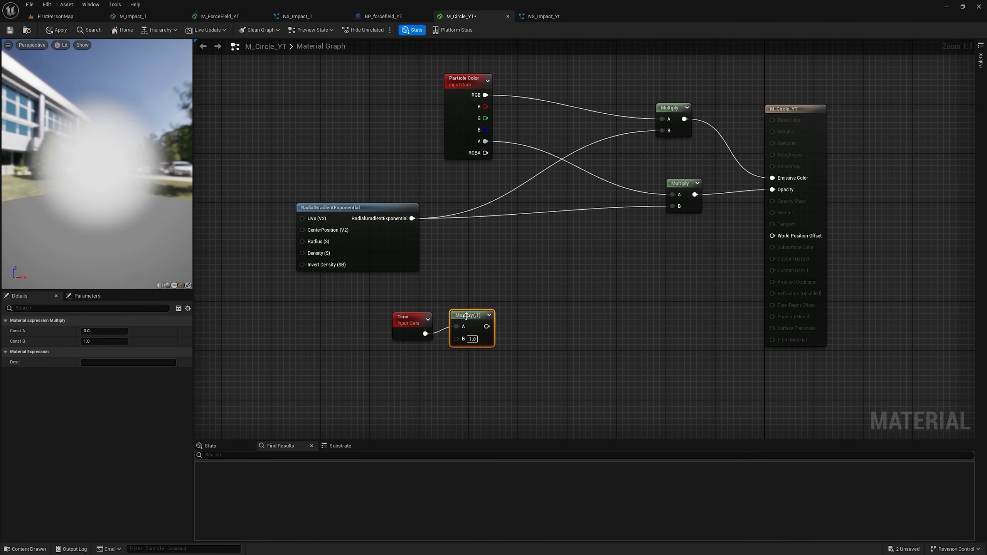
# Step: Add an Add node that sums the RadialGradientExponential output and the multiplied time
pyautogui.press('a')
pyautogui.click(461, 251)
pyautogui.moveTo(412, 218); pyautogui.dragTo(480, 330)
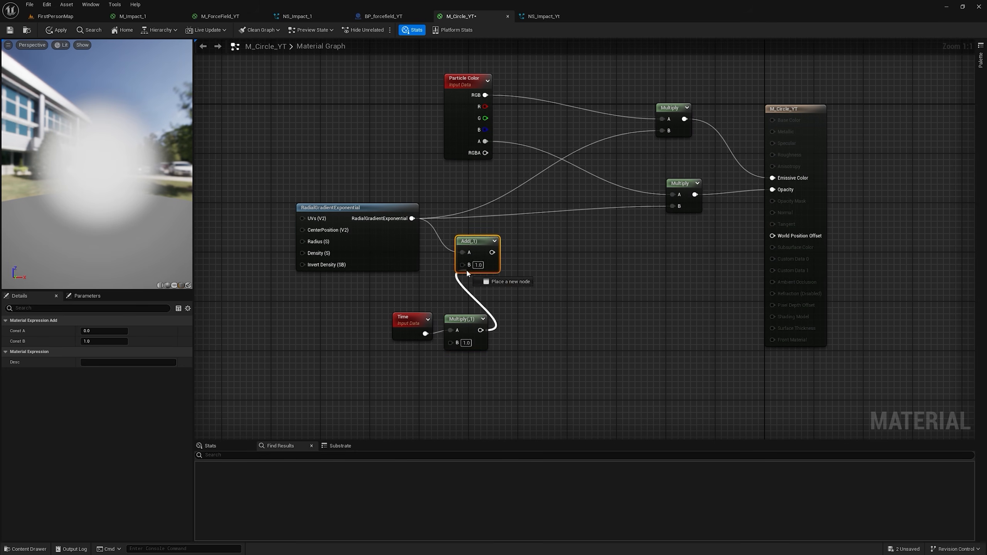
# Step: Multiply the Add result by 3 with a new Multiply node and feed it into a new Frac node
pyautogui.click(522, 251)
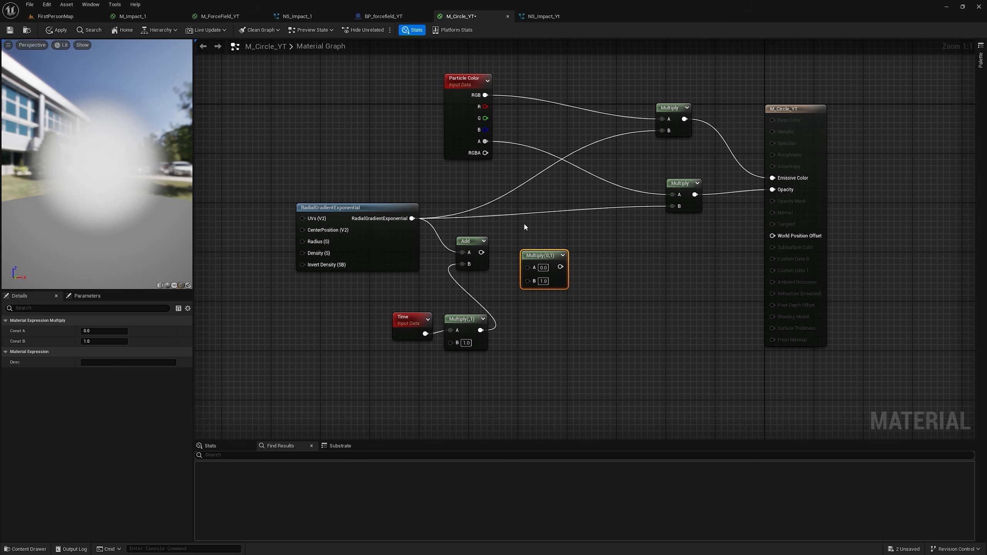
pyautogui.press('m')
pyautogui.click(524, 246)
pyautogui.moveTo(481, 252); pyautogui.dragTo(525, 255)
pyautogui.moveTo(555, 255); pyautogui.dragTo(602, 237)
pyautogui.write('fra')
pyautogui.click(623, 273)
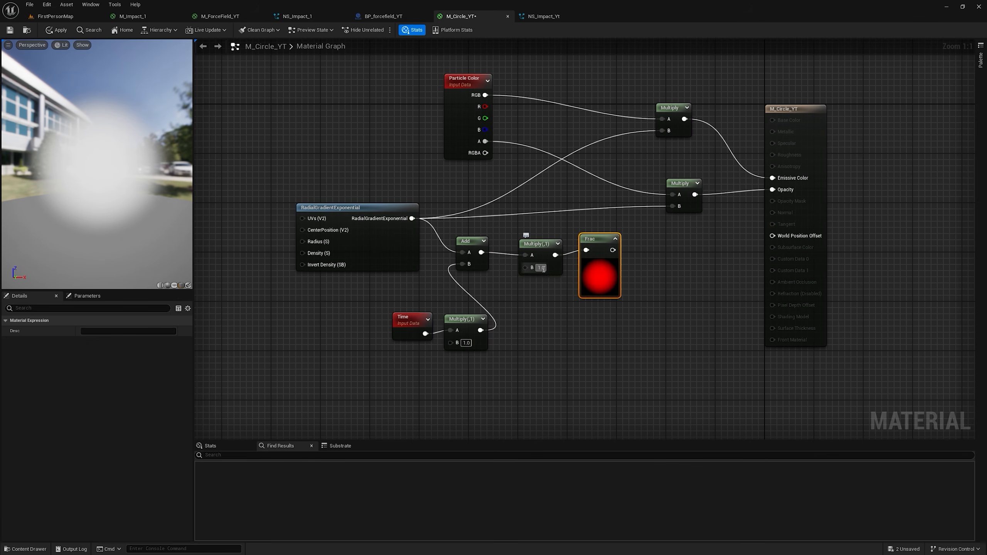
pyautogui.write('3')
pyautogui.press('Return')
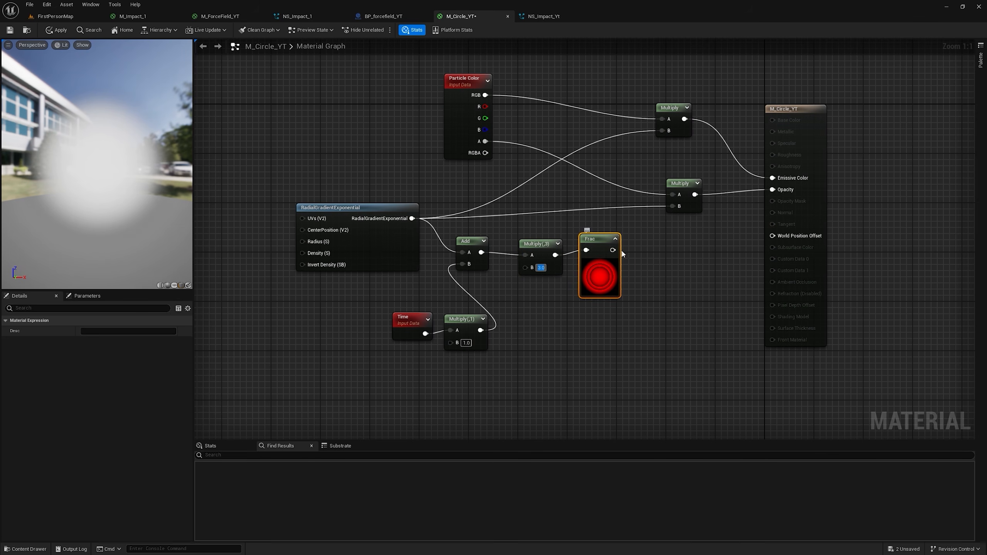
pyautogui.moveTo(611, 257); pyautogui.dragTo(611, 263)
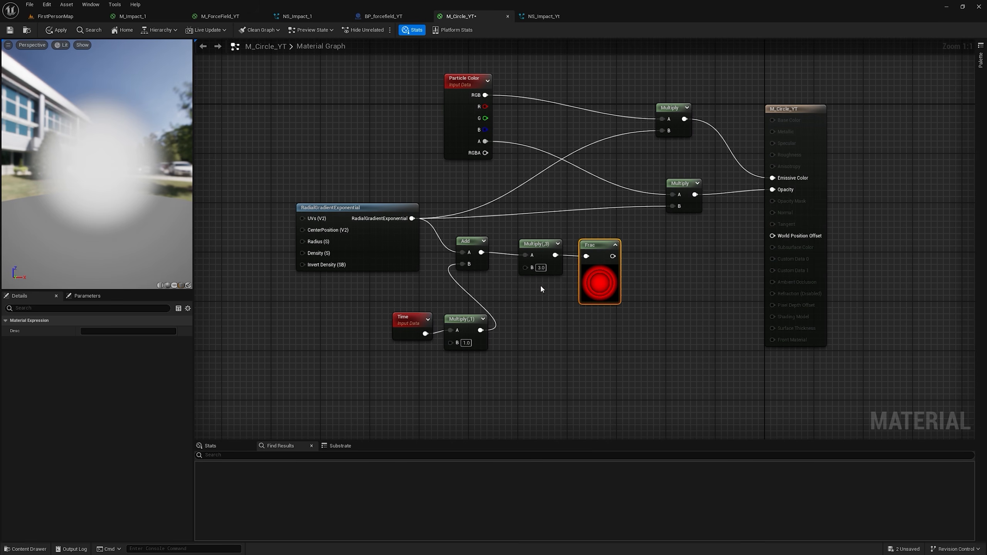
# Step: Preview the Frac node's output to examine the ring pattern, and stop previewing the node
pyautogui.rightClick(609, 250)
pyautogui.click(633, 261)
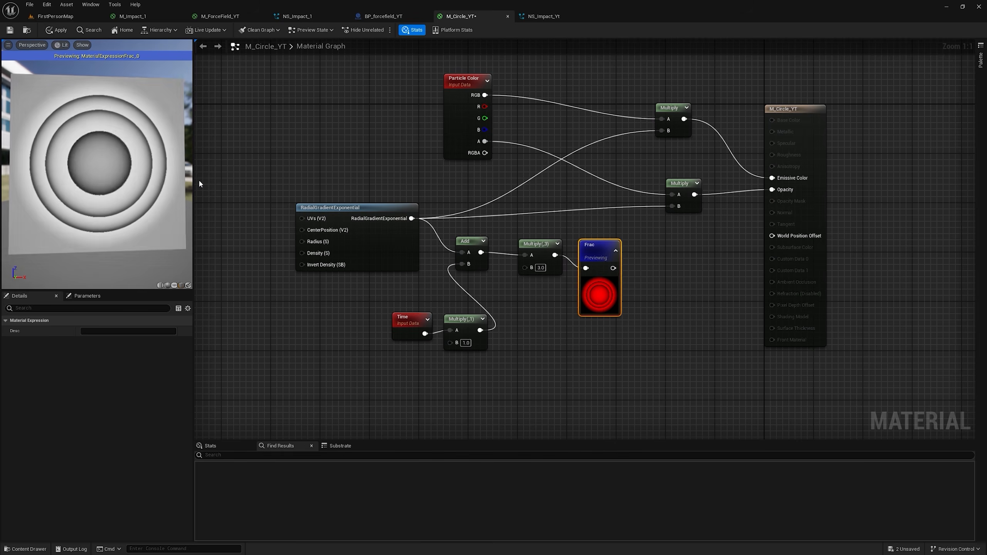
pyautogui.rightClick(604, 248)
pyautogui.click(633, 261)
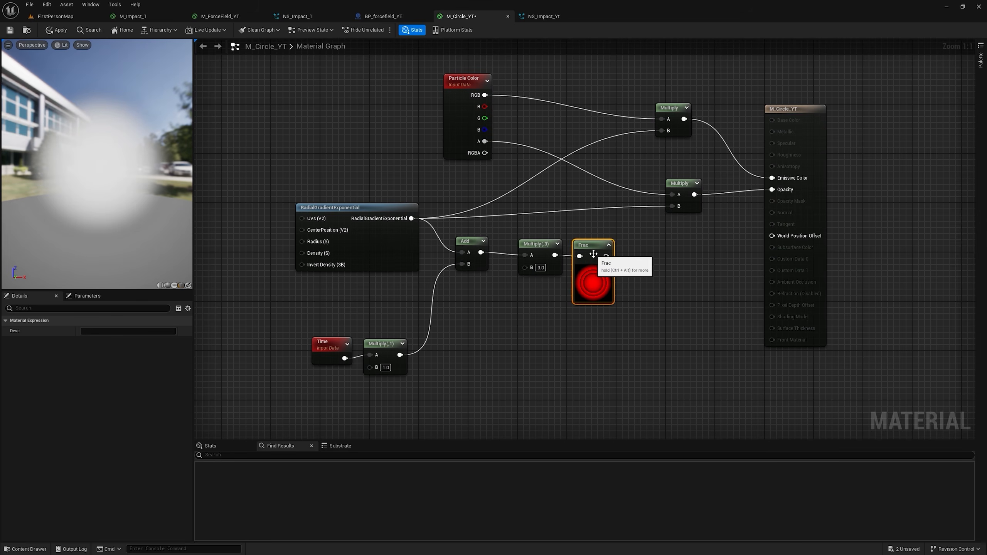
# Step: Subtract 0.2 from the Frac output with a new Subtract node
pyautogui.moveTo(637, 248); pyautogui.dragTo(638, 246)
pyautogui.click(659, 273)
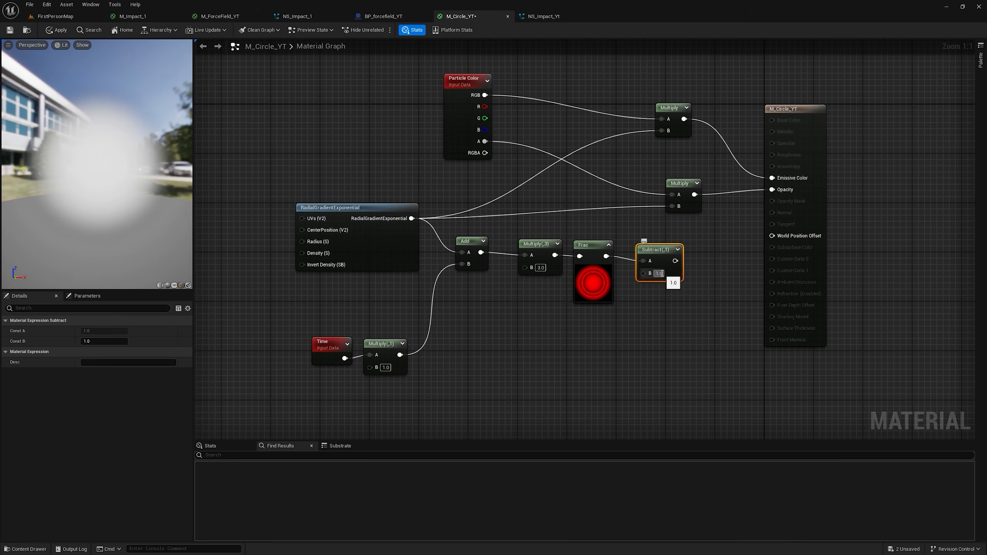
pyautogui.write('.')
pyautogui.write('2')
# Step: Feed the Subtract result through a new Round node into input B of the opacity Multiply node
pyautogui.moveTo(681, 365); pyautogui.dragTo(407, 237)
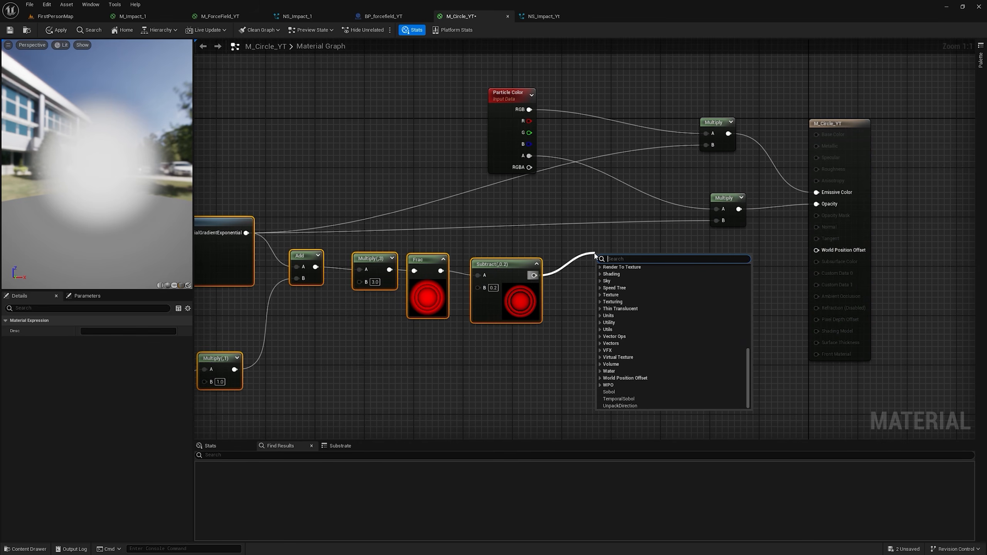
pyautogui.write('ro')
pyautogui.press('Return')
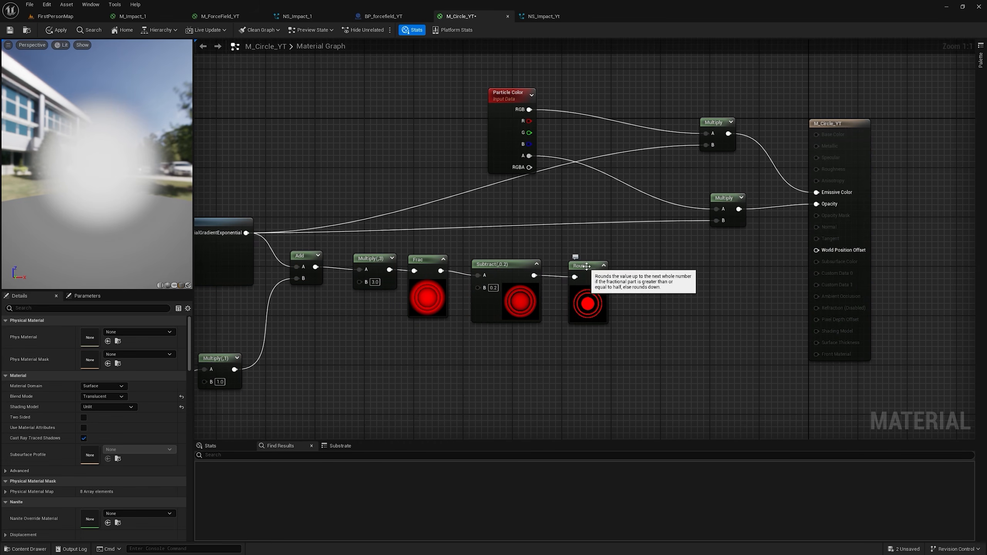
pyautogui.moveTo(601, 277); pyautogui.dragTo(716, 220)
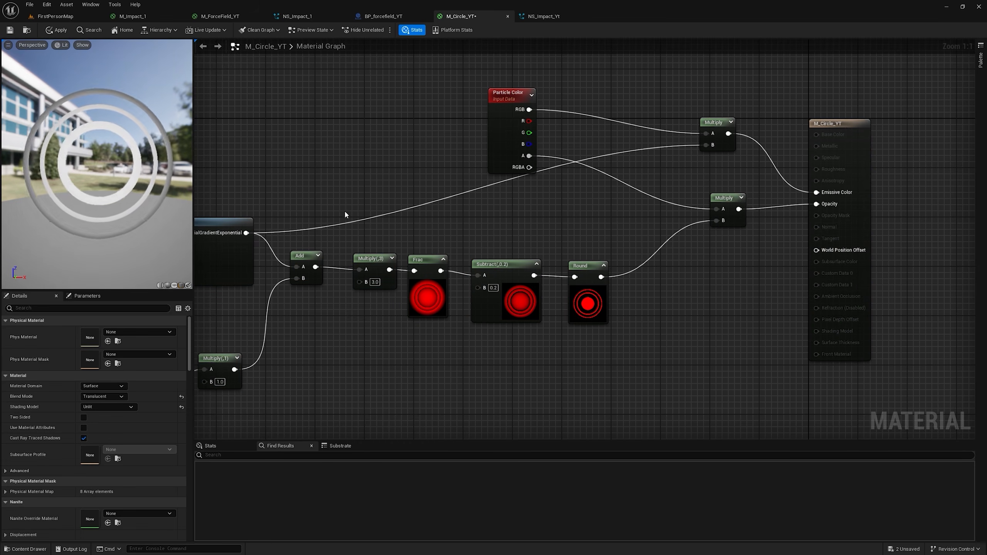
# Step: Invert the RadialGradientExponential output with a 1-x node and multiply it by the original gradient in a new Multiply node
pyautogui.moveTo(400, 316); pyautogui.dragTo(505, 267, button='right')
pyautogui.moveTo(352, 185); pyautogui.dragTo(471, 372)
pyautogui.write('1-x')
pyautogui.press('Return')
pyautogui.press('m')
pyautogui.click(549, 331)
pyautogui.moveTo(351, 185); pyautogui.dragTo(555, 348)
pyautogui.moveTo(472, 382); pyautogui.dragTo(556, 359)
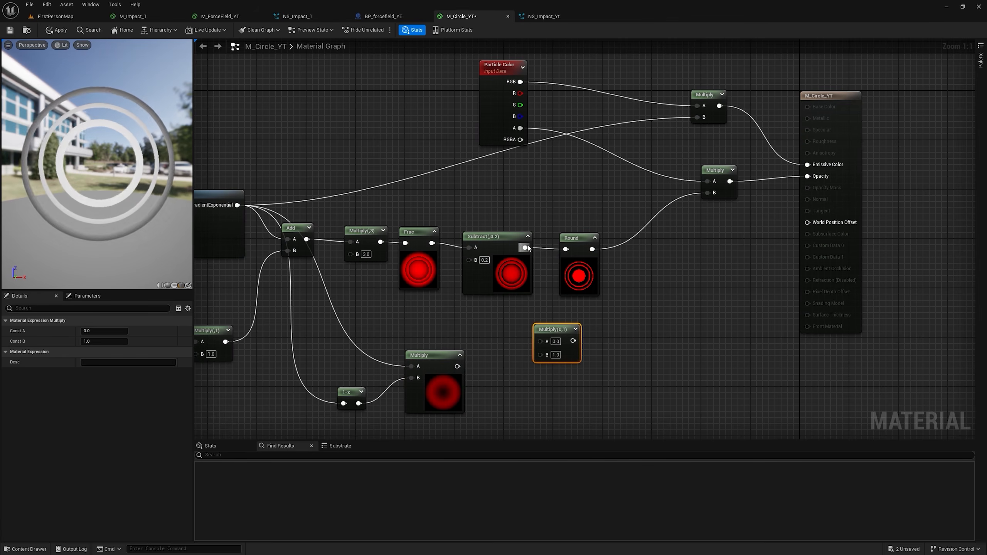
# Step: Multiply the Round output by the combined gradient mask in another Multiply node and route it to the opacity Multiply's input B
pyautogui.moveTo(525, 247); pyautogui.dragTo(544, 337)
pyautogui.moveTo(457, 366); pyautogui.dragTo(568, 249)
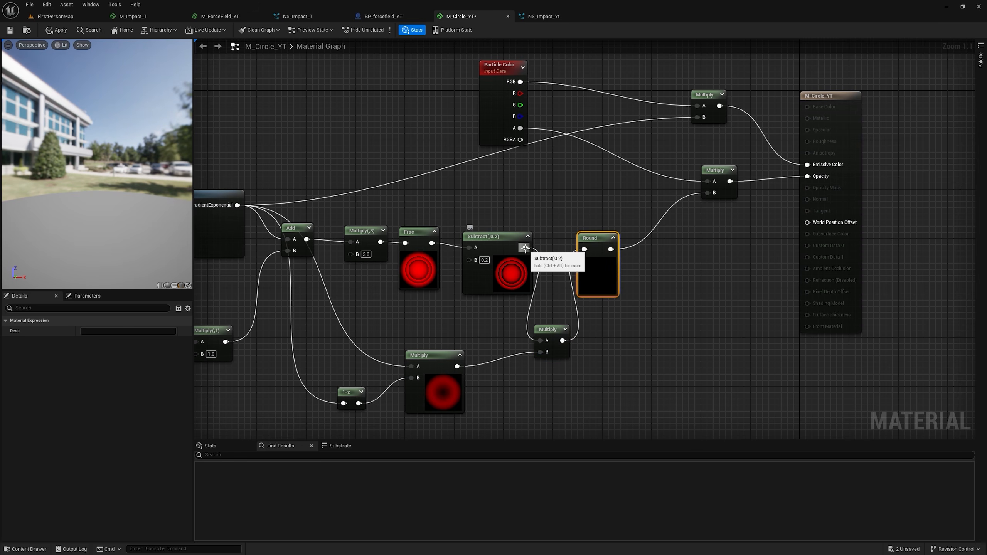
pyautogui.moveTo(524, 247); pyautogui.dragTo(659, 253)
pyautogui.click(572, 314)
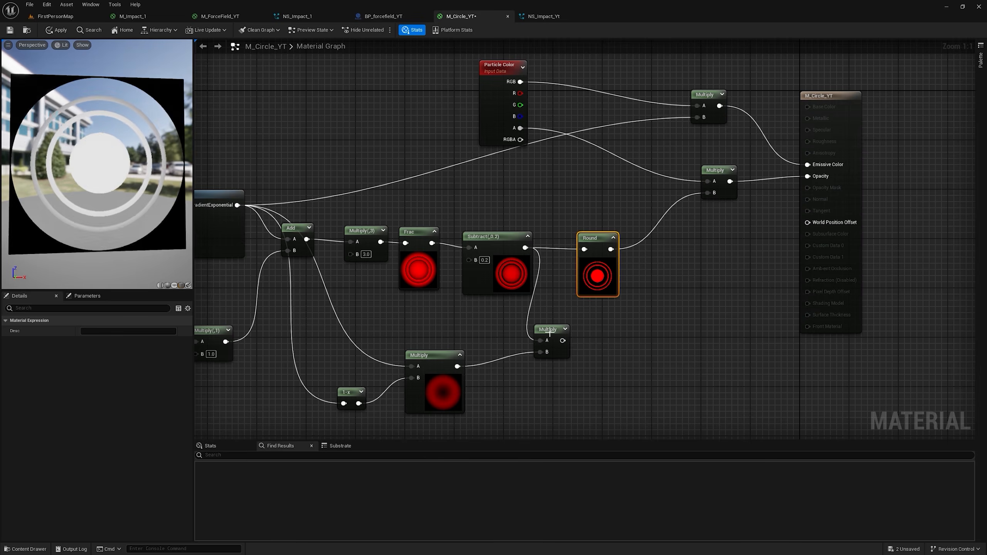
pyautogui.moveTo(547, 329); pyautogui.dragTo(708, 193)
# Step: Insert a Ceil node between the masked-ring Multiply and the opacity Multiply's input B
pyautogui.write('ce')
pyautogui.press('Return')
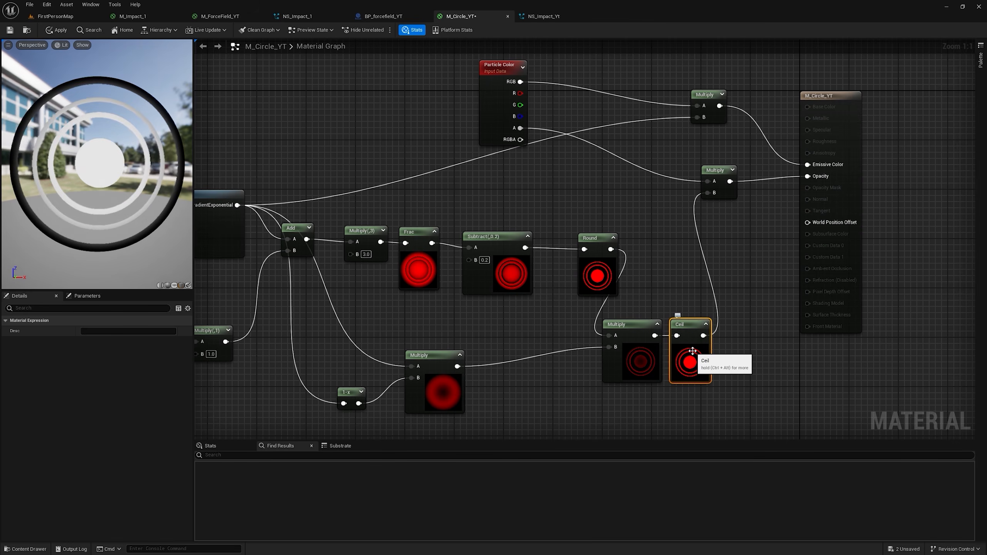
pyautogui.moveTo(649, 251); pyautogui.dragTo(704, 293, button='right')
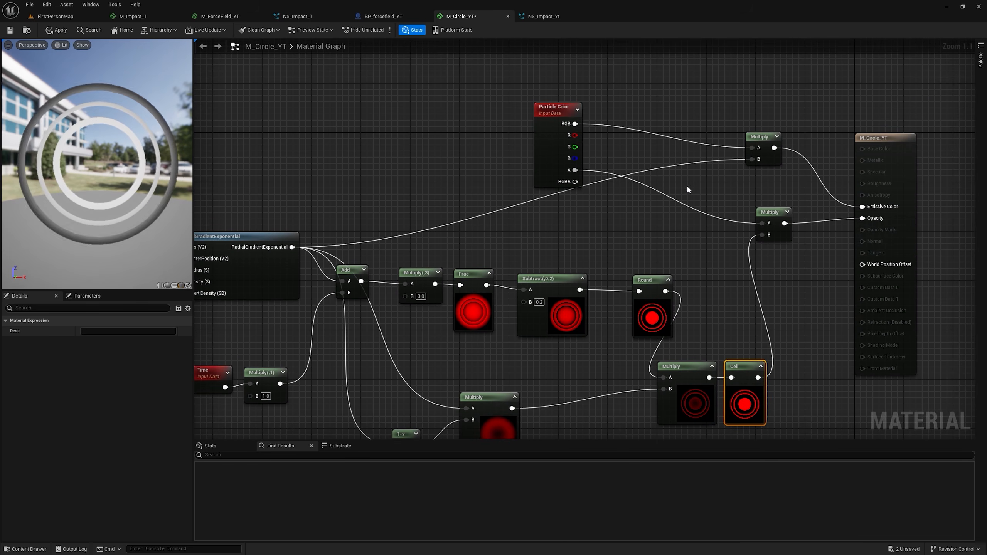
# Step: Connect Particle Color's alpha to input B of the emissive Multiply, apply the material and check the rings in FirstPersonMap
pyautogui.moveTo(577, 170); pyautogui.dragTo(752, 159)
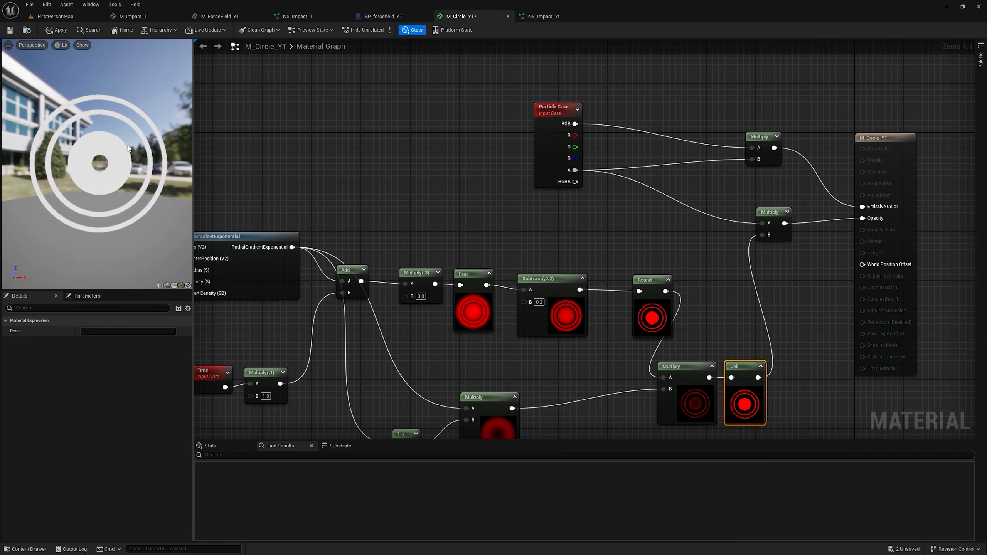
pyautogui.click(55, 29)
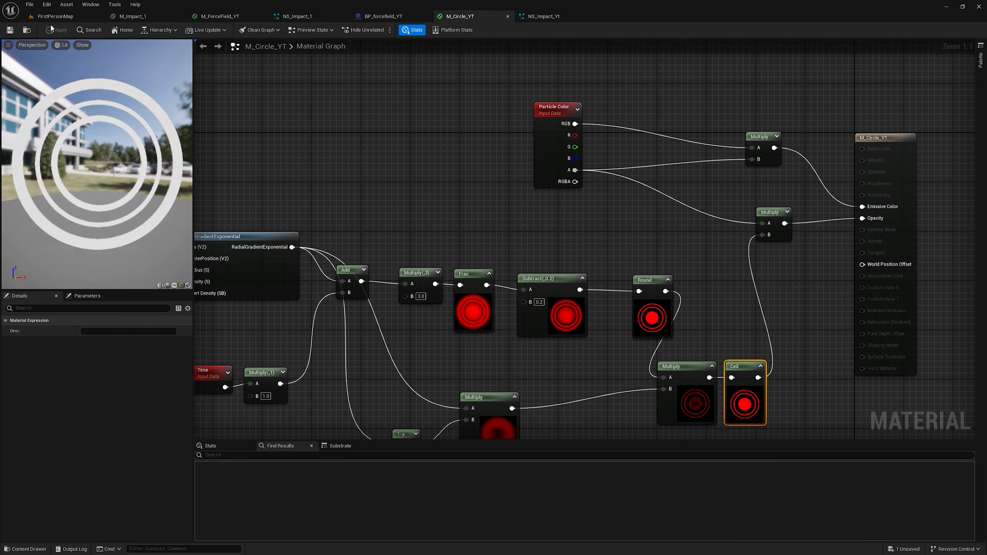
pyautogui.click(62, 16)
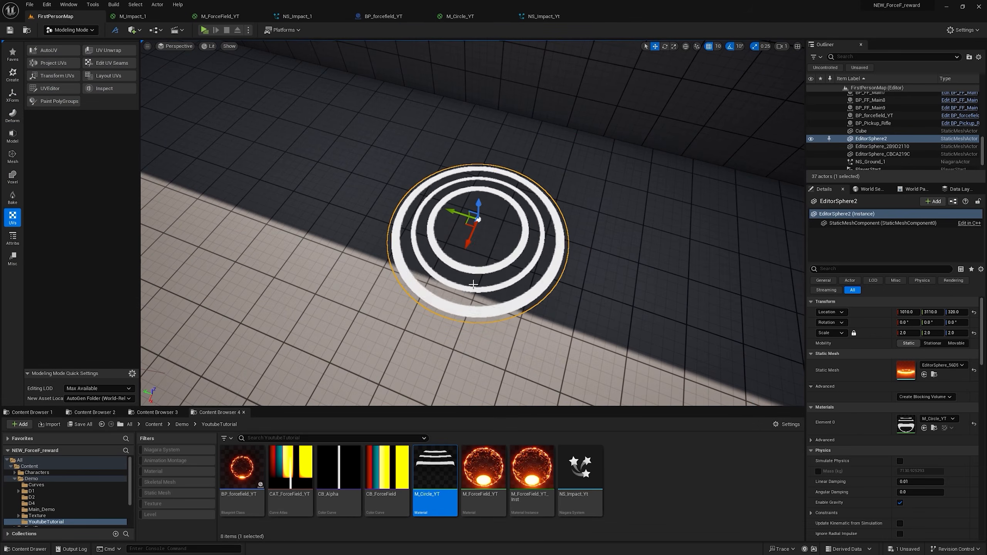
# Step: Return to M_Circle_YT and add a Constant node to its graph
pyautogui.click(486, 16)
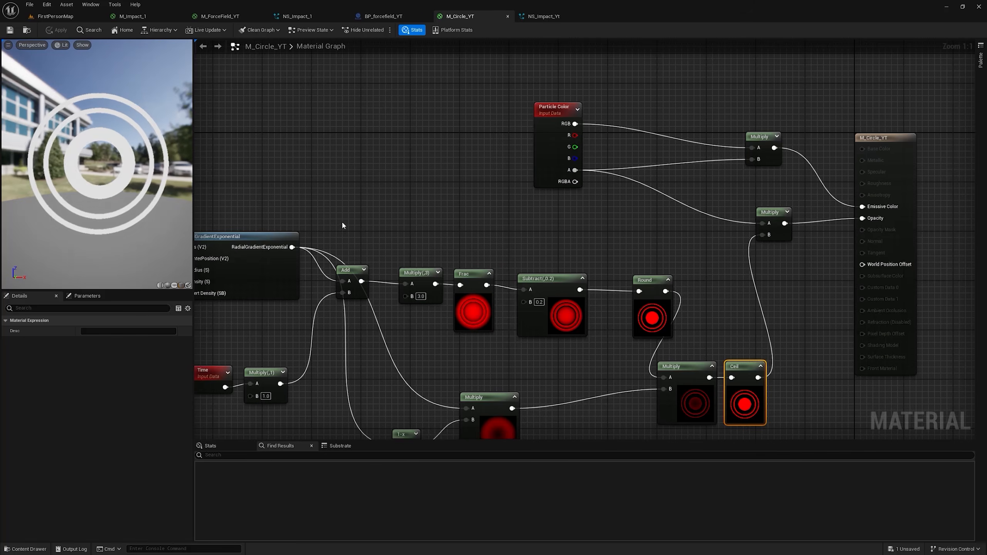
pyautogui.press('1')
pyautogui.click(486, 214)
pyautogui.moveTo(530, 226); pyautogui.dragTo(578, 213)
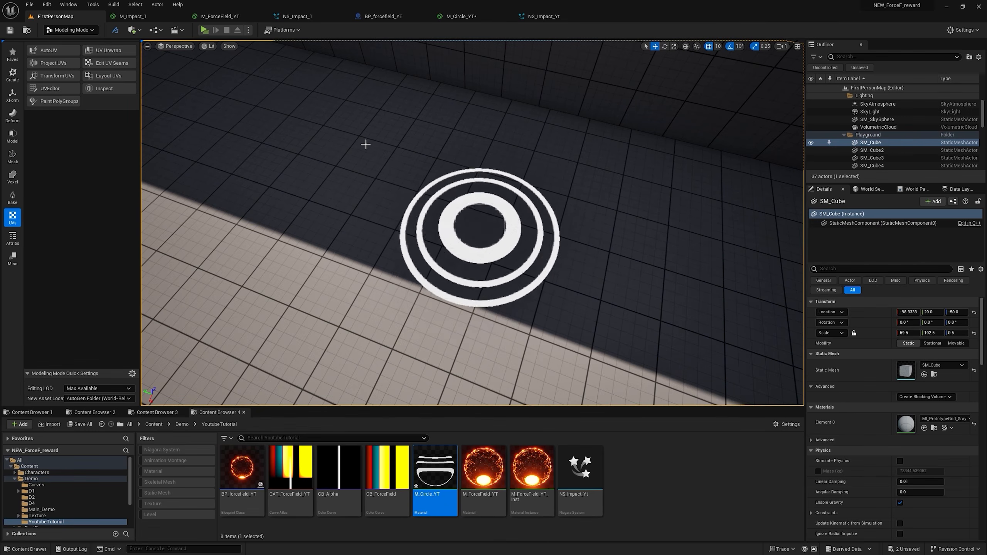
# Step: Open NS_Impact_Yt and add a new emitter from the Single Looping Particle template
pyautogui.doubleClick(600, 468)
pyautogui.rightClick(473, 144)
pyautogui.click(496, 160)
pyautogui.scroll(-6, 563, 268)
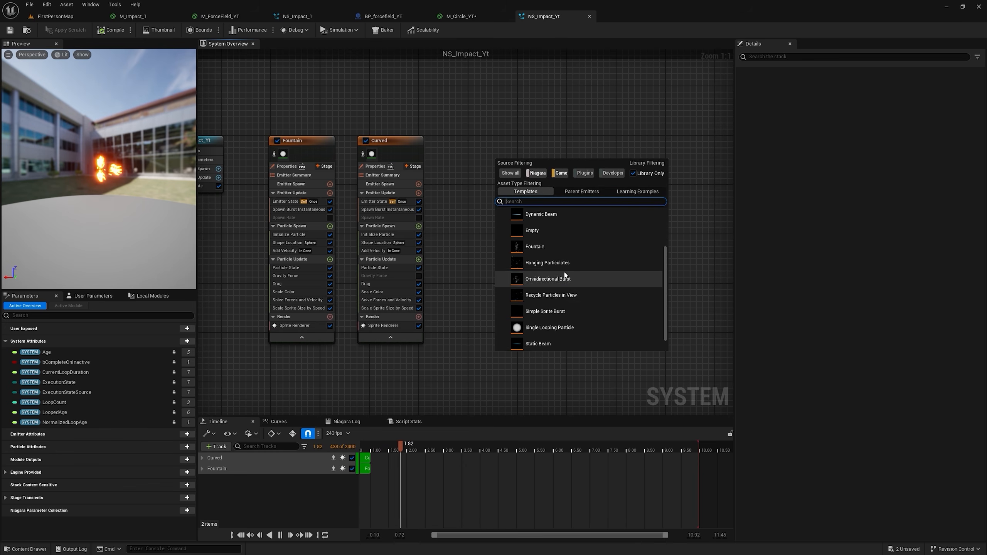
pyautogui.doubleClick(544, 311)
# Step: Disable the SingleLoopingParticle emitter's Sprite Renderer and add a Mesh Renderer to it
pyautogui.click(458, 287)
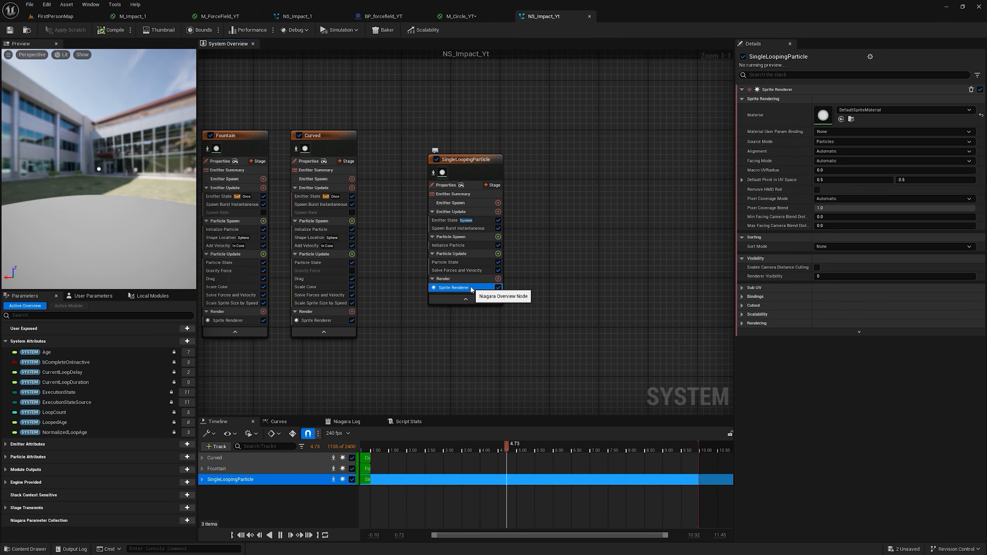
pyautogui.click(497, 287)
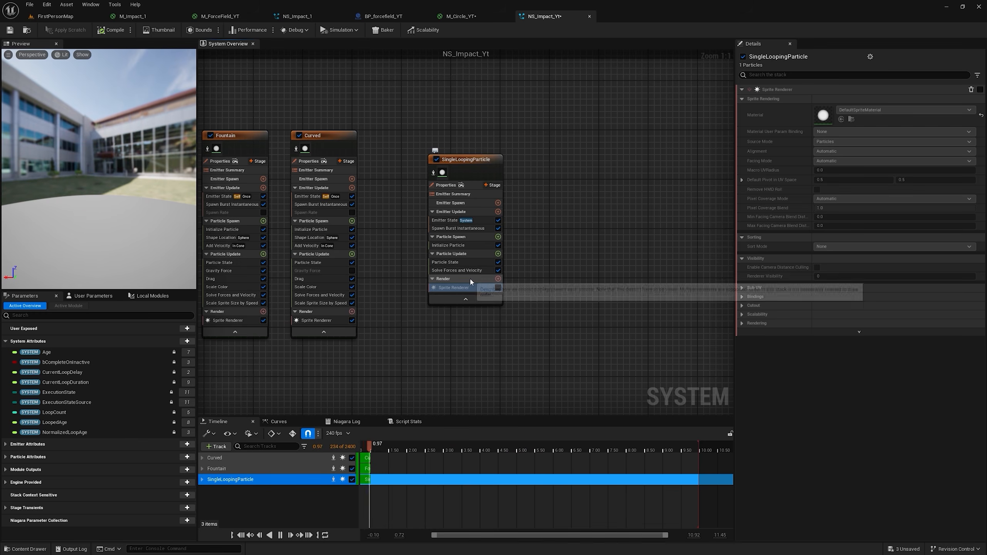
pyautogui.click(498, 278)
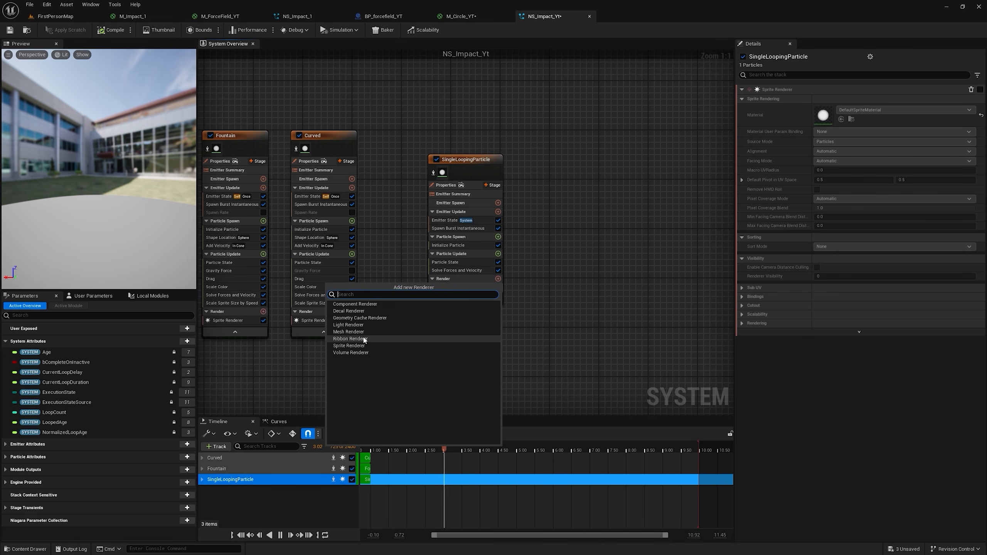
pyautogui.click(348, 331)
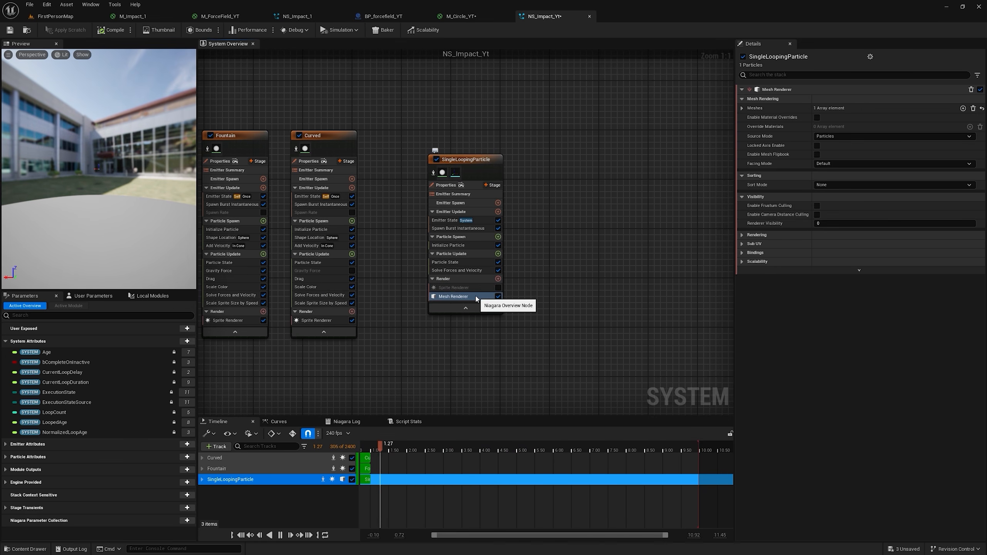
# Step: Set the Mesh Renderer's first mesh to the static mesh used by EditorSphere2 in FirstPersonMap
pyautogui.click(742, 108)
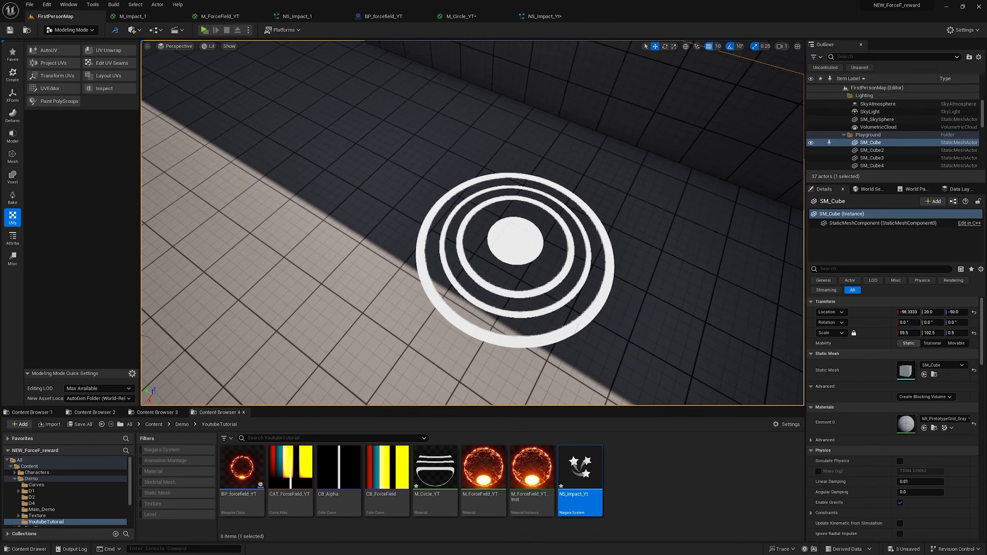
pyautogui.click(514, 241)
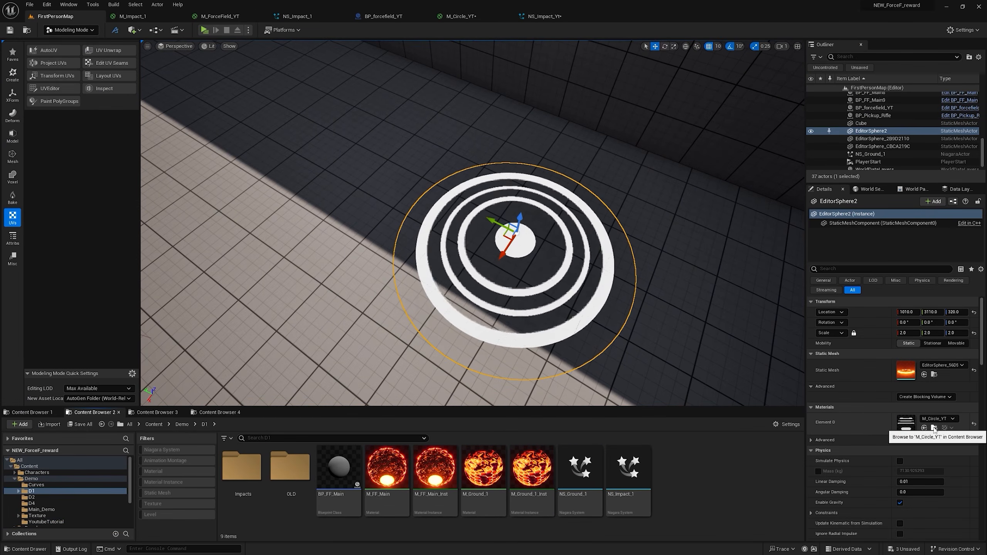
pyautogui.click(934, 374)
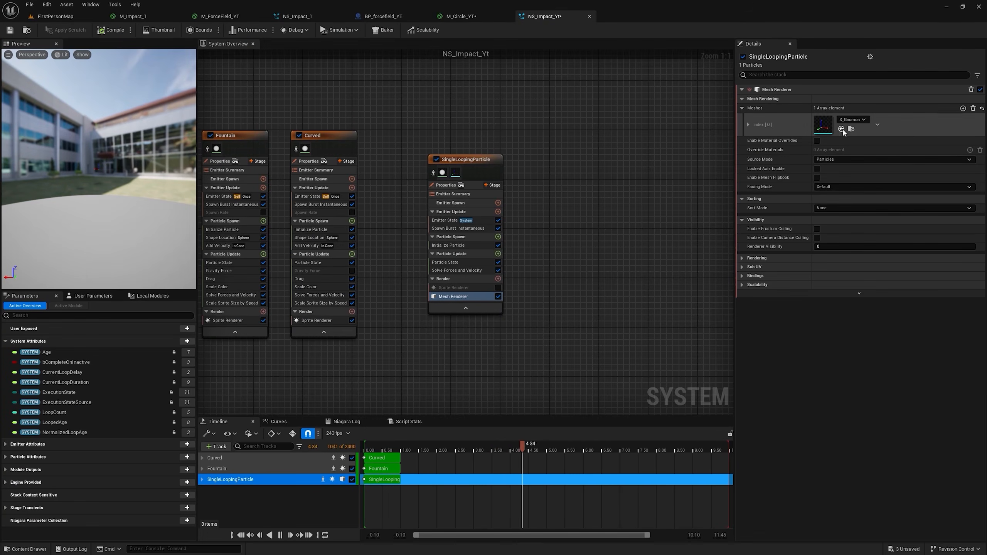
pyautogui.click(841, 129)
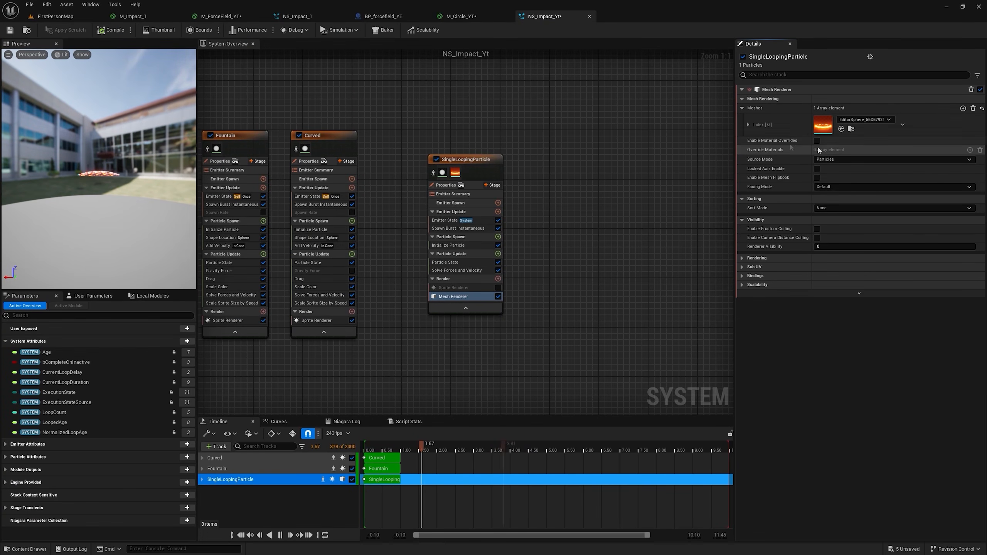
# Step: Enable material overrides on the Mesh Renderer, add one override material element and expand it
pyautogui.click(817, 140)
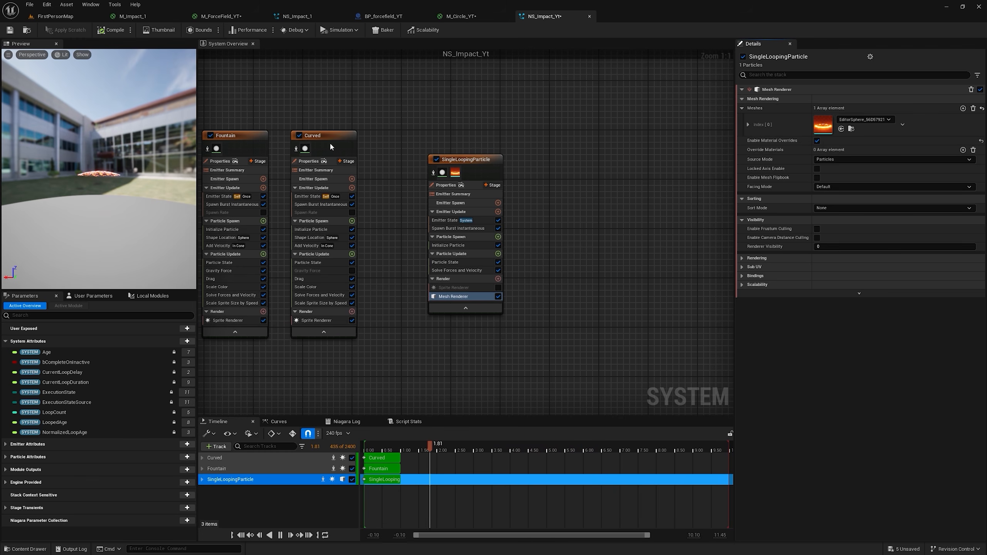
pyautogui.scroll(5, 100, 164)
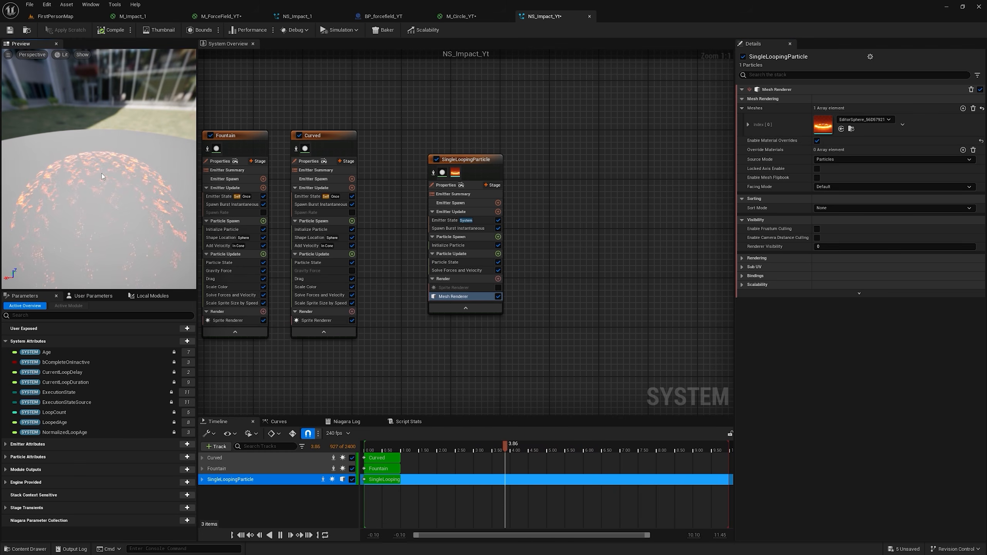
pyautogui.click(963, 150)
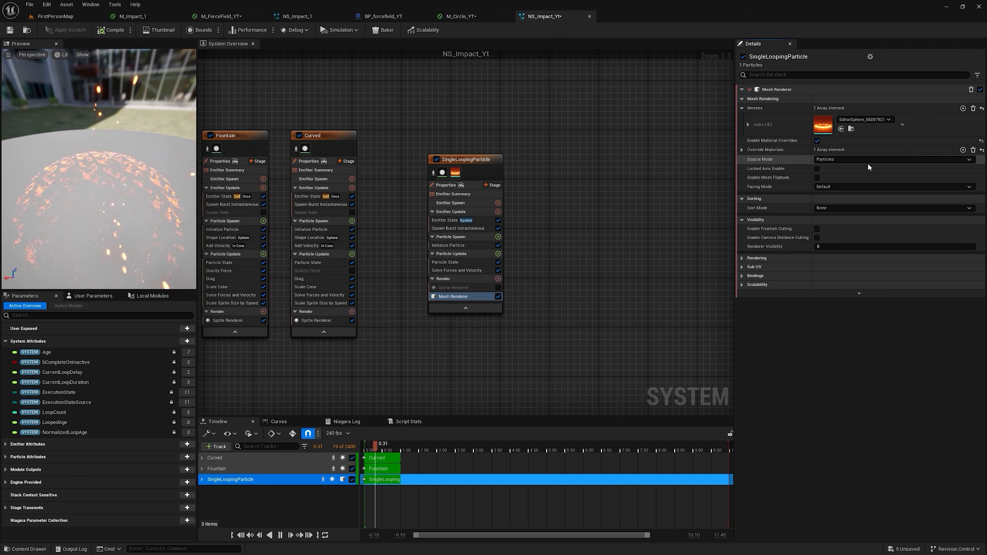
pyautogui.click(741, 149)
pyautogui.doubleClick(852, 161)
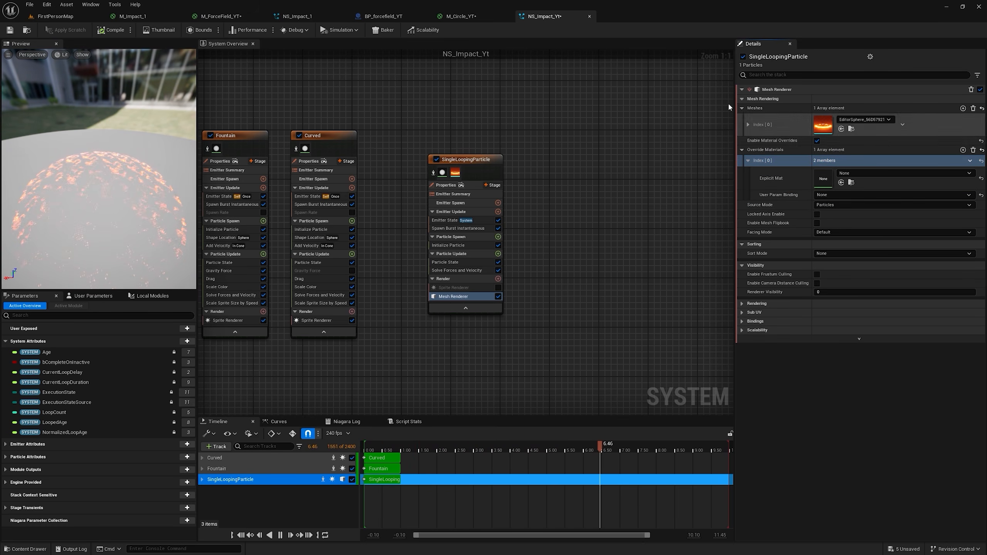
# Step: Assign M_Circle_YT from the content browser as the override element's explicit material
pyautogui.click(461, 16)
pyautogui.click(27, 30)
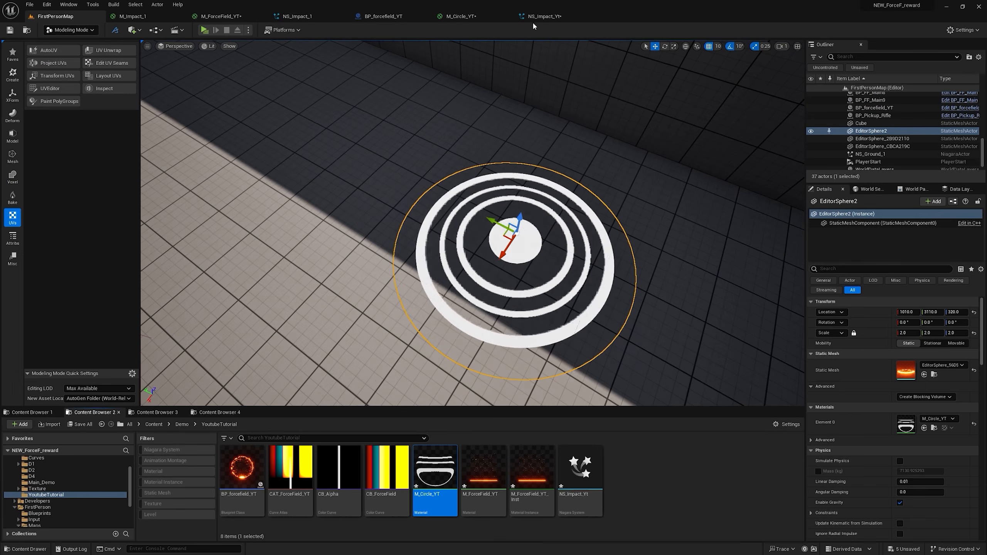
pyautogui.click(542, 15)
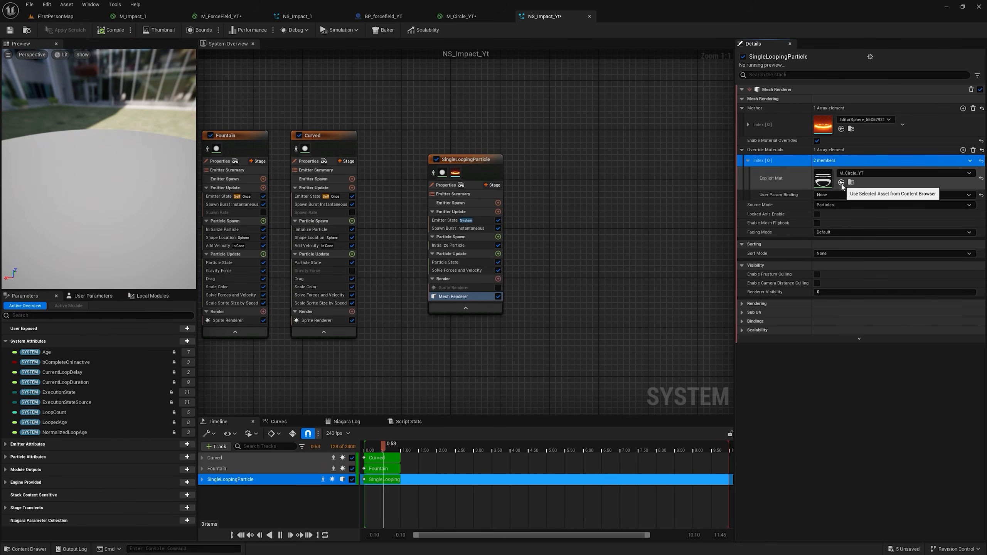
pyautogui.click(841, 183)
# Step: Scrub the effect timeline to 0.28 and enable Local Space in the SingleLoopingParticle emitter's properties
pyautogui.moveTo(419, 444); pyautogui.dragTo(397, 454)
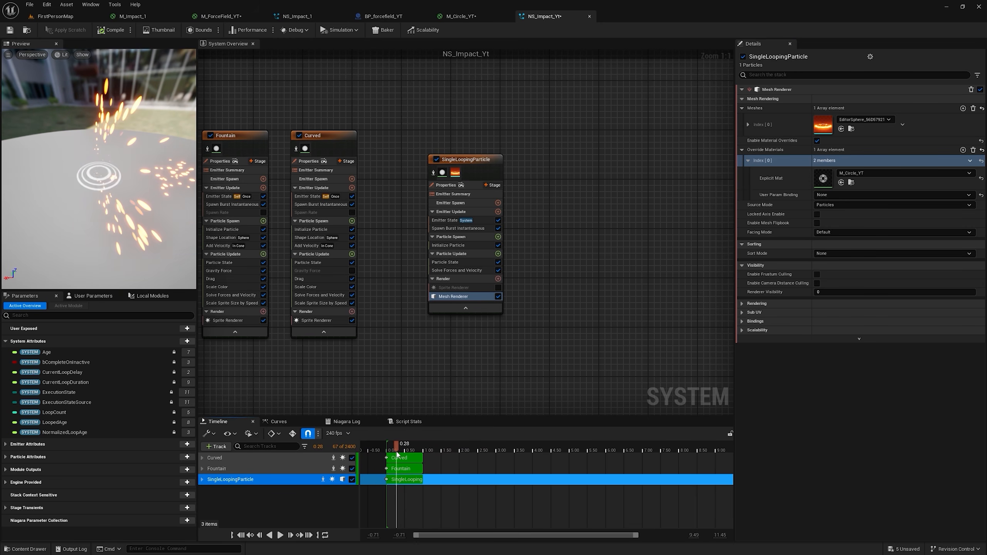
pyautogui.click(443, 185)
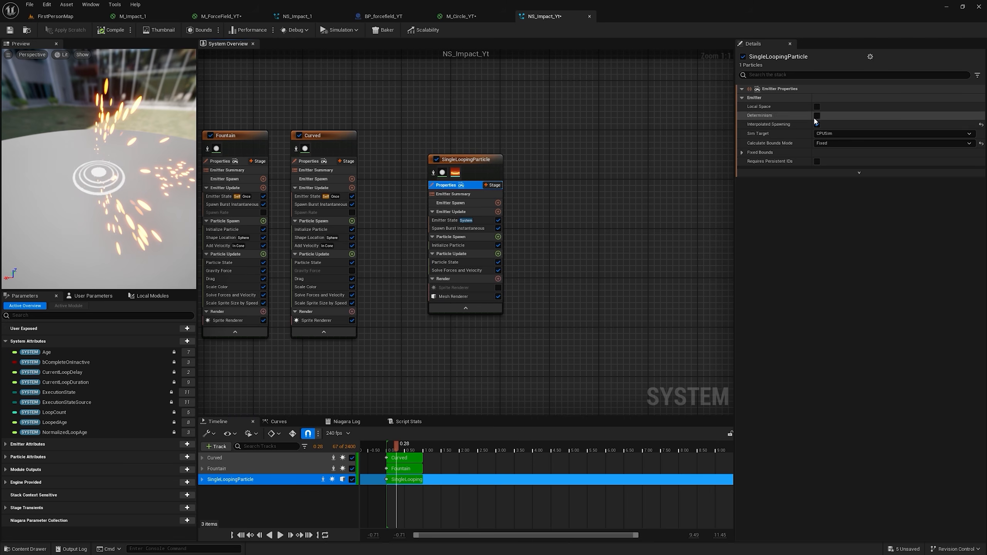
pyautogui.click(817, 107)
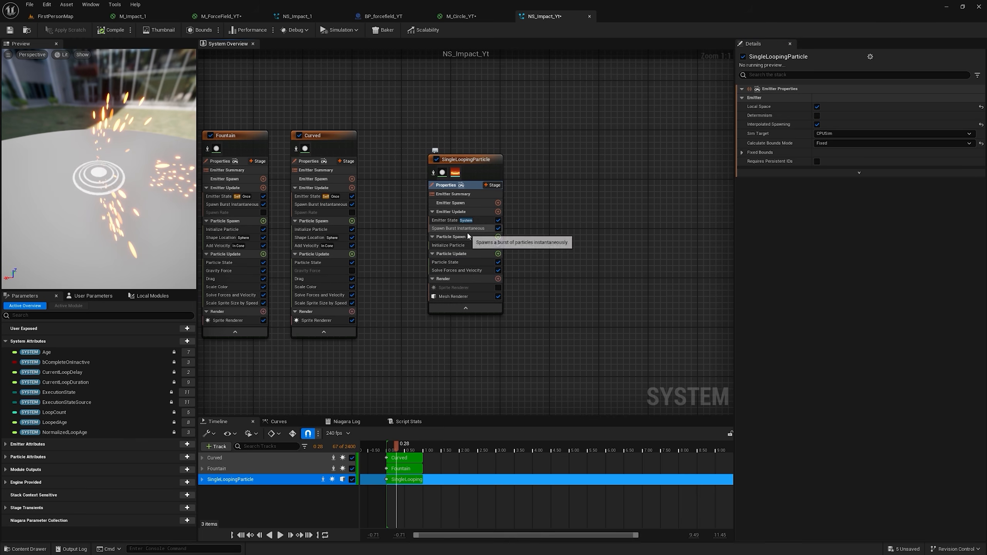
# Step: Add an Initial Mesh Orientation module to the Particle Spawn group of the SingleLoopingParticle emitter
pyautogui.click(498, 237)
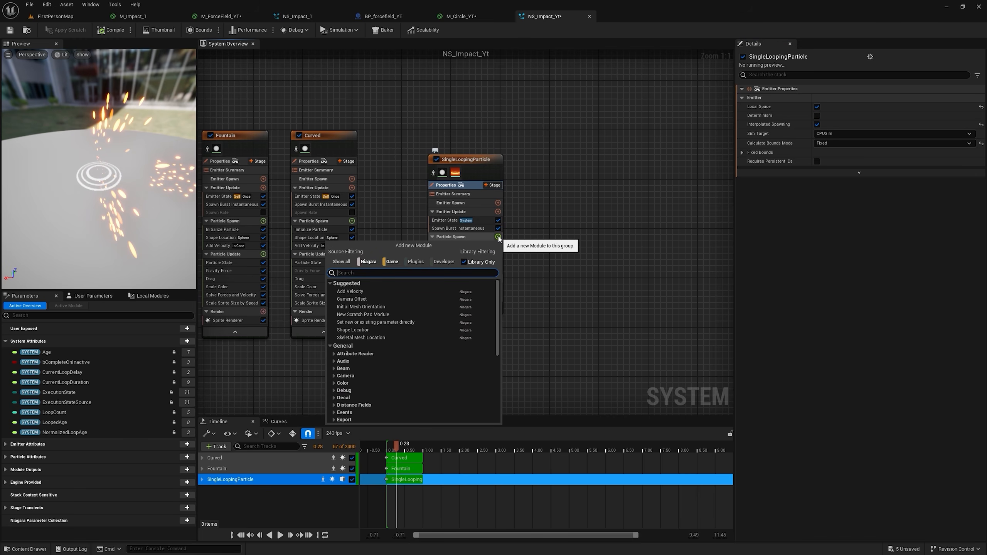
pyautogui.write('mesh or')
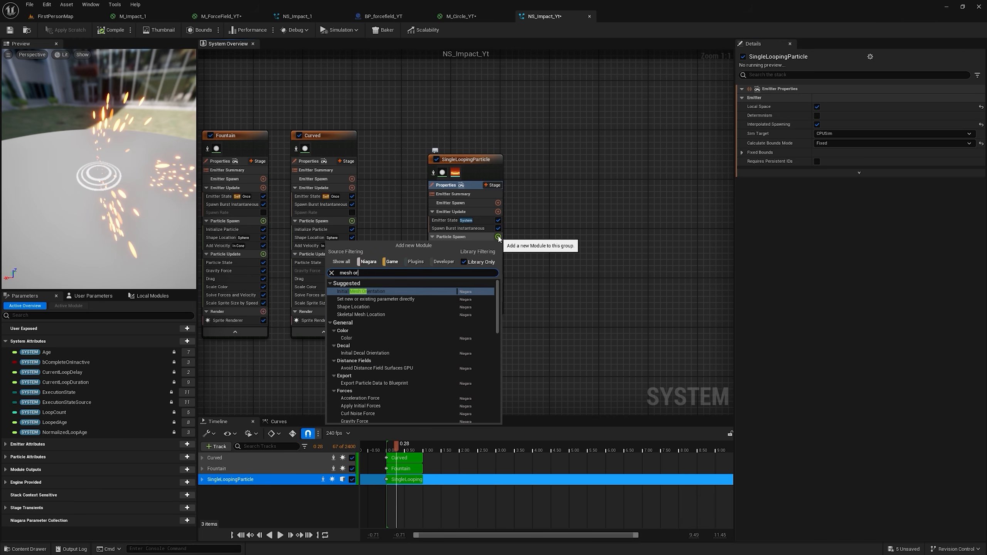
pyautogui.press('Return')
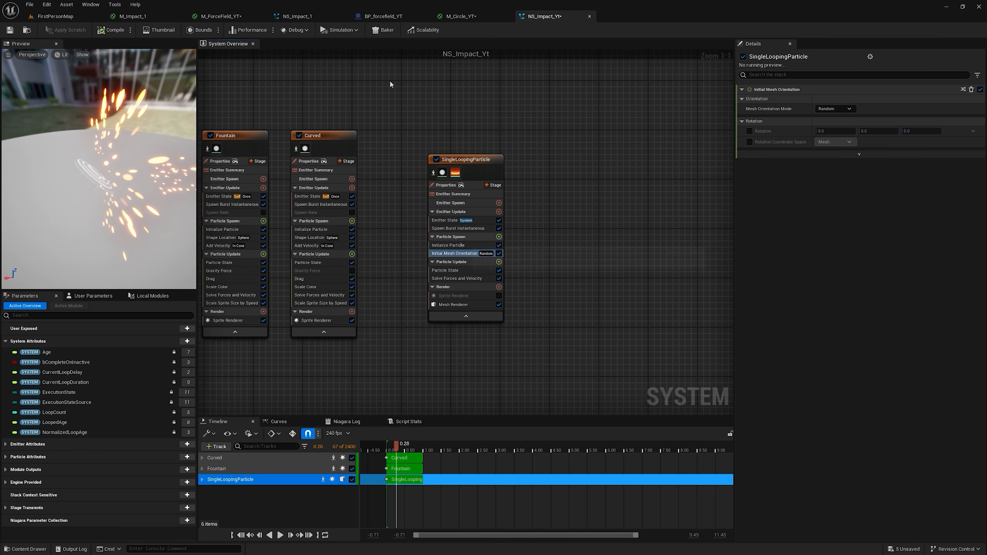
# Step: Set the Initial Mesh Orientation mode to System and enable its Rotation with a Y value of 0.75
pyautogui.click(834, 108)
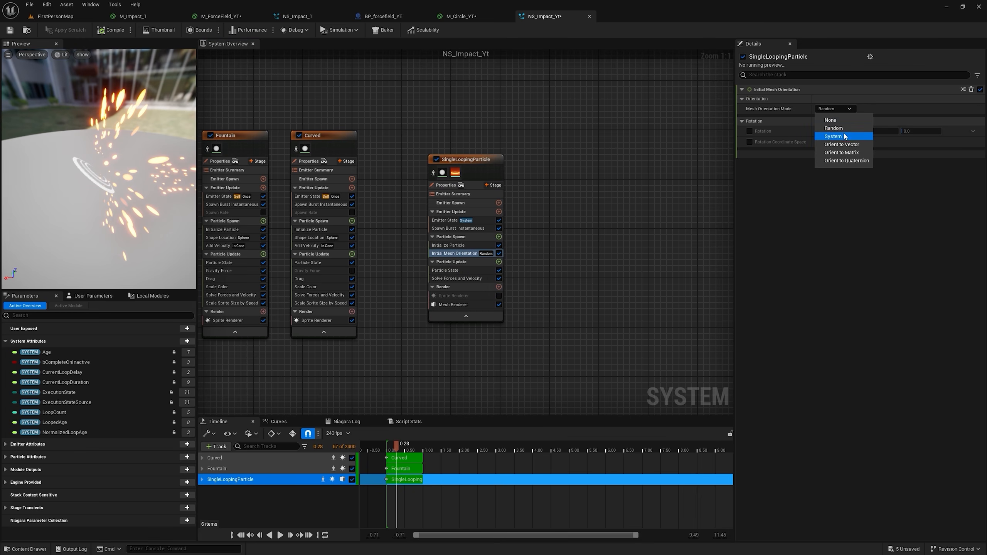
pyautogui.click(843, 136)
pyautogui.click(749, 131)
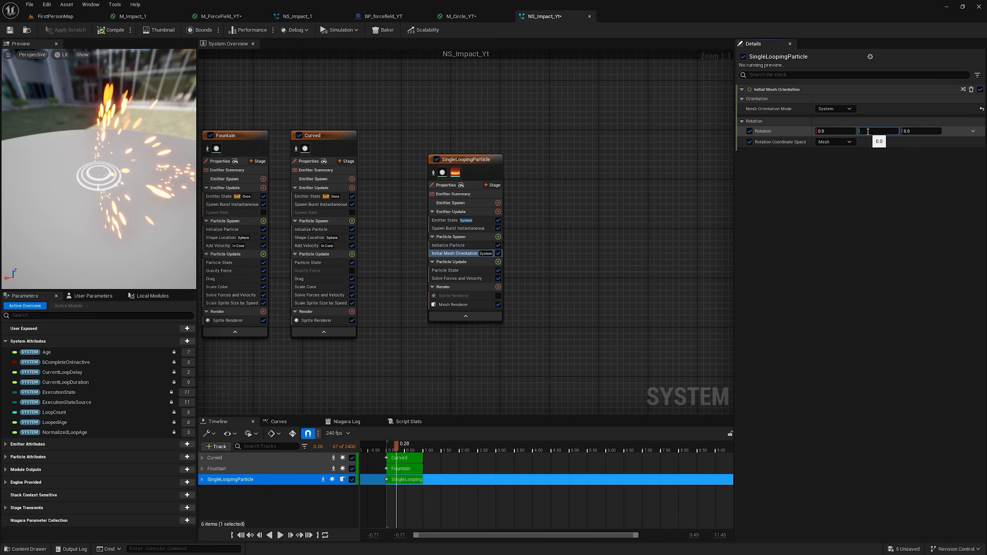
pyautogui.press('Return')
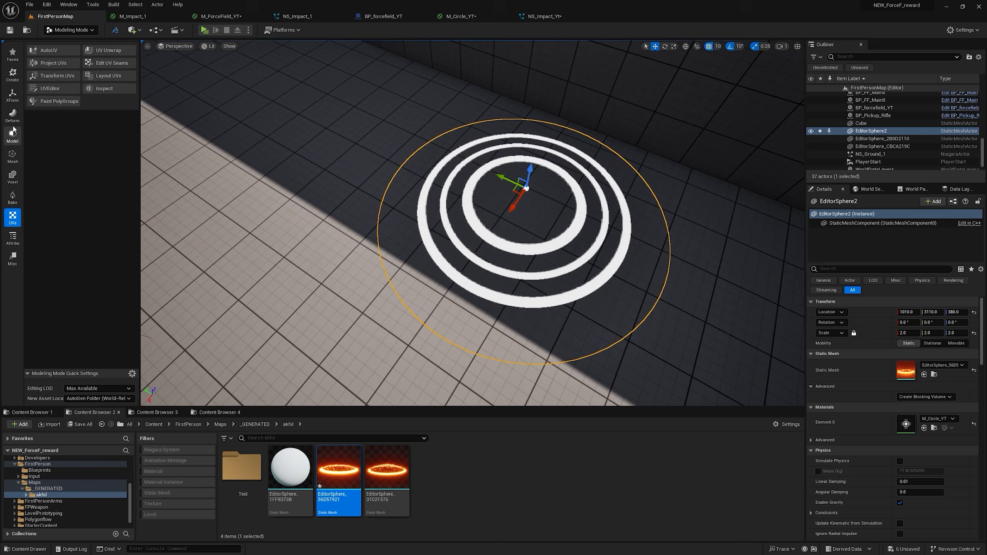
# Step: In FirstPersonMap, use Edit Pivot to move EditorSphere2's pivot below the cap to about Z 320 and accept it
pyautogui.click(12, 94)
pyautogui.click(111, 98)
pyautogui.scroll(-3, 515, 149)
pyautogui.moveTo(494, 146); pyautogui.dragTo(517, 229, button='right')
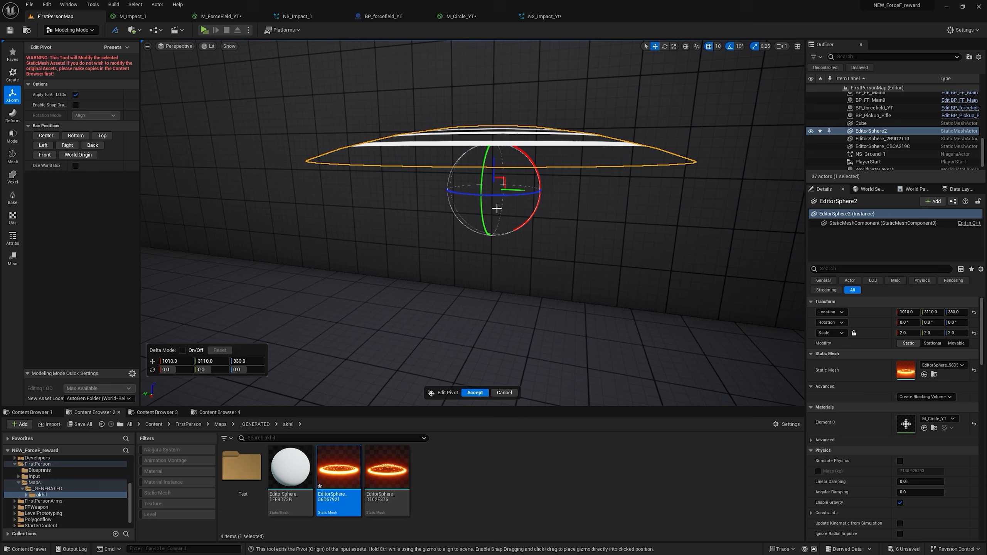
pyautogui.click(475, 392)
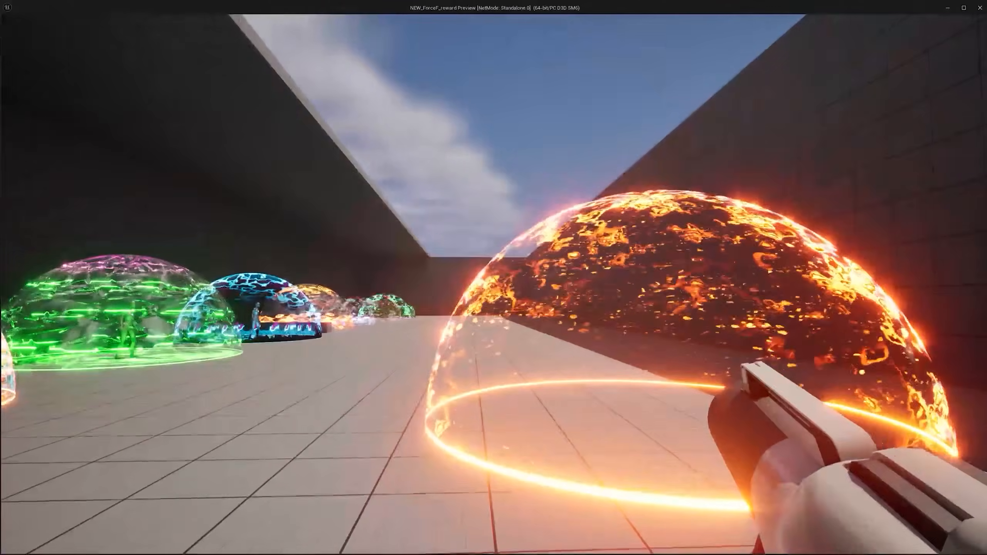
# Step: Play the level and shoot the orange force field from several angles to check where the impact rings sit
pyautogui.click(493, 277)
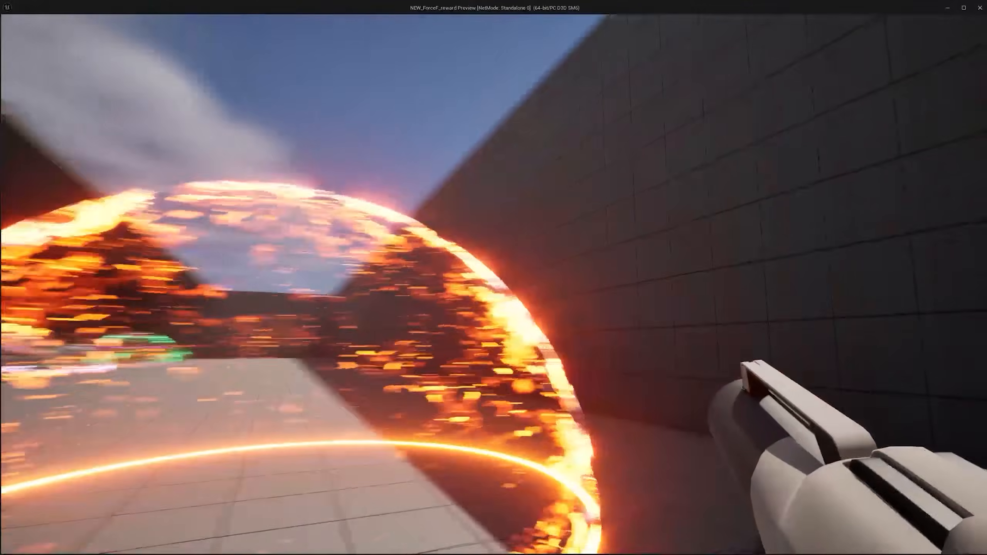
pyautogui.press('a')
pyautogui.click(493, 278)
pyautogui.click(493, 278)
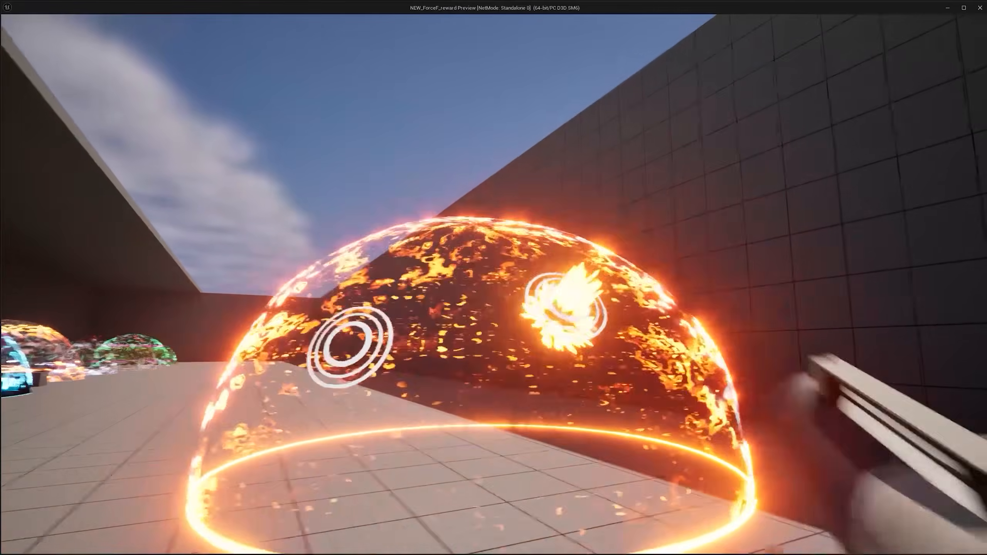
pyautogui.click(493, 278)
pyautogui.click(493, 277)
pyautogui.click(494, 277)
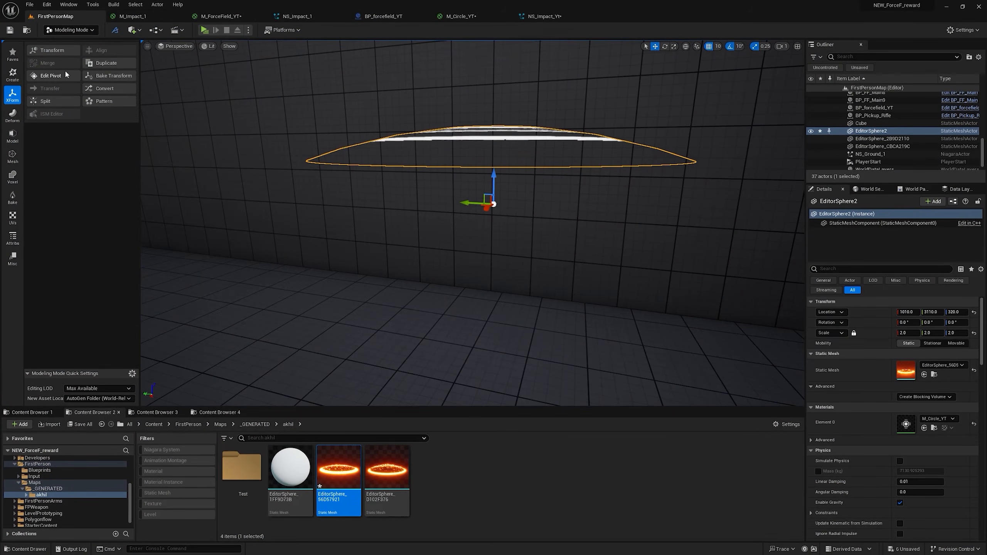
# Step: Use Edit Pivot to move EditorSphere2's pivot above the cap to Z 390 and accept it
pyautogui.click(51, 75)
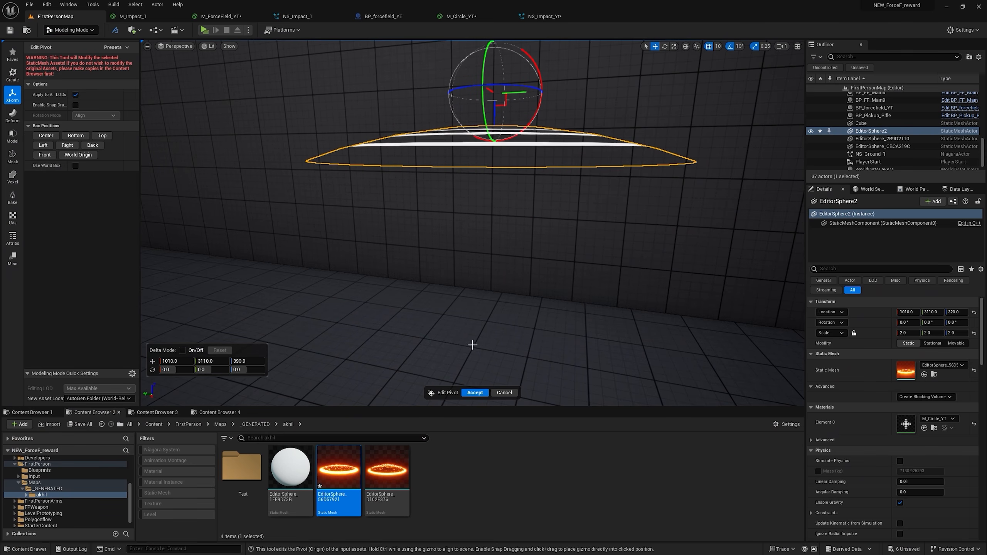
pyautogui.click(474, 393)
# Step: Play the level again, shoot the orange force field repeatedly to check the impact rings' placement, and end the preview
pyautogui.click(210, 35)
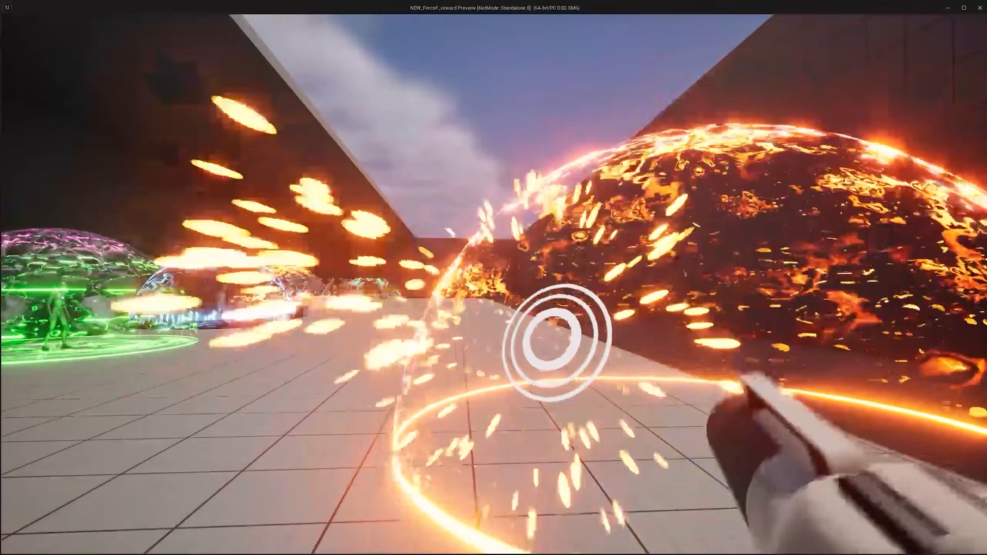
pyautogui.click(493, 284)
pyautogui.click(493, 285)
pyautogui.click(493, 285)
pyautogui.click(493, 284)
pyautogui.click(493, 284)
pyautogui.click(493, 284)
pyautogui.click(494, 285)
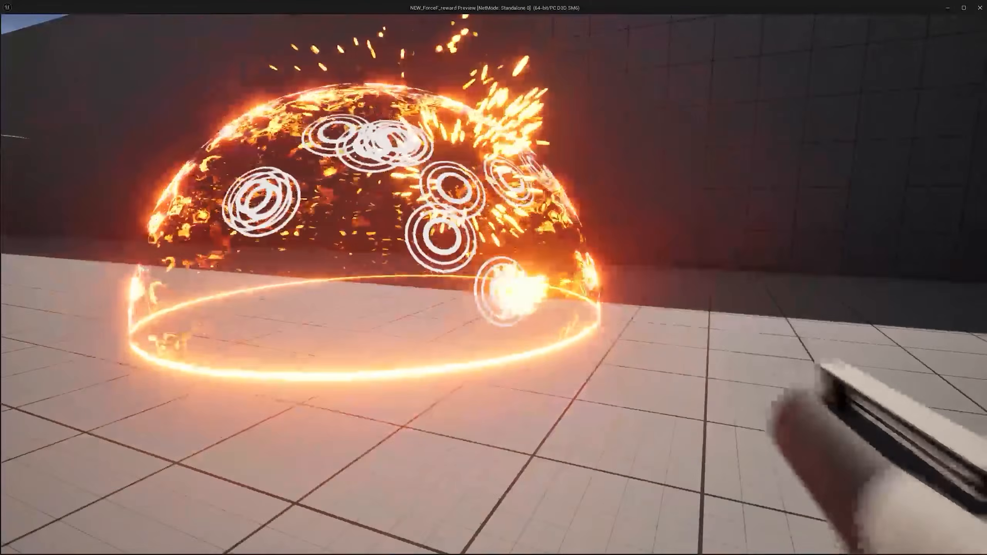
pyautogui.click(493, 285)
pyautogui.click(493, 285)
pyautogui.click(493, 285)
pyautogui.click(493, 284)
pyautogui.click(494, 285)
pyautogui.click(493, 285)
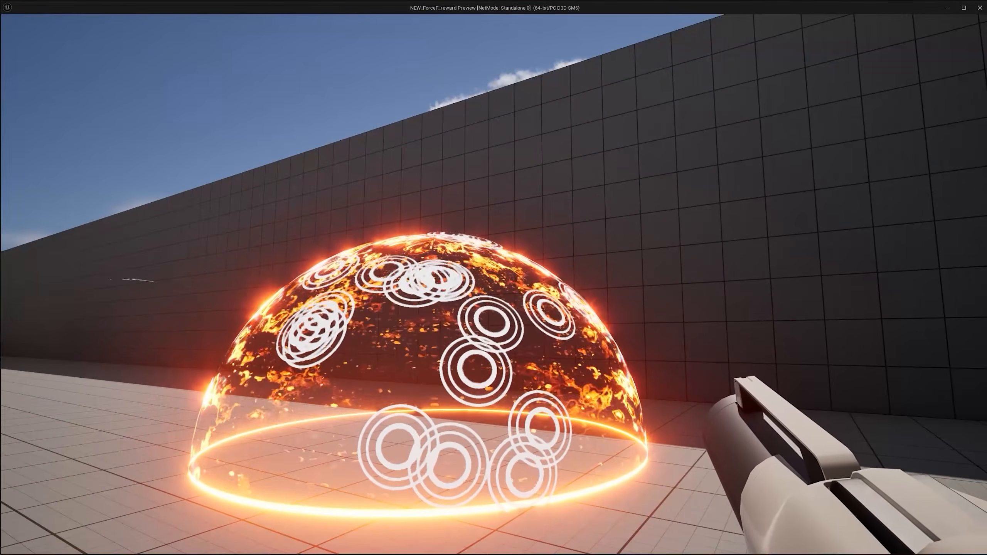
pyautogui.press('Escape')
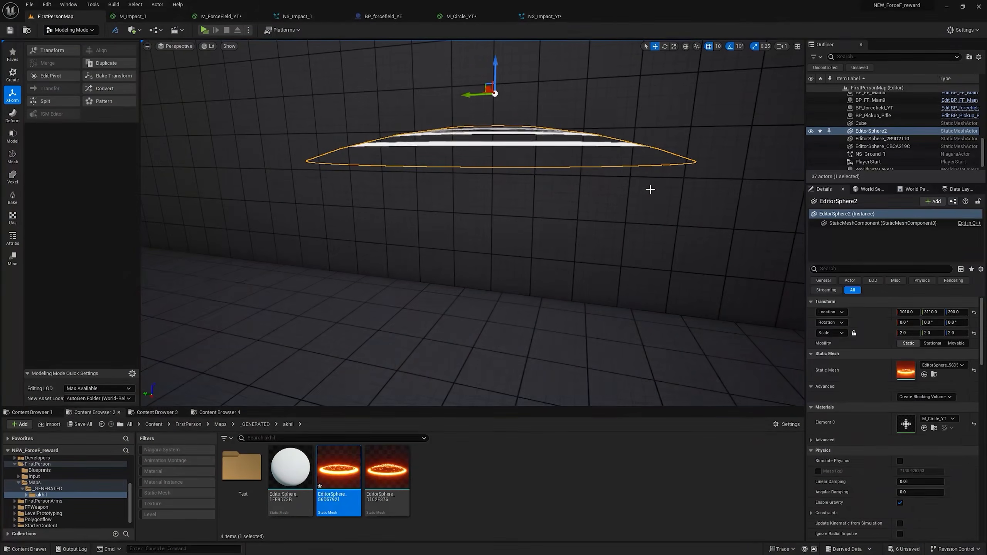
# Step: In NS_Impact_Yt, set the SingleLoopingParticle Emitter State's Life Cycle Mode to Self and Loop Behavior to Once
pyautogui.click(555, 18)
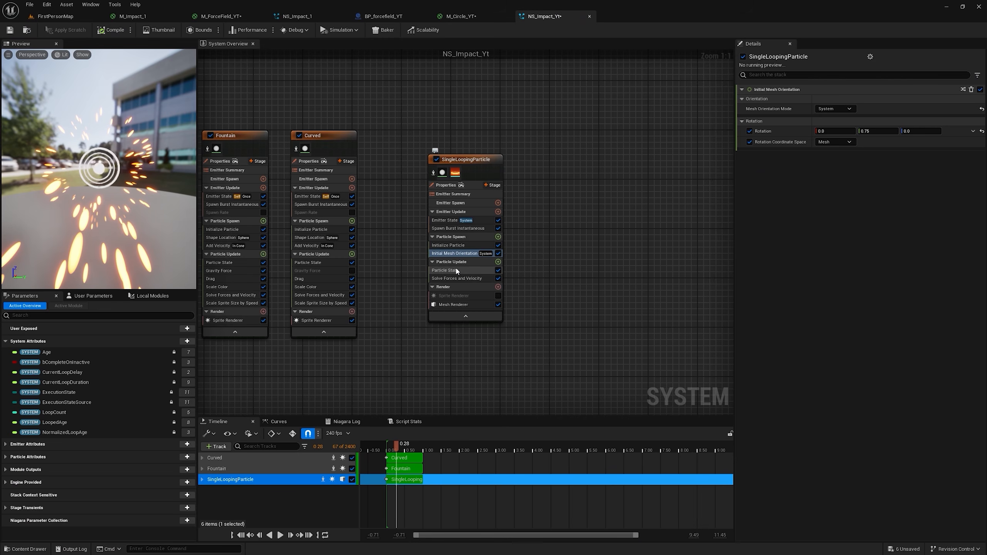
pyautogui.click(445, 221)
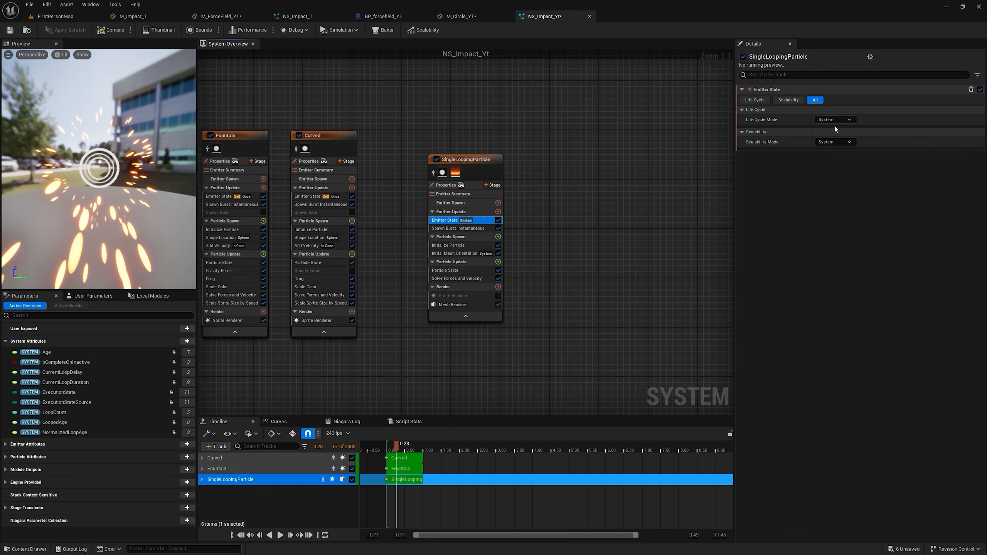
pyautogui.click(840, 139)
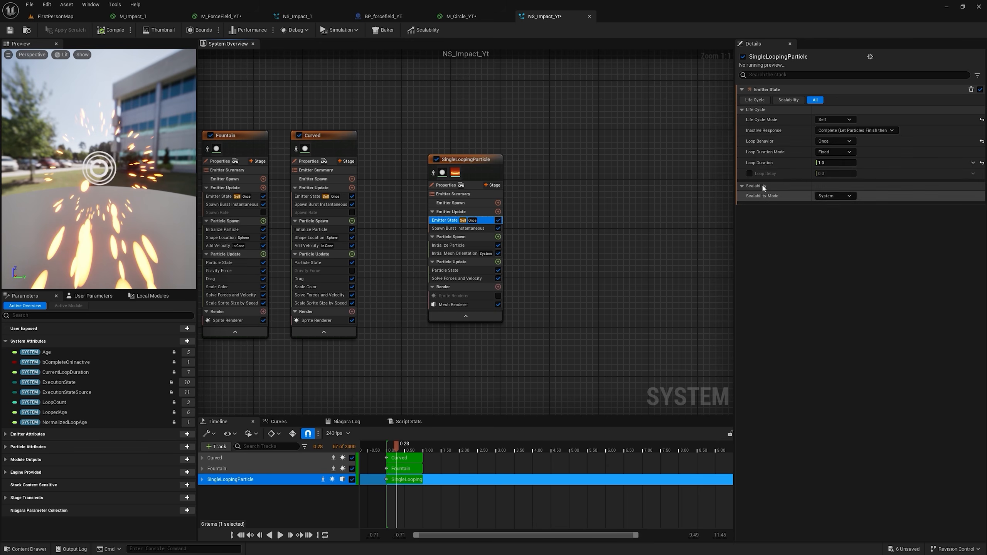
# Step: Reset the Lifetime in SingleLoopingParticle's Initialize Particle module to a plain value and set it to 0.5
pyautogui.click(463, 245)
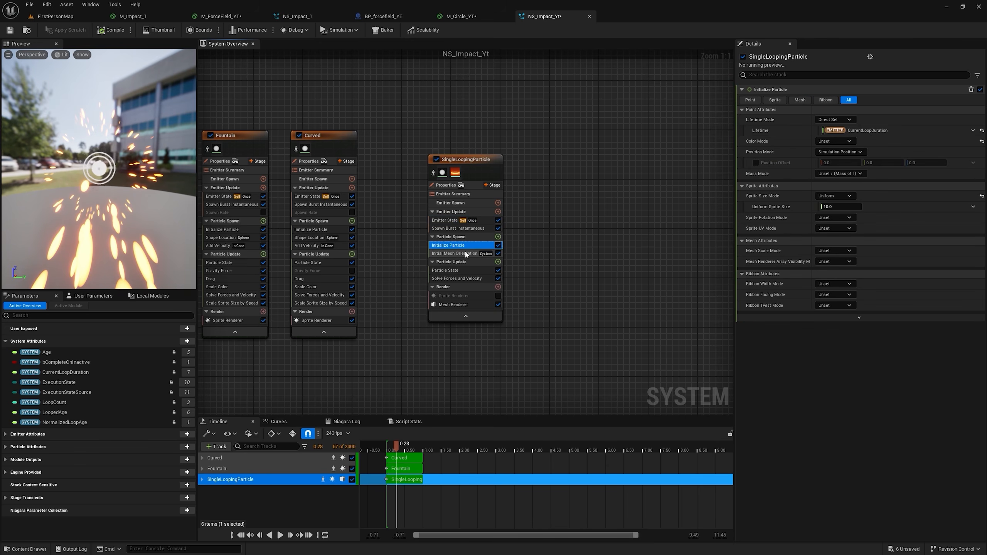
pyautogui.click(982, 131)
pyautogui.click(840, 130)
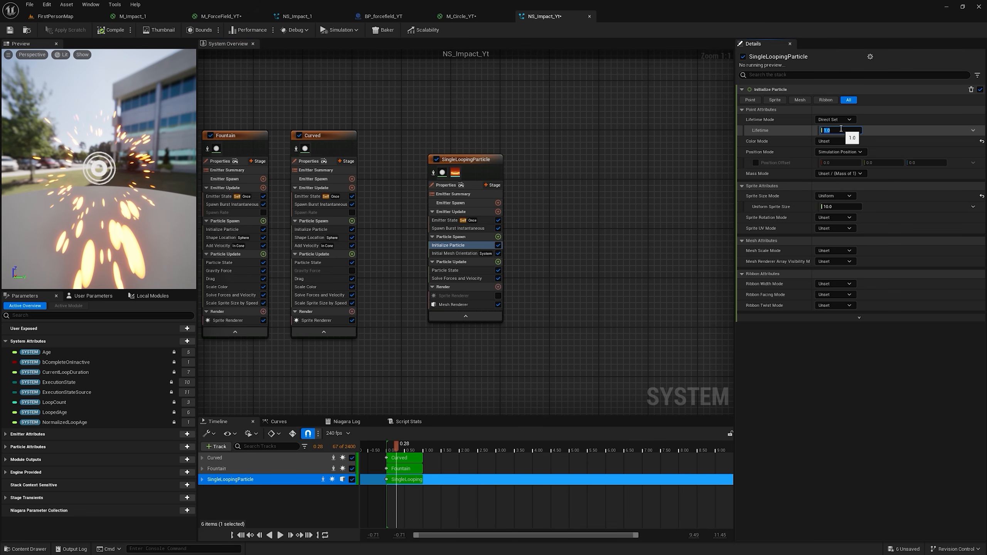
pyautogui.write('.5')
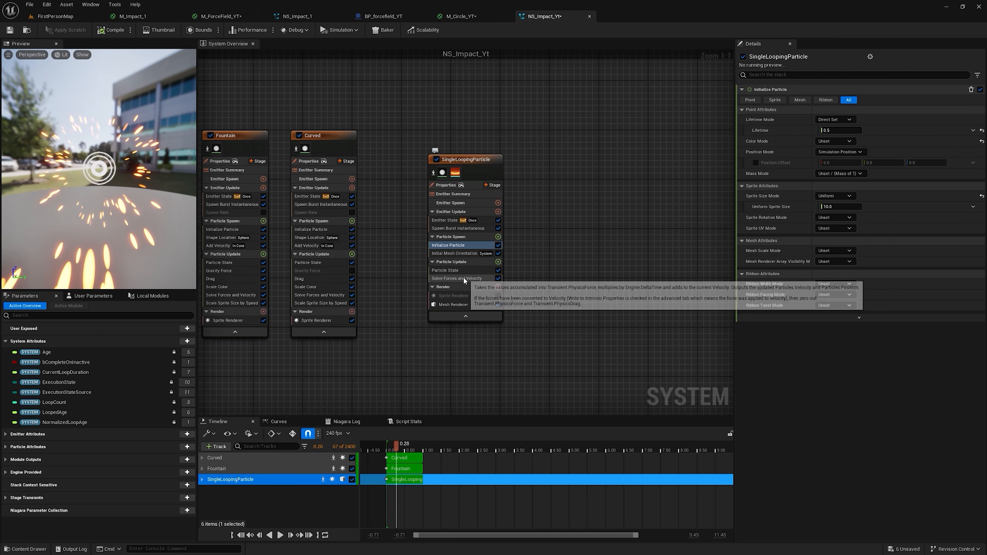
# Step: Add a Scale Color module to the Particle Update group of the SingleLoopingParticle emitter
pyautogui.click(498, 262)
pyautogui.write('scale co')
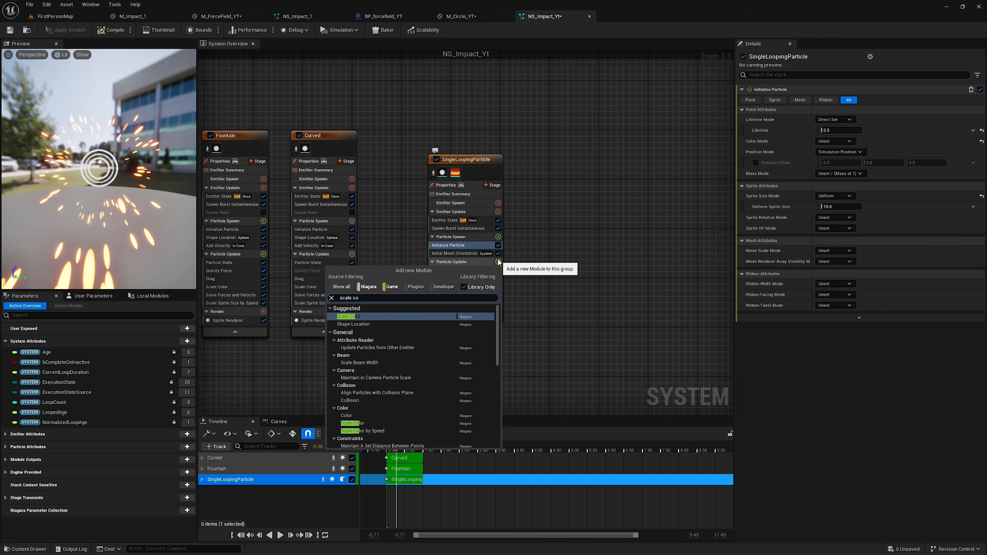
pyautogui.press('Return')
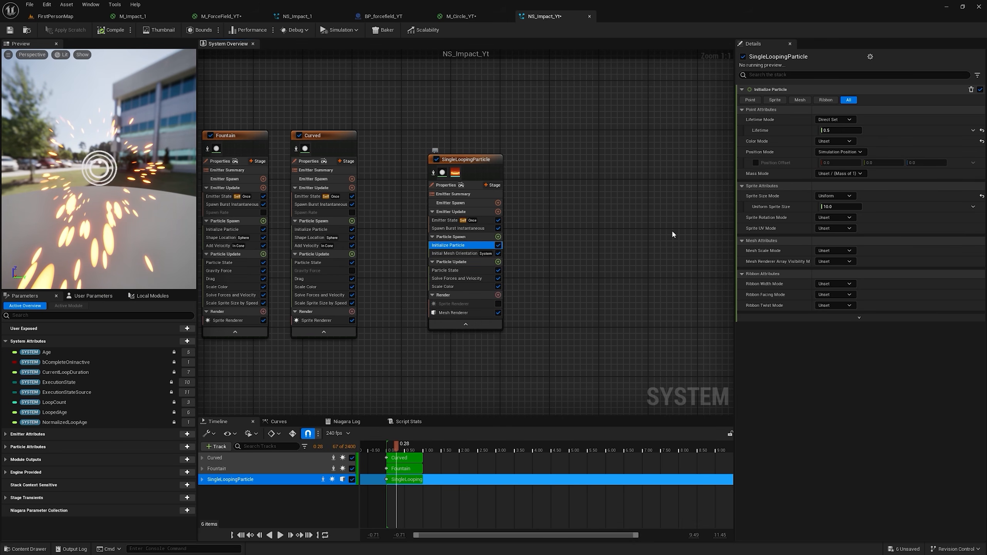
# Step: Set Initialize Particle's Color Mode to Direct Set with a bright orange of R 200, G about 23.6 and B 0
pyautogui.click(833, 141)
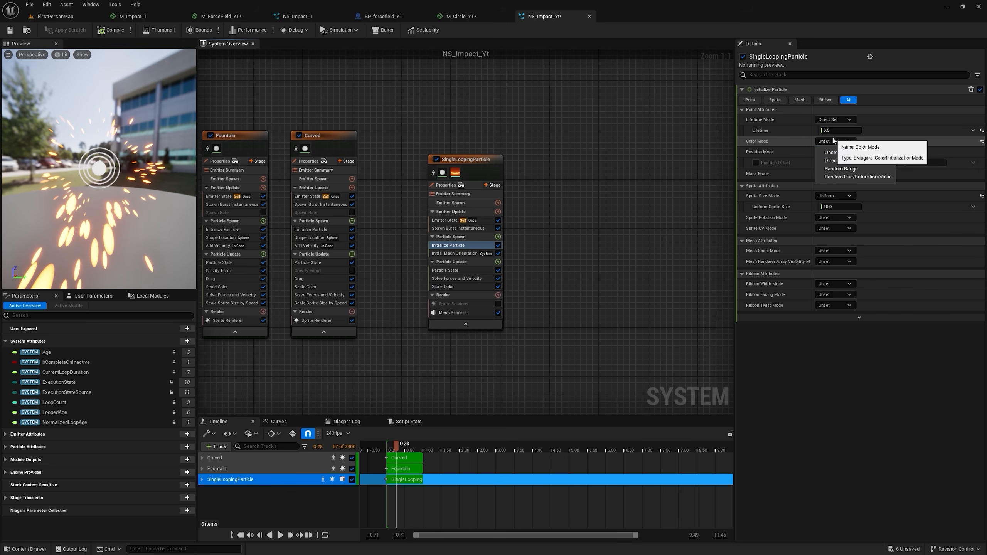
pyautogui.click(835, 160)
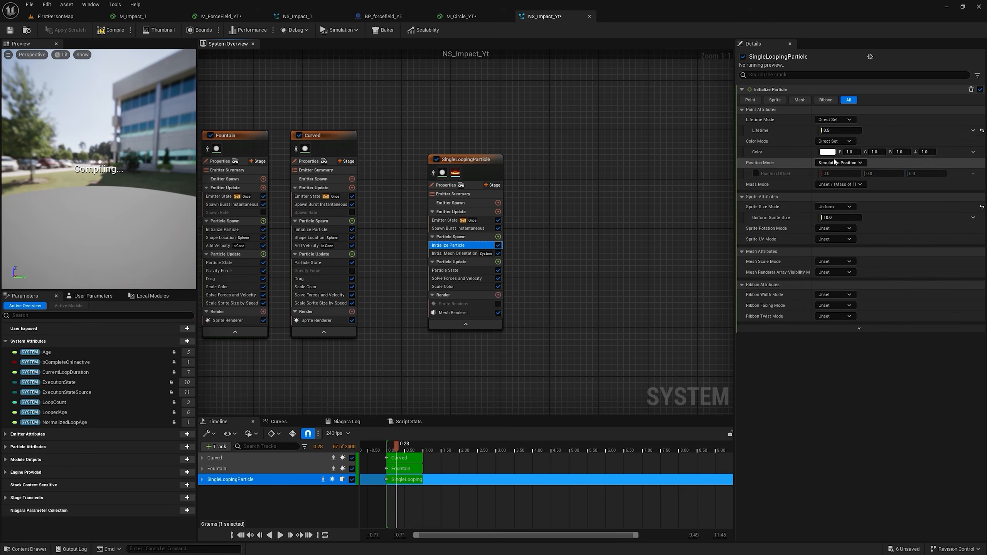
pyautogui.click(828, 152)
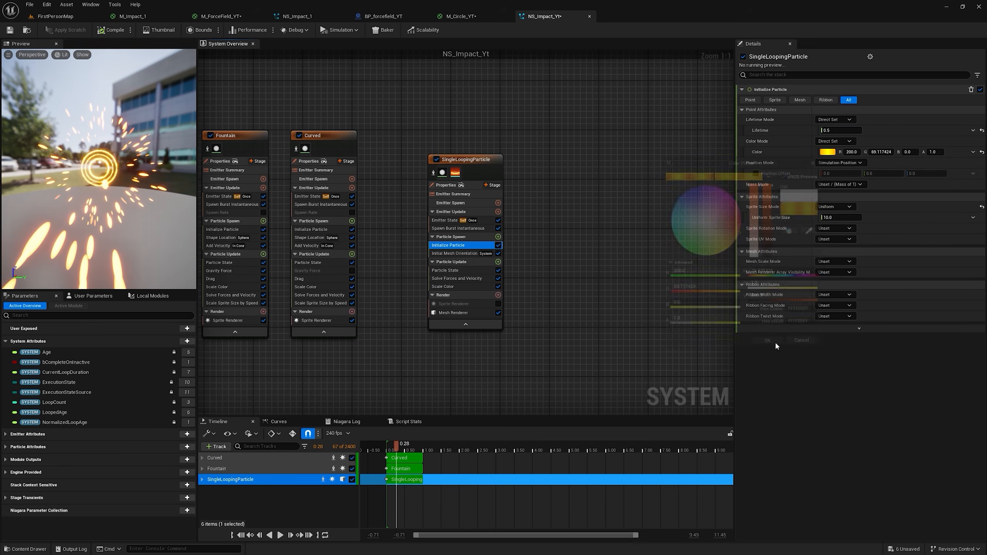
pyautogui.click(741, 223)
pyautogui.click(769, 346)
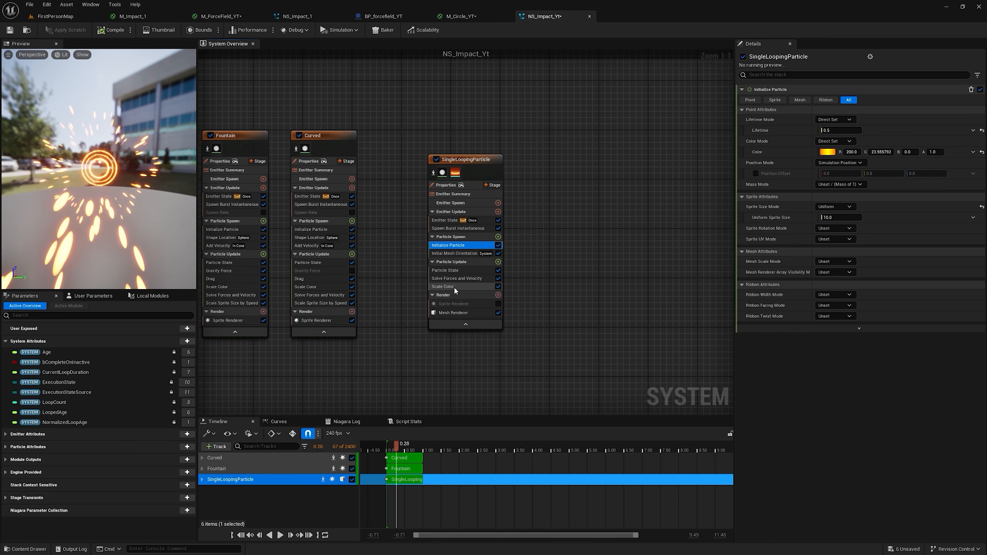
# Step: In Scale Color, disable Scale RGB and drive Scale Alpha with Float from Curve, using the smooth ramp-down template
pyautogui.click(454, 286)
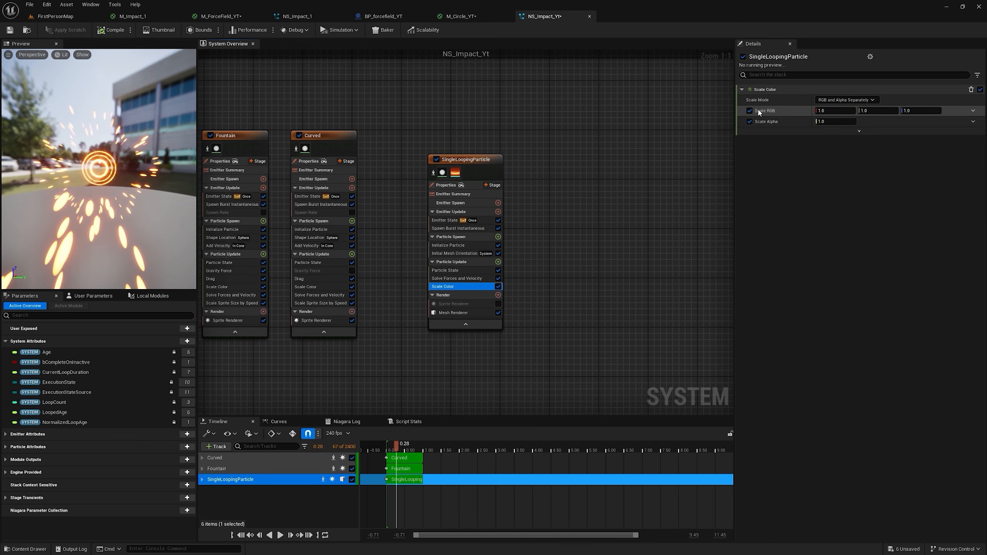
pyautogui.click(749, 110)
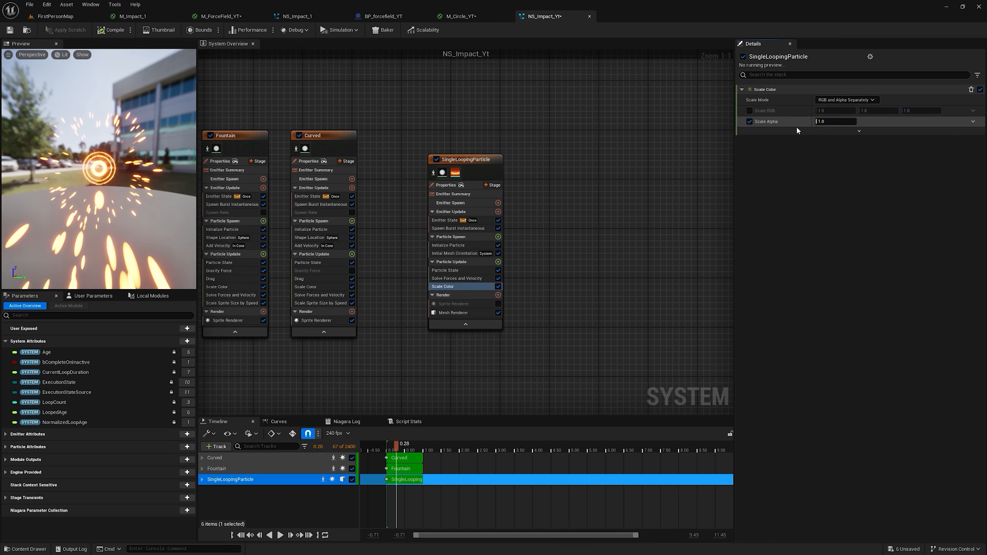
pyautogui.click(972, 122)
pyautogui.write('curve')
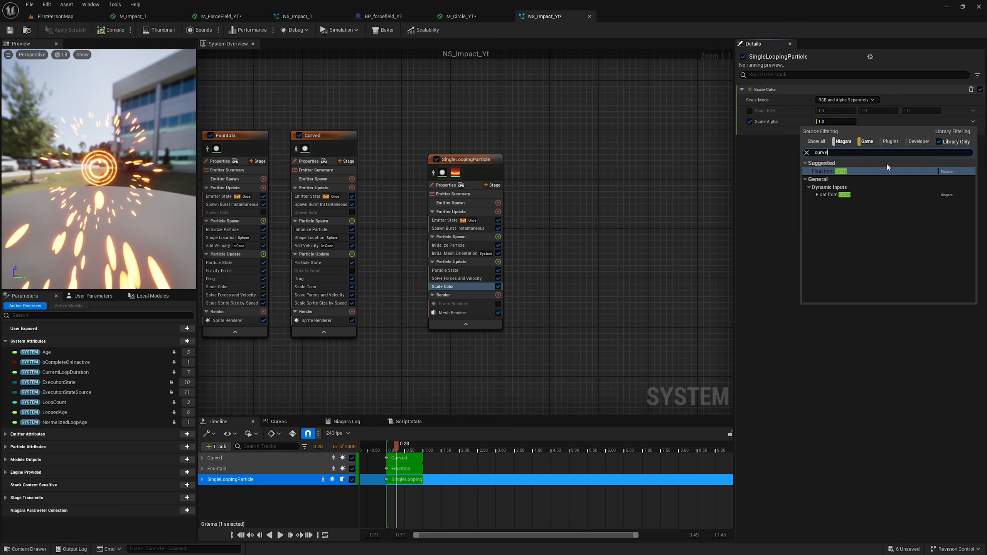
pyautogui.click(856, 172)
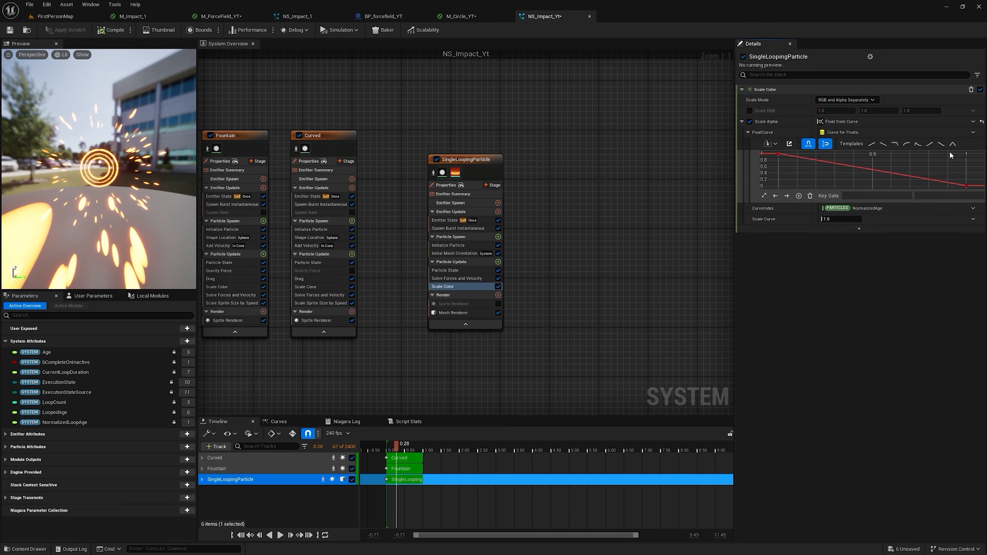
pyautogui.click(929, 144)
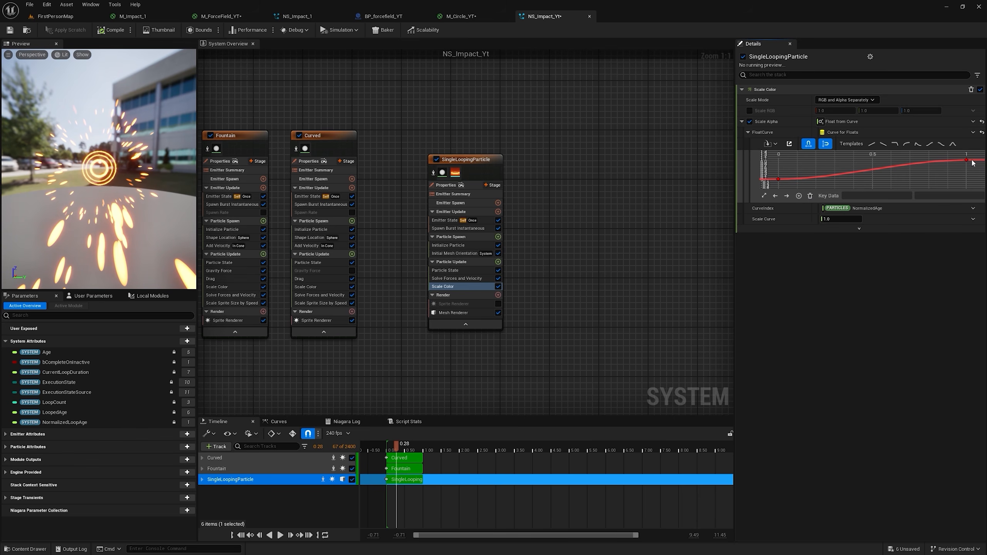
pyautogui.click(940, 144)
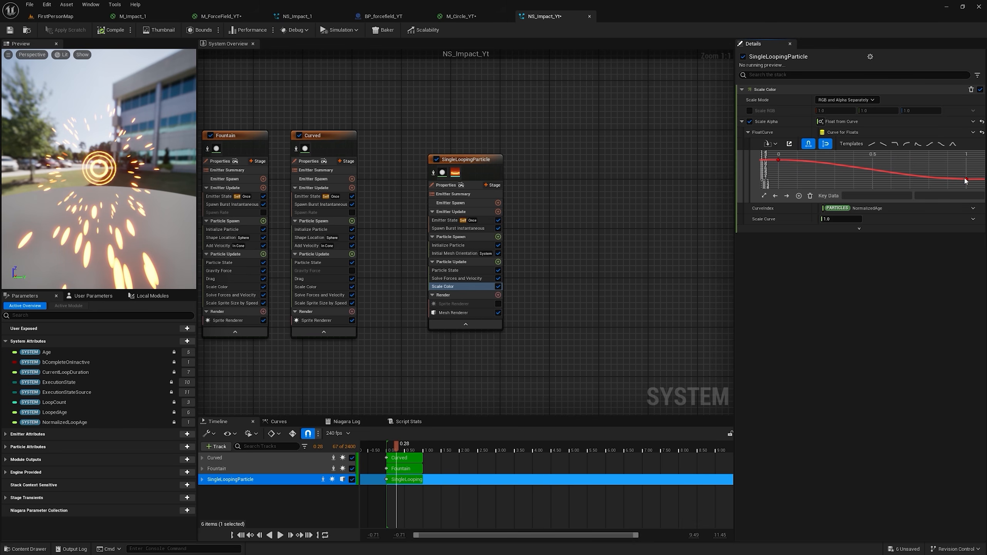
# Step: Add a Scale Mesh Size module to the Particle Update group of the SingleLoopingParticle emitter
pyautogui.click(474, 262)
pyautogui.click(498, 262)
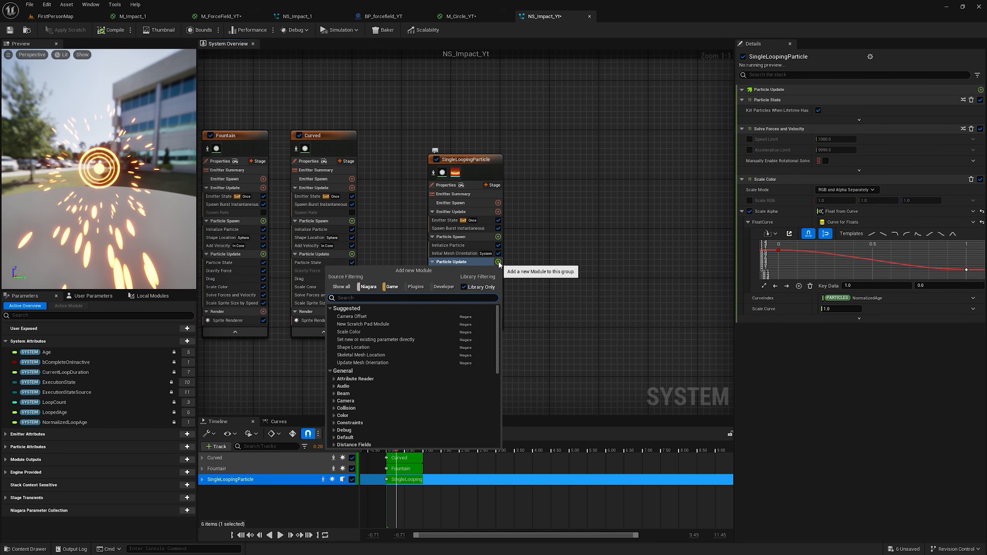
pyautogui.write('scale mesh')
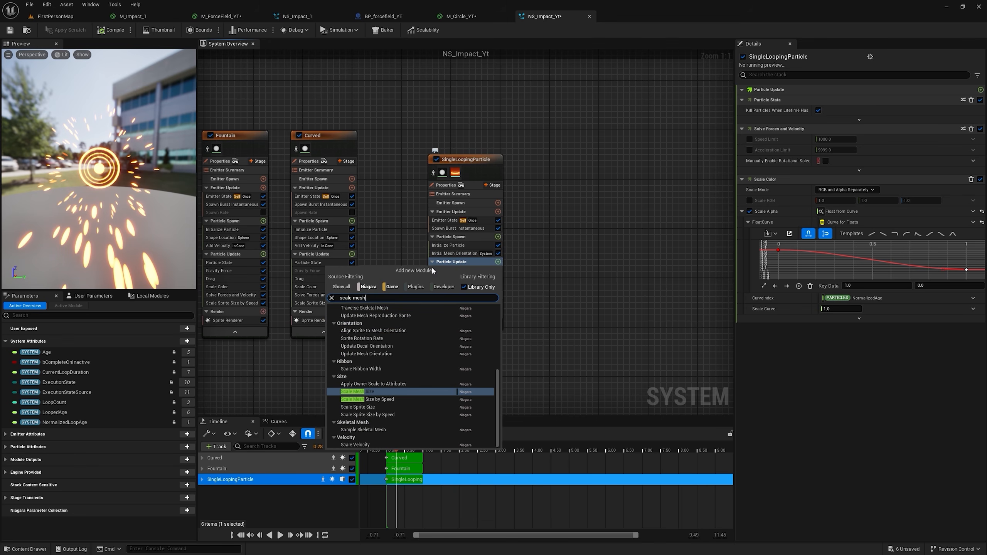
pyautogui.press('Return')
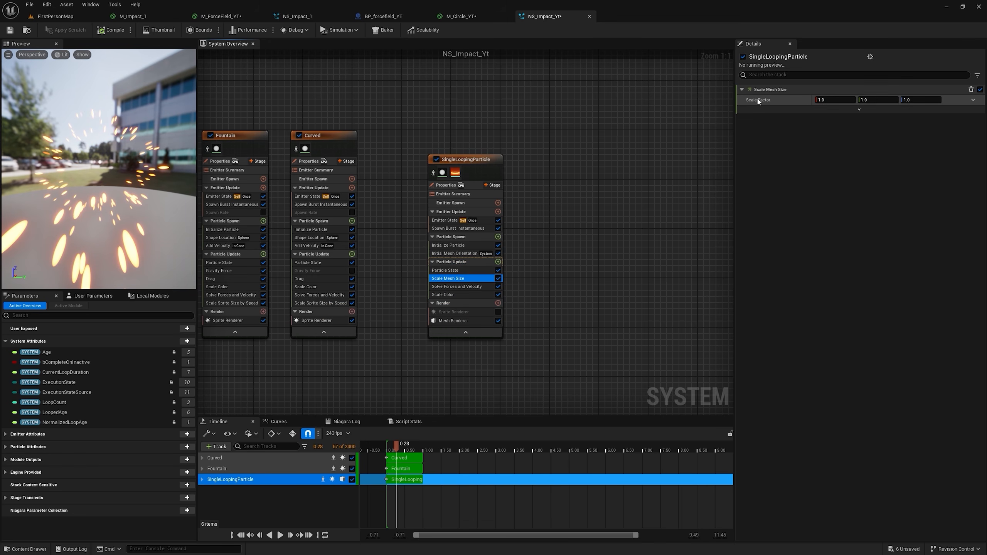
# Step: Drive Scale Mesh Size's Scale Factor with Vector from Float using an ease-in Float from Curve, and set Initialize Particle's Mesh Scale Mode to Uniform
pyautogui.click(973, 100)
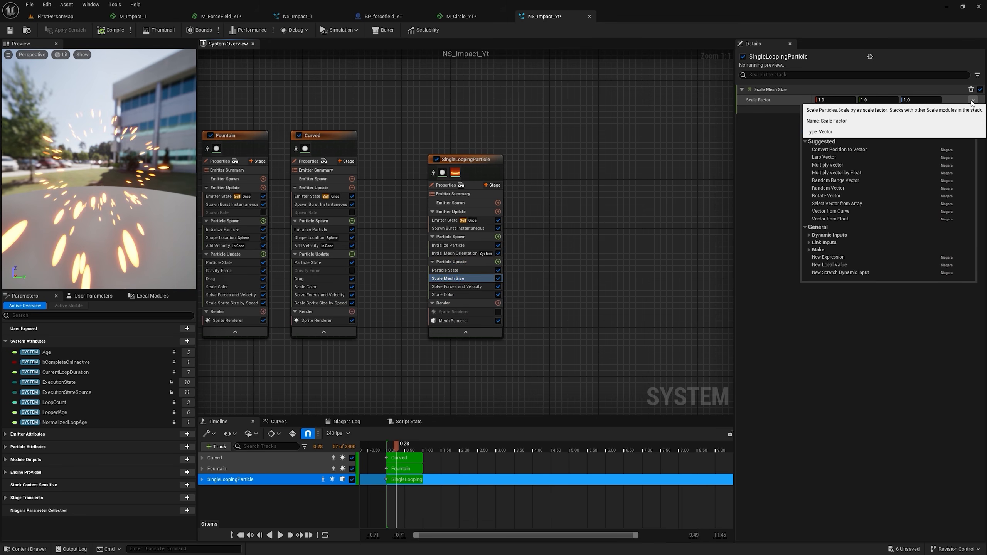
pyautogui.write('floa')
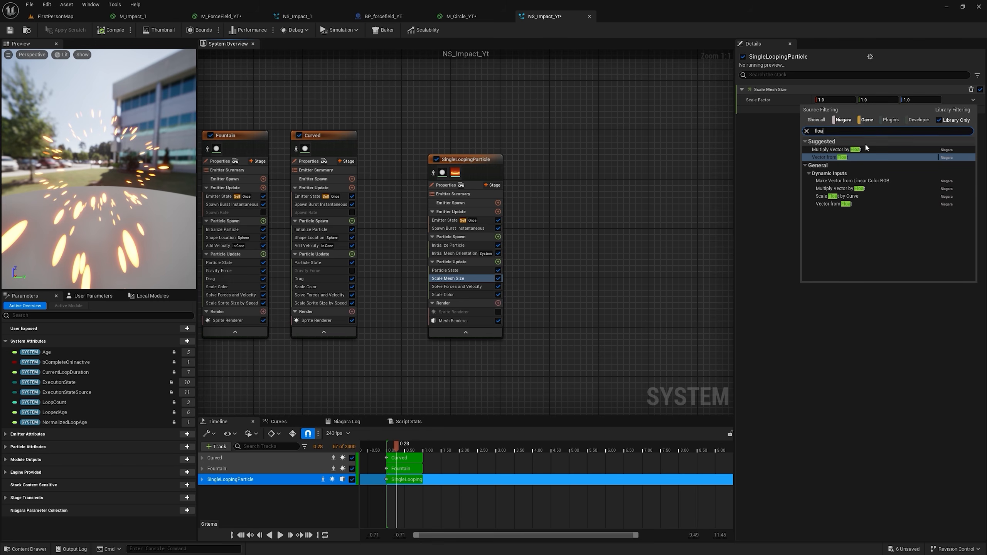
pyautogui.click(842, 157)
pyautogui.click(973, 110)
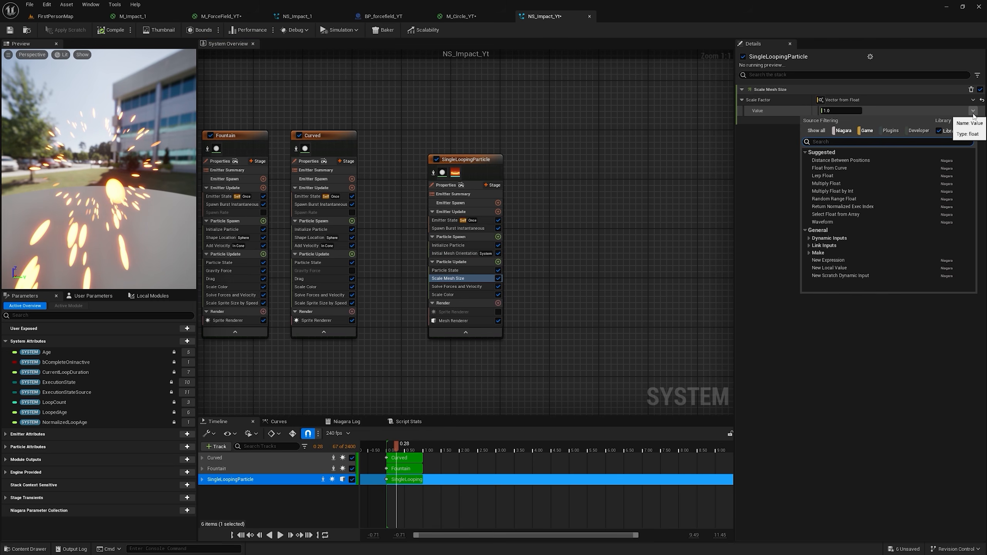
pyautogui.click(839, 168)
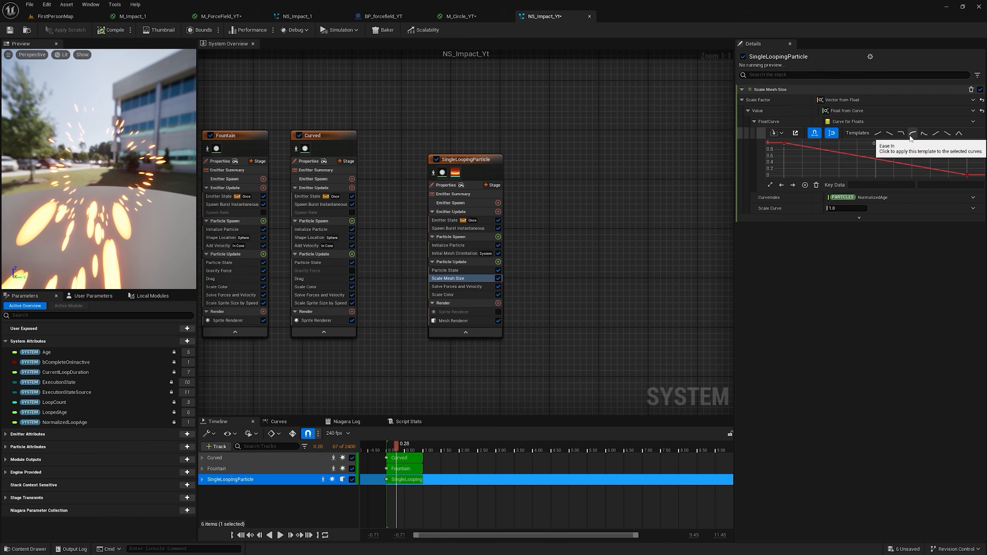
pyautogui.click(911, 134)
pyautogui.moveTo(784, 171)
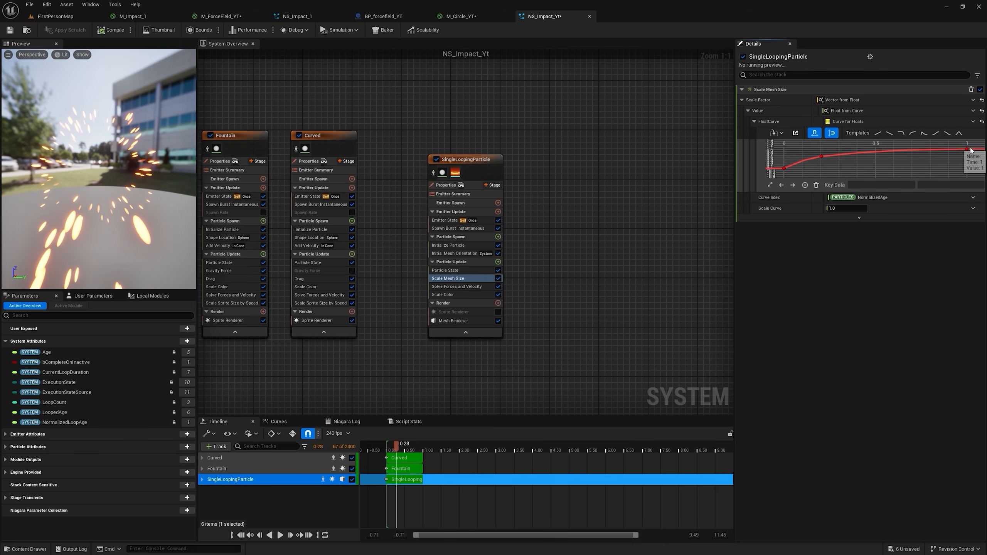
pyautogui.click(456, 246)
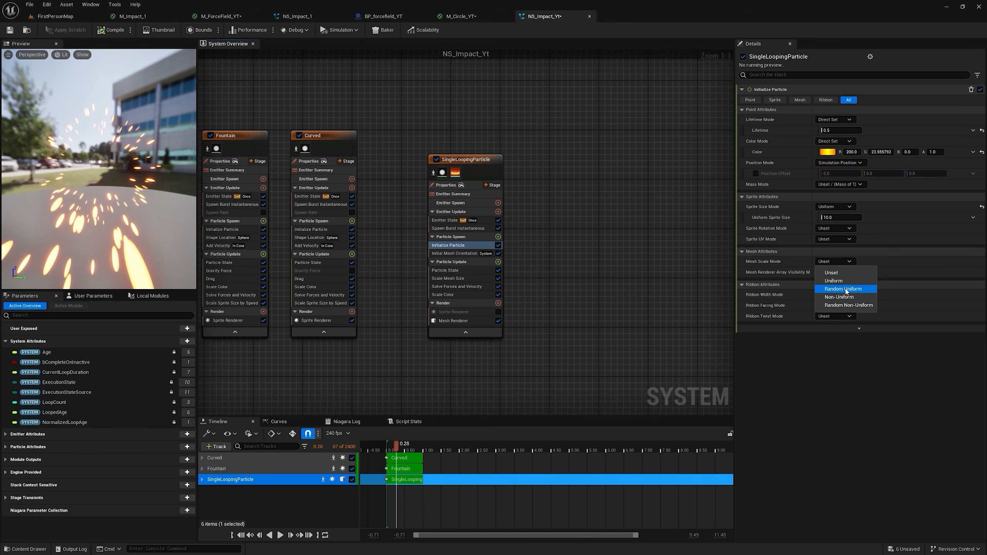
pyautogui.click(839, 279)
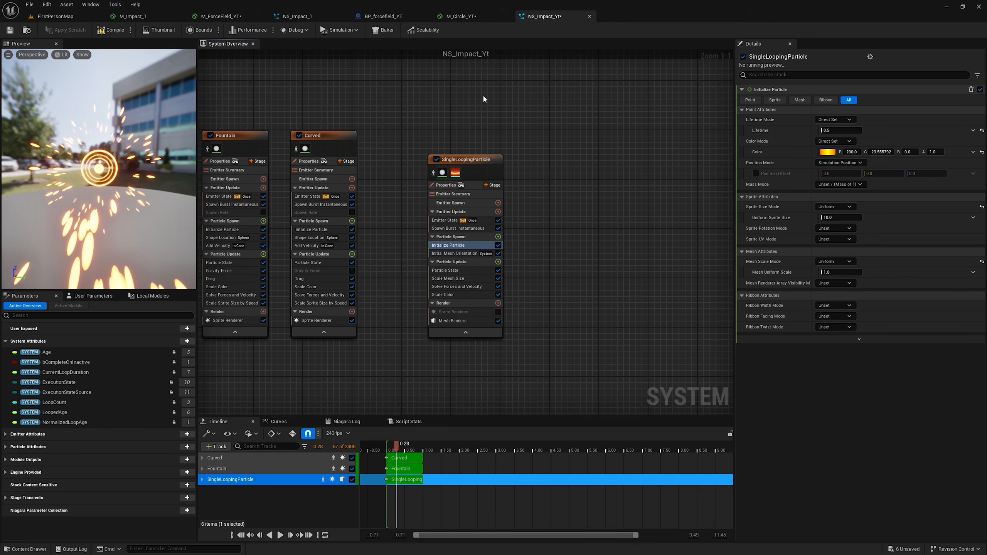
# Step: Test-play FirstPersonMap and shoot repeatedly at the orange force field from several angles to examine the impact rings and sparks
pyautogui.click(79, 18)
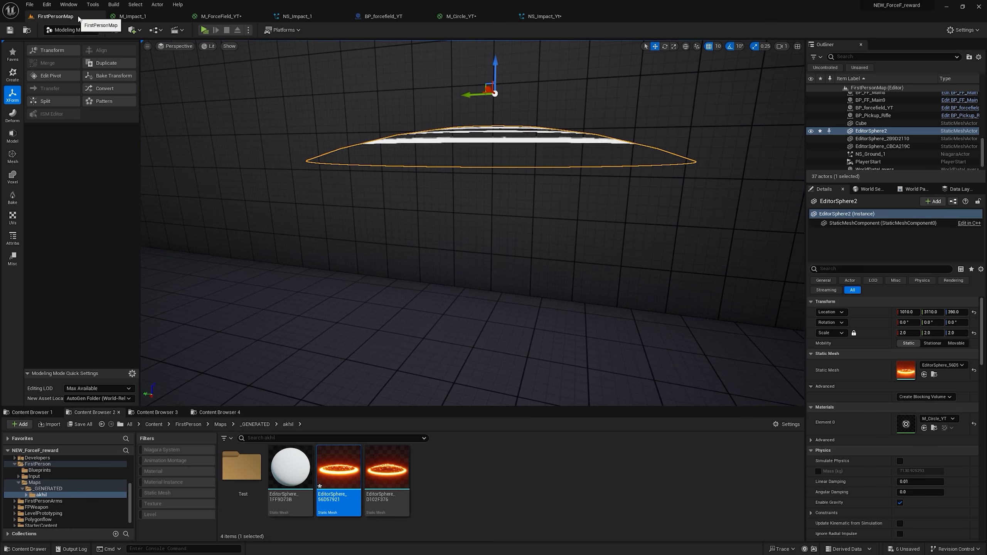
pyautogui.click(208, 32)
pyautogui.press('w')
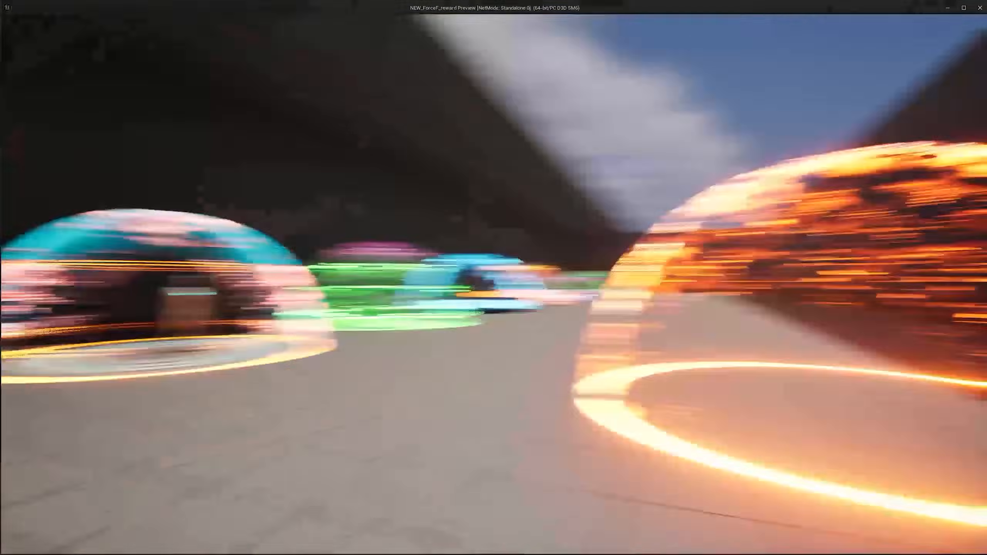
pyautogui.click(494, 285)
pyautogui.click(493, 285)
pyautogui.click(493, 285)
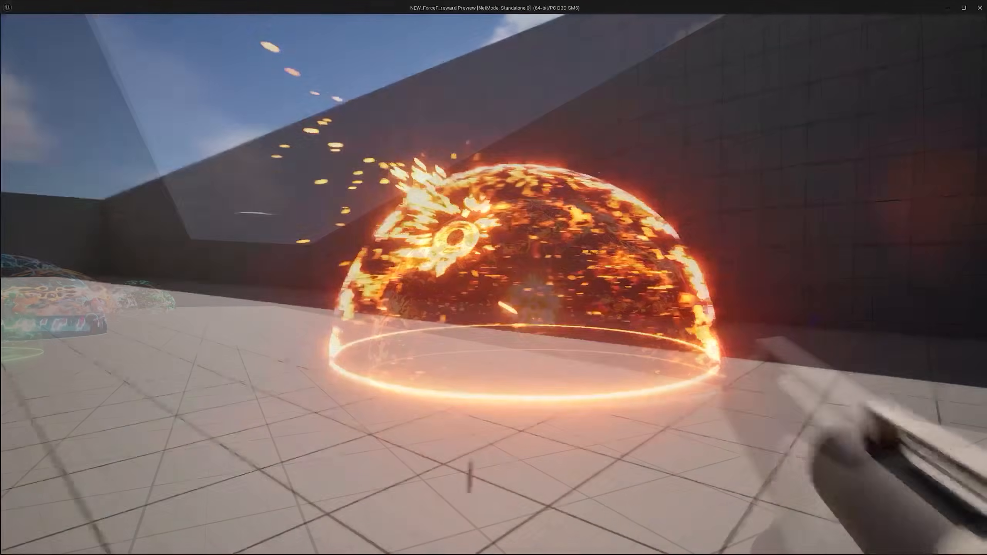
pyautogui.click(494, 285)
pyautogui.click(494, 285)
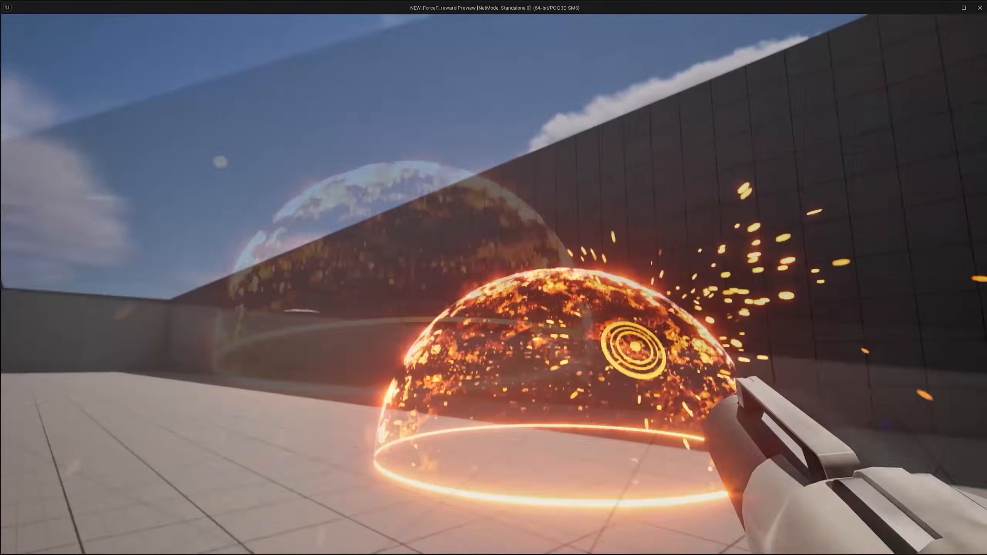
pyautogui.click(494, 284)
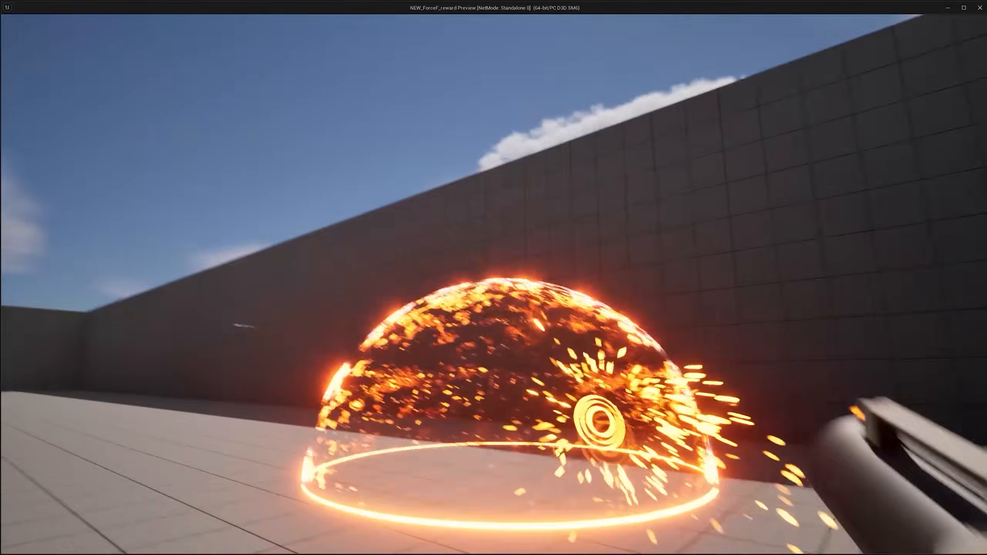
pyautogui.click(494, 284)
pyautogui.click(494, 285)
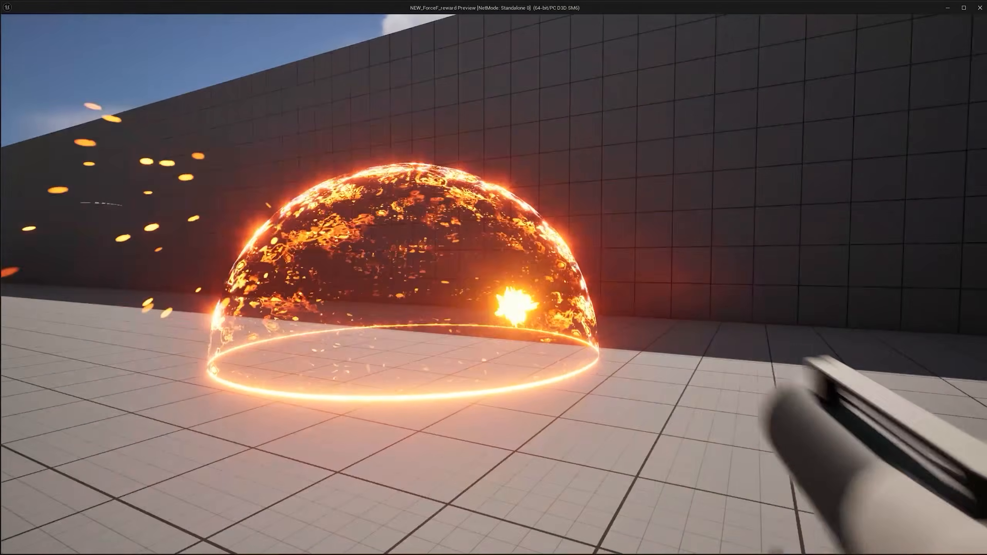
pyautogui.click(493, 284)
pyautogui.click(493, 285)
pyautogui.click(494, 284)
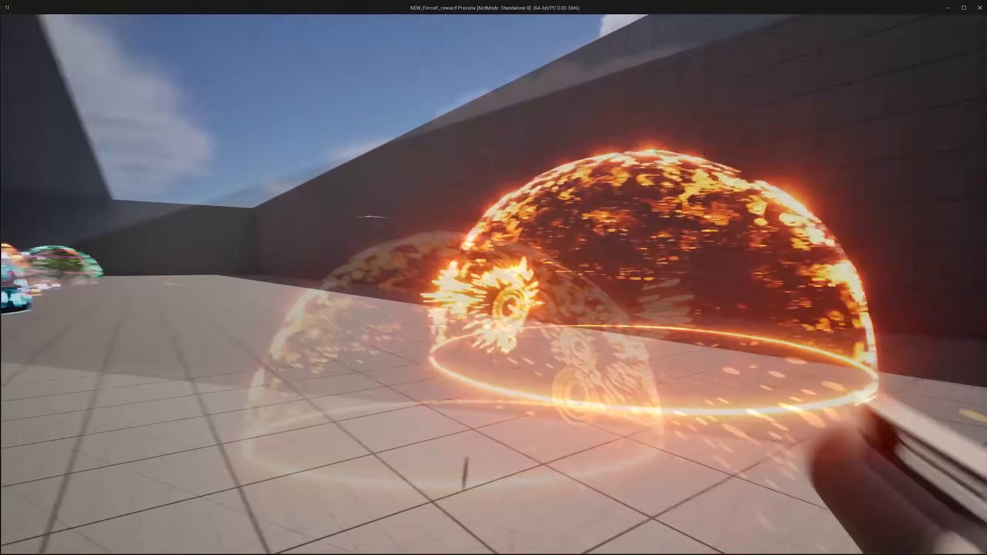
pyautogui.click(494, 285)
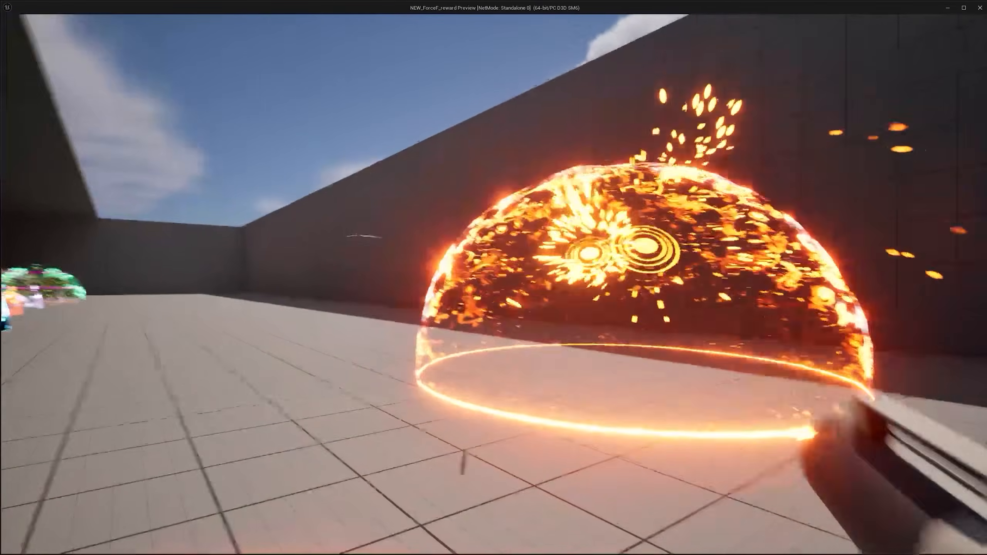
pyautogui.click(493, 285)
pyautogui.click(493, 285)
pyautogui.click(493, 284)
pyautogui.click(493, 285)
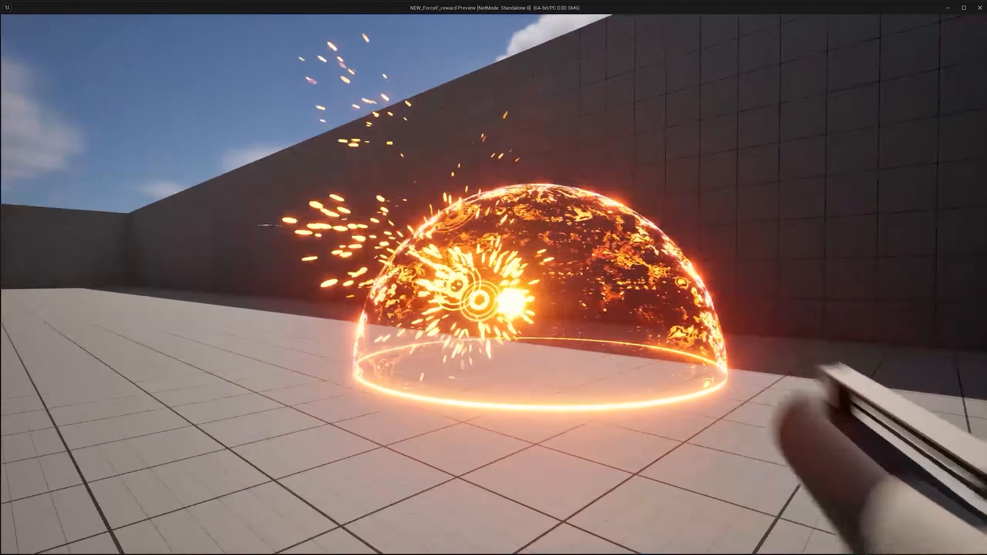
pyautogui.click(493, 284)
pyautogui.click(493, 285)
pyautogui.click(494, 284)
pyautogui.click(493, 284)
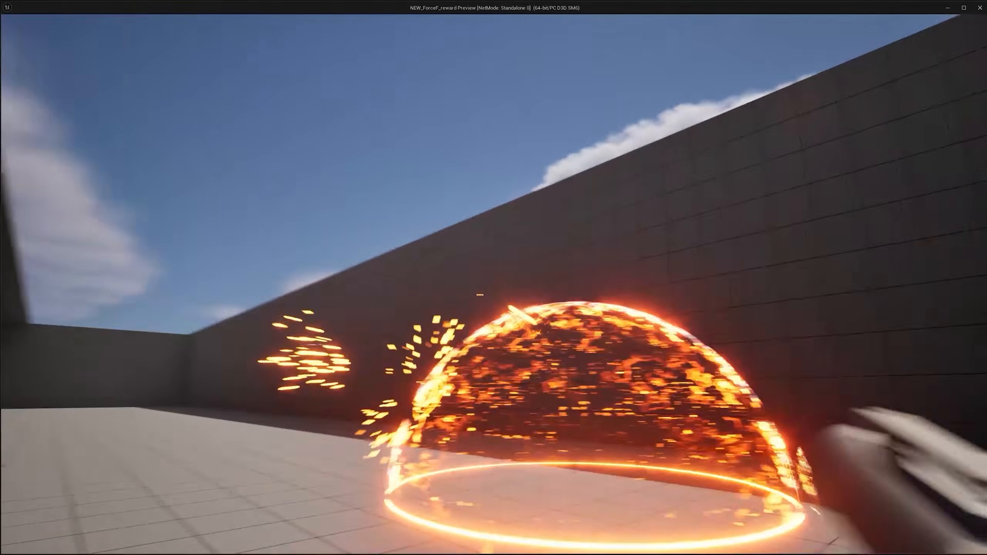
pyautogui.click(494, 285)
pyautogui.click(493, 284)
pyautogui.click(494, 284)
pyautogui.click(493, 284)
pyautogui.click(494, 285)
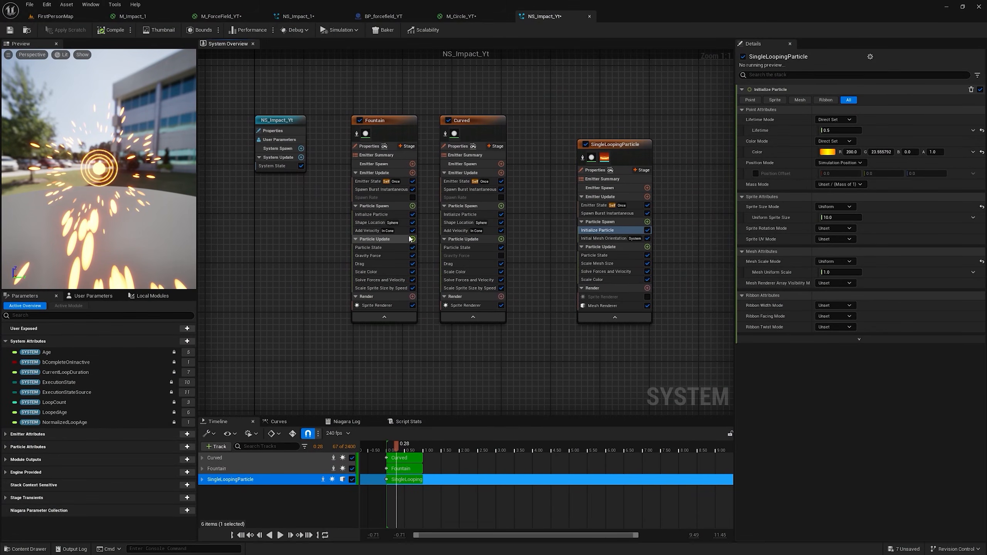
# Step: Add a Collision module to the Fountain emitter's Particle Update group and change Lifetime Max in its Initialize Particle module
pyautogui.click(264, 324)
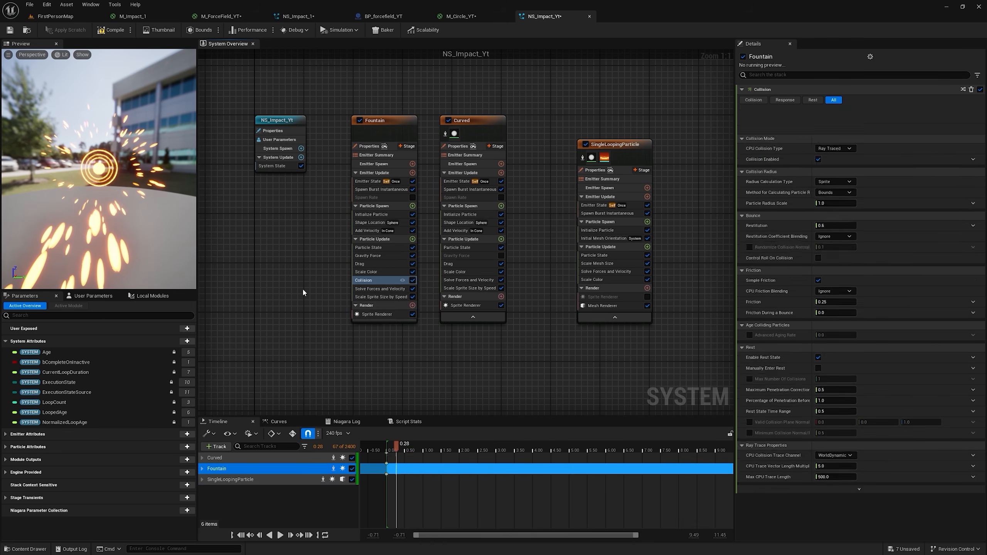
pyautogui.click(372, 214)
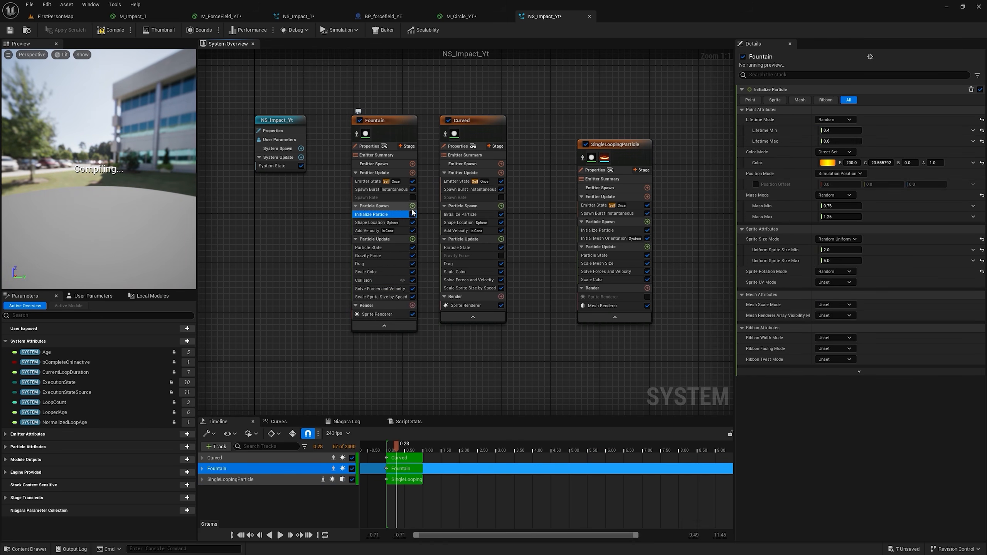
pyautogui.press('BackSpace')
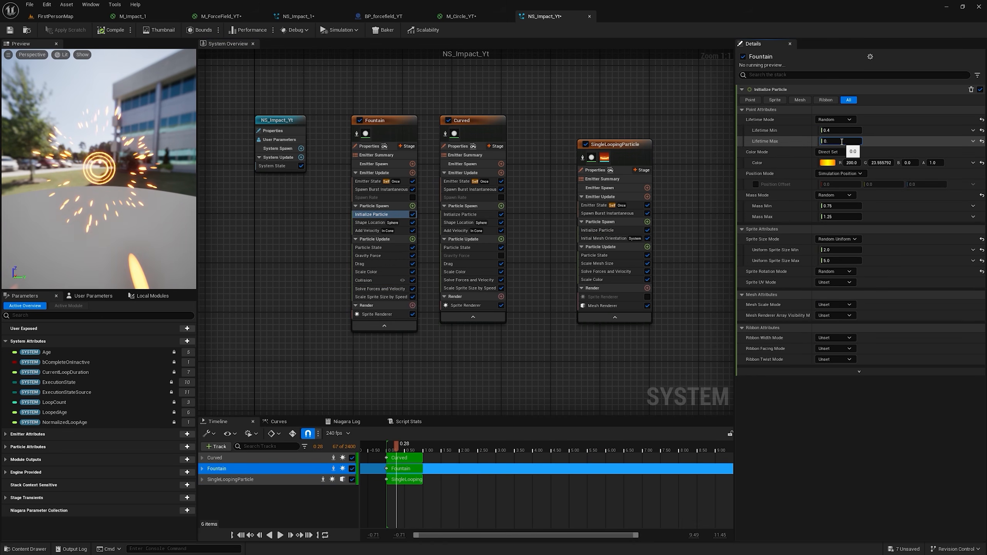
pyautogui.click(371, 146)
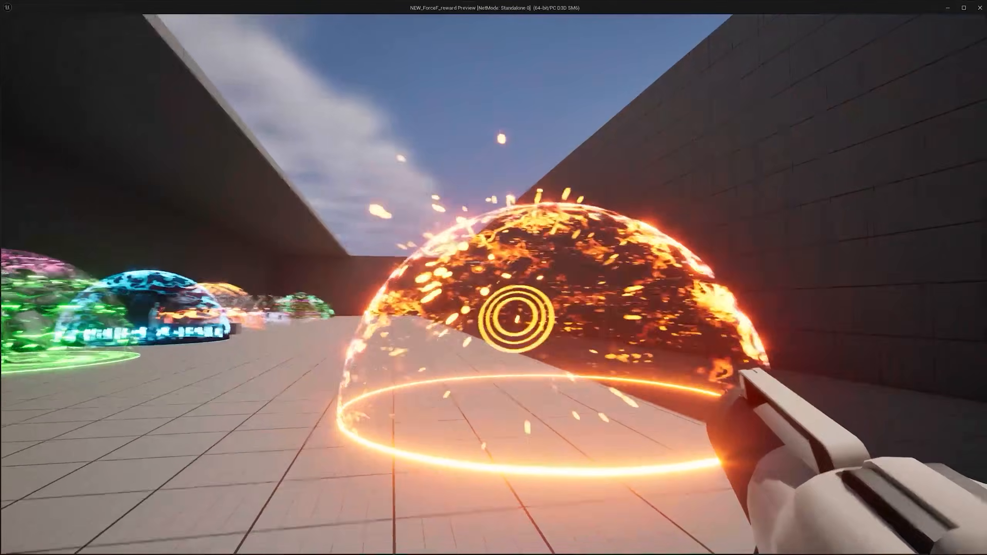
# Step: Move around the force field in the game preview and examine how the impact sparks behave
pyautogui.press('a')
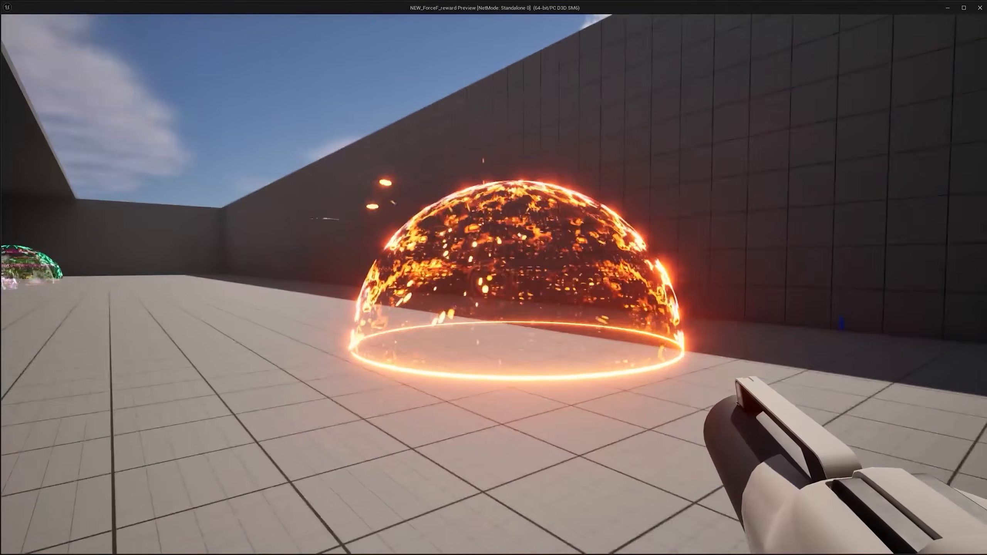
pyautogui.press('a')
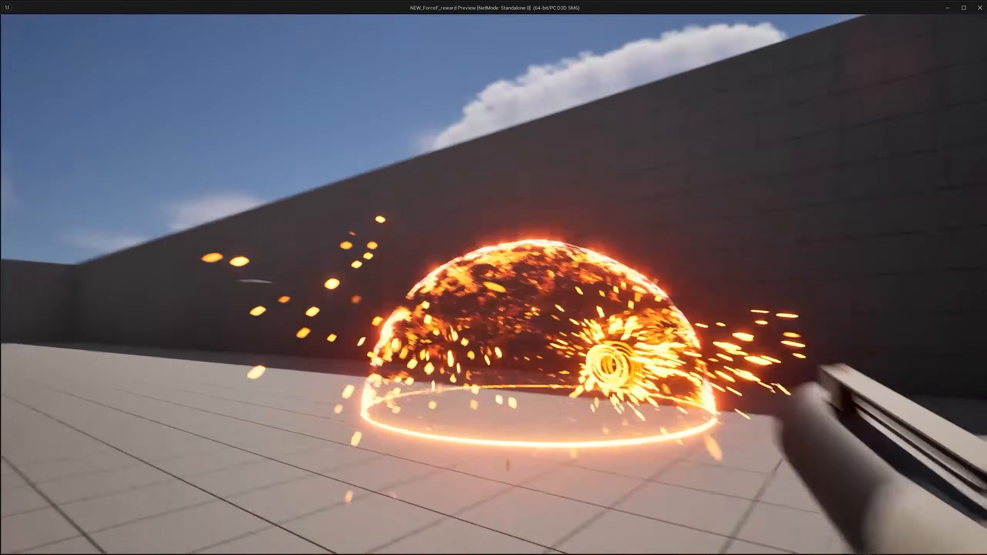
pyautogui.press('a')
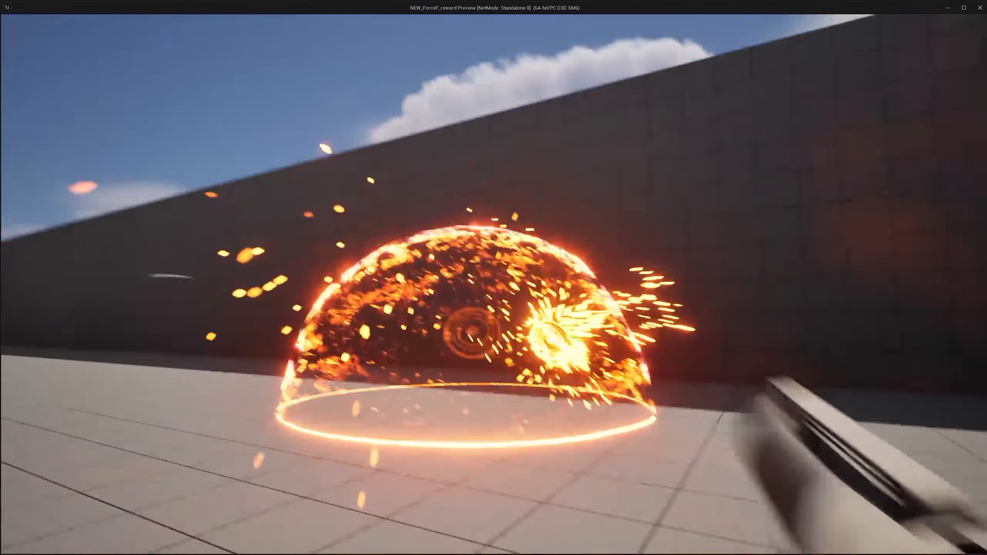
pyautogui.press('a')
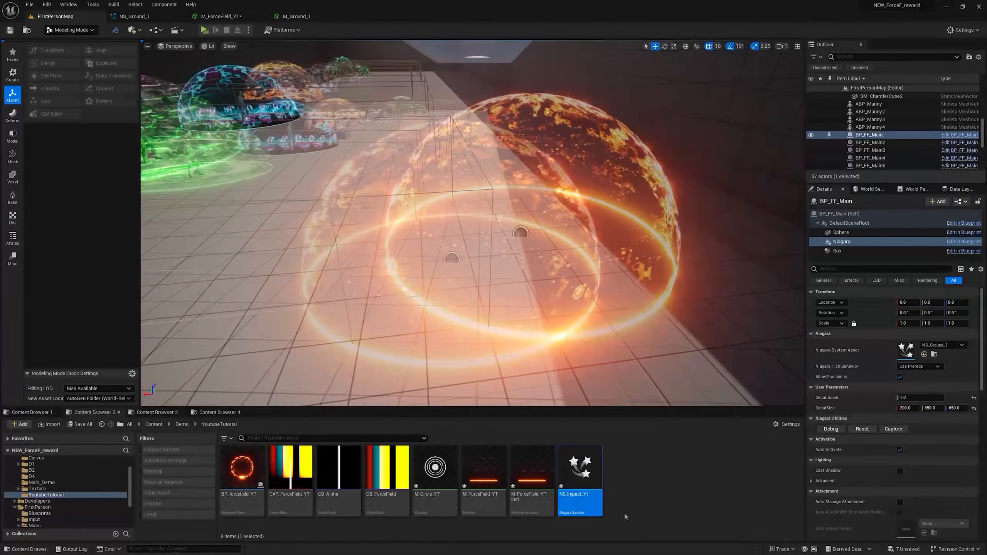
# Step: Create a new material named M_Ground_YT in the YoutubeTutorial folder
pyautogui.rightClick(645, 492)
pyautogui.click(698, 302)
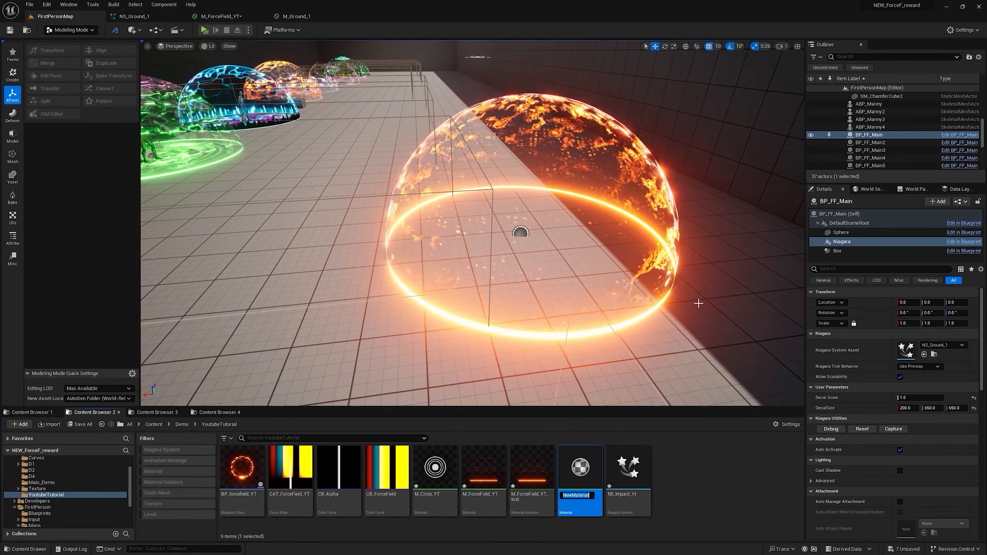
pyautogui.write('M_Ground_YT')
pyautogui.press('Return')
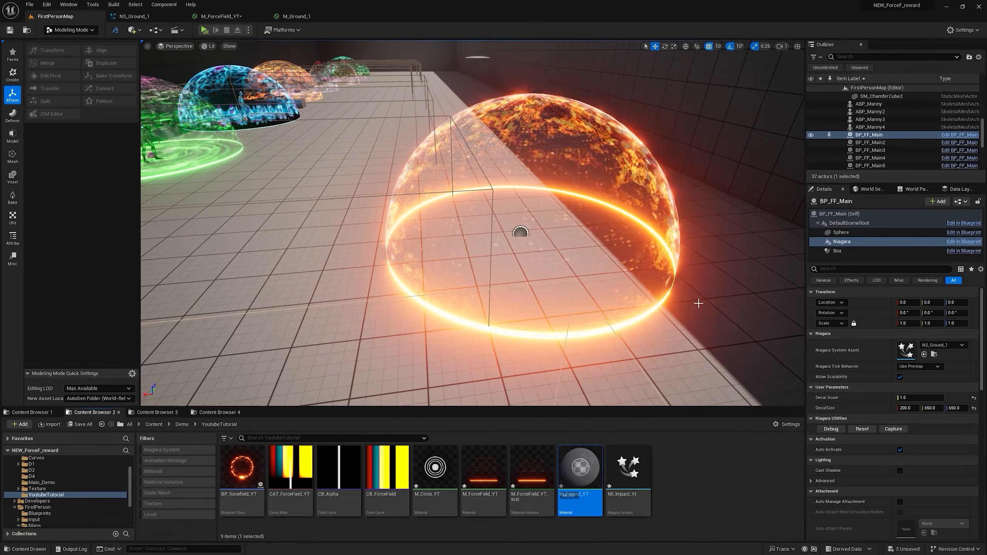
# Step: Open M_Ground_YT and set its Material Domain to Deferred Decal and its Blend Mode to Translucent
pyautogui.doubleClick(598, 478)
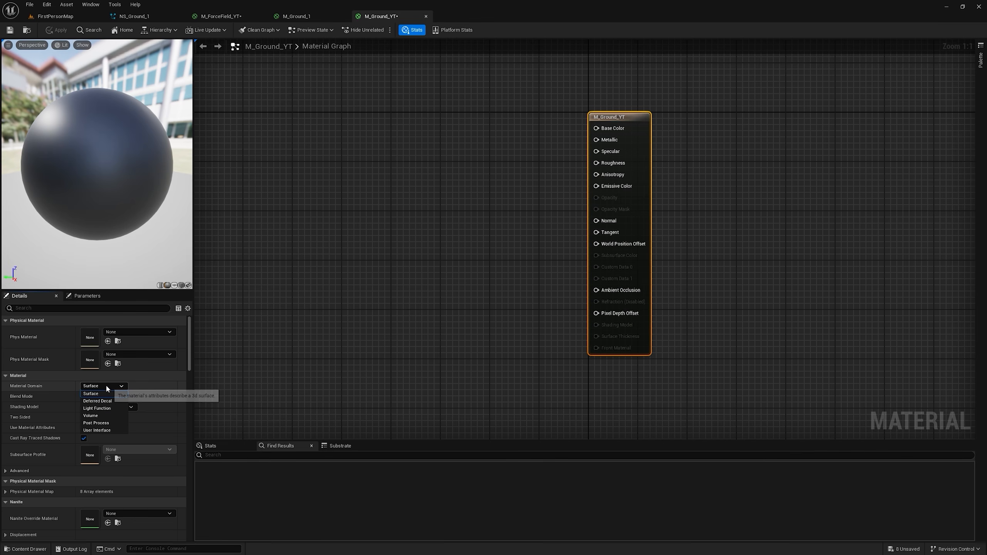
pyautogui.click(108, 400)
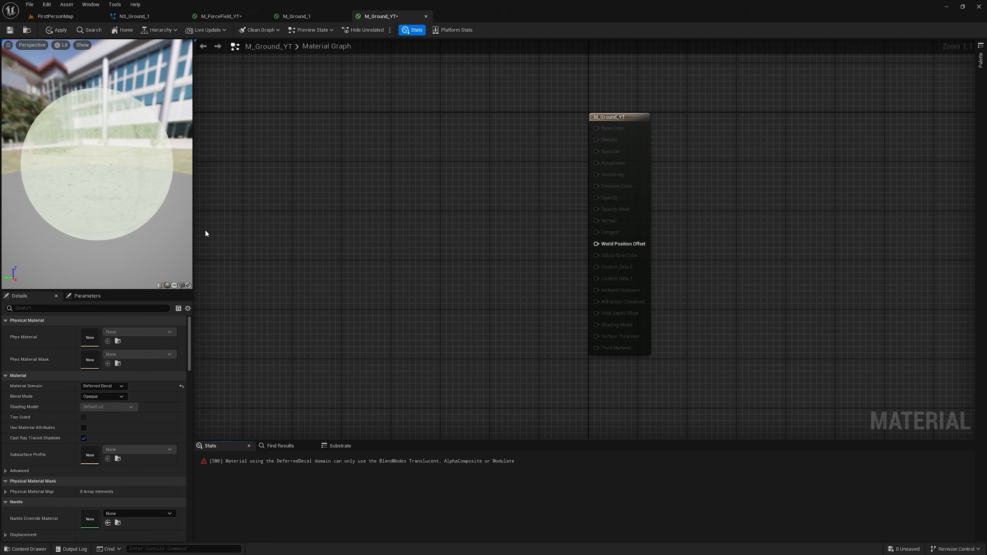
pyautogui.click(105, 419)
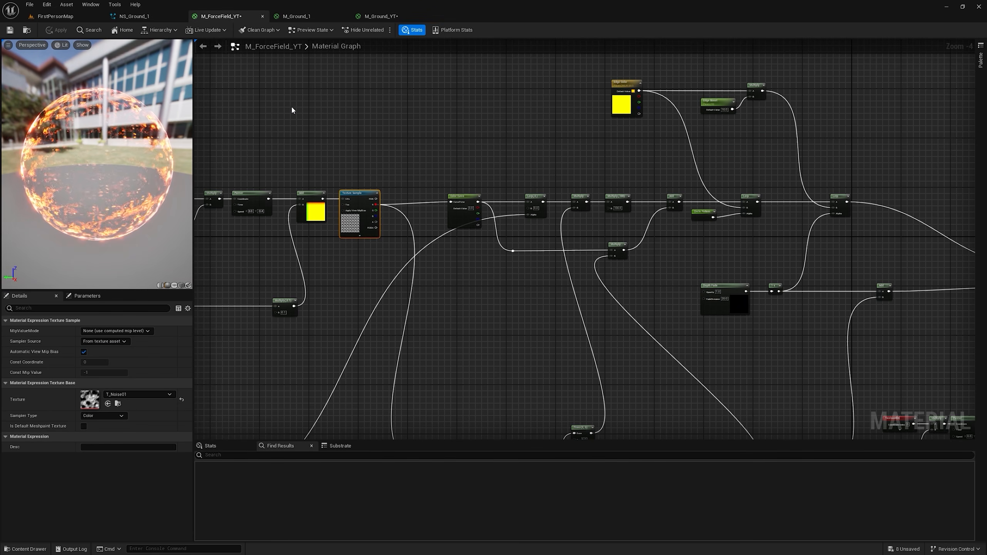
# Step: Copy the distorted, panning noise texture network with its Color Curve from M_ForceField_YT into the M_Ground_YT graph
pyautogui.moveTo(292, 107); pyautogui.dragTo(666, 88, button='right')
pyautogui.scroll(-2, 549, 151)
pyautogui.scroll(4, 307, 203)
pyautogui.scroll(-1, 406, 206)
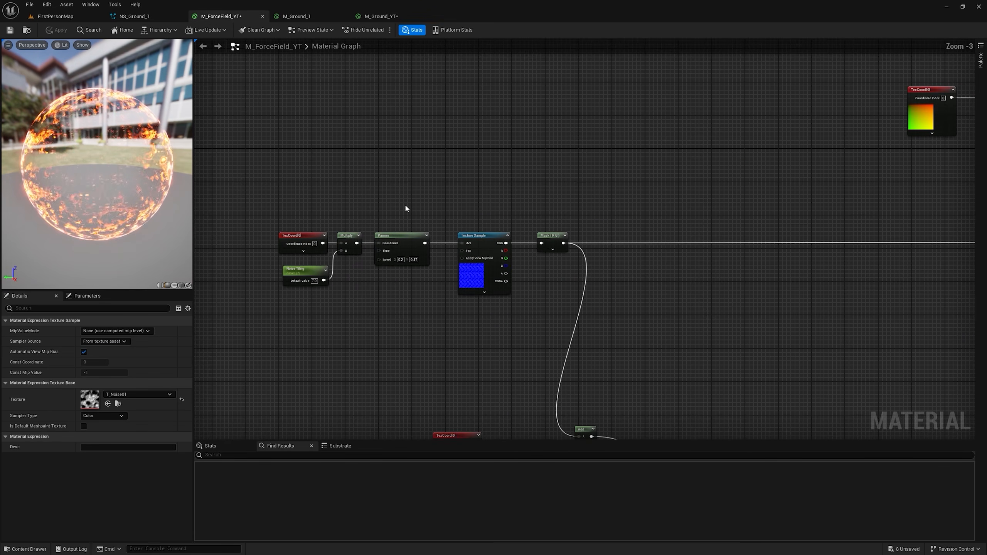
pyautogui.scroll(-1, 406, 209)
pyautogui.moveTo(243, 165); pyautogui.dragTo(614, 272)
pyautogui.scroll(-3, 755, 241)
pyautogui.scroll(4, 548, 227)
pyautogui.moveTo(515, 110); pyautogui.dragTo(920, 279)
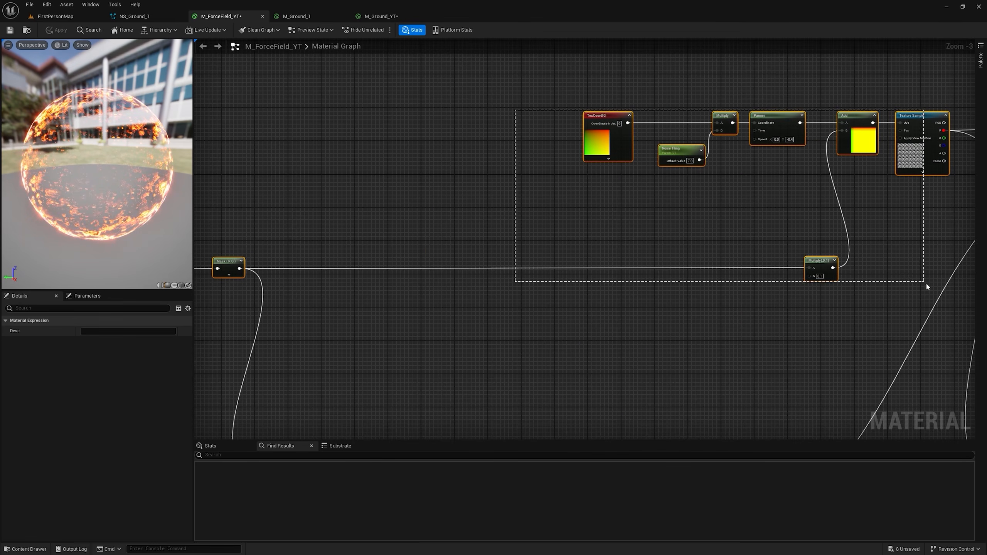
pyautogui.moveTo(971, 122); pyautogui.dragTo(688, 191, button='right')
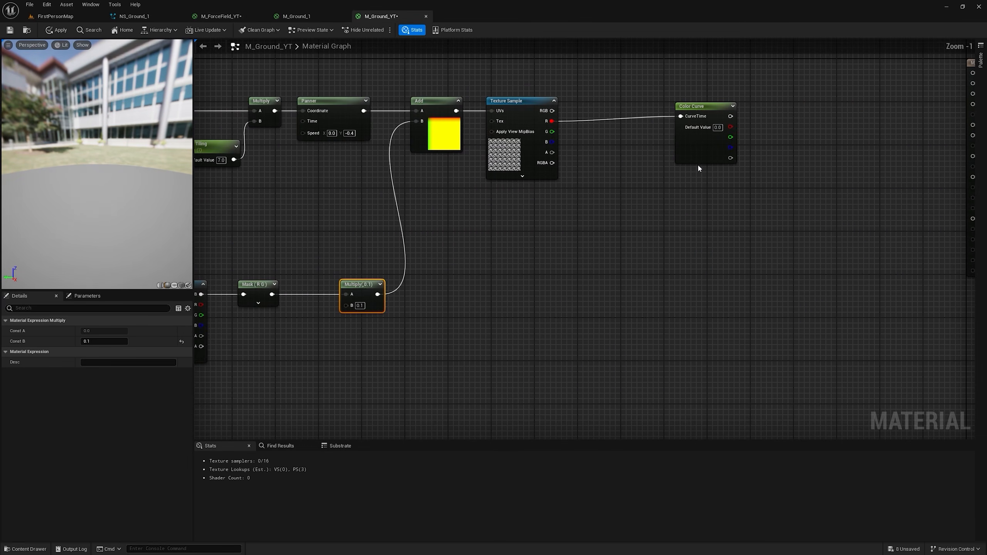
# Step: Connect the Color Curve output to M_Ground_YT's Emissive Color and replace the preview sphere with a flat shape
pyautogui.moveTo(679, 181); pyautogui.dragTo(534, 203, button='right')
pyautogui.scroll(-1, 589, 156)
pyautogui.moveTo(779, 160); pyautogui.dragTo(804, 160)
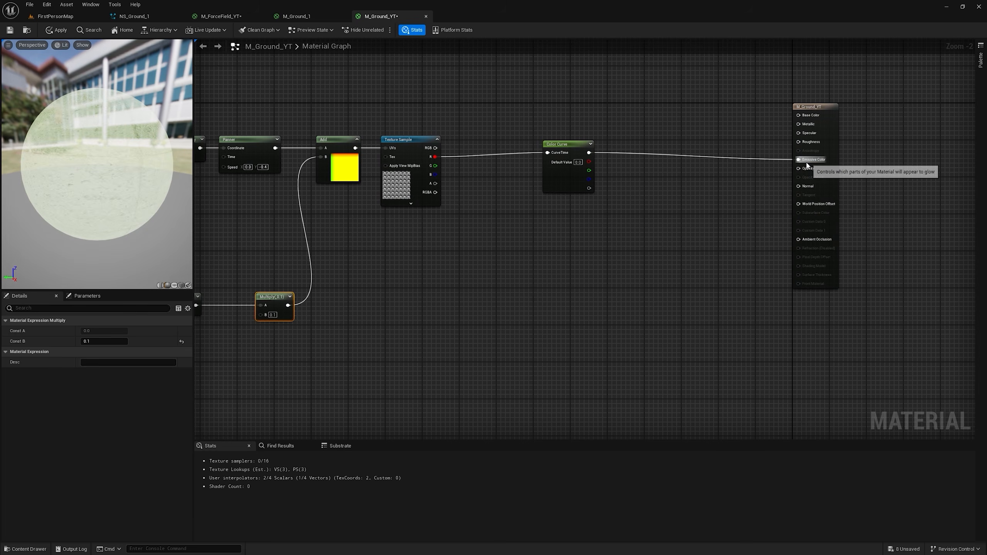
pyautogui.click(181, 284)
# Step: Add a RadialGradientExponential node below the 0.1 Multiply of the distortion branch
pyautogui.moveTo(318, 333); pyautogui.dragTo(514, 293, button='right')
pyautogui.rightClick(482, 316)
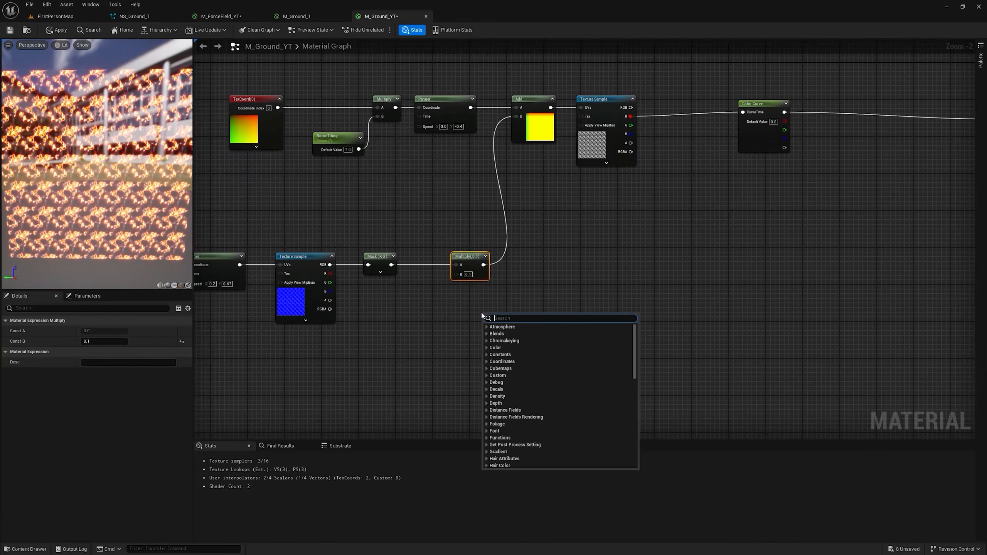
pyautogui.write('radial')
pyautogui.press('Return')
pyautogui.moveTo(428, 299); pyautogui.dragTo(478, 237, button='right')
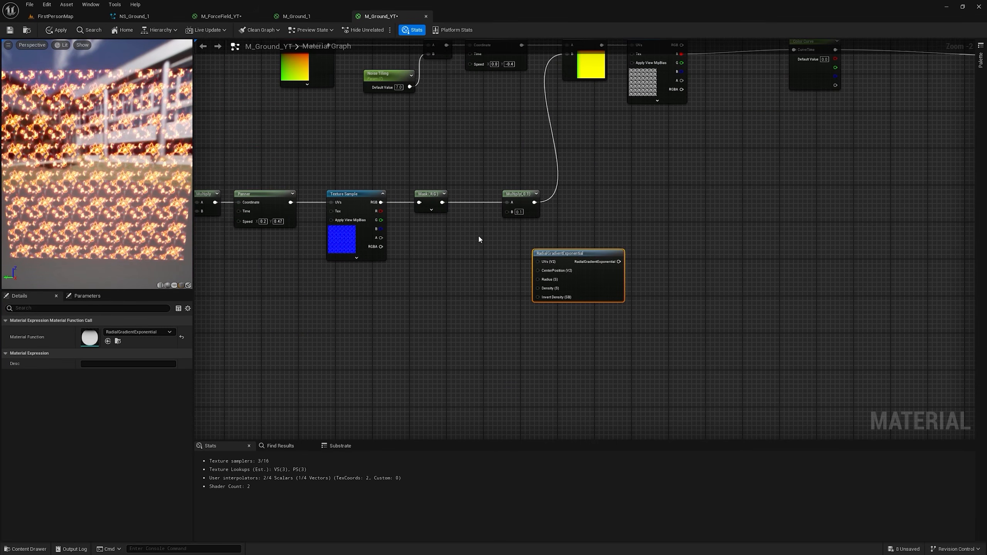
# Step: Add a Multiply node with B set to 0.8 and feed the Mask (R G) output into its A input
pyautogui.press('m')
pyautogui.click(475, 249)
pyautogui.click(487, 273)
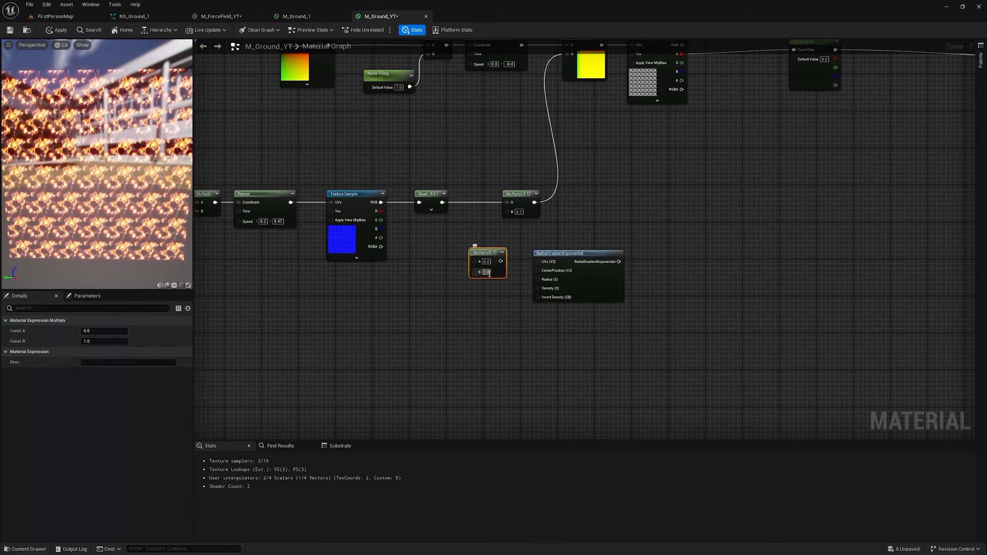
pyautogui.write('0.8')
pyautogui.click(461, 271)
pyautogui.moveTo(442, 202); pyautogui.dragTo(453, 219)
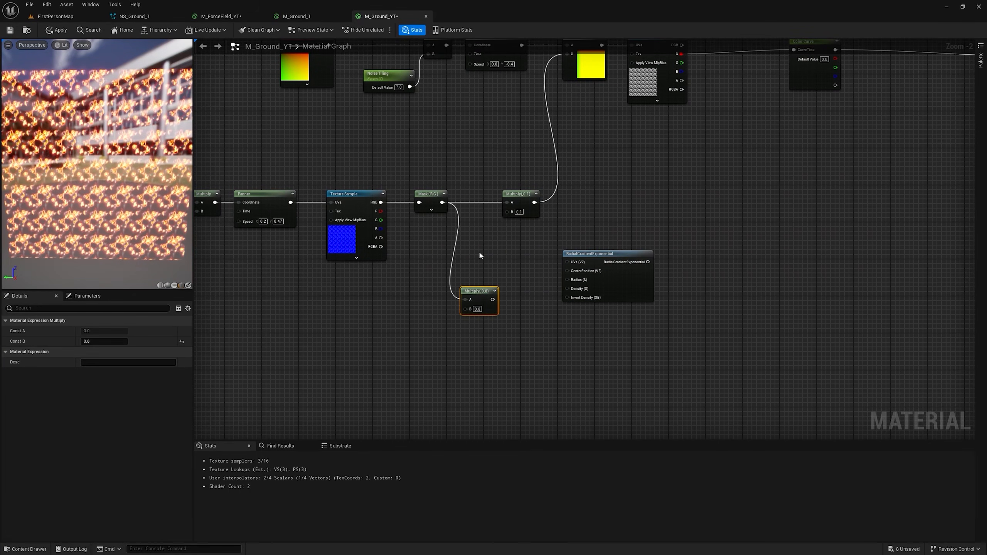
# Step: Add a TexCoord to the 0.8 Multiply result and connect the sum to the RadialGradientExponential UVs
pyautogui.press('u')
pyautogui.click(477, 249)
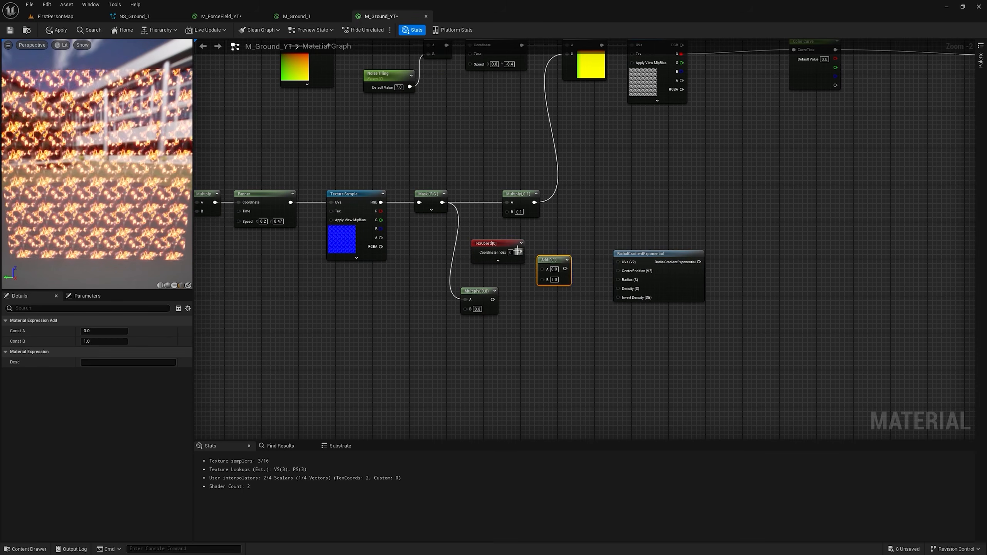
pyautogui.moveTo(519, 252); pyautogui.dragTo(542, 268)
pyautogui.moveTo(493, 300); pyautogui.dragTo(617, 264)
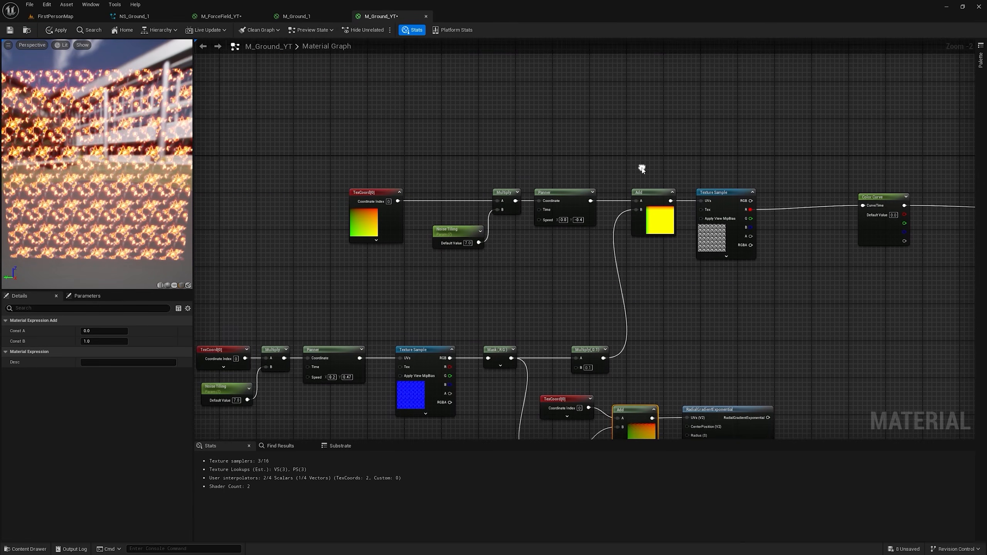
# Step: Replace the noise texture's TexCoord, tiling, Panner and Add nodes with a Rotator connected to its UVs and driven by the Mask
pyautogui.moveTo(359, 154); pyautogui.dragTo(646, 239)
pyautogui.press('Delete')
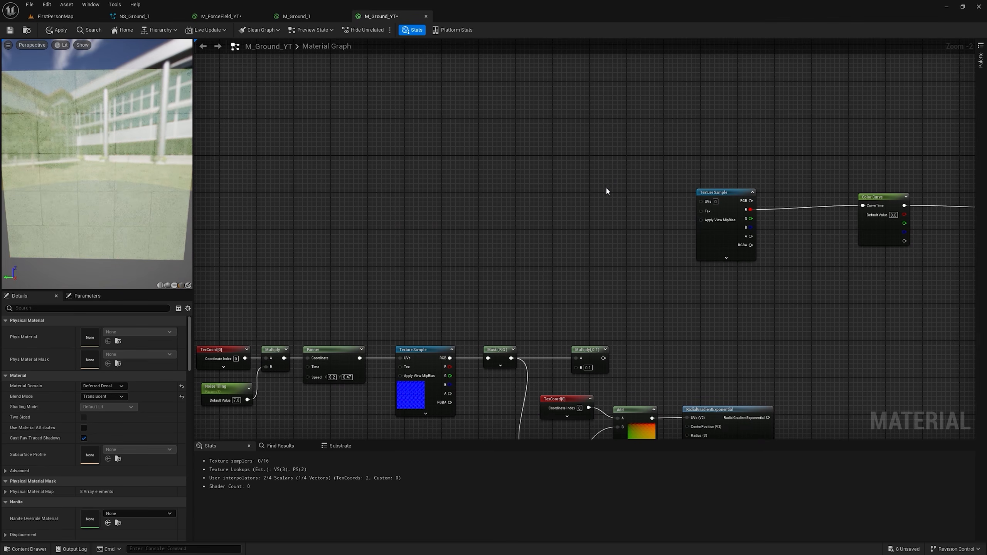
pyautogui.rightClick(613, 190)
pyautogui.write('rot')
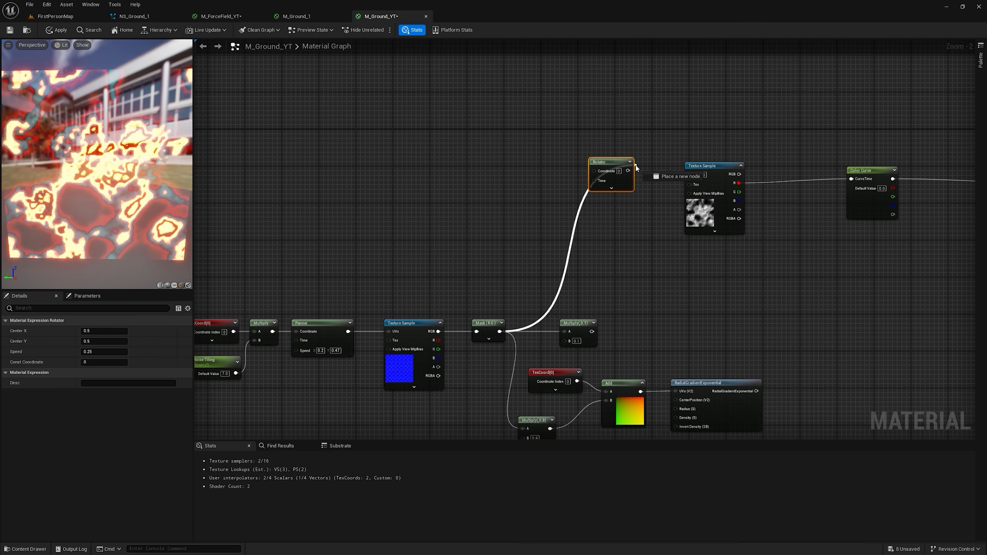
pyautogui.moveTo(623, 170); pyautogui.dragTo(689, 178)
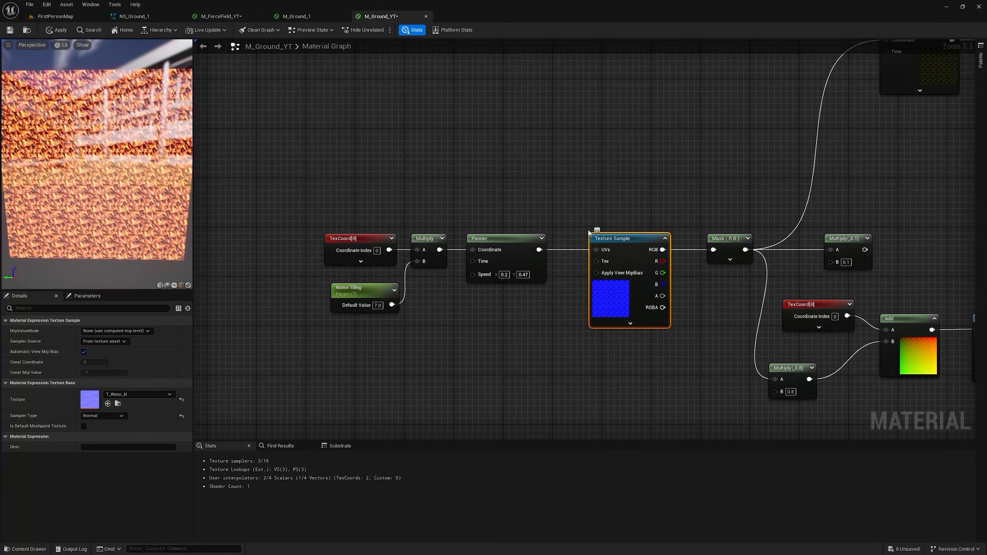
# Step: Drive the T_Water_N Texture Sample's UVs with a new Rotator instead of the Panner and set its speed to -0.25
pyautogui.rightClick(509, 154)
pyautogui.write('ro')
pyautogui.moveTo(560, 167); pyautogui.dragTo(601, 250)
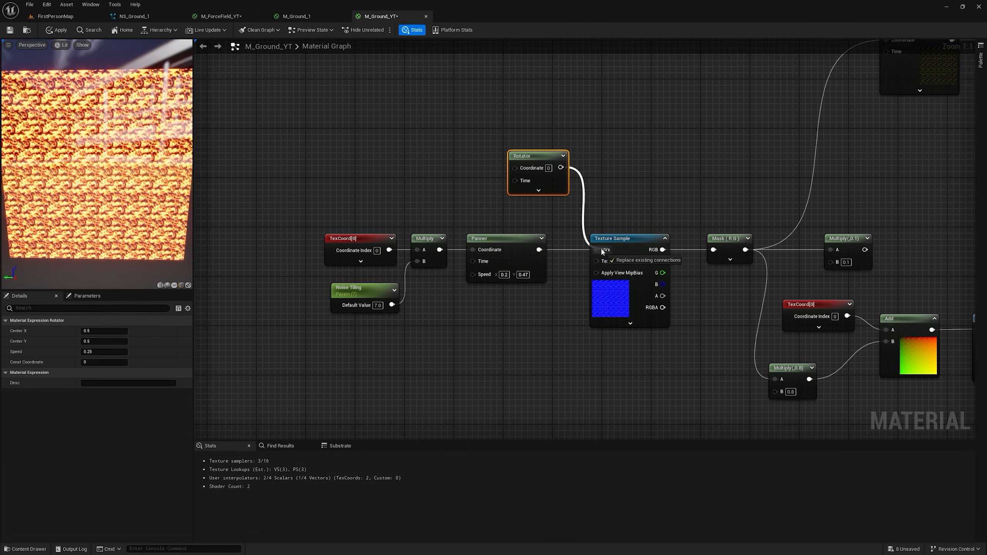
pyautogui.click(541, 191)
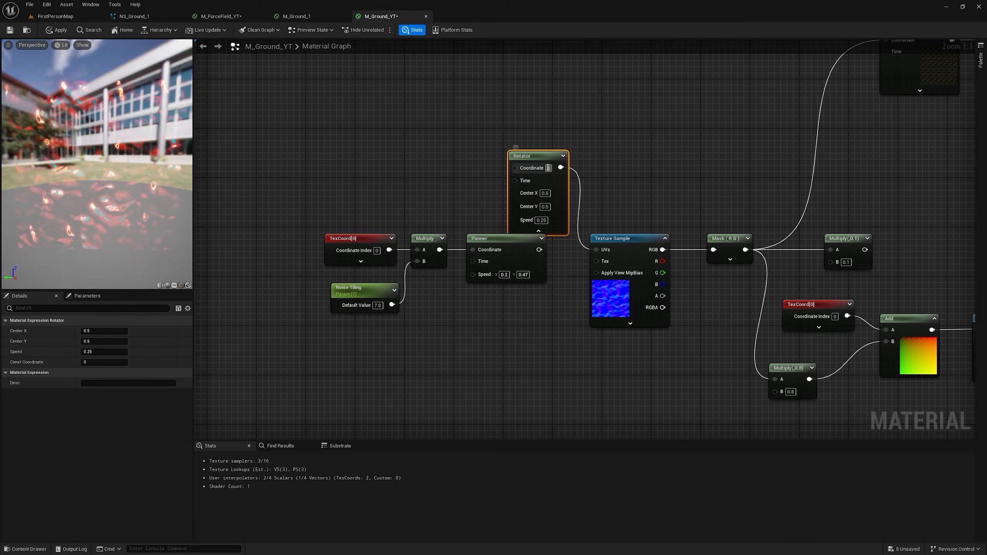
pyautogui.moveTo(546, 156); pyautogui.dragTo(534, 122)
pyautogui.click(530, 186)
pyautogui.write('-0.25')
pyautogui.press('Return')
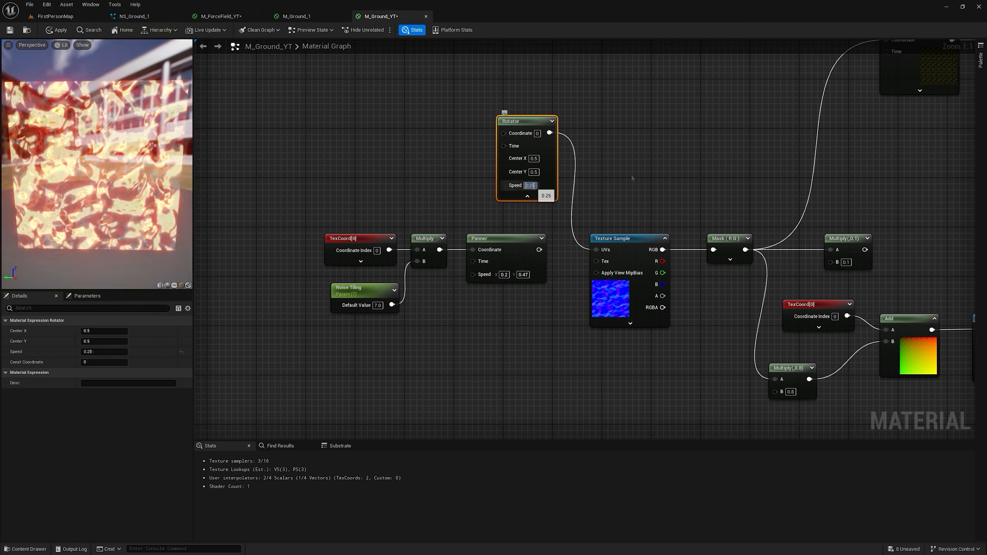
# Step: Multiply the RadialGradientExponential output by 3 and add a Time node to the result
pyautogui.scroll(-2, 389, 208)
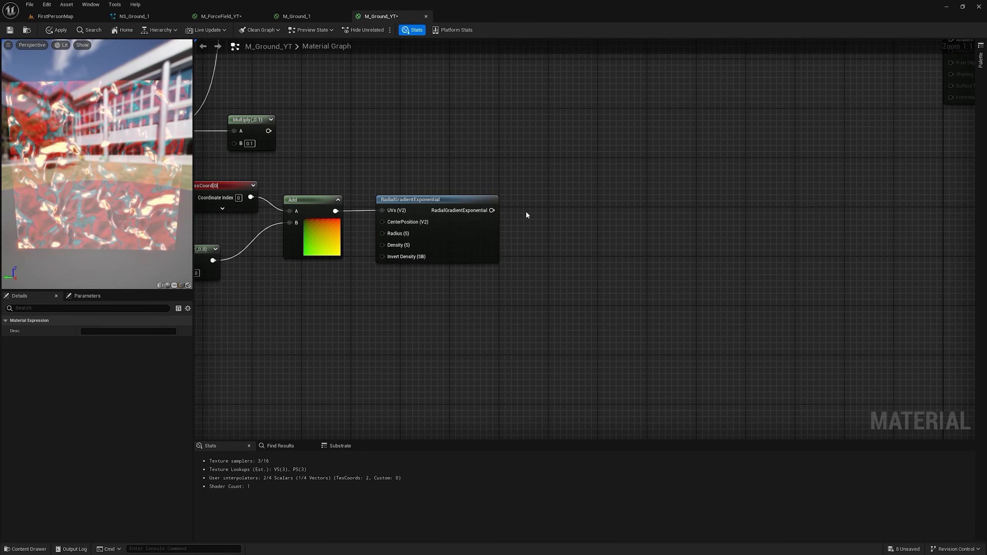
pyautogui.moveTo(491, 211); pyautogui.dragTo(533, 229)
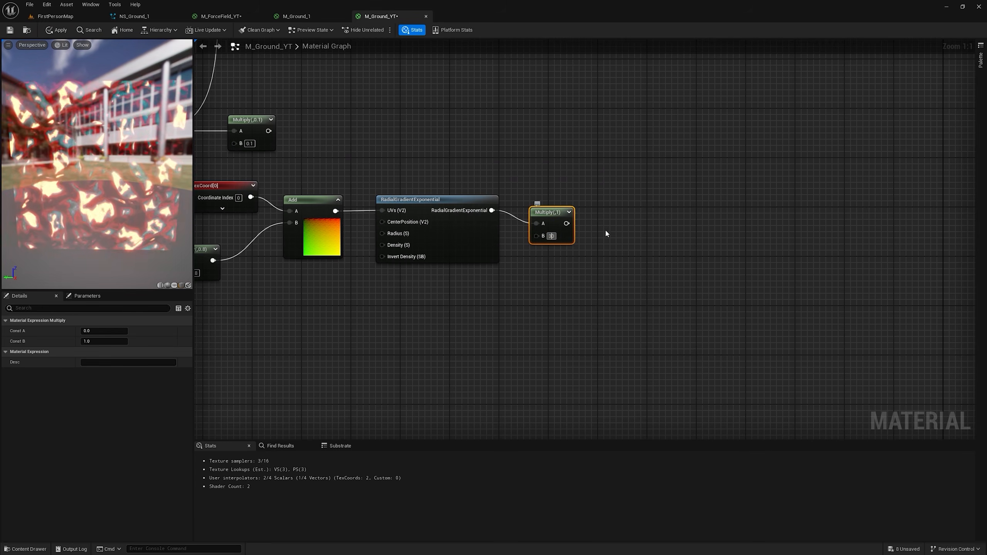
pyautogui.press('Return')
pyautogui.click(590, 213)
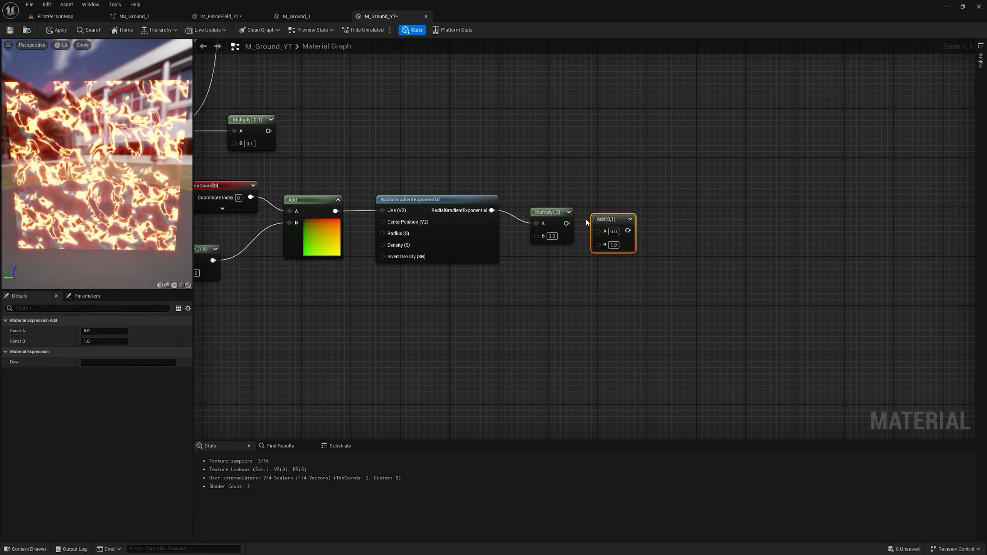
pyautogui.rightClick(506, 294)
pyautogui.write('time')
pyautogui.click(526, 310)
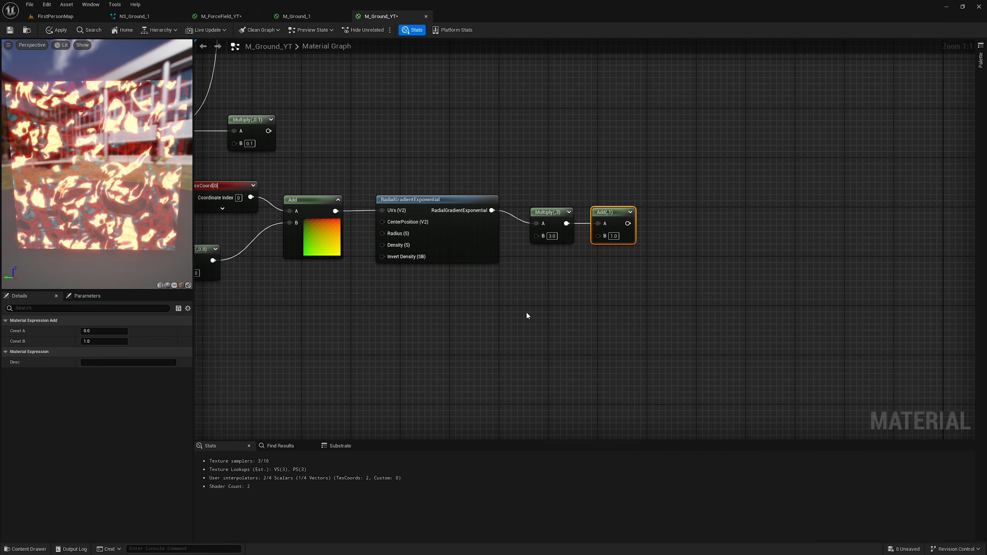
# Step: Feed the sum of the scaled radial gradient and Time into a Sine node
pyautogui.moveTo(538, 313); pyautogui.dragTo(693, 209)
pyautogui.write('sin')
pyautogui.press('Return')
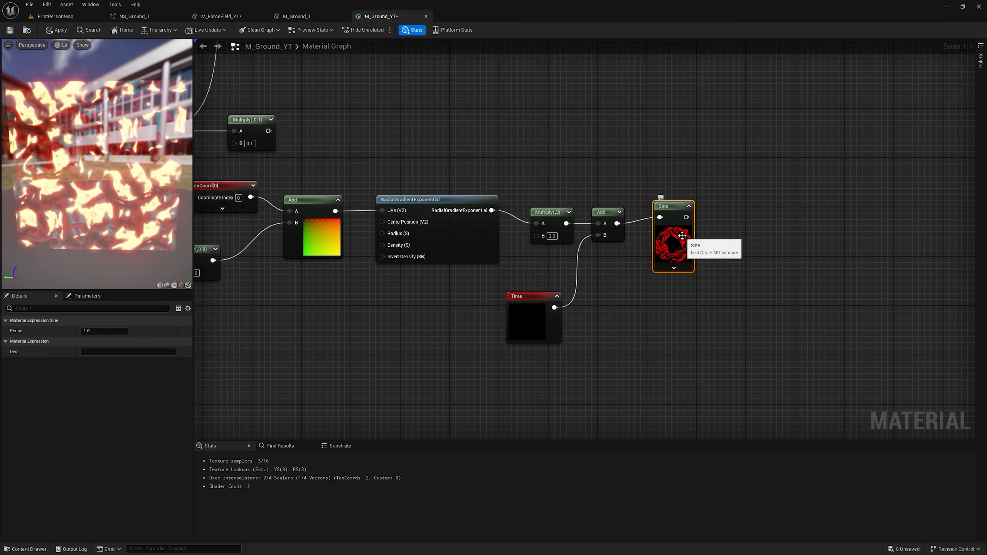
pyautogui.moveTo(679, 211); pyautogui.dragTo(631, 202, button='right')
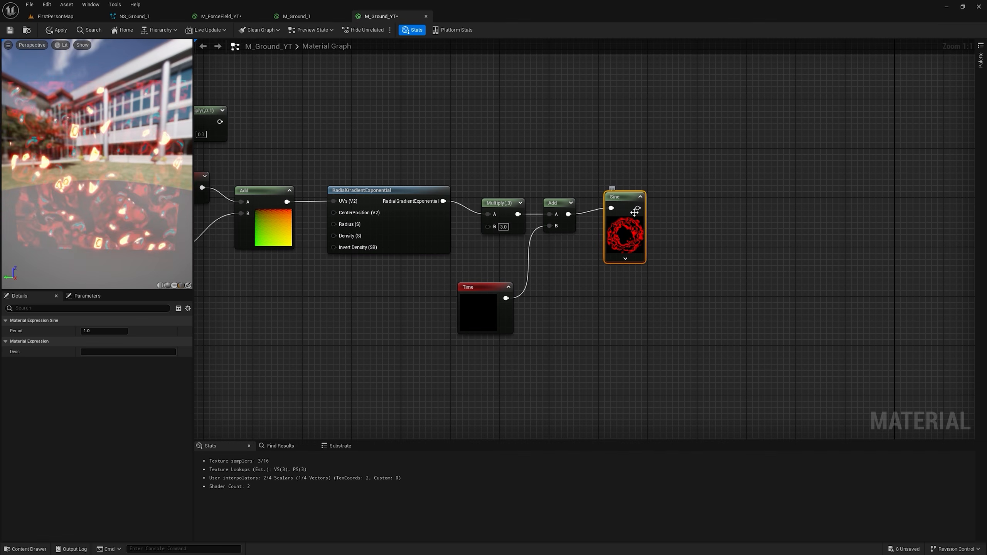
# Step: Add 1 to the Sine output, multiply it by 0.5 and expand the previews of both new nodes
pyautogui.click(662, 199)
pyautogui.moveTo(671, 217); pyautogui.dragTo(688, 196)
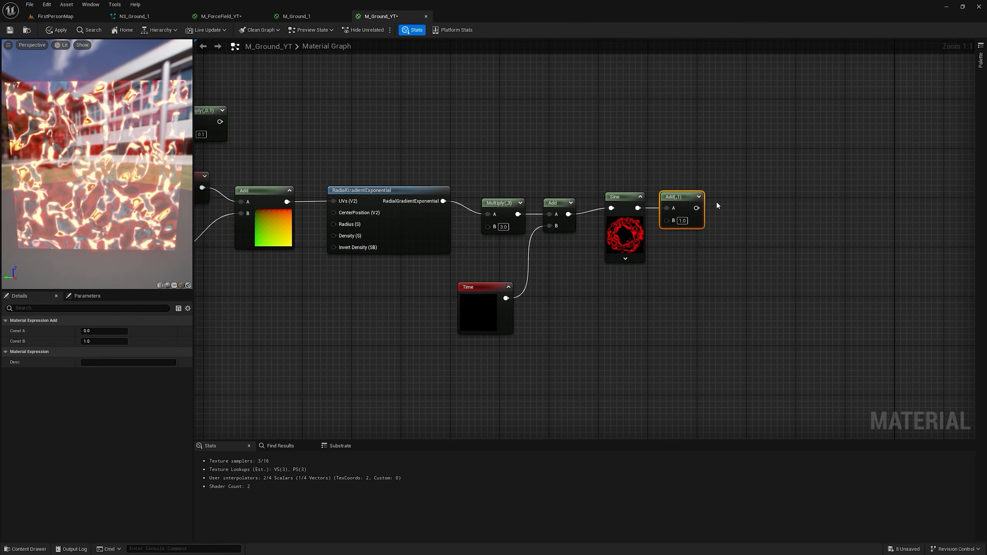
pyautogui.click(713, 197)
pyautogui.moveTo(696, 208); pyautogui.dragTo(739, 197)
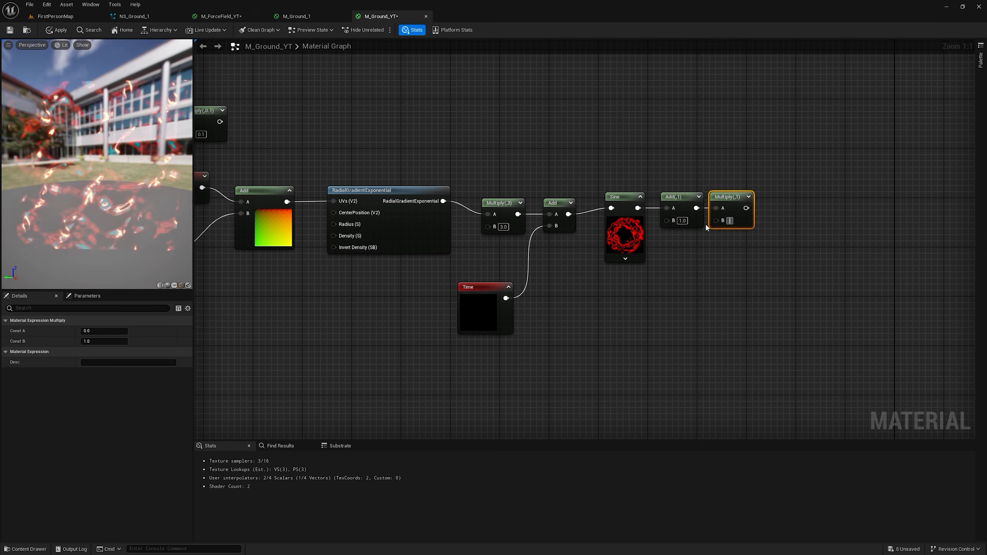
pyautogui.press('Return')
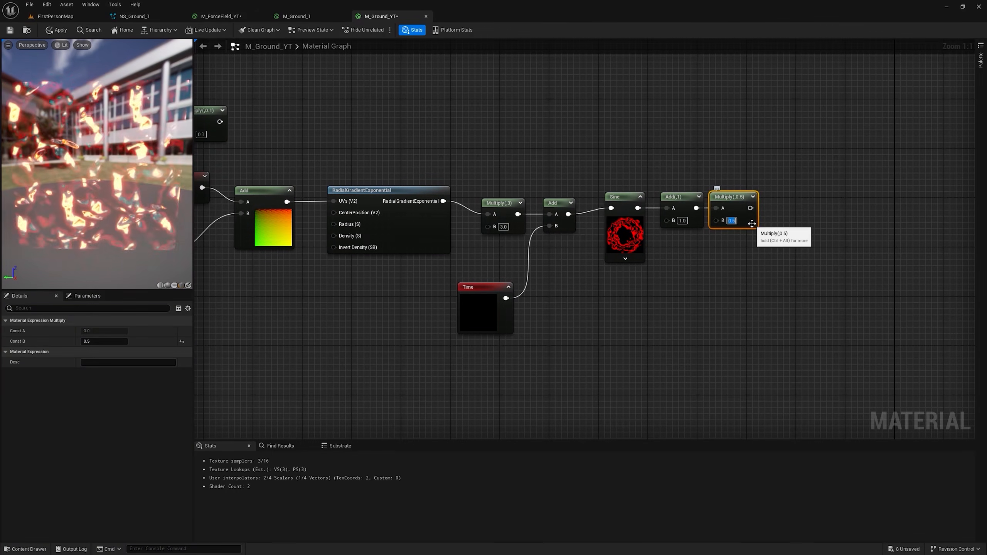
pyautogui.click(753, 197)
pyautogui.click(698, 196)
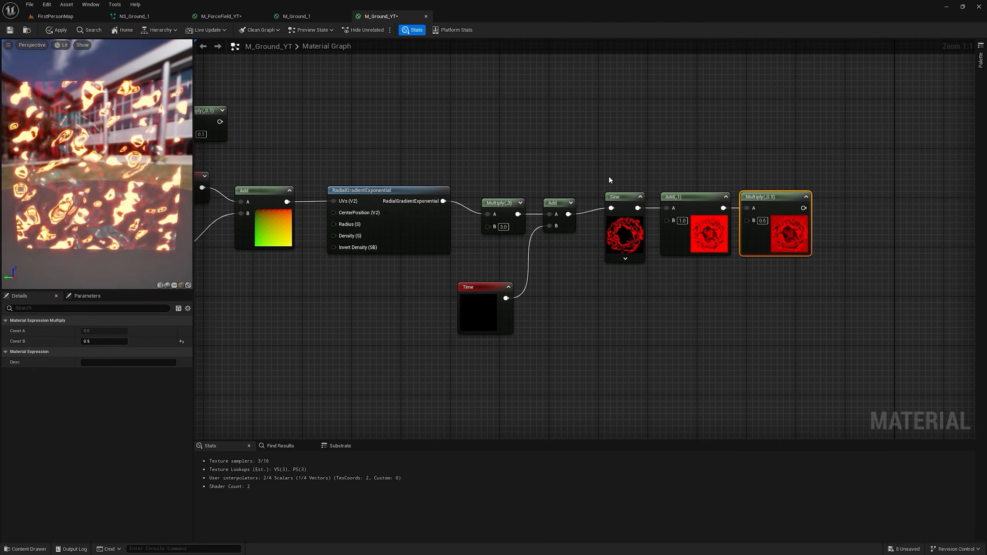
# Step: Multiply the radial gradient by its own 1-x inverse and scale the result by a Multiply of 1.5
pyautogui.moveTo(760, 159); pyautogui.dragTo(748, 166, button='right')
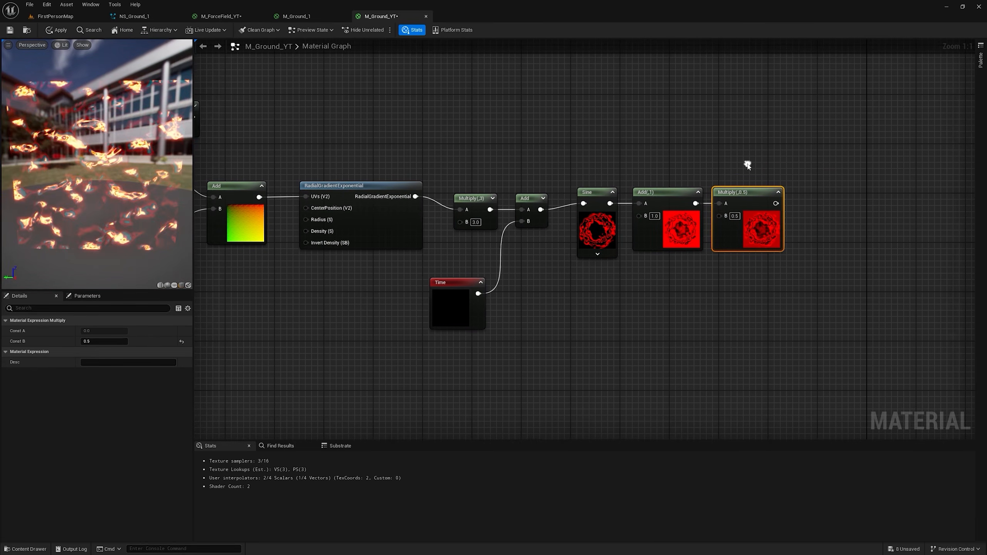
pyautogui.moveTo(560, 146); pyautogui.dragTo(562, 93, button='right')
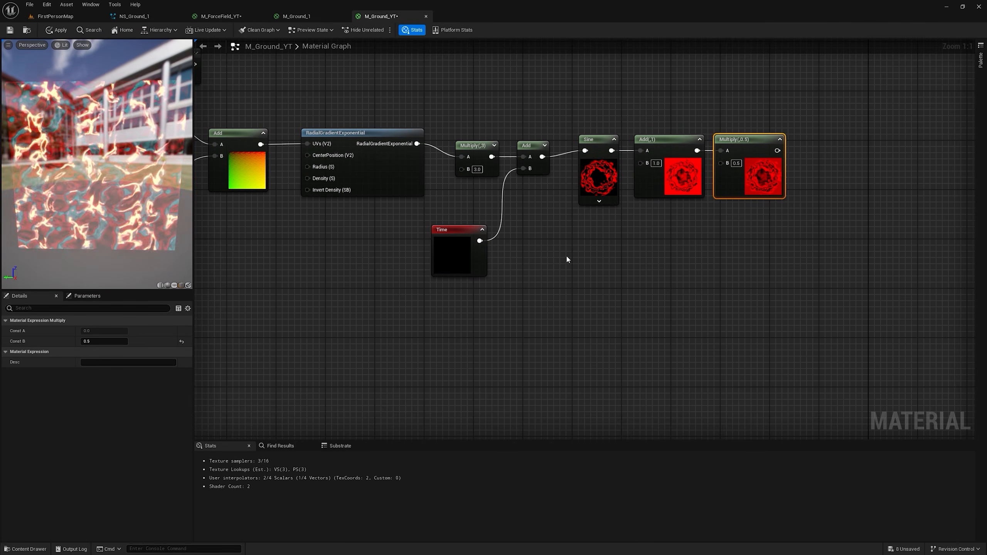
pyautogui.click(649, 275)
pyautogui.moveTo(417, 144); pyautogui.dragTo(608, 317)
pyautogui.write('1-x')
pyautogui.press('Return')
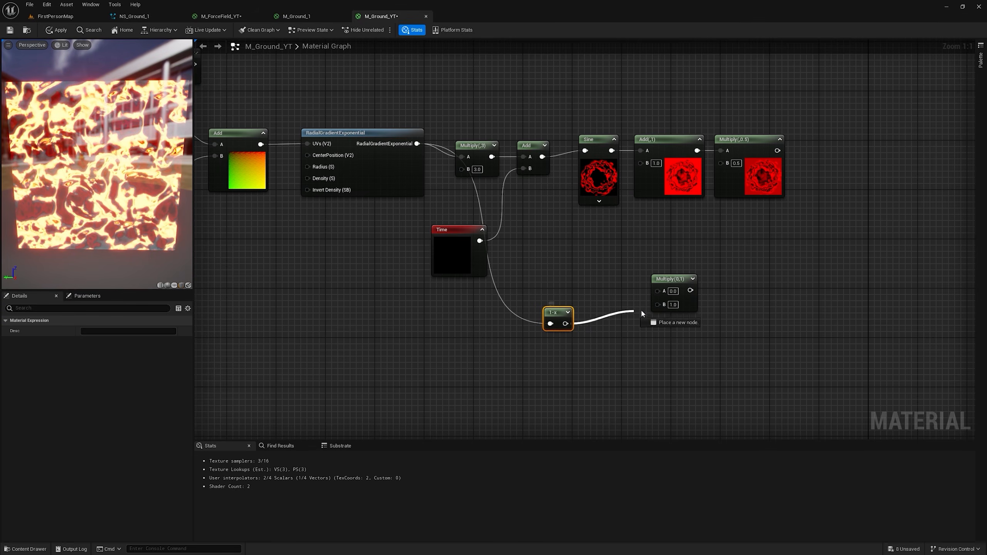
pyautogui.moveTo(651, 280); pyautogui.dragTo(724, 295)
pyautogui.click(681, 279)
pyautogui.click(710, 305)
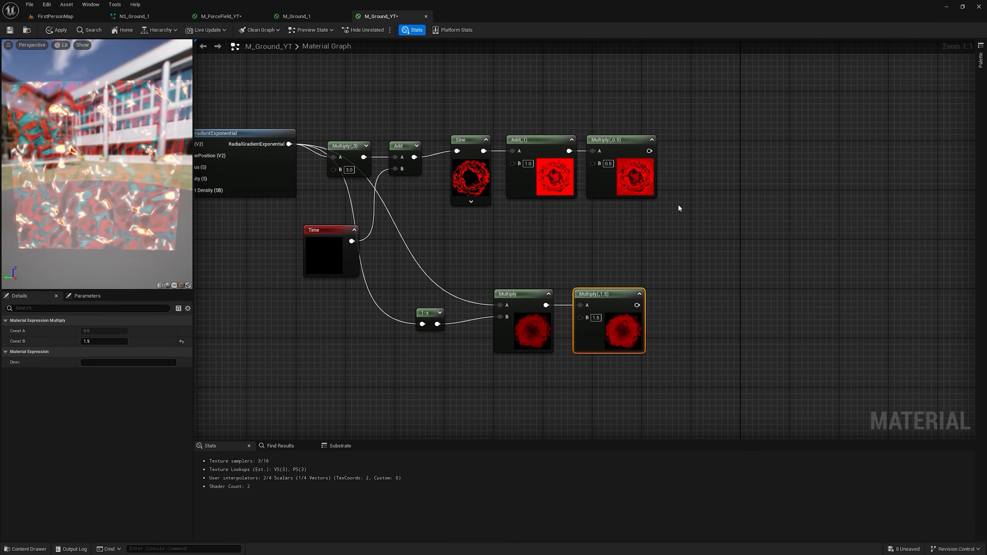
# Step: Multiply the 0.5-scaled sine branch by the 1.5-scaled ring mask and start previewing that Multiply node
pyautogui.press('m')
pyautogui.click(675, 177)
pyautogui.moveTo(649, 151); pyautogui.dragTo(673, 181)
pyautogui.moveTo(685, 197); pyautogui.dragTo(737, 158)
pyautogui.click(710, 182)
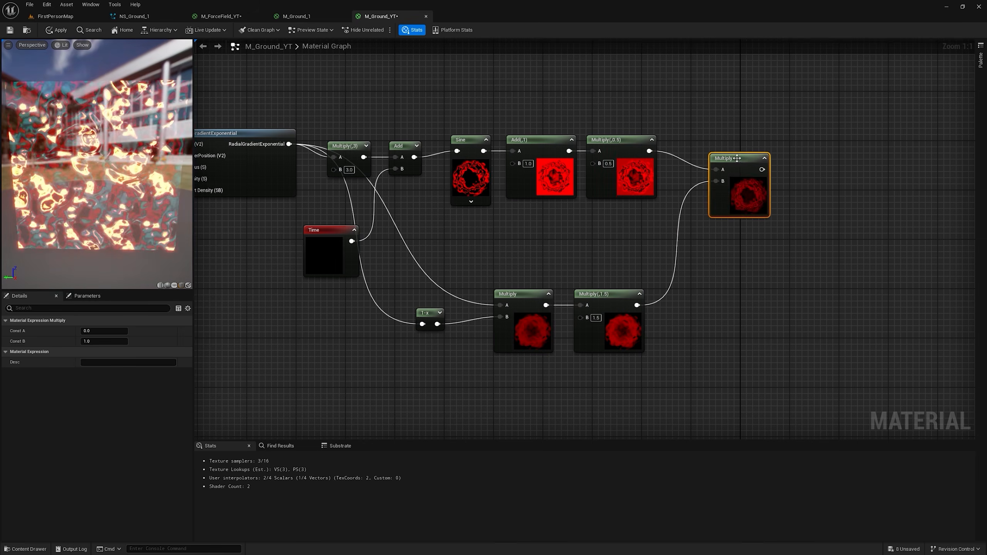
pyautogui.rightClick(737, 162)
pyautogui.click(757, 176)
# Step: Set the T_Water_N Texture Sample's MipValueMode to MipBias and change its Const Mip Value
pyautogui.moveTo(229, 218); pyautogui.dragTo(314, 220, button='right')
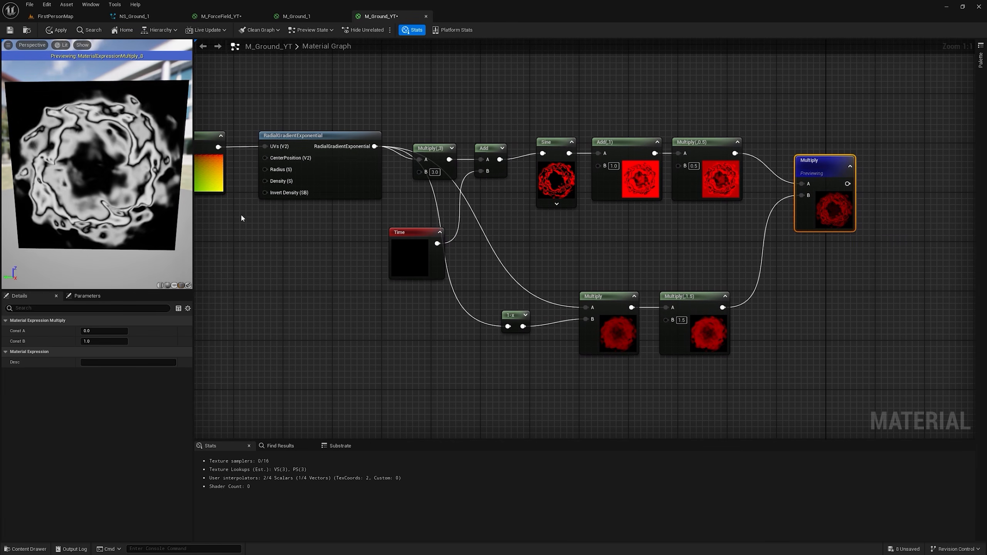
pyautogui.scroll(-3, 447, 233)
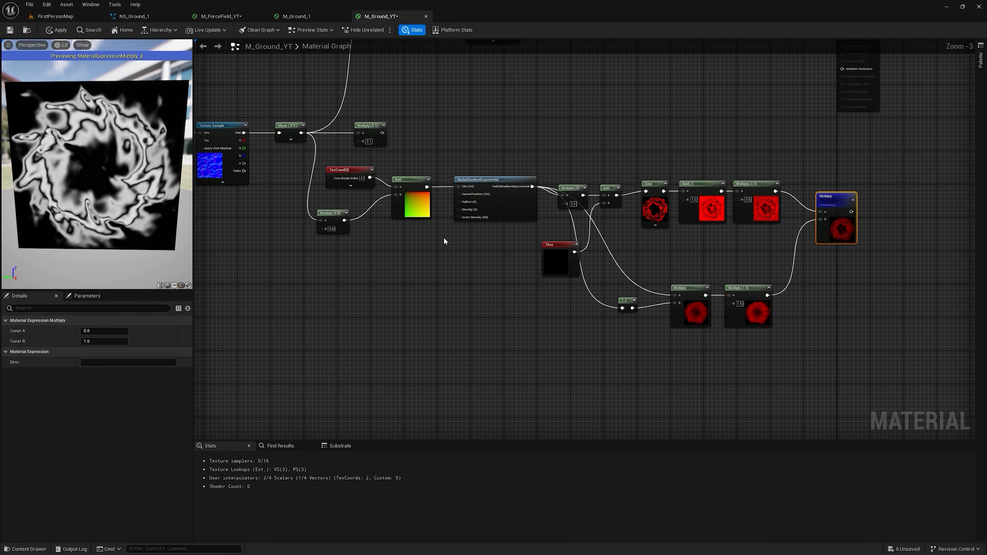
pyautogui.moveTo(330, 260); pyautogui.dragTo(462, 286, button='right')
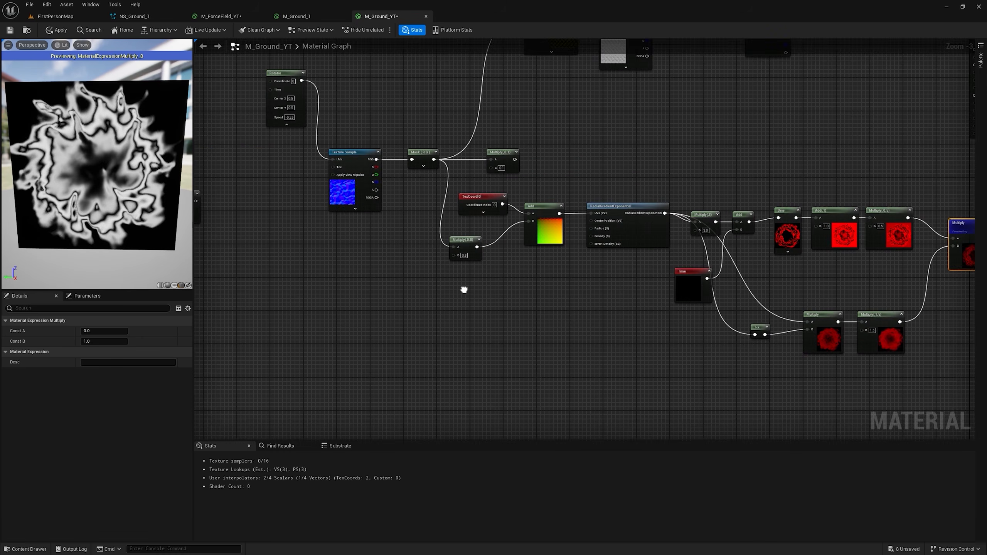
pyautogui.click(356, 154)
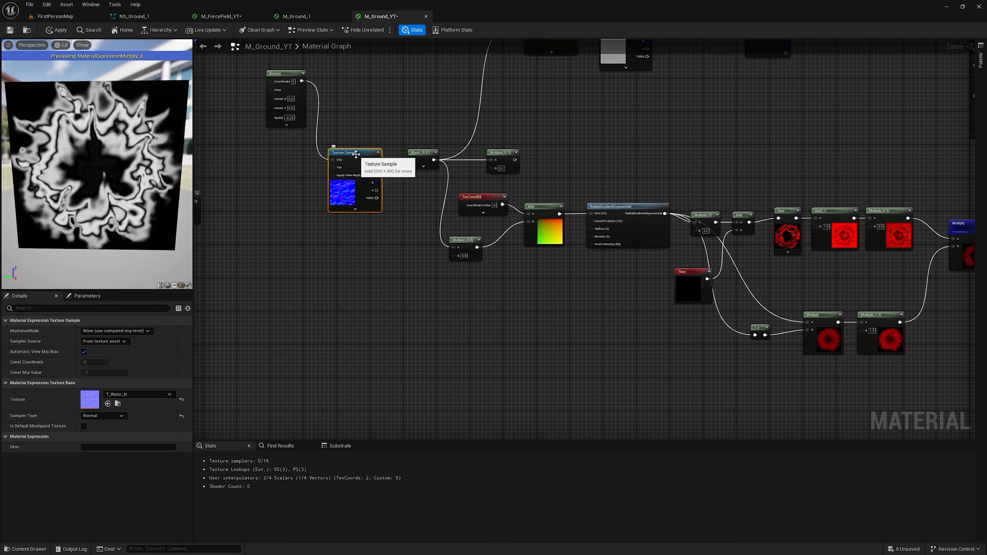
pyautogui.click(104, 332)
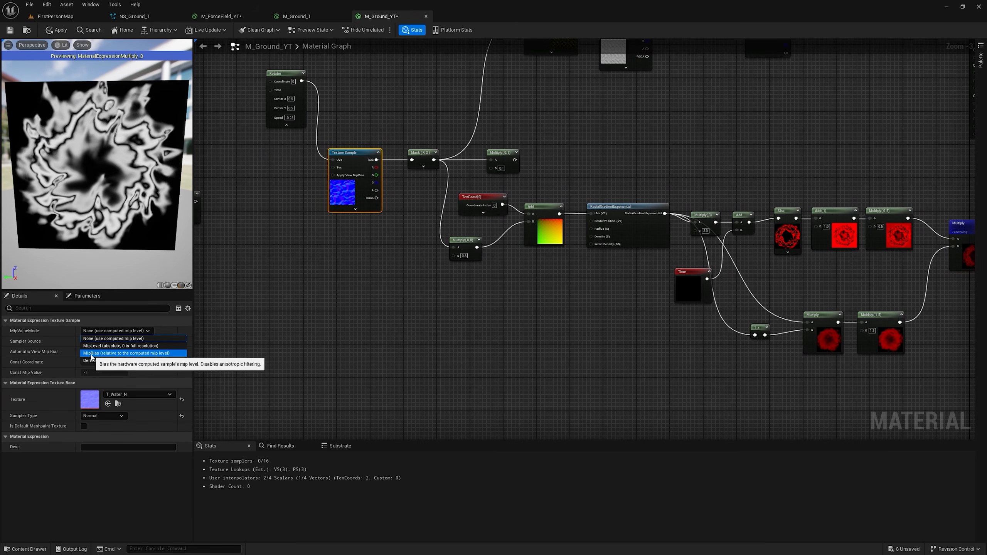
pyautogui.click(125, 356)
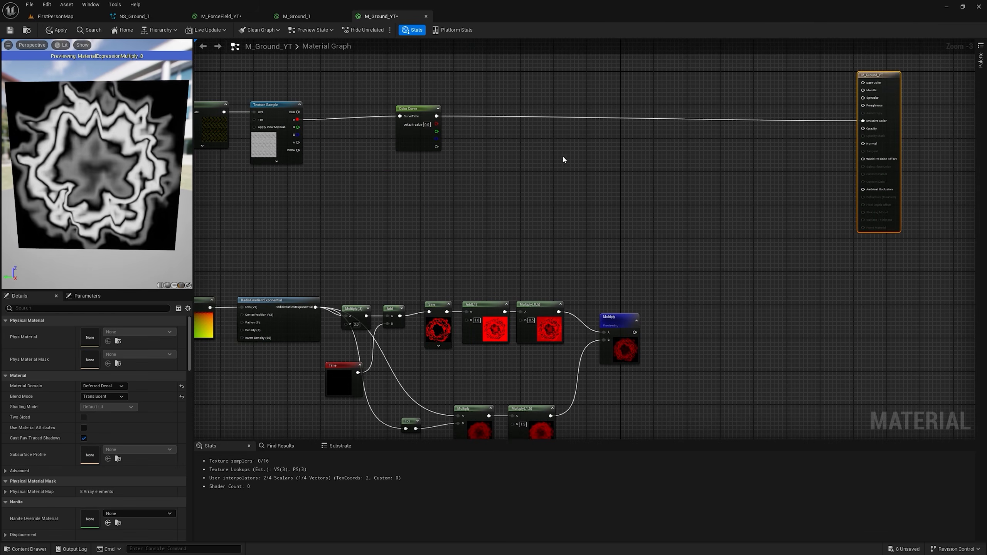
# Step: Copy the TexCoord, 17 Multiply and pink Texture Sample nodes from M_ForceField_YT into M_Ground_YT below the ring mask branch
pyautogui.moveTo(625, 231); pyautogui.dragTo(685, 111, button='right')
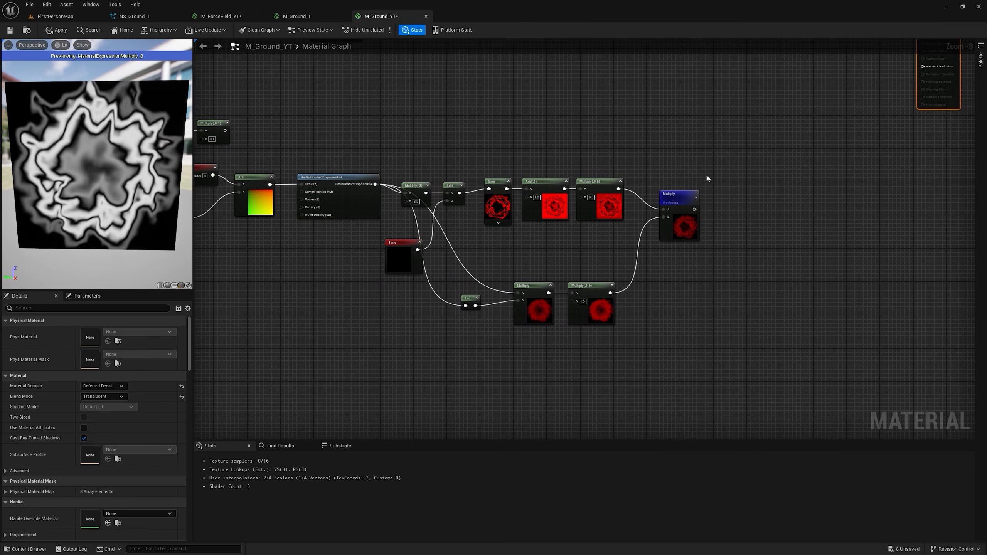
pyautogui.click(221, 16)
pyautogui.scroll(-5, 602, 255)
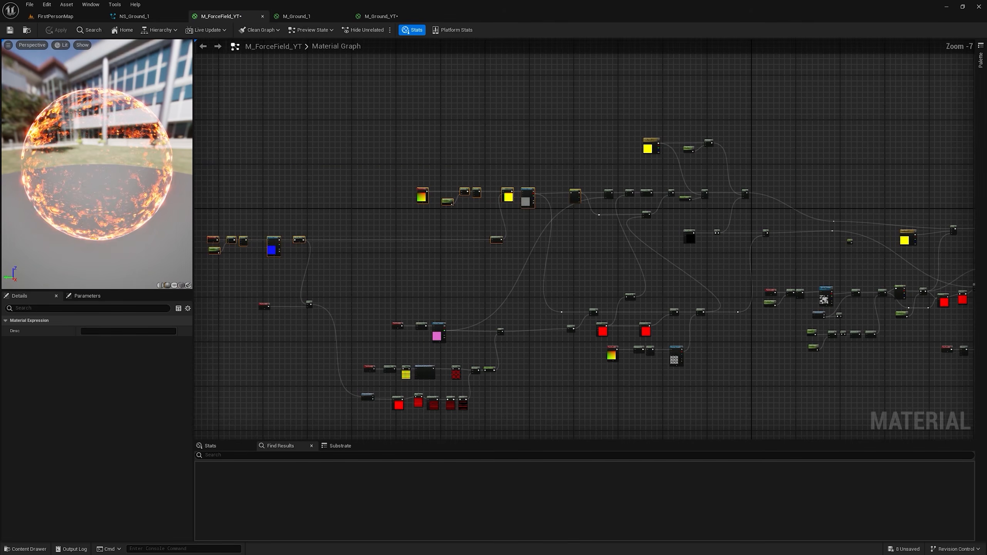
pyautogui.scroll(5, 477, 237)
pyautogui.rightClick(475, 222)
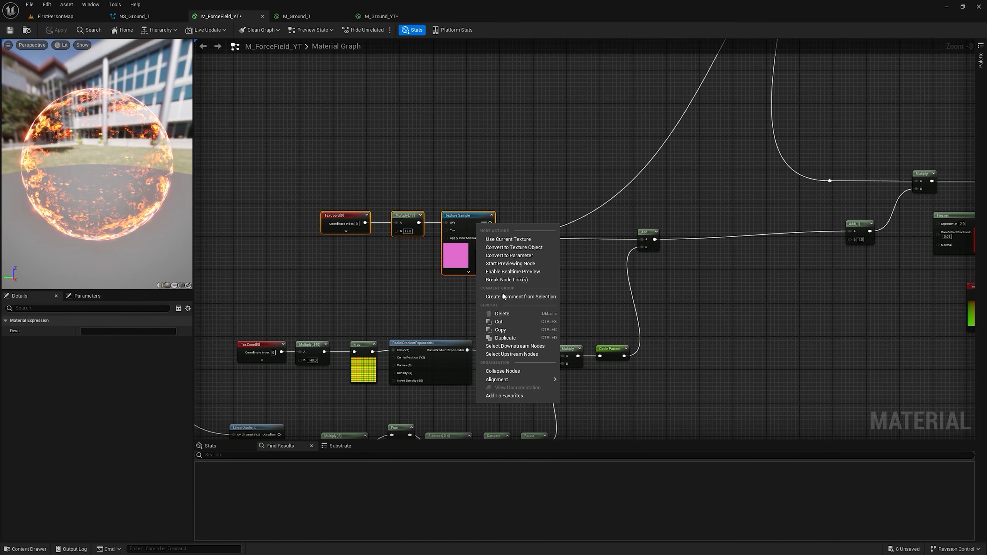
pyautogui.click(491, 330)
pyautogui.click(381, 16)
pyautogui.moveTo(564, 257); pyautogui.dragTo(476, 178, button='right')
pyautogui.hotkey('ctrl', 'v')
pyautogui.moveTo(546, 226); pyautogui.dragTo(539, 256, button='right')
pyautogui.scroll(2, 556, 326)
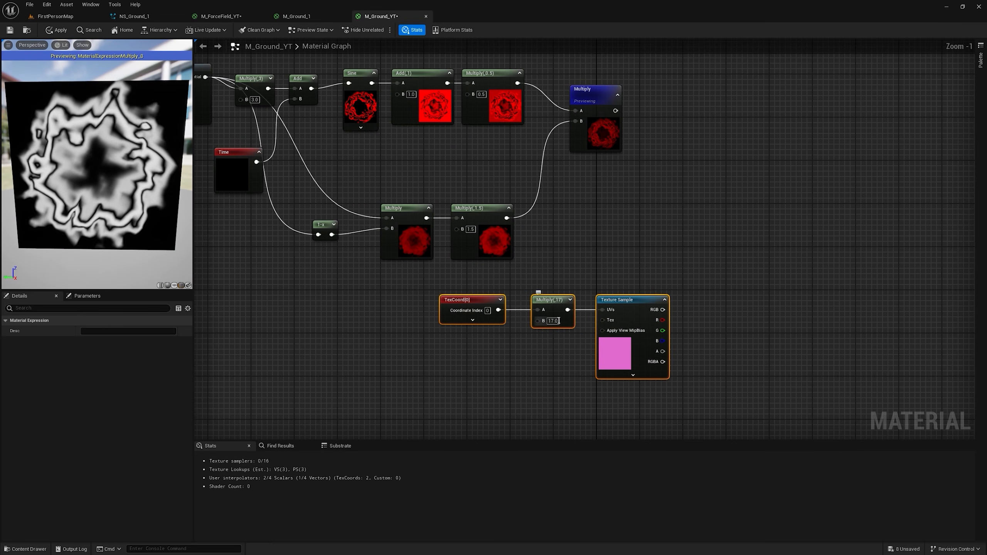
# Step: Set the pasted Multiply's B to 4 and move the Sine chain and previewed Multiply away from the RadialGradientExponential node
pyautogui.moveTo(379, 112); pyautogui.dragTo(732, 186)
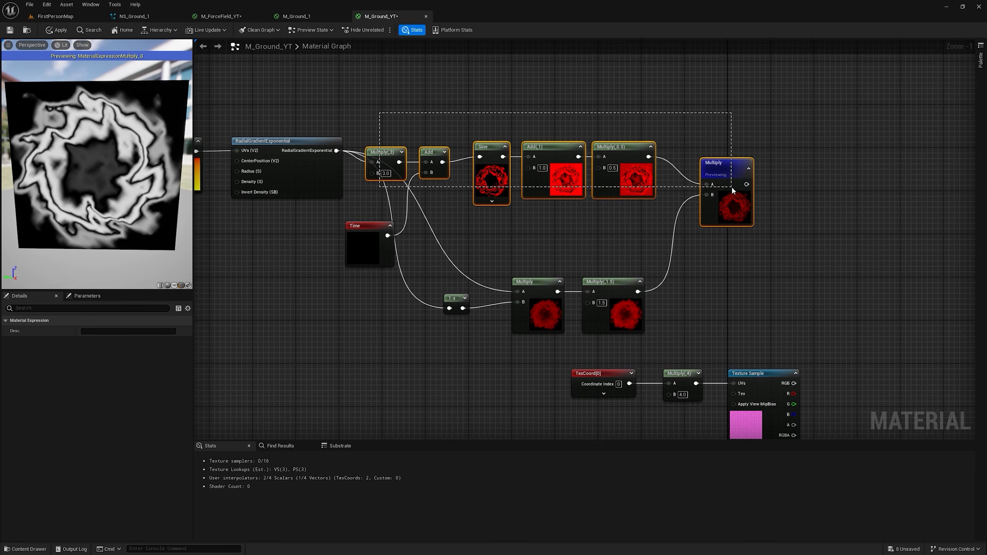
pyautogui.moveTo(731, 172); pyautogui.dragTo(762, 156)
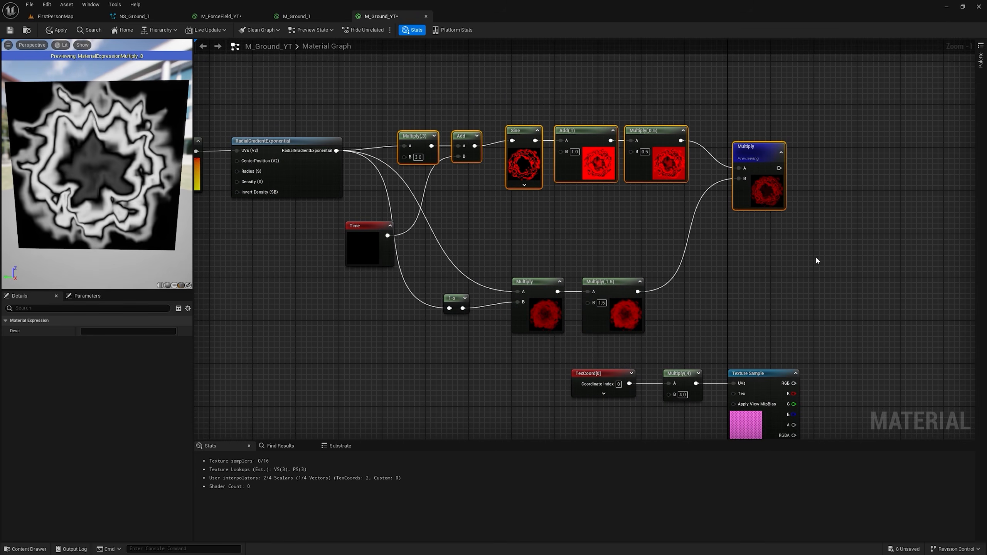
# Step: Multiply the RadialGradientExponential output by the pink Texture Sample's G channel and start previewing that new Multiply node
pyautogui.click(834, 253)
pyautogui.moveTo(342, 152); pyautogui.dragTo(836, 263)
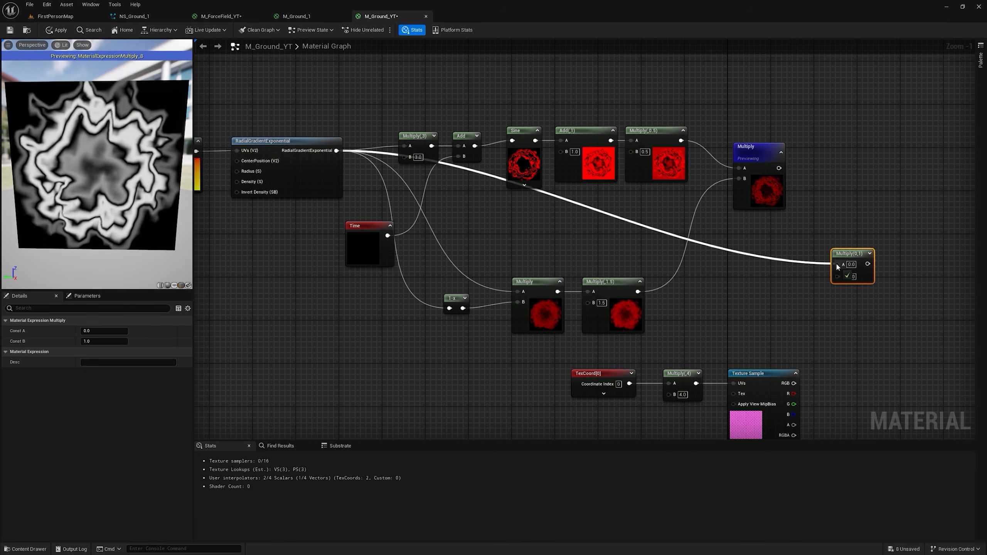
pyautogui.moveTo(835, 263); pyautogui.dragTo(736, 257, button='right')
pyautogui.moveTo(694, 399); pyautogui.dragTo(737, 269)
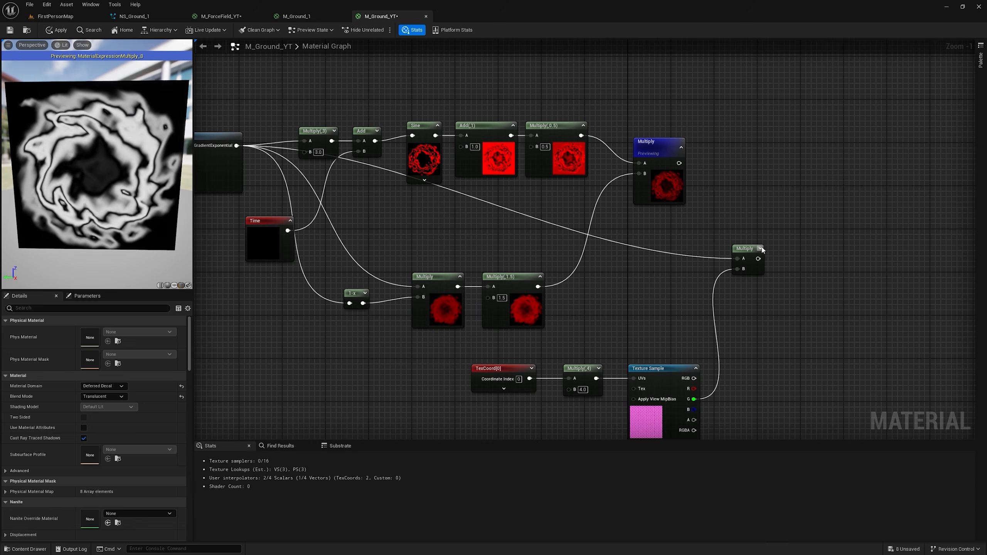
pyautogui.click(760, 248)
pyautogui.rightClick(760, 248)
pyautogui.click(796, 263)
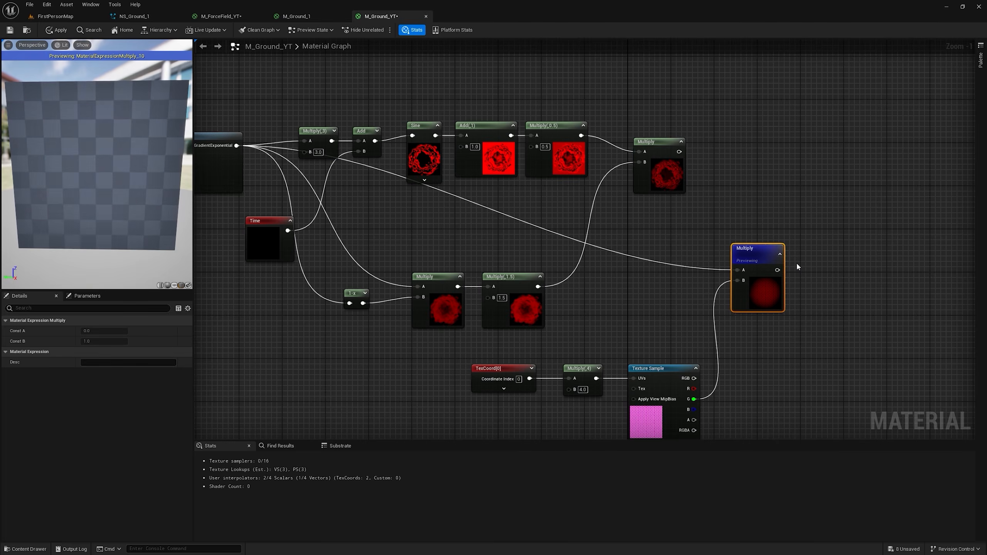
pyautogui.click(748, 223)
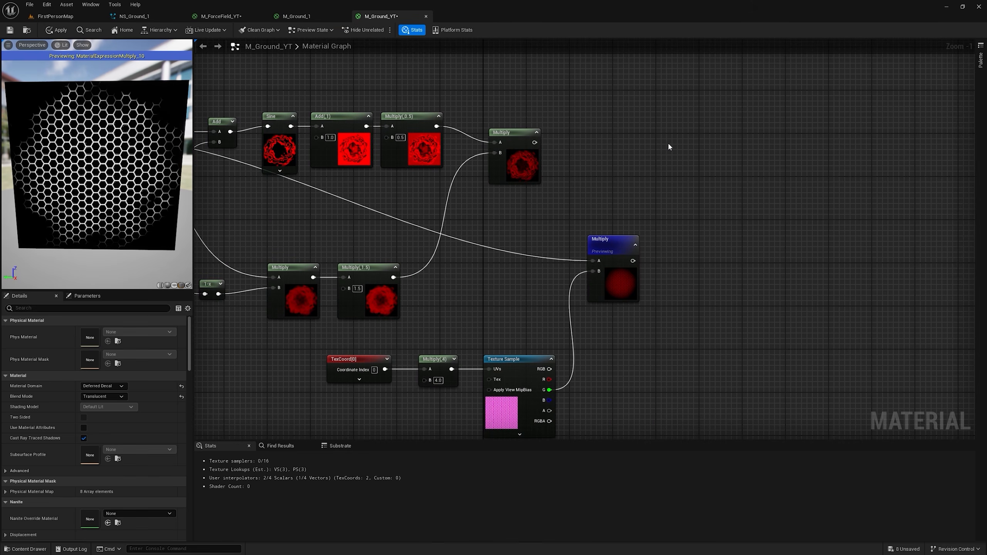
# Step: Add the sine ring Multiply and the hexagon Multiply together, connect the sum to Opacity, and apply the material
pyautogui.click(669, 145)
pyautogui.moveTo(534, 142); pyautogui.dragTo(675, 158)
pyautogui.moveTo(501, 275); pyautogui.dragTo(582, 61)
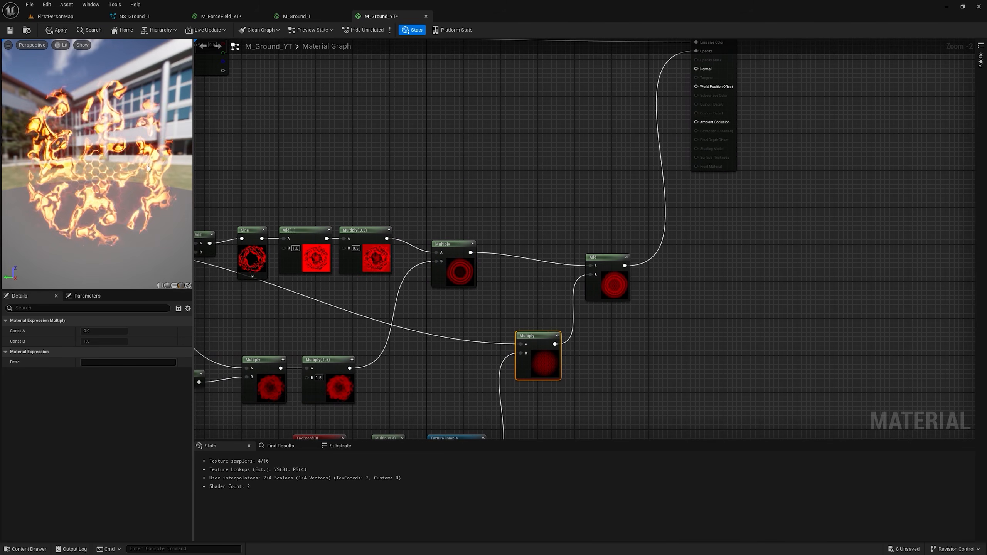
pyautogui.click(58, 30)
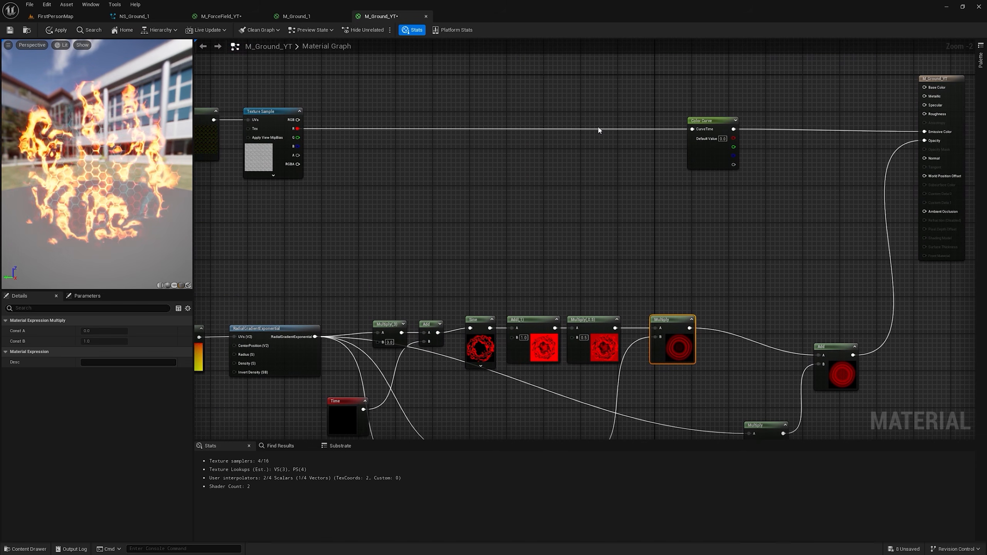
# Step: Create an Add node before the Color Curve that sums the grey Texture Sample's R channel and the sine ring Multiply
pyautogui.click(599, 131)
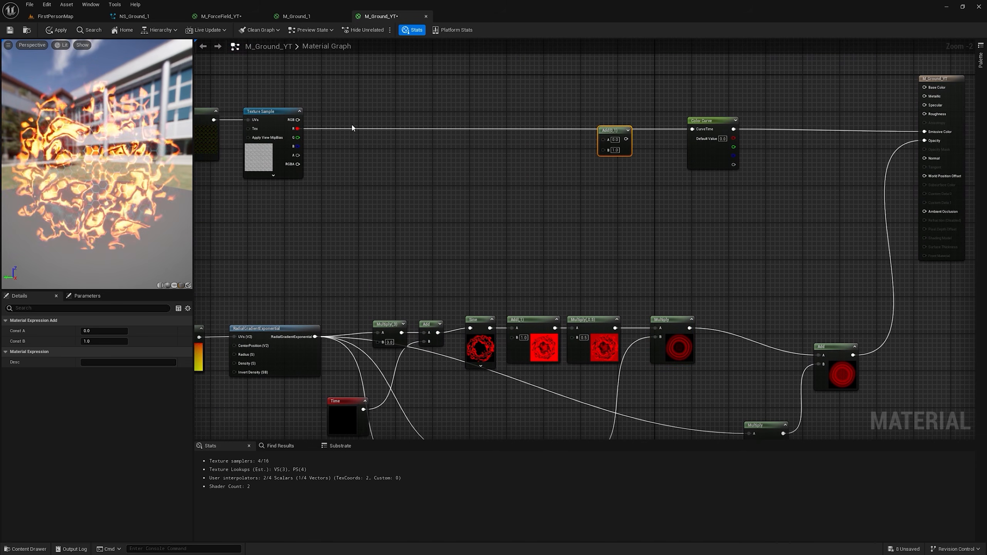
pyautogui.moveTo(297, 128); pyautogui.dragTo(603, 139)
pyautogui.moveTo(689, 328); pyautogui.dragTo(603, 148)
# Step: Pass the new Add through a Saturate node into the Color Curve's CurveTime and arrange these nodes
pyautogui.write('sat')
pyautogui.moveTo(617, 139); pyautogui.dragTo(760, 120)
pyautogui.press('Return')
pyautogui.moveTo(749, 164); pyautogui.dragTo(596, 153, button='right')
pyautogui.moveTo(454, 121); pyautogui.dragTo(451, 111)
pyautogui.moveTo(605, 112); pyautogui.dragTo(642, 107)
pyautogui.moveTo(434, 99); pyautogui.dragTo(574, 117)
pyautogui.moveTo(632, 110); pyautogui.dragTo(678, 120)
pyautogui.moveTo(677, 121); pyautogui.dragTo(646, 163, button='right')
# Step: Insert a Lerp with Saturate as its Alpha, connect it to the Color Curve's CurveTime, and preview the Lerp
pyautogui.press('l')
pyautogui.click(563, 100)
pyautogui.moveTo(568, 134); pyautogui.dragTo(553, 169)
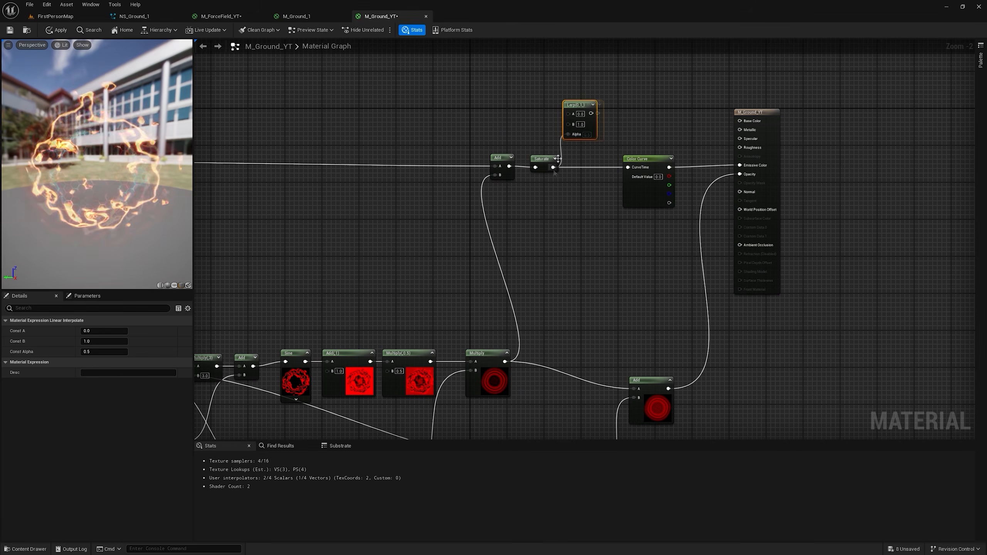
pyautogui.moveTo(627, 167); pyautogui.dragTo(591, 114)
pyautogui.rightClick(589, 106)
pyautogui.click(606, 118)
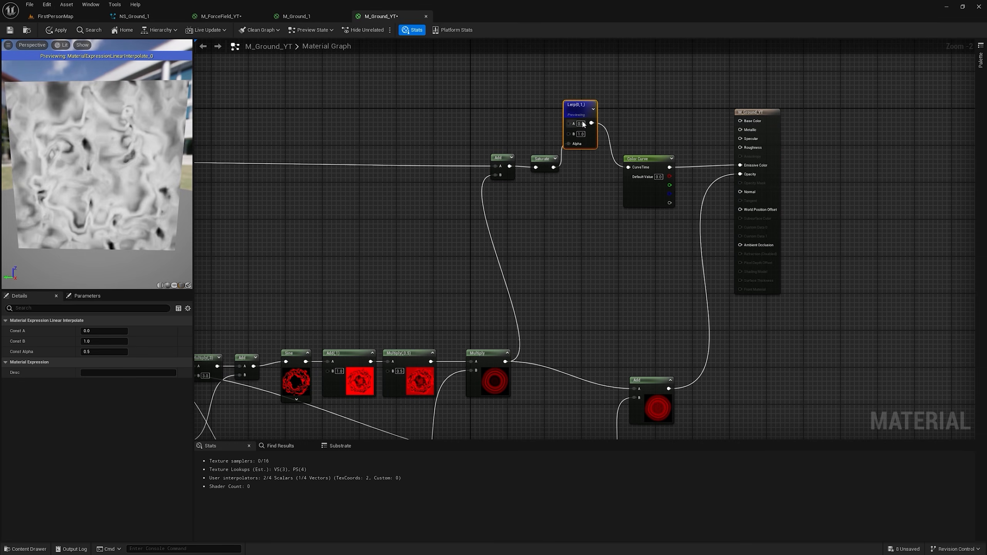
# Step: Set the Lerp's A to 0.1 and B to 0.8, stop its preview, and try 0.3 for B
pyautogui.write('1')
pyautogui.press('Tab')
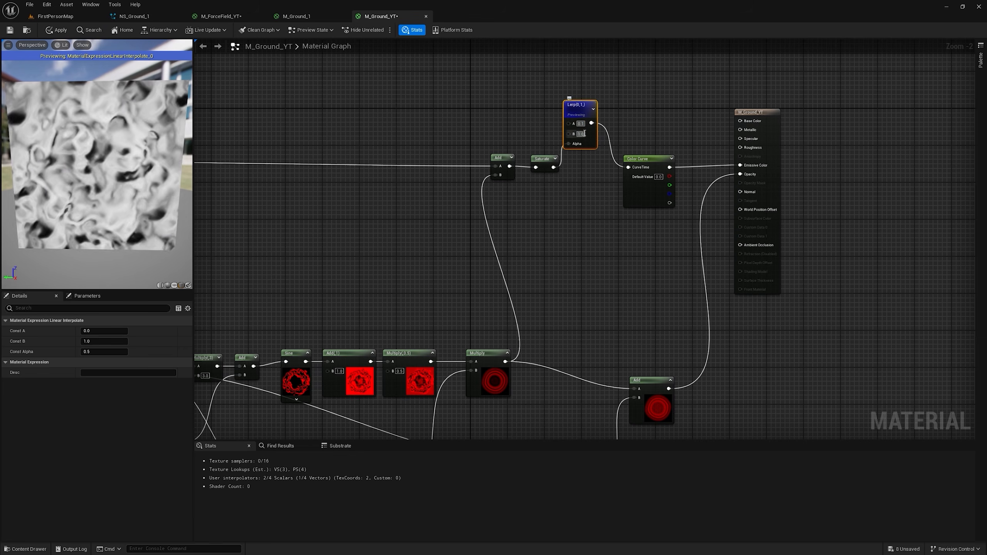
pyautogui.write('0.8')
pyautogui.press('Return')
pyautogui.rightClick(587, 113)
pyautogui.click(602, 125)
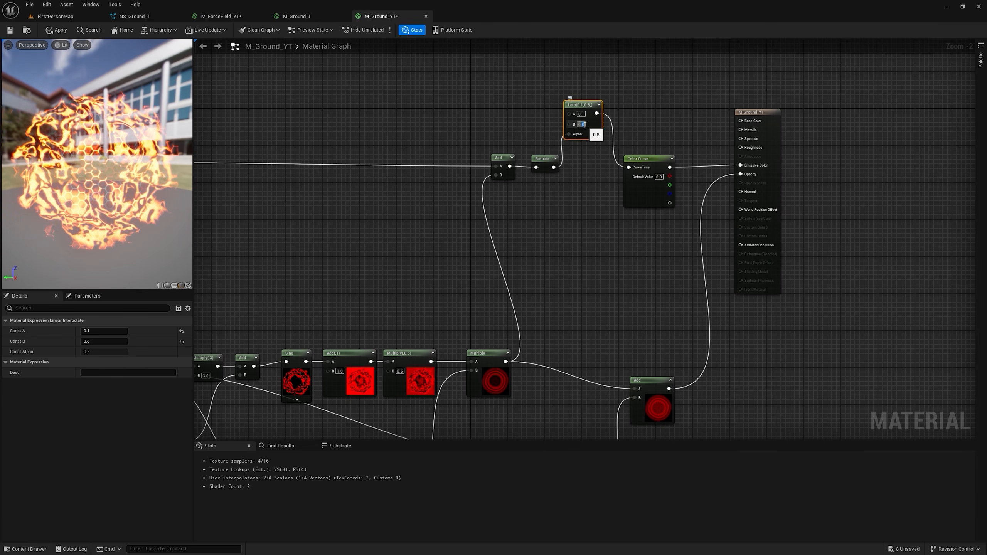
pyautogui.moveTo(588, 125); pyautogui.dragTo(587, 125)
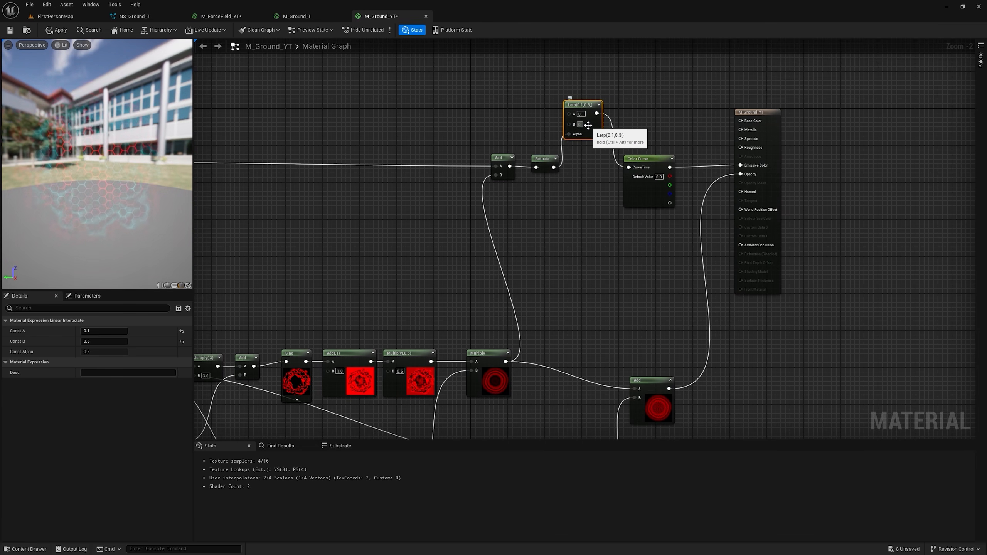
pyautogui.press('Return')
# Step: Apply and save M_Ground_YT, create its material instance M_Ground_YT_Inst, and place the instance as a decal beside the wall
pyautogui.click(60, 33)
pyautogui.click(9, 30)
pyautogui.click(55, 16)
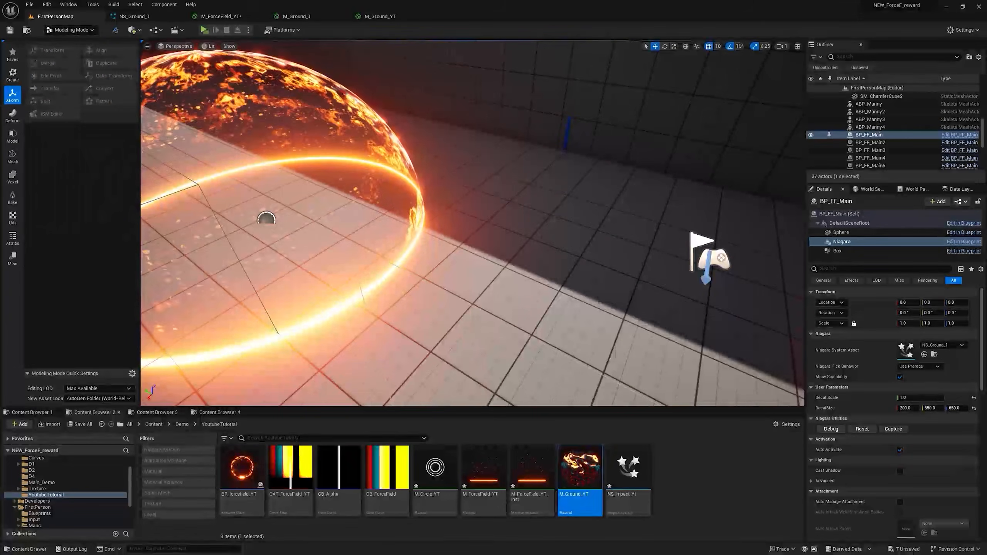
pyautogui.rightClick(581, 471)
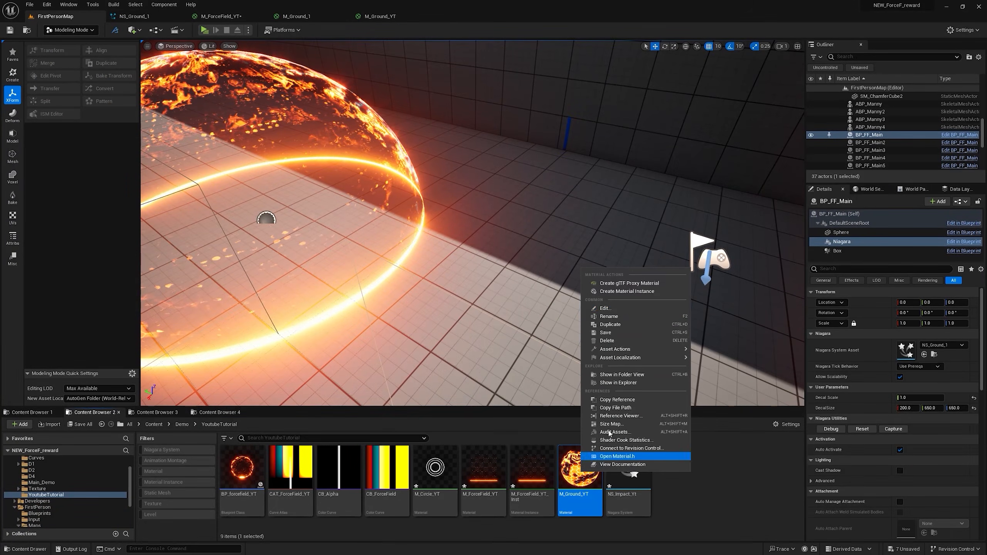
pyautogui.click(622, 291)
pyautogui.moveTo(612, 221); pyautogui.dragTo(642, 188)
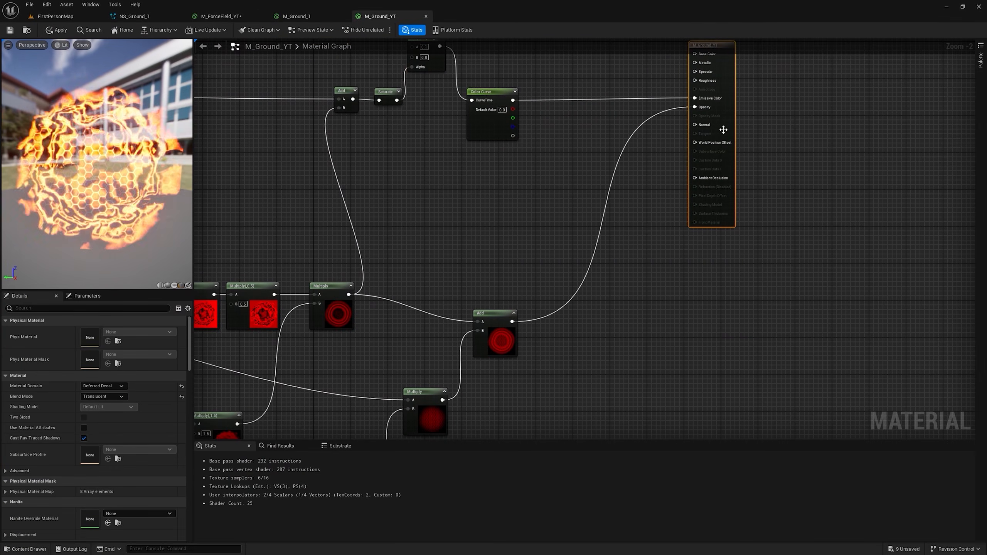
# Step: Add a SceneTexture node to M_Ground_YT below the material output and set its Scene Texture Id to WorldNormal
pyautogui.rightClick(534, 203)
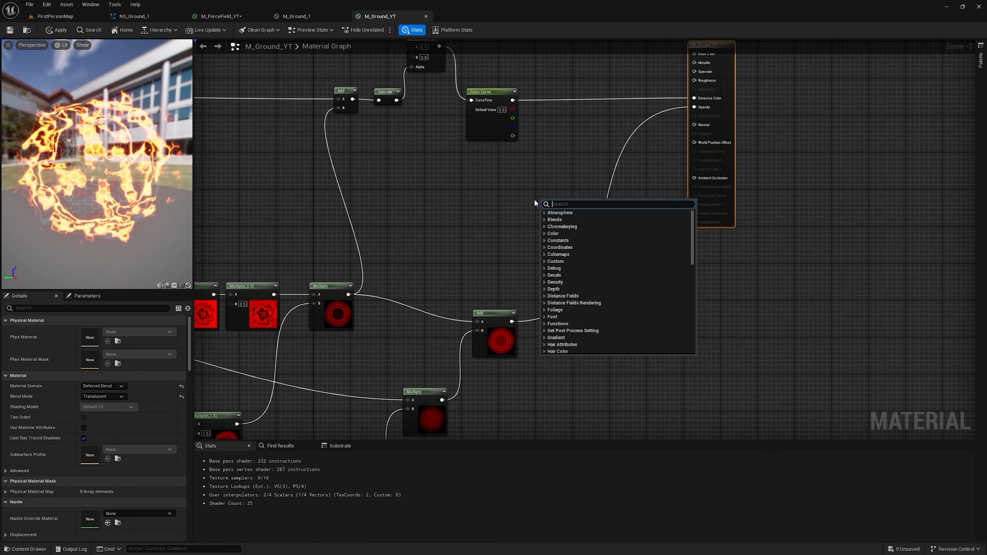
pyautogui.write('scene te')
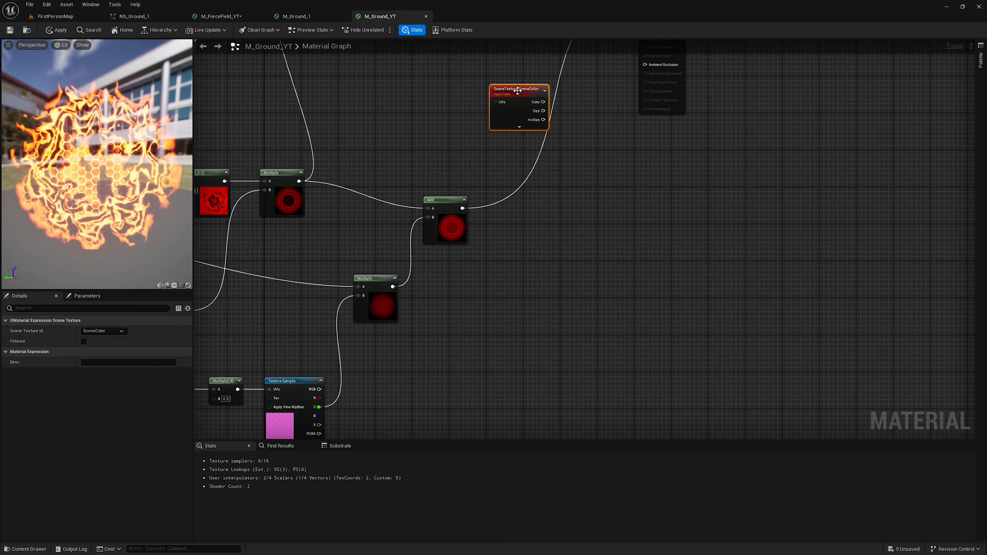
pyautogui.moveTo(555, 112); pyautogui.dragTo(574, 294)
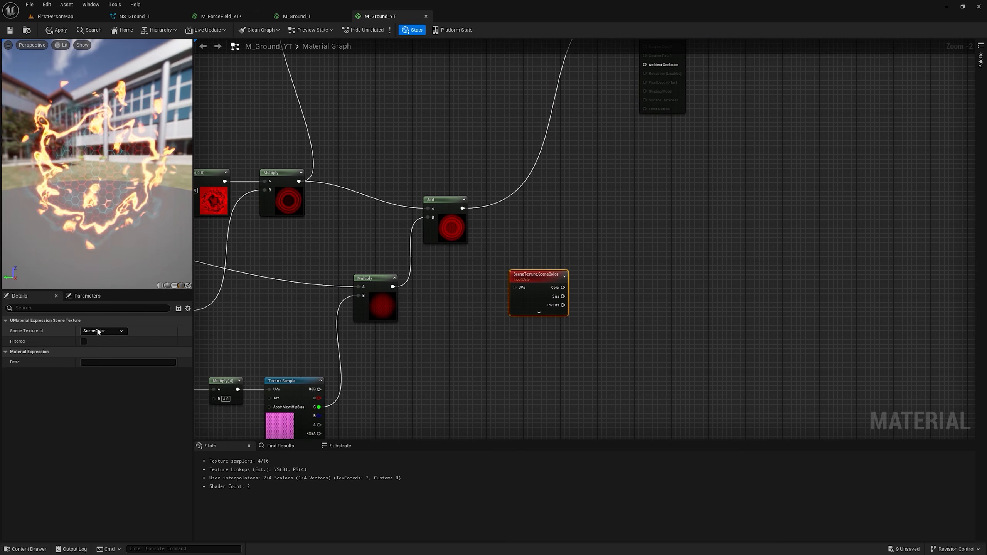
pyautogui.click(116, 331)
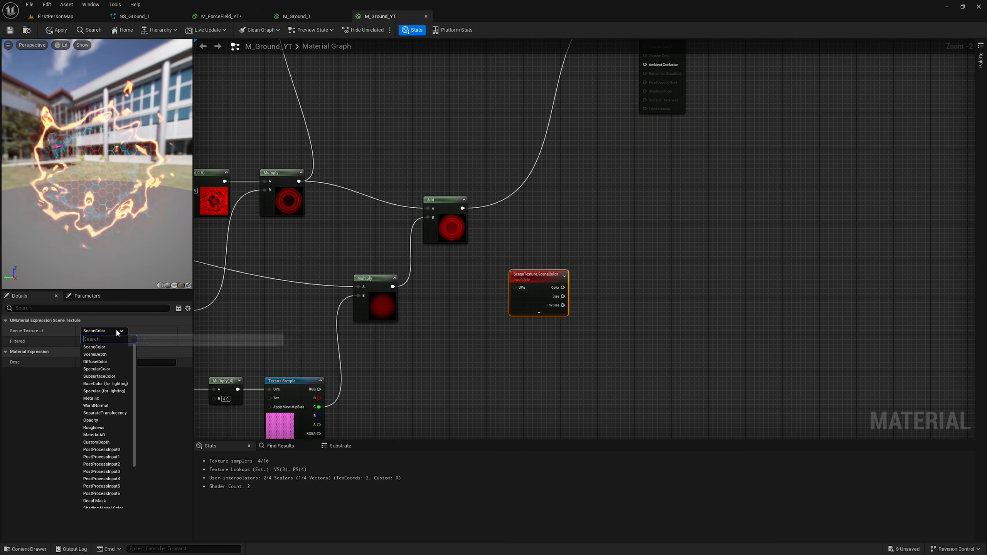
pyautogui.click(109, 405)
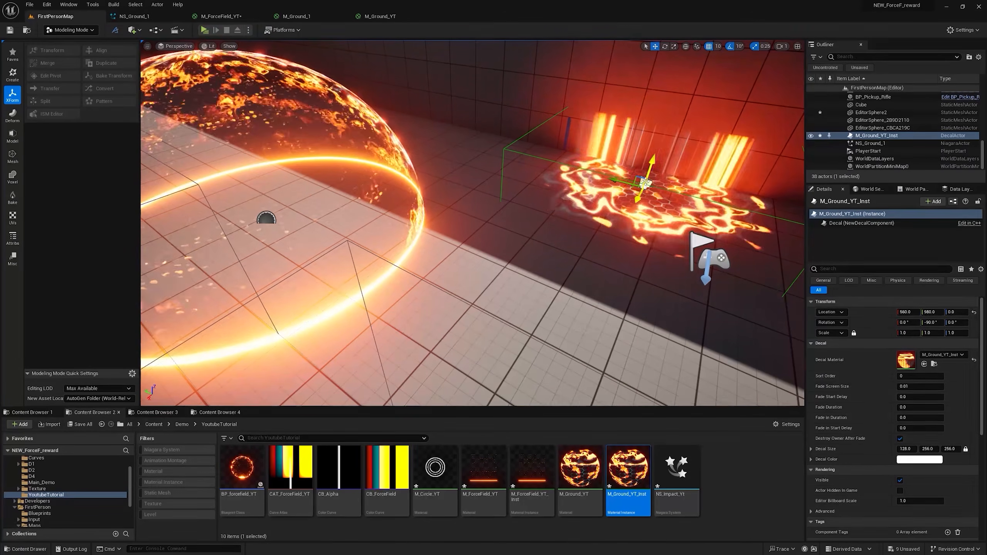
# Step: Connect the WorldNormal SceneTexture's Color to a ComponentMask node that keeps only the B channel
pyautogui.click(380, 16)
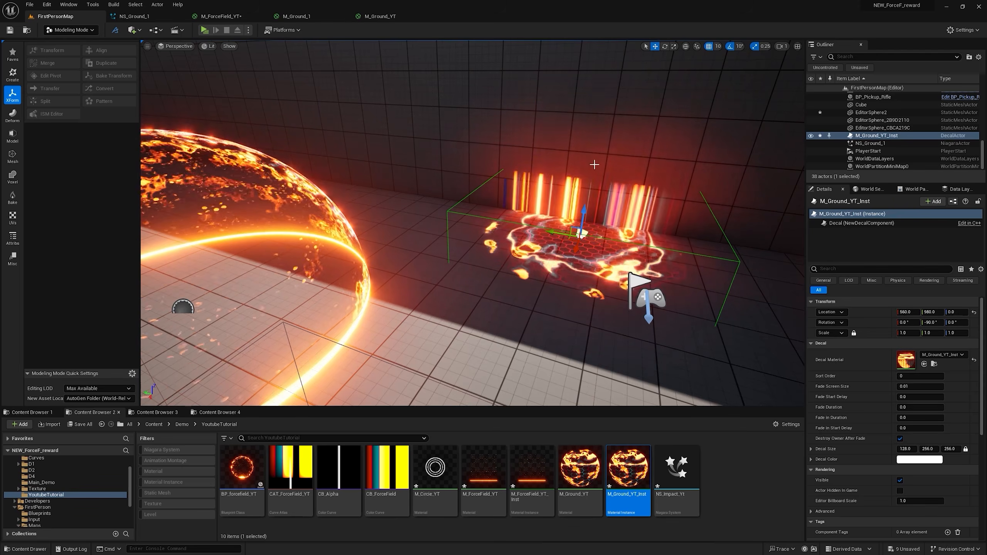
pyautogui.moveTo(516, 272); pyautogui.dragTo(548, 211)
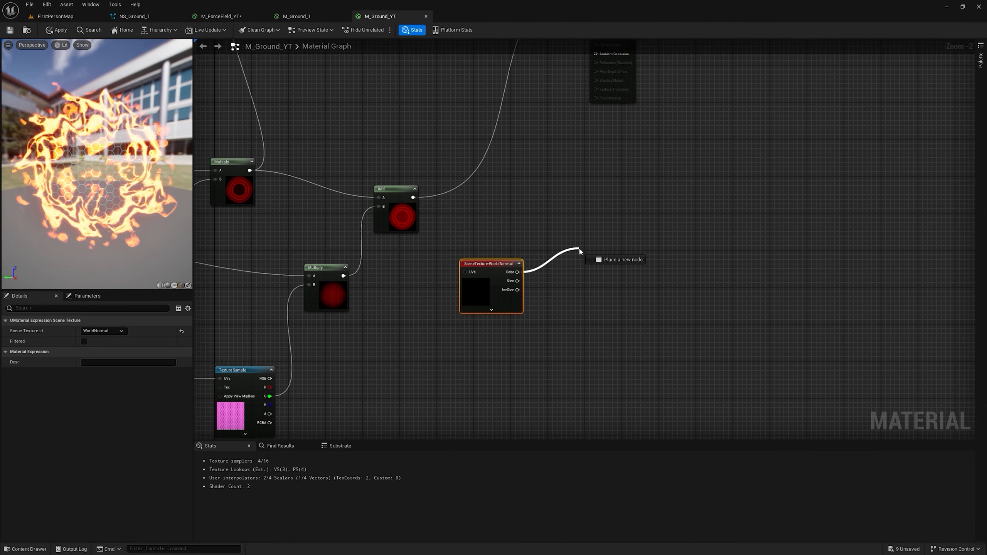
pyautogui.moveTo(546, 264); pyautogui.dragTo(547, 265)
pyautogui.write('mask')
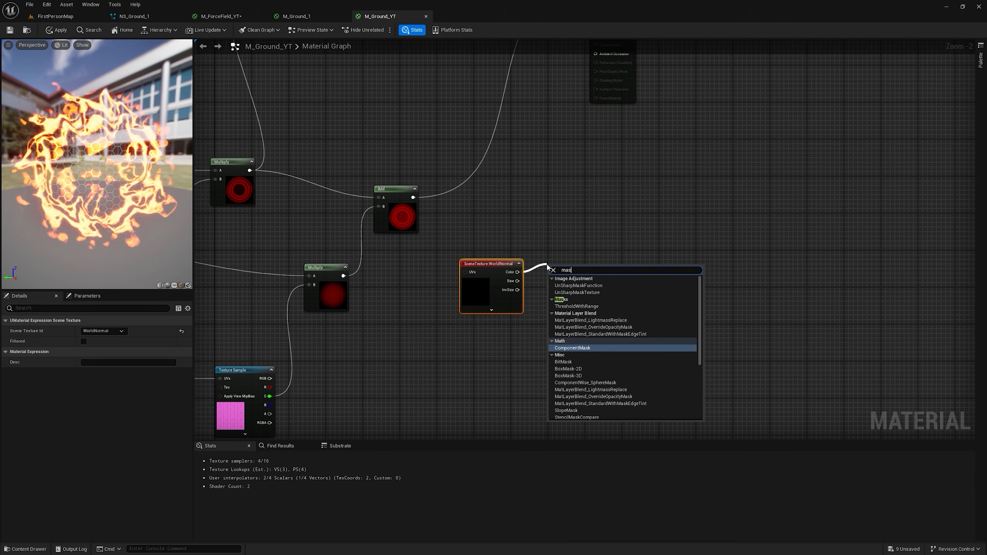
pyautogui.press('Return')
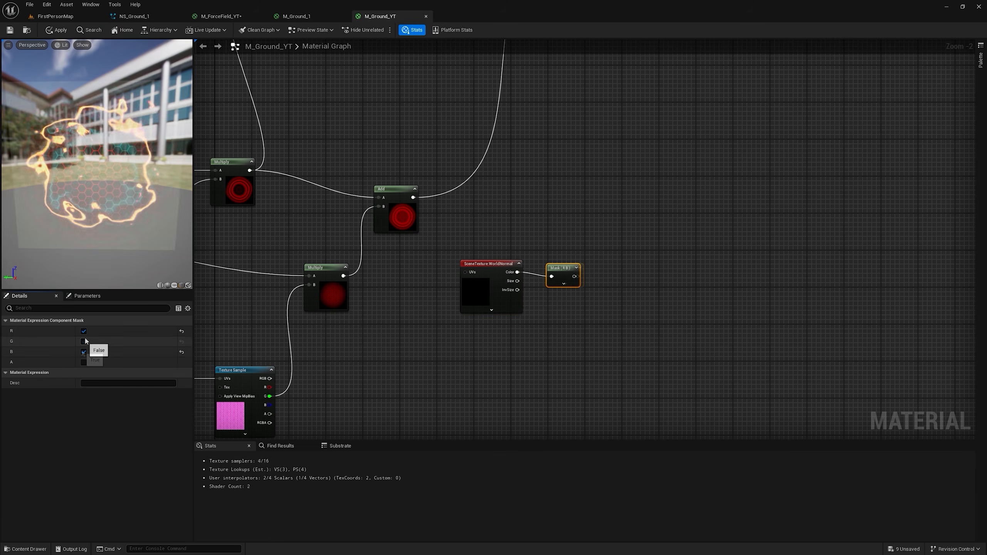
pyautogui.click(84, 331)
pyautogui.moveTo(538, 249); pyautogui.dragTo(499, 314, button='right')
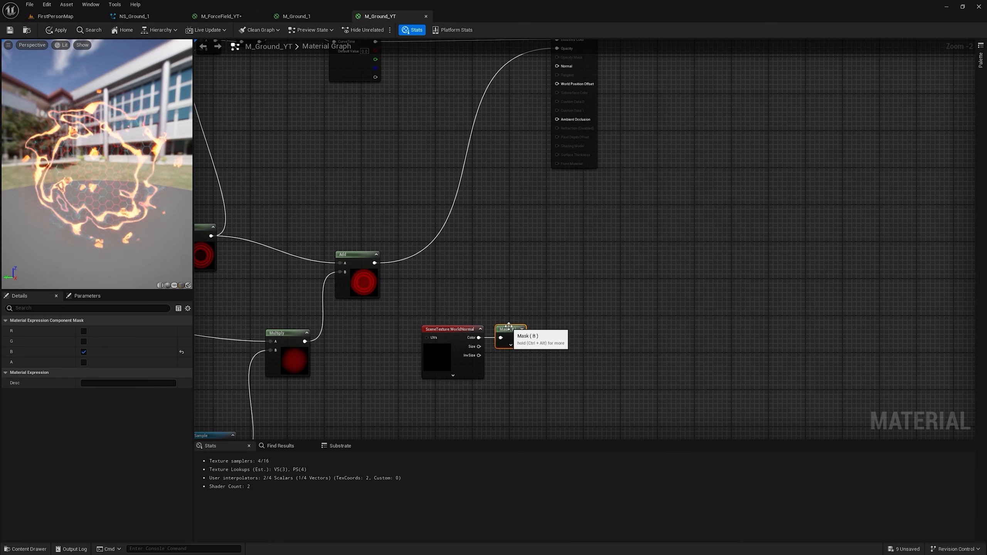
# Step: Add an Abs node fed by the B channel mask and align it in the WorldNormal chain
pyautogui.moveTo(519, 337); pyautogui.dragTo(520, 338)
pyautogui.write('ab')
pyautogui.moveTo(560, 304); pyautogui.dragTo(552, 335)
pyautogui.click(572, 322)
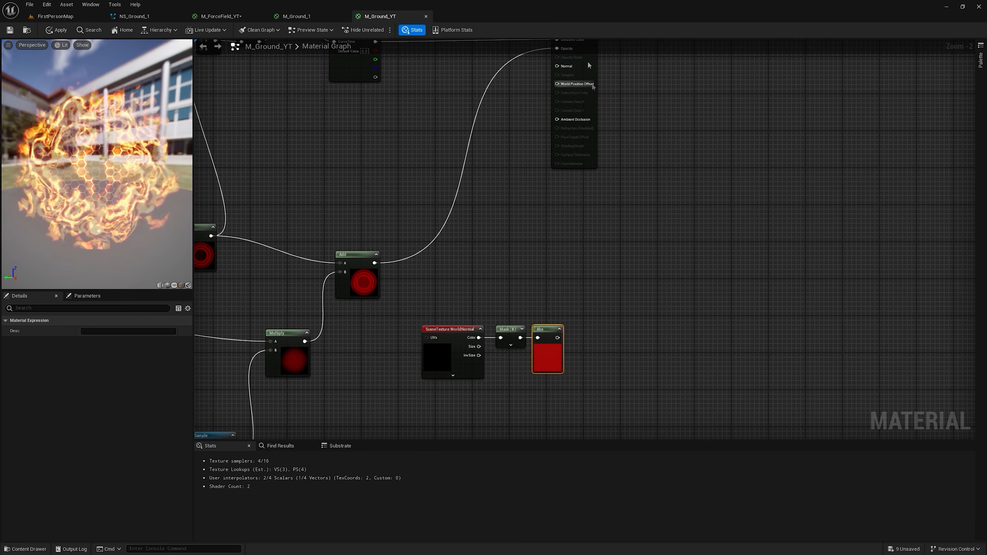
# Step: Move the material output node aside and multiply the final Add by the WorldNormal Abs result for Opacity
pyautogui.moveTo(593, 88); pyautogui.dragTo(647, 92)
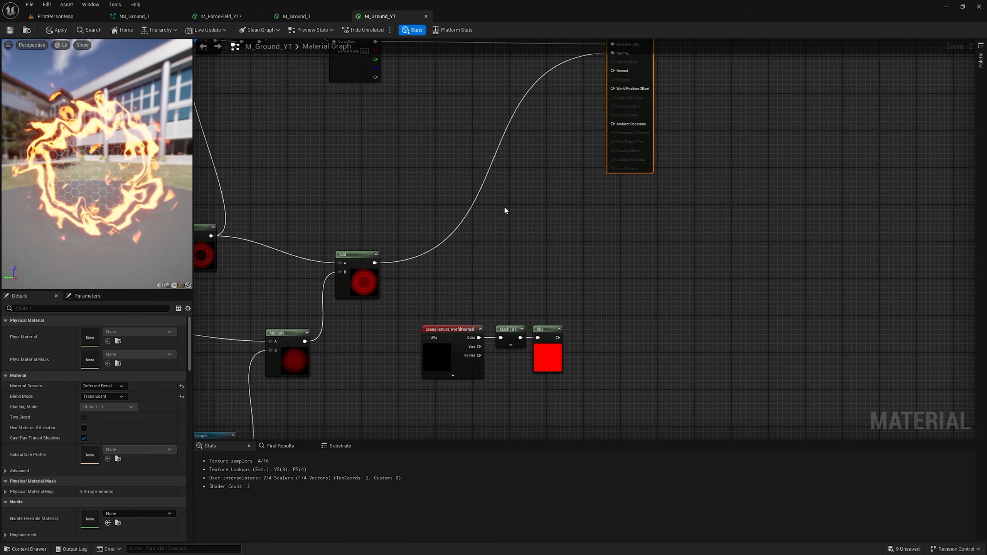
pyautogui.moveTo(529, 251); pyautogui.dragTo(536, 240, button='right')
pyautogui.click(546, 205)
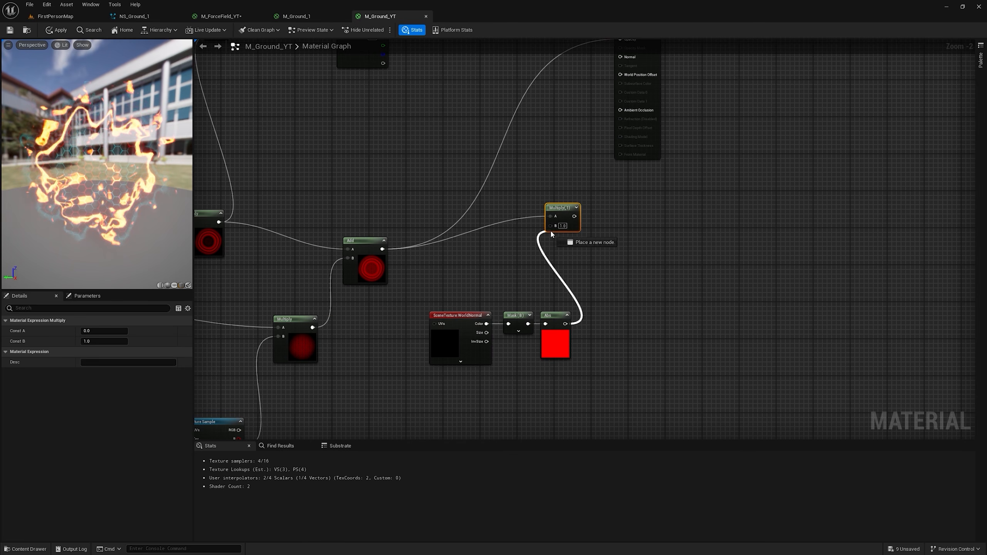
pyautogui.moveTo(550, 235); pyautogui.dragTo(551, 234)
# Step: Apply the material and move the M_Ground_YT_Inst decal in the level to about 630, 990, 0
pyautogui.click(54, 31)
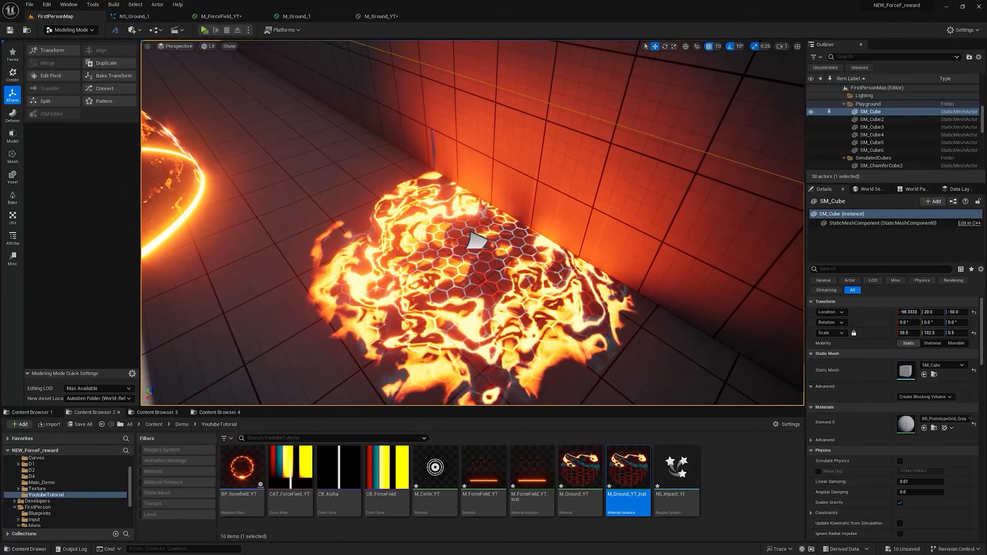
pyautogui.click(471, 244)
pyautogui.moveTo(466, 249); pyautogui.dragTo(421, 239)
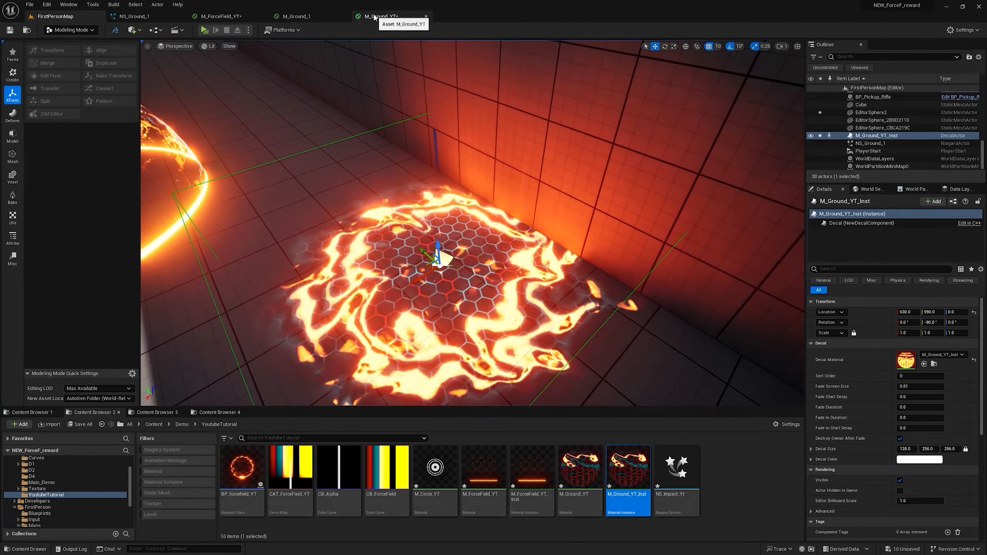
# Step: Connect a 0.4 constant to the RadialGradientExponential's Radius, apply the material, and view the decal in the level
pyautogui.click(379, 16)
pyautogui.press('1')
pyautogui.click(554, 319)
pyautogui.click(582, 330)
pyautogui.write('0.4')
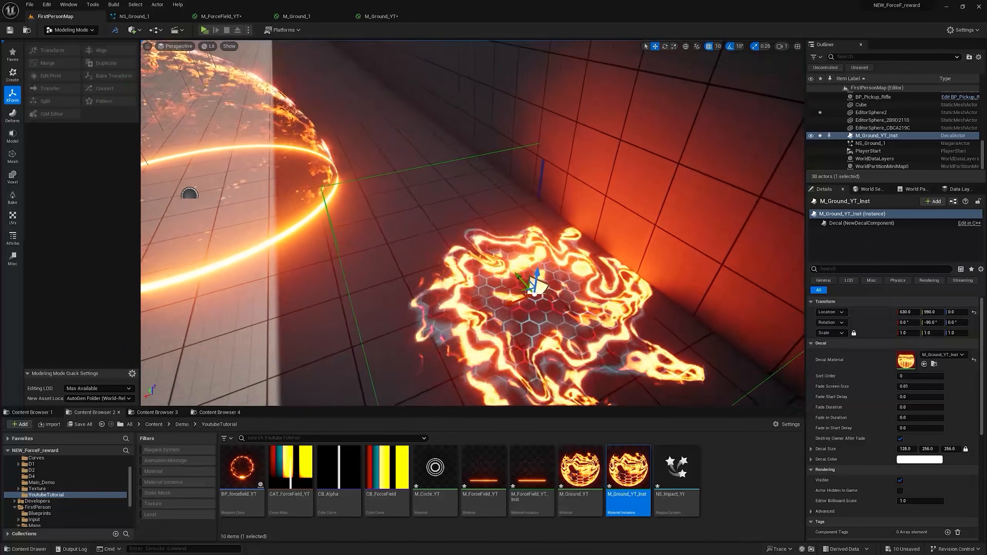
pyautogui.moveTo(400, 160)
pyautogui.mouseDown(button='right')
pyautogui.moveTo(365, 156)
pyautogui.moveTo(423, 175)
pyautogui.moveTo(400, 160)
pyautogui.mouseUp(button='right')
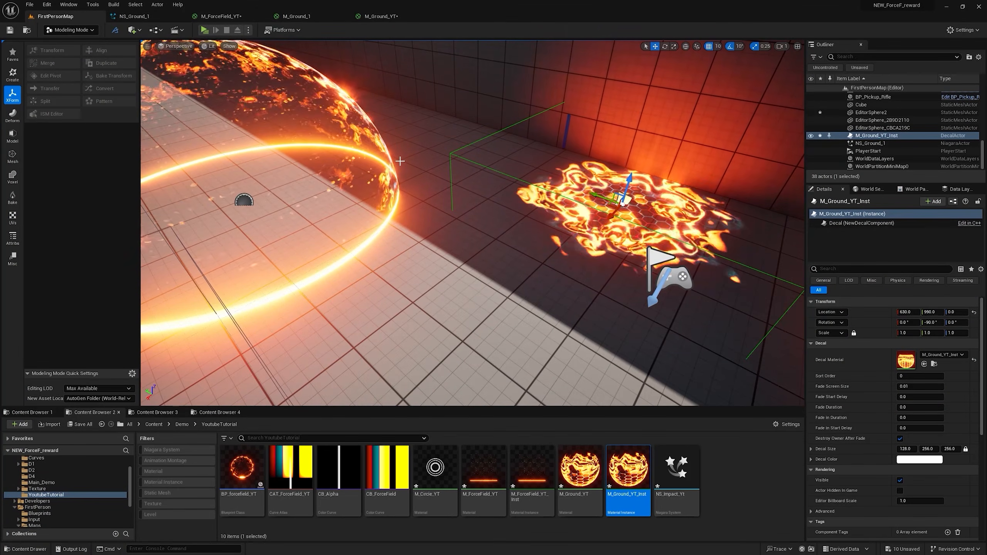
# Step: Create a Niagara System from the Single Looping Particle template in the YoutubeTutorial folder and name it NS_Ground_YT
pyautogui.rightClick(730, 465)
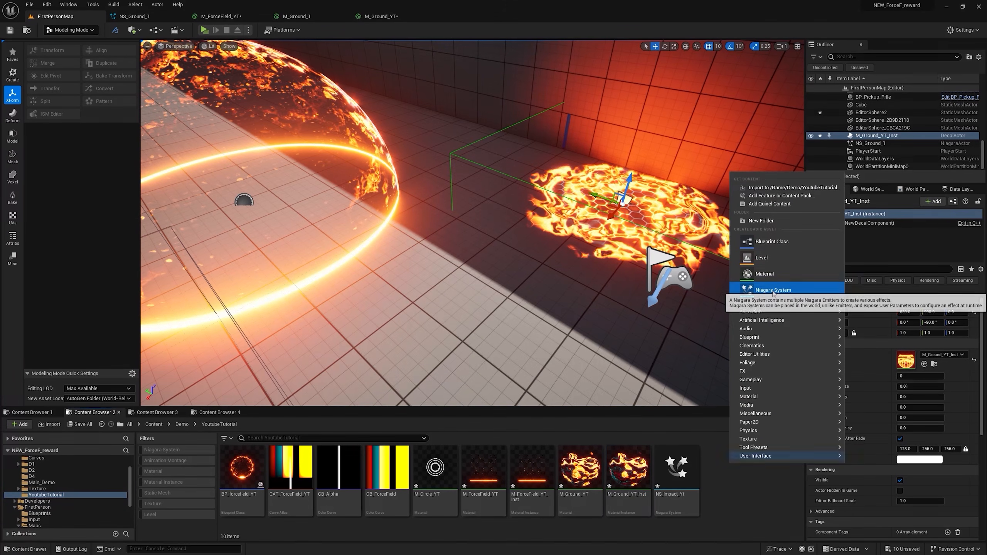
pyautogui.click(771, 290)
pyautogui.click(500, 393)
pyautogui.scroll(-5, 493, 328)
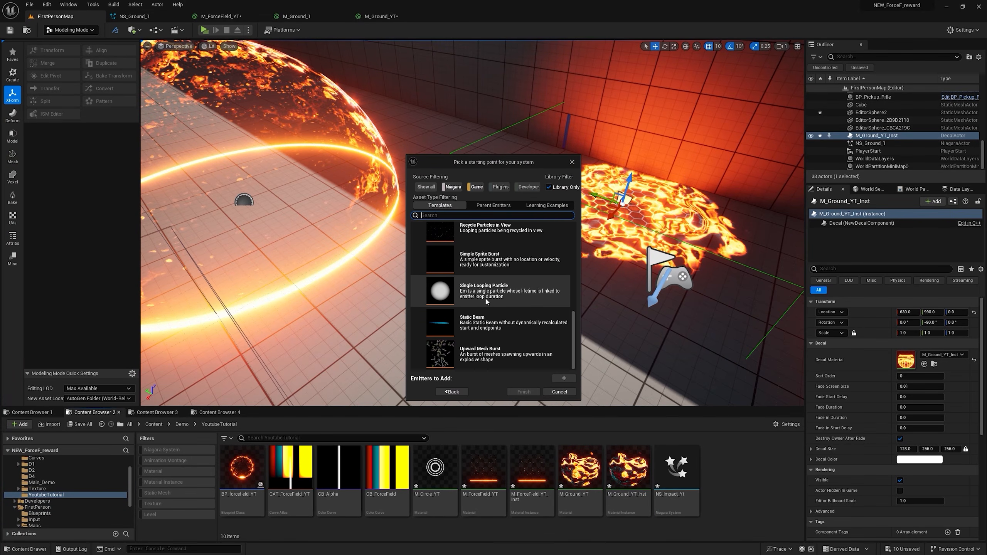
pyautogui.click(489, 298)
pyautogui.click(563, 379)
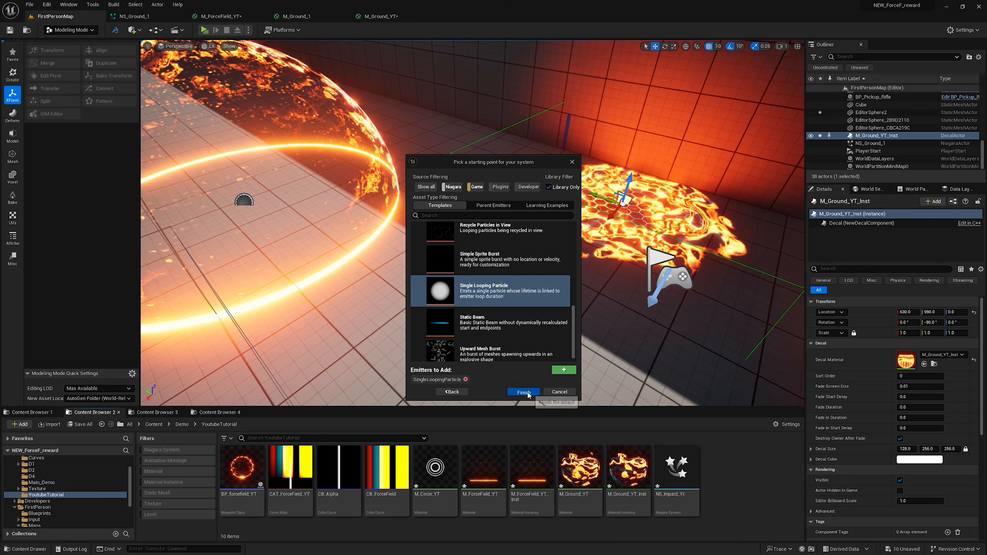
pyautogui.click(523, 391)
pyautogui.write('NS_Gr')
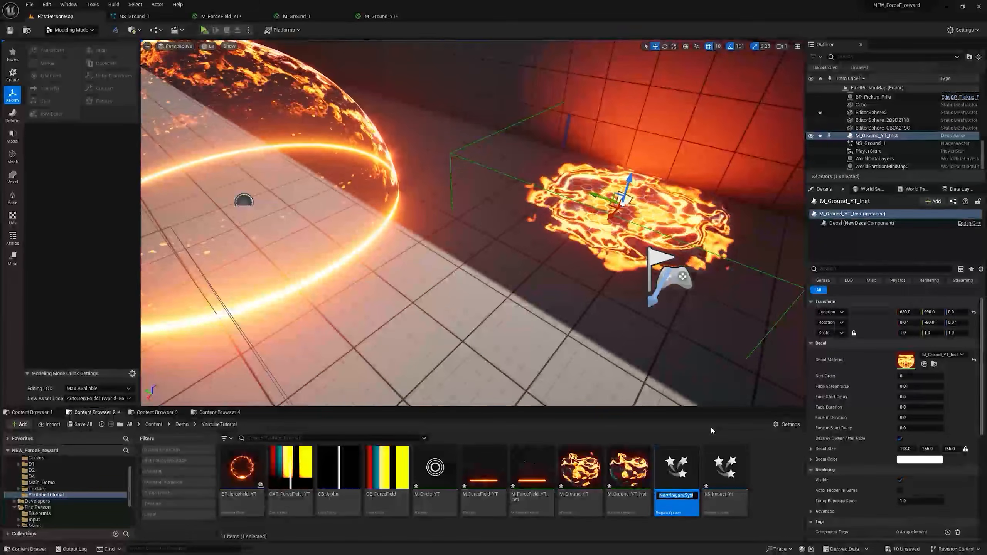
pyautogui.write('ound_YT')
pyautogui.press('Return')
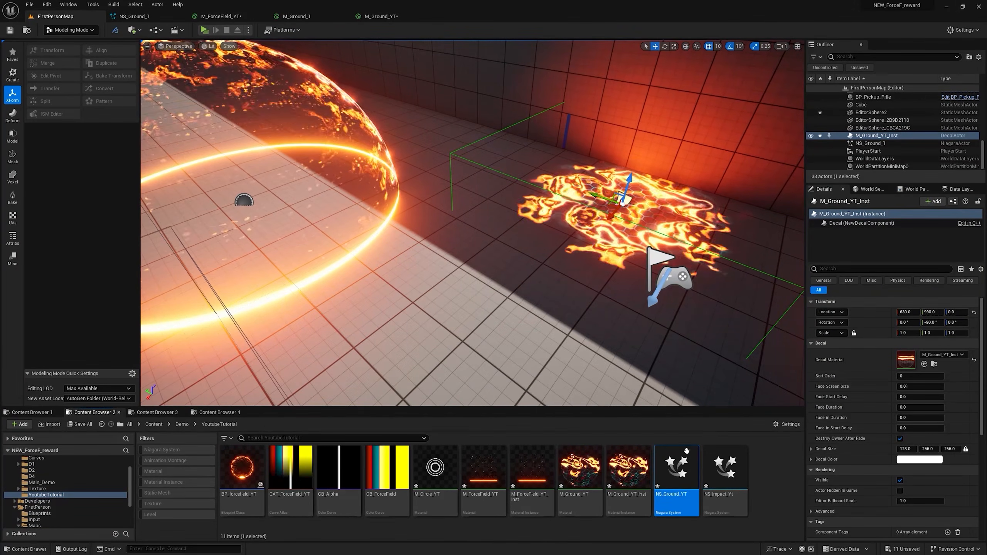
# Step: Open NS_Ground_YT, disable its emitter's Sprite Renderer and add a Decal Renderer
pyautogui.doubleClick(683, 462)
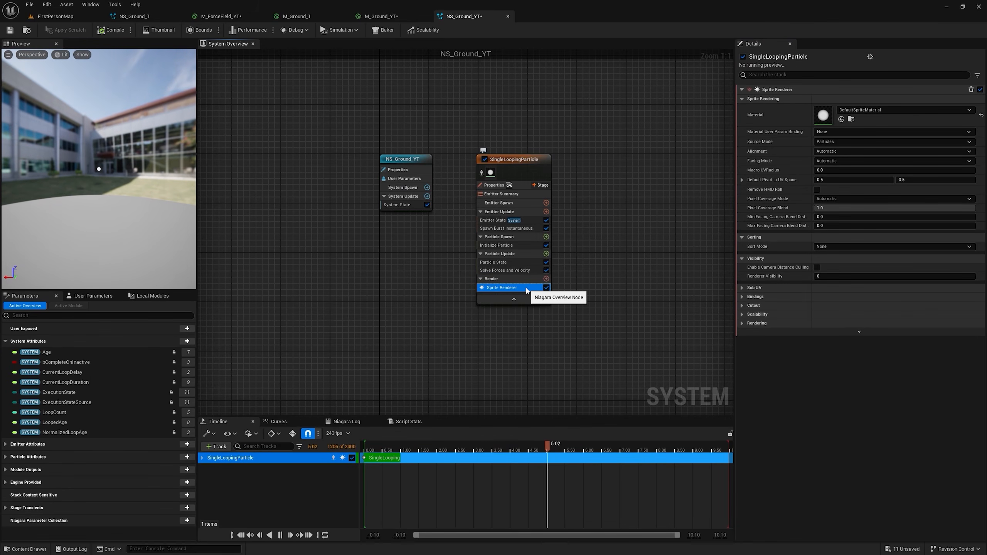
pyautogui.click(546, 288)
pyautogui.click(546, 278)
pyautogui.write('deca')
pyautogui.click(402, 304)
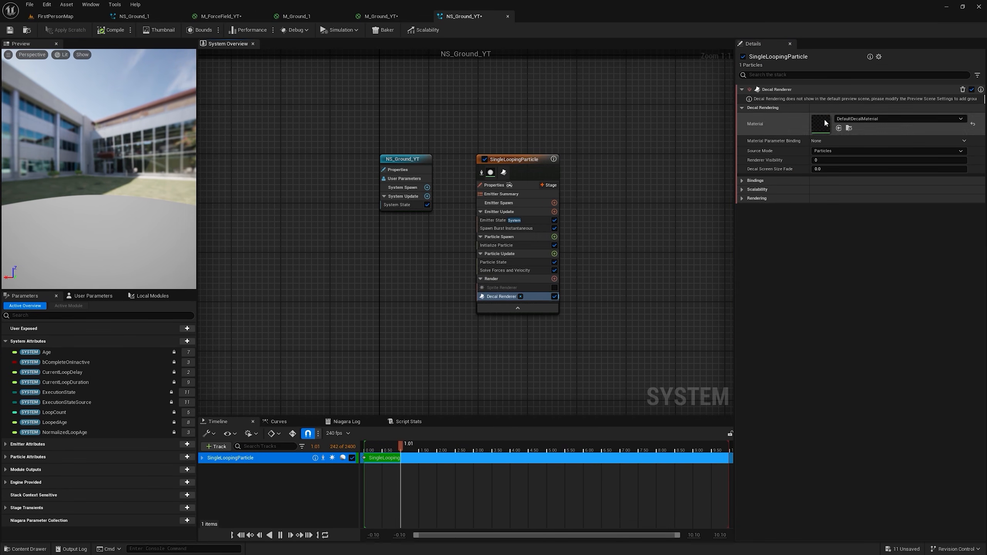
# Step: Assign M_Ground_YT_Inst as the Decal Renderer's material and look over the force fields in the level
pyautogui.click(55, 16)
pyautogui.click(621, 470)
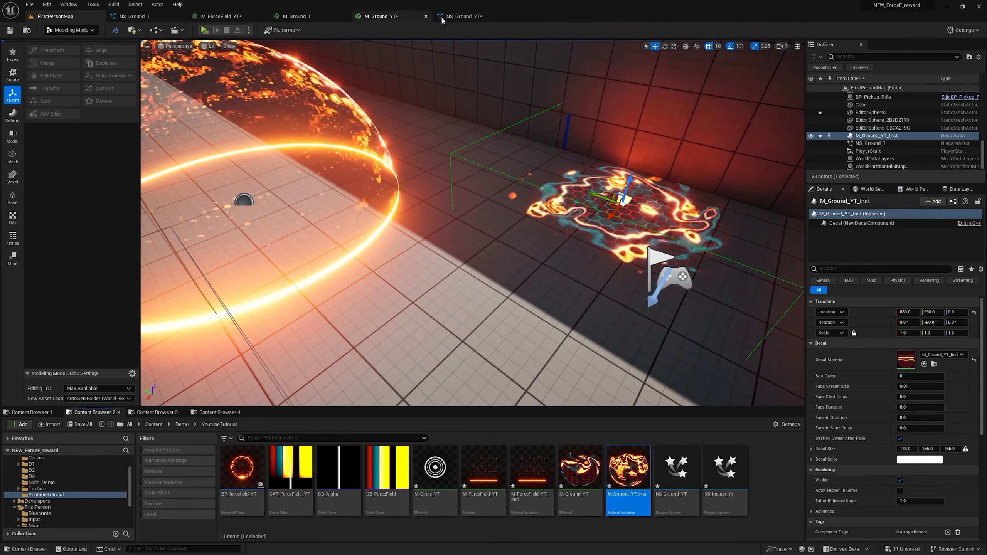
pyautogui.click(459, 16)
pyautogui.click(839, 128)
pyautogui.click(55, 16)
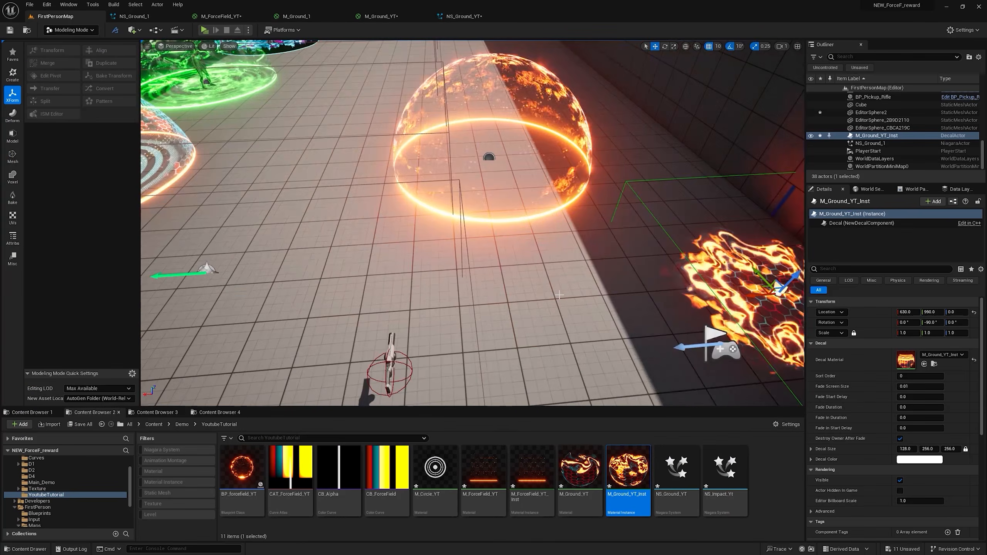
pyautogui.scroll(3, 381, 258)
pyautogui.moveTo(381, 259); pyautogui.dragTo(505, 230, button='right')
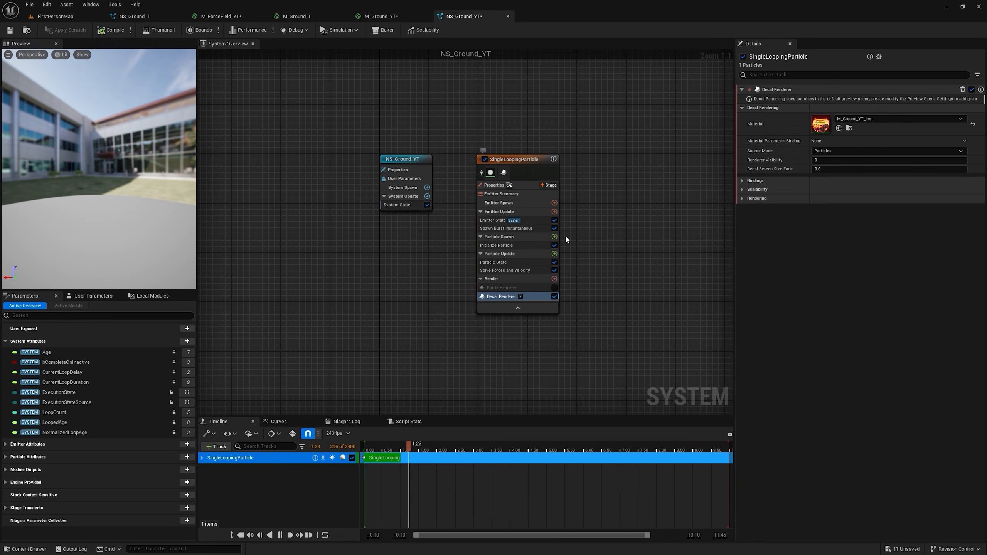
pyautogui.click(546, 237)
pyautogui.click(554, 237)
pyautogui.write('sca')
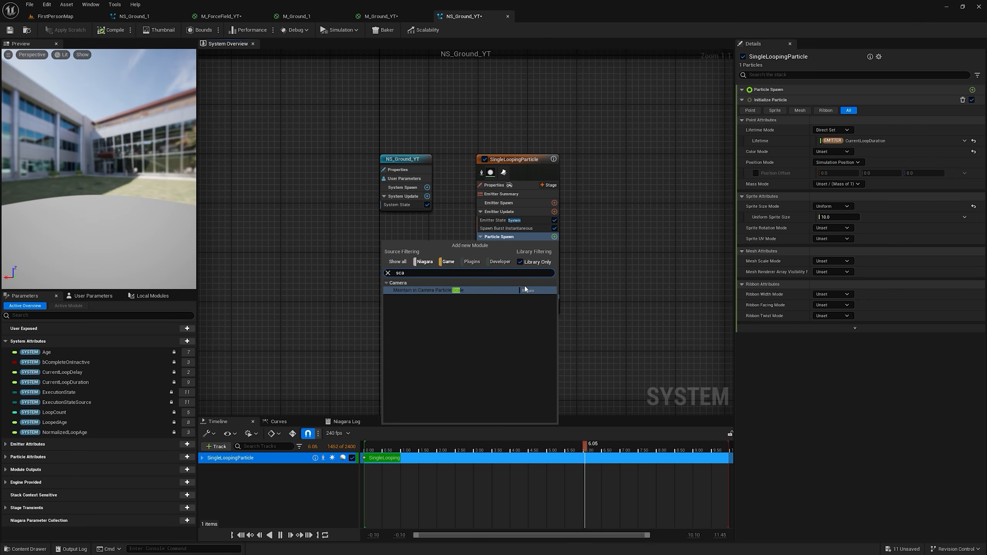
pyautogui.click(575, 266)
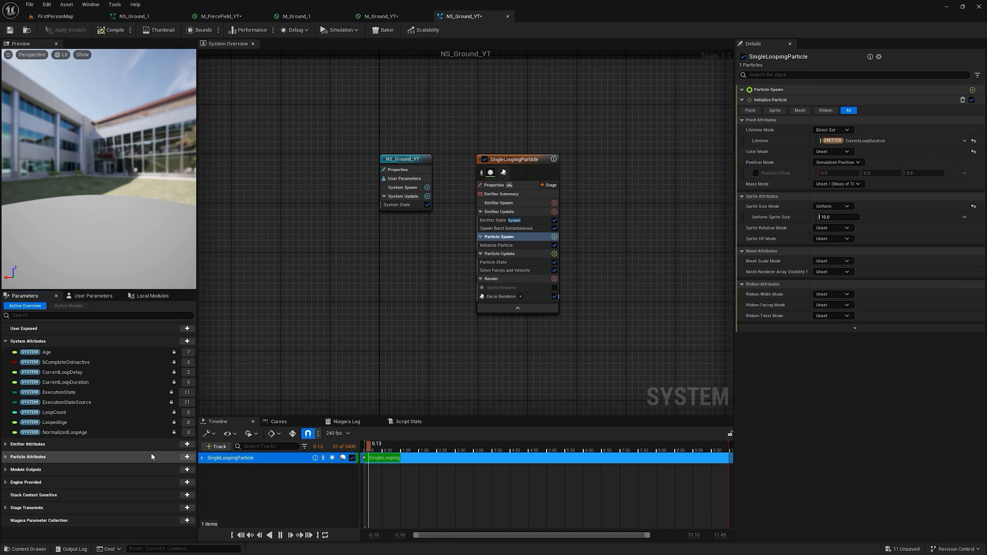
# Step: Add the DecalSize particle attribute, set it in Particle Spawn before Initialize Particle, and give it the values 200, 650, 650
pyautogui.click(187, 457)
pyautogui.write('deca')
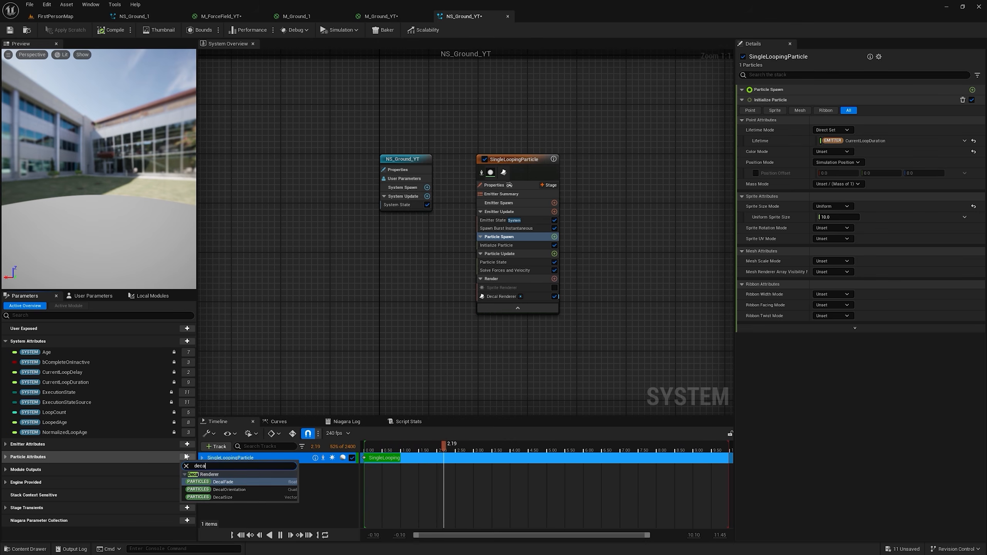
pyautogui.click(225, 498)
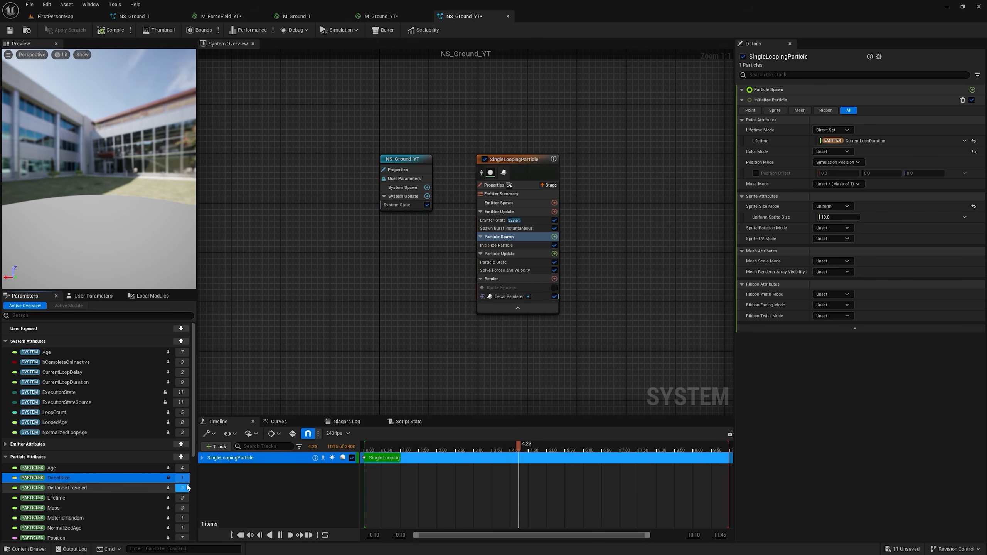
pyautogui.moveTo(127, 471); pyautogui.dragTo(579, 247)
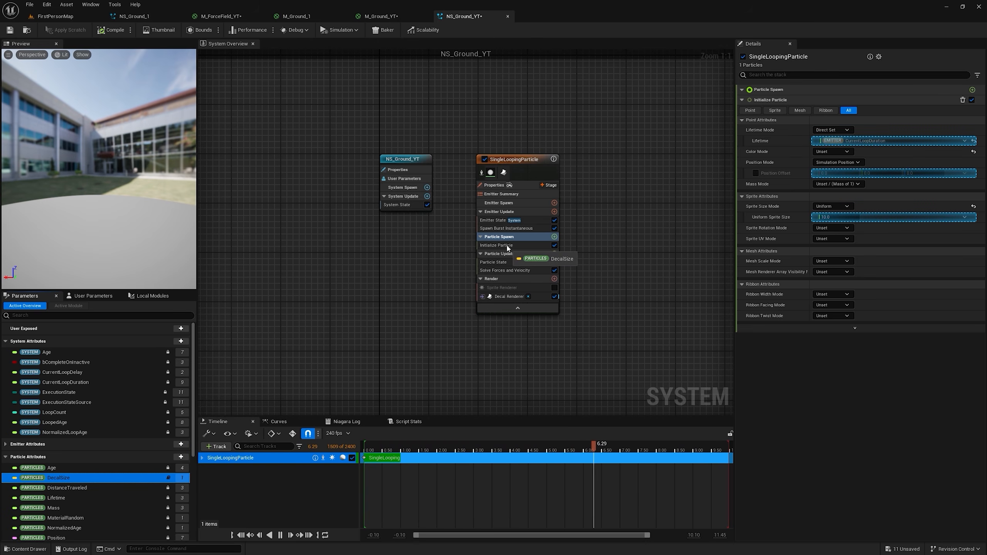
pyautogui.moveTo(501, 244); pyautogui.dragTo(502, 243)
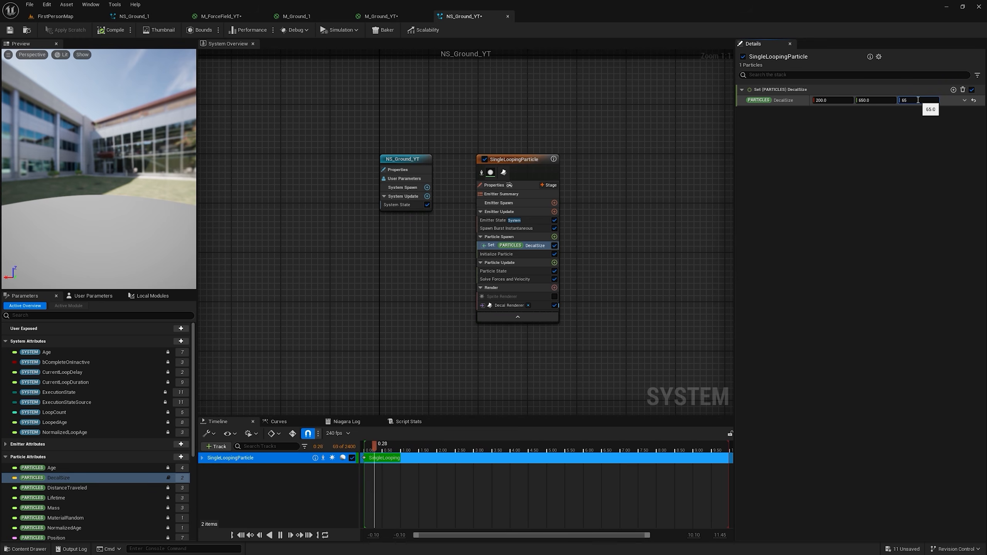
# Step: Delete the M_Ground_YT_Inst decal from the level and open the BP_forcefield_YT blueprint for editing
pyautogui.click(55, 16)
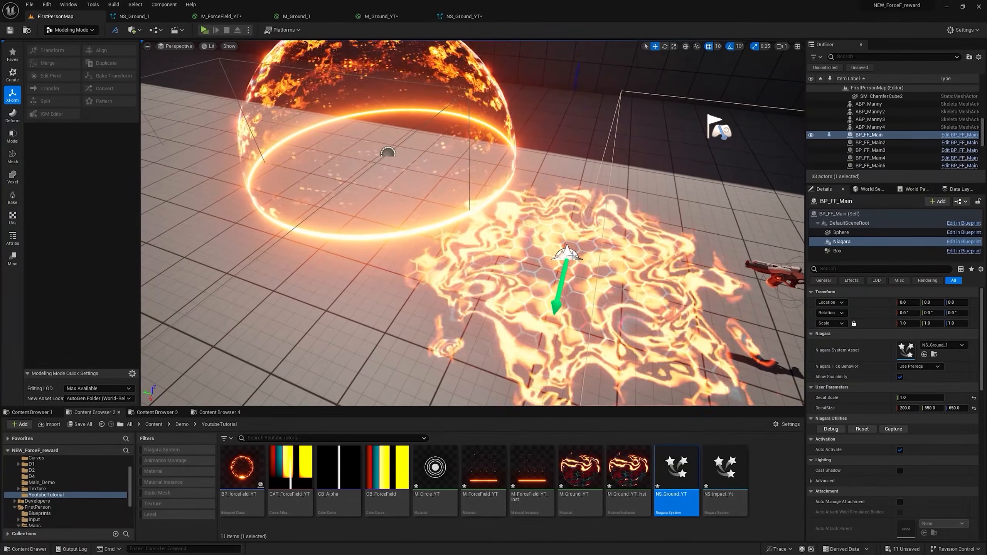
pyautogui.press('Delete')
pyautogui.click(388, 153)
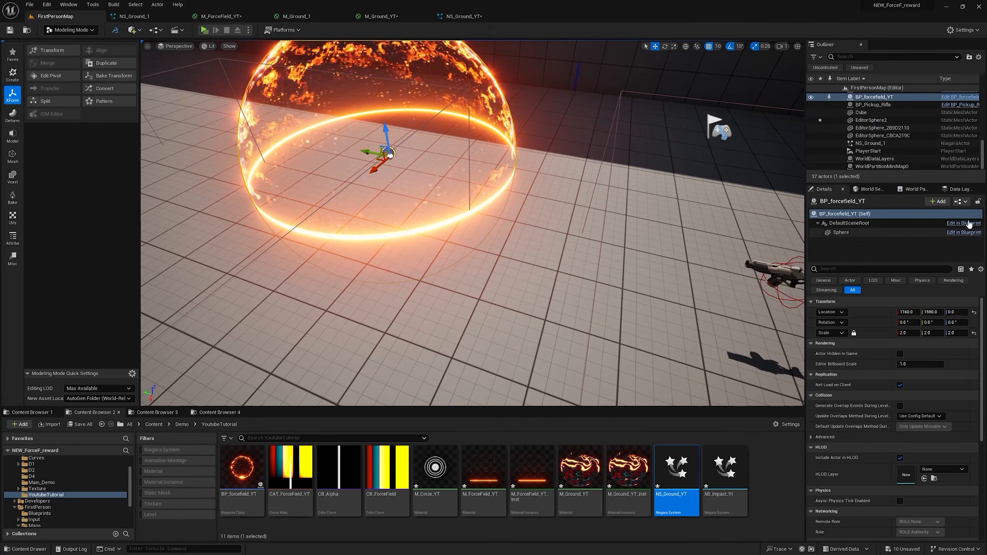
pyautogui.click(963, 232)
# Step: Add NS_Ground_YT as a component under BP_forcefield_YT's DefaultSceneRoot, compile the blueprint and return to the level
pyautogui.click(56, 16)
pyautogui.moveTo(679, 471); pyautogui.dragTo(548, 16)
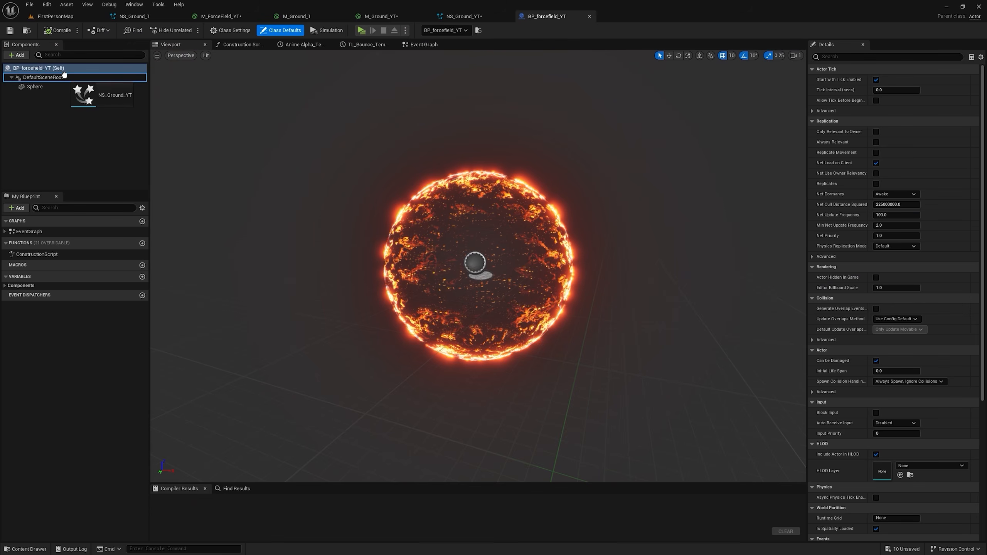
pyautogui.moveTo(64, 75); pyautogui.dragTo(64, 76)
pyautogui.click(57, 31)
pyautogui.click(55, 17)
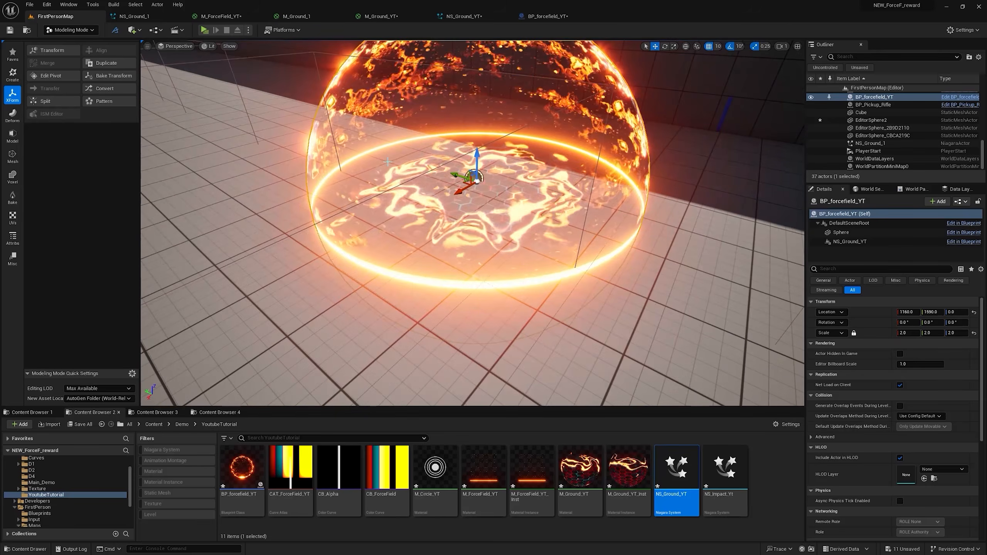
# Step: Place a Sphere on the ground inside the force field at about 990, 1620, -10 and focus on it
pyautogui.press('s')
pyautogui.moveTo(388, 162)
pyautogui.mouseDown(button='right')
pyautogui.moveTo(387, 152)
pyautogui.moveTo(431, 163)
pyautogui.moveTo(371, 149)
pyautogui.moveTo(389, 149)
pyautogui.mouseUp(button='right')
pyautogui.press('w')
pyautogui.press('s')
pyautogui.click(139, 31)
pyautogui.write('sph')
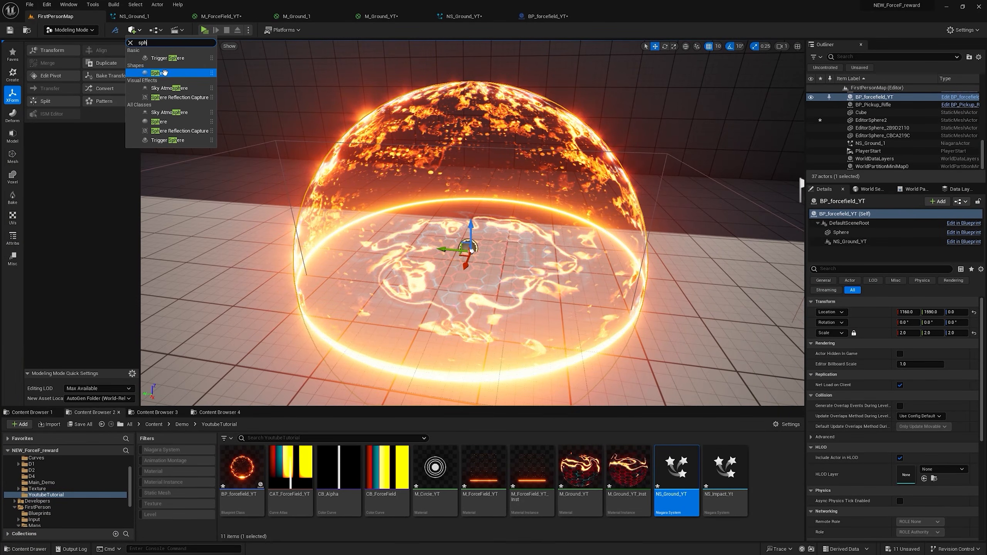
pyautogui.click(164, 73)
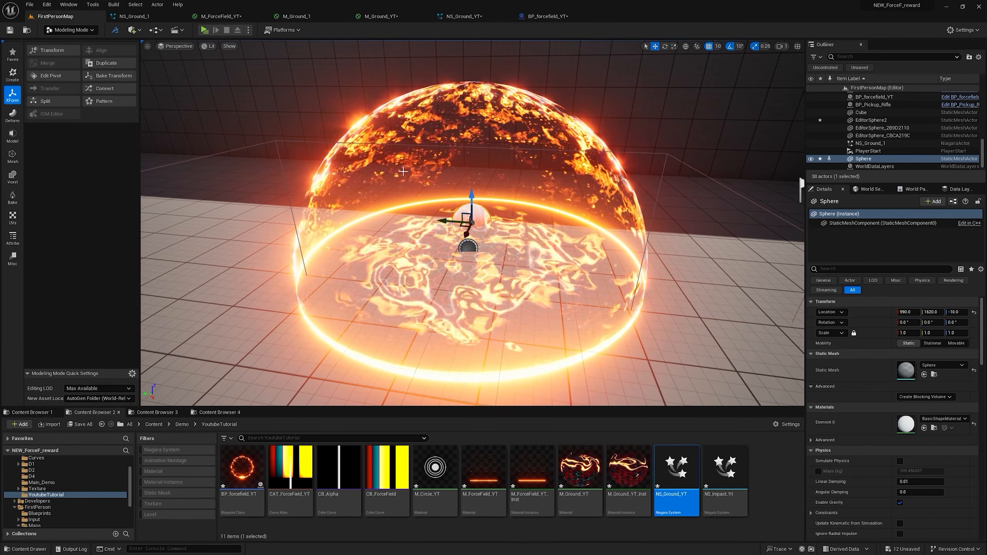
pyautogui.press('f')
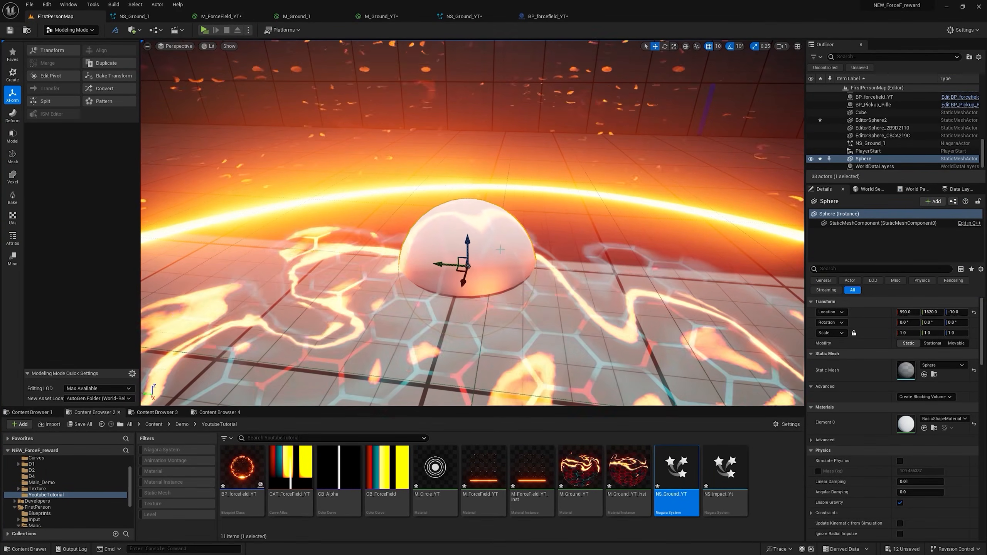
# Step: Turn off Receives Decals on the sphere and view it from above within the ground effect
pyautogui.click(838, 269)
pyautogui.write('dec')
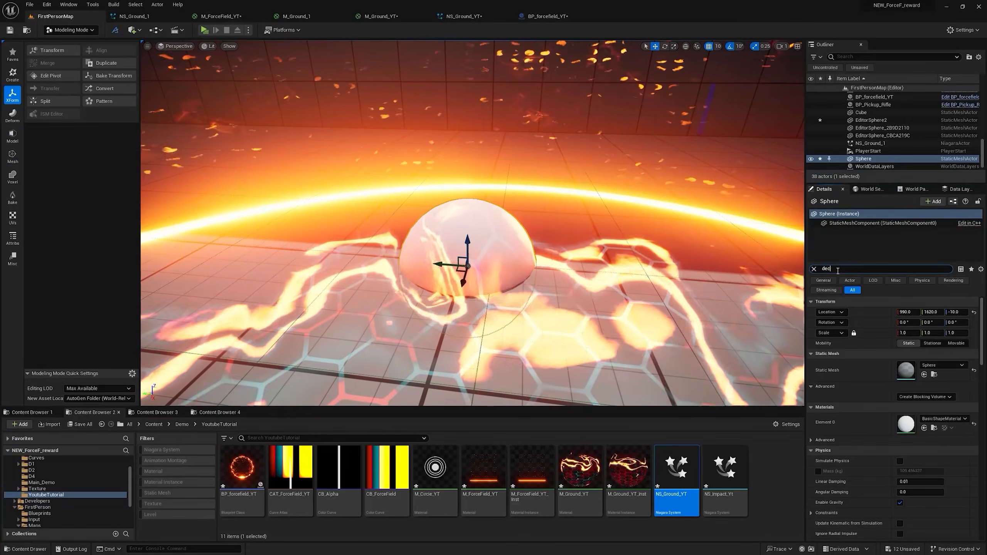
pyautogui.write('a')
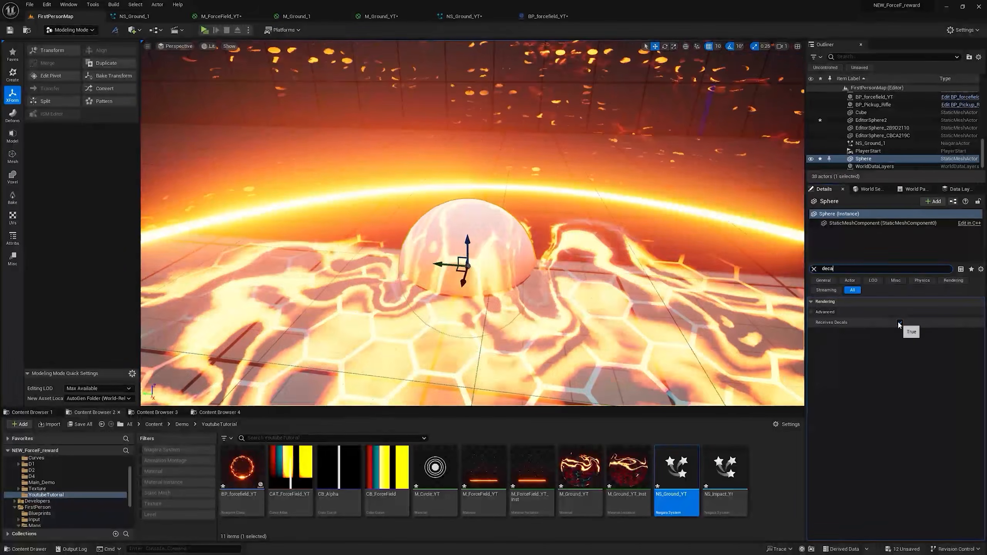
pyautogui.moveTo(684, 272); pyautogui.dragTo(641, 278, button='right')
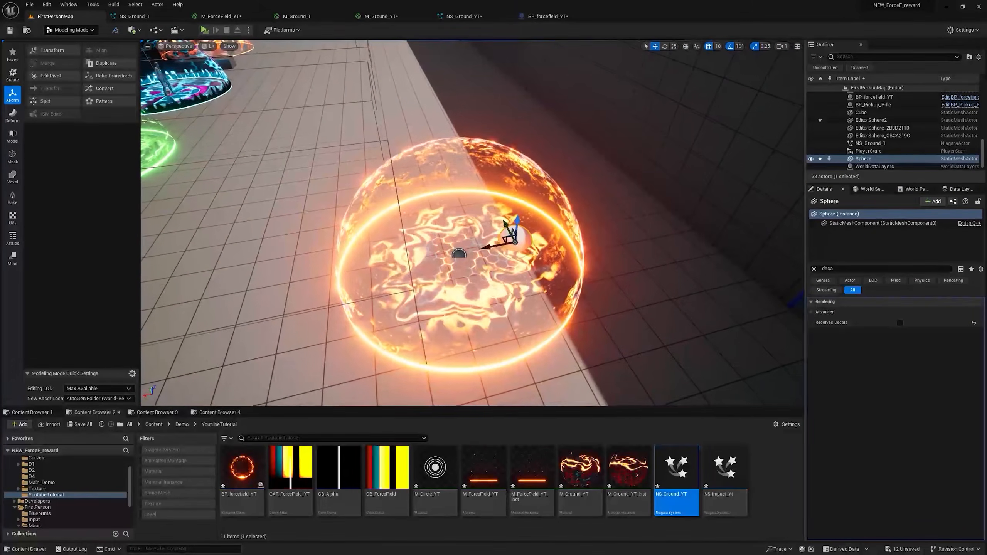
# Step: Play the level and shoot the force field repeatedly to examine its impacts together with the ground effect
pyautogui.click(467, 220)
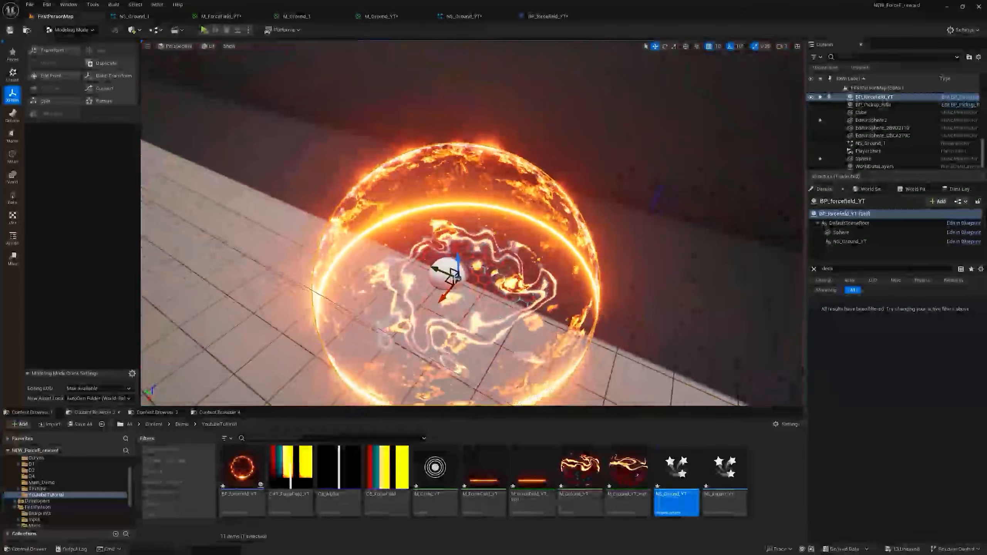
pyautogui.click(204, 30)
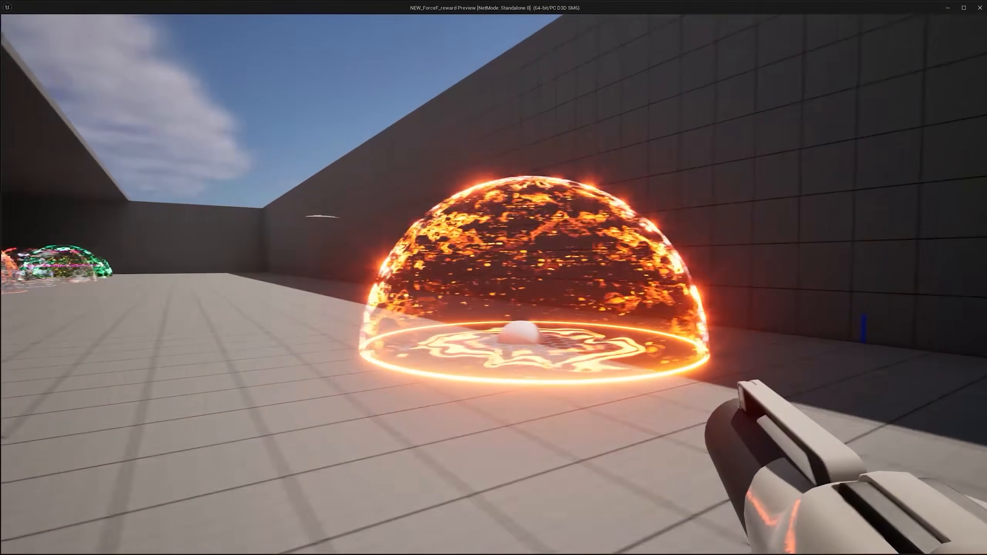
pyautogui.click(494, 284)
pyautogui.click(494, 284)
pyautogui.click(494, 284)
pyautogui.click(493, 285)
pyautogui.click(494, 285)
pyautogui.click(493, 285)
pyautogui.click(493, 285)
pyautogui.click(493, 285)
pyautogui.click(493, 285)
pyautogui.click(493, 285)
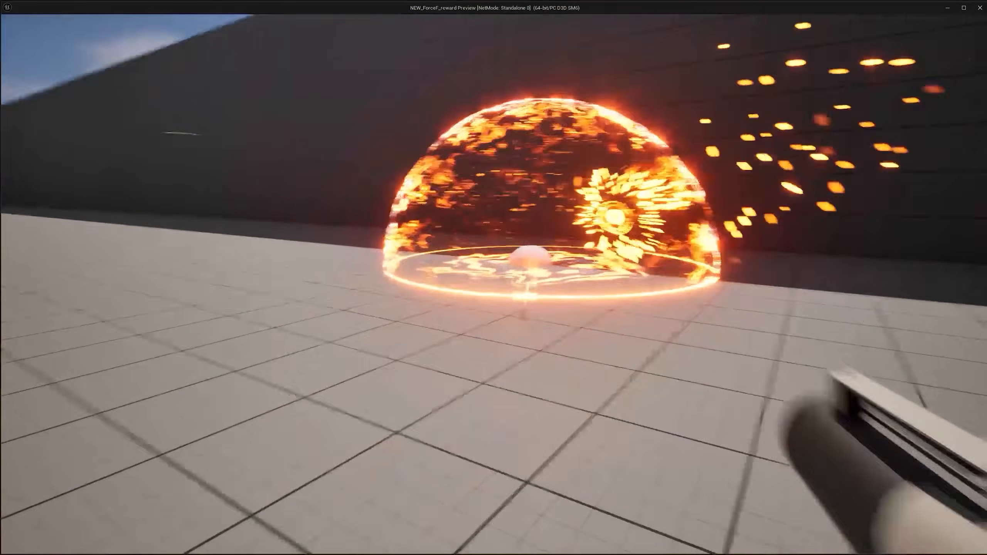
pyautogui.click(493, 285)
pyautogui.click(493, 285)
pyautogui.click(493, 284)
pyautogui.click(494, 285)
pyautogui.click(493, 285)
pyautogui.click(494, 284)
pyautogui.click(493, 284)
pyautogui.click(493, 285)
pyautogui.click(493, 284)
pyautogui.click(493, 285)
pyautogui.click(493, 284)
pyautogui.click(493, 285)
pyautogui.click(494, 284)
pyautogui.click(494, 284)
pyautogui.click(493, 284)
pyautogui.click(493, 284)
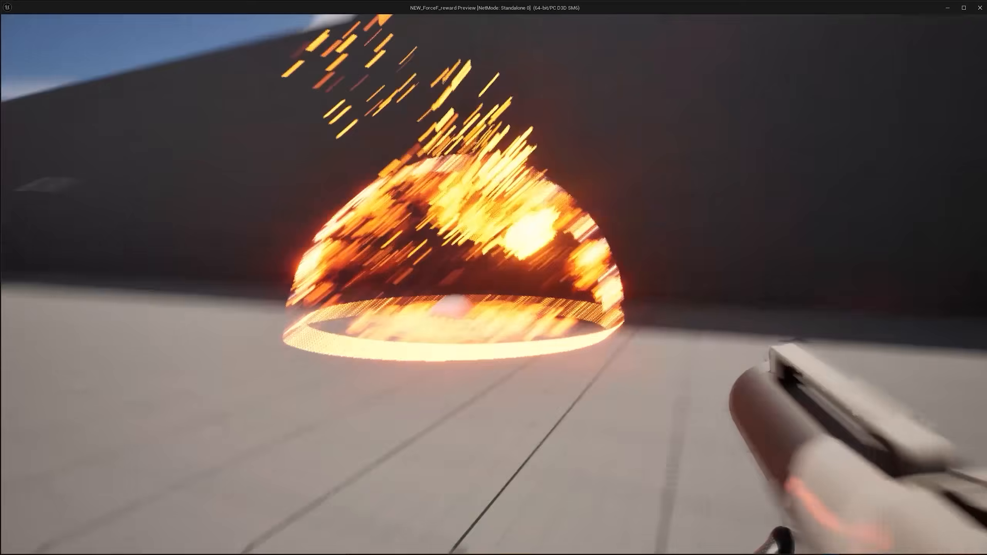